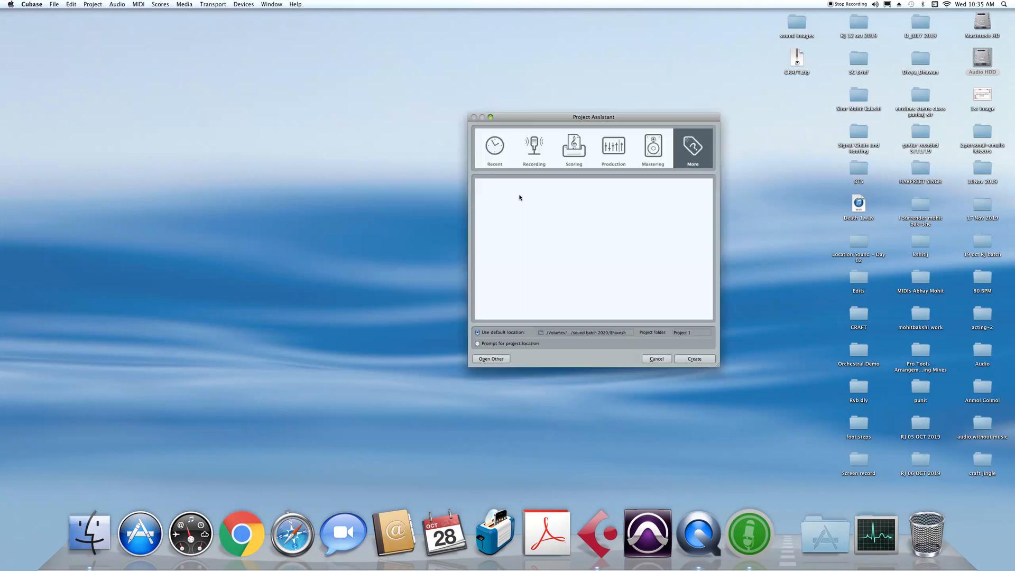
Open the newest entry in the recent projects list and hide the audio track's volume automation lane.
{"action": "left_click", "coordinate": [497, 163]}
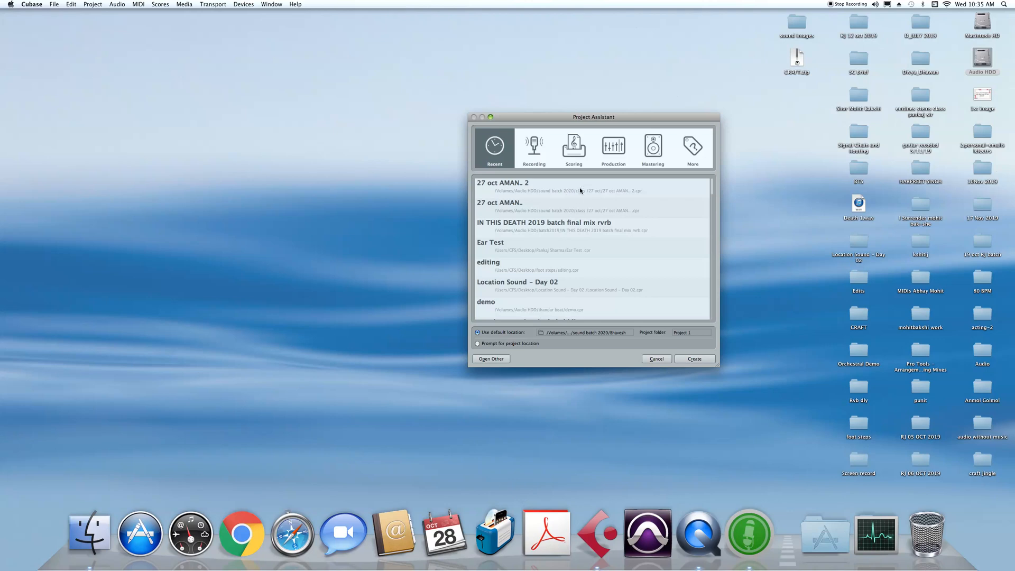
{"action": "double_click", "coordinate": [580, 190]}
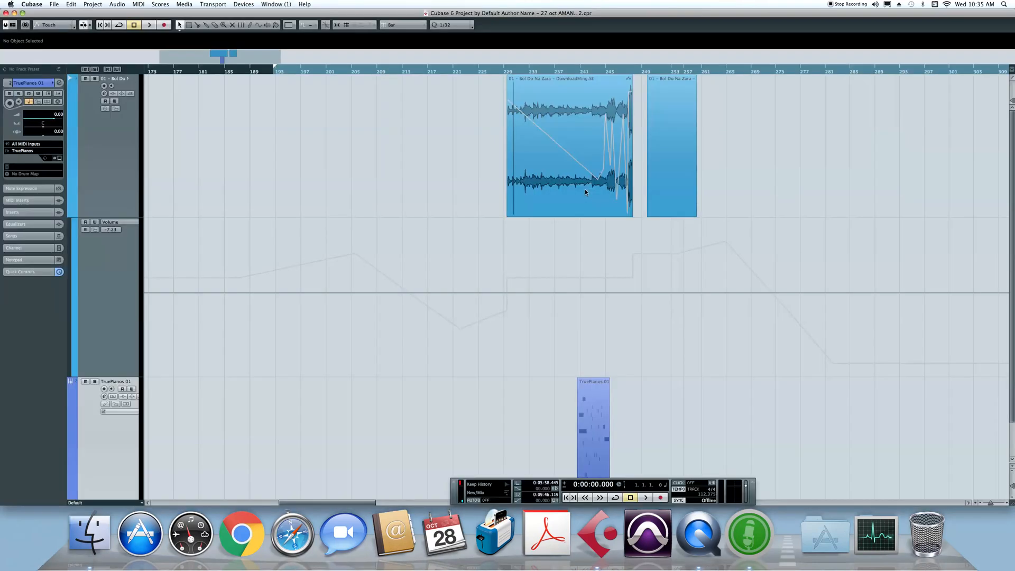
{"action": "scroll", "coordinate": [160, 323], "scroll_direction": "down", "scroll_amount": 1}
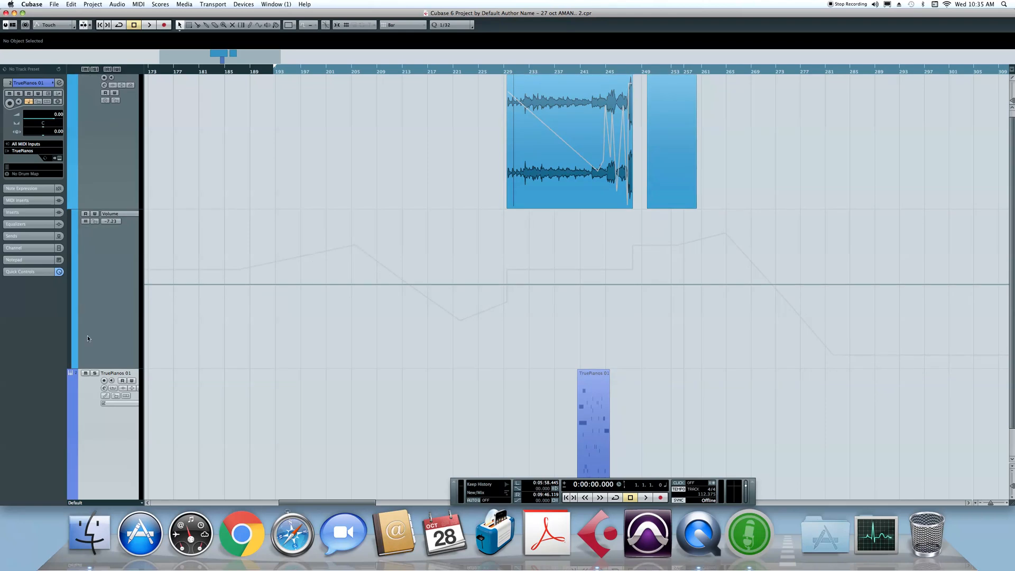
{"action": "left_click", "coordinate": [74, 210]}
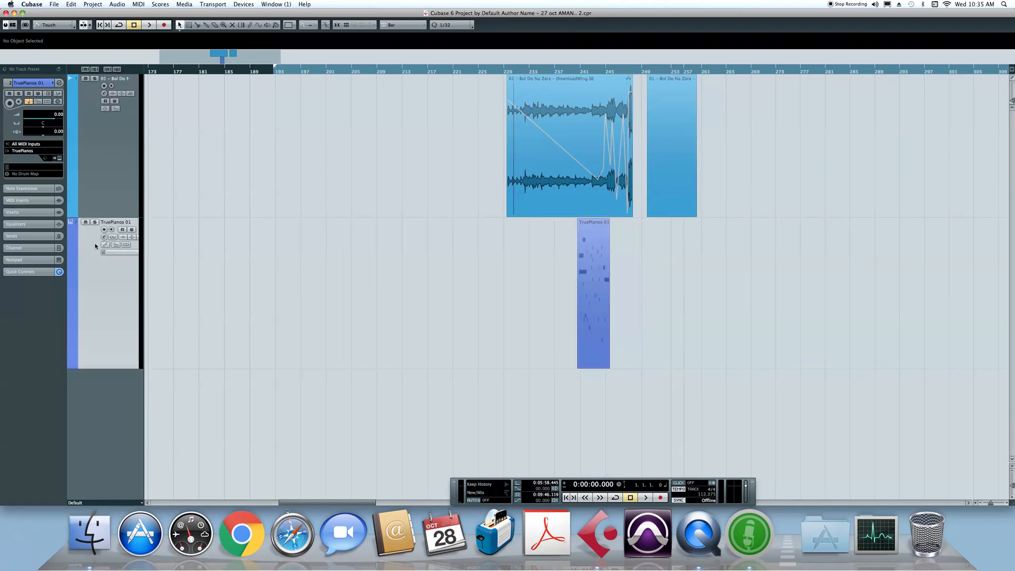
Remove both existing tracks, the song's audio track and TruePianos 01, from the project.
{"action": "key", "text": "g"}
{"action": "left_click", "coordinate": [109, 178]}
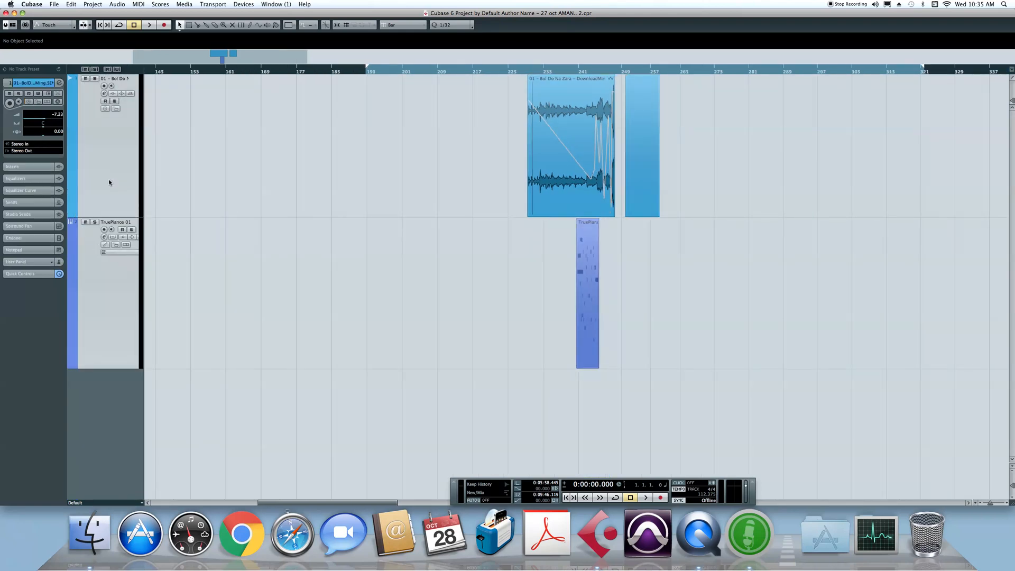
{"action": "right_click", "coordinate": [110, 178]}
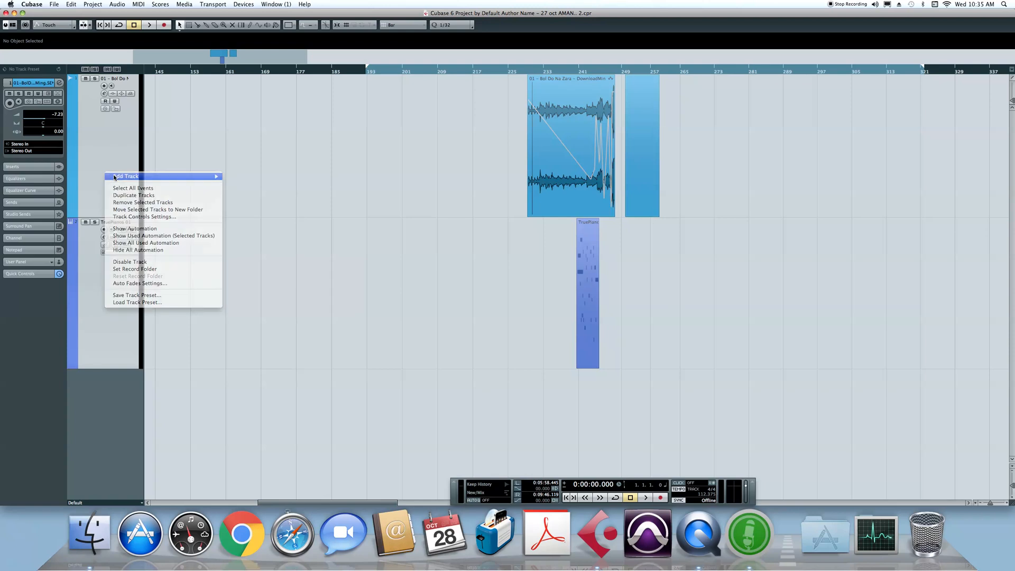
{"action": "left_click", "coordinate": [161, 203]}
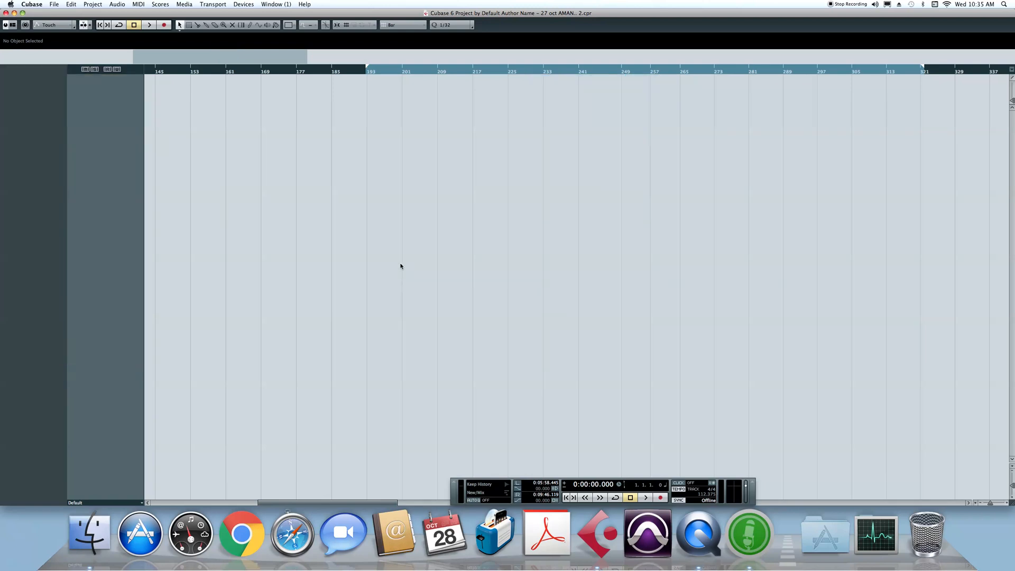
Start an audio file import and audition songs 15, 16, 13 and 22 in the SW001 - Lift folder.
{"action": "left_click", "coordinate": [53, 5]}
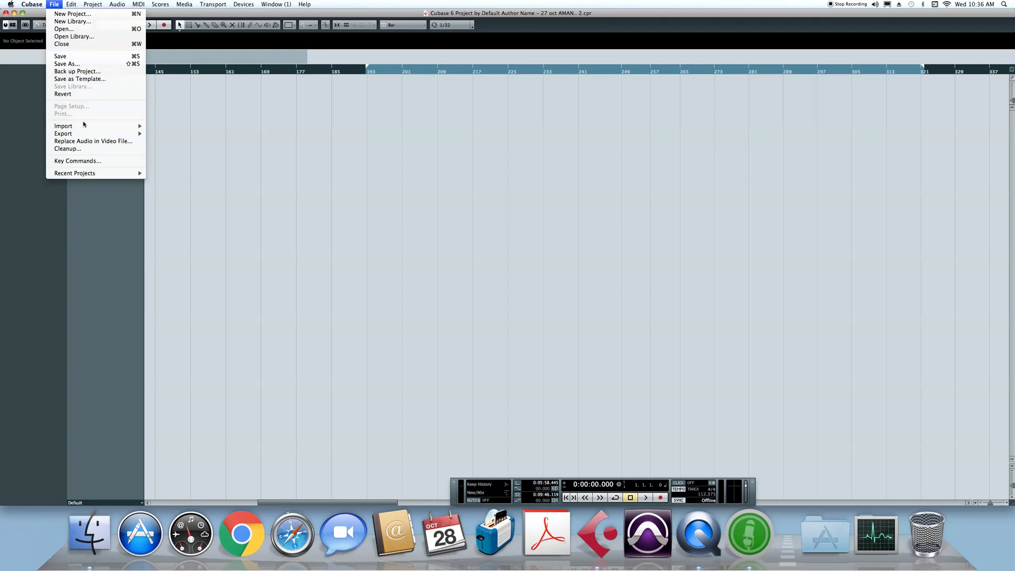
{"action": "mouse_move", "coordinate": [98, 127]}
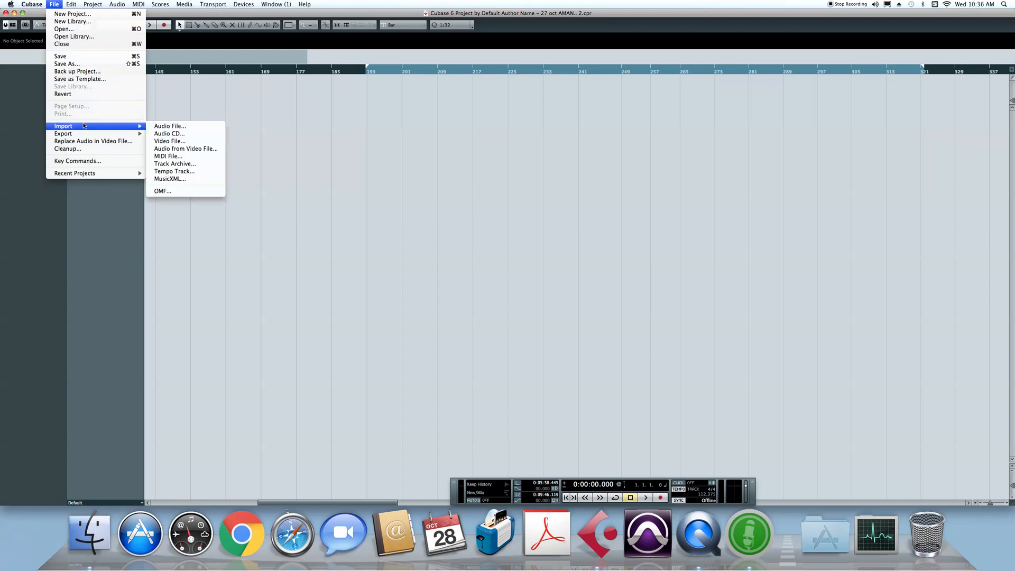
{"action": "left_click", "coordinate": [180, 127]}
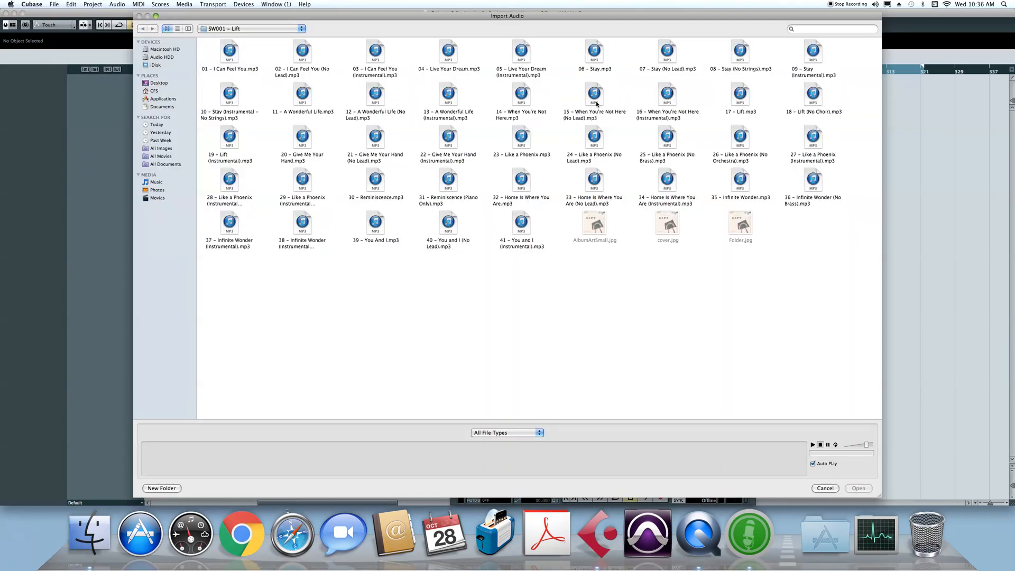
{"action": "left_click", "coordinate": [616, 104]}
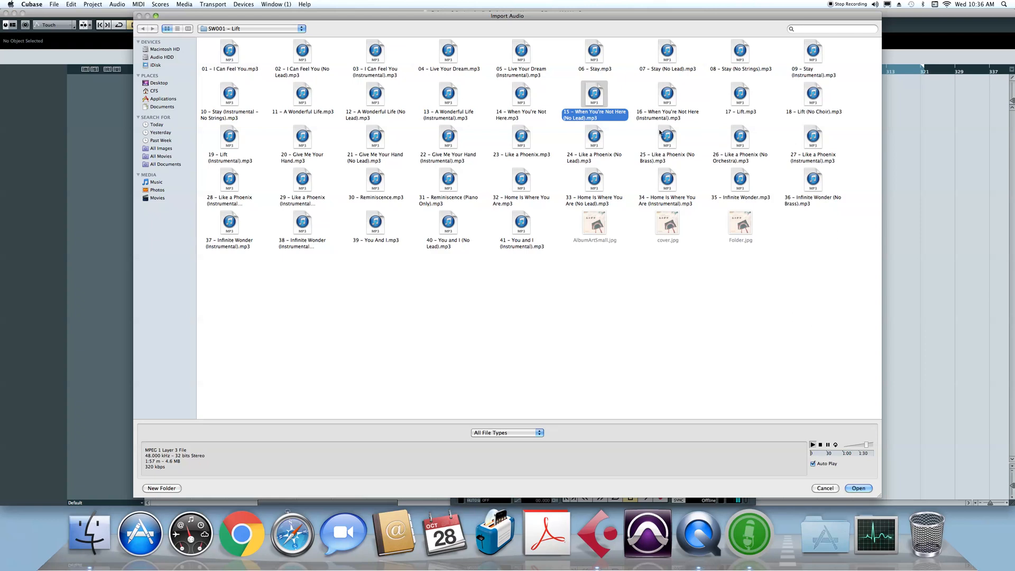
{"action": "key", "text": "Right"}
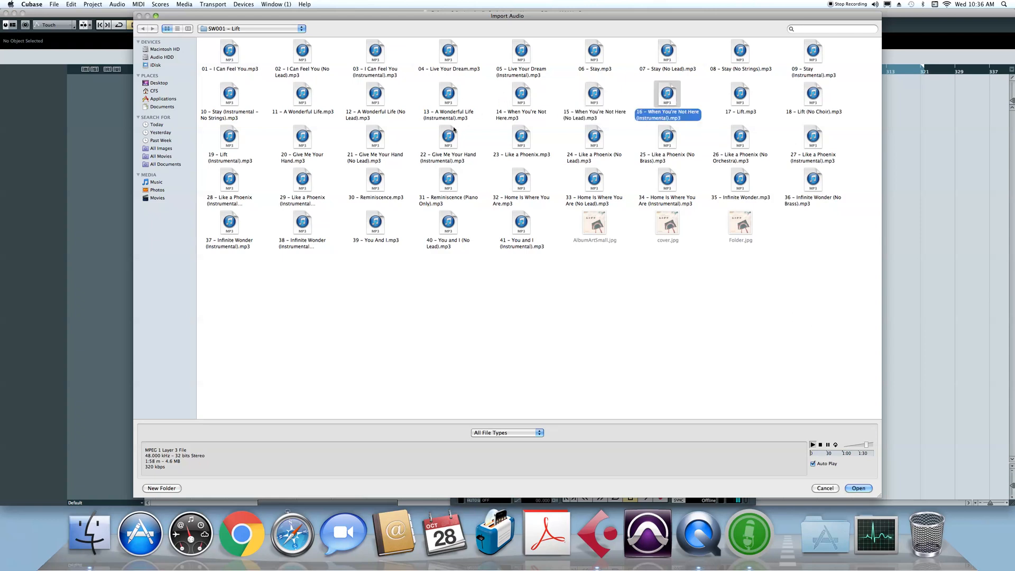
{"action": "left_click", "coordinate": [448, 96]}
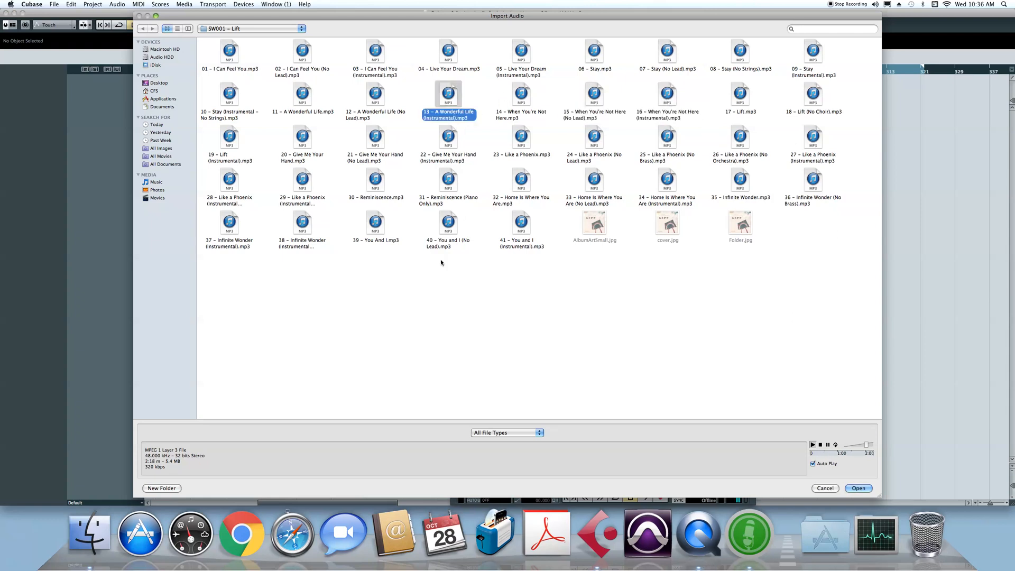
{"action": "left_click", "coordinate": [833, 453]}
{"action": "left_click", "coordinate": [855, 444]}
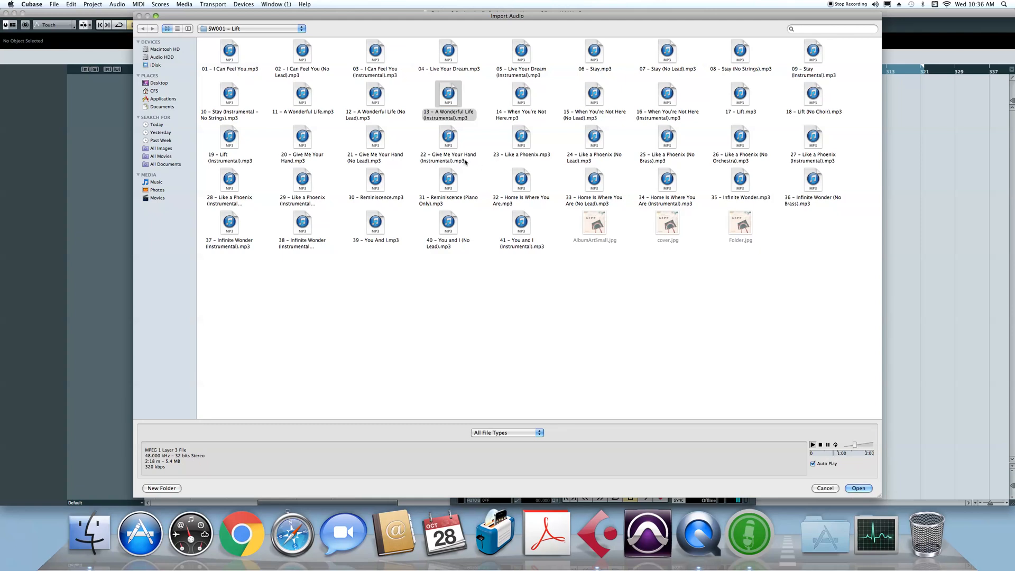
{"action": "key", "text": "Down"}
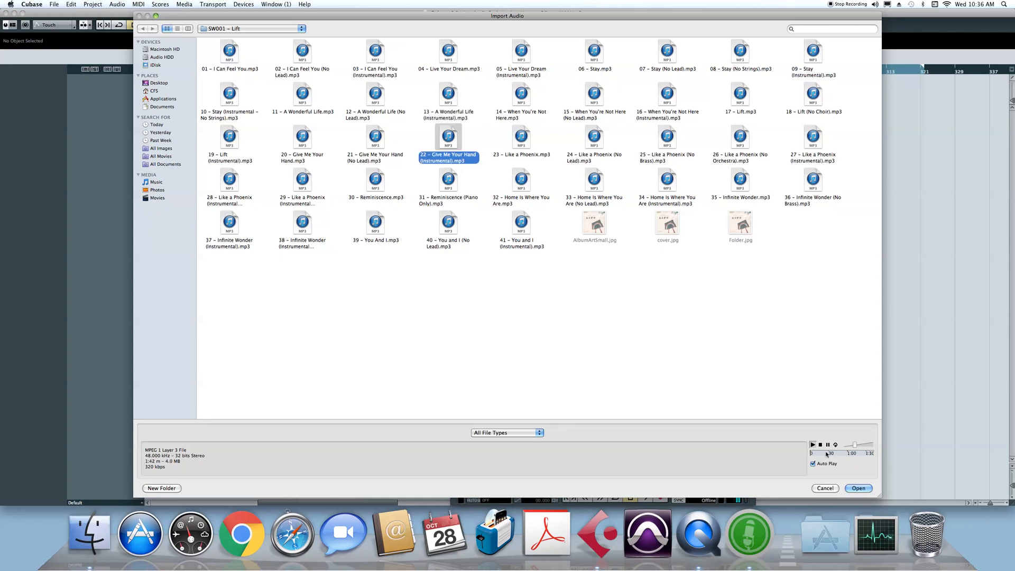
{"action": "key", "text": "Up"}
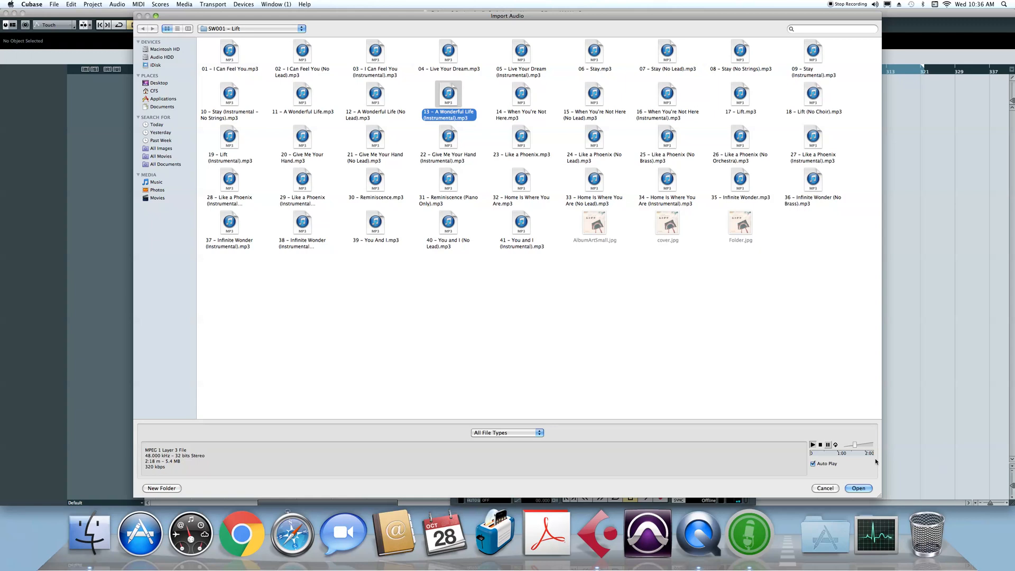
{"action": "left_click", "coordinate": [841, 453]}
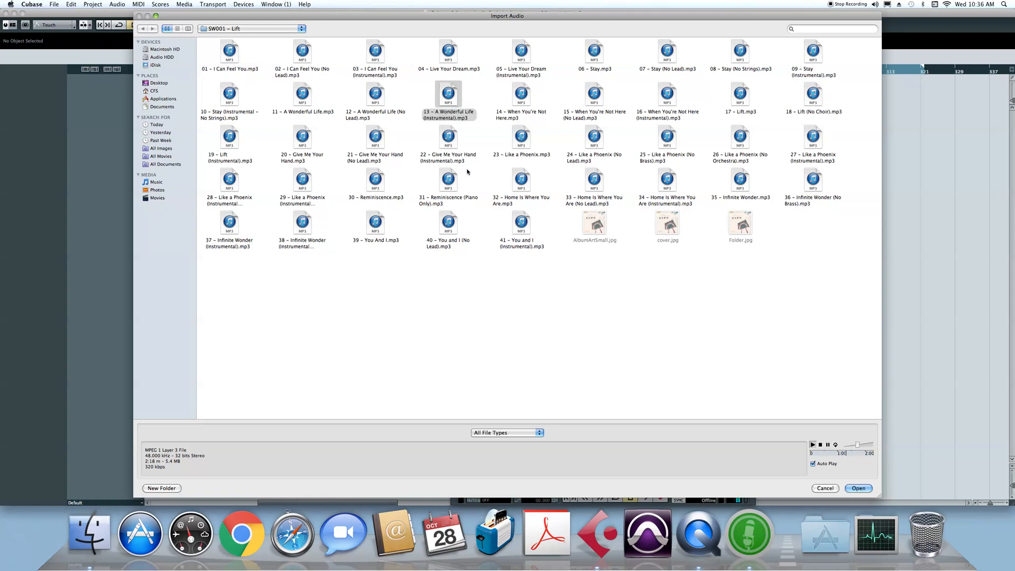
Import 22 - Give Me Your Hand (Instrumental).mp3, copying it to the working directory and converting it to 44.100 kHz and 24 bit.
{"action": "left_click", "coordinate": [450, 141]}
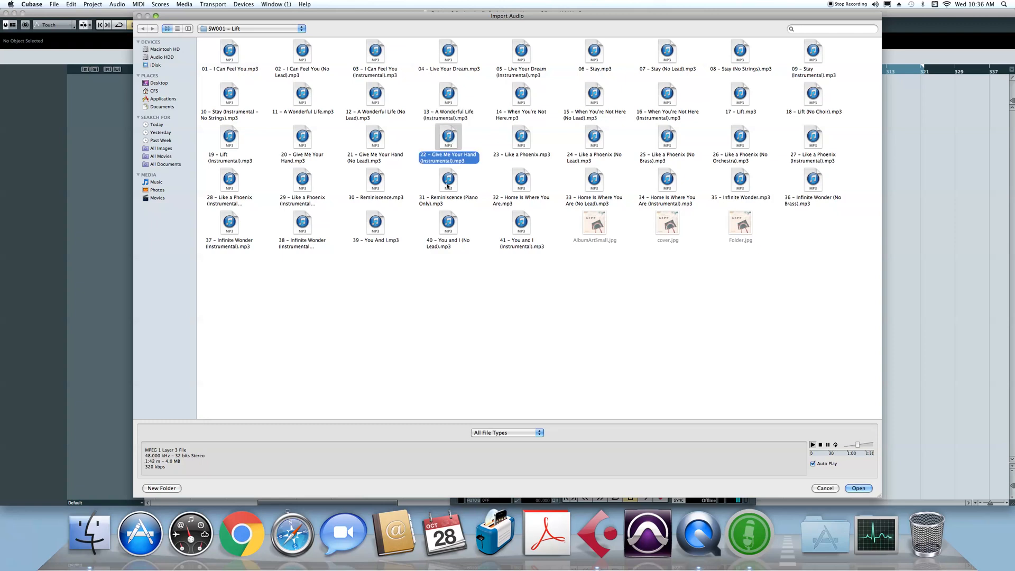
{"action": "left_click", "coordinate": [831, 453]}
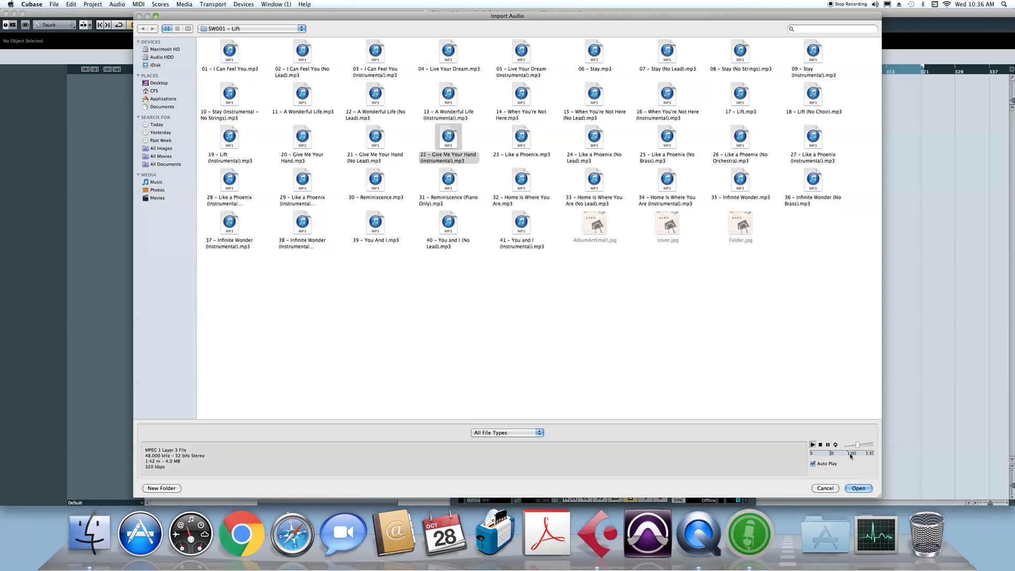
{"action": "left_click", "coordinate": [859, 489]}
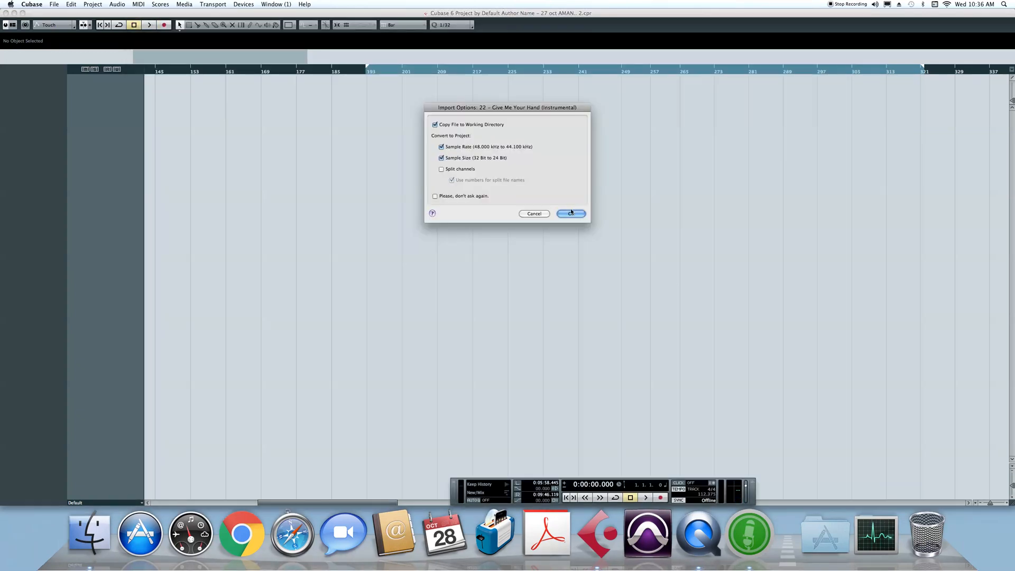
{"action": "left_click", "coordinate": [571, 214]}
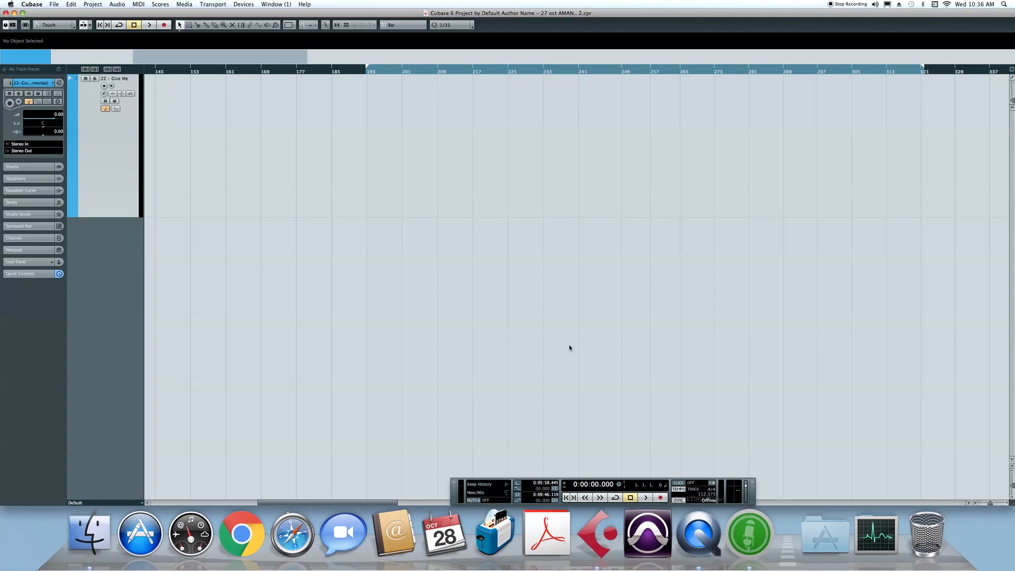
Move the imported audio event from the project start to about bar 6.
{"action": "key", "text": "g"}
{"action": "key", "text": "g"}
{"action": "key", "text": "g"}
{"action": "key", "text": "g"}
{"action": "key", "text": "g"}
{"action": "key", "text": "g"}
{"action": "key", "text": "g"}
{"action": "key", "text": "g"}
{"action": "key", "text": "g"}
{"action": "key", "text": "g"}
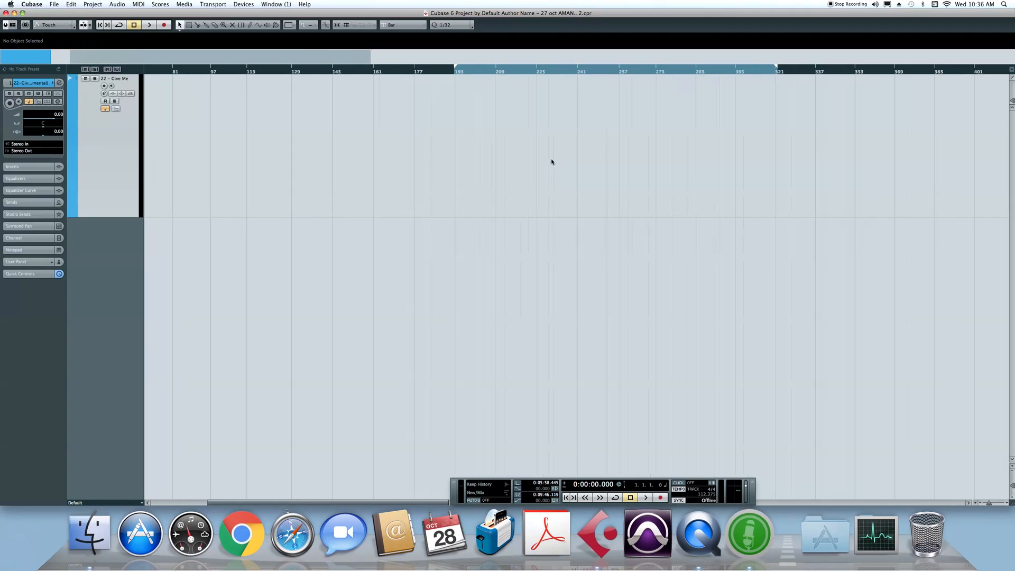
{"action": "left_click_drag", "start_coordinate": [158, 70], "coordinate": [138, 123]}
{"action": "left_click_drag", "start_coordinate": [151, 79], "coordinate": [257, 88]}
Play the instrumental from its beginning and from several later passages, and stop playback.
{"action": "left_click", "coordinate": [247, 73]}
{"action": "key", "text": "space"}
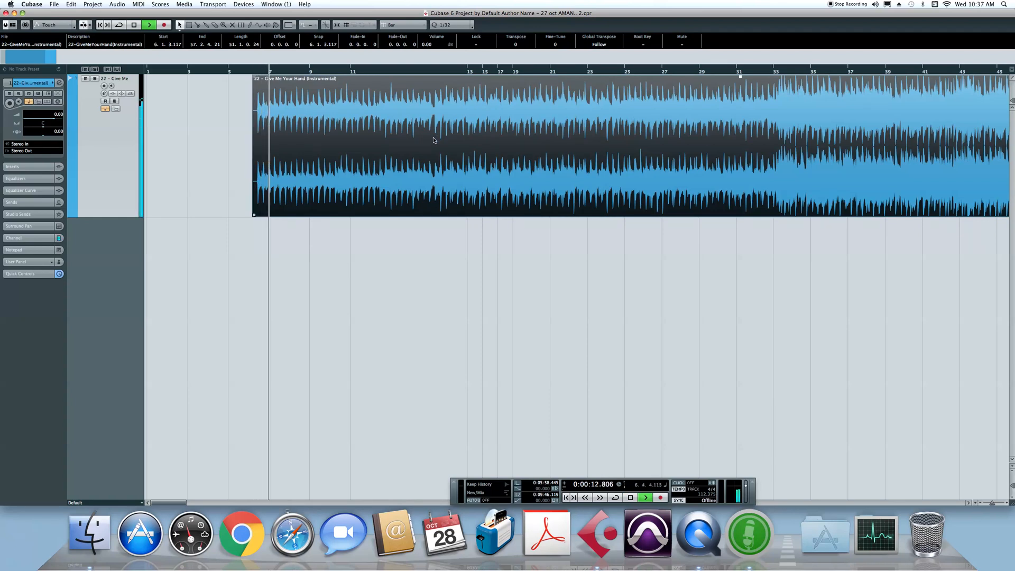
{"action": "left_click", "coordinate": [761, 71]}
{"action": "left_click", "coordinate": [836, 71]}
{"action": "left_click", "coordinate": [939, 69]}
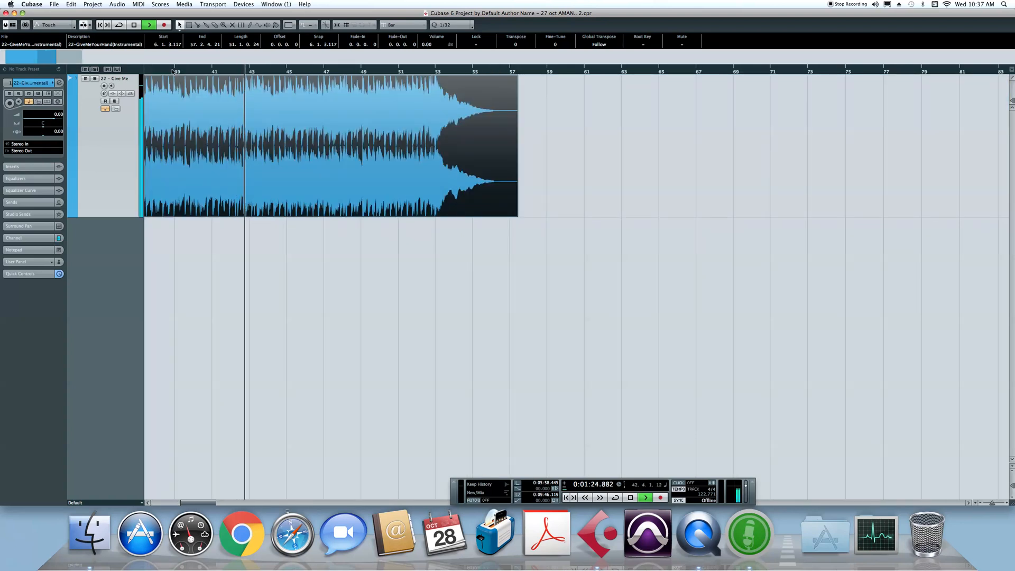
{"action": "left_click_drag", "start_coordinate": [173, 72], "coordinate": [232, 96]}
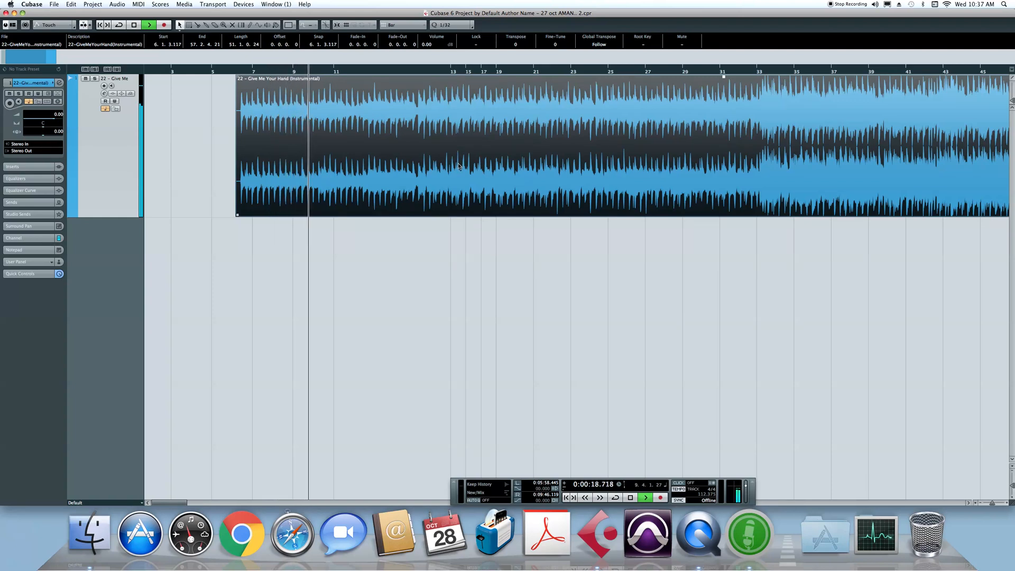
{"action": "left_click", "coordinate": [134, 25]}
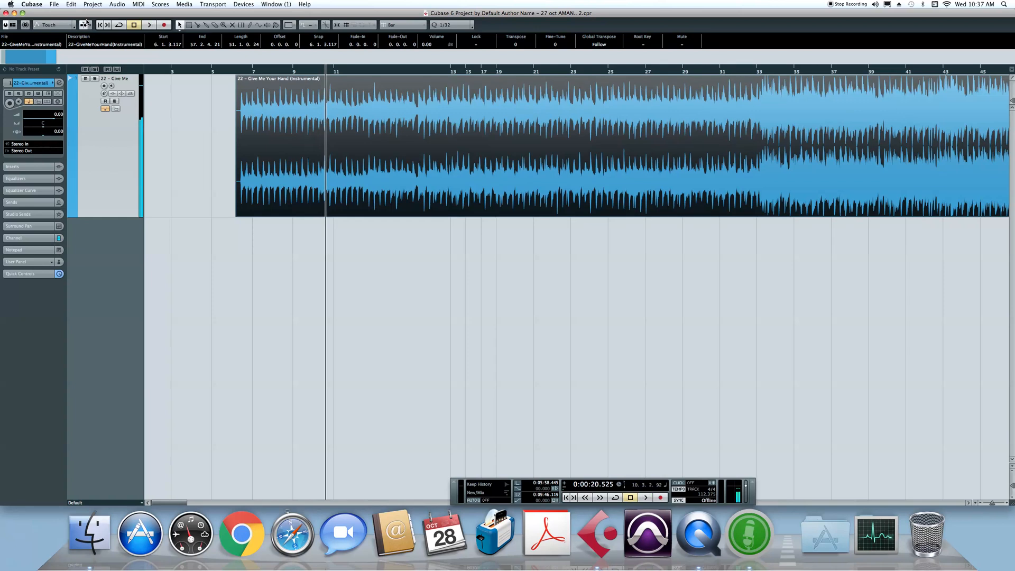
{"action": "left_click", "coordinate": [72, 5]}
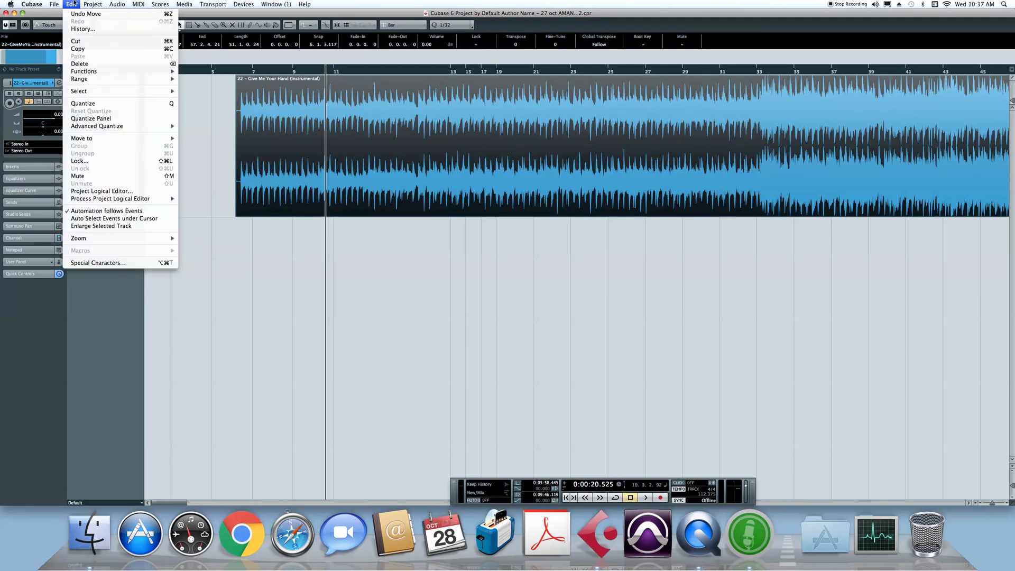
{"action": "mouse_move", "coordinate": [94, 3]}
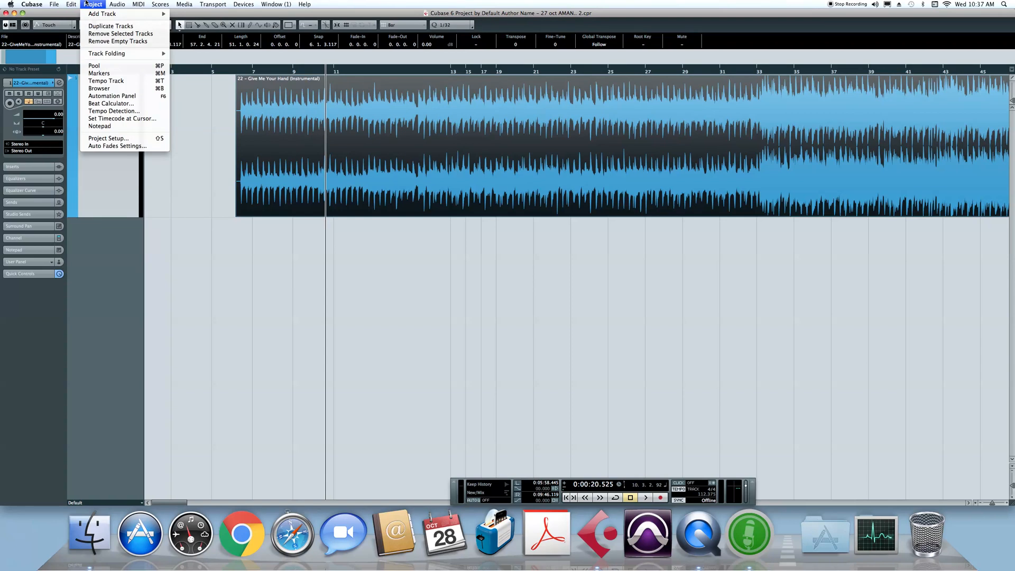
{"action": "left_click", "coordinate": [477, 214]}
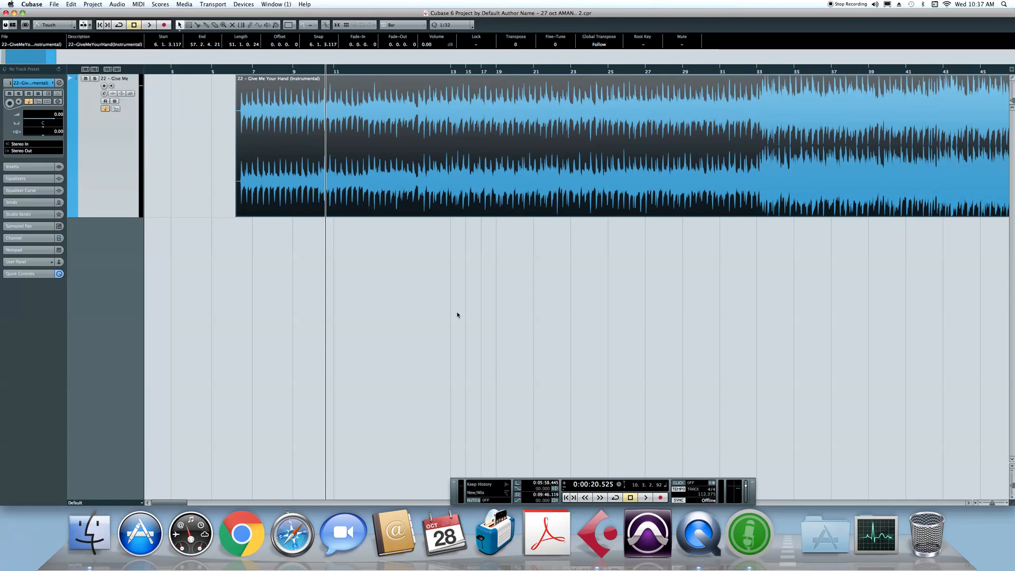
Switch the project from the tempo track to a fixed tempo and set it to 120 BPM.
{"action": "left_click", "coordinate": [237, 71]}
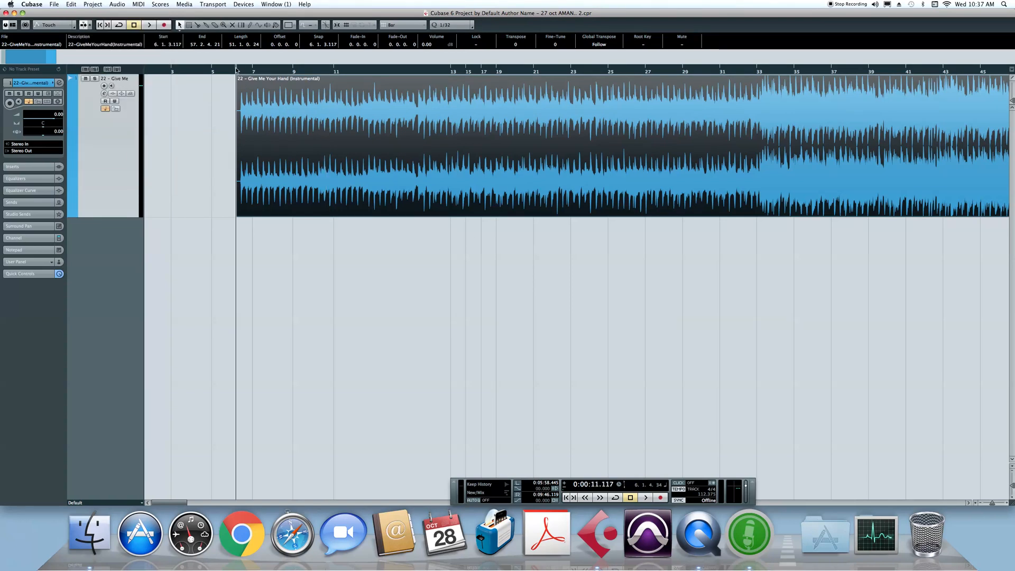
{"action": "left_click_drag", "start_coordinate": [237, 70], "coordinate": [236, 73]}
{"action": "left_click", "coordinate": [297, 72]}
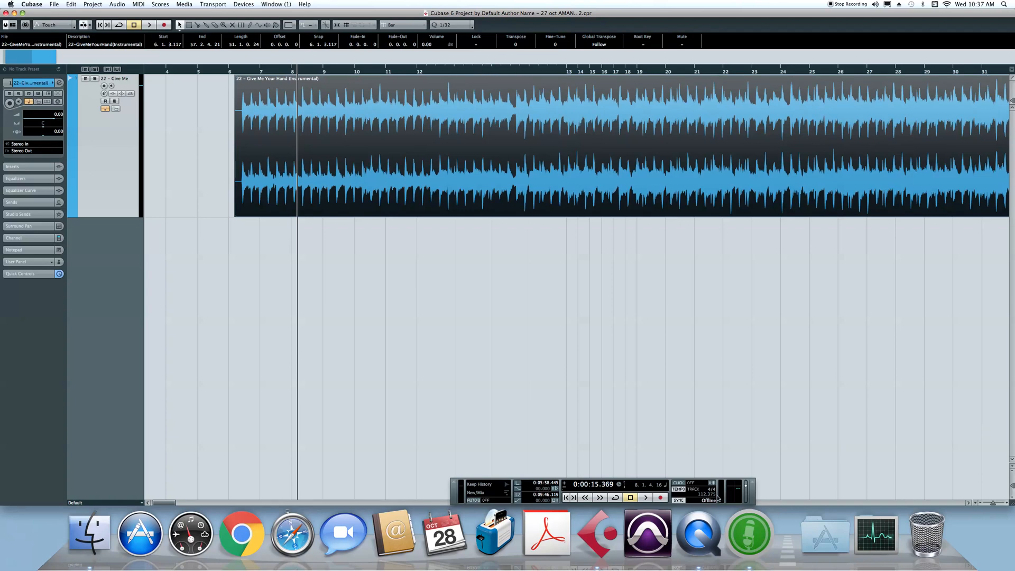
{"action": "left_click", "coordinate": [686, 491]}
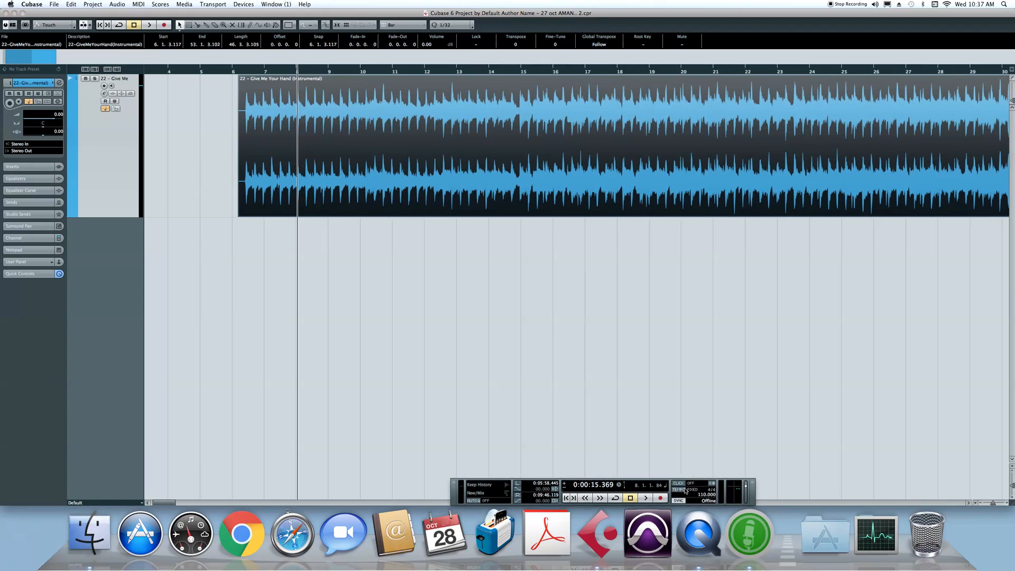
{"action": "double_click", "coordinate": [707, 495]}
{"action": "type", "text": "120"}
{"action": "key", "text": "Return"}
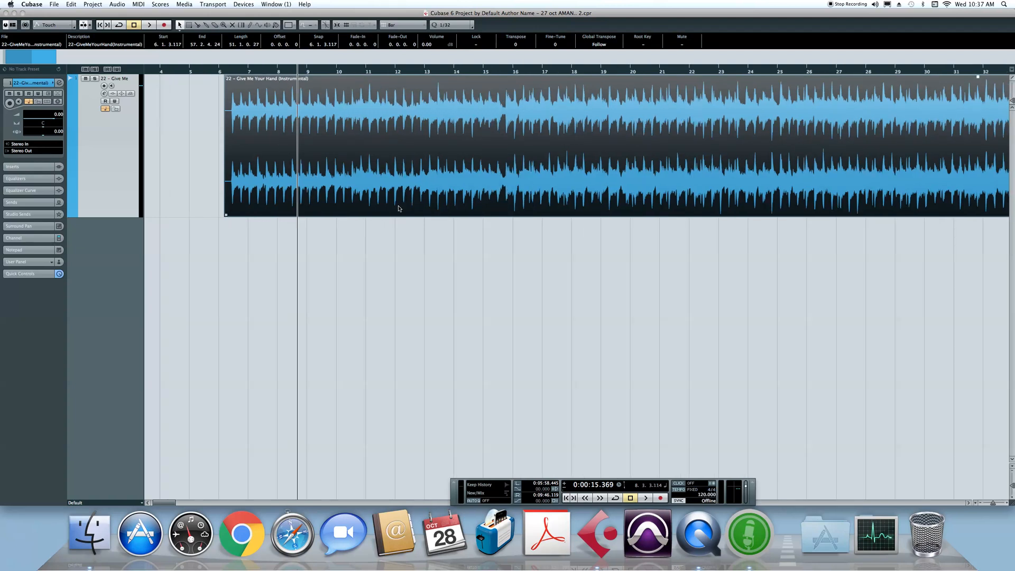
Play the instrumental from near the start of the event at the fixed tempo, and stop playback.
{"action": "left_click_drag", "start_coordinate": [234, 71], "coordinate": [228, 74]}
{"action": "key", "text": "space"}
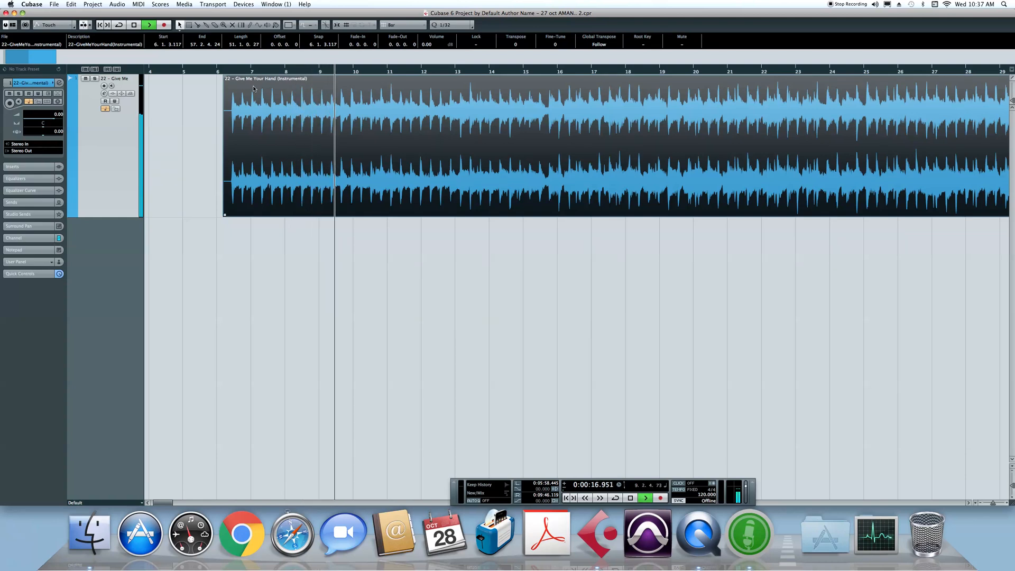
{"action": "key", "text": "space"}
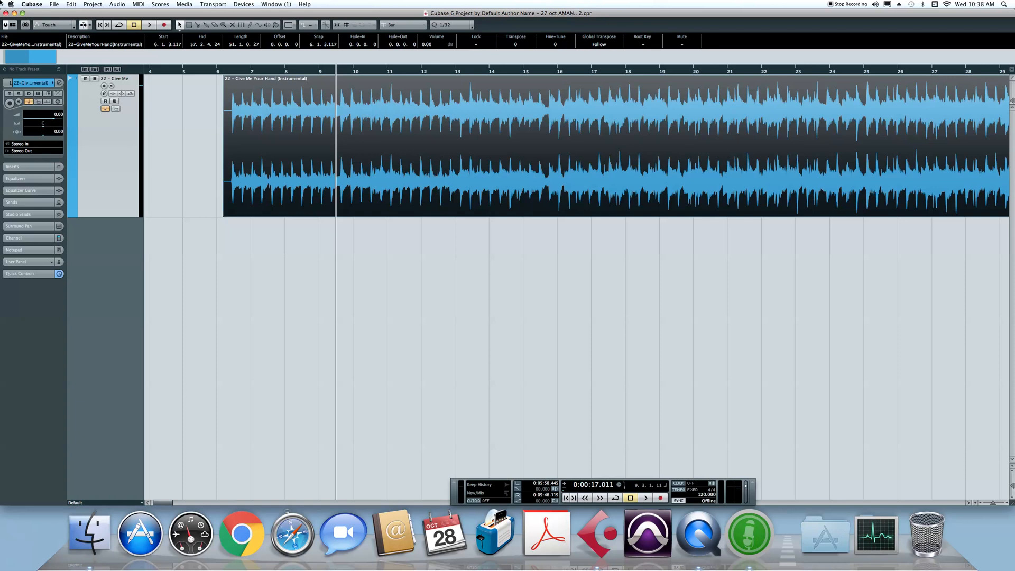
Play the instrumental several times from the start of the event, stopping after each pass, and return the playhead to its start.
{"action": "left_click", "coordinate": [226, 70]}
{"action": "key", "text": "space"}
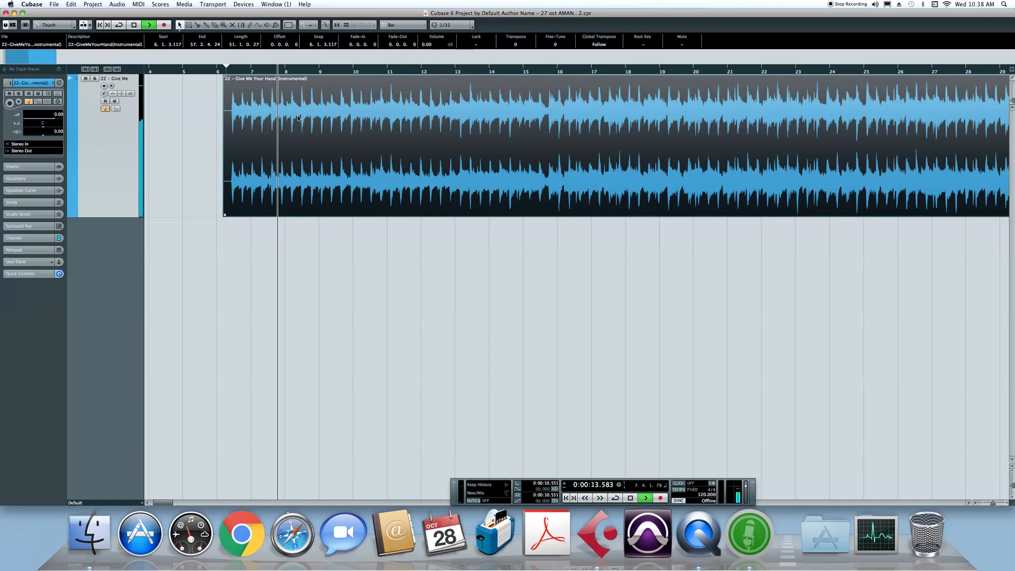
{"action": "key", "text": "space"}
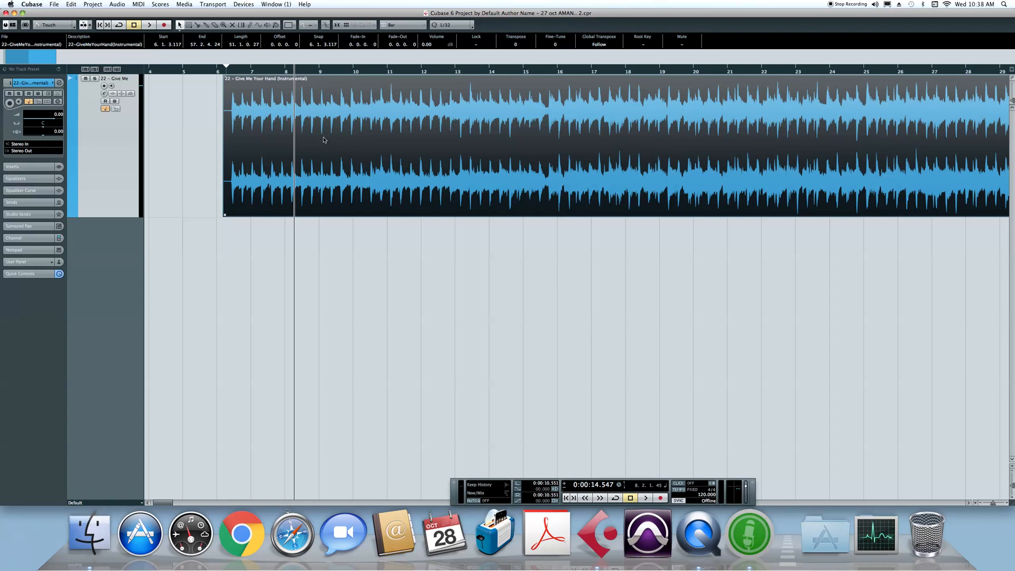
{"action": "left_click", "coordinate": [228, 72]}
{"action": "key", "text": "space"}
{"action": "key", "text": "space"}
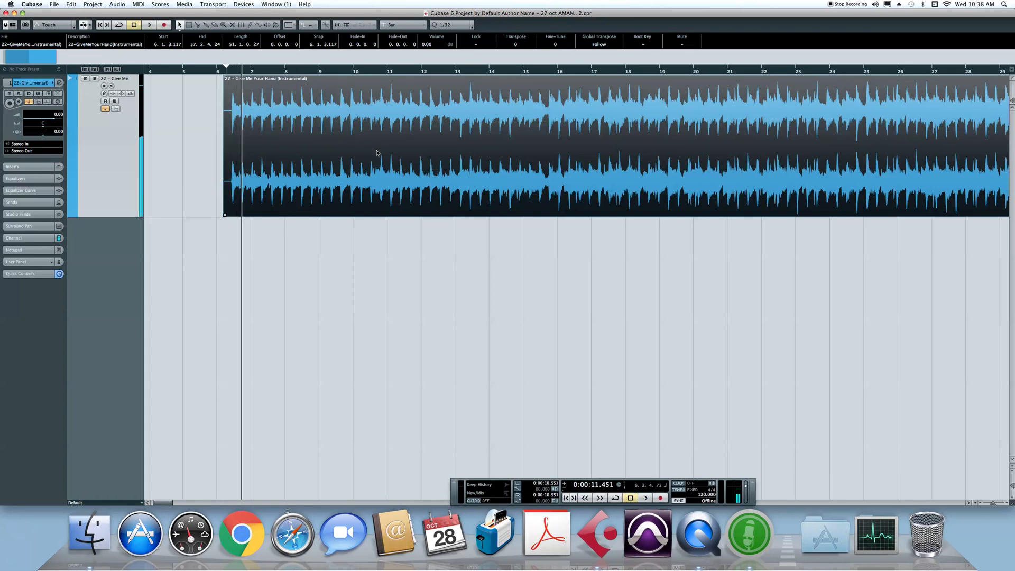
{"action": "left_click", "coordinate": [543, 72]}
{"action": "left_click", "coordinate": [229, 71]}
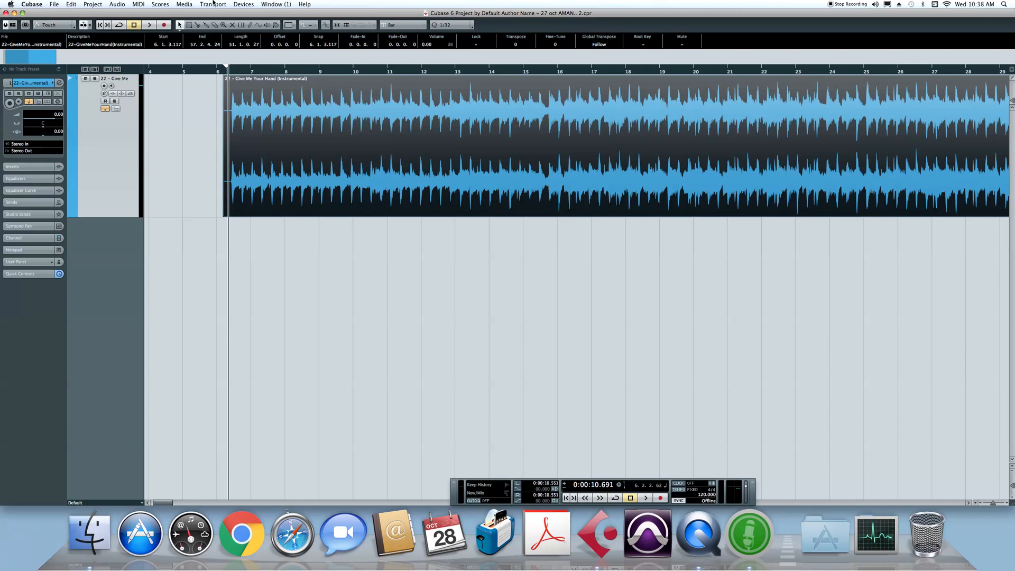
Play the instrumental from just before the event and again from about bar 14, stopping playback each time.
{"action": "left_click", "coordinate": [220, 73]}
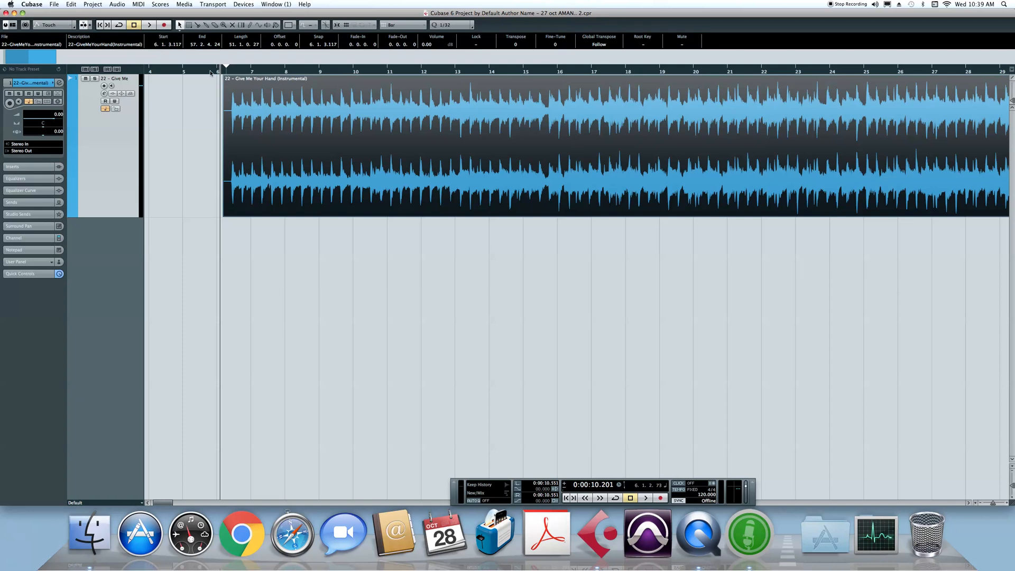
{"action": "left_click", "coordinate": [219, 72]}
{"action": "key", "text": "space"}
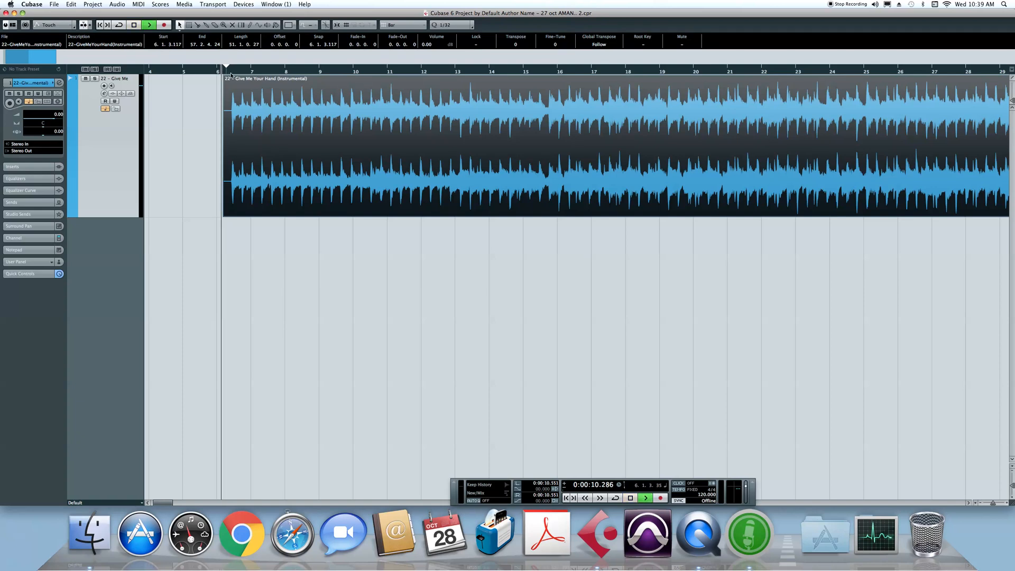
{"action": "key", "text": "space"}
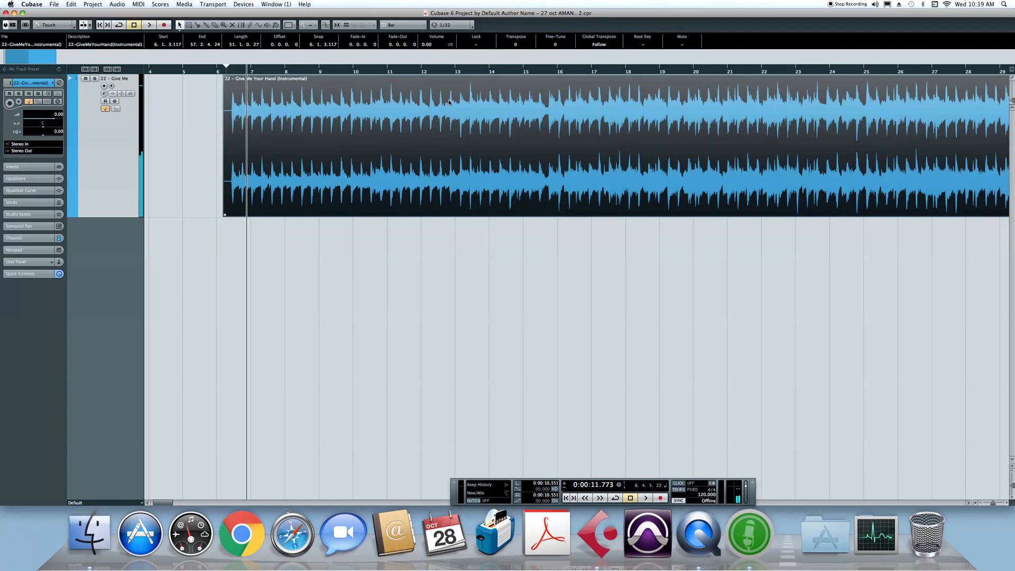
{"action": "left_click", "coordinate": [491, 72]}
{"action": "key", "text": "space"}
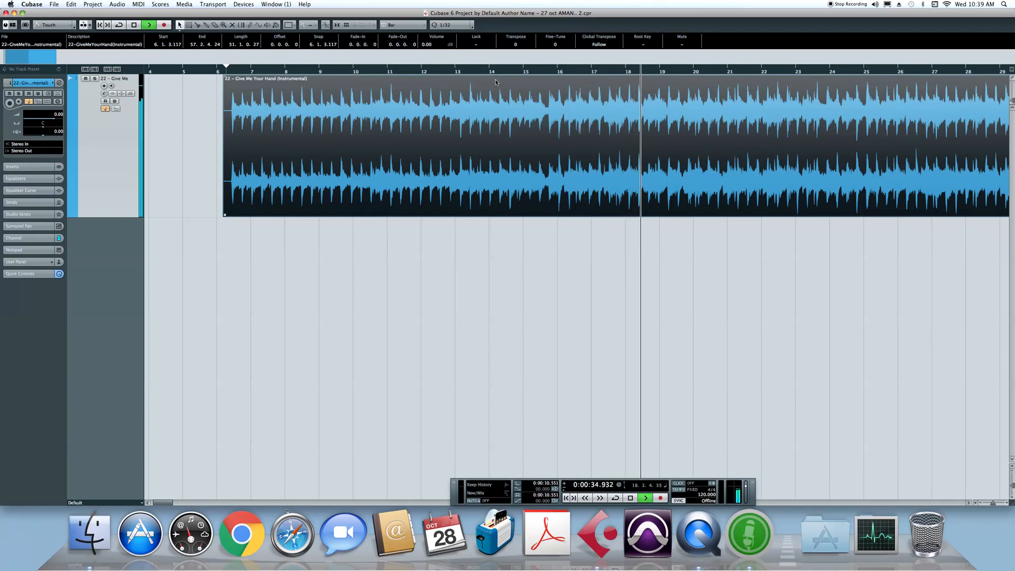
{"action": "key", "text": "space"}
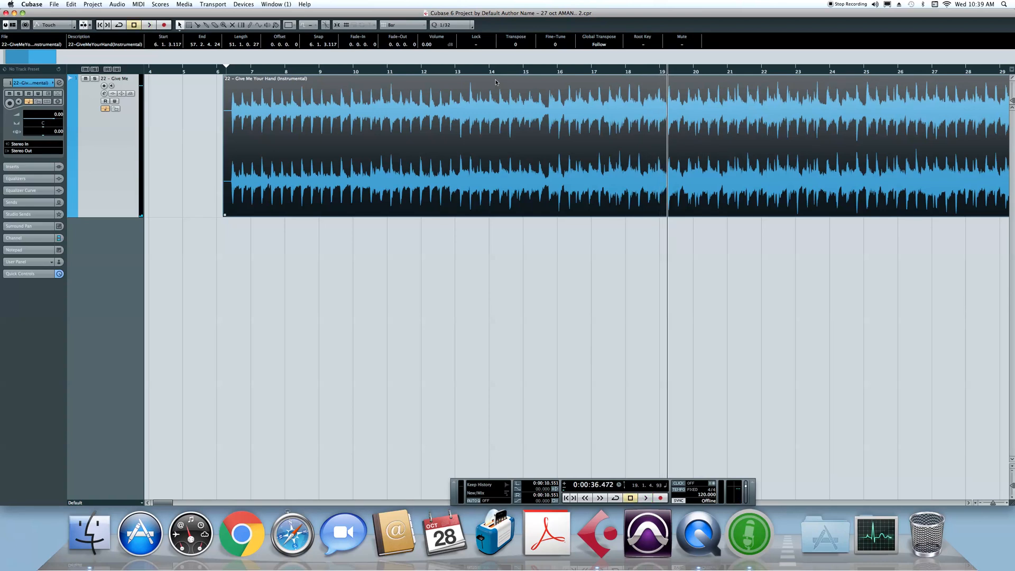
Try splitting the audio event at its first beat, and undo the split.
{"action": "left_click", "coordinate": [241, 70]}
{"action": "left_click_drag", "start_coordinate": [239, 72], "coordinate": [220, 100]}
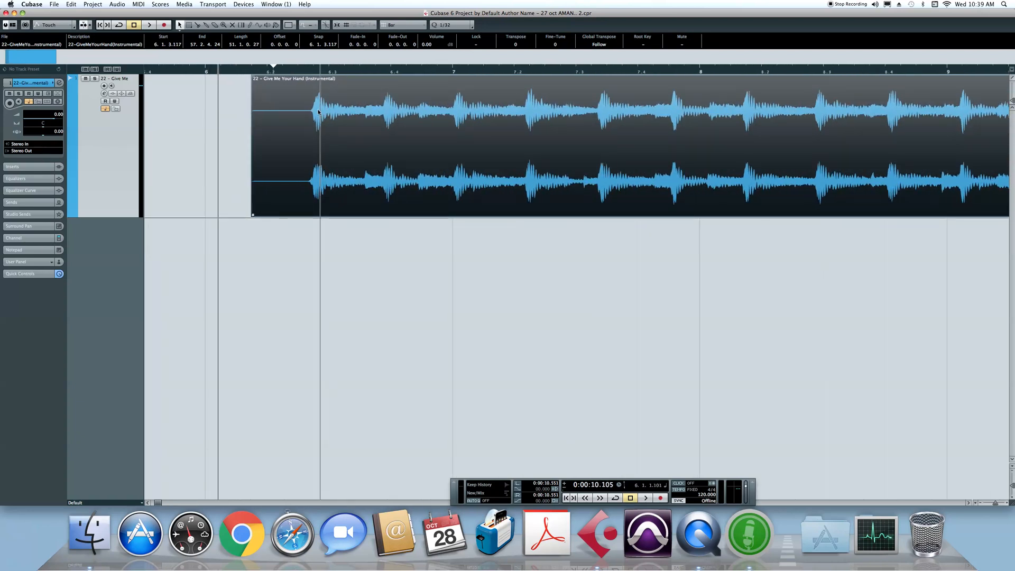
{"action": "left_click", "coordinate": [318, 169]}
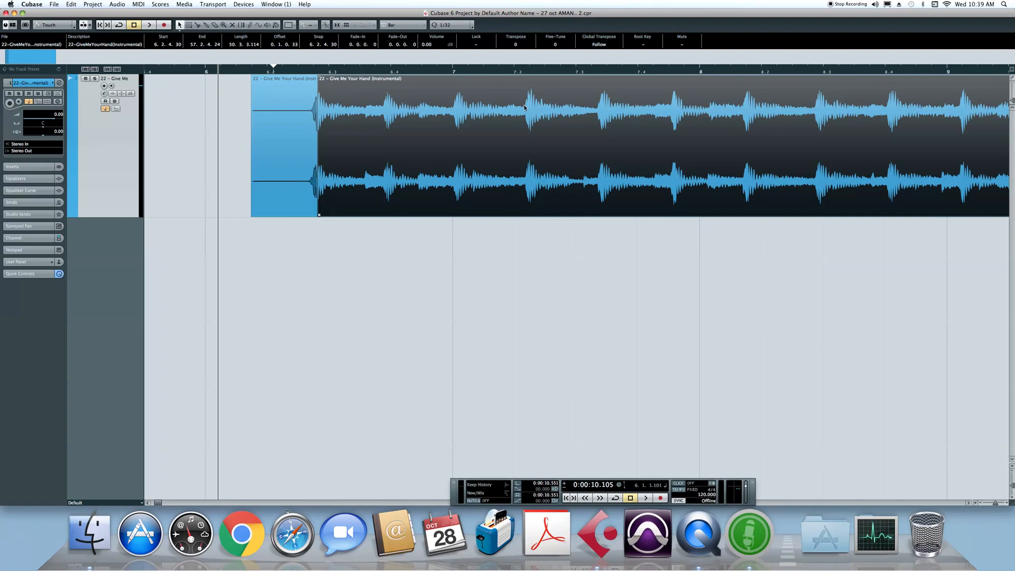
{"action": "key", "text": "super+z"}
Place the playhead at the start of the instrumental and open the Beat Calculator below the audio event.
{"action": "key", "text": "g"}
{"action": "key", "text": "g"}
{"action": "key", "text": "g"}
{"action": "key", "text": "g"}
{"action": "key", "text": "g"}
{"action": "key", "text": "g"}
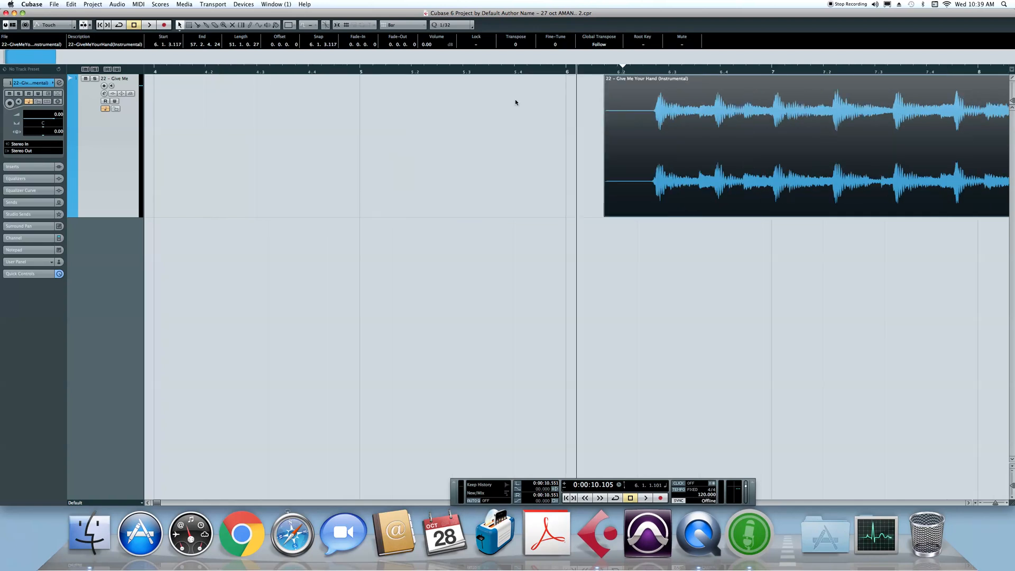
{"action": "key", "text": "g"}
{"action": "key", "text": "g"}
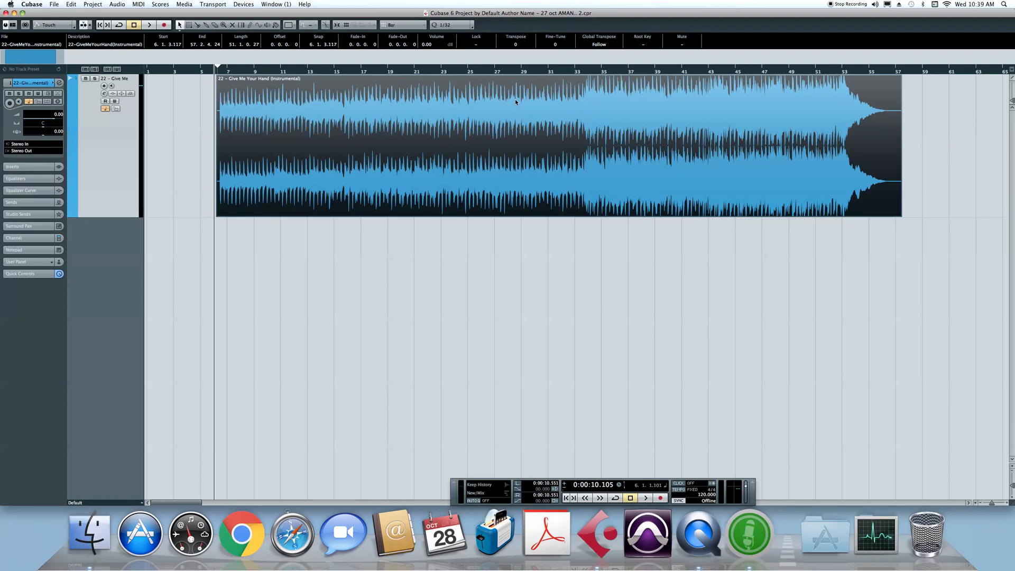
{"action": "left_click_drag", "start_coordinate": [215, 73], "coordinate": [217, 75]}
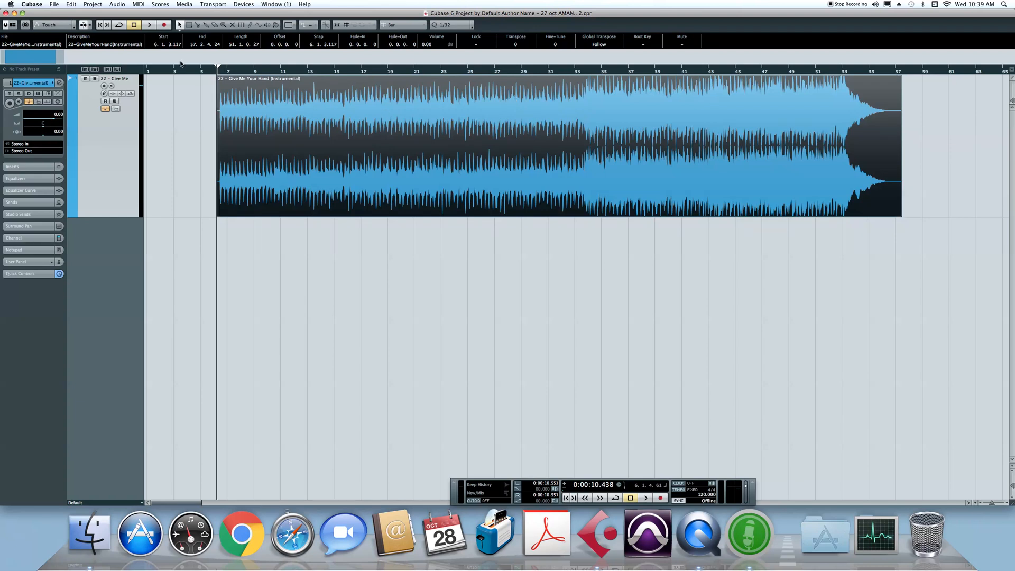
{"action": "left_click", "coordinate": [90, 4]}
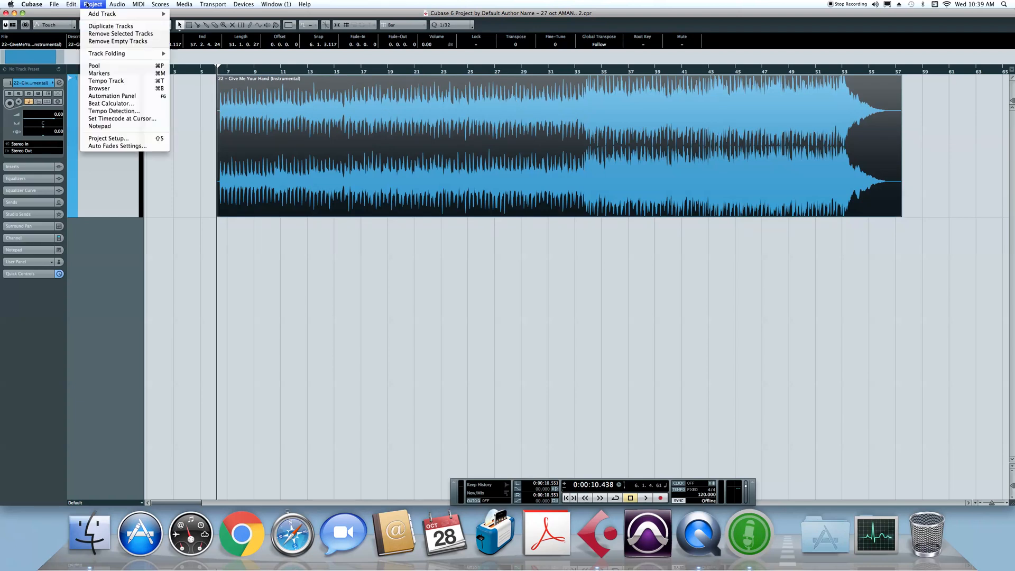
{"action": "left_click", "coordinate": [133, 104]}
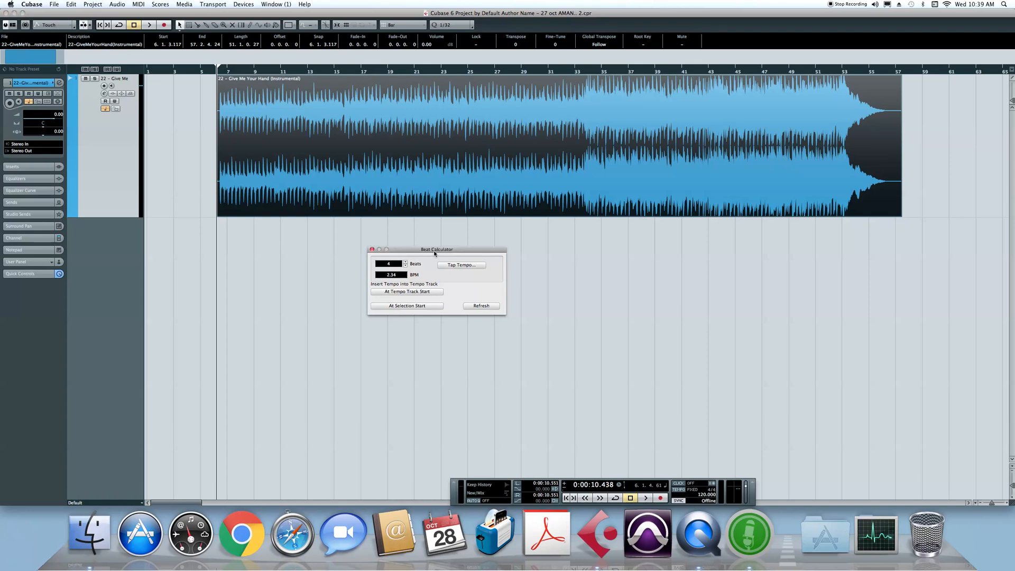
{"action": "left_click_drag", "start_coordinate": [429, 254], "coordinate": [502, 266]}
Play the instrumental from its start, tap its tempo in time with the beat, accept the reading and stop playback.
{"action": "key", "text": "space"}
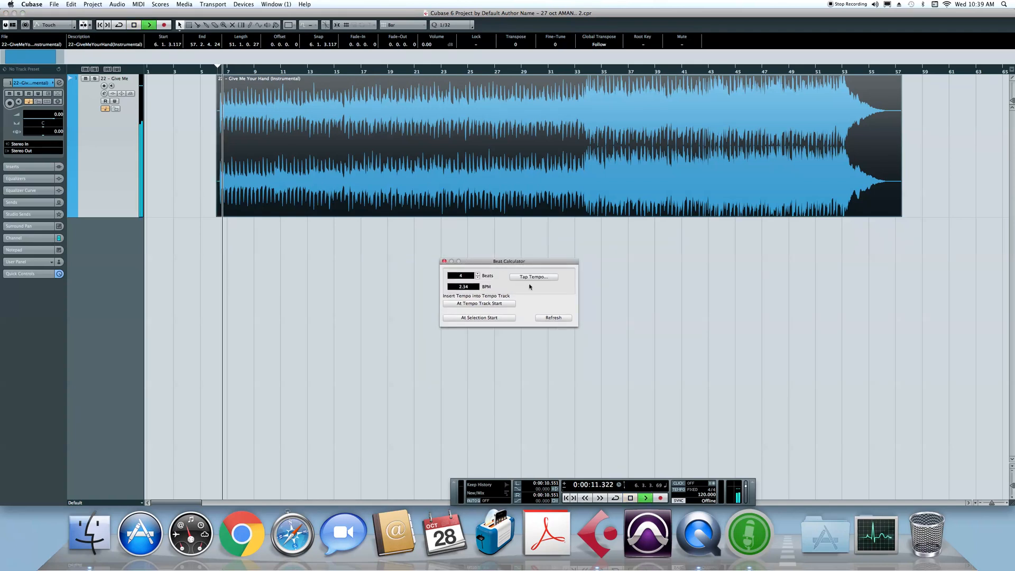
{"action": "left_click", "coordinate": [534, 276]}
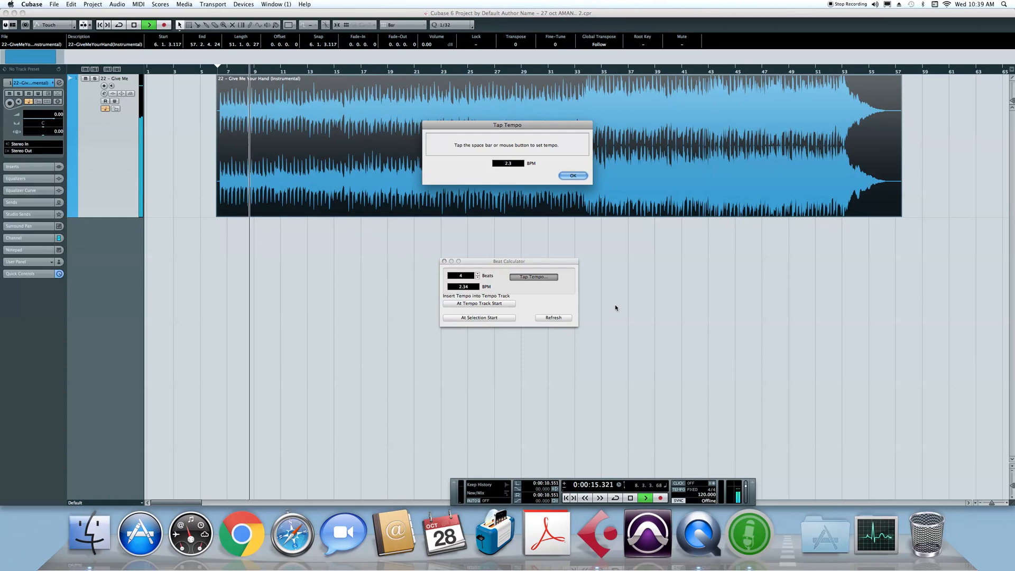
{"action": "key", "text": "space"}
{"action": "key", "text": "space"}
{"action": "key", "text": "space"}
{"action": "key", "text": "space"}
{"action": "key", "text": "space"}
{"action": "key", "text": "space"}
{"action": "key", "text": "space"}
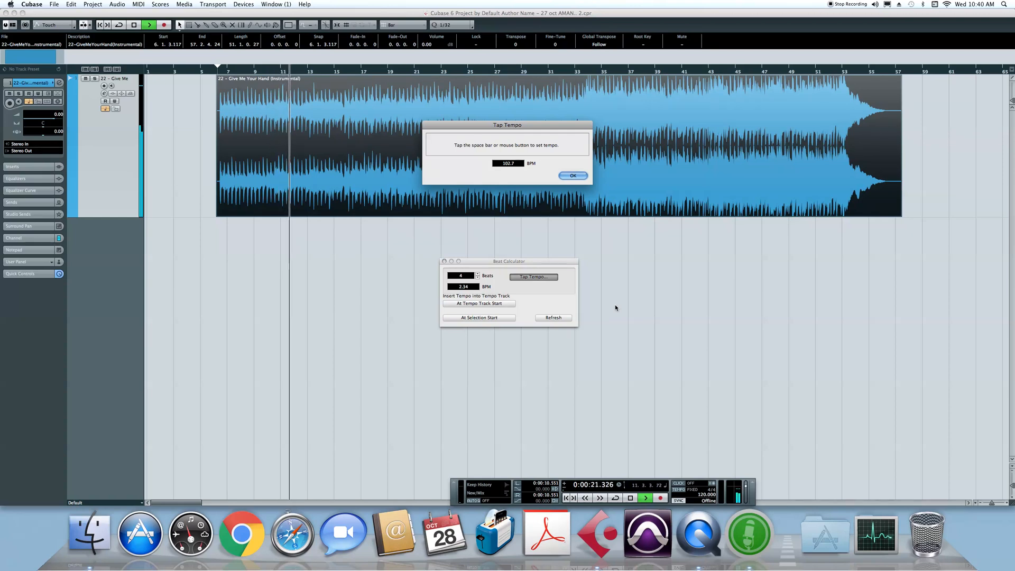
{"action": "key", "text": "space"}
{"action": "key", "text": "space"}
{"action": "key", "text": "space"}
{"action": "key", "text": "space"}
{"action": "key", "text": "space"}
{"action": "key", "text": "space"}
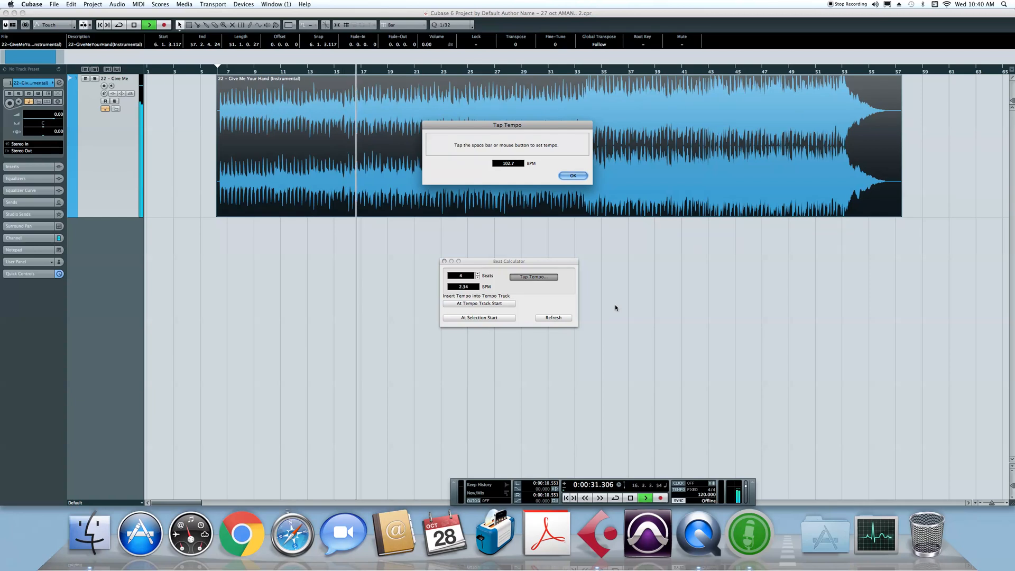
{"action": "key", "text": "space"}
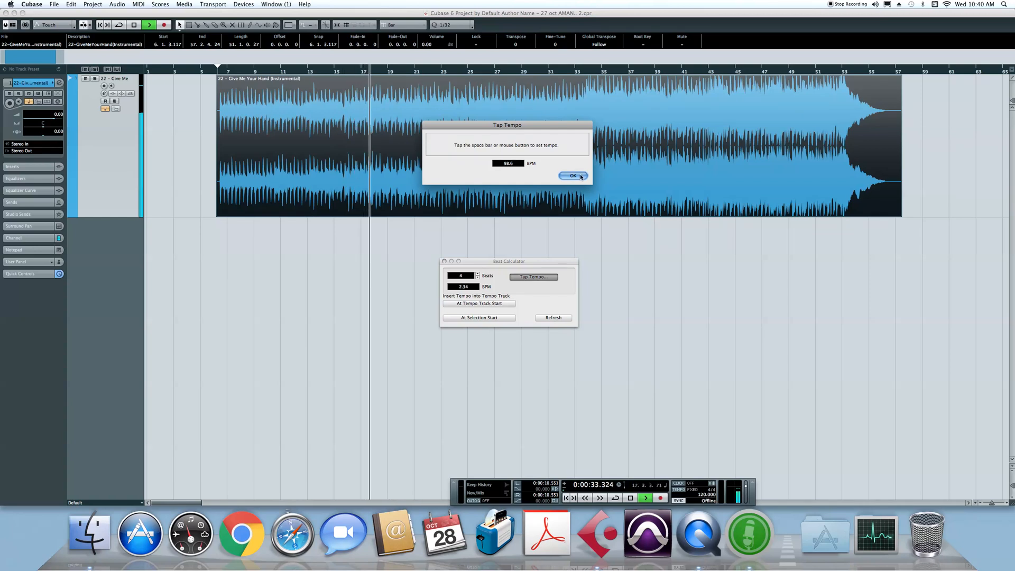
{"action": "left_click", "coordinate": [582, 177]}
{"action": "key", "text": "space"}
Refresh the Beat Calculator, play from about bar 11, tap the tempo until the reading steadies, accept it and close the calculator.
{"action": "left_click", "coordinate": [550, 317]}
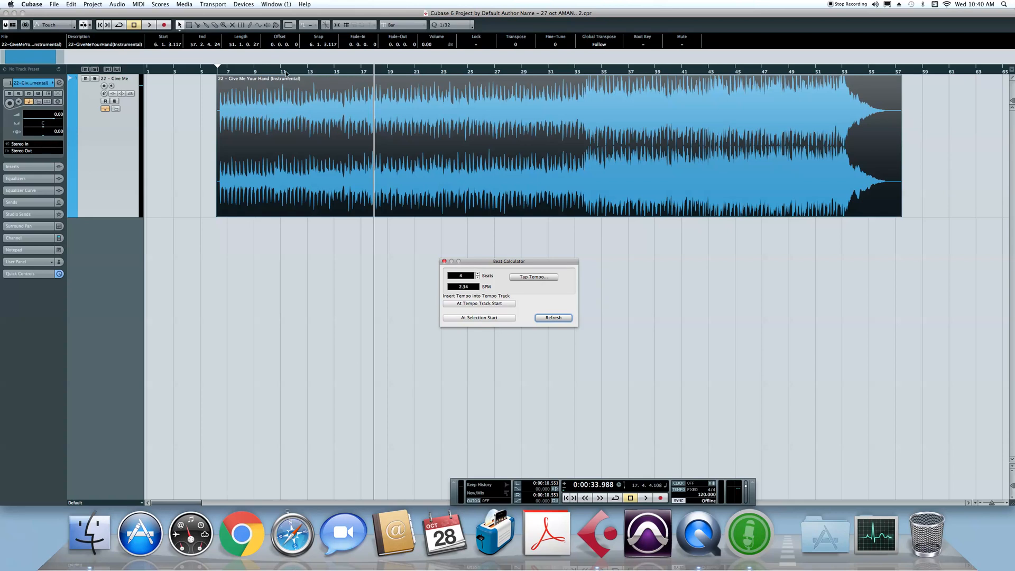
{"action": "left_click", "coordinate": [286, 72]}
{"action": "left_click", "coordinate": [545, 319]}
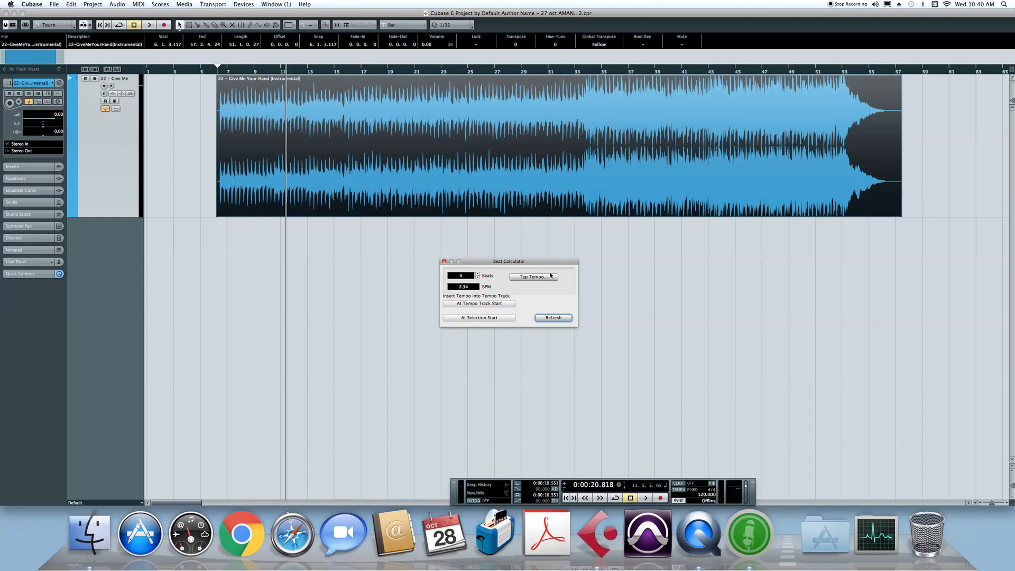
{"action": "key", "text": "space"}
{"action": "left_click", "coordinate": [539, 276]}
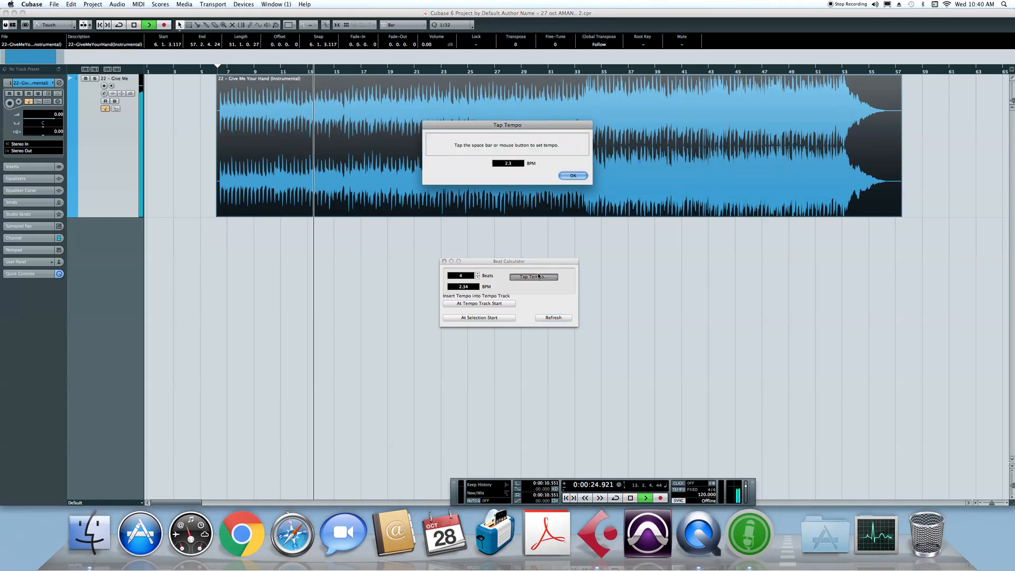
{"action": "key", "text": "space"}
{"action": "key", "text": "space"}
{"action": "key", "text": "space"}
{"action": "key", "text": "space"}
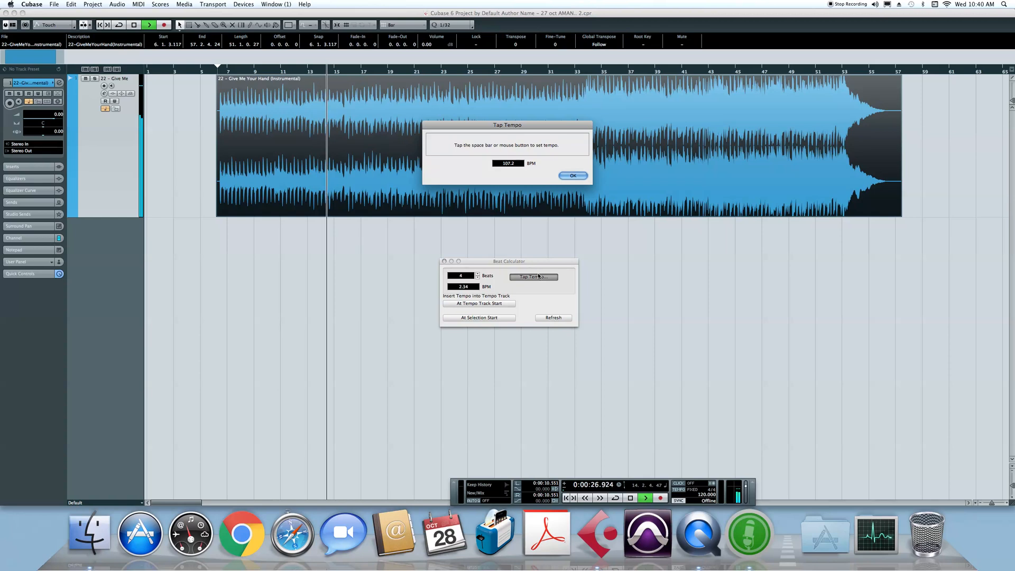
{"action": "key", "text": "space"}
{"action": "key", "text": "space"}
{"action": "key", "text": "space"}
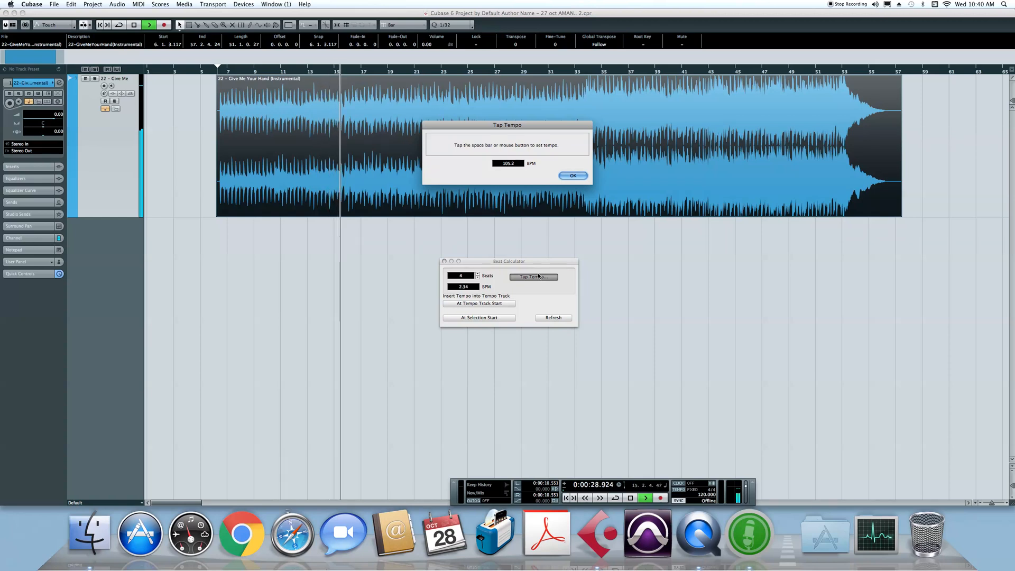
{"action": "key", "text": "space"}
{"action": "key", "text": "space"}
{"action": "key", "text": "space"}
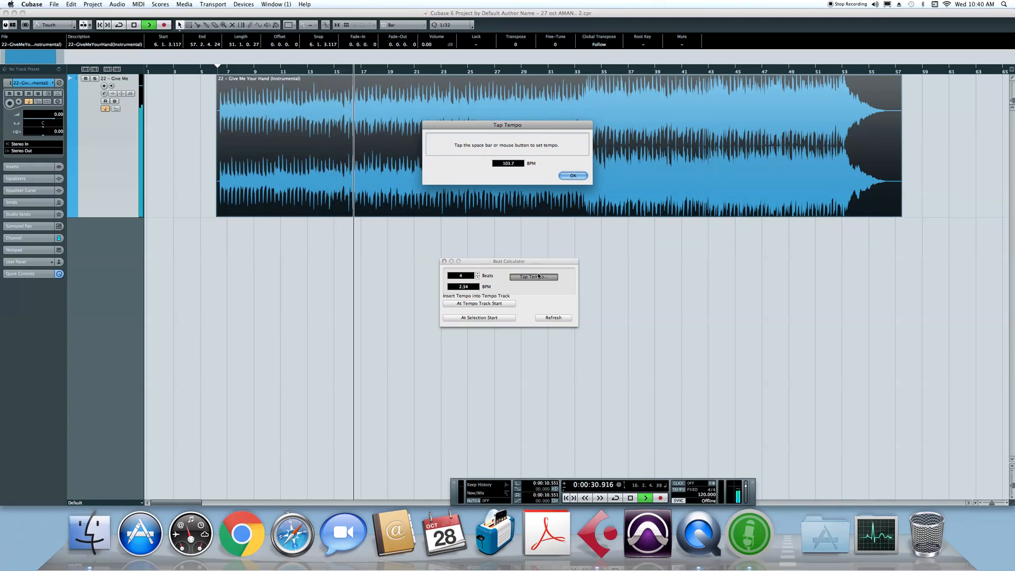
{"action": "key", "text": "space"}
{"action": "key", "text": "space"}
{"action": "key", "text": "space"}
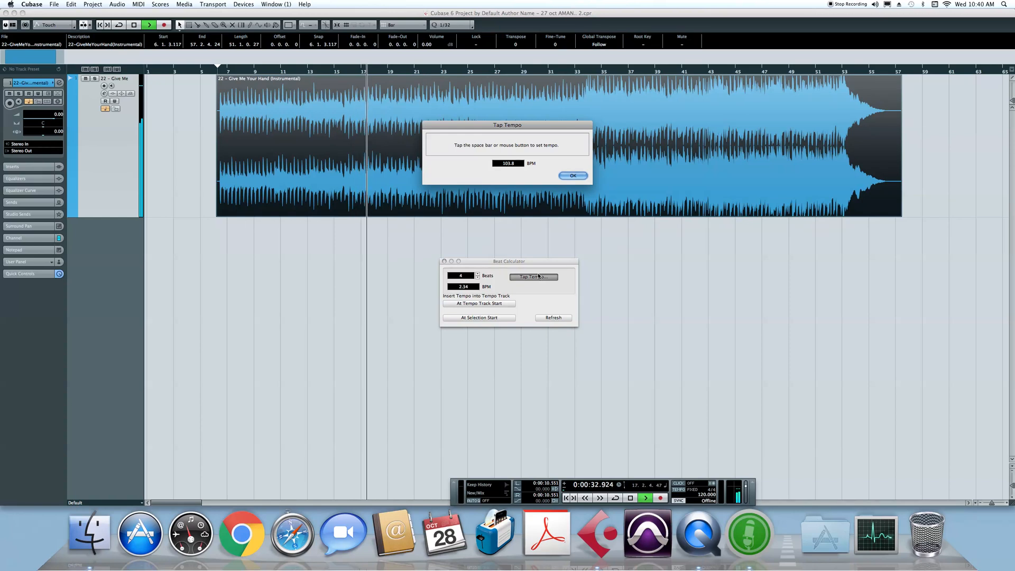
{"action": "key", "text": "space"}
{"action": "key", "text": "space"}
{"action": "key", "text": "space"}
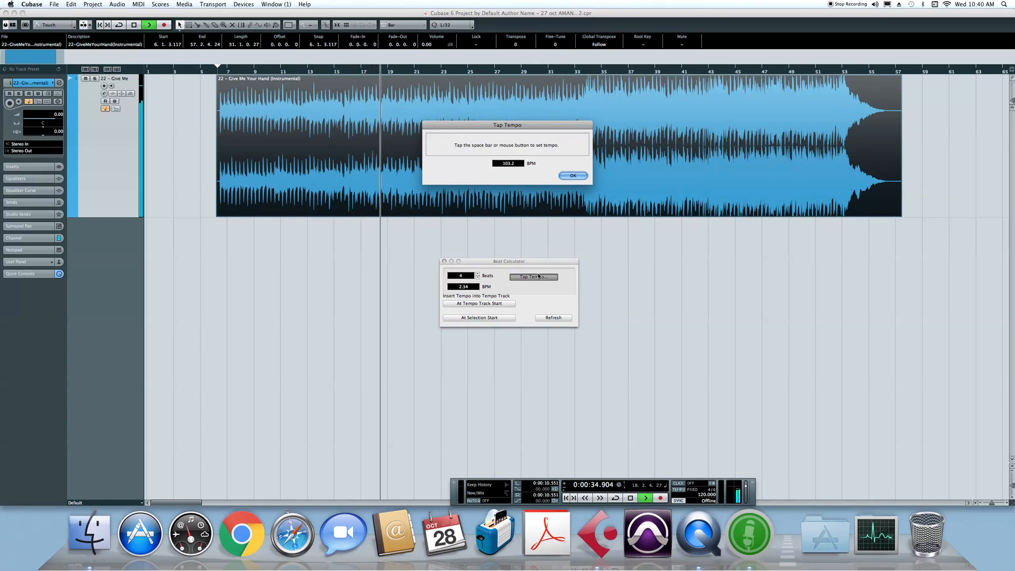
{"action": "key", "text": "space"}
{"action": "key", "text": "space"}
{"action": "key", "text": "space"}
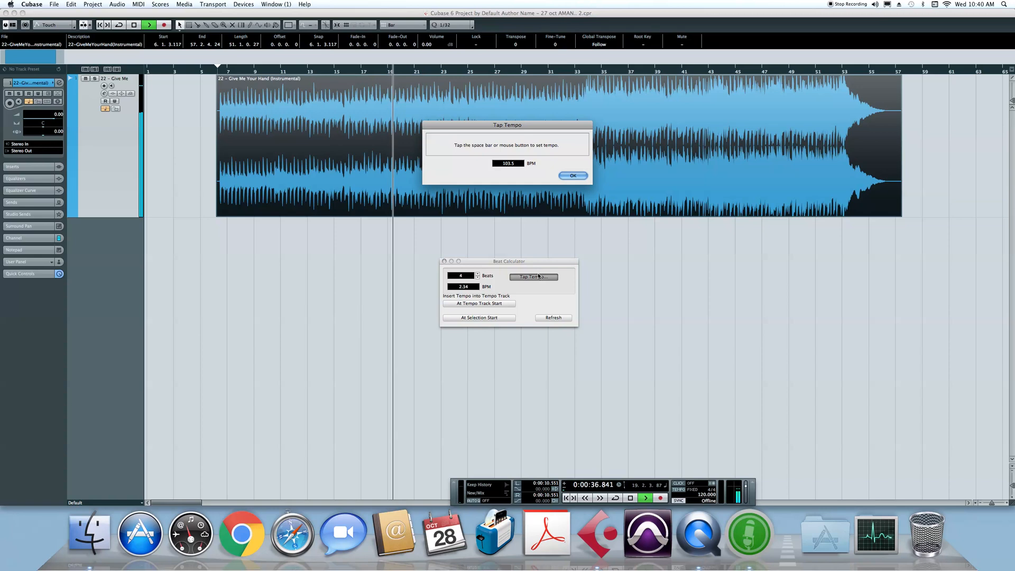
{"action": "key", "text": "space"}
{"action": "key", "text": "space"}
{"action": "key", "text": "space"}
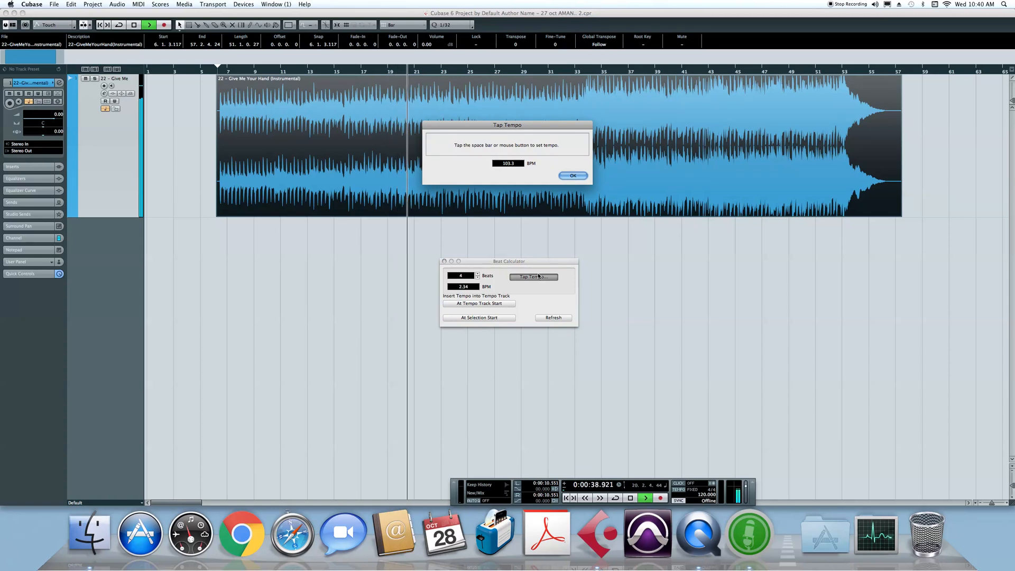
{"action": "left_click", "coordinate": [572, 175]}
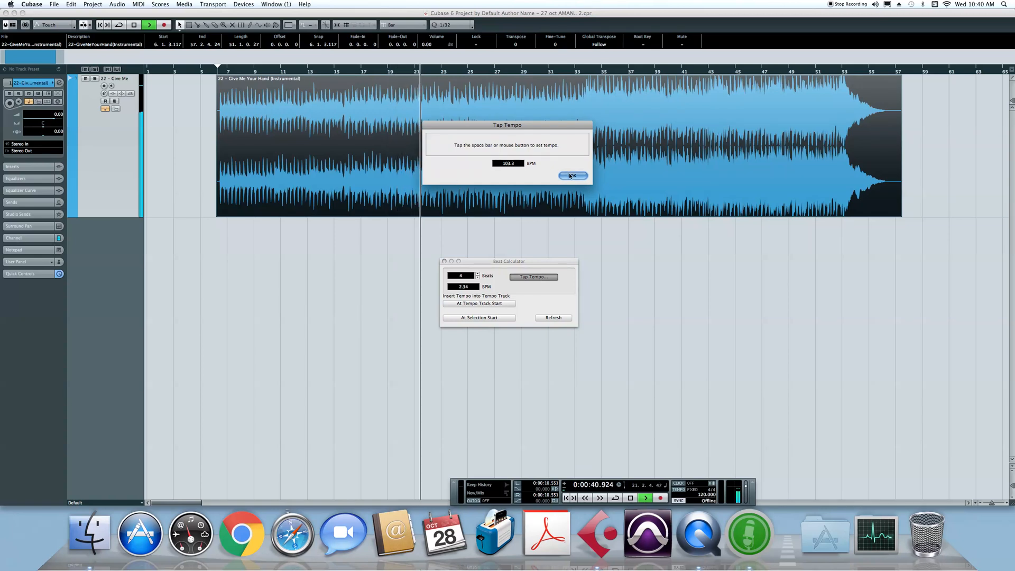
{"action": "left_click", "coordinate": [443, 261]}
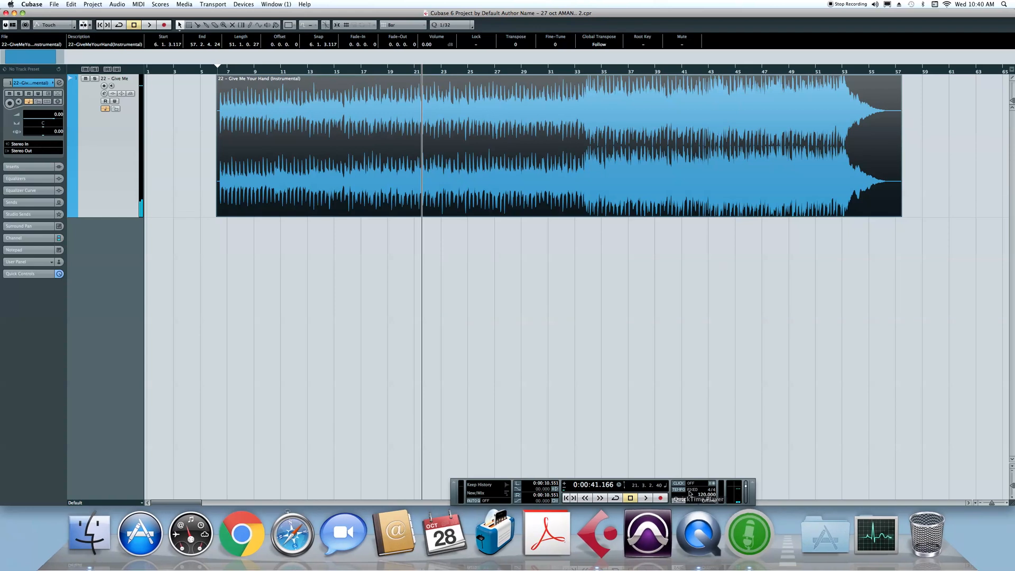
Move the transport panel up into clear space and set the fixed project tempo to 103 BPM.
{"action": "left_click_drag", "start_coordinate": [700, 480], "coordinate": [698, 391]}
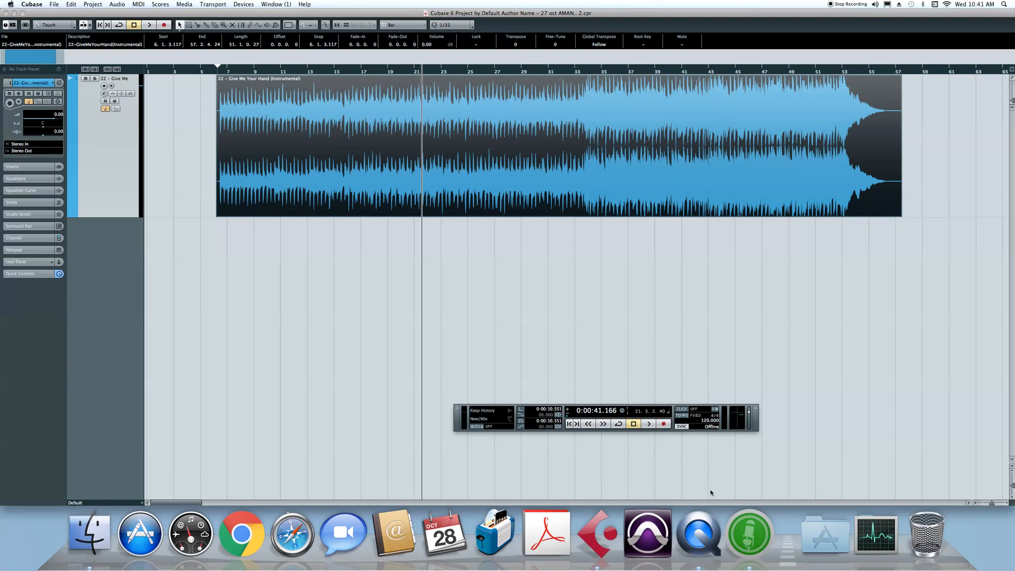
{"action": "left_click", "coordinate": [706, 421]}
{"action": "type", "text": "103"}
{"action": "key", "text": "Return"}
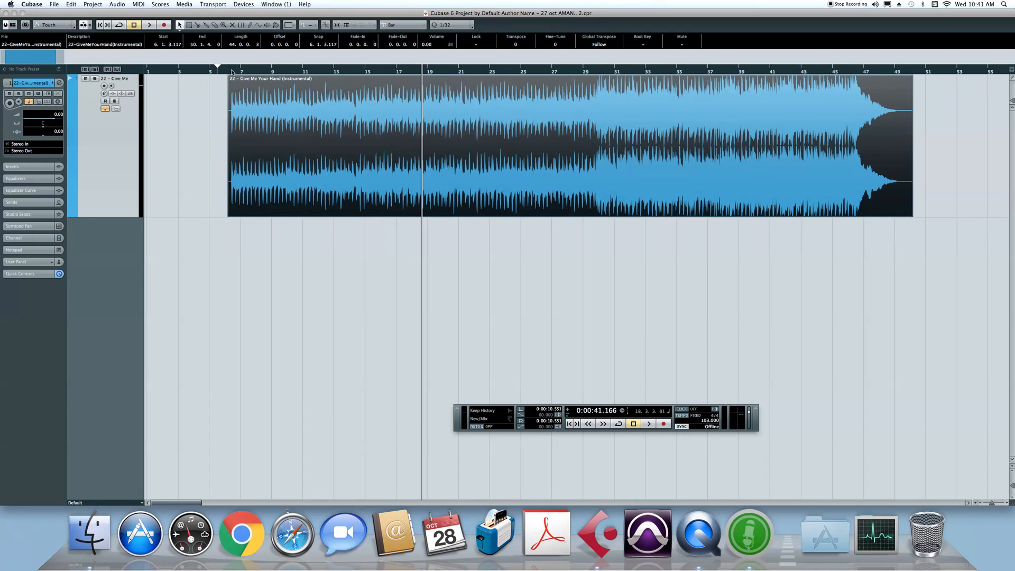
Play the opening of the instrumental and move its event so the first beat falls on bar 7.
{"action": "left_click_drag", "start_coordinate": [232, 72], "coordinate": [305, 83]}
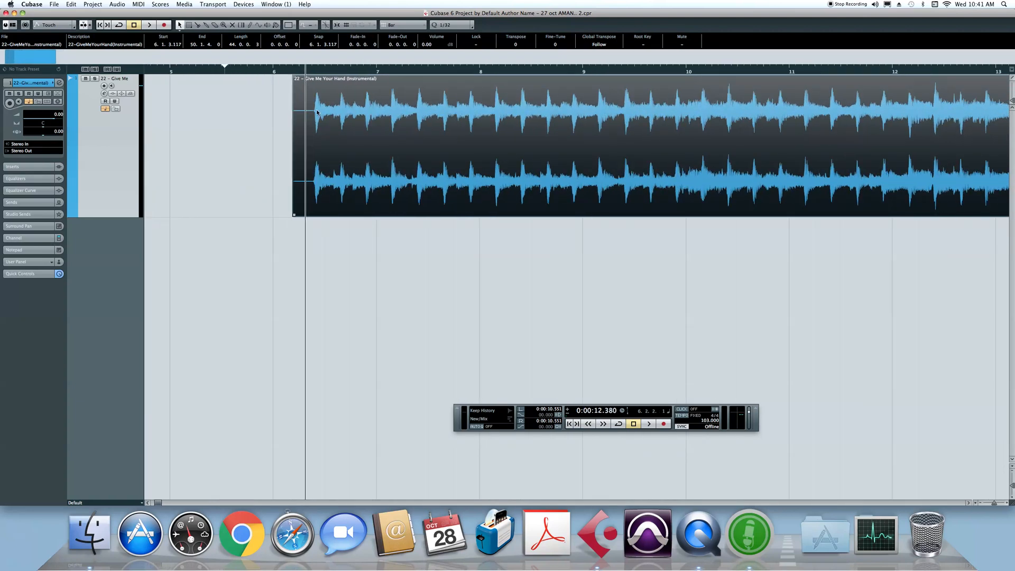
{"action": "key", "text": "space"}
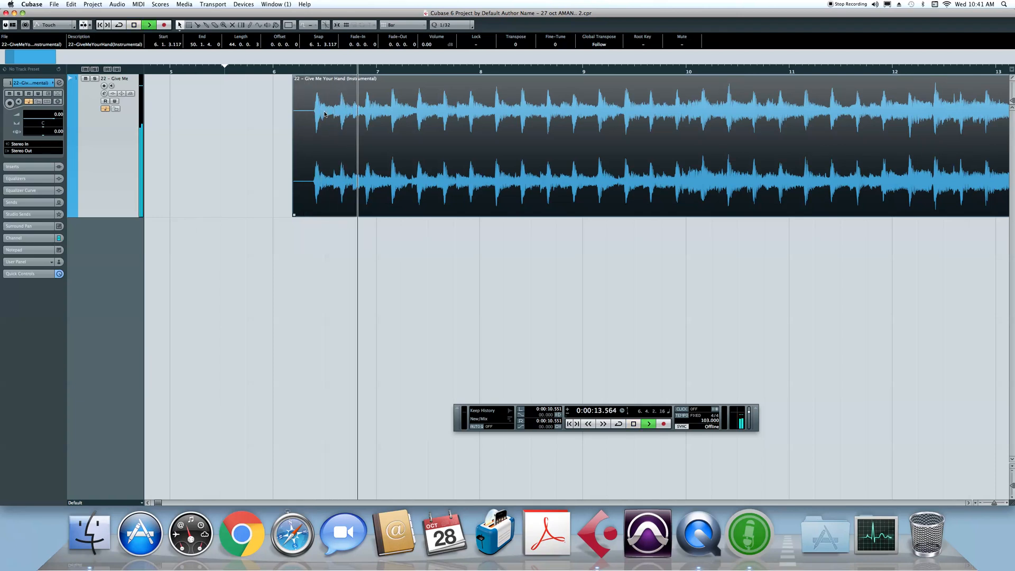
{"action": "key", "text": "space"}
{"action": "key", "text": "h"}
{"action": "key", "text": "h"}
{"action": "key", "text": "h"}
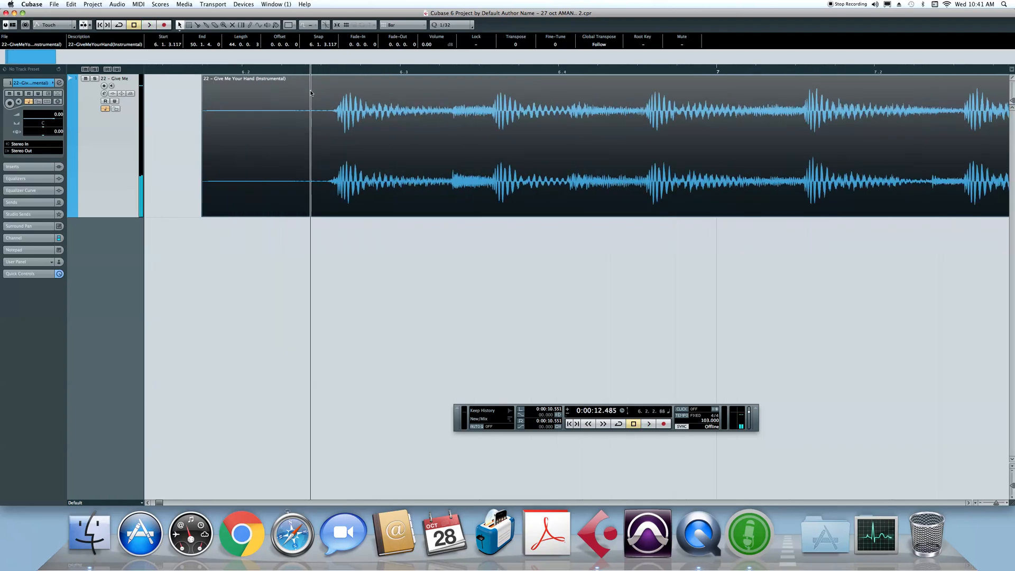
{"action": "left_click_drag", "start_coordinate": [347, 84], "coordinate": [732, 121]}
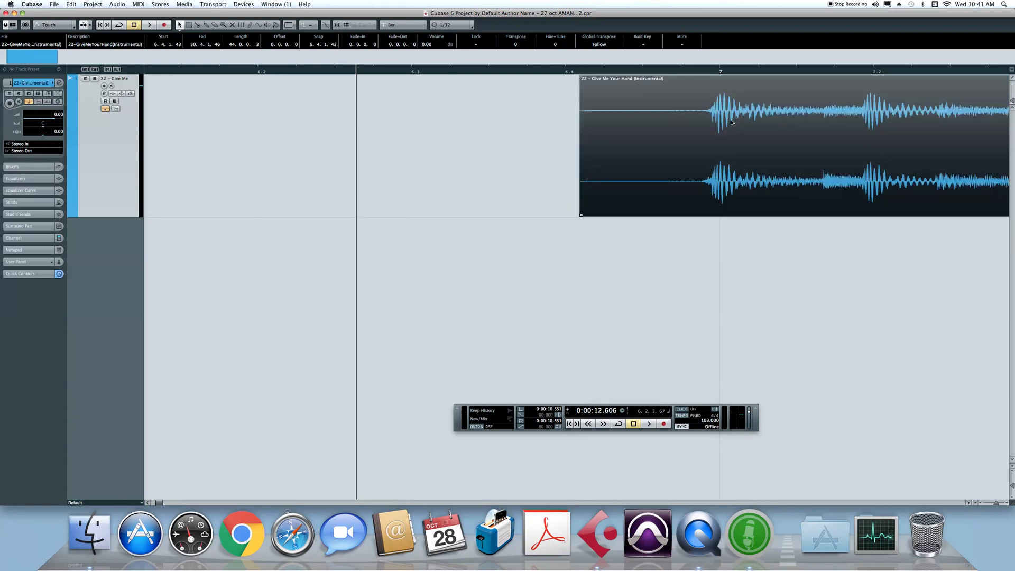
Play across bar 7 with the metronome click on and fine-adjust the event to start at 6. 4. 1. 68.
{"action": "left_click_drag", "start_coordinate": [719, 75], "coordinate": [687, 32]}
{"action": "key", "text": "space"}
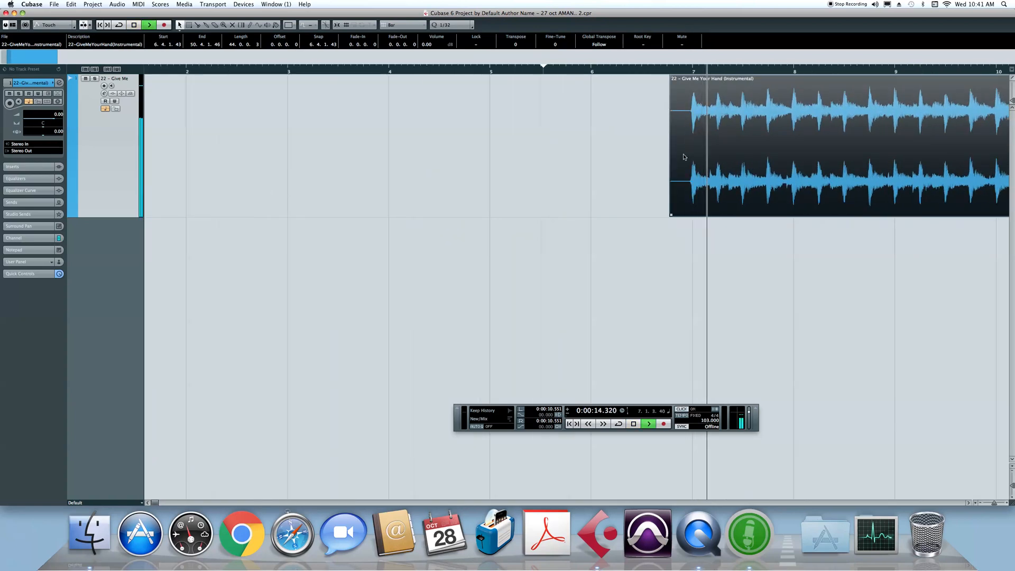
{"action": "key", "text": "space"}
{"action": "left_click_drag", "start_coordinate": [794, 70], "coordinate": [848, 115]}
Play on from about bar 8 with the click on, comparing the waveform's beats with the grid until about bar 11.
{"action": "key", "text": "space"}
{"action": "key", "text": "g"}
{"action": "key", "text": "g"}
{"action": "key", "text": "g"}
{"action": "key", "text": "g"}
{"action": "key", "text": "g"}
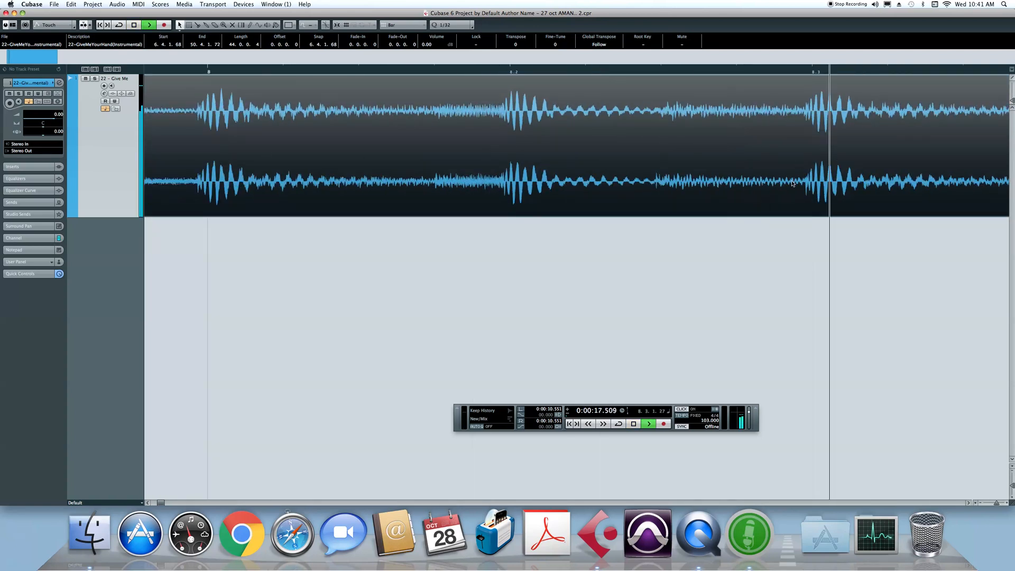
{"action": "key", "text": "g"}
{"action": "key", "text": "g"}
{"action": "key", "text": "g"}
{"action": "key", "text": "g"}
{"action": "key", "text": "g"}
{"action": "key", "text": "g"}
{"action": "key", "text": "g"}
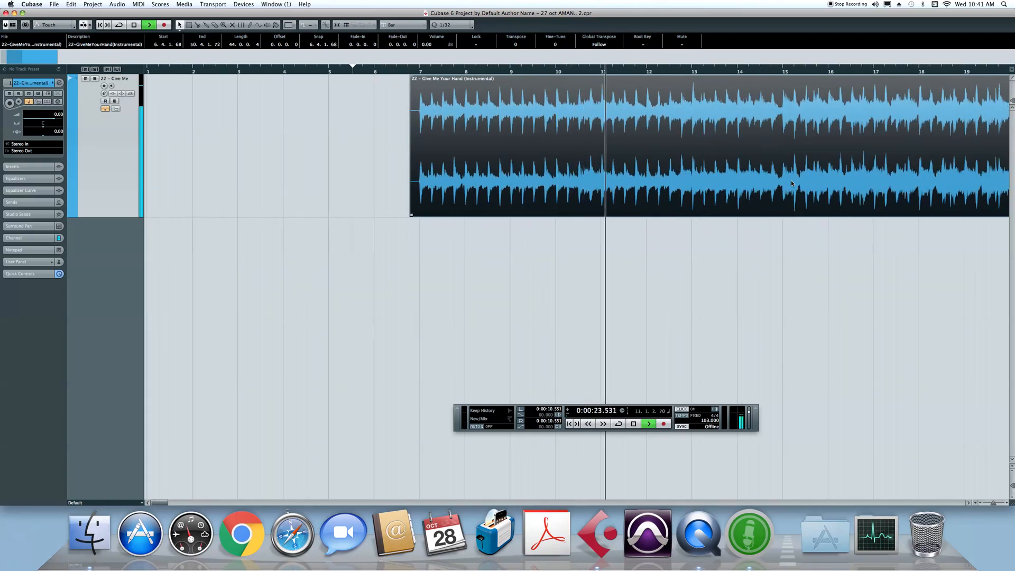
{"action": "key", "text": "g"}
{"action": "key", "text": "space"}
{"action": "key", "text": "g"}
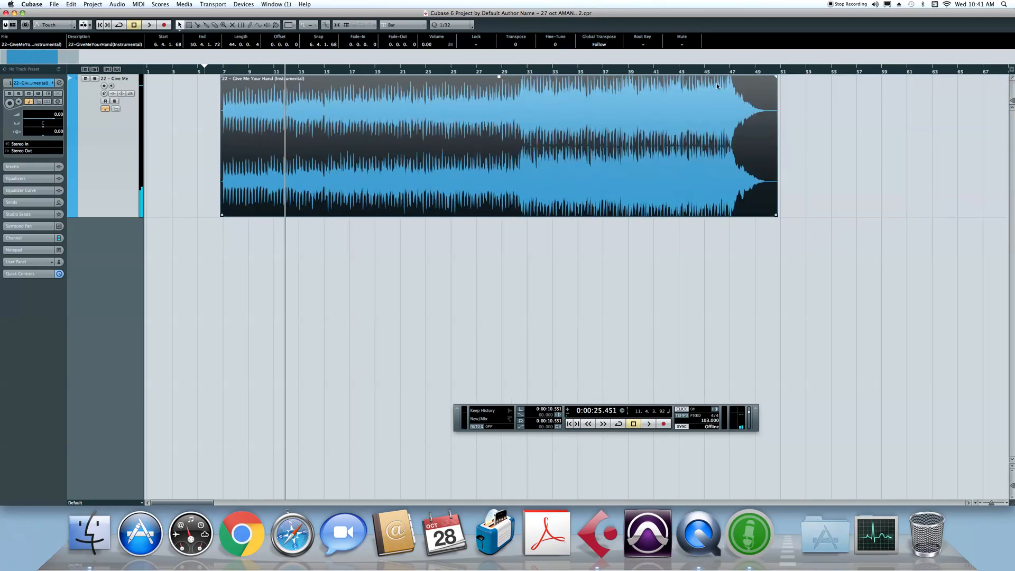
Play the instrumental from about bar 20 and check its beats against the click and bar lines.
{"action": "left_click", "coordinate": [391, 70]}
{"action": "key", "text": "h"}
{"action": "key", "text": "h"}
{"action": "key", "text": "space"}
{"action": "key", "text": "h"}
{"action": "key", "text": "h"}
{"action": "key", "text": "h"}
{"action": "key", "text": "h"}
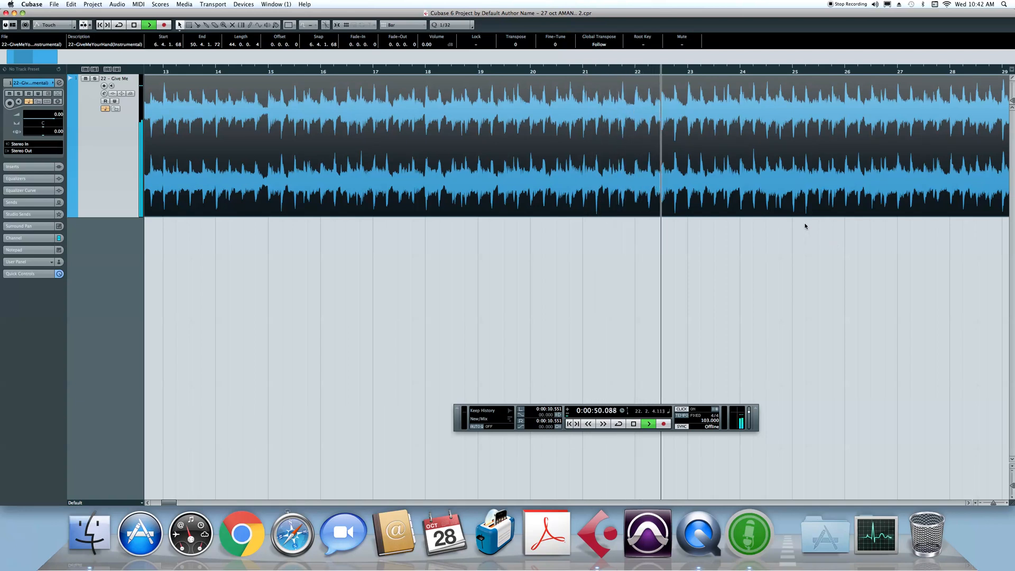
{"action": "key", "text": "space"}
Turn on snapping, trim the event's start to the first beat at bar 7 and move the event to bar 2.
{"action": "key", "text": "g"}
{"action": "key", "text": "g"}
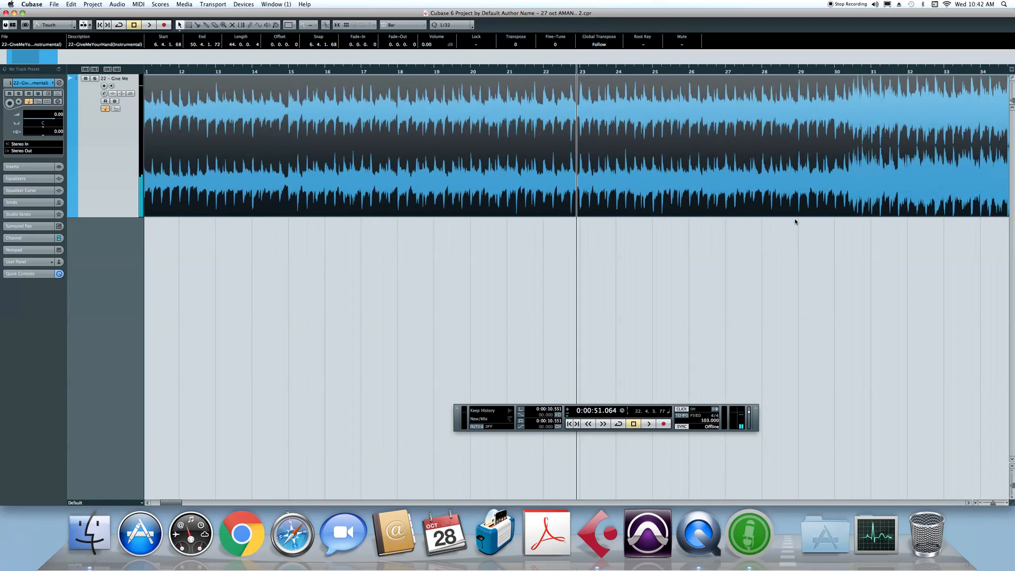
{"action": "key", "text": "g"}
{"action": "key", "text": "g"}
{"action": "key", "text": "g"}
{"action": "key", "text": "g"}
{"action": "key", "text": "g"}
{"action": "key", "text": "g"}
{"action": "key", "text": "g"}
{"action": "key", "text": "g"}
{"action": "key", "text": "g"}
{"action": "key", "text": "g"}
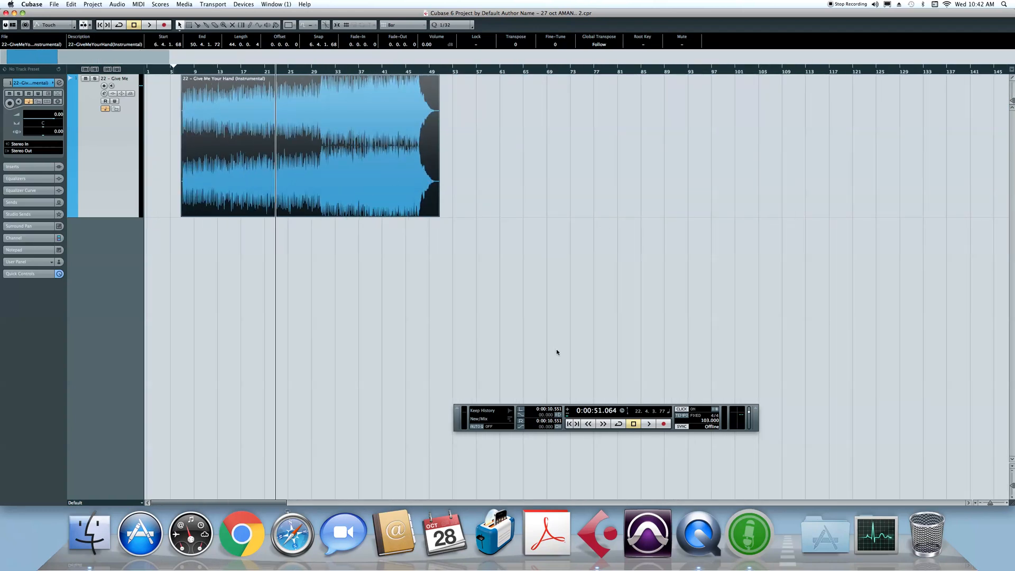
{"action": "left_click_drag", "start_coordinate": [192, 69], "coordinate": [136, 148]}
{"action": "left_click", "coordinate": [338, 24]}
{"action": "left_click_drag", "start_coordinate": [340, 216], "coordinate": [358, 217]}
{"action": "left_click_drag", "start_coordinate": [431, 154], "coordinate": [268, 153]}
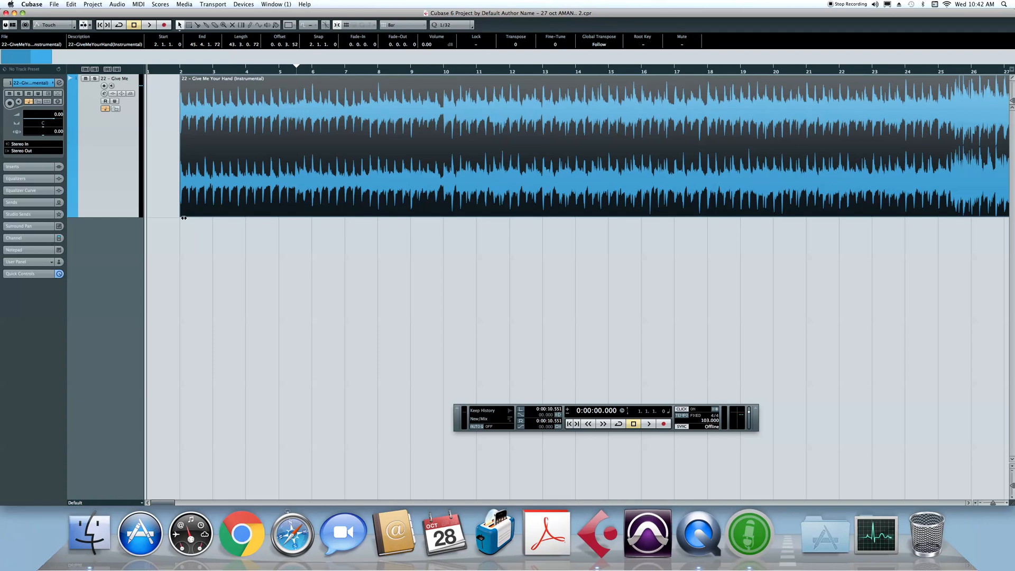
Extend the event's start back out to 1. 4. 1. 68 and play from the project start with the click.
{"action": "left_click_drag", "start_coordinate": [182, 217], "coordinate": [174, 217]}
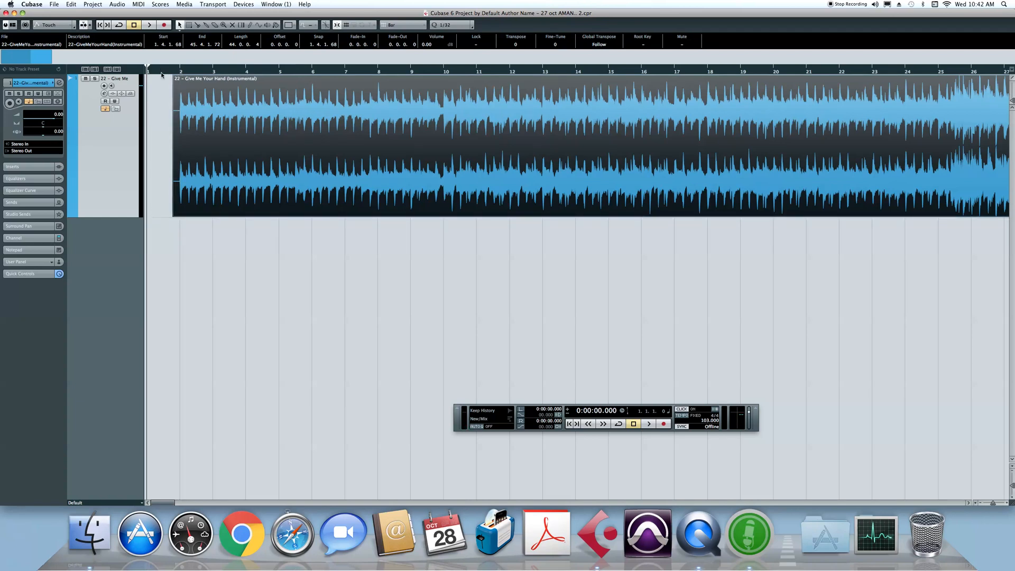
{"action": "left_click", "coordinate": [162, 69]}
{"action": "key", "text": "space"}
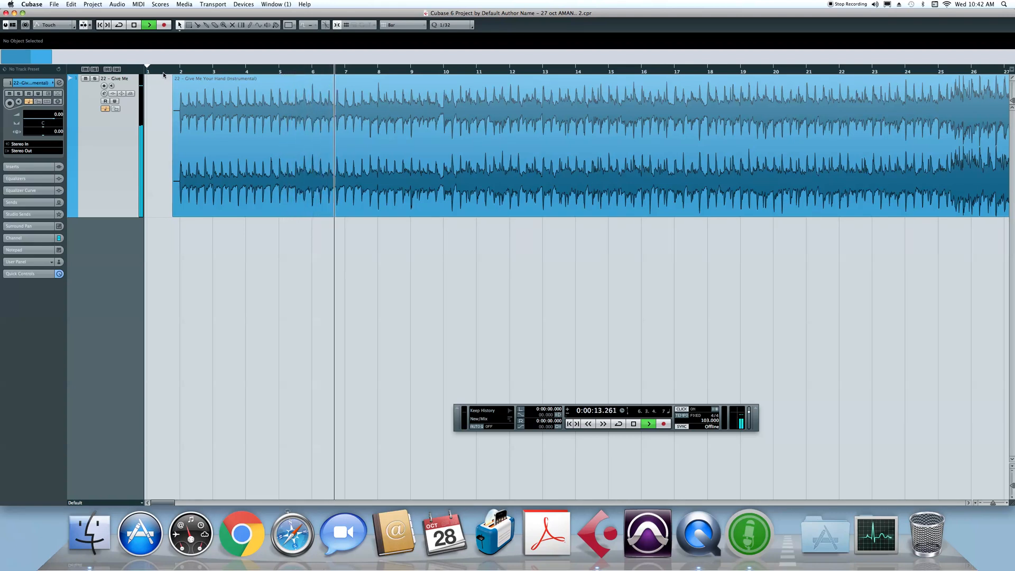
{"action": "key", "text": "space"}
Remove the instrumental's audio track from the project.
{"action": "key", "text": "g"}
{"action": "key", "text": "g"}
{"action": "key", "text": "g"}
{"action": "right_click", "coordinate": [85, 157]}
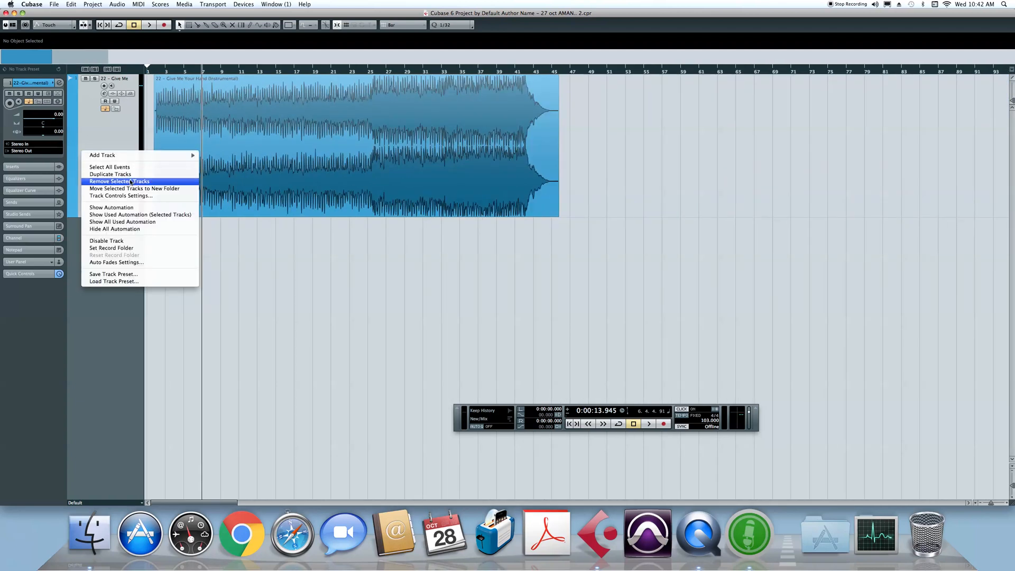
{"action": "left_click", "coordinate": [109, 182]}
Import the audio file 11 – A Wonderful Life.mp3, copying it to the working directory and converting its sample rate and size to the project.
{"action": "left_click", "coordinate": [54, 4]}
{"action": "mouse_move", "coordinate": [103, 126]}
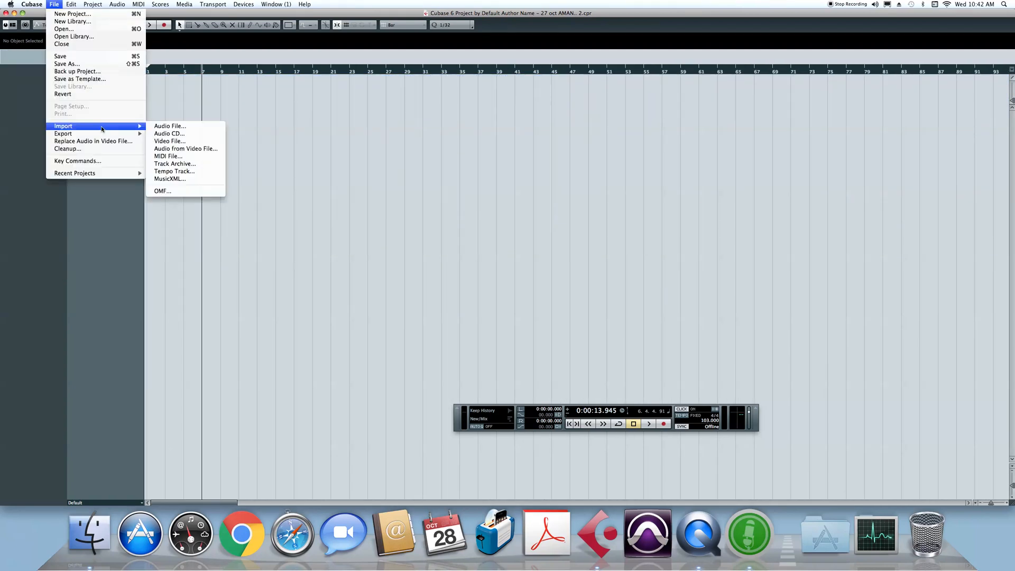
{"action": "left_click", "coordinate": [164, 126]}
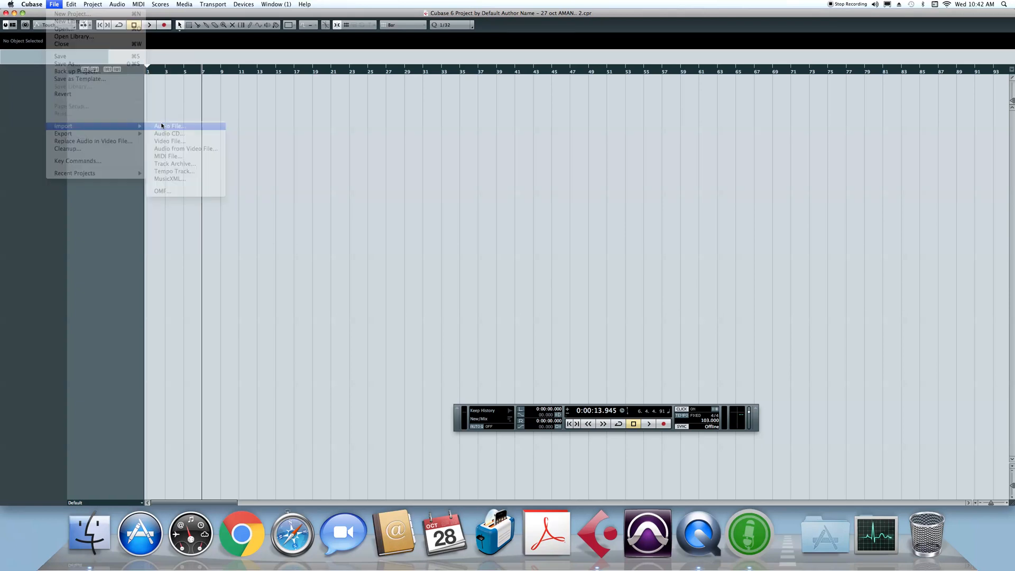
{"action": "left_click", "coordinate": [377, 139]}
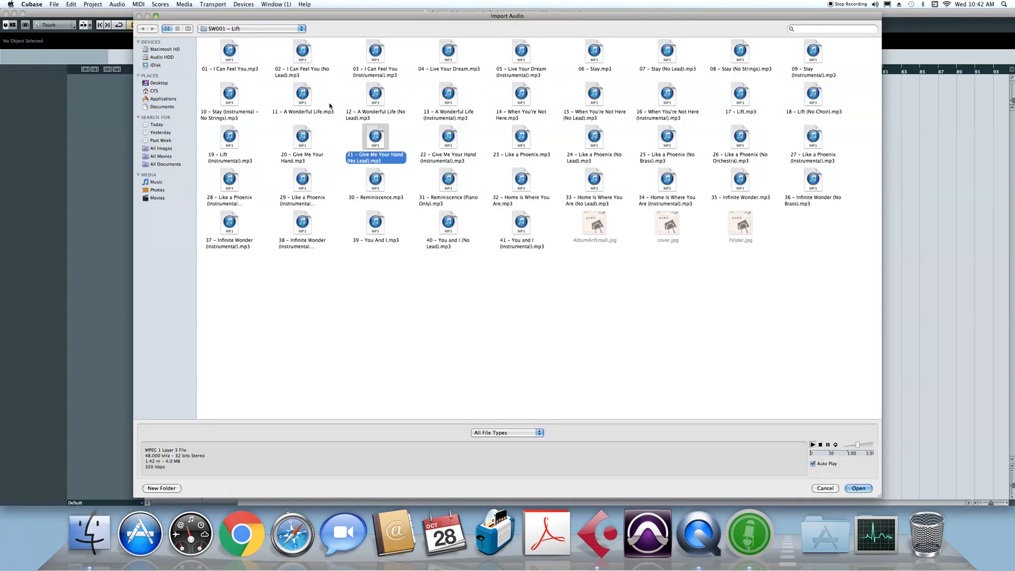
{"action": "left_click", "coordinate": [311, 107]}
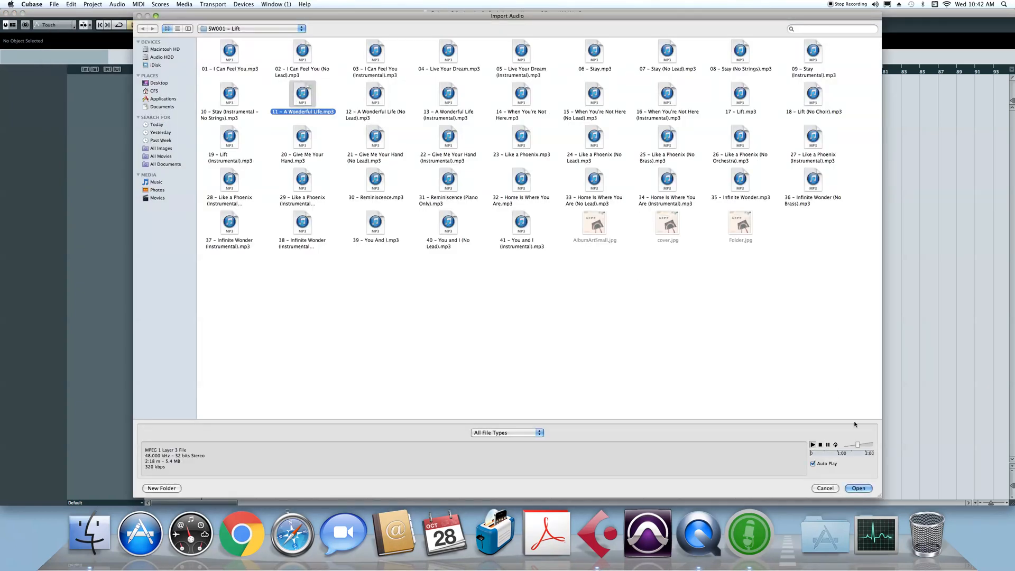
{"action": "left_click", "coordinate": [830, 454]}
{"action": "left_click", "coordinate": [863, 489]}
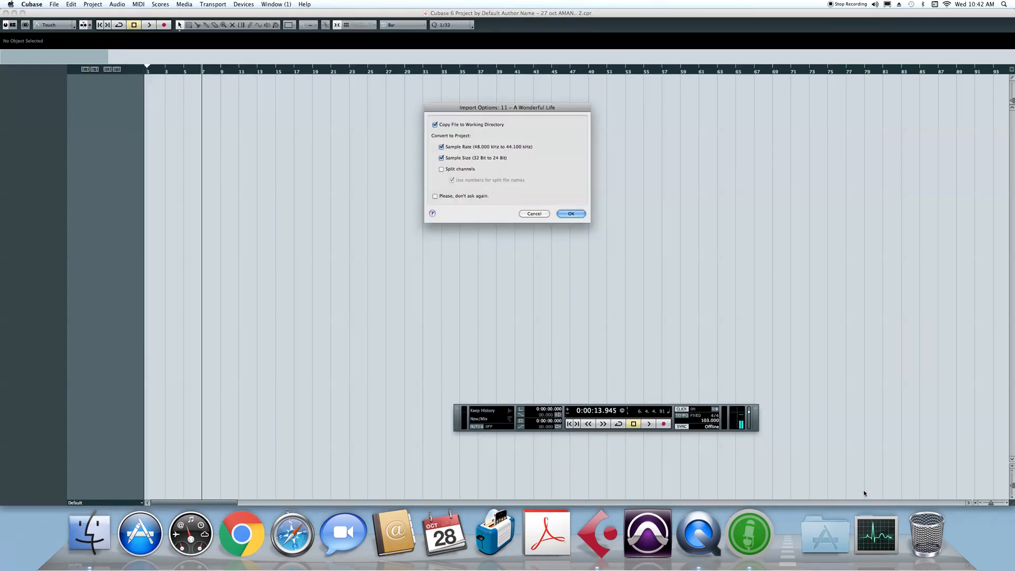
{"action": "left_click", "coordinate": [563, 214]}
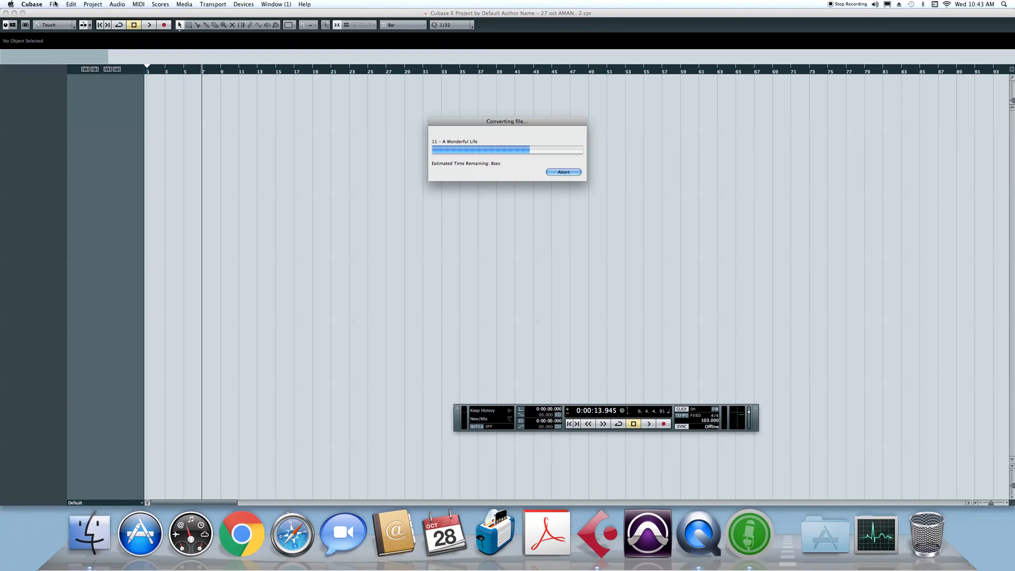
{"action": "left_click", "coordinate": [93, 4]}
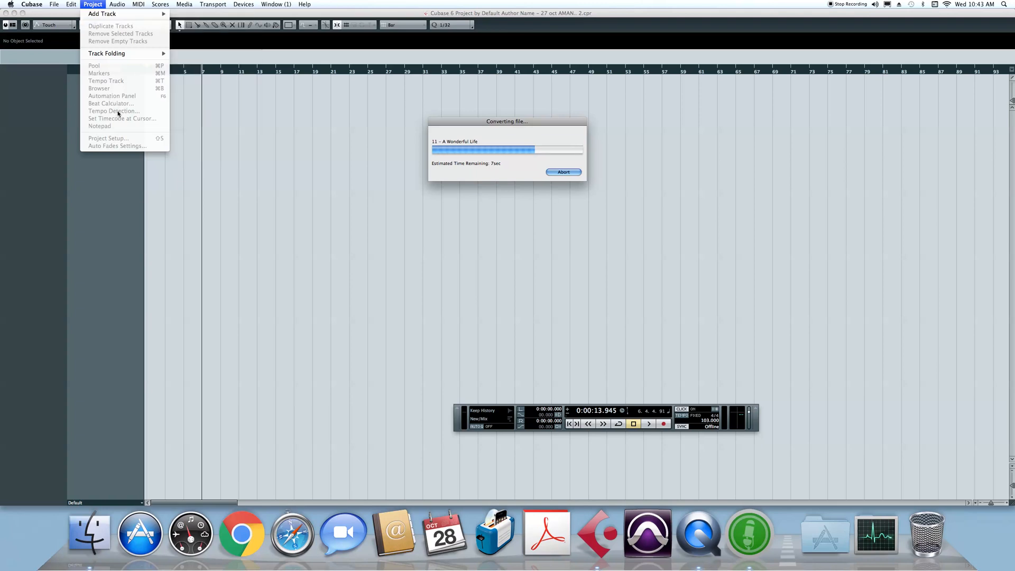
{"action": "left_click", "coordinate": [670, 195]}
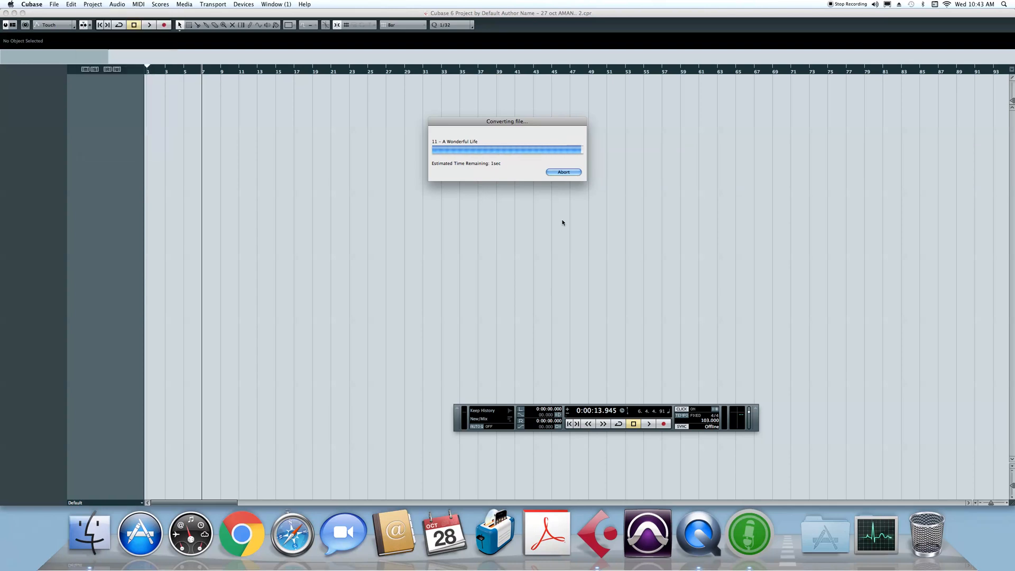
Move the A Wonderful Life event to start at bar 8 and place the playhead at its start.
{"action": "key", "text": "g"}
{"action": "key", "text": "g"}
{"action": "left_click_drag", "start_coordinate": [198, 95], "coordinate": [162, 91]}
{"action": "left_click_drag", "start_coordinate": [286, 103], "coordinate": [310, 102]}
{"action": "mouse_move", "coordinate": [205, 69]}
{"action": "left_mouse_down"}
{"action": "mouse_move", "coordinate": [215, 68]}
{"action": "mouse_move", "coordinate": [210, 84]}
{"action": "left_mouse_up"}
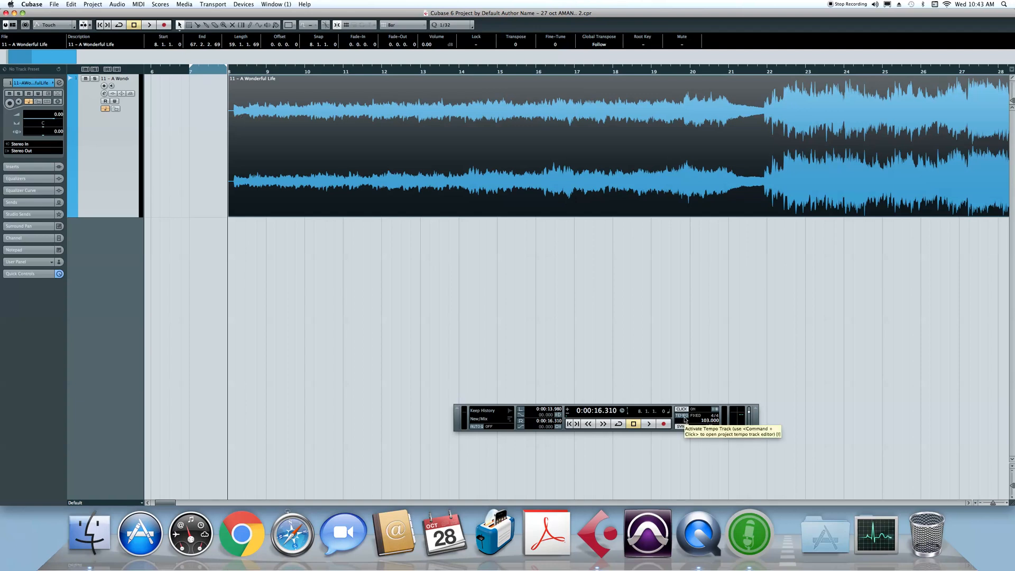
Play the song from bar 8, turn the metronome click off and stop at about bar 11.
{"action": "key", "text": "space"}
{"action": "key", "text": "c"}
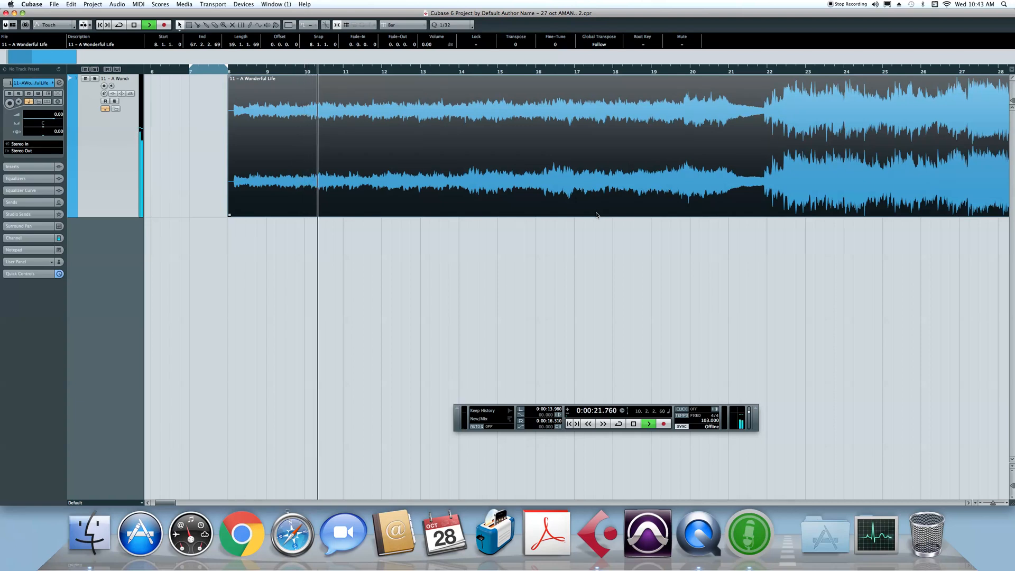
{"action": "key", "text": "space"}
Play the song from the louder section at bar 22 to about bar 31, pausing once near bar 28, to hear its tempo.
{"action": "key", "text": "g"}
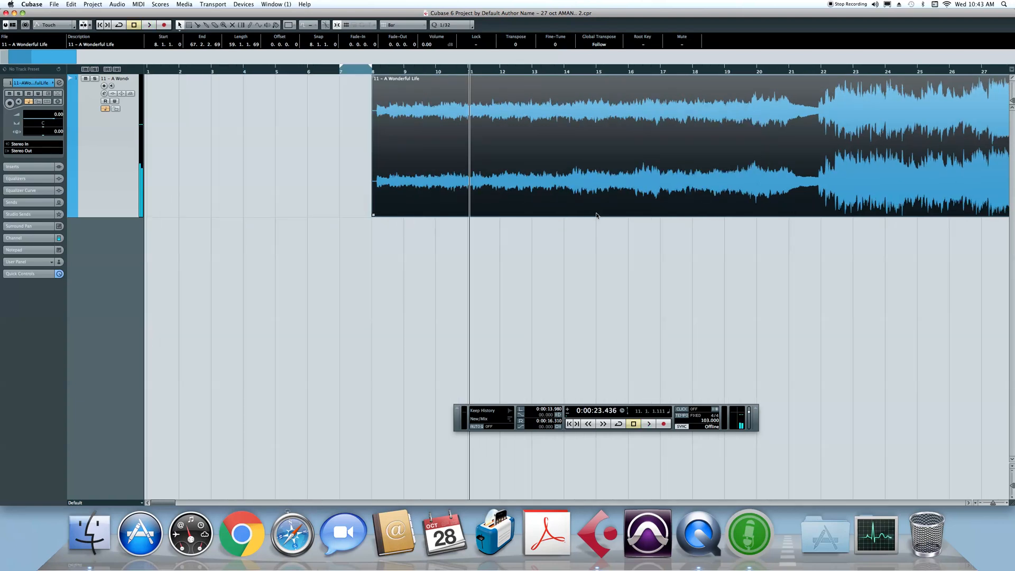
{"action": "key", "text": "g"}
{"action": "key", "text": "g"}
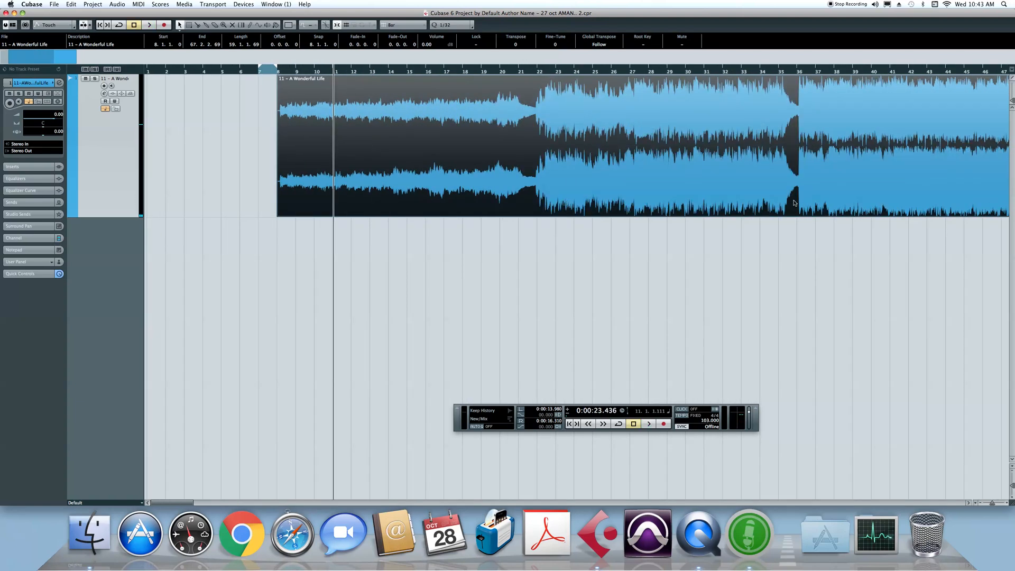
{"action": "left_click", "coordinate": [531, 74]}
{"action": "key", "text": "h"}
{"action": "key", "text": "h"}
{"action": "key", "text": "h"}
{"action": "key", "text": "h"}
{"action": "key", "text": "h"}
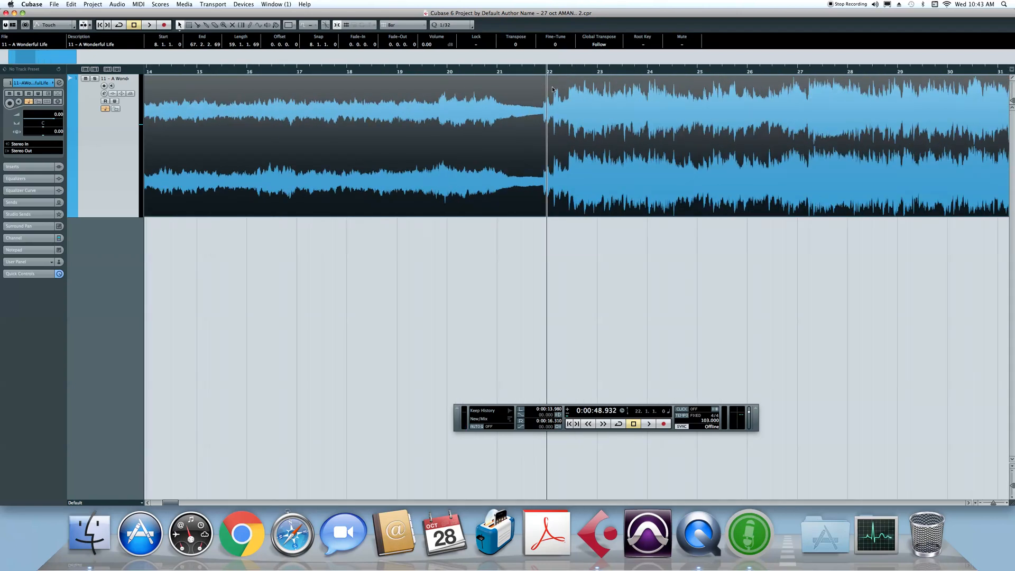
{"action": "key", "text": "space"}
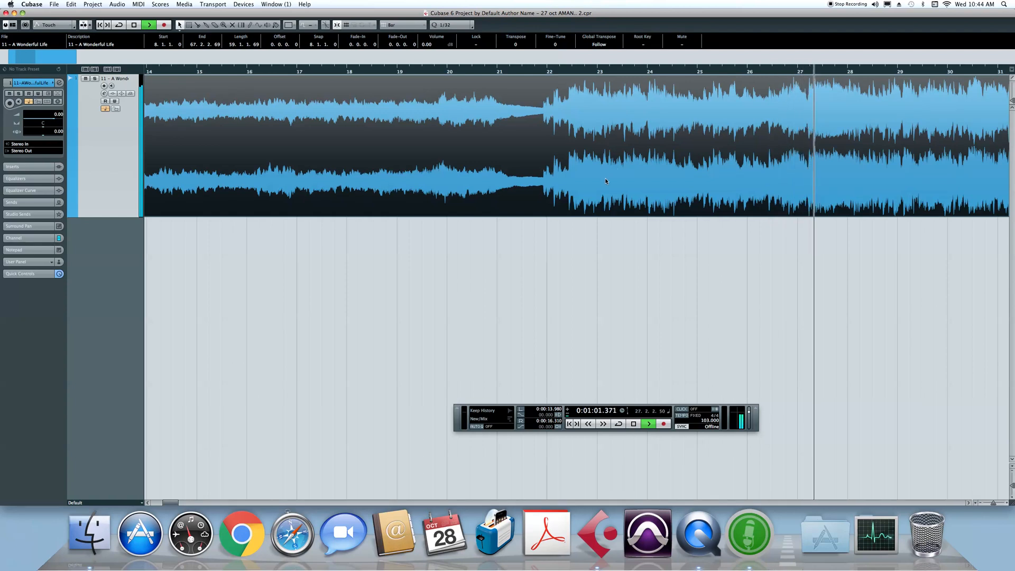
{"action": "key", "text": "space"}
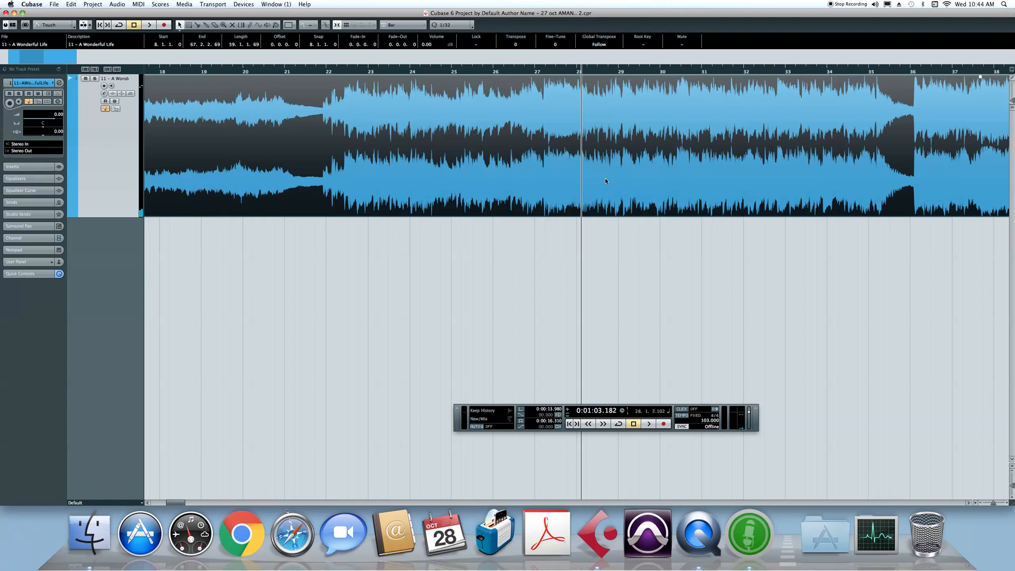
{"action": "key", "text": "space"}
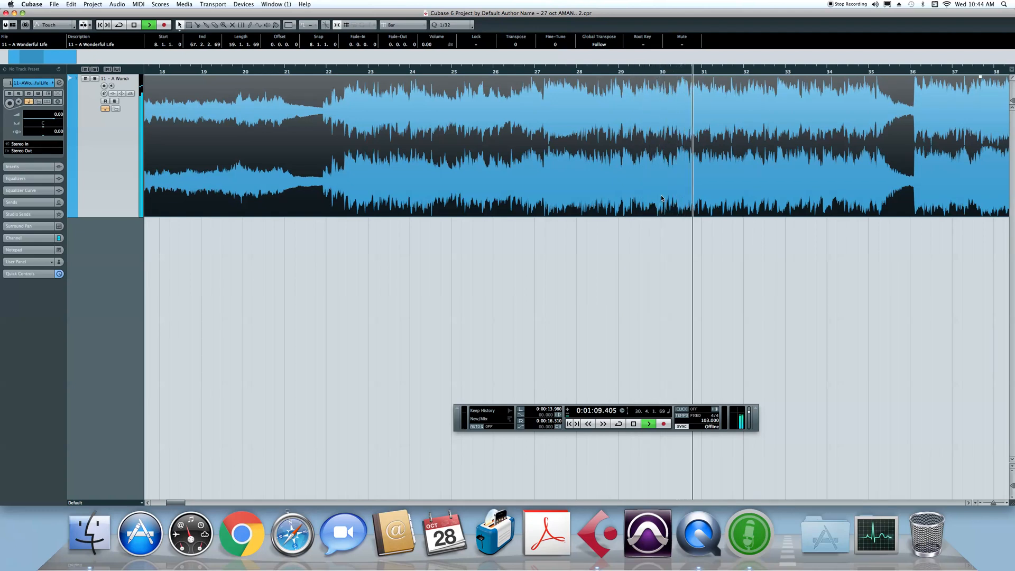
{"action": "key", "text": "space"}
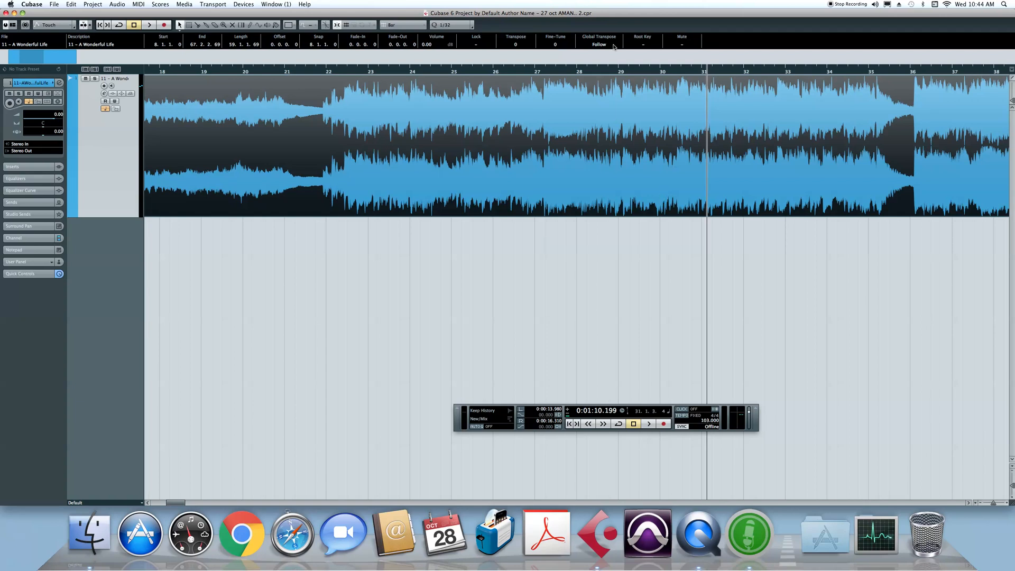
Replay the transition into the louder section from just before bar 22 to examine how the beat enters.
{"action": "left_click", "coordinate": [319, 74]}
{"action": "key", "text": "space"}
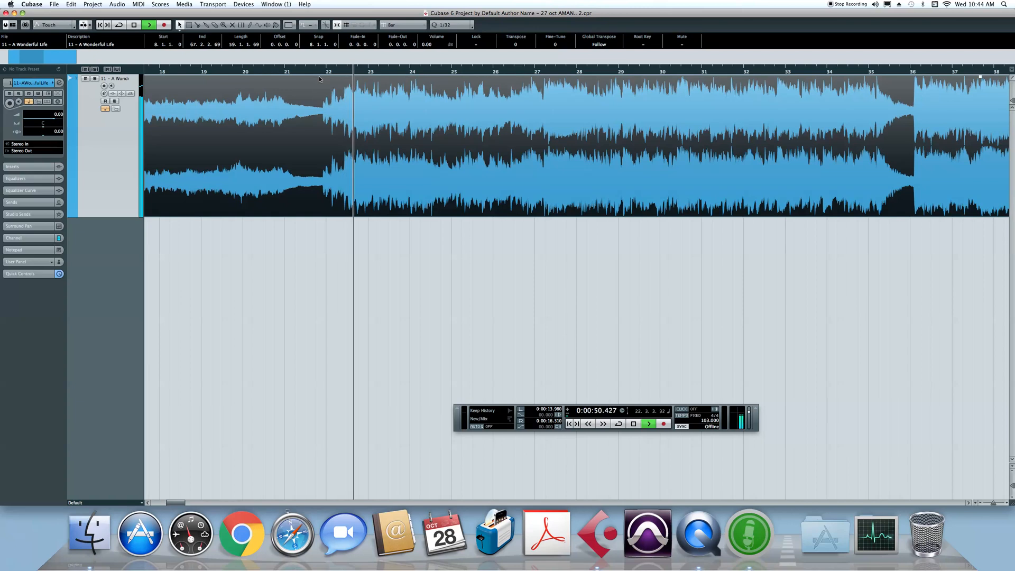
{"action": "key", "text": "space"}
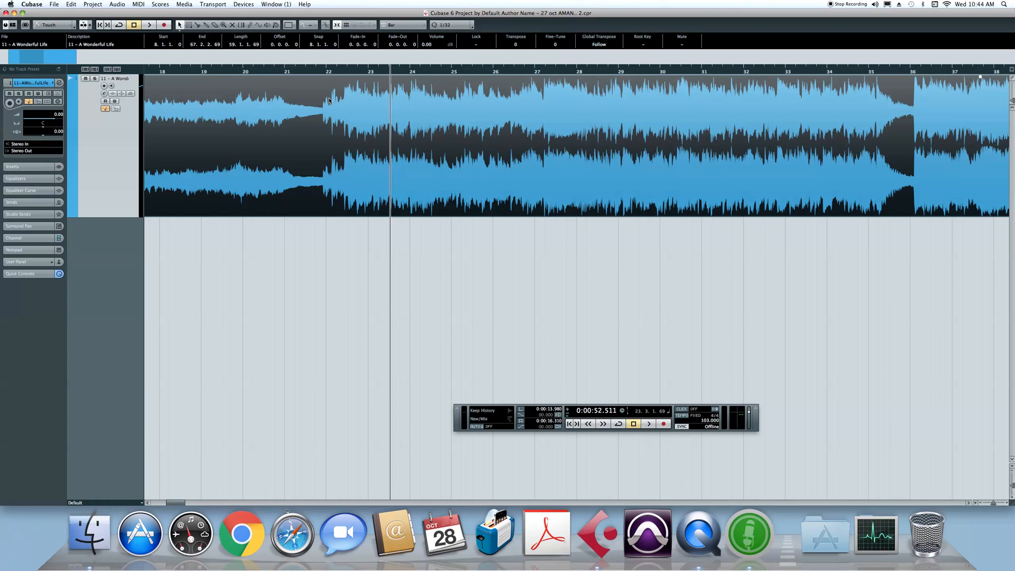
{"action": "left_click_drag", "start_coordinate": [326, 72], "coordinate": [330, 78]}
{"action": "key", "text": "space"}
{"action": "key", "text": "space"}
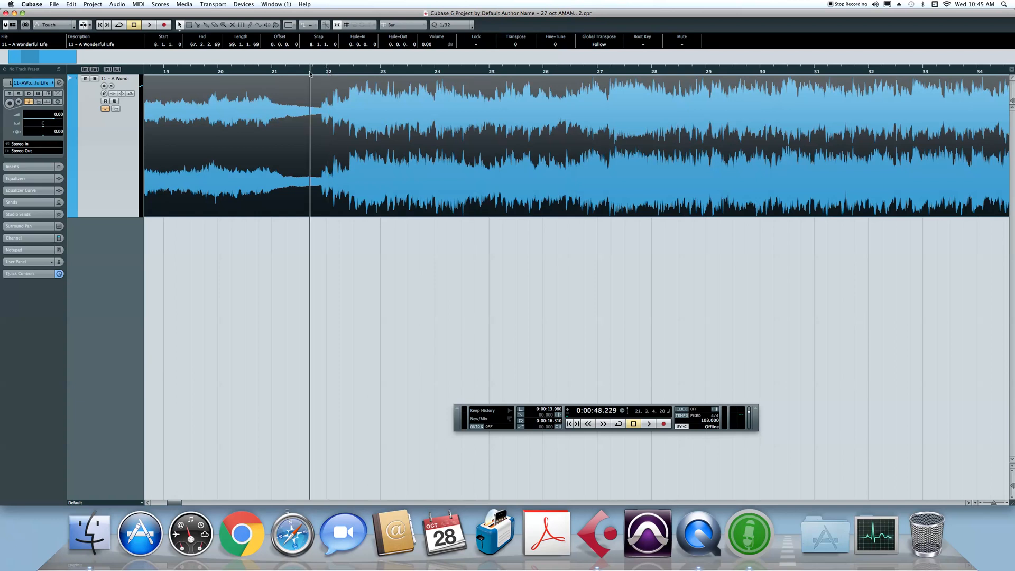
Play the song from bar 21 into the louder section and replay the beat entry around bar 22.
{"action": "left_click_drag", "start_coordinate": [310, 74], "coordinate": [261, 75]}
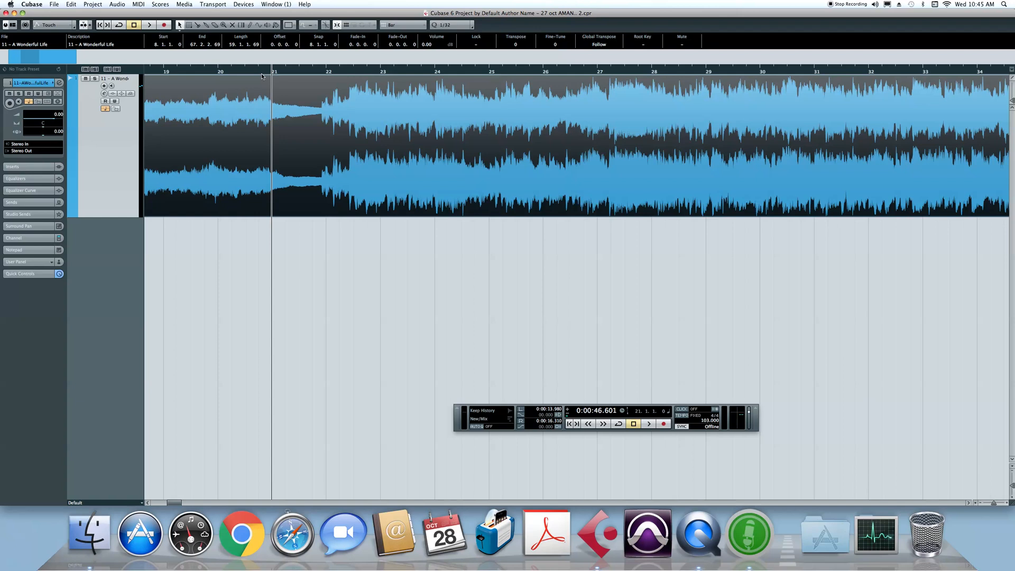
{"action": "key", "text": "space"}
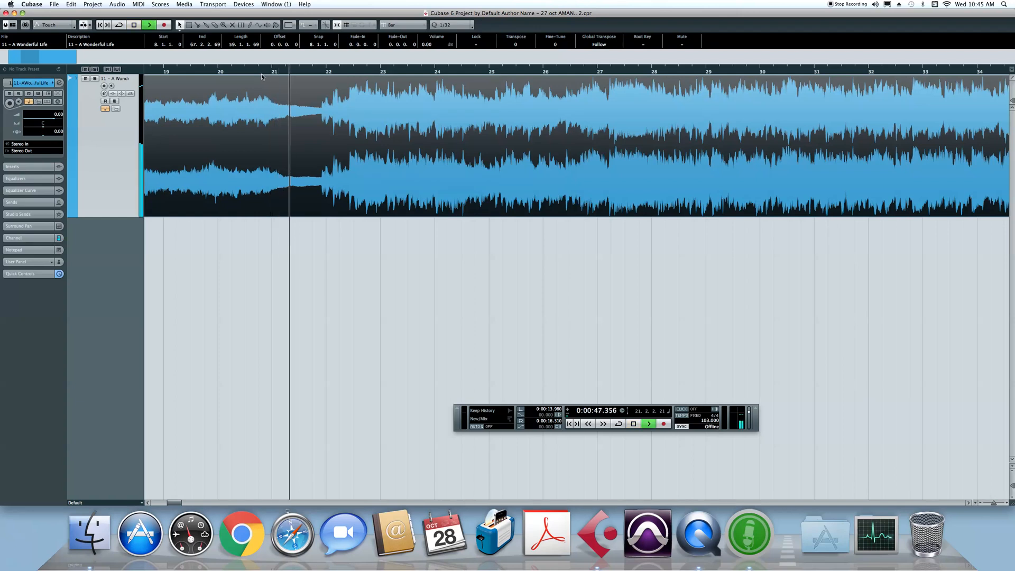
{"action": "key", "text": "g"}
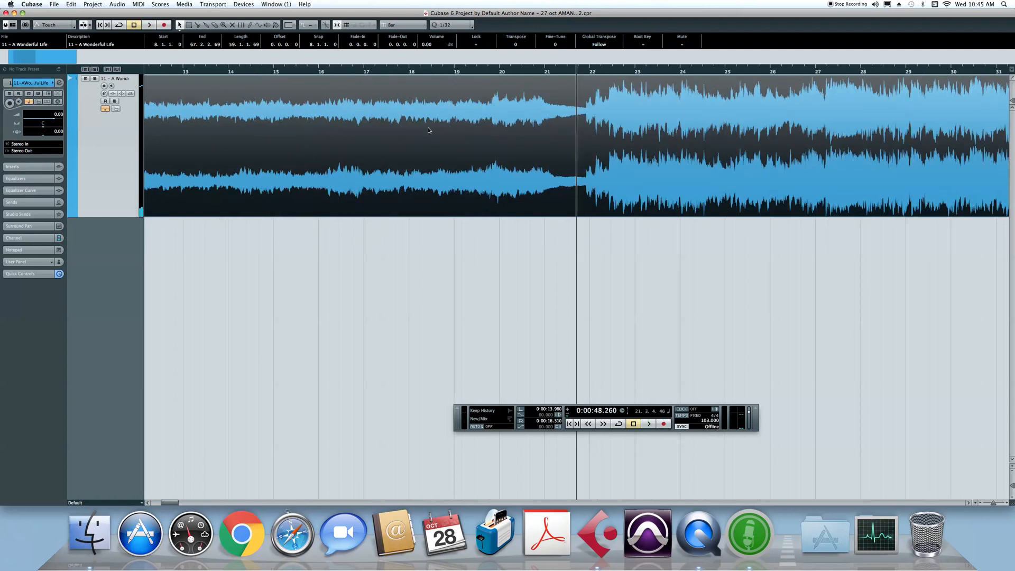
{"action": "key", "text": "h"}
{"action": "key", "text": "space"}
{"action": "key", "text": "space"}
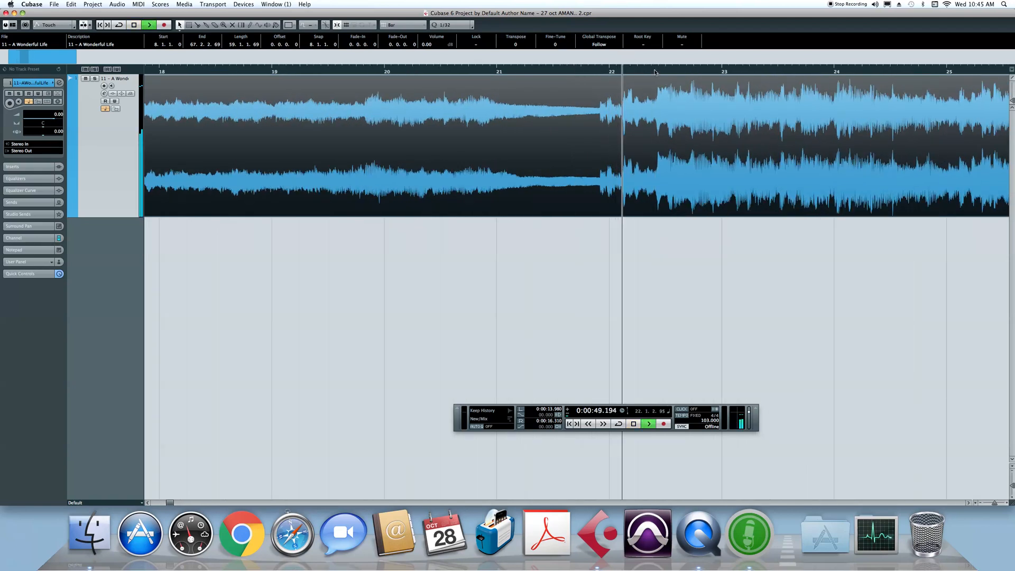
{"action": "key", "text": "space"}
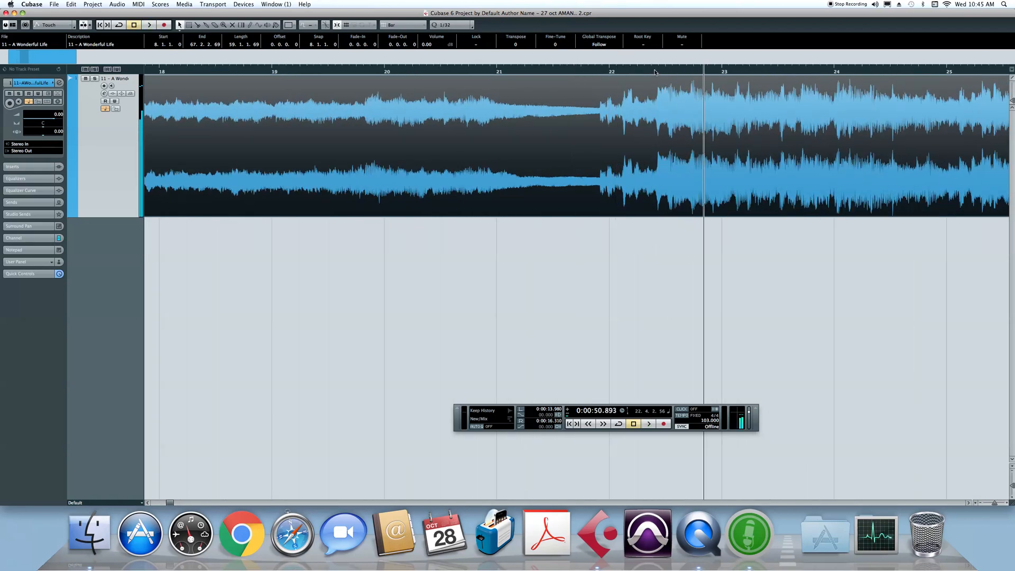
{"action": "left_click_drag", "start_coordinate": [655, 72], "coordinate": [574, 110]}
{"action": "key", "text": "space"}
{"action": "key", "text": "space"}
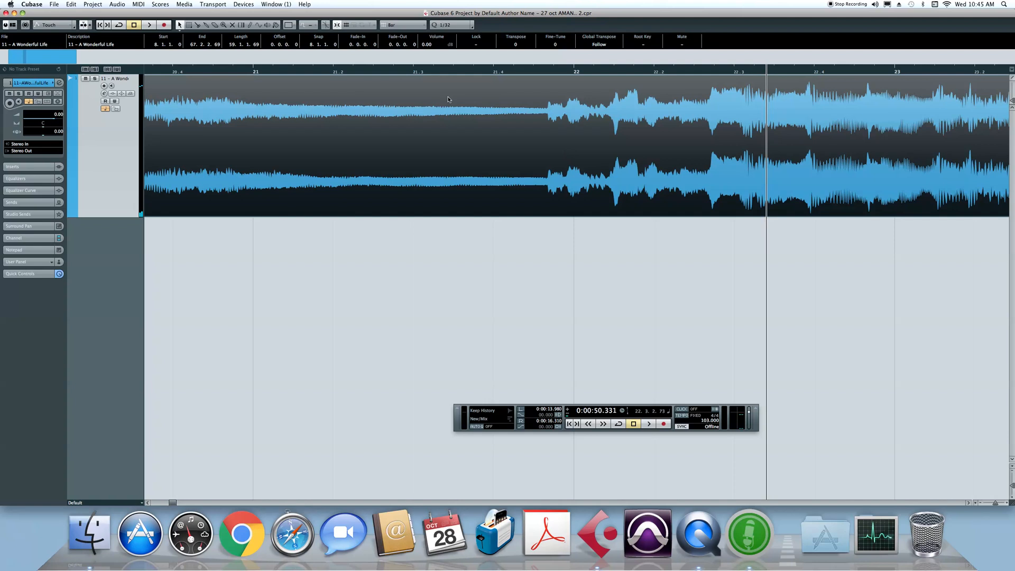
Place the playhead at bar 23 and play the louder section from there.
{"action": "key", "text": "g"}
{"action": "key", "text": "g"}
{"action": "key", "text": "g"}
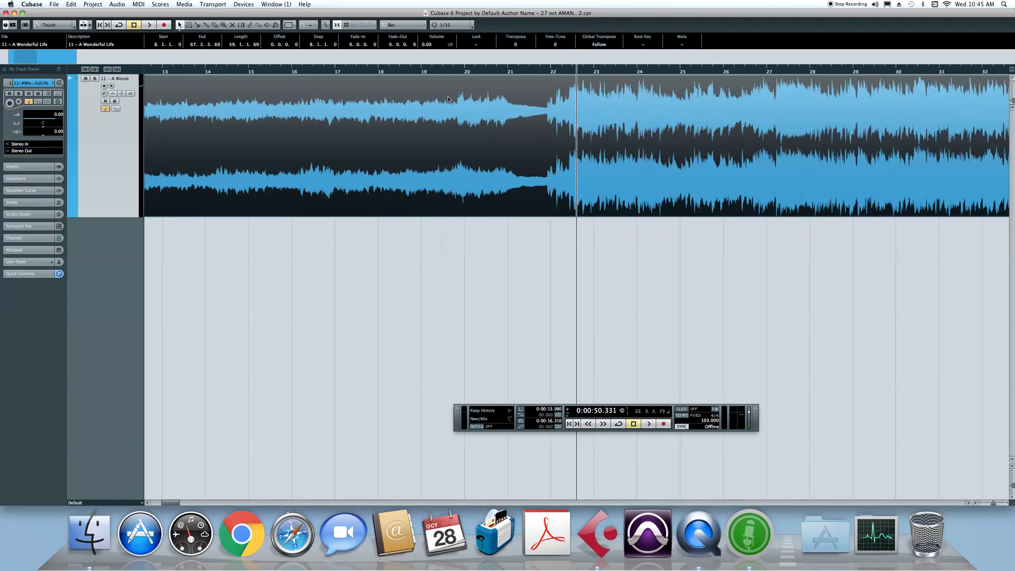
{"action": "key", "text": "g"}
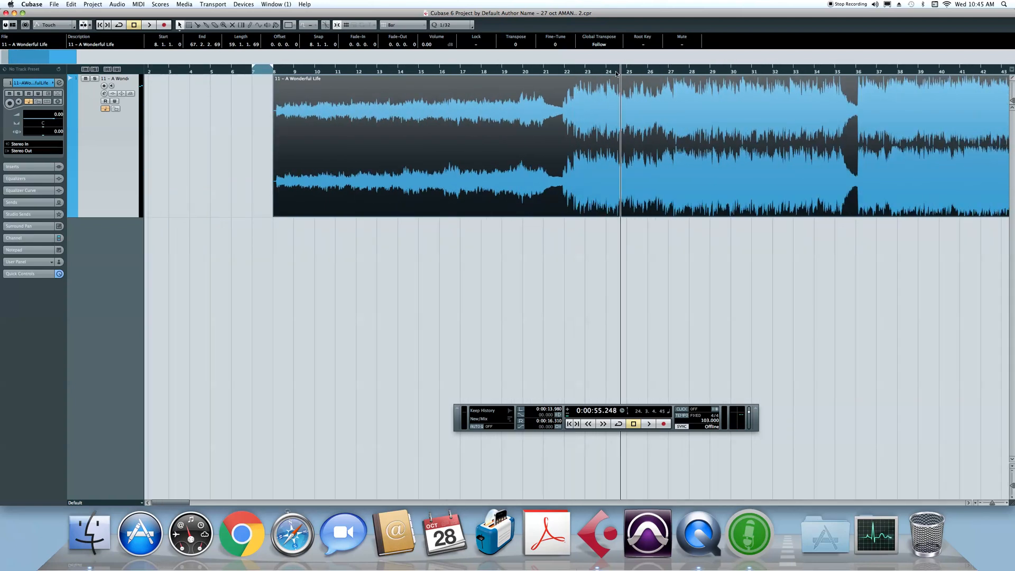
{"action": "key", "text": "h"}
{"action": "key", "text": "h"}
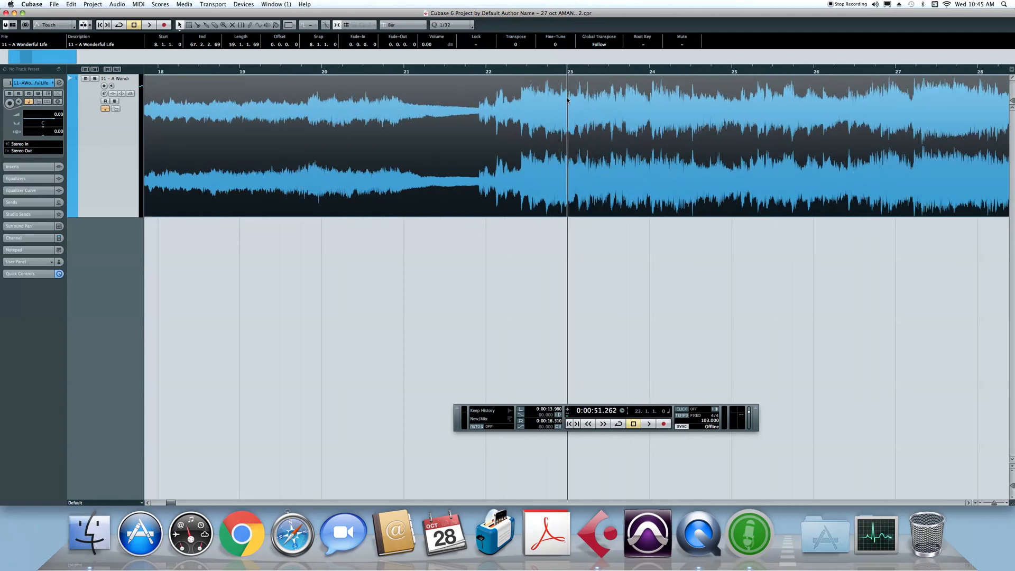
{"action": "key", "text": "g"}
{"action": "key", "text": "g"}
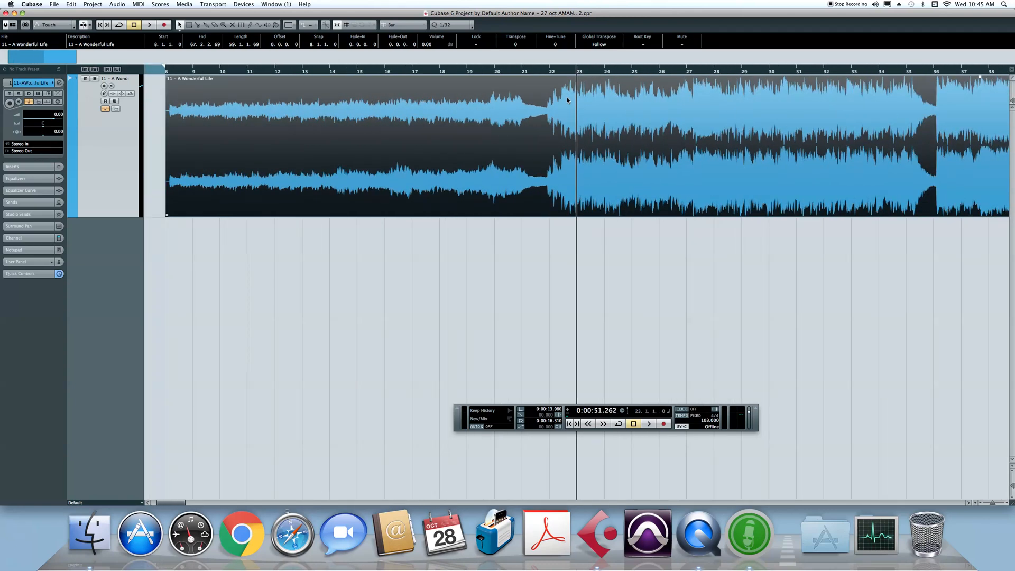
{"action": "key", "text": "h"}
{"action": "key", "text": "h"}
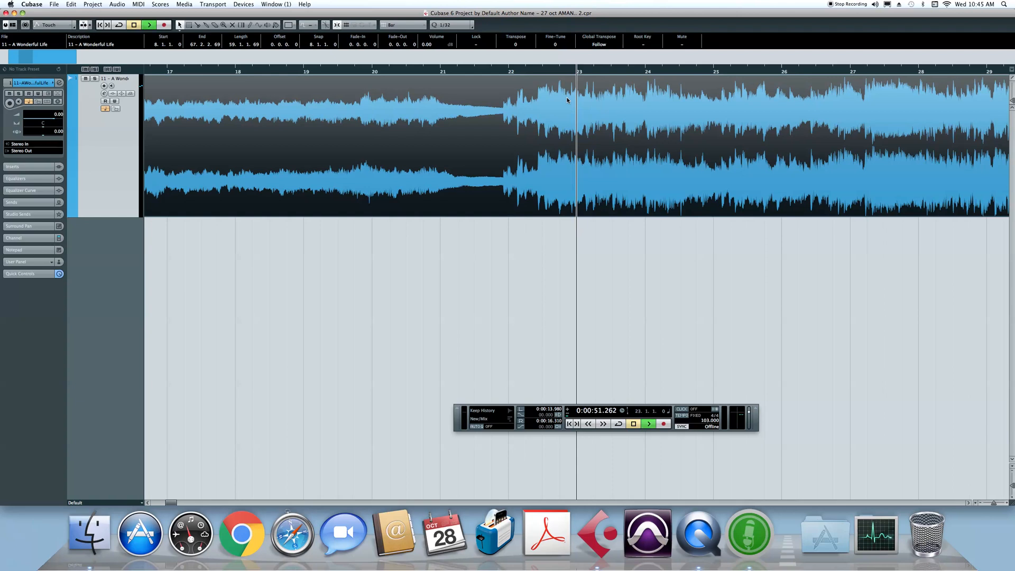
{"action": "key", "text": "space"}
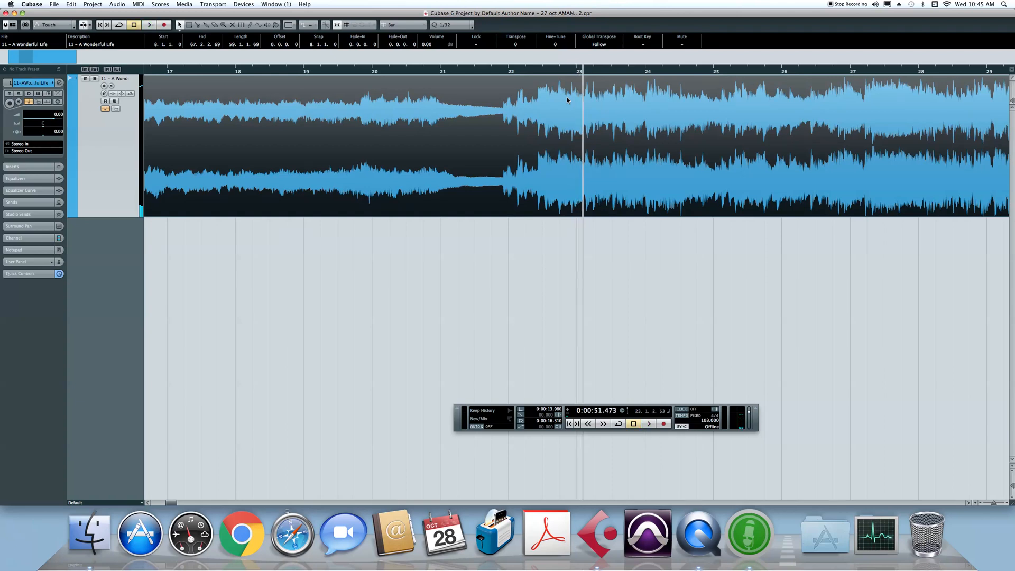
{"action": "key", "text": "space"}
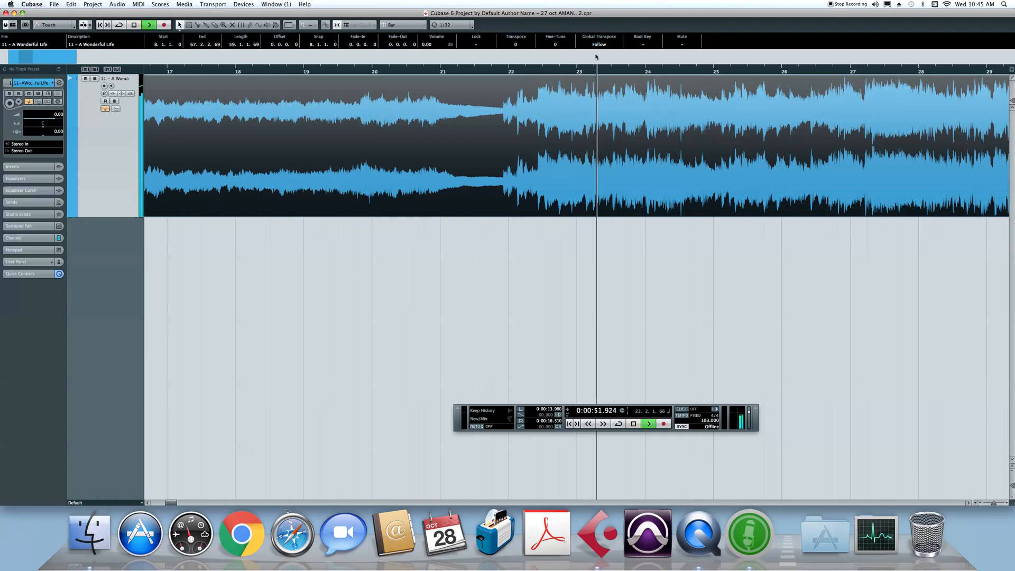
{"action": "key", "text": "g"}
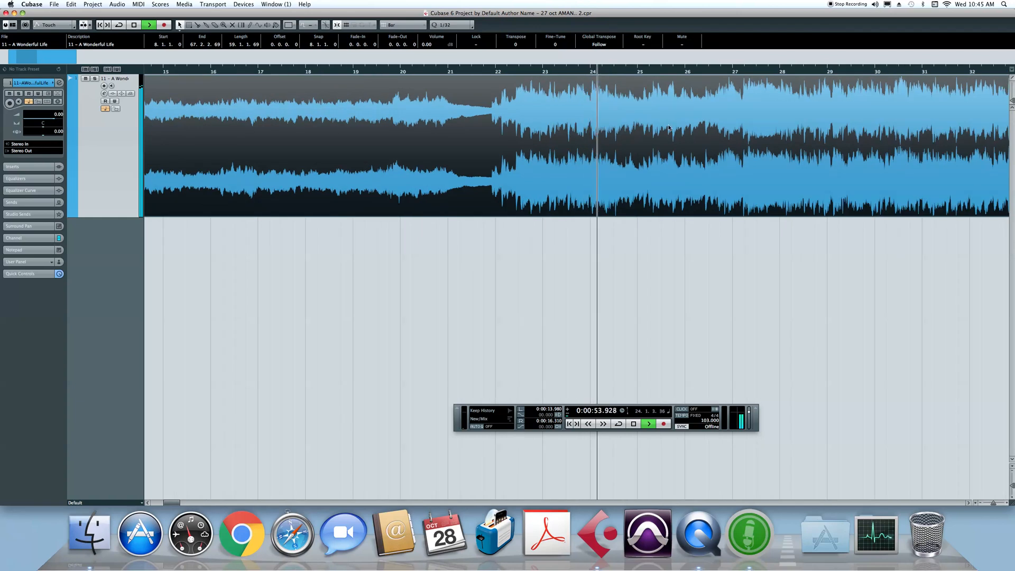
{"action": "key", "text": "g"}
{"action": "key", "text": "g"}
Tap along with the playing song in the Beat Calculator to measure its tempo, stop playback and close the calculator.
{"action": "left_click", "coordinate": [92, 4]}
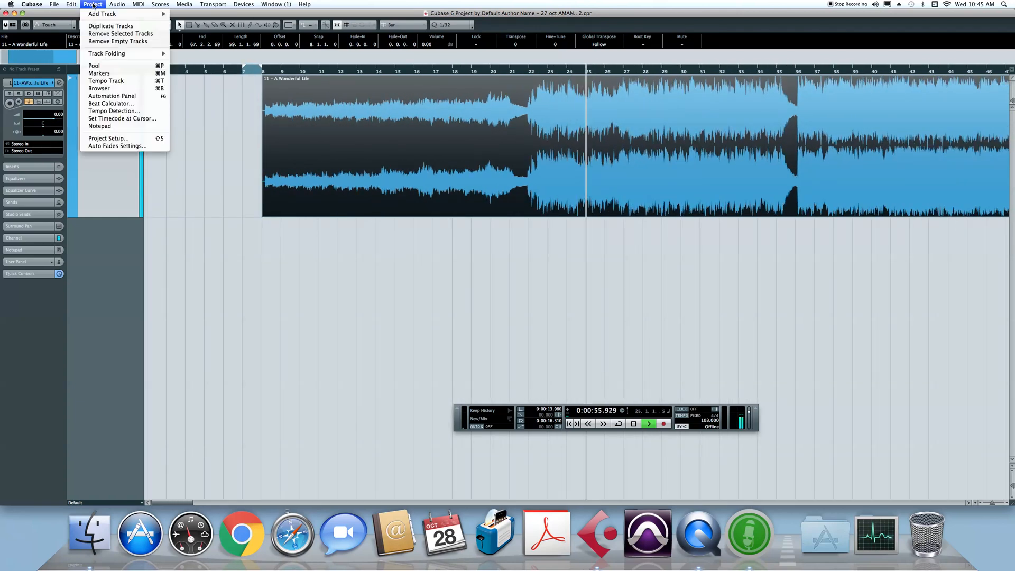
{"action": "left_click", "coordinate": [138, 106]}
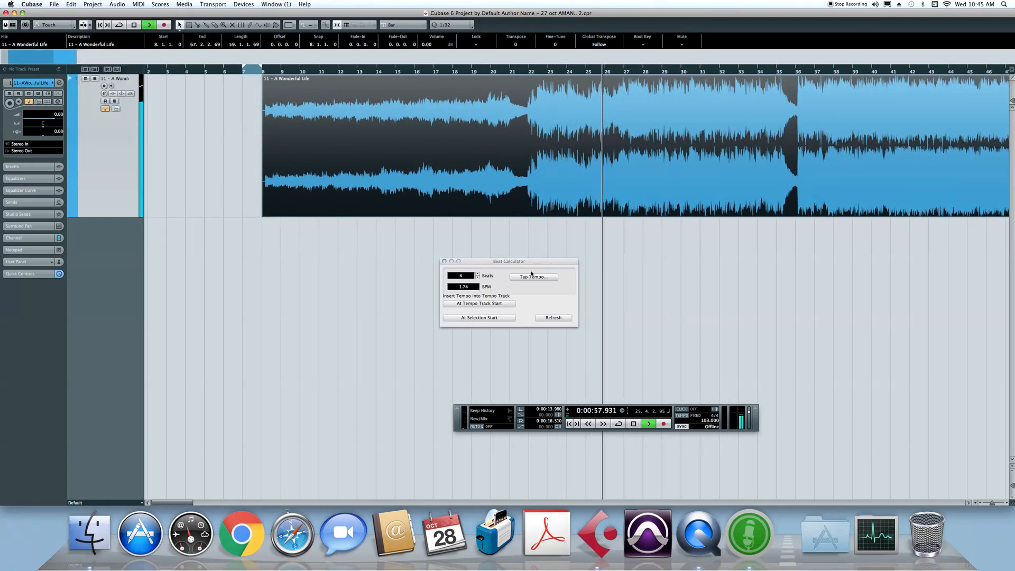
{"action": "left_click", "coordinate": [540, 277]}
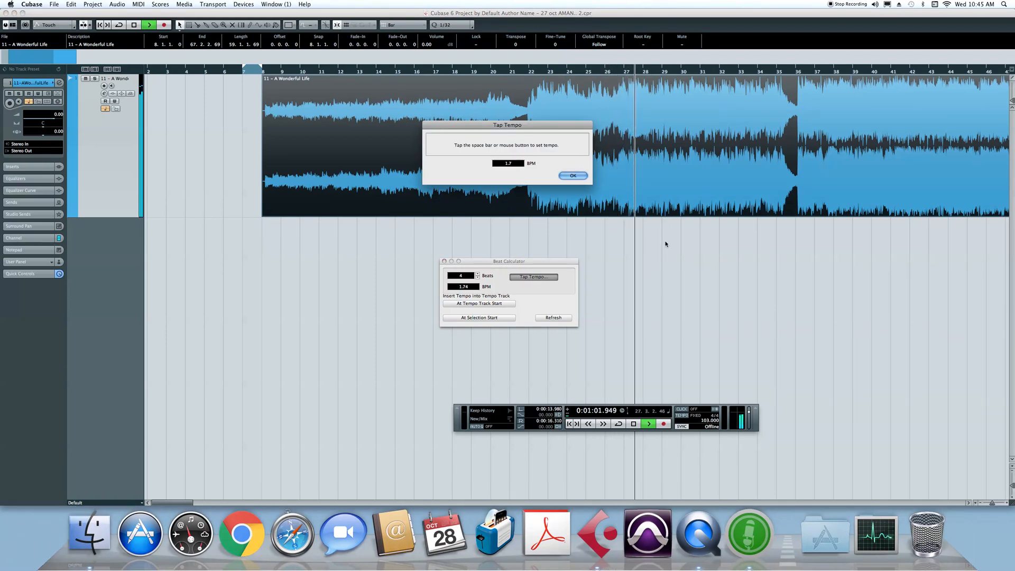
{"action": "key", "text": "space"}
{"action": "key", "text": "space"}
{"action": "key", "text": "space"}
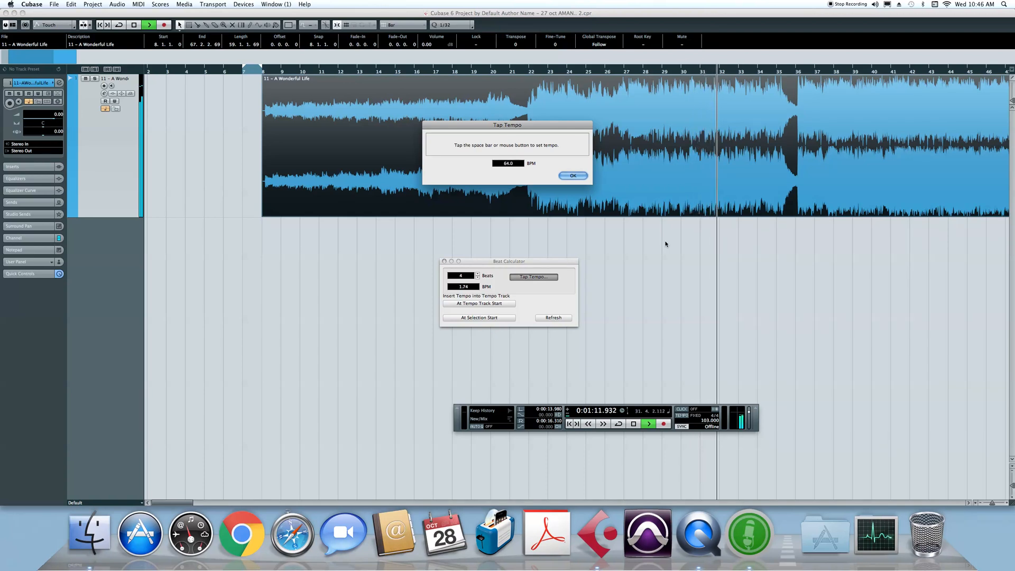
{"action": "key", "text": "space"}
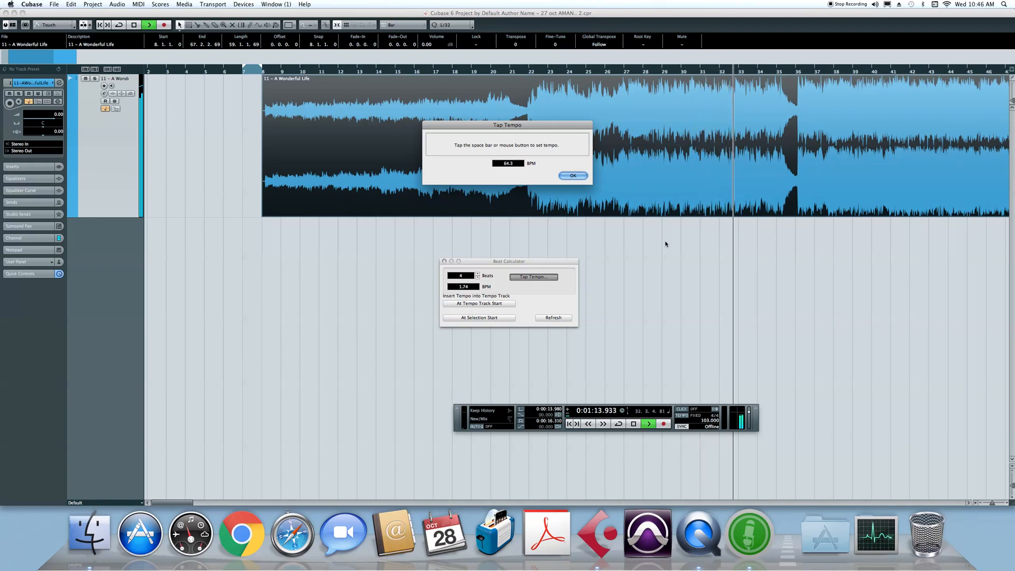
{"action": "left_click", "coordinate": [573, 176]}
{"action": "key", "text": "space"}
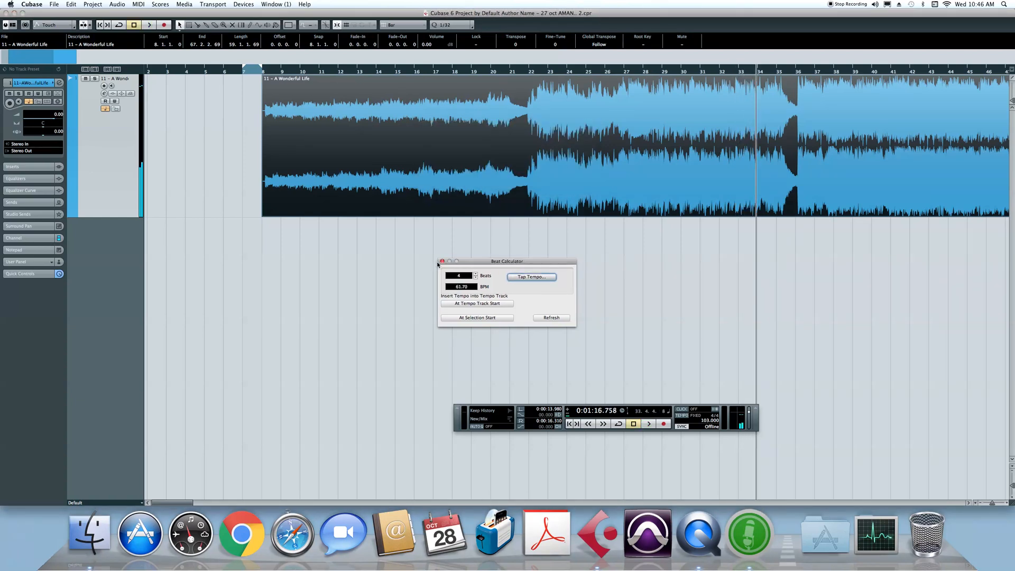
{"action": "left_click", "coordinate": [442, 262]}
Set the project tempo to 64 BPM, deselect the song event and hide the Transport panel.
{"action": "scroll", "coordinate": [707, 420], "scroll_direction": "up", "scroll_amount": 1}
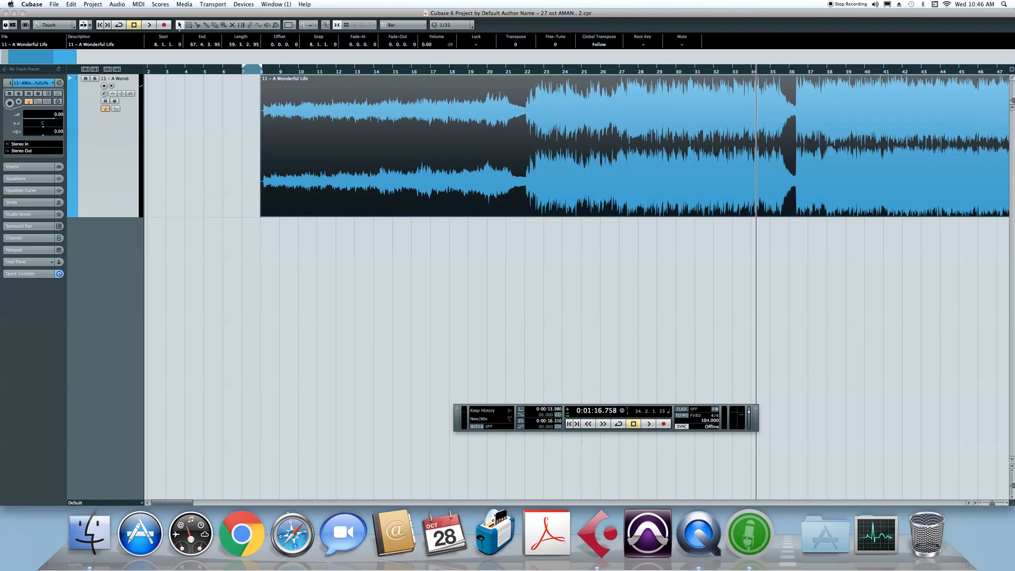
{"action": "left_click", "coordinate": [707, 421]}
{"action": "type", "text": "64"}
{"action": "key", "text": "Return"}
{"action": "left_click", "coordinate": [646, 283]}
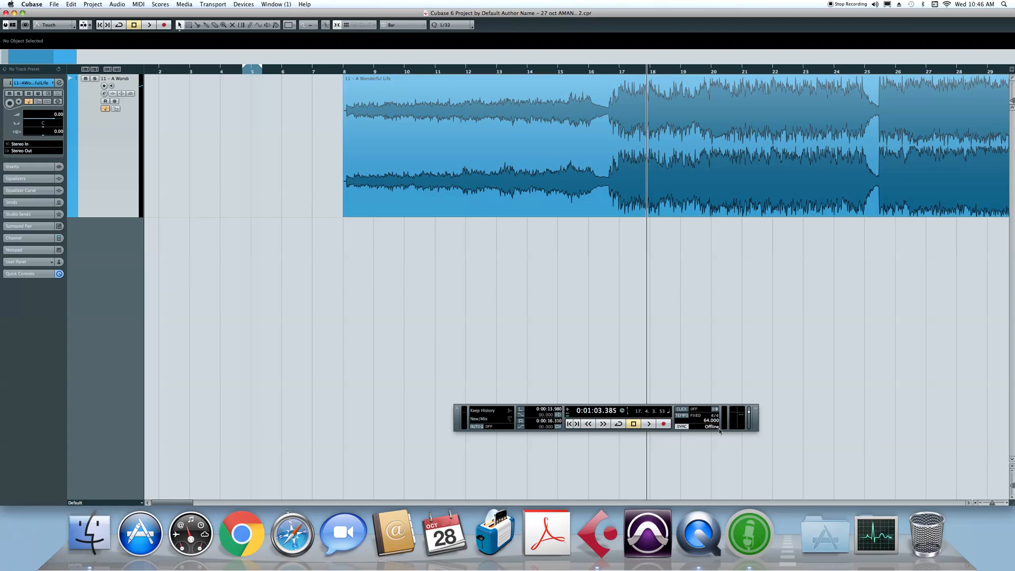
{"action": "key", "text": "F2"}
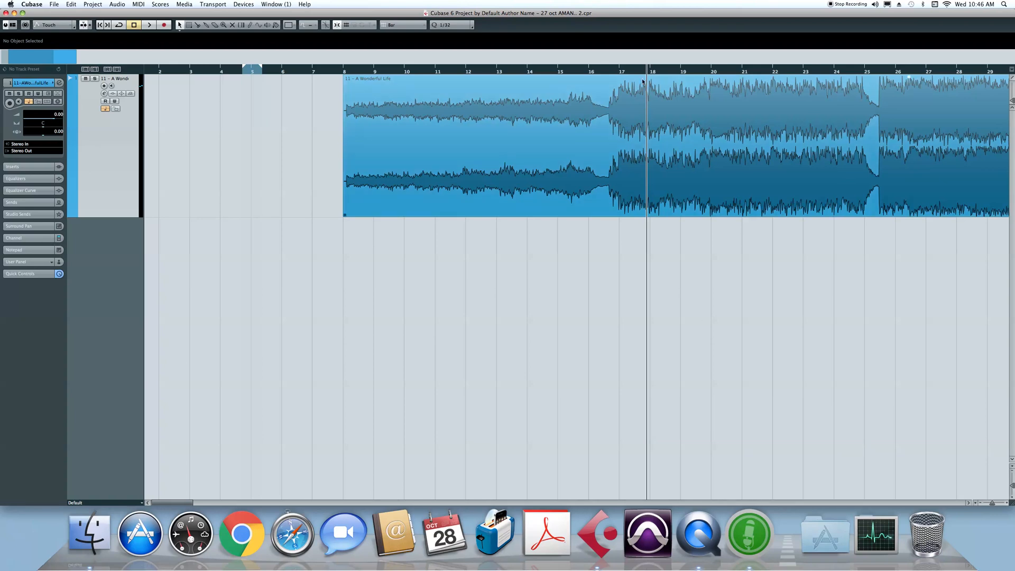
Play the louder section from about bar 17 and again from bar 18 to compare its beat with the grid.
{"action": "left_click_drag", "start_coordinate": [611, 72], "coordinate": [633, 73]}
{"action": "key", "text": "space"}
{"action": "key", "text": "space"}
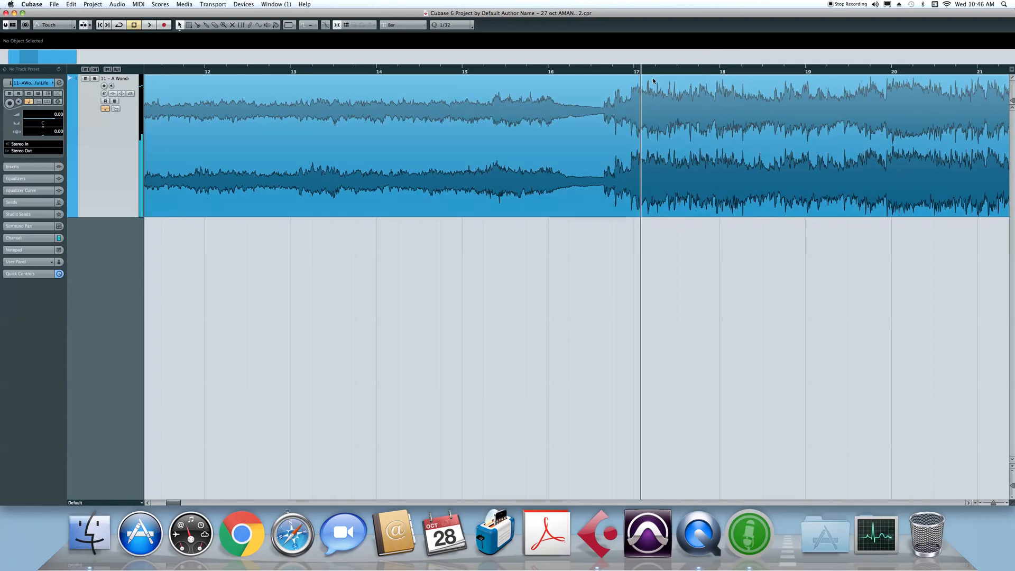
{"action": "key", "text": "space"}
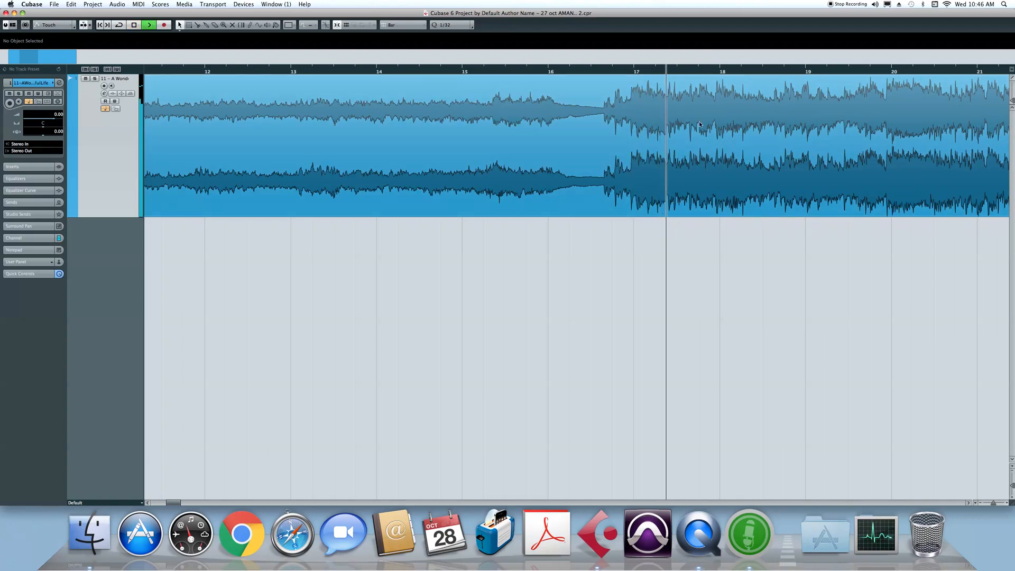
{"action": "key", "text": "h"}
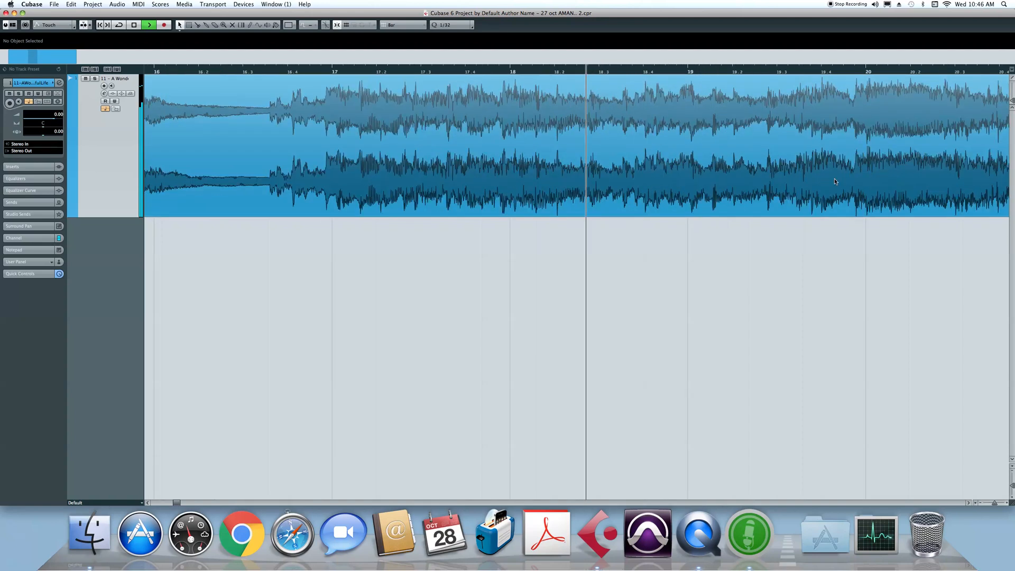
{"action": "left_click", "coordinate": [510, 70]}
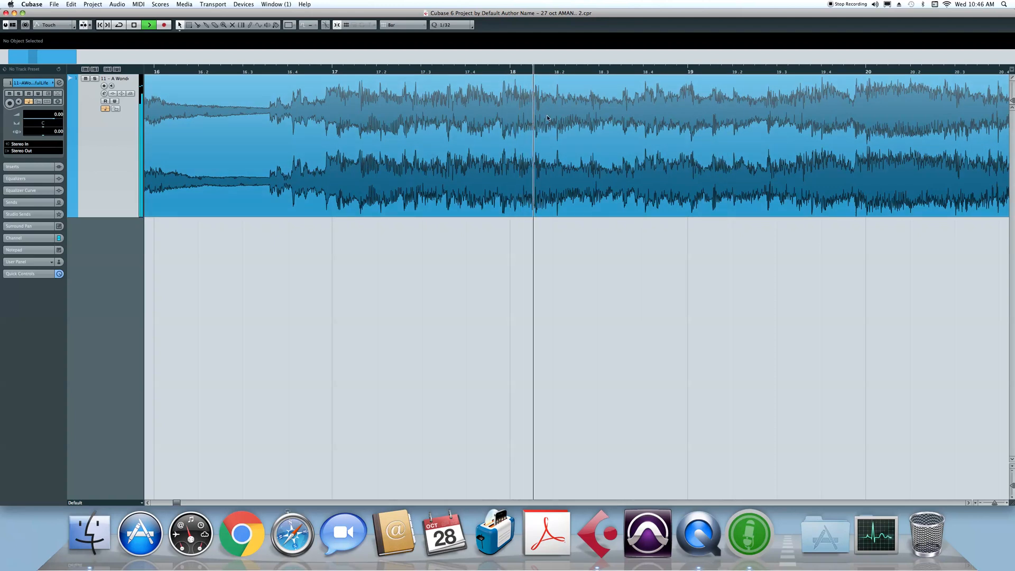
{"action": "key", "text": "space"}
Select the song event and play from just before bar 17 beat 4 across the bar 18 downbeat to check its alignment.
{"action": "left_click_drag", "start_coordinate": [512, 72], "coordinate": [519, 82]}
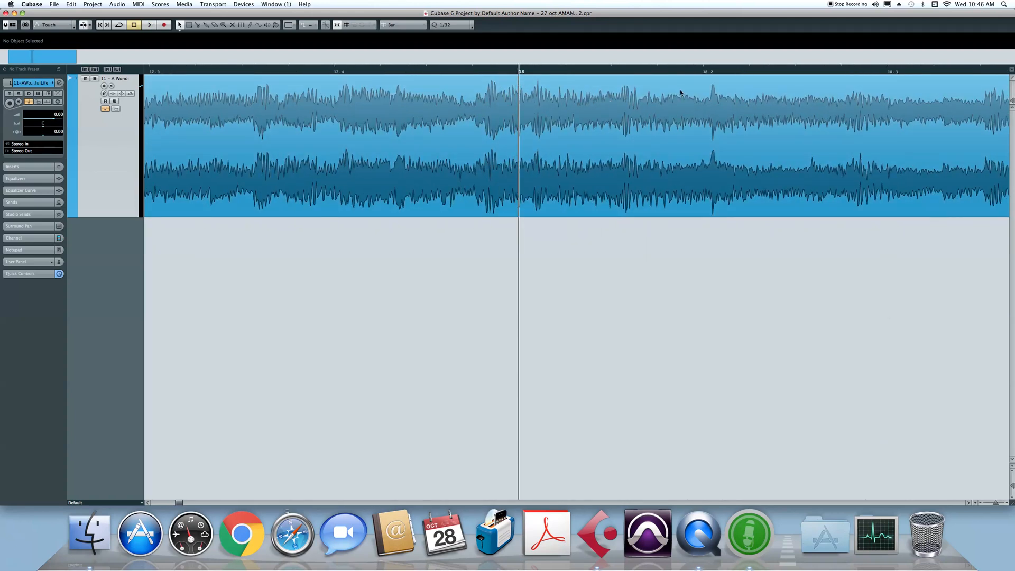
{"action": "left_click_drag", "start_coordinate": [712, 122], "coordinate": [701, 119]}
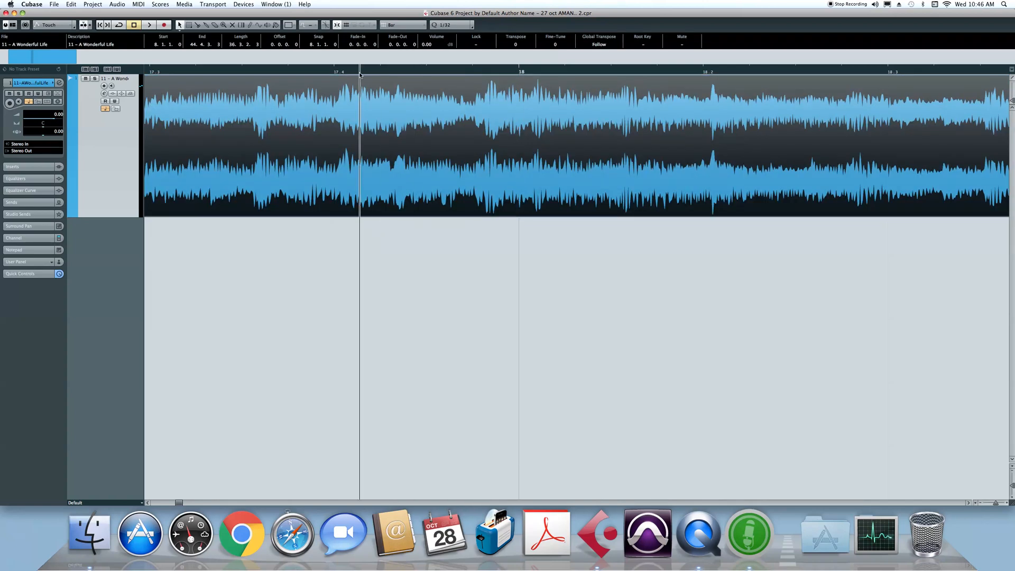
{"action": "left_click", "coordinate": [309, 69]}
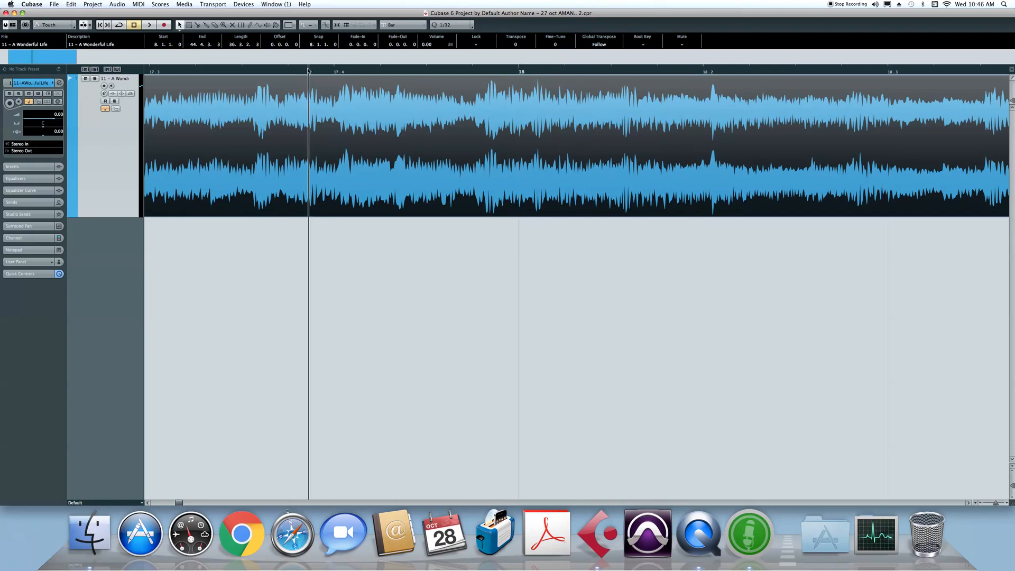
{"action": "key", "text": "space"}
{"action": "key", "text": "space"}
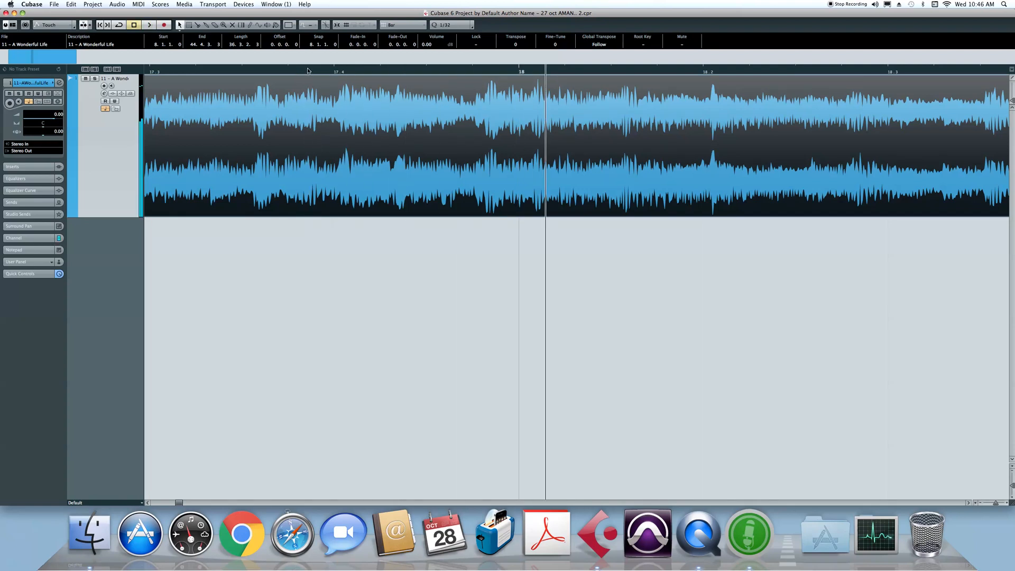
{"action": "key", "text": "space"}
Play from the quiet break just after bar 25 past the loud re-entry to about the middle of bar 26.
{"action": "left_click_drag", "start_coordinate": [281, 73], "coordinate": [503, 128]}
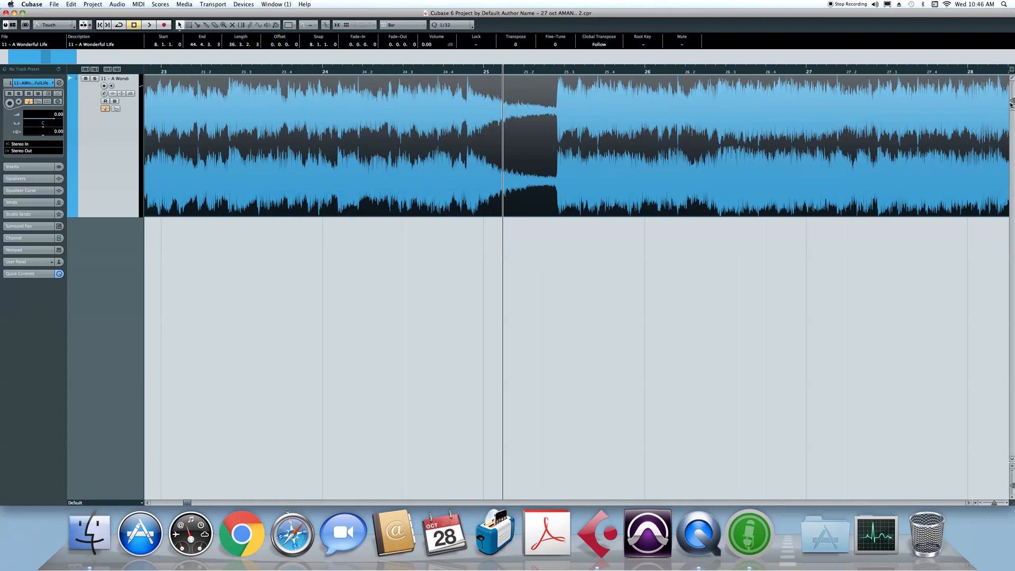
{"action": "key", "text": "space"}
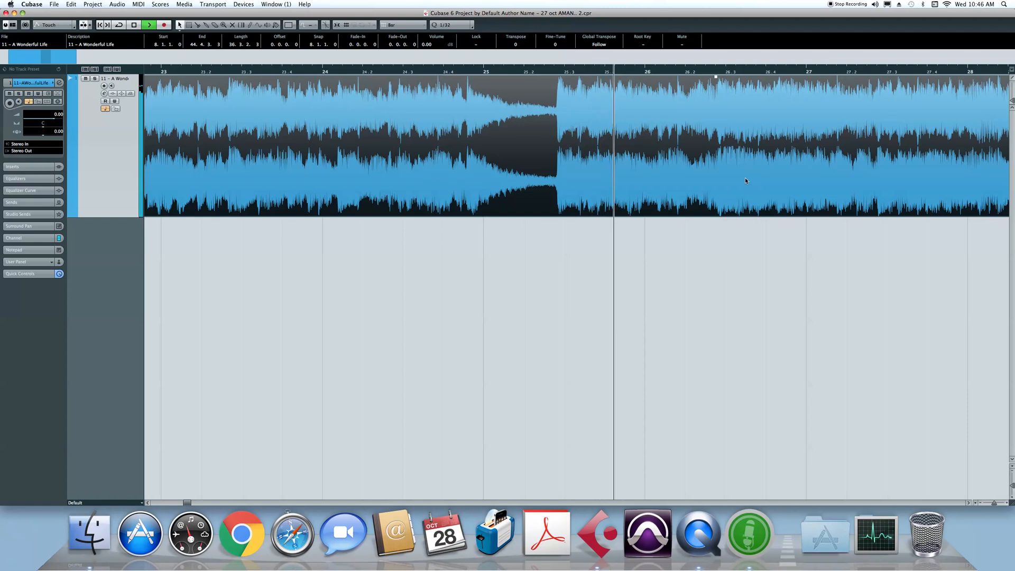
{"action": "key", "text": "g"}
{"action": "key", "text": "h"}
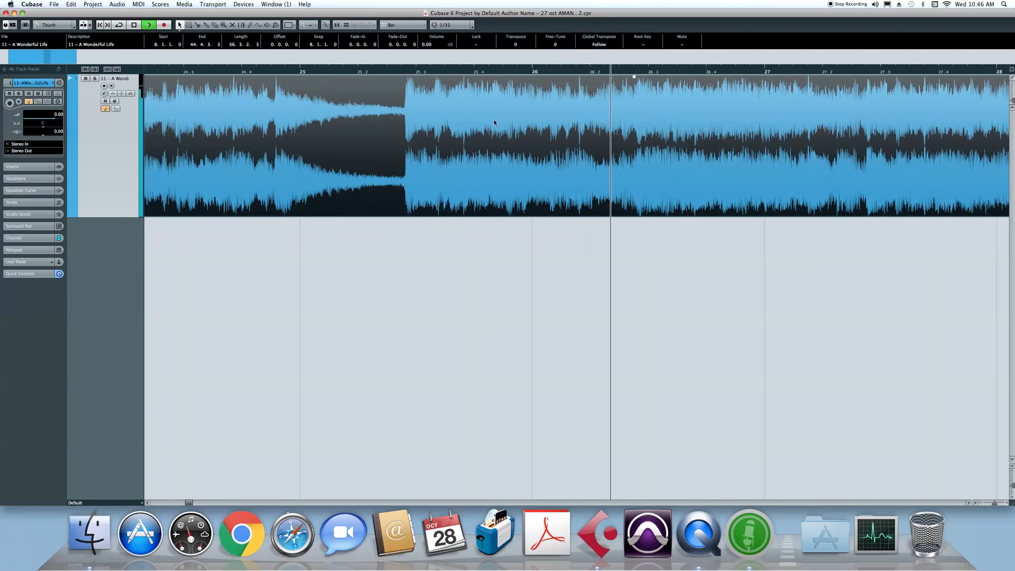
{"action": "key", "text": "space"}
Move the song event later so the loud re-entry after the break lines up with the start of bar 26.
{"action": "left_click_drag", "start_coordinate": [402, 71], "coordinate": [649, 127]}
{"action": "left_click_drag", "start_coordinate": [633, 71], "coordinate": [626, 105]}
{"action": "left_click_drag", "start_coordinate": [690, 110], "coordinate": [798, 115]}
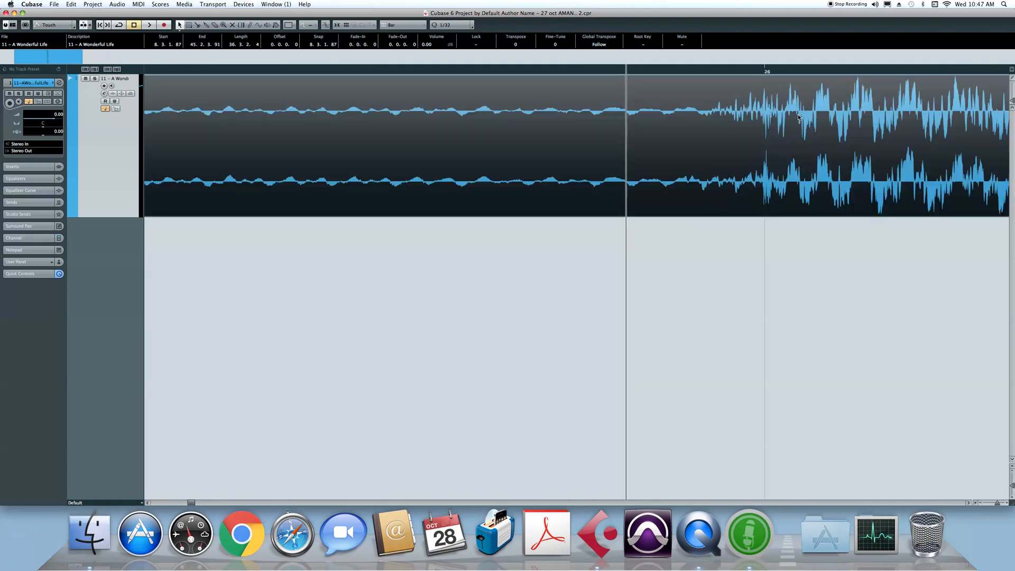
Play from the loud re-entry at bar 26 to about beat 3 to check the song against the grid.
{"action": "key", "text": "g"}
{"action": "key", "text": "g"}
{"action": "key", "text": "g"}
{"action": "key", "text": "g"}
{"action": "key", "text": "g"}
{"action": "key", "text": "g"}
{"action": "key", "text": "g"}
{"action": "key", "text": "g"}
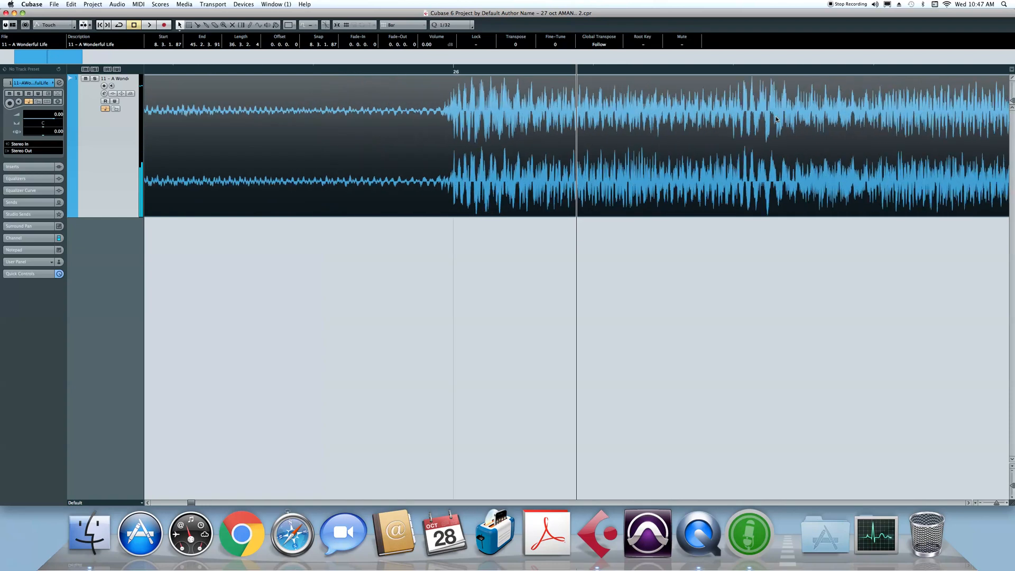
{"action": "key", "text": "g"}
{"action": "key", "text": "g"}
{"action": "key", "text": "g"}
{"action": "key", "text": "g"}
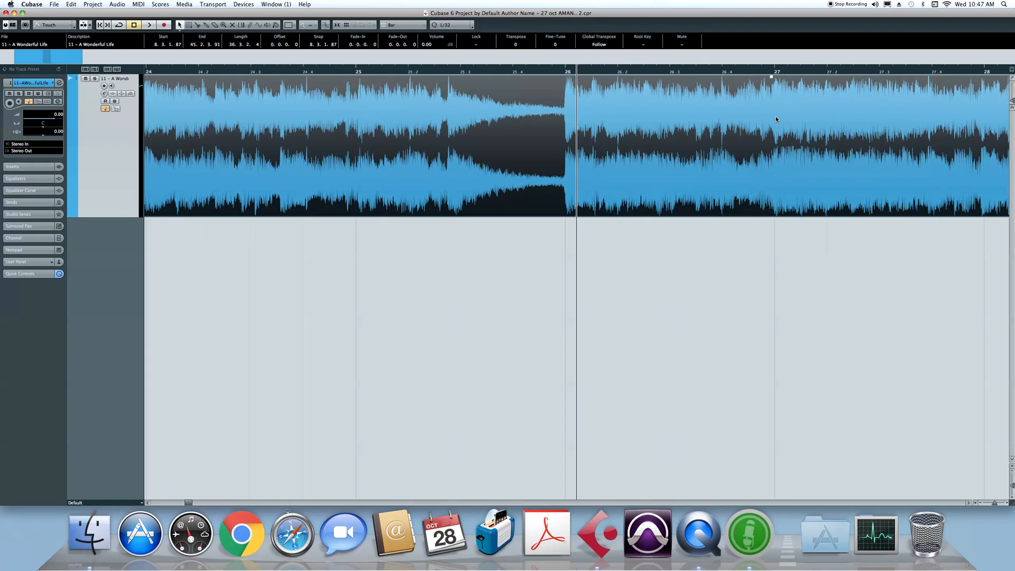
{"action": "key", "text": "g"}
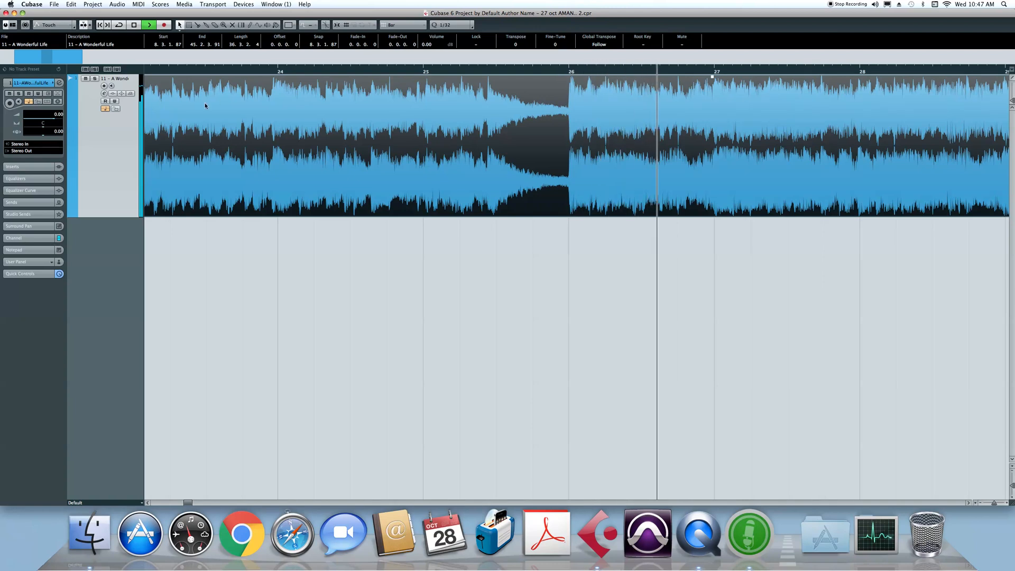
Lower the track volume to -5.86 and move the song event slightly later to start at 8.3.1.109, starting playback near bar 26.
{"action": "mouse_move", "coordinate": [54, 119]}
{"action": "left_mouse_down"}
{"action": "mouse_move", "coordinate": [43, 121]}
{"action": "mouse_move", "coordinate": [57, 122]}
{"action": "left_mouse_up"}
{"action": "key", "text": "g"}
{"action": "key", "text": "g"}
{"action": "key", "text": "h"}
{"action": "key", "text": "h"}
{"action": "key", "text": "h"}
{"action": "key", "text": "h"}
{"action": "key", "text": "h"}
{"action": "key", "text": "space"}
{"action": "left_click_drag", "start_coordinate": [572, 71], "coordinate": [653, 104]}
{"action": "key", "text": "space"}
Play the section after bar 26 on through bar 29 to compare its beats with the bar lines.
{"action": "key", "text": "g"}
{"action": "key", "text": "g"}
{"action": "key", "text": "g"}
{"action": "key", "text": "g"}
{"action": "key", "text": "g"}
{"action": "key", "text": "g"}
{"action": "key", "text": "g"}
{"action": "key", "text": "g"}
{"action": "key", "text": "g"}
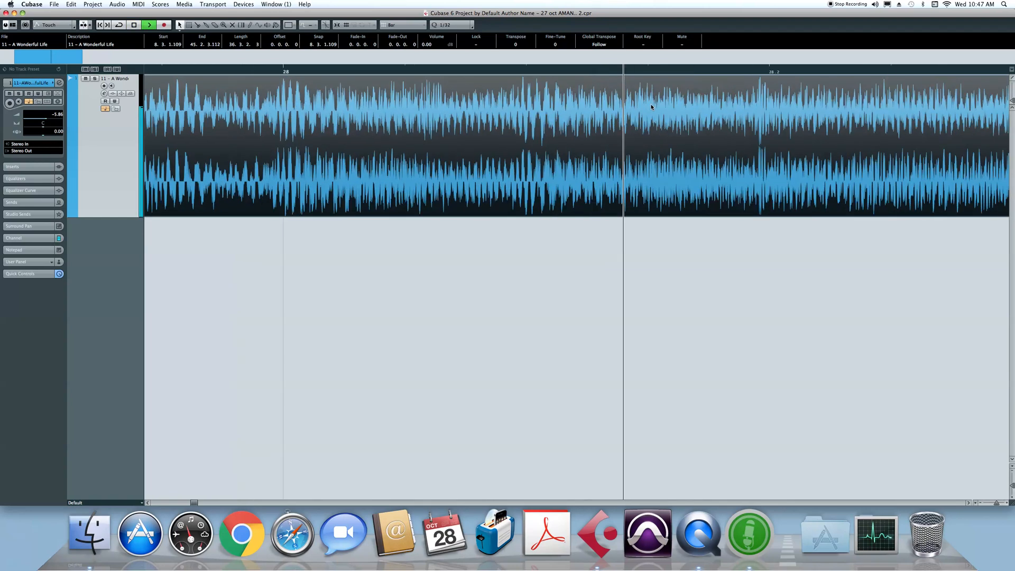
{"action": "key", "text": "g"}
{"action": "key", "text": "g"}
{"action": "key", "text": "g"}
{"action": "key", "text": "g"}
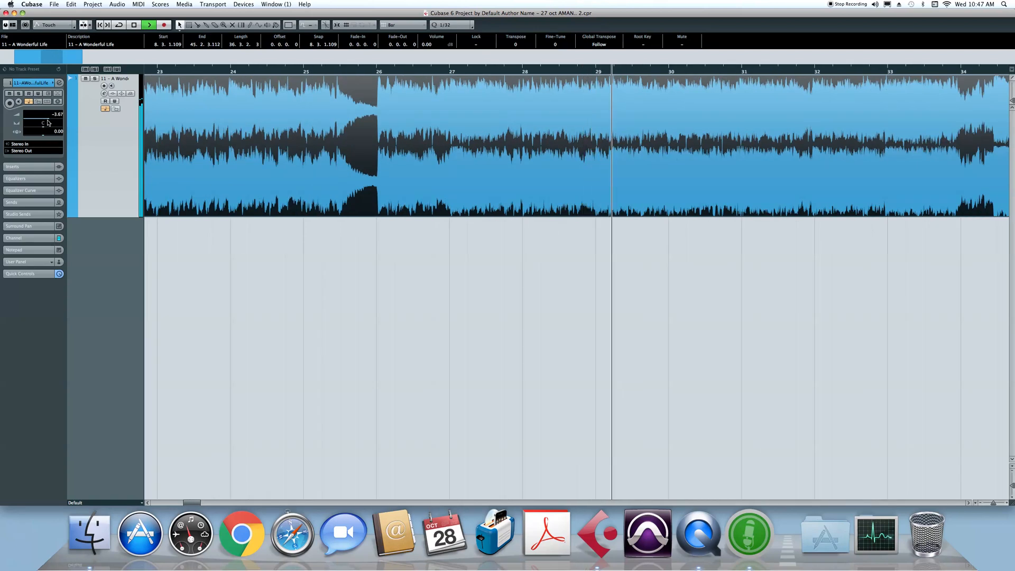
{"action": "key", "text": "g"}
{"action": "key", "text": "g"}
{"action": "key", "text": "g"}
{"action": "key", "text": "g"}
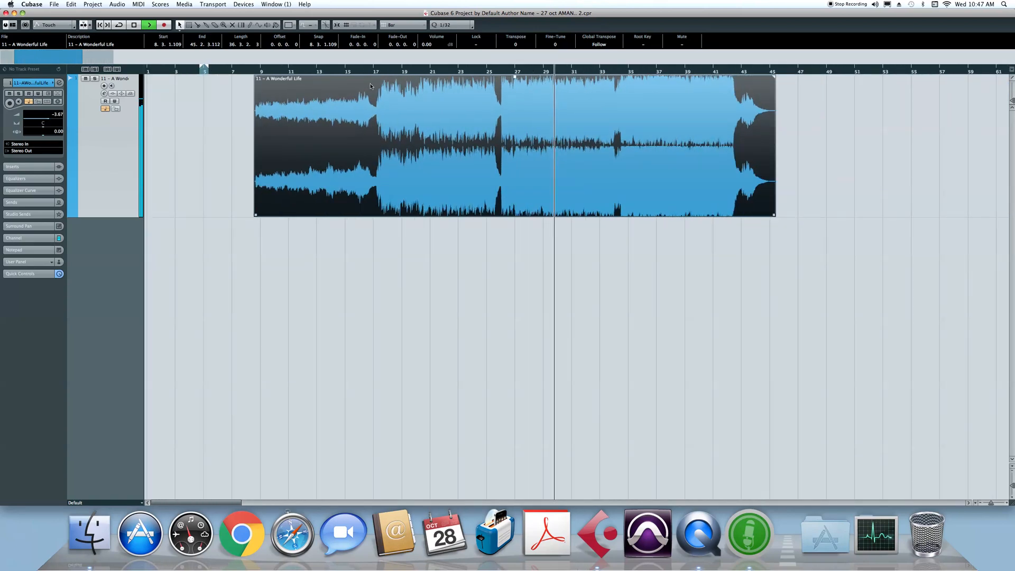
Play the first loud section from about bar 17 and again from mid-bar 17 to find its downbeat.
{"action": "key", "text": "h"}
{"action": "key", "text": "h"}
{"action": "key", "text": "h"}
{"action": "key", "text": "h"}
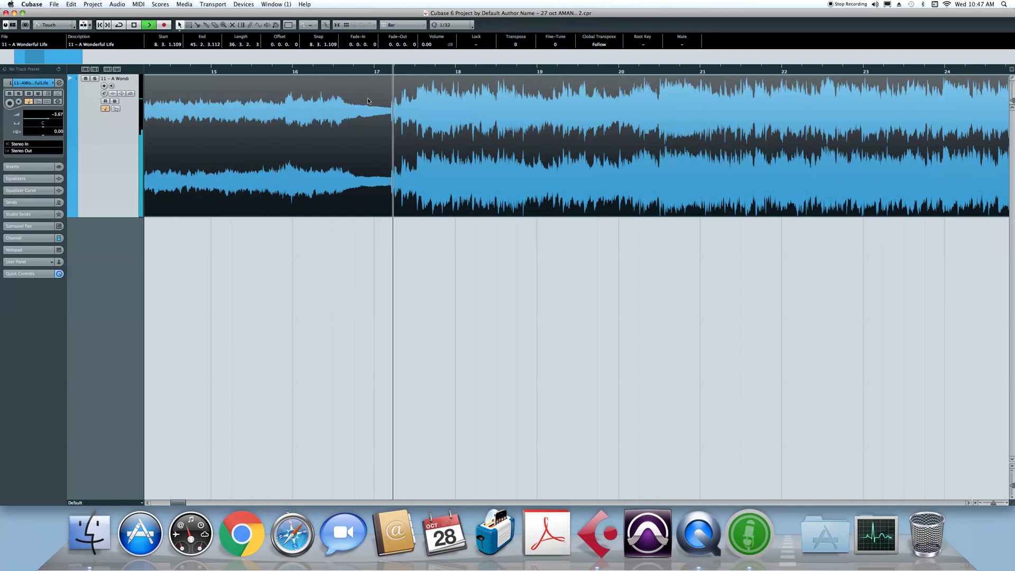
{"action": "key", "text": "g"}
{"action": "key", "text": "h"}
{"action": "key", "text": "h"}
{"action": "key", "text": "h"}
{"action": "left_click", "coordinate": [495, 73]}
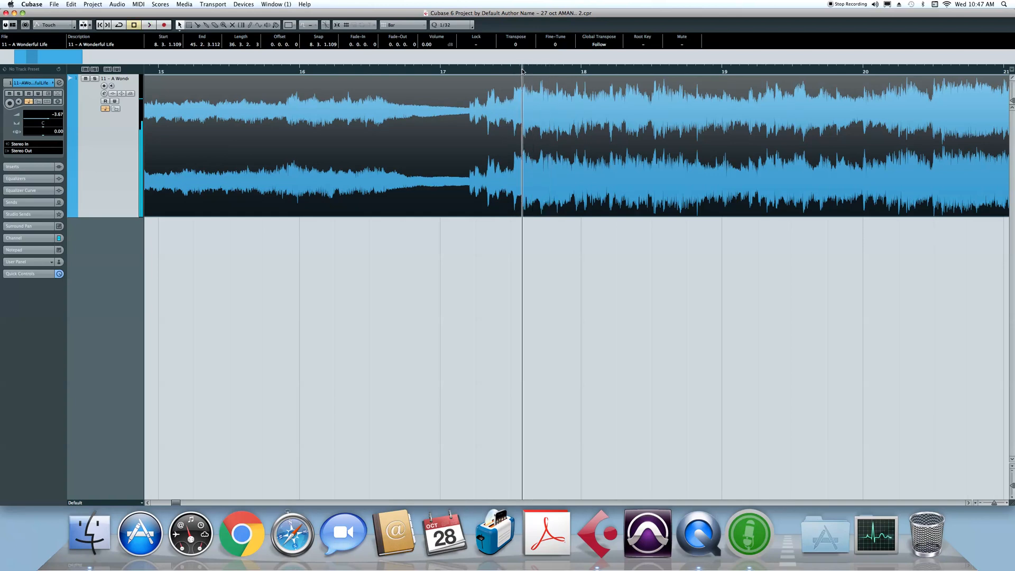
{"action": "key", "text": "space"}
Move the song event later to start at 8.4.4.54 so the loud section's downbeat meets bar 18, and play through bar 19.
{"action": "key", "text": "h"}
{"action": "key", "text": "h"}
{"action": "left_click_drag", "start_coordinate": [590, 105], "coordinate": [795, 98]}
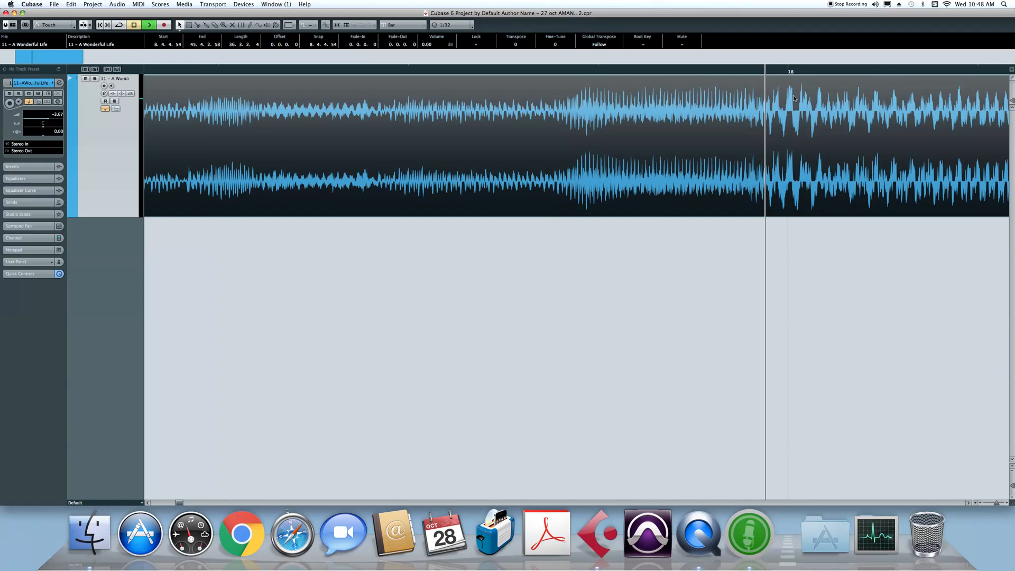
{"action": "key", "text": "space"}
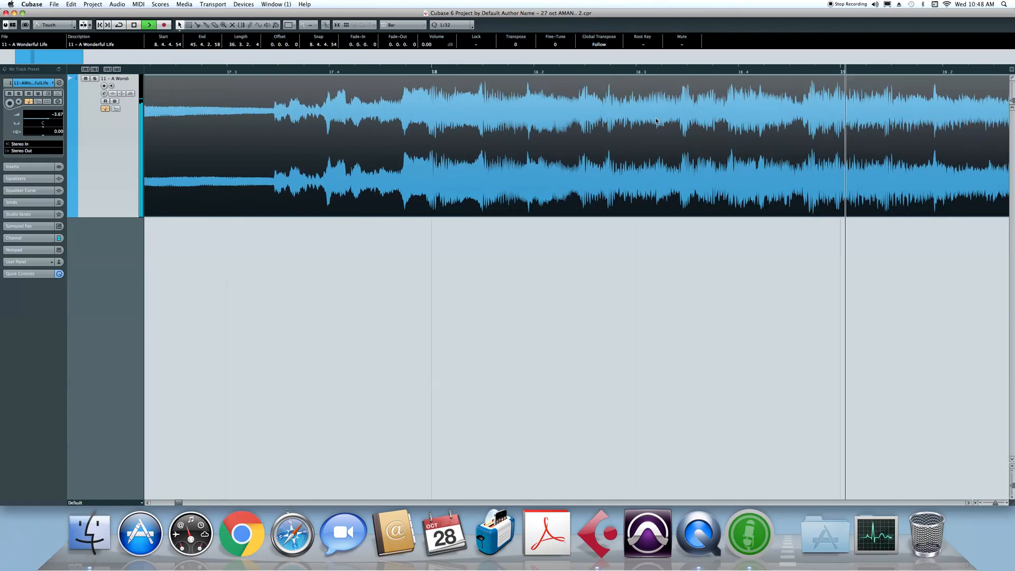
{"action": "key", "text": "g"}
{"action": "key", "text": "g"}
{"action": "key", "text": "g"}
{"action": "key", "text": "g"}
{"action": "key", "text": "g"}
{"action": "key", "text": "g"}
{"action": "key", "text": "g"}
{"action": "key", "text": "space"}
Show the transport controls and set the project tempo to 128 BPM.
{"action": "key", "text": "F2"}
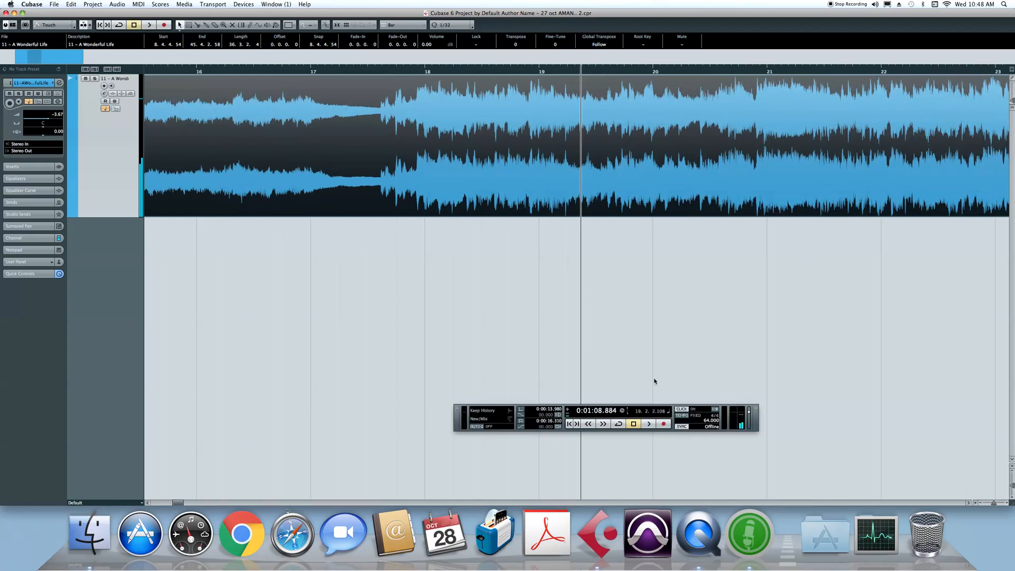
{"action": "left_click", "coordinate": [707, 422]}
{"action": "type", "text": "128"}
{"action": "key", "text": "Return"}
{"action": "key", "text": "space"}
Play from the quiet break in bar 43 past the loud re-entry to about bar 45 to check the new grid.
{"action": "key", "text": "g"}
{"action": "key", "text": "g"}
{"action": "key", "text": "g"}
{"action": "key", "text": "g"}
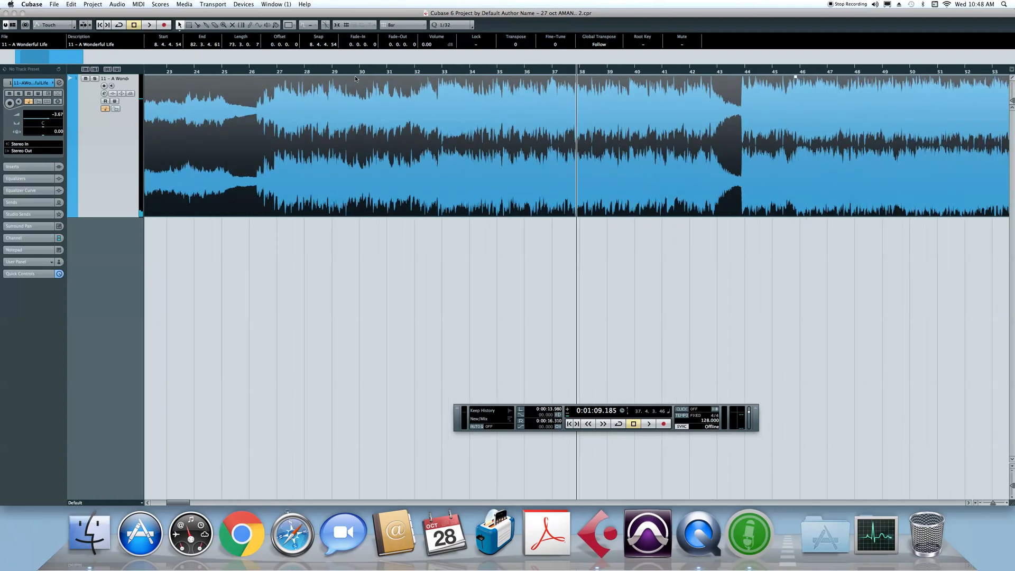
{"action": "left_click", "coordinate": [734, 74]}
{"action": "key", "text": "space"}
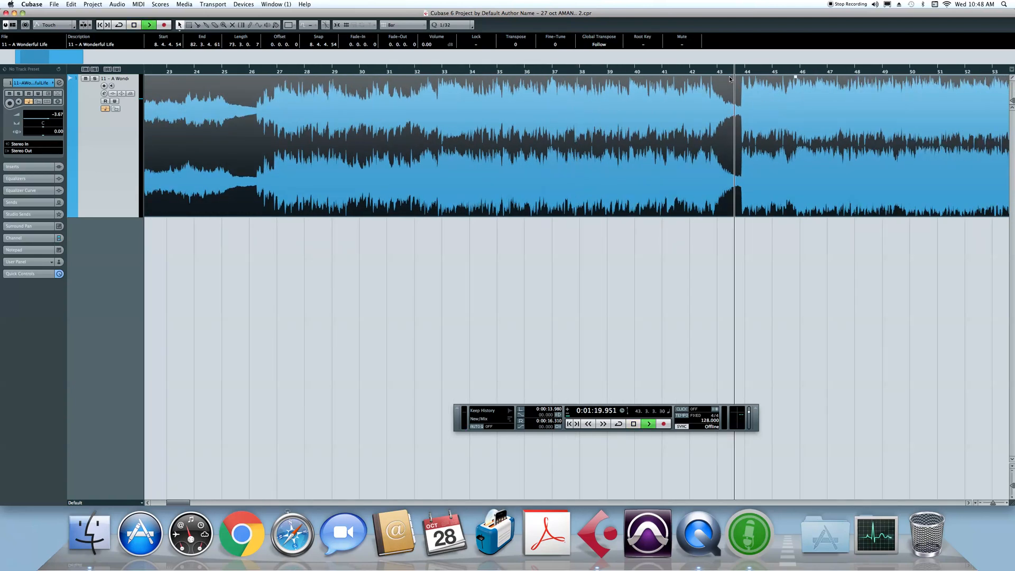
{"action": "key", "text": "h"}
{"action": "key", "text": "h"}
{"action": "key", "text": "h"}
{"action": "key", "text": "h"}
{"action": "key", "text": "h"}
{"action": "key", "text": "h"}
{"action": "key", "text": "h"}
{"action": "key", "text": "h"}
{"action": "key", "text": "h"}
{"action": "key", "text": "h"}
{"action": "key", "text": "g"}
{"action": "key", "text": "g"}
{"action": "key", "text": "g"}
{"action": "key", "text": "g"}
{"action": "key", "text": "space"}
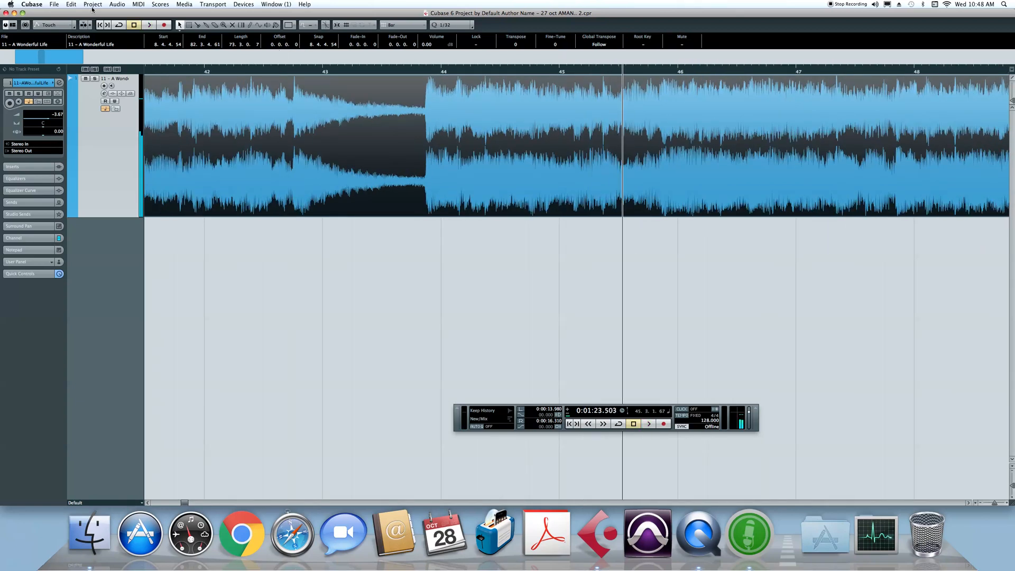
Open the Beat Calculator, play the song from about bar 43 and tap along to measure its tempo.
{"action": "left_click", "coordinate": [91, 4]}
{"action": "left_click", "coordinate": [113, 104]}
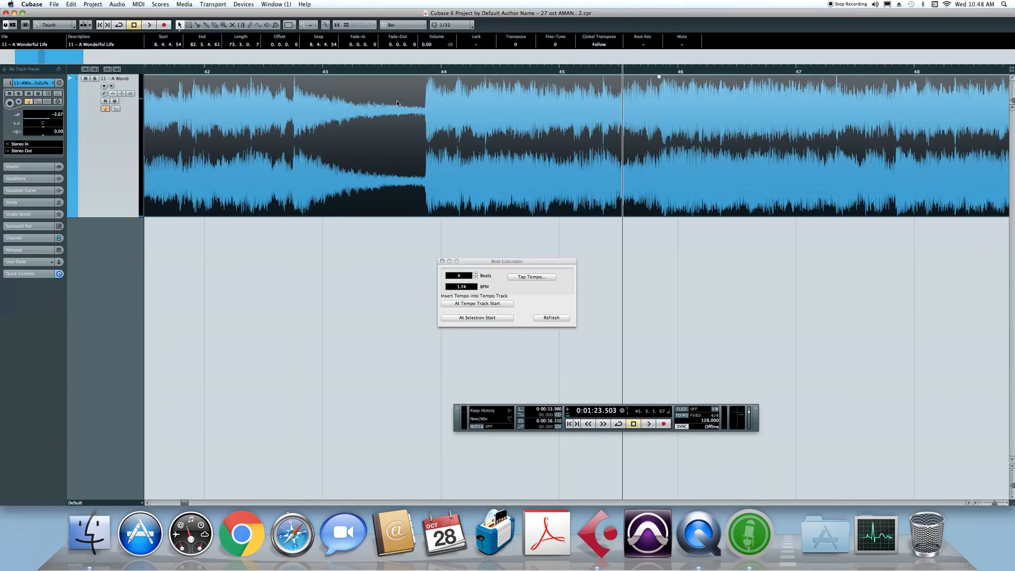
{"action": "left_click", "coordinate": [337, 67]}
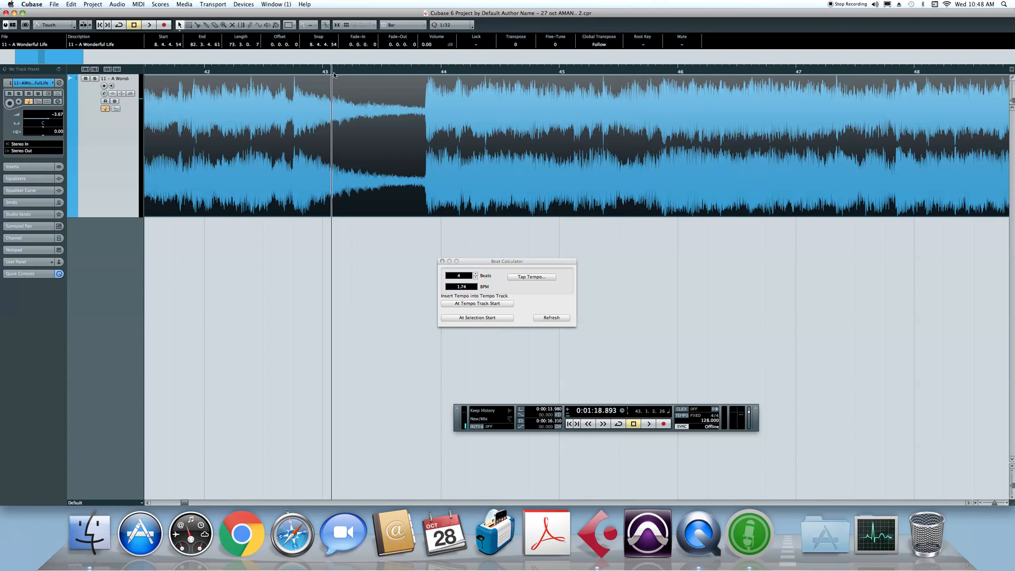
{"action": "key", "text": "space"}
{"action": "left_click", "coordinate": [532, 276]}
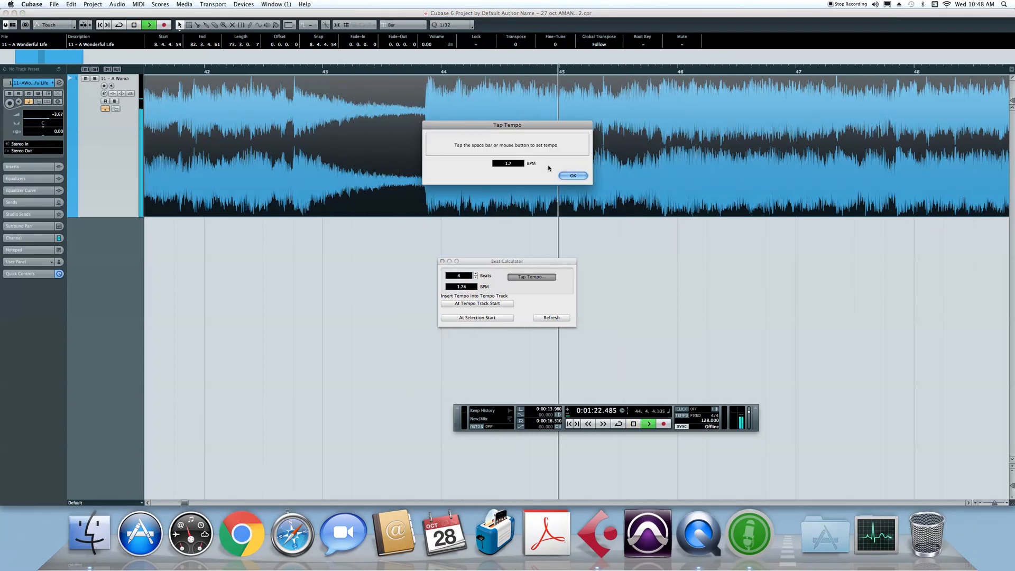
{"action": "key", "text": "space"}
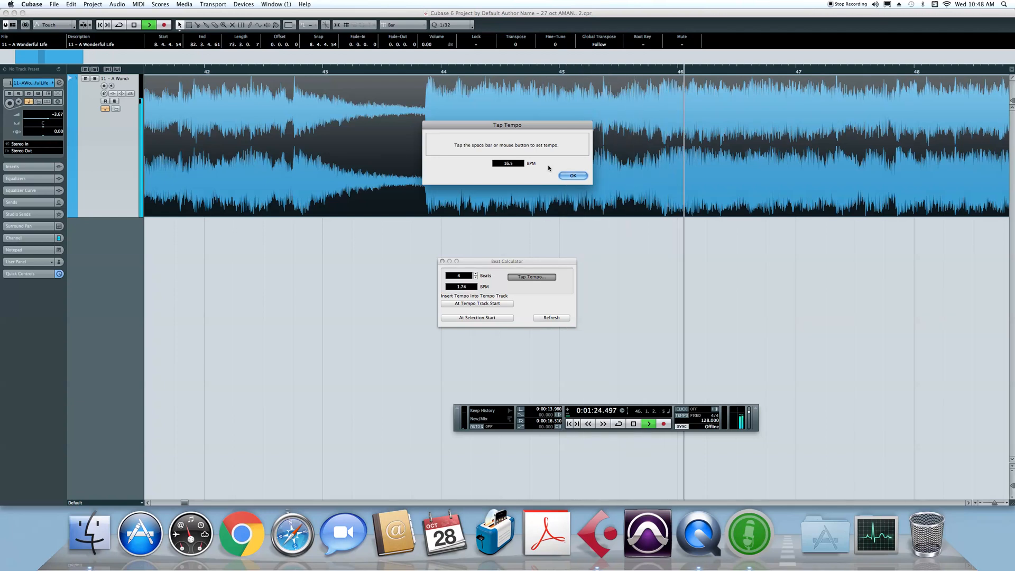
{"action": "key", "text": "space"}
{"action": "key", "text": "space"}
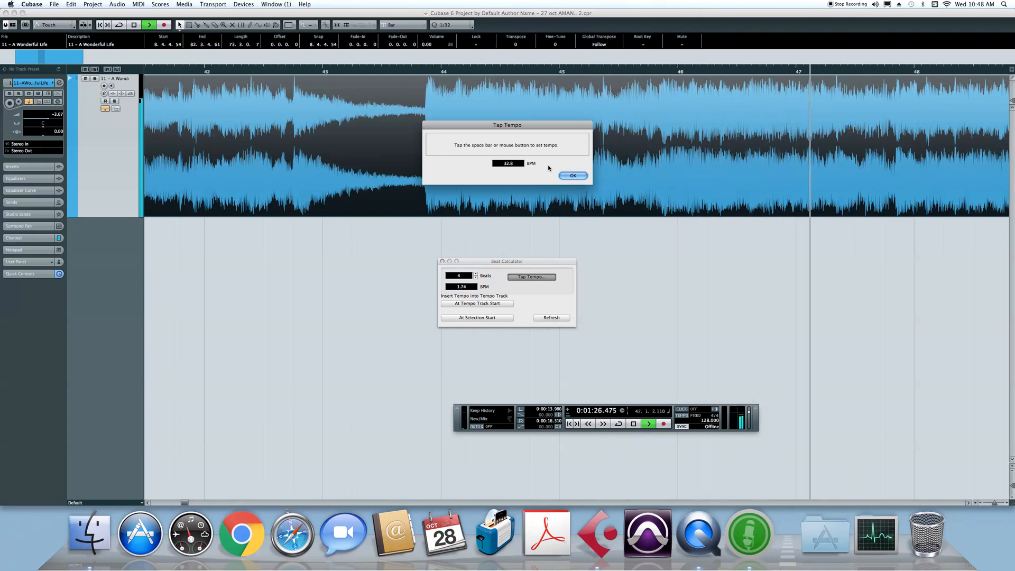
{"action": "key", "text": "space"}
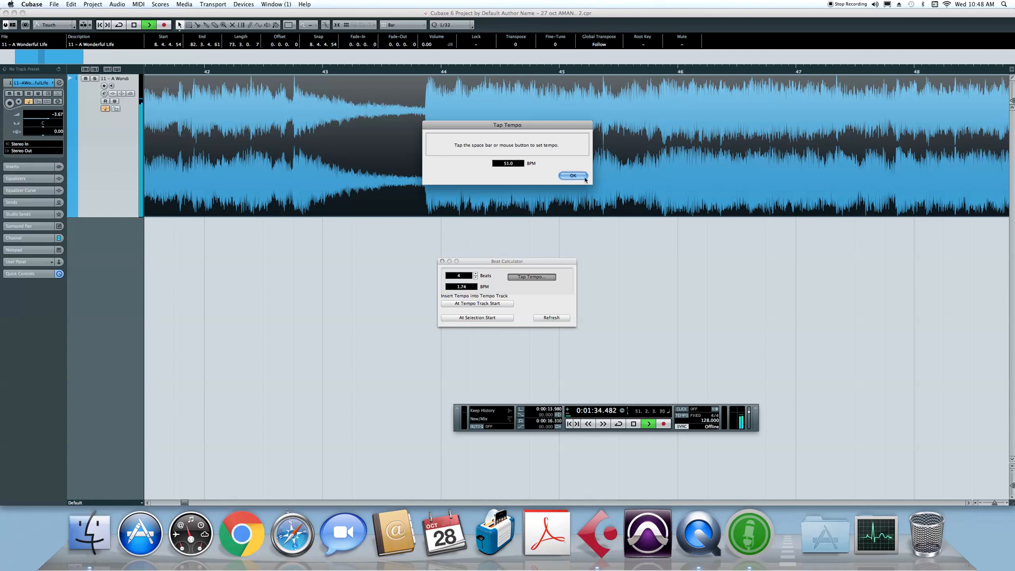
{"action": "left_click", "coordinate": [572, 176]}
{"action": "left_click", "coordinate": [544, 318]}
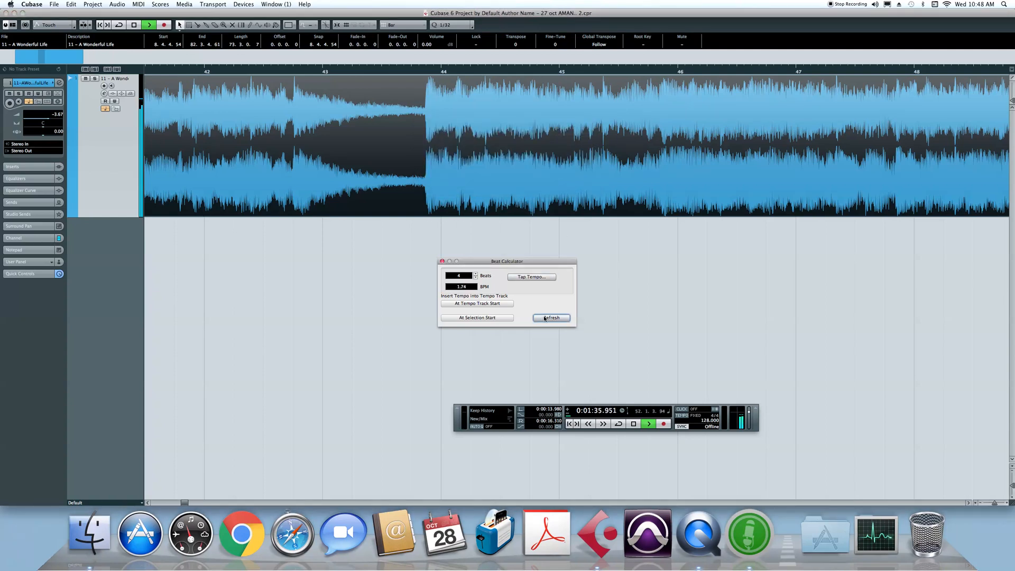
Tap the song's tempo again in the Beat Calculator, accept the reading, and close the calculator without inserting it.
{"action": "left_click", "coordinate": [536, 282]}
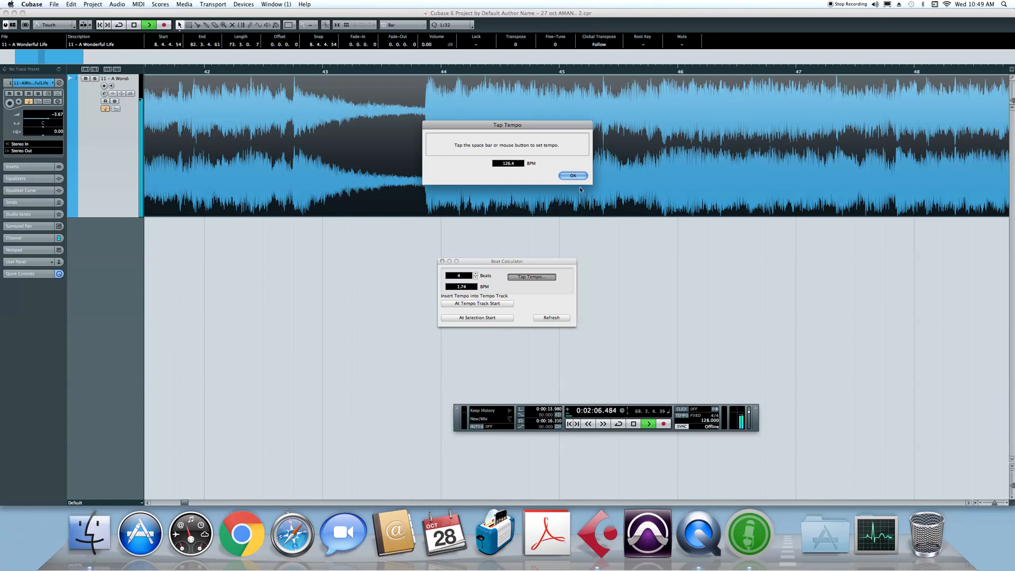
{"action": "left_click", "coordinate": [573, 175]}
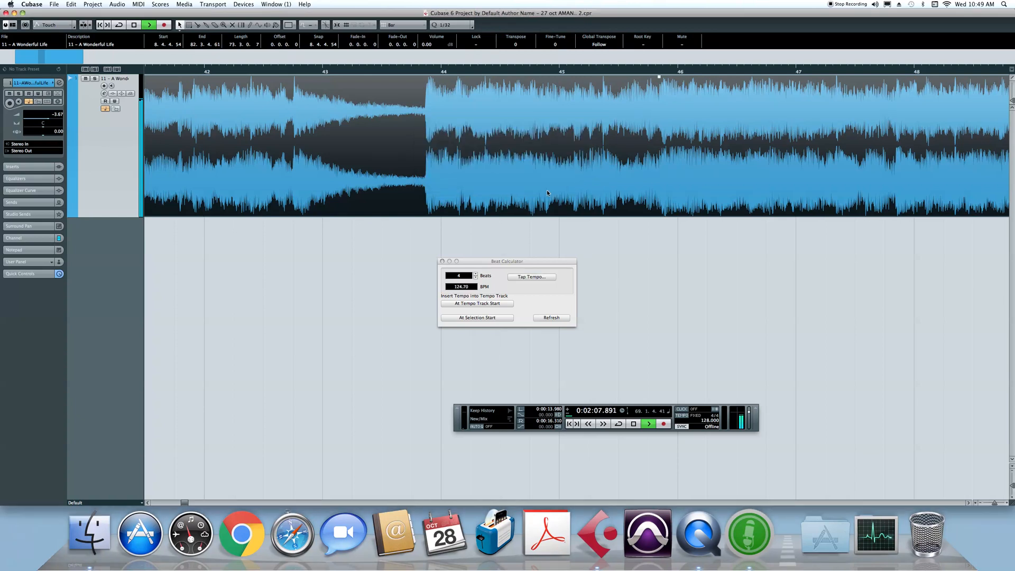
{"action": "left_click", "coordinate": [442, 261]}
Replay the loud re-entry from the quiet break, from about bar 43 beat 4 to bar 44 beat 4.
{"action": "left_click_drag", "start_coordinate": [416, 73], "coordinate": [559, 76]}
{"action": "key", "text": "space"}
{"action": "key", "text": "space"}
{"action": "left_click", "coordinate": [446, 69]}
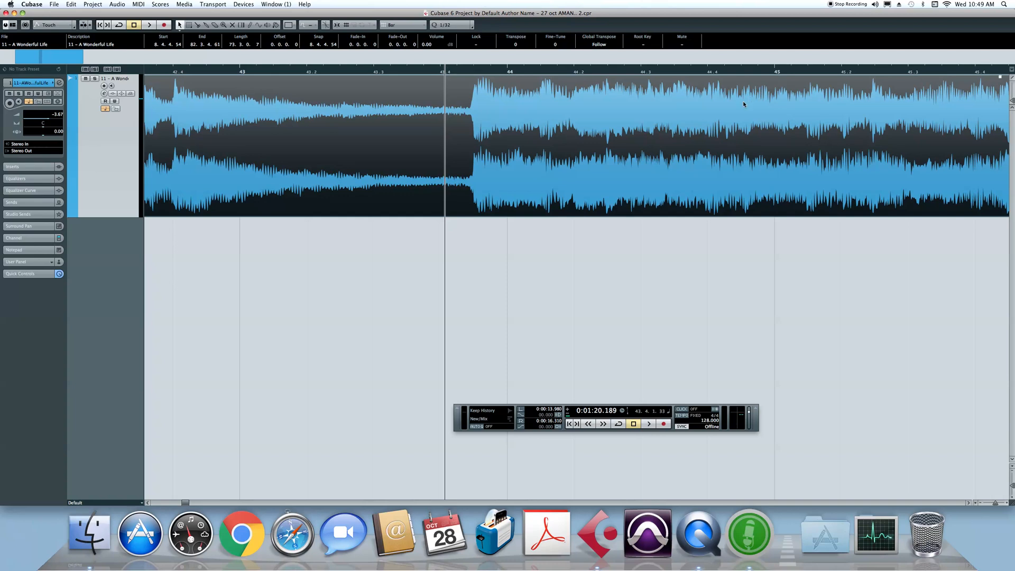
{"action": "key", "text": "space"}
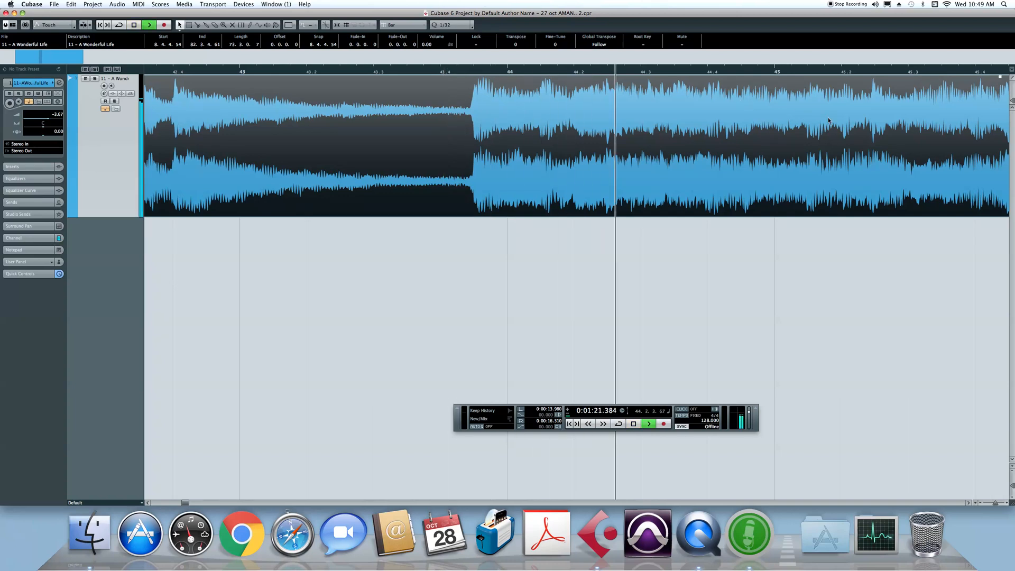
{"action": "key", "text": "space"}
Increase the height of the song track to enlarge its waveform around bars 44 and 45.
{"action": "key", "text": "g"}
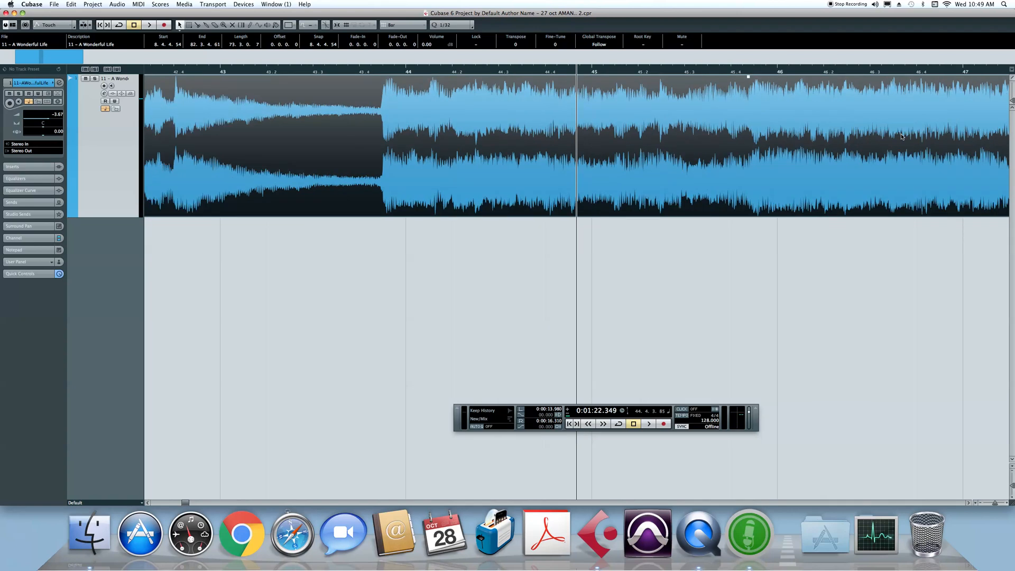
{"action": "key", "text": "h"}
{"action": "key", "text": "h"}
{"action": "key", "text": "h"}
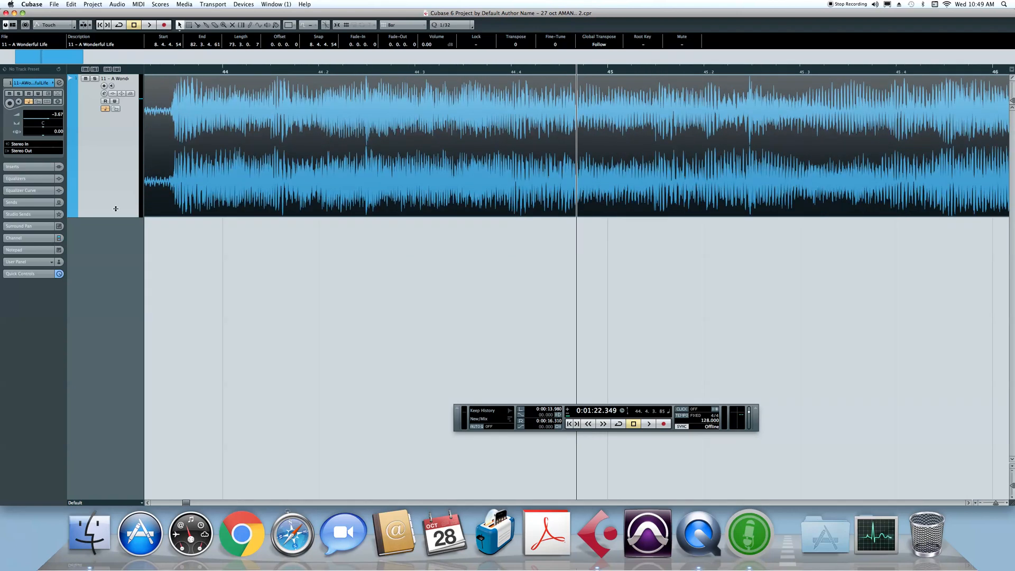
{"action": "left_click_drag", "start_coordinate": [115, 217], "coordinate": [103, 305]}
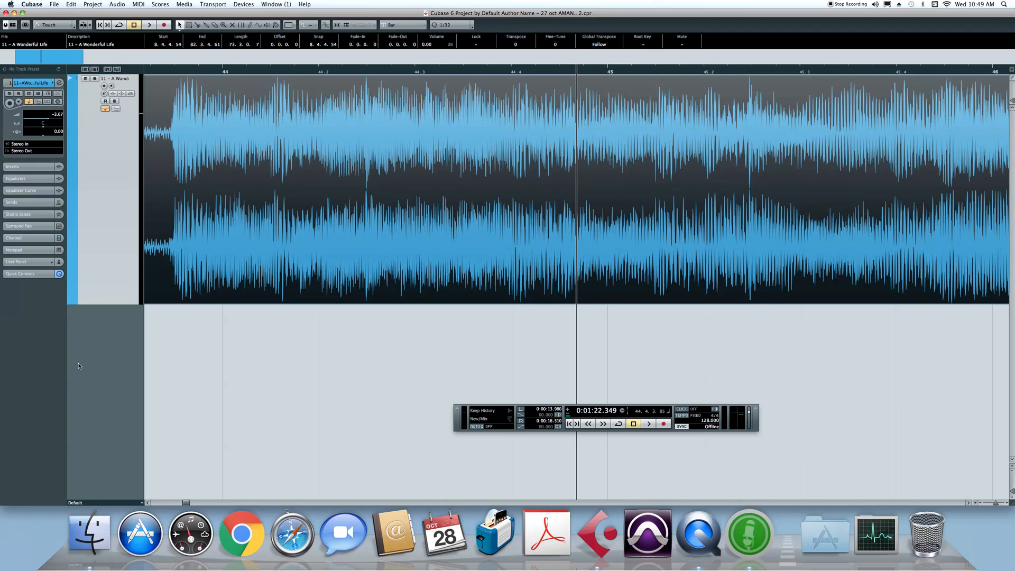
Play on from bar 44 beat 4 to about bar 48 to compare the beats with the grid.
{"action": "key", "text": "g"}
{"action": "key", "text": "g"}
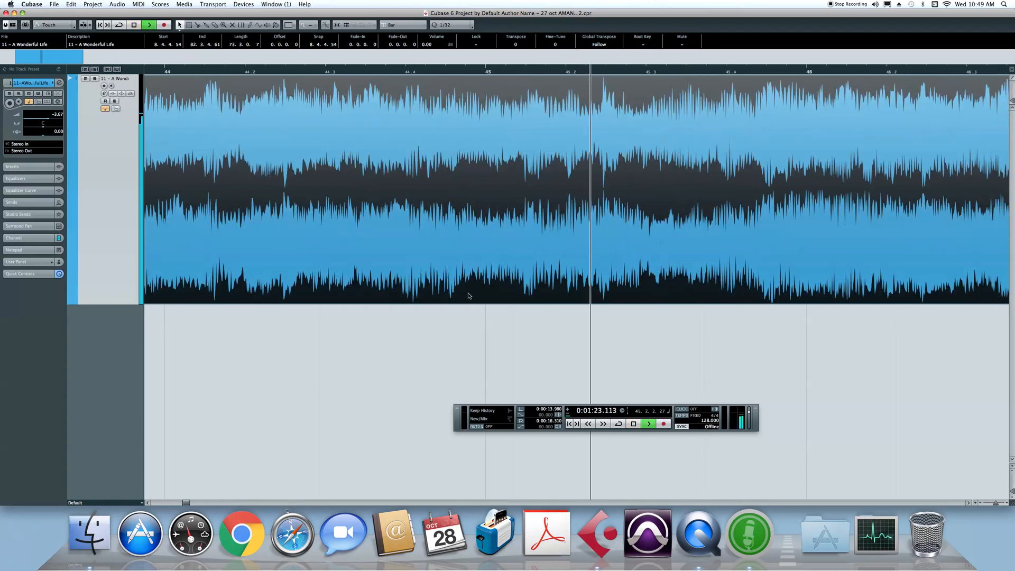
{"action": "key", "text": "g"}
{"action": "key", "text": "g"}
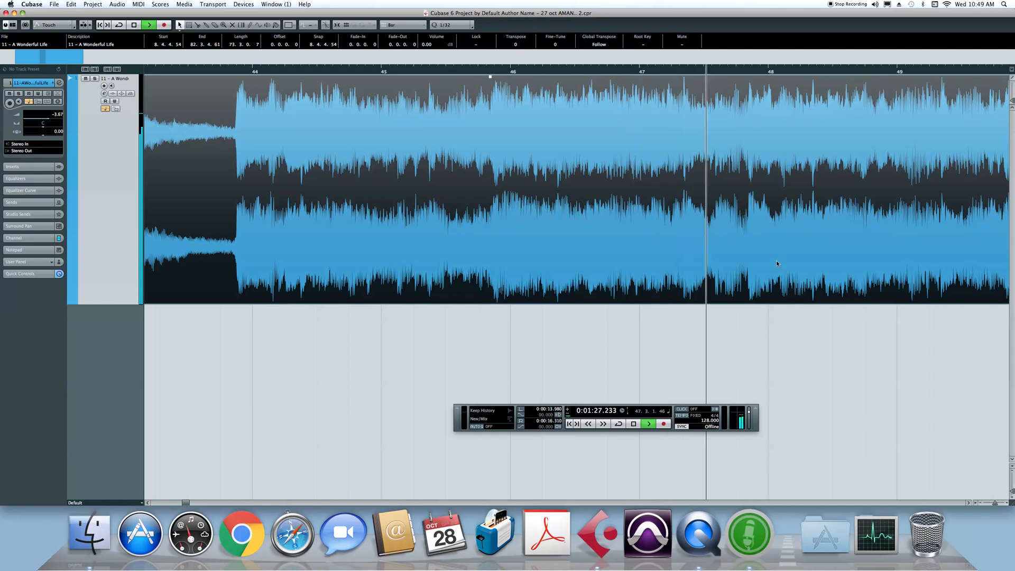
{"action": "key", "text": "g"}
{"action": "key", "text": "space"}
Return to the first loud section and play it up to about bar 29.
{"action": "key", "text": "g"}
{"action": "key", "text": "g"}
{"action": "key", "text": "g"}
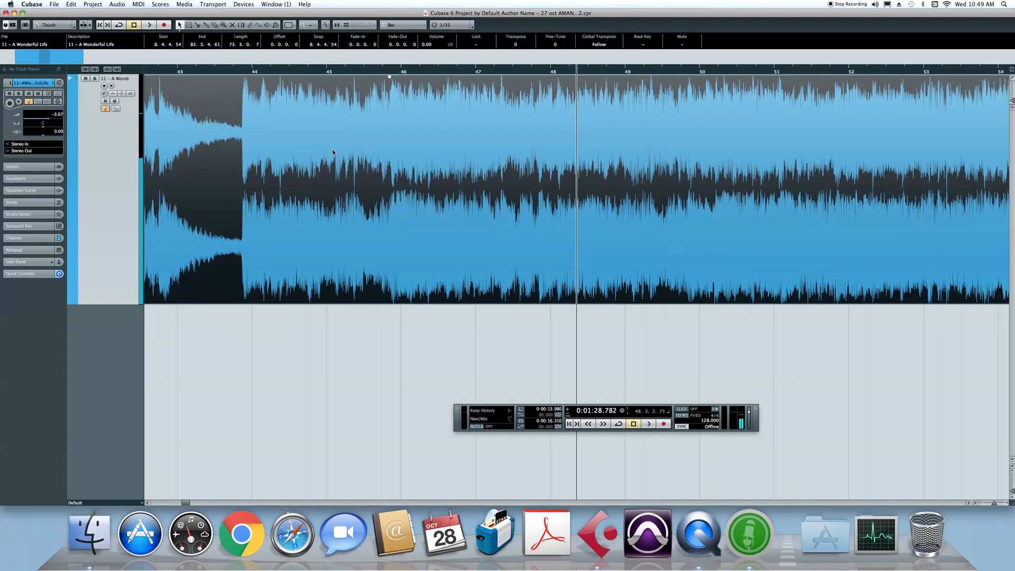
{"action": "key", "text": "g"}
{"action": "key", "text": "g"}
{"action": "key", "text": "g"}
{"action": "left_click_drag", "start_coordinate": [312, 71], "coordinate": [306, 88]}
{"action": "key", "text": "h"}
{"action": "key", "text": "space"}
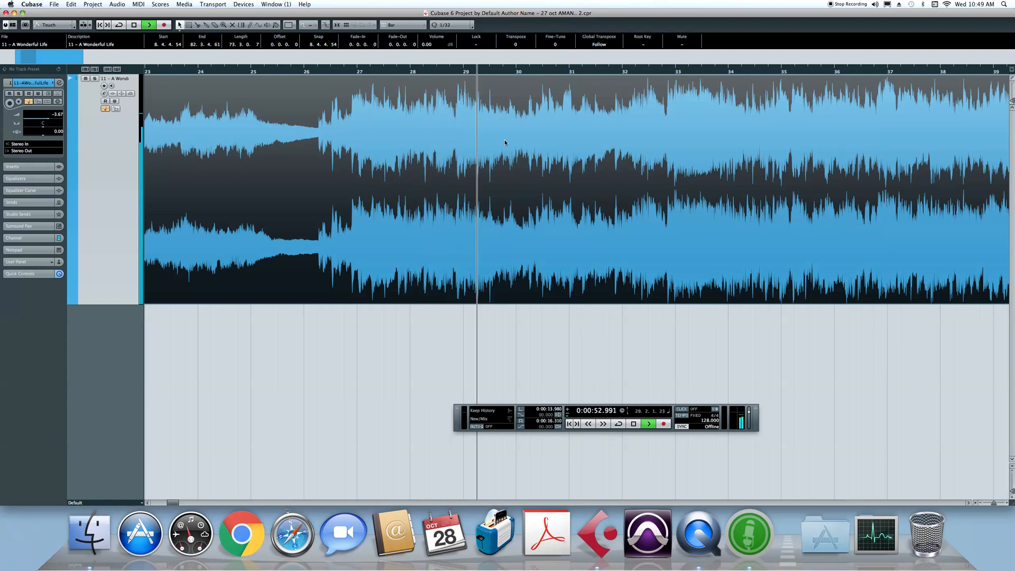
Replay the first loud section from just before bar 29 to just past the start of bar 31.
{"action": "left_click", "coordinate": [452, 74]}
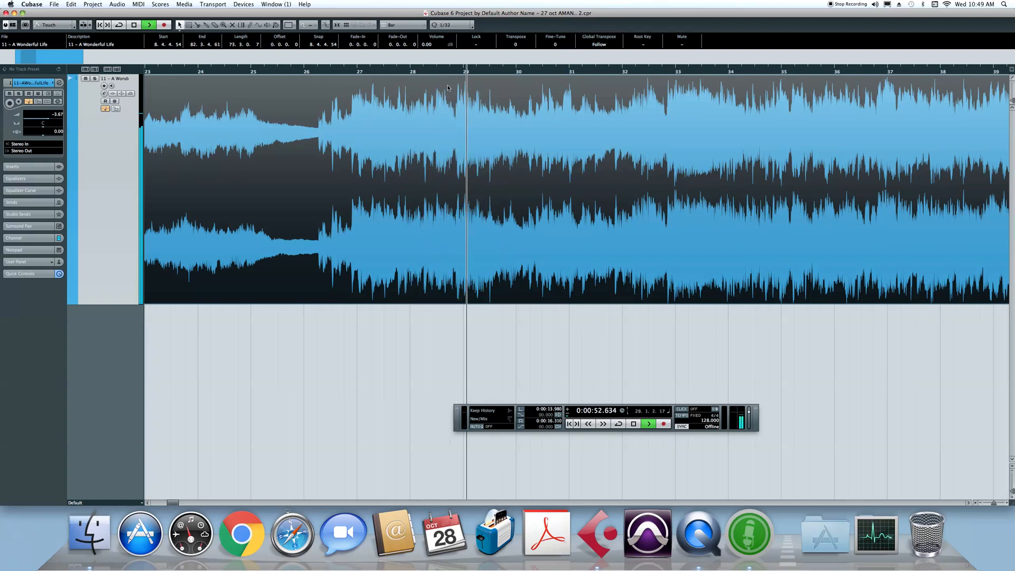
{"action": "key", "text": "g"}
{"action": "key", "text": "g"}
{"action": "key", "text": "g"}
{"action": "key", "text": "h"}
{"action": "key", "text": "h"}
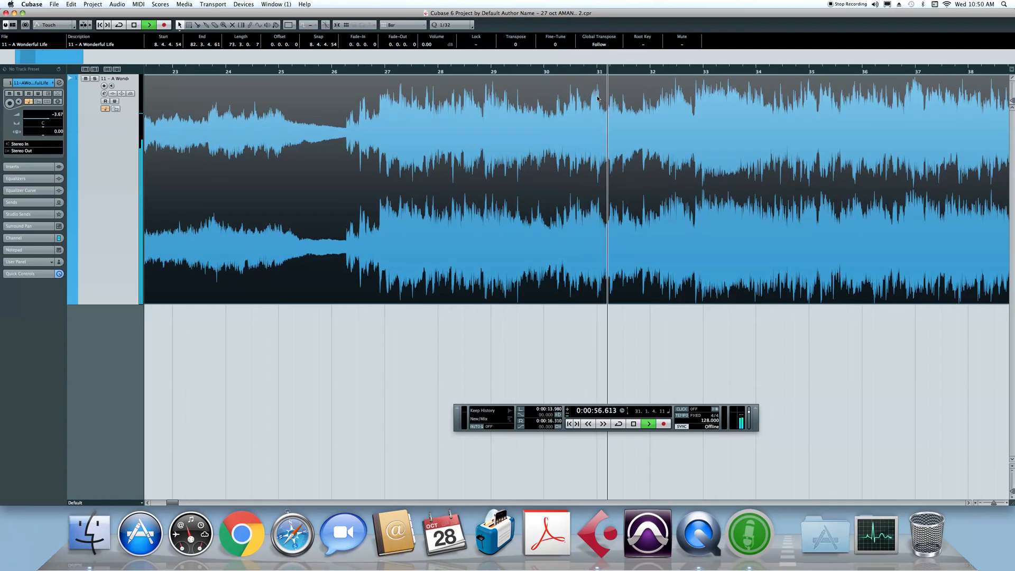
{"action": "key", "text": "space"}
Nudge the song event slightly so its strong beat lands on the start of bar 31.
{"action": "left_click", "coordinate": [599, 74]}
{"action": "key", "text": "h"}
{"action": "key", "text": "h"}
{"action": "key", "text": "h"}
{"action": "key", "text": "h"}
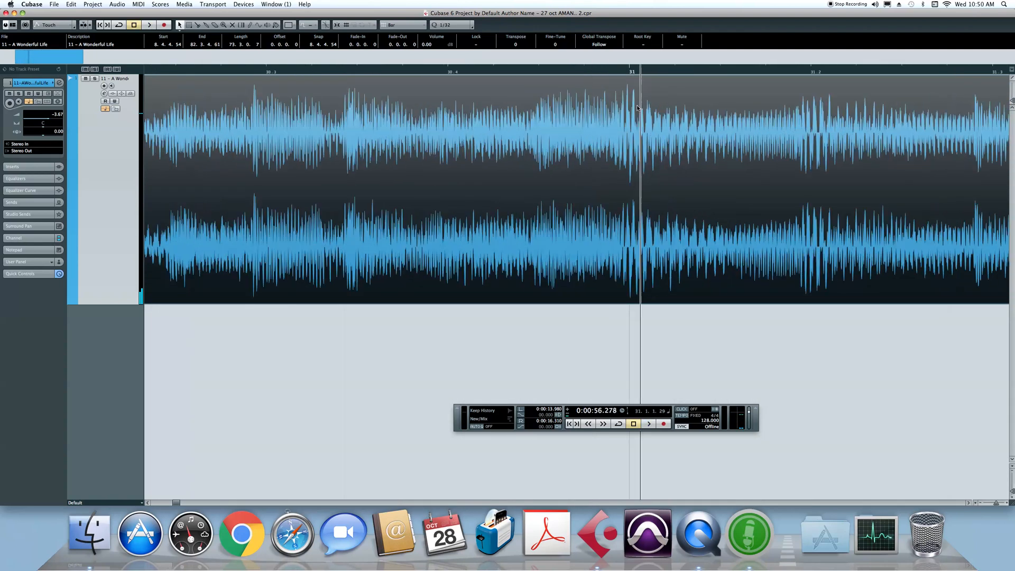
{"action": "left_click_drag", "start_coordinate": [644, 120], "coordinate": [649, 121]}
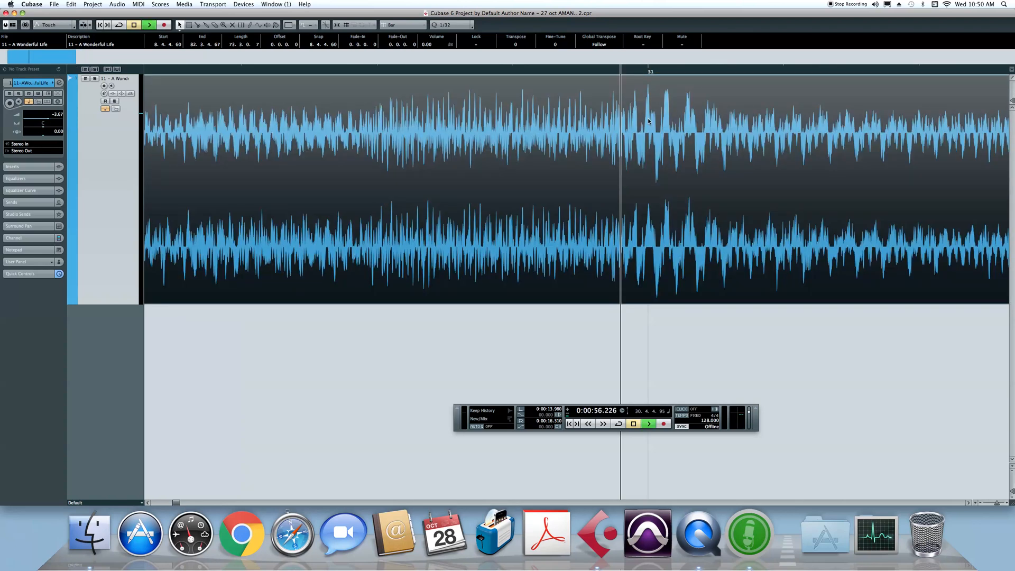
Play from just before bar 31 past bar 33 with the metronome click on, and switch the click off at the end.
{"action": "key", "text": "g"}
{"action": "key", "text": "c"}
{"action": "key", "text": "g"}
{"action": "key", "text": "g"}
{"action": "key", "text": "g"}
{"action": "key", "text": "g"}
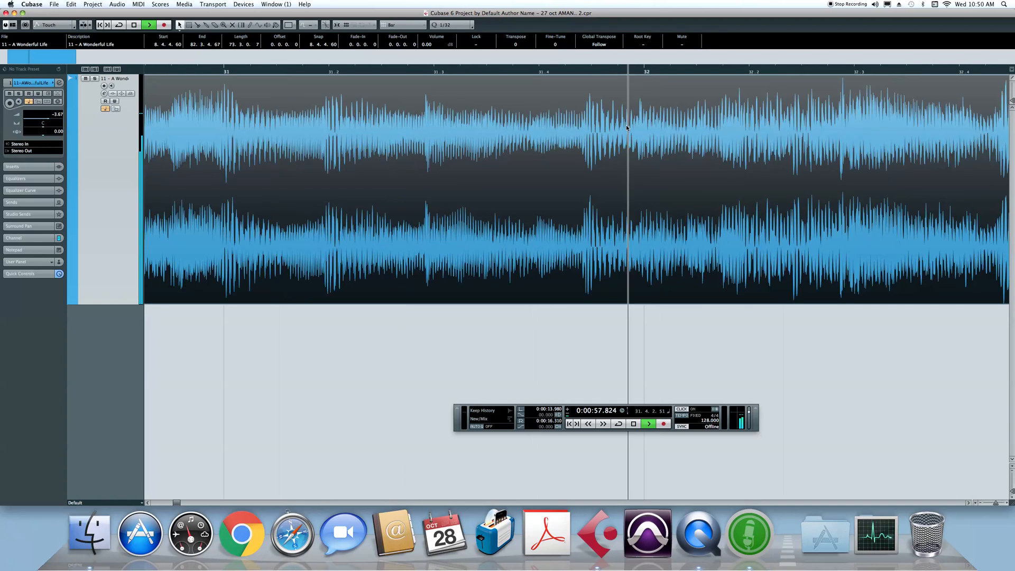
{"action": "key", "text": "g"}
{"action": "key", "text": "g"}
{"action": "key", "text": "g"}
{"action": "key", "text": "g"}
{"action": "key", "text": "g"}
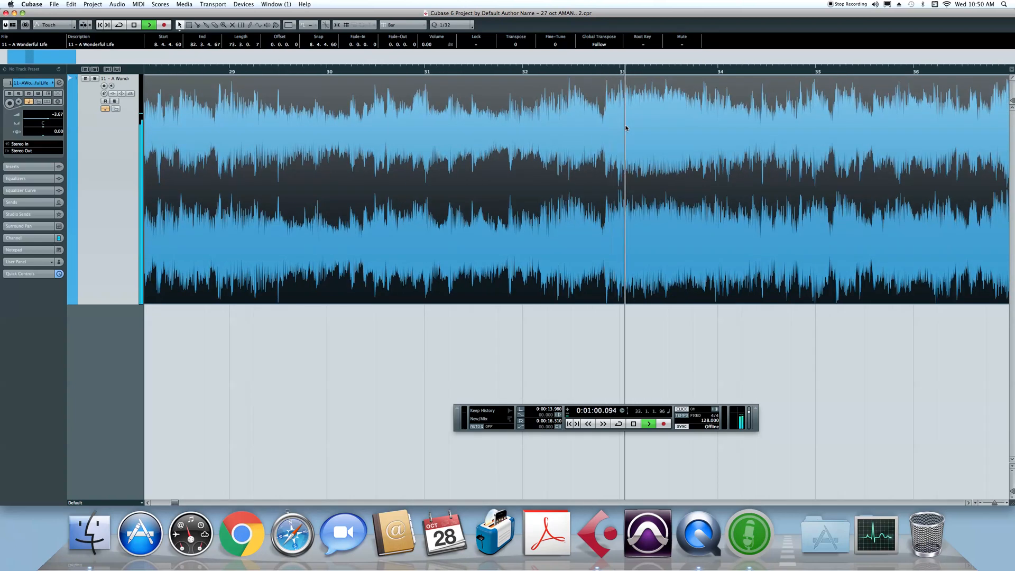
{"action": "key", "text": "g"}
{"action": "key", "text": "g"}
{"action": "key", "text": "g"}
{"action": "key", "text": "g"}
{"action": "key", "text": "g"}
{"action": "key", "text": "g"}
{"action": "key", "text": "c"}
Play the break leading into the loud entry near bar 44, and replay it from about bar 42.
{"action": "left_click_drag", "start_coordinate": [693, 74], "coordinate": [693, 115]}
{"action": "key", "text": "h"}
{"action": "key", "text": "h"}
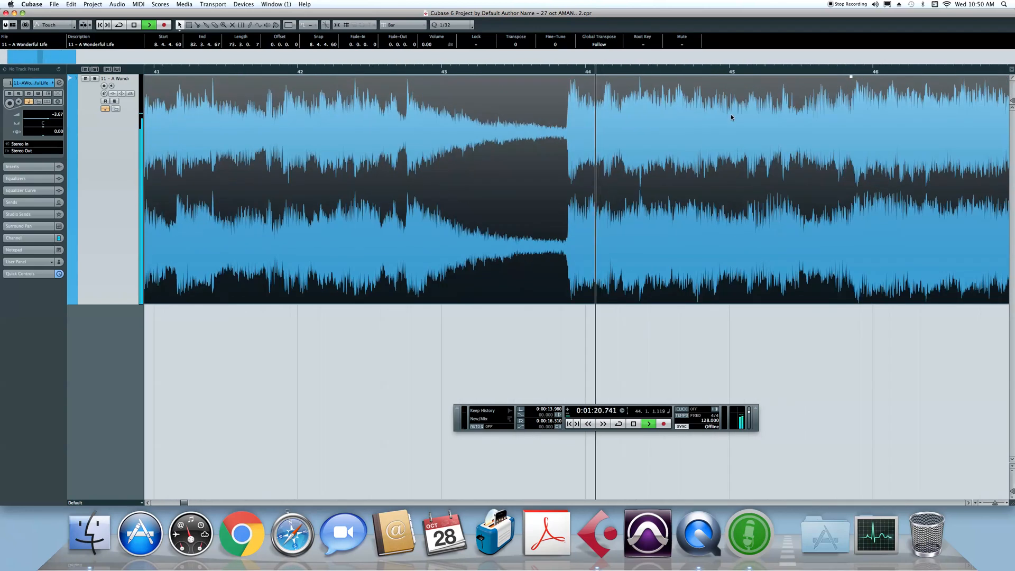
{"action": "left_click_drag", "start_coordinate": [443, 72], "coordinate": [283, 79]}
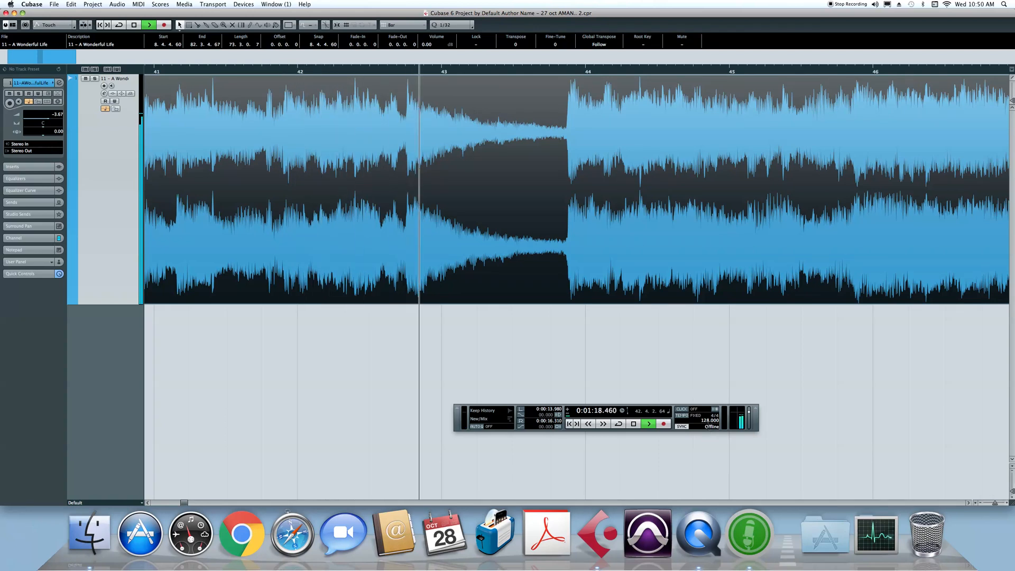
Set the project tempo to 130 and shift the song event so a strong beat lands on bar 43.
{"action": "key", "text": "space"}
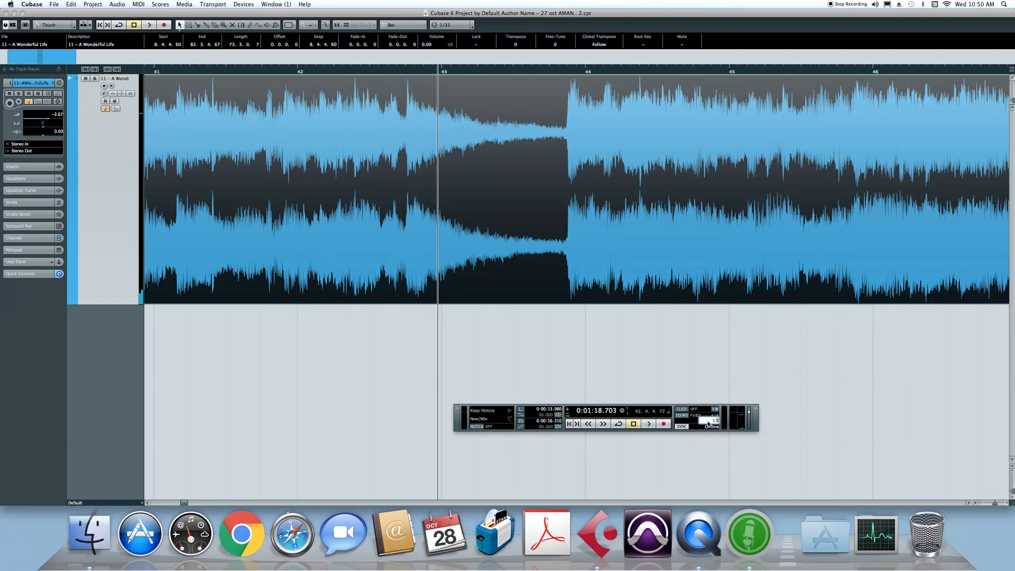
{"action": "type", "text": "0"}
{"action": "key", "text": "Return"}
{"action": "left_click_drag", "start_coordinate": [326, 117], "coordinate": [348, 136]}
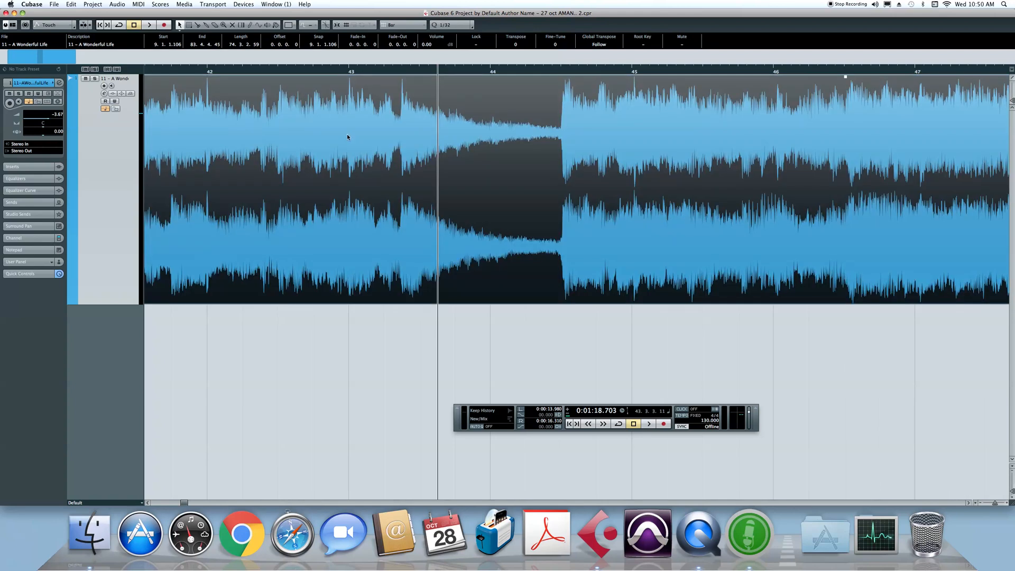
Play the song from just before bar 42 to past bar 46 to compare its beats with the grid.
{"action": "left_click_drag", "start_coordinate": [209, 73], "coordinate": [283, 91]}
{"action": "key", "text": "space"}
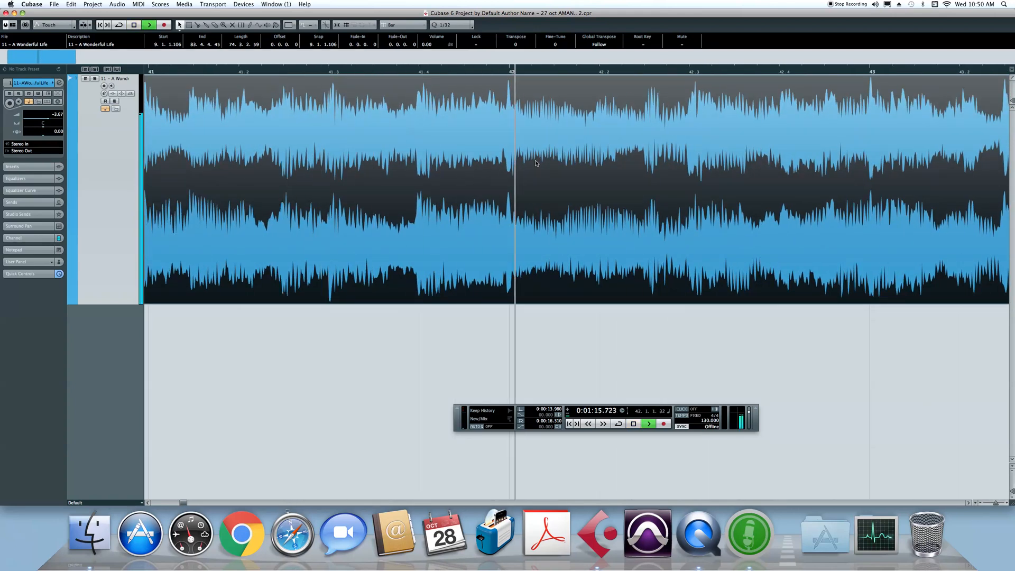
{"action": "key", "text": "g"}
{"action": "key", "text": "g"}
{"action": "key", "text": "g"}
{"action": "key", "text": "g"}
{"action": "key", "text": "g"}
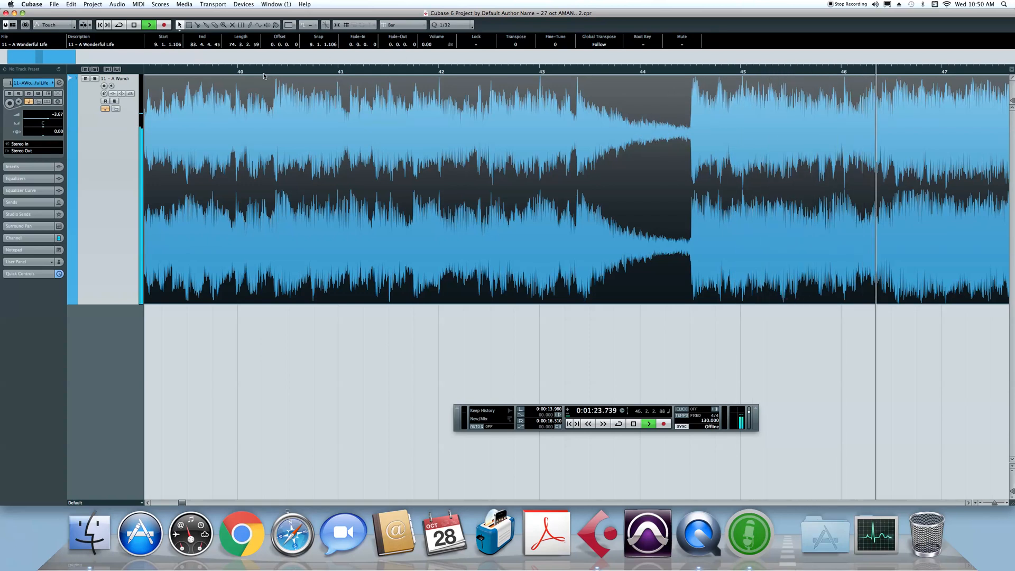
Replay the passage between bars 40 and 43 several times to locate the first beat of the bar.
{"action": "left_click", "coordinate": [382, 71]}
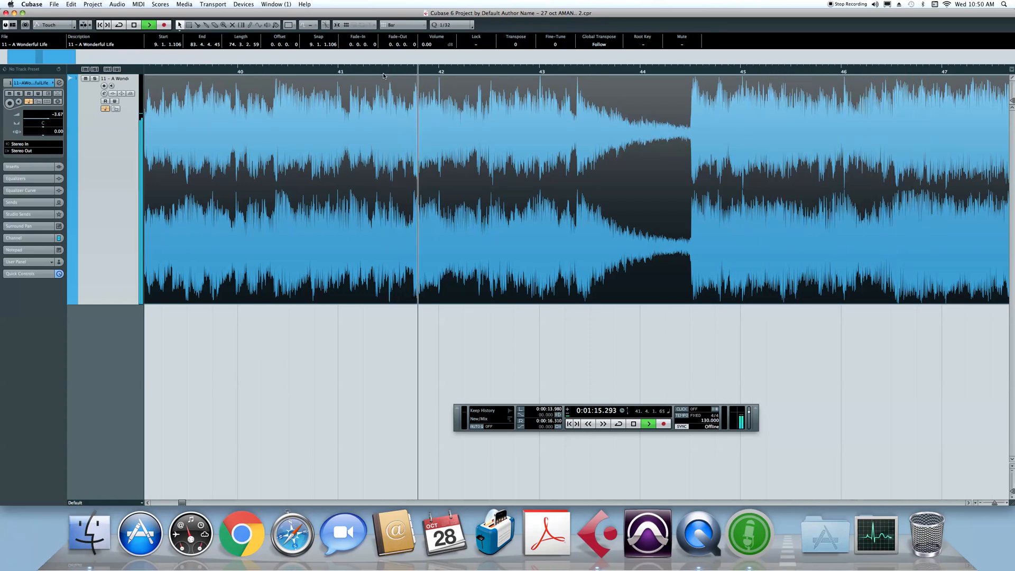
{"action": "left_click", "coordinate": [297, 71]}
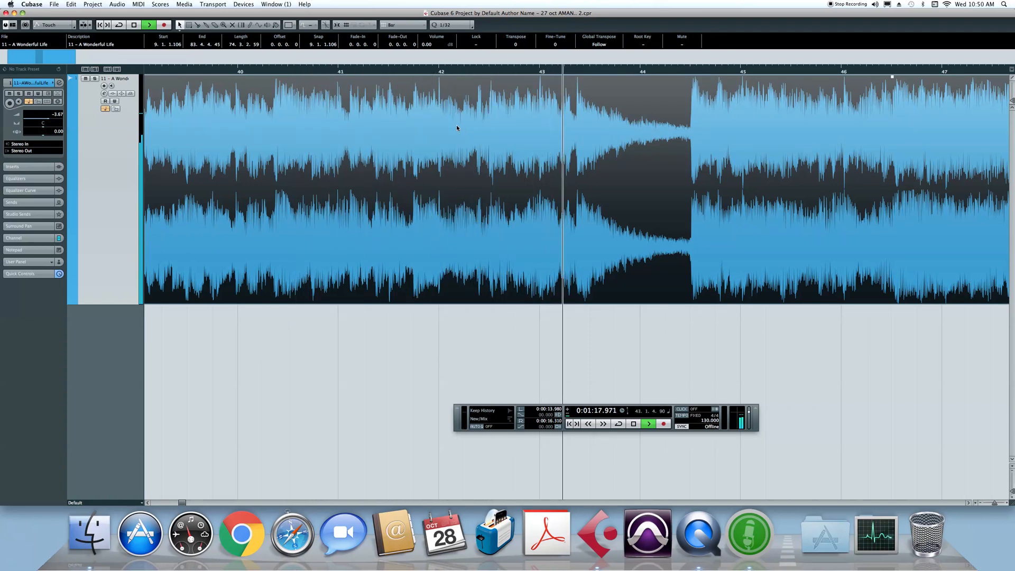
{"action": "left_click", "coordinate": [301, 73]}
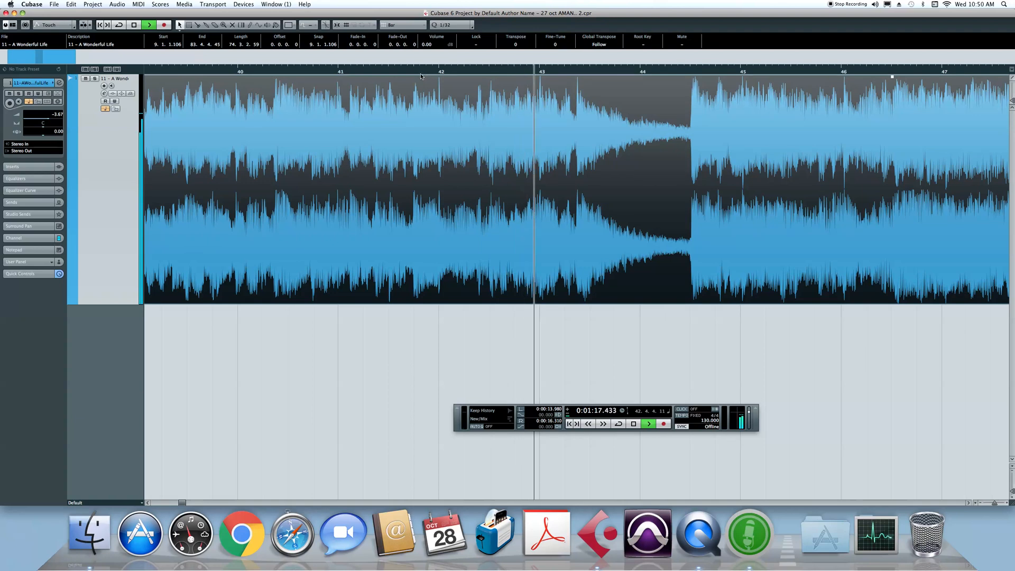
{"action": "left_click_drag", "start_coordinate": [415, 72], "coordinate": [415, 83]}
{"action": "key", "text": "space"}
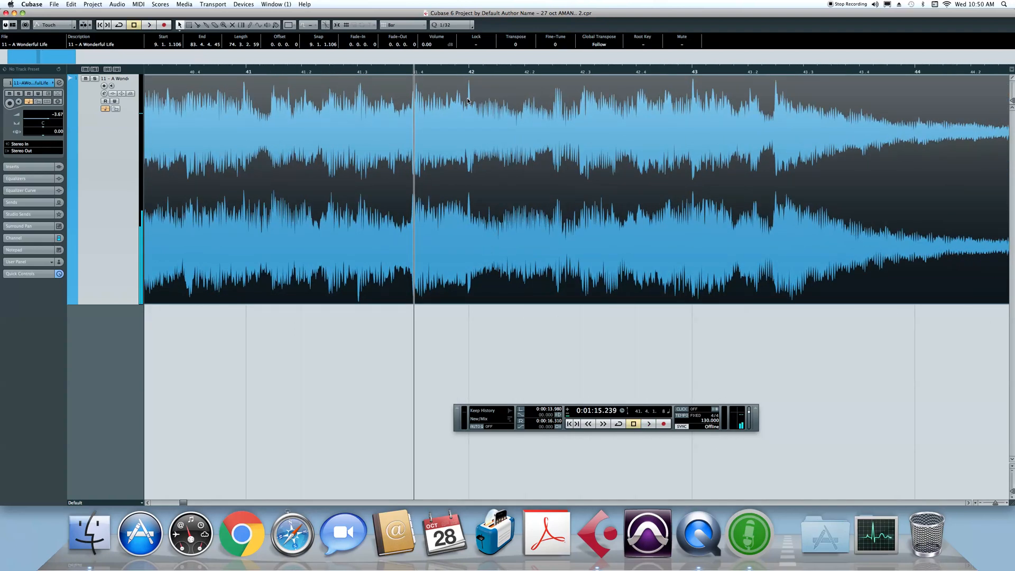
{"action": "key", "text": "space"}
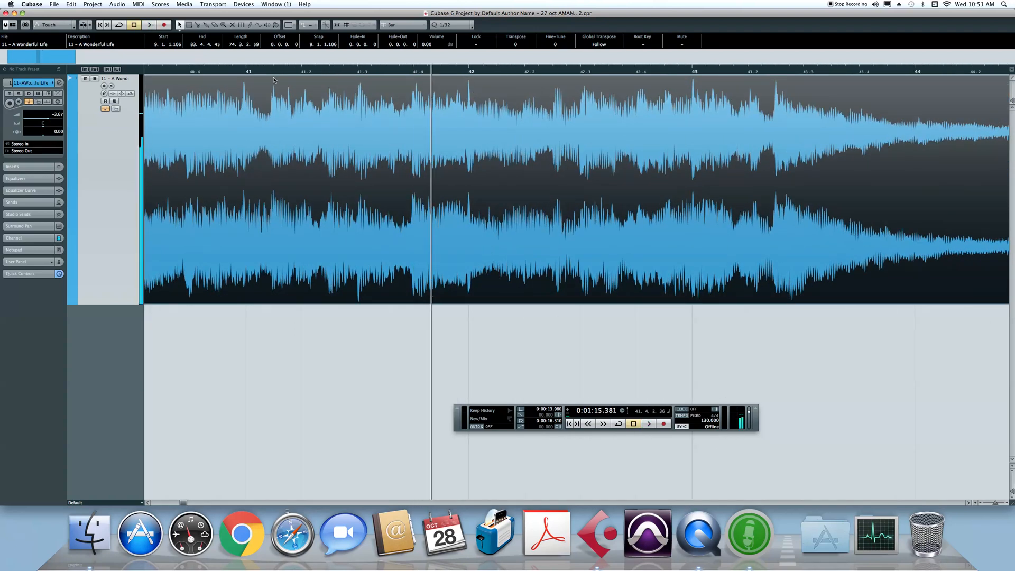
{"action": "left_click", "coordinate": [278, 74]}
{"action": "key", "text": "space"}
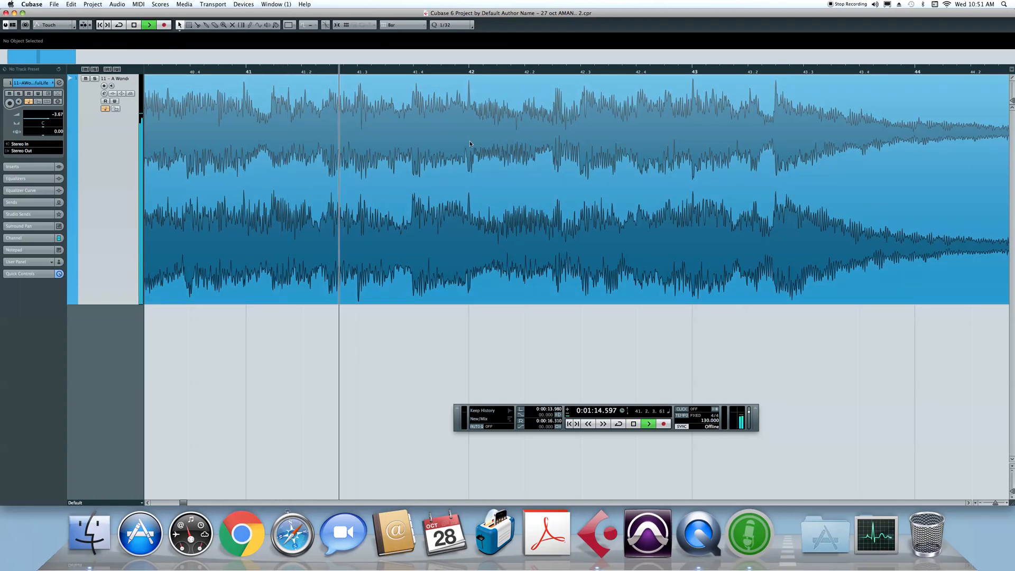
{"action": "left_click", "coordinate": [273, 71]}
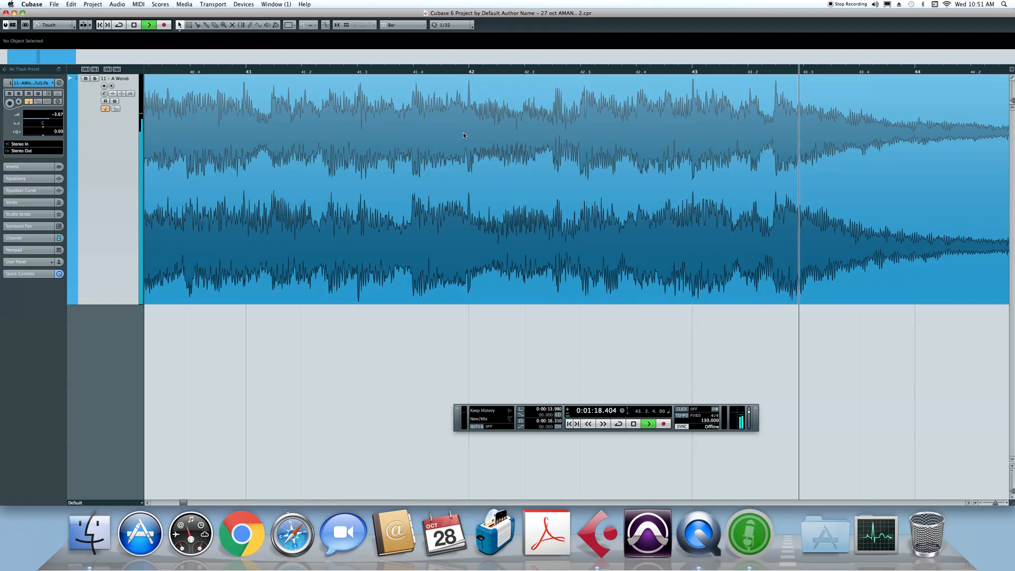
{"action": "key", "text": "space"}
Shift the song event until its strong beats line up with beat 3 and the start of bar 42.
{"action": "left_click_drag", "start_coordinate": [436, 88], "coordinate": [612, 110]}
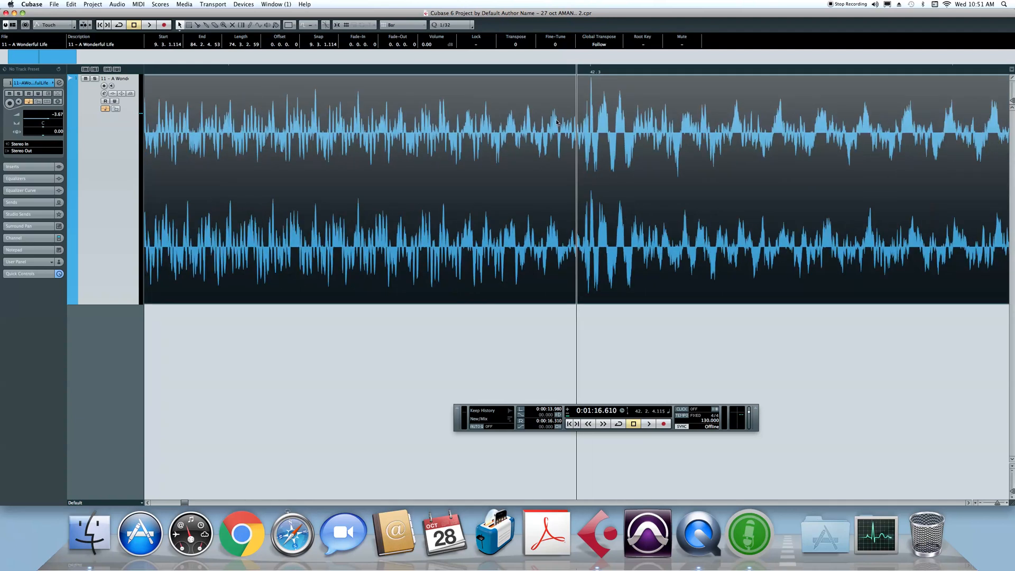
{"action": "key", "text": "g"}
{"action": "key", "text": "g"}
{"action": "key", "text": "g"}
{"action": "key", "text": "g"}
{"action": "key", "text": "g"}
{"action": "key", "text": "g"}
{"action": "key", "text": "g"}
{"action": "key", "text": "g"}
{"action": "key", "text": "g"}
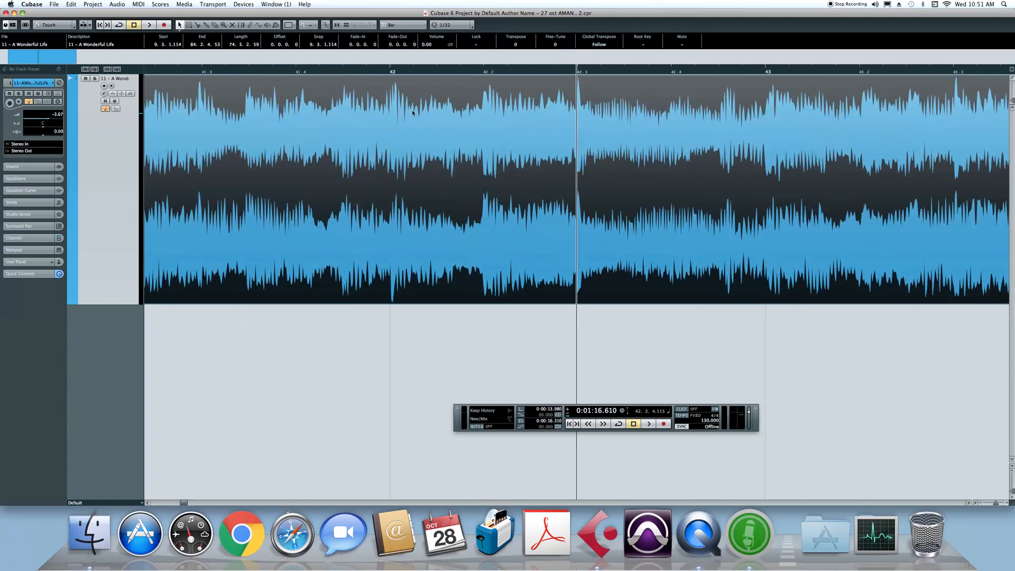
{"action": "left_click_drag", "start_coordinate": [446, 72], "coordinate": [470, 111]}
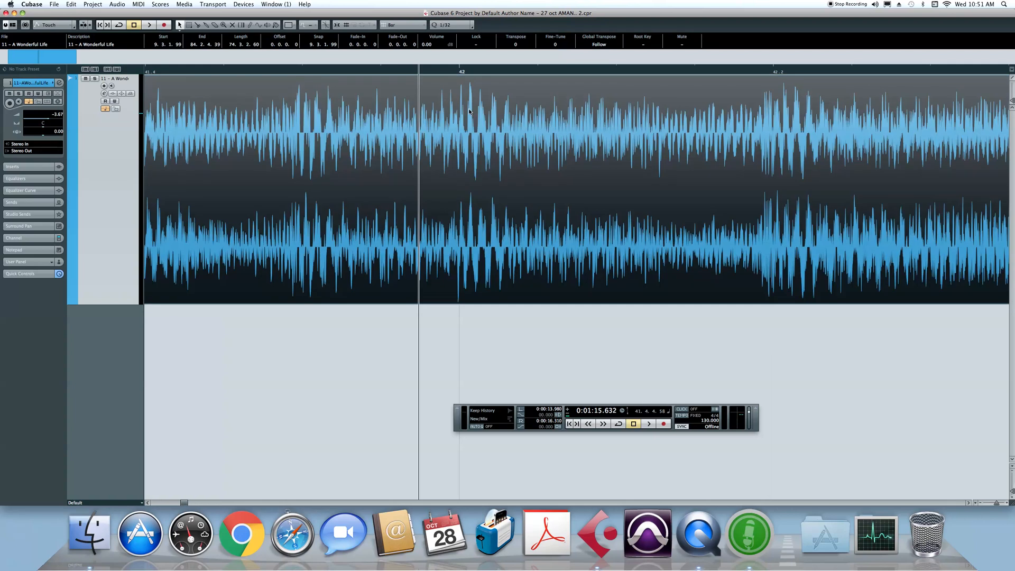
Examine how the section changes across the whole song line up with the bar lines.
{"action": "key", "text": "g"}
{"action": "key", "text": "g"}
{"action": "key", "text": "g"}
{"action": "key", "text": "g"}
{"action": "key", "text": "g"}
{"action": "key", "text": "g"}
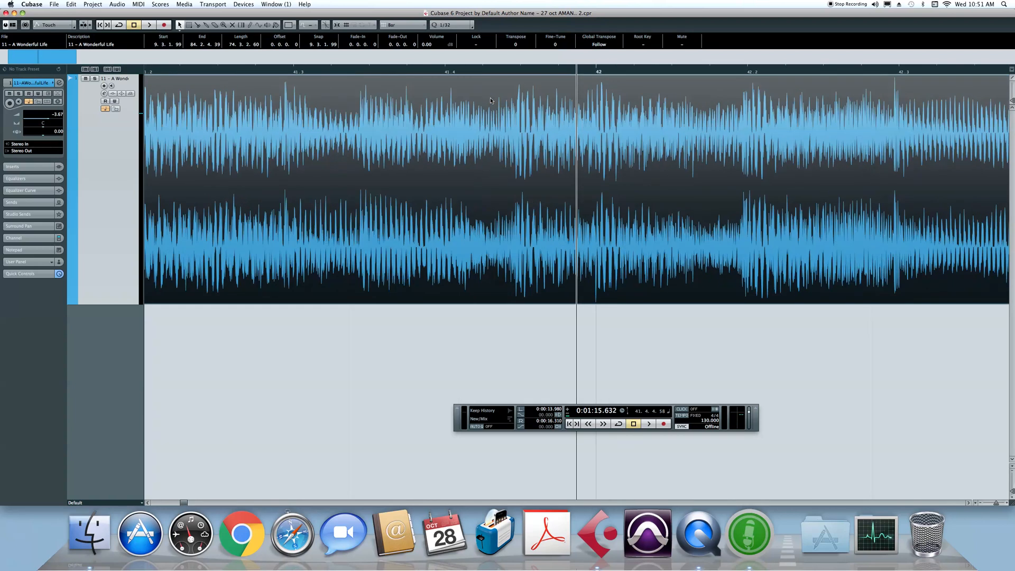
{"action": "key", "text": "g"}
{"action": "key", "text": "g"}
{"action": "key", "text": "g"}
{"action": "key", "text": "g"}
{"action": "key", "text": "g"}
{"action": "key", "text": "g"}
{"action": "key", "text": "g"}
{"action": "key", "text": "g"}
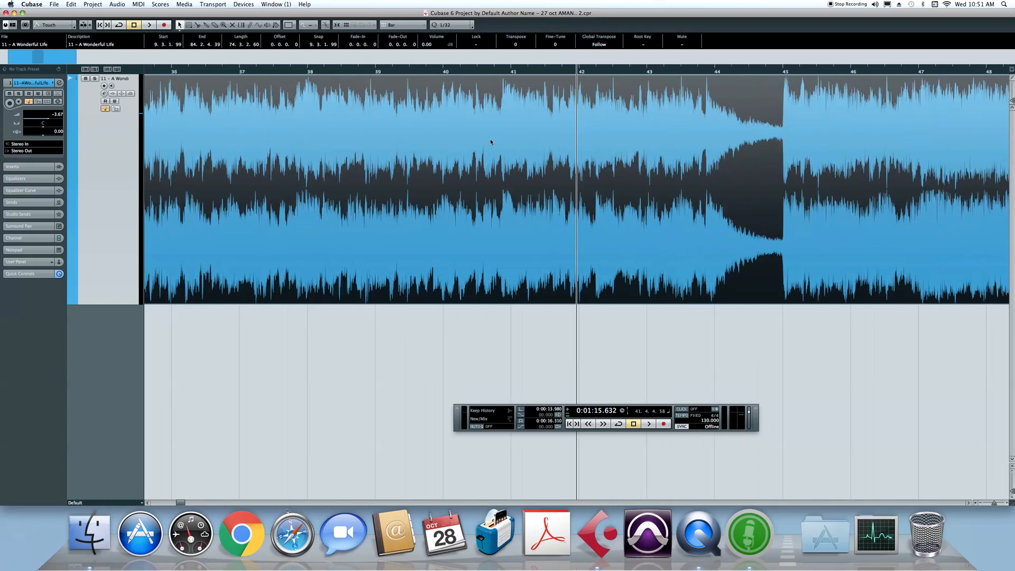
{"action": "key", "text": "g"}
{"action": "key", "text": "g"}
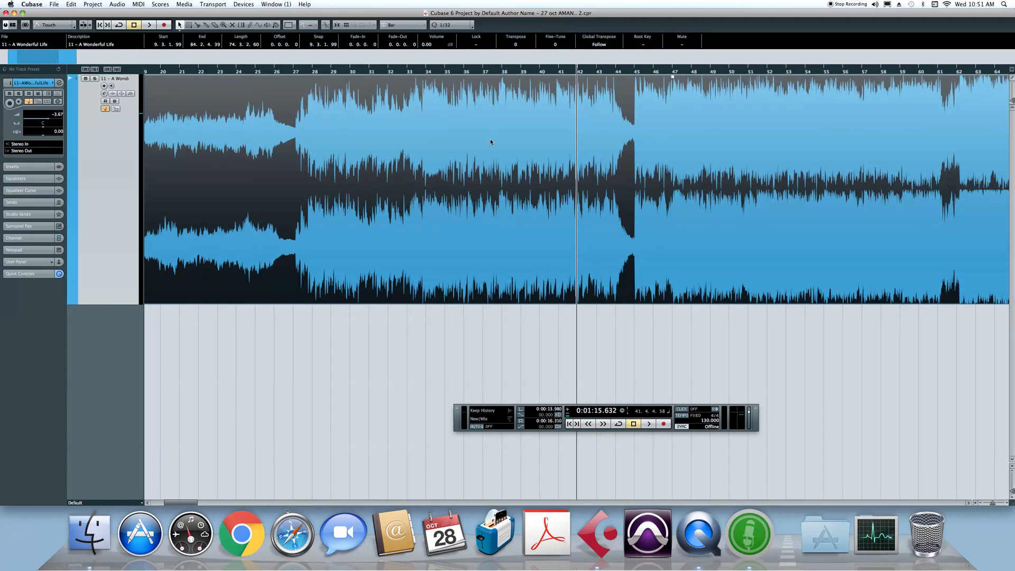
{"action": "key", "text": "g"}
{"action": "key", "text": "g"}
{"action": "key", "text": "g"}
{"action": "key", "text": "g"}
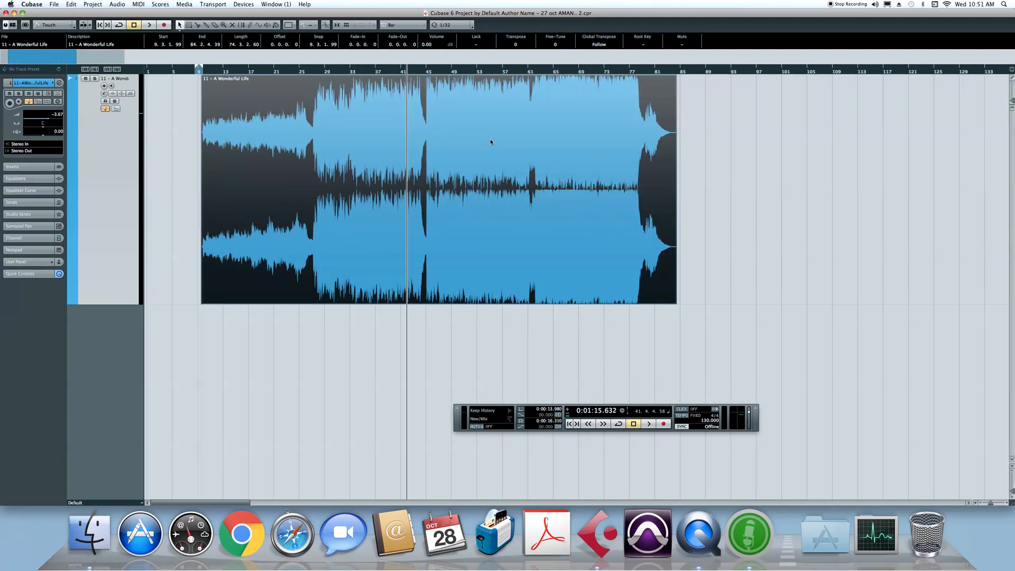
{"action": "key", "text": "h"}
{"action": "key", "text": "h"}
{"action": "key", "text": "h"}
{"action": "key", "text": "h"}
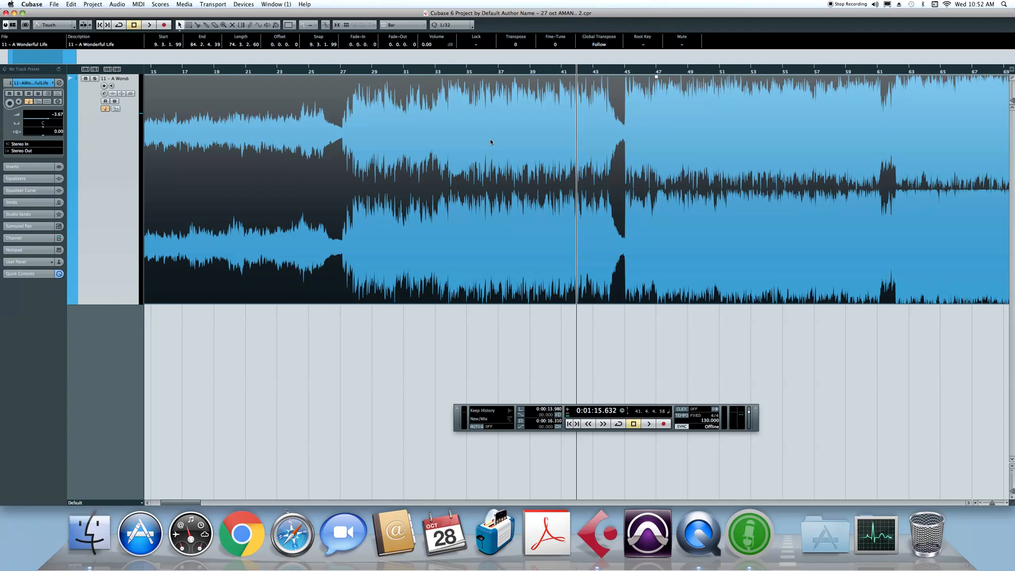
Place the playhead at the first loud section near bars 27 and 28 to compare its length with the grid.
{"action": "left_click_drag", "start_coordinate": [357, 74], "coordinate": [346, 85]}
{"action": "key", "text": "g"}
{"action": "key", "text": "g"}
{"action": "key", "text": "g"}
{"action": "key", "text": "g"}
{"action": "key", "text": "g"}
{"action": "key", "text": "g"}
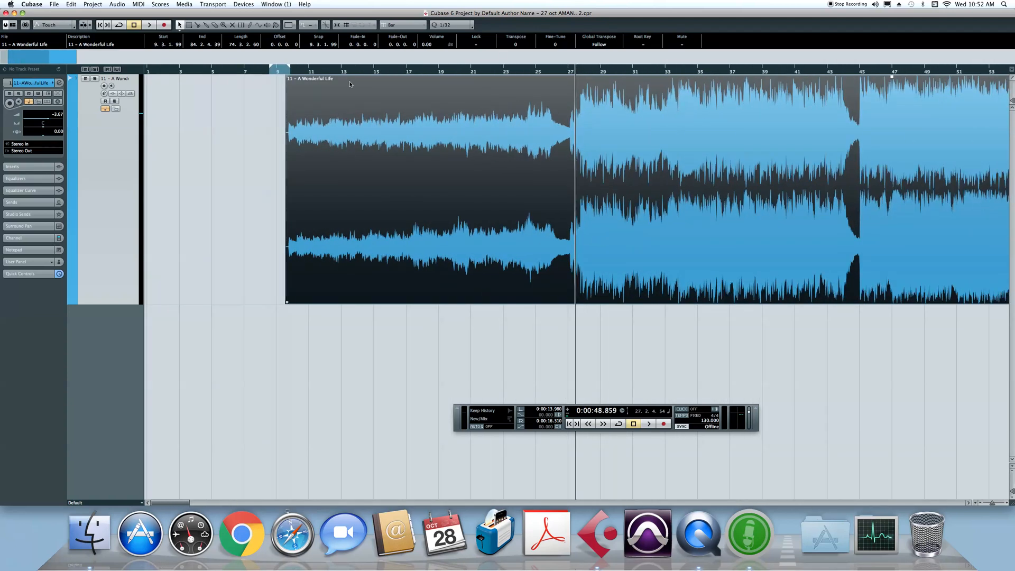
{"action": "left_click_drag", "start_coordinate": [663, 80], "coordinate": [595, 86]}
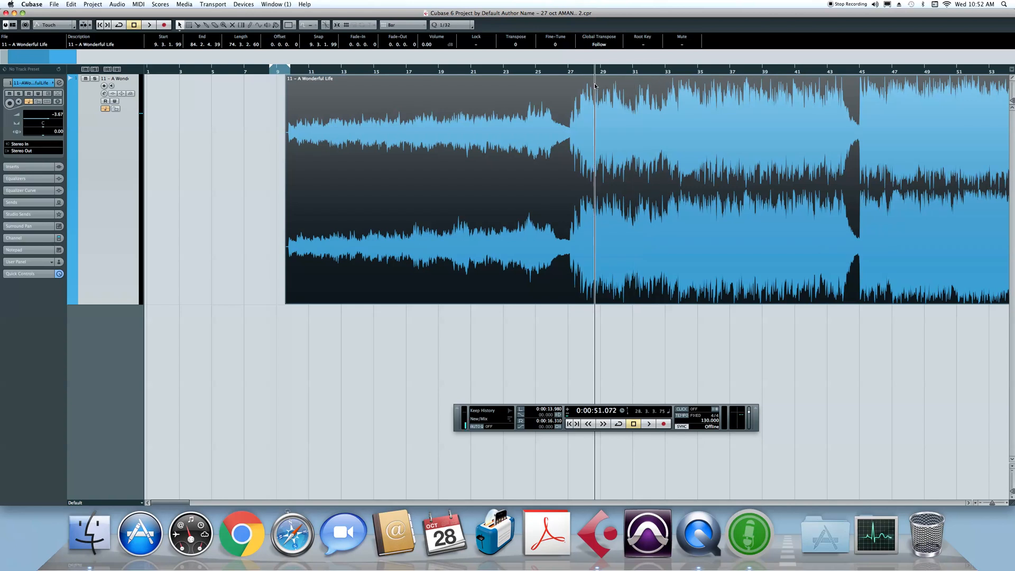
Play from about bar 35 with the metronome click on, and replay from about bar 31.
{"action": "left_click_drag", "start_coordinate": [839, 74], "coordinate": [446, 102]}
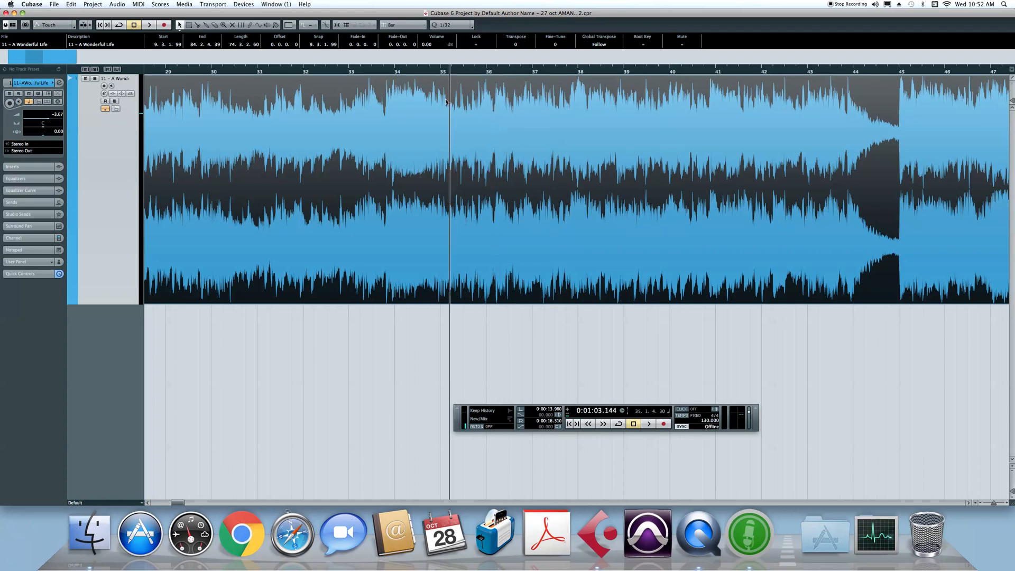
{"action": "key", "text": "space"}
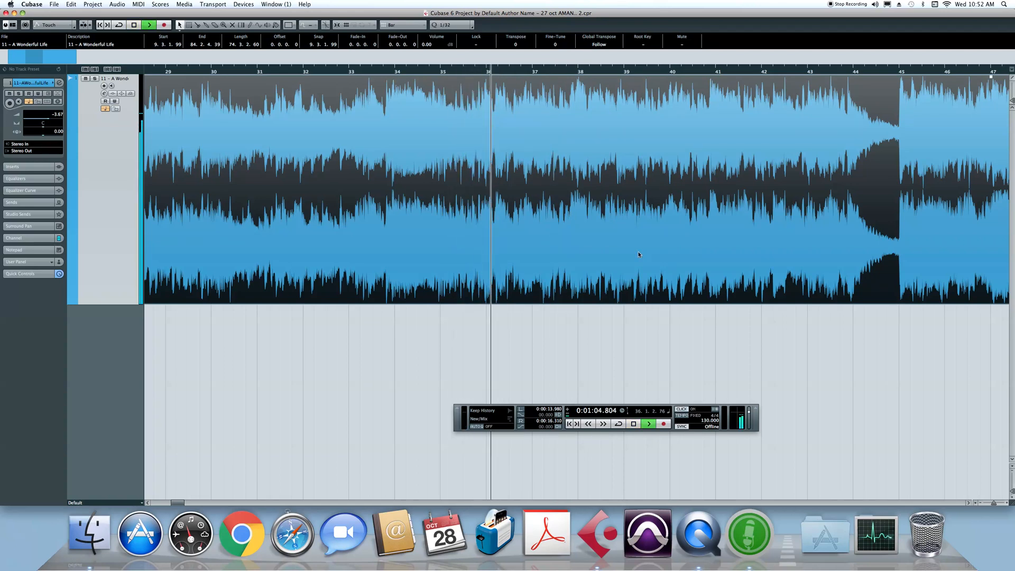
{"action": "left_click", "coordinate": [273, 72]}
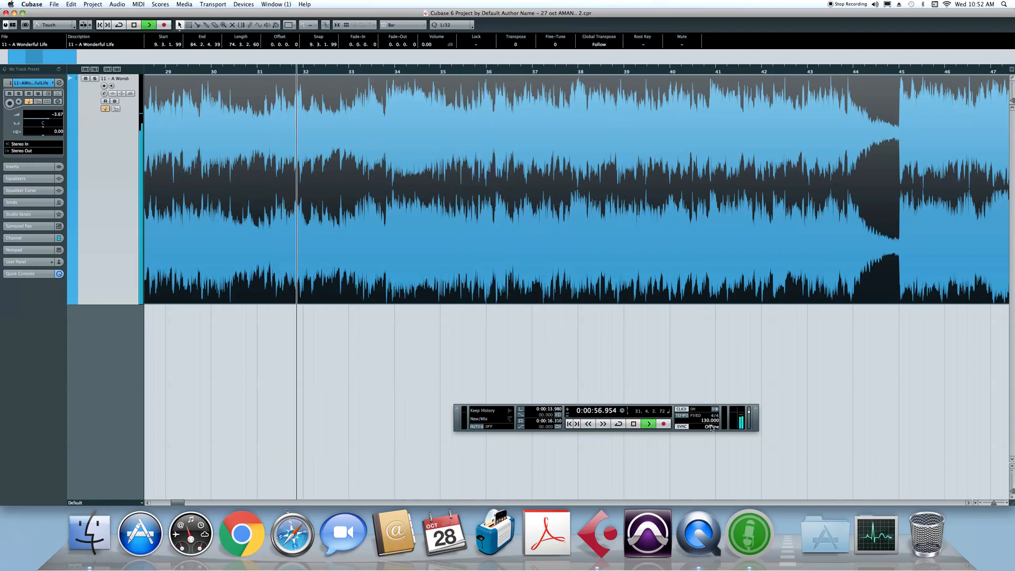
Set the project tempo back to 128 and turn off the metronome click.
{"action": "scroll", "coordinate": [712, 421], "scroll_direction": "down", "scroll_amount": 2}
{"action": "key", "text": "c"}
{"action": "key", "text": "g"}
Play short bursts of the first loud section's start around bar 27 beat 3 in a close-up view.
{"action": "left_click", "coordinate": [335, 72]}
{"action": "key", "text": "h"}
{"action": "key", "text": "h"}
{"action": "key", "text": "h"}
{"action": "key", "text": "h"}
{"action": "key", "text": "h"}
{"action": "key", "text": "h"}
{"action": "key", "text": "h"}
{"action": "key", "text": "space"}
{"action": "left_click_drag", "start_coordinate": [453, 73], "coordinate": [478, 169]}
{"action": "key", "text": "space"}
{"action": "key", "text": "space"}
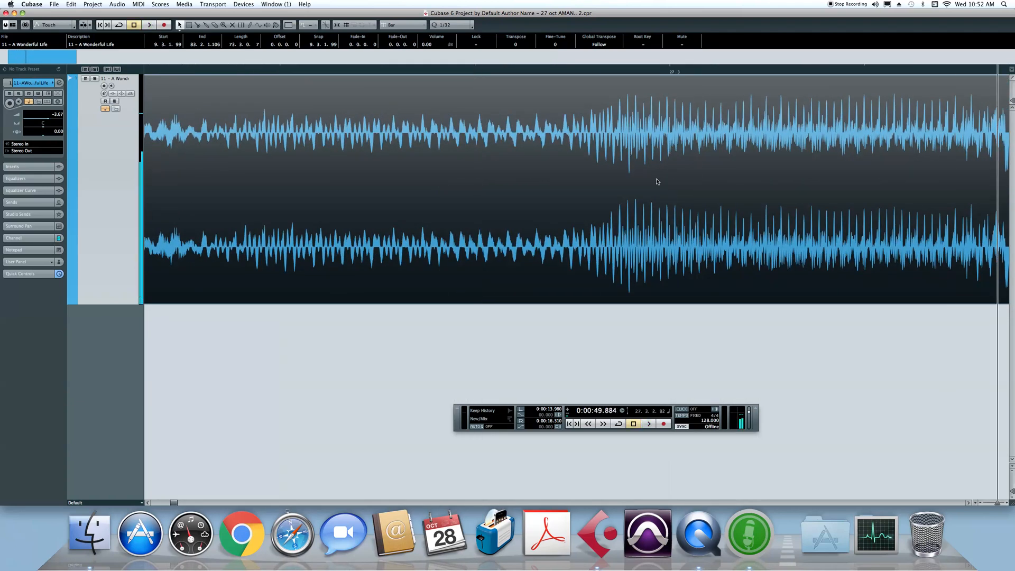
Replay the passage around bar 27 beat 3 and mark its strong beat with the playhead.
{"action": "key", "text": "g"}
{"action": "key", "text": "g"}
{"action": "key", "text": "space"}
{"action": "key", "text": "space"}
{"action": "left_click", "coordinate": [232, 70]}
{"action": "left_click", "coordinate": [212, 72]}
{"action": "key", "text": "g"}
{"action": "key", "text": "space"}
{"action": "key", "text": "space"}
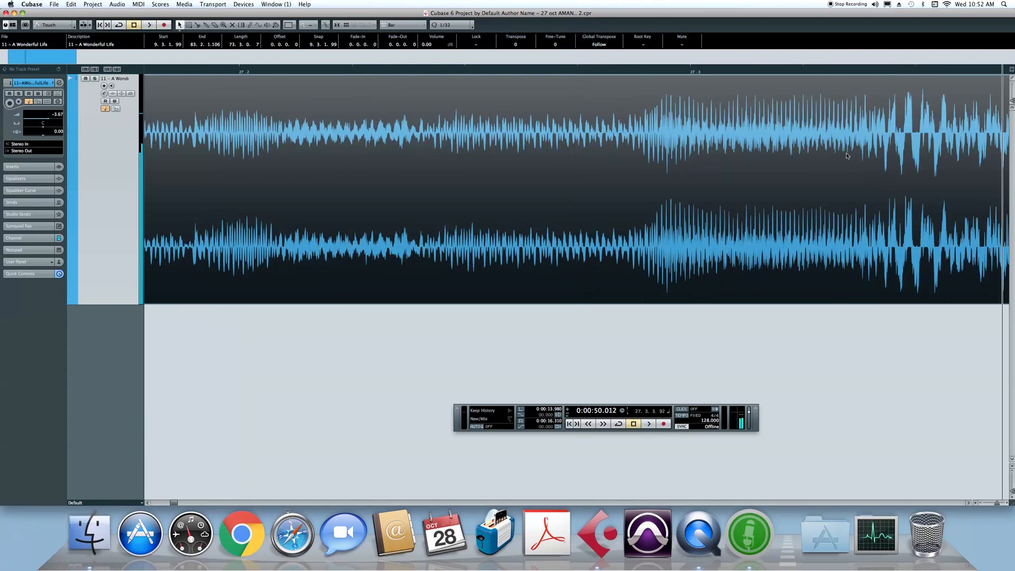
{"action": "mouse_move", "coordinate": [882, 70]}
{"action": "left_mouse_down"}
{"action": "mouse_move", "coordinate": [889, 137]}
{"action": "mouse_move", "coordinate": [884, 81]}
{"action": "left_mouse_up"}
{"action": "key", "text": "g"}
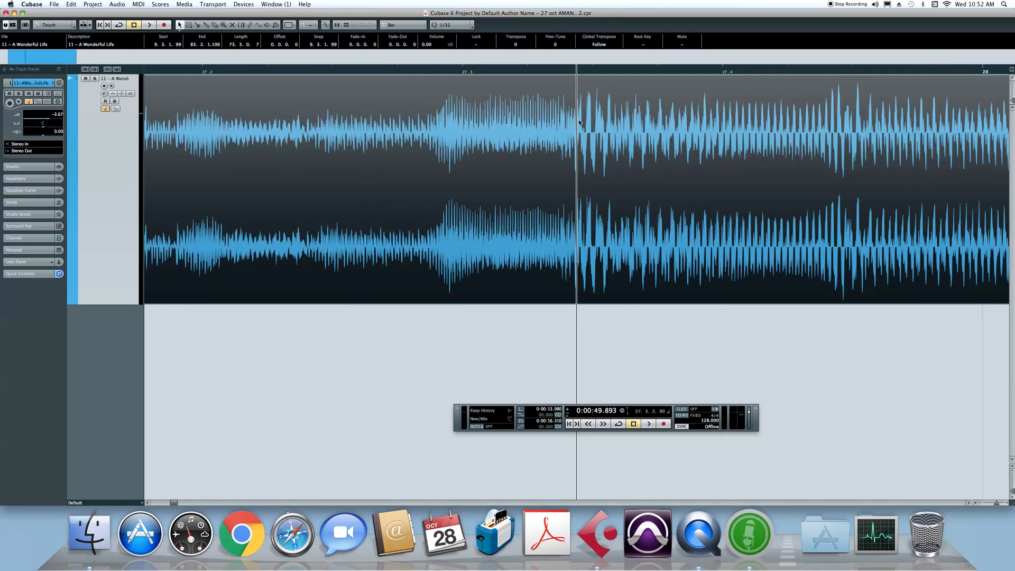
Move the song event so the marked strong beat lands on the start of bar 28, and play it with the click on.
{"action": "left_click_drag", "start_coordinate": [582, 123], "coordinate": [988, 108]}
{"action": "left_click_drag", "start_coordinate": [987, 70], "coordinate": [939, 83]}
{"action": "left_click_drag", "start_coordinate": [896, 121], "coordinate": [840, 120]}
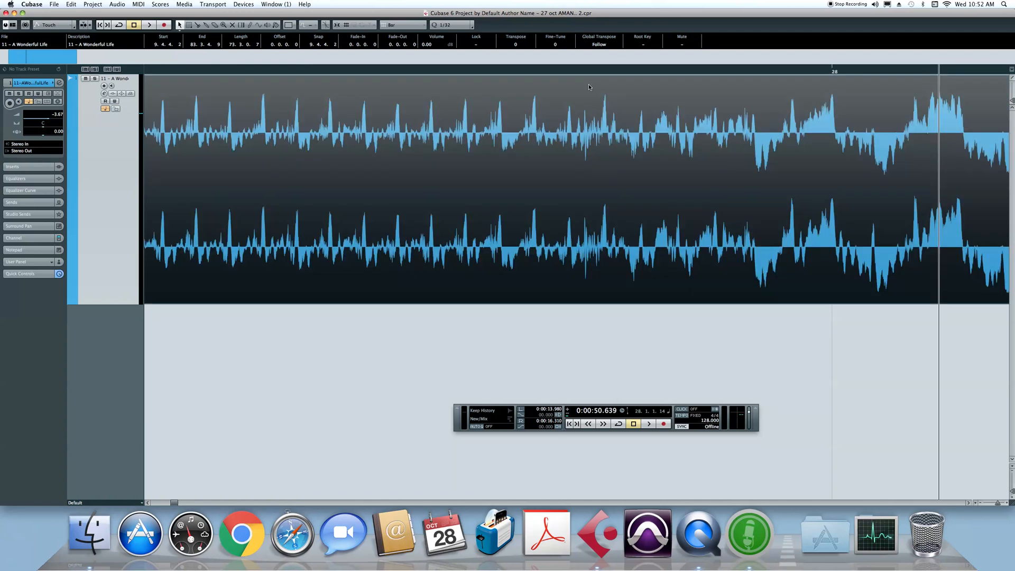
{"action": "key", "text": "space"}
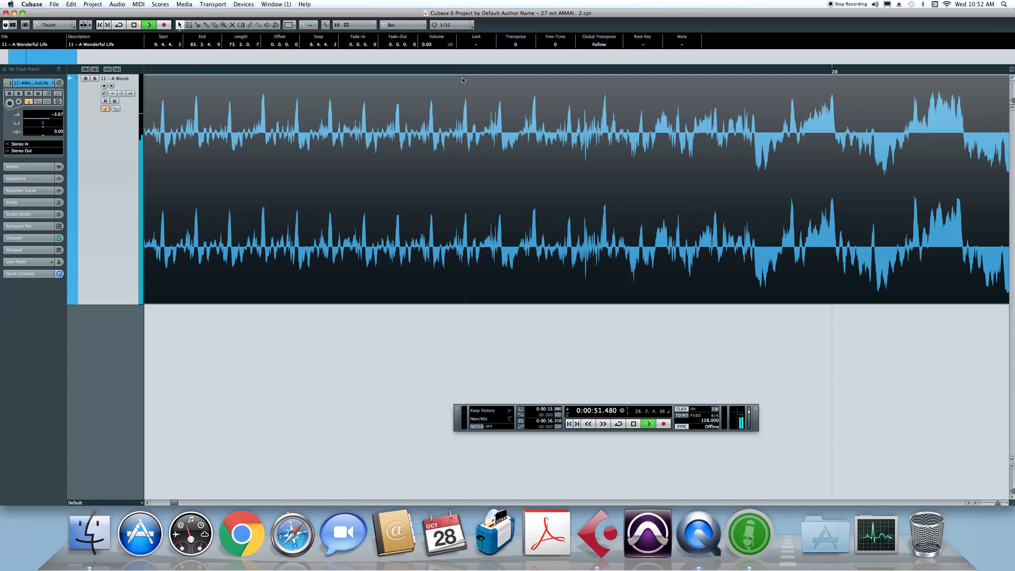
Nudge the song event slightly so the early peak of the loud section sits on bar 28, and play it with the click on.
{"action": "key", "text": "g"}
{"action": "key", "text": "g"}
{"action": "key", "text": "g"}
{"action": "key", "text": "g"}
{"action": "key", "text": "g"}
{"action": "key", "text": "g"}
{"action": "key", "text": "g"}
{"action": "key", "text": "g"}
{"action": "key", "text": "g"}
{"action": "key", "text": "g"}
{"action": "key", "text": "g"}
{"action": "key", "text": "g"}
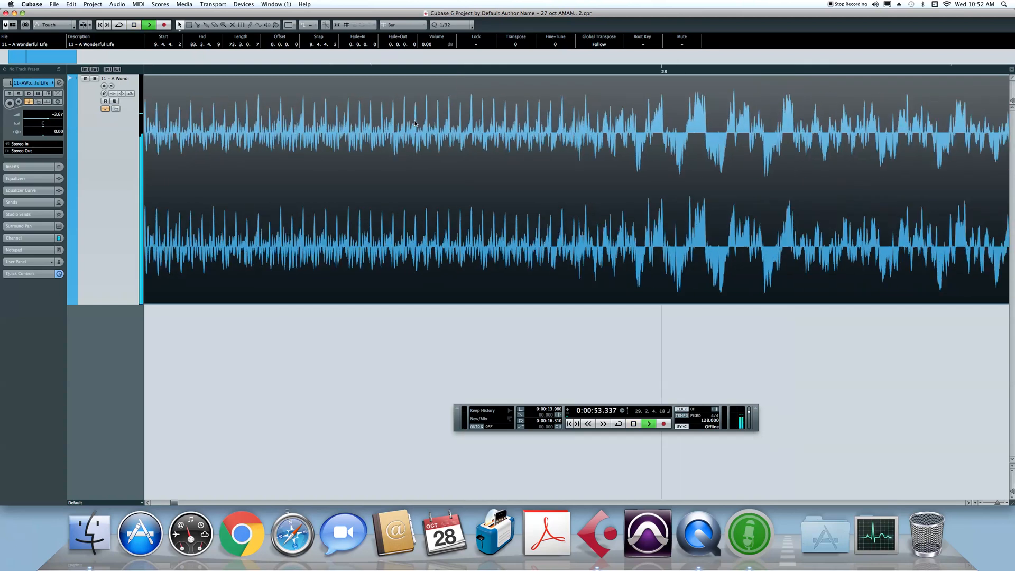
{"action": "key", "text": "g"}
{"action": "key", "text": "g"}
{"action": "key", "text": "g"}
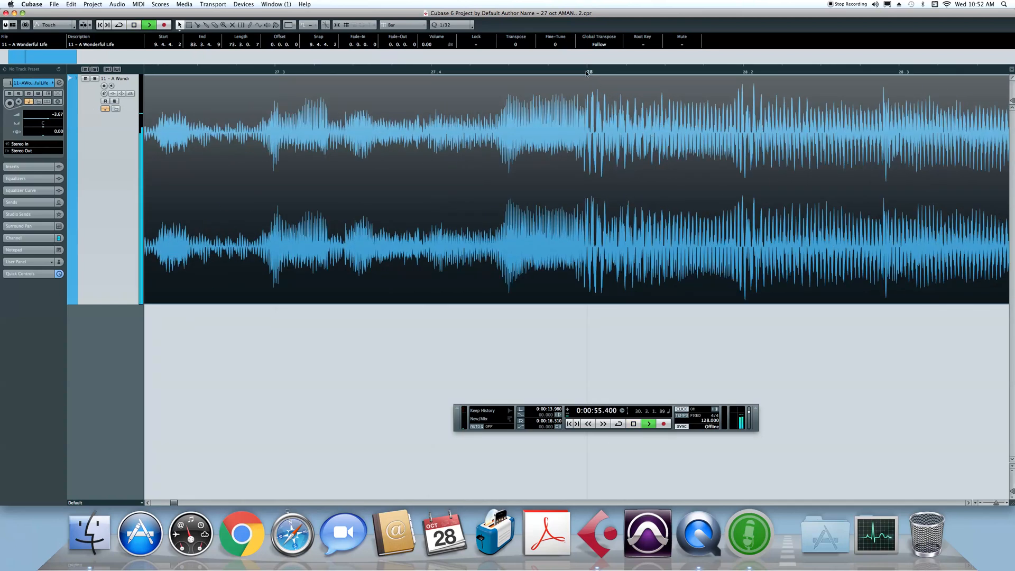
{"action": "key", "text": "h"}
{"action": "key", "text": "h"}
{"action": "key", "text": "h"}
{"action": "key", "text": "h"}
{"action": "key", "text": "h"}
{"action": "key", "text": "h"}
{"action": "key", "text": "h"}
{"action": "key", "text": "h"}
{"action": "key", "text": "h"}
{"action": "key", "text": "h"}
{"action": "key", "text": "h"}
{"action": "key", "text": "h"}
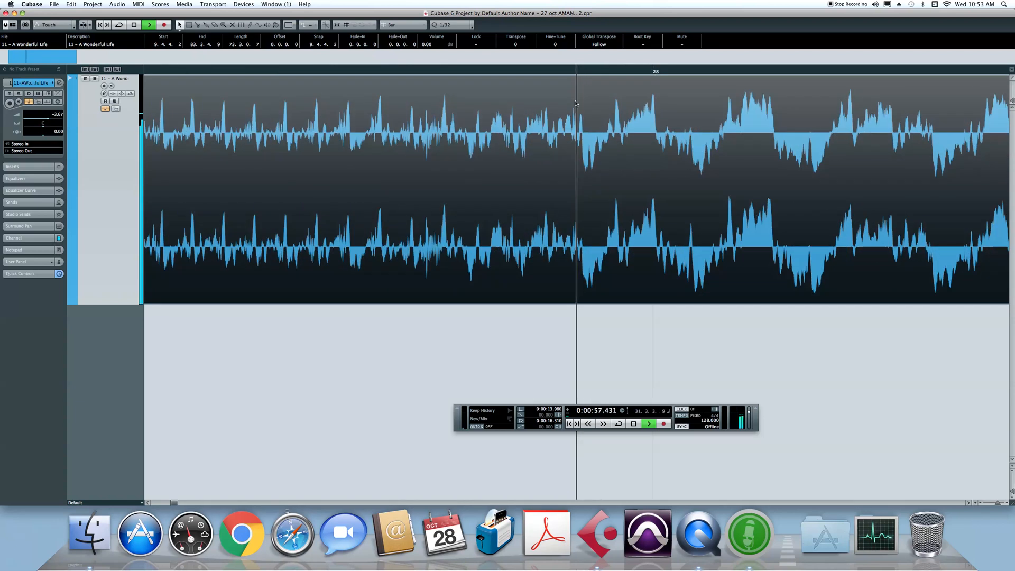
{"action": "key", "text": "space"}
{"action": "left_click_drag", "start_coordinate": [648, 113], "coordinate": [715, 111]}
{"action": "key", "text": "space"}
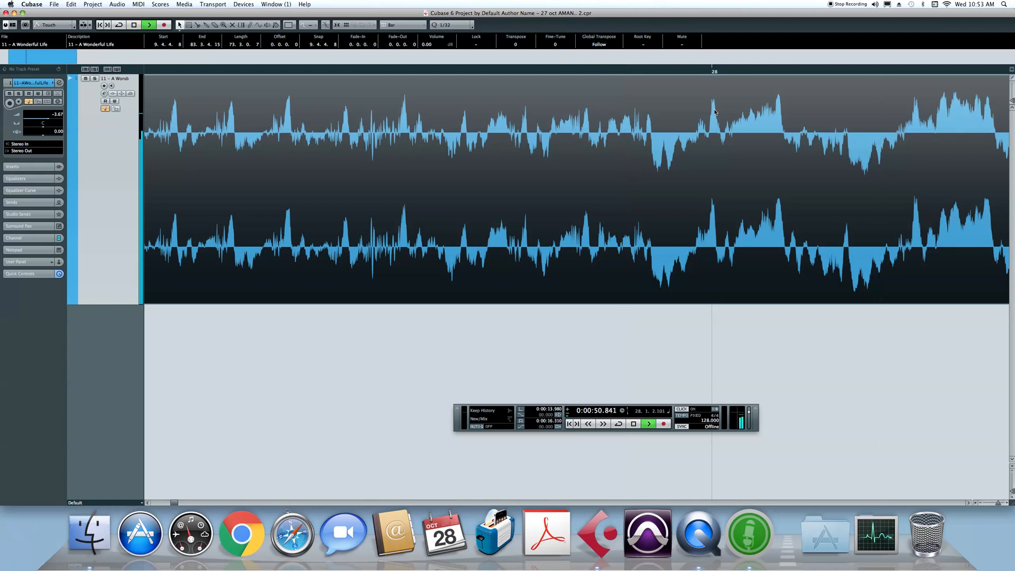
Play the song from its opening around bar 10 with the metronome click turned off.
{"action": "key", "text": "g"}
{"action": "key", "text": "g"}
{"action": "key", "text": "g"}
{"action": "key", "text": "g"}
{"action": "key", "text": "g"}
{"action": "key", "text": "g"}
{"action": "key", "text": "g"}
{"action": "key", "text": "g"}
{"action": "key", "text": "g"}
{"action": "key", "text": "g"}
{"action": "key", "text": "g"}
{"action": "key", "text": "g"}
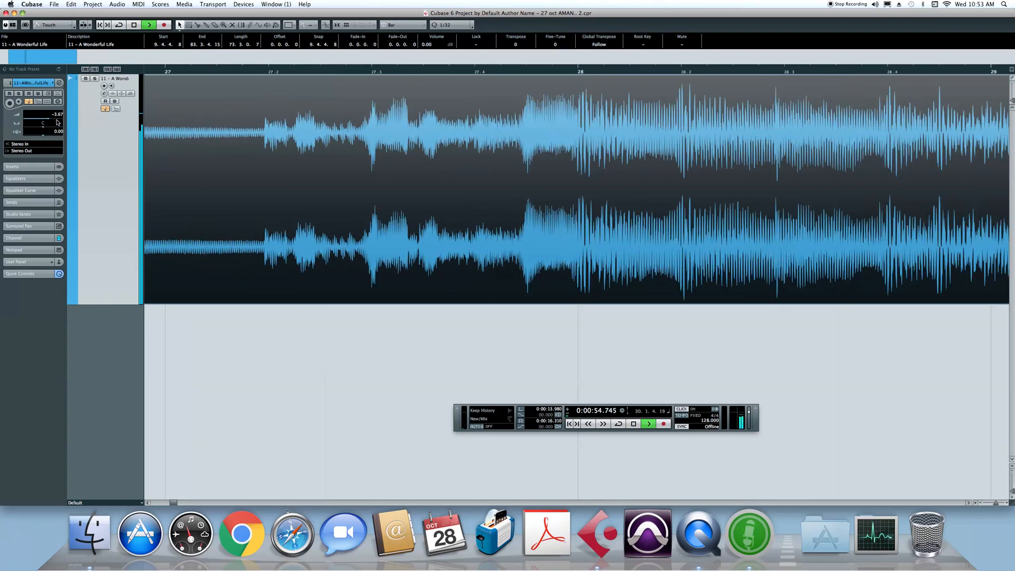
{"action": "key", "text": "g"}
{"action": "key", "text": "g"}
{"action": "key", "text": "g"}
{"action": "key", "text": "g"}
{"action": "key", "text": "g"}
{"action": "key", "text": "g"}
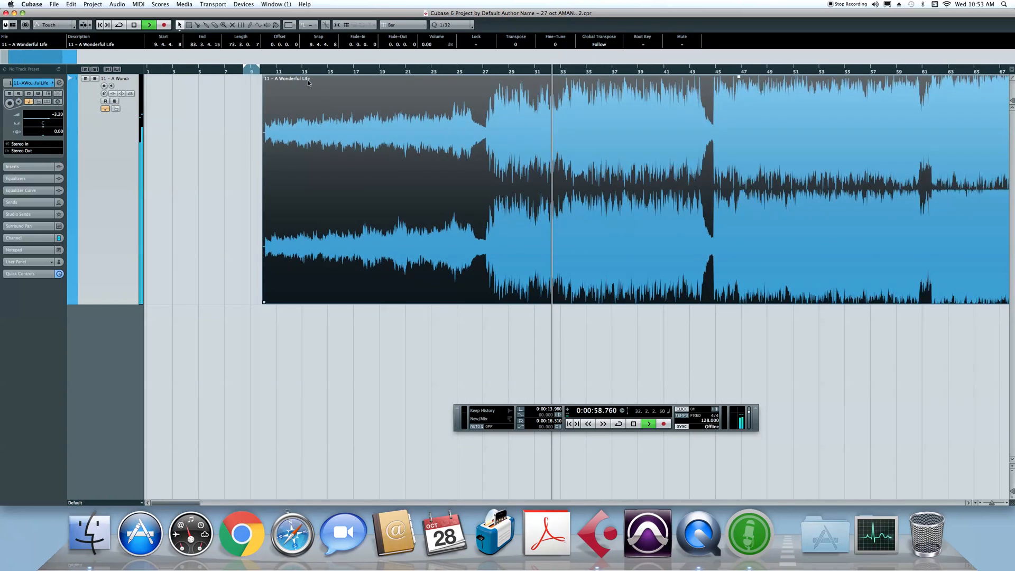
{"action": "left_click_drag", "start_coordinate": [258, 69], "coordinate": [257, 91]}
{"action": "key", "text": "c"}
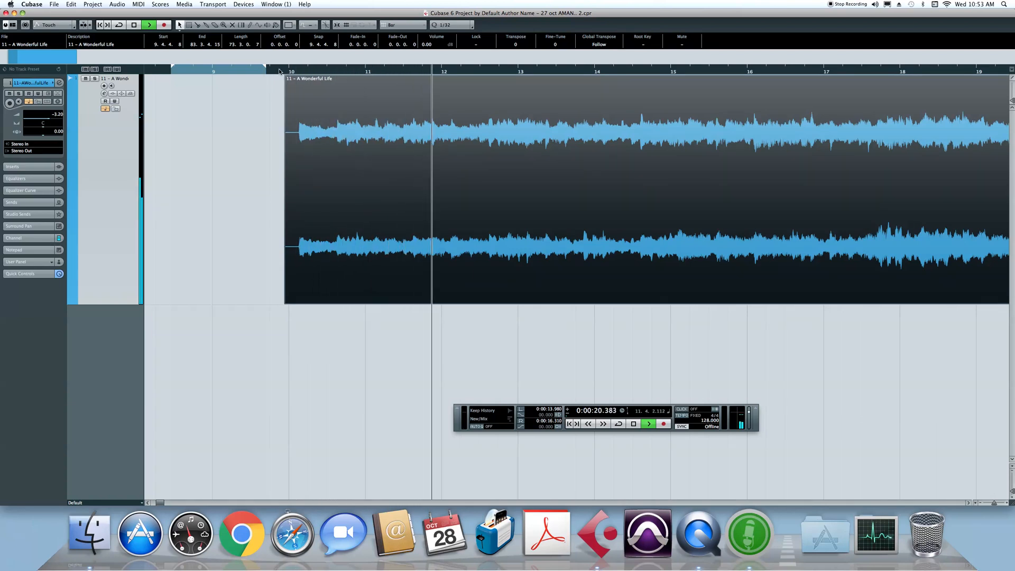
Move the song event so its first sound lands on the start of bar 10, and play the opening with the click on.
{"action": "left_click_drag", "start_coordinate": [279, 71], "coordinate": [274, 84]}
{"action": "key", "text": "space"}
{"action": "left_click_drag", "start_coordinate": [360, 133], "coordinate": [342, 132]}
{"action": "left_click_drag", "start_coordinate": [314, 73], "coordinate": [317, 93]}
{"action": "key", "text": "space"}
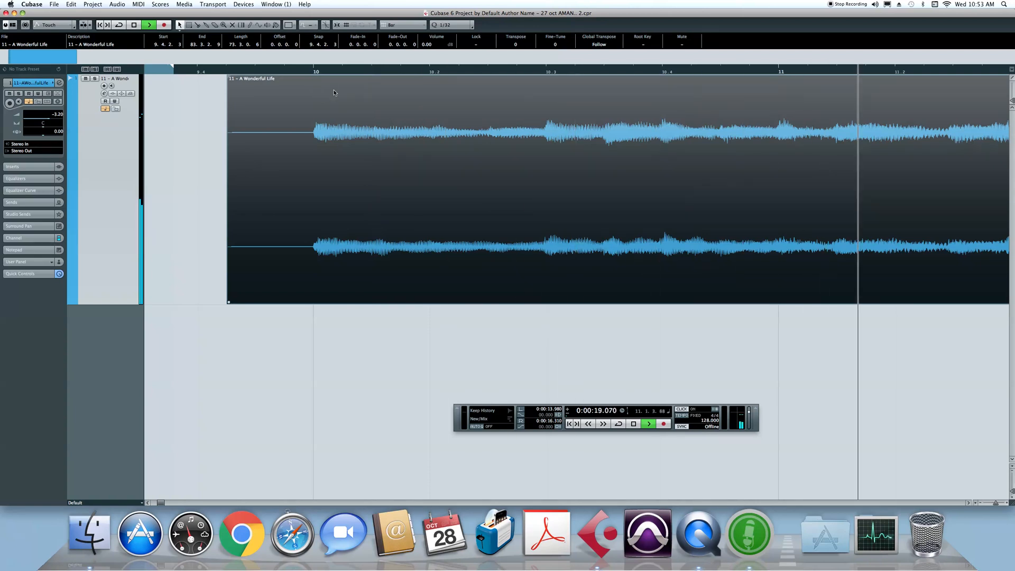
Check the opening bars against the click, and jump playback to bar 27 to hear the loud section begin.
{"action": "key", "text": "g"}
{"action": "key", "text": "g"}
{"action": "key", "text": "g"}
{"action": "key", "text": "g"}
{"action": "key", "text": "g"}
{"action": "key", "text": "g"}
{"action": "key", "text": "g"}
{"action": "key", "text": "g"}
{"action": "key", "text": "g"}
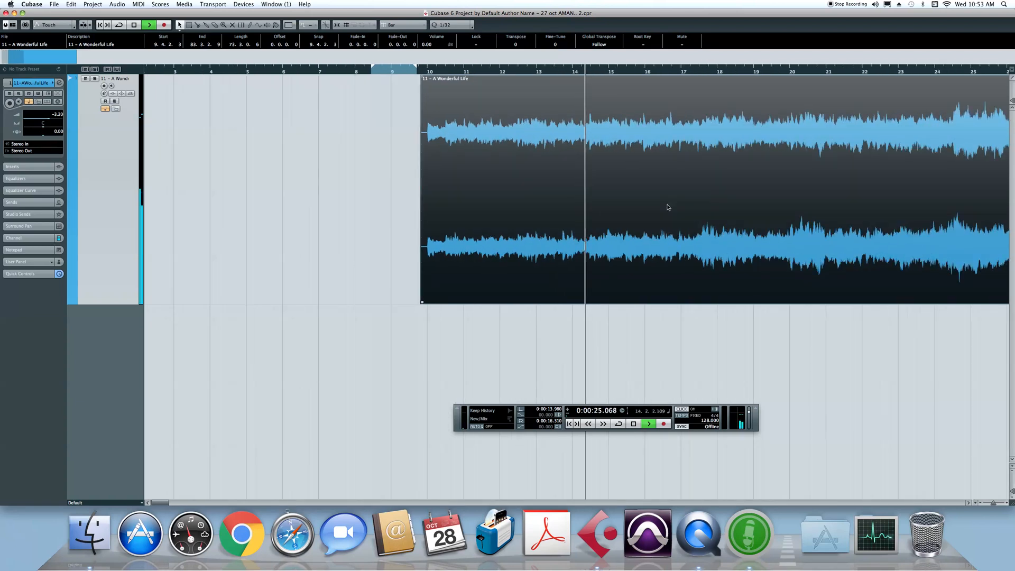
{"action": "key", "text": "g"}
{"action": "key", "text": "g"}
{"action": "key", "text": "g"}
{"action": "left_click", "coordinate": [601, 74]}
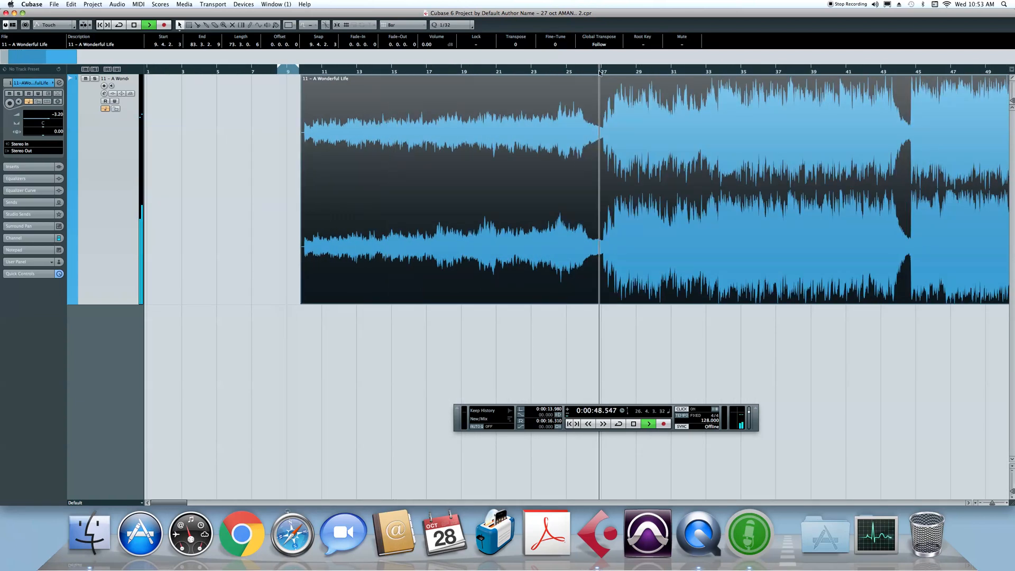
{"action": "key", "text": "h"}
{"action": "key", "text": "h"}
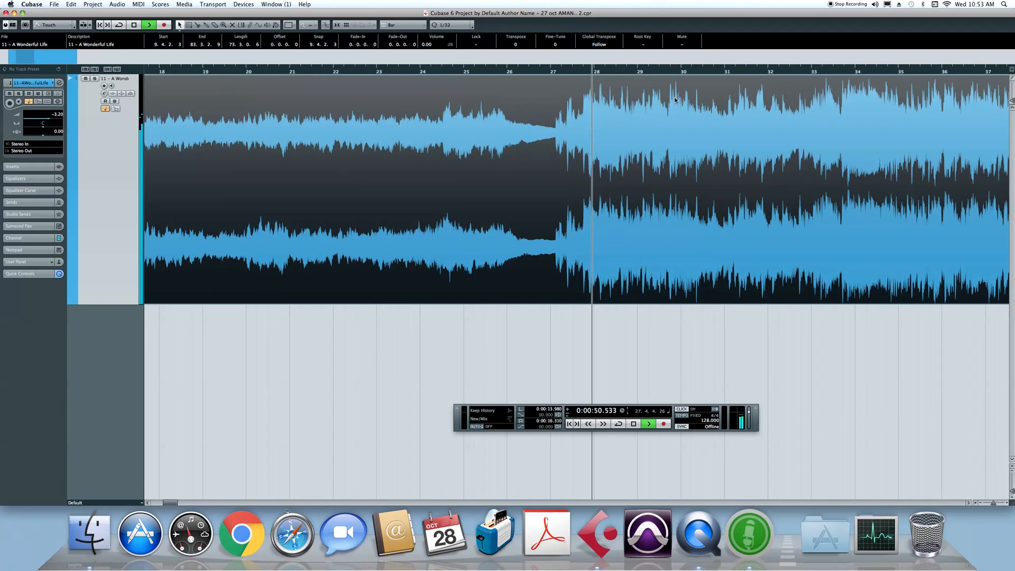
Stop playback and replay the song's quiet lead-in through the start of the loud section at bar 28 with the click on.
{"action": "key", "text": "space"}
{"action": "key", "text": "h"}
{"action": "key", "text": "g"}
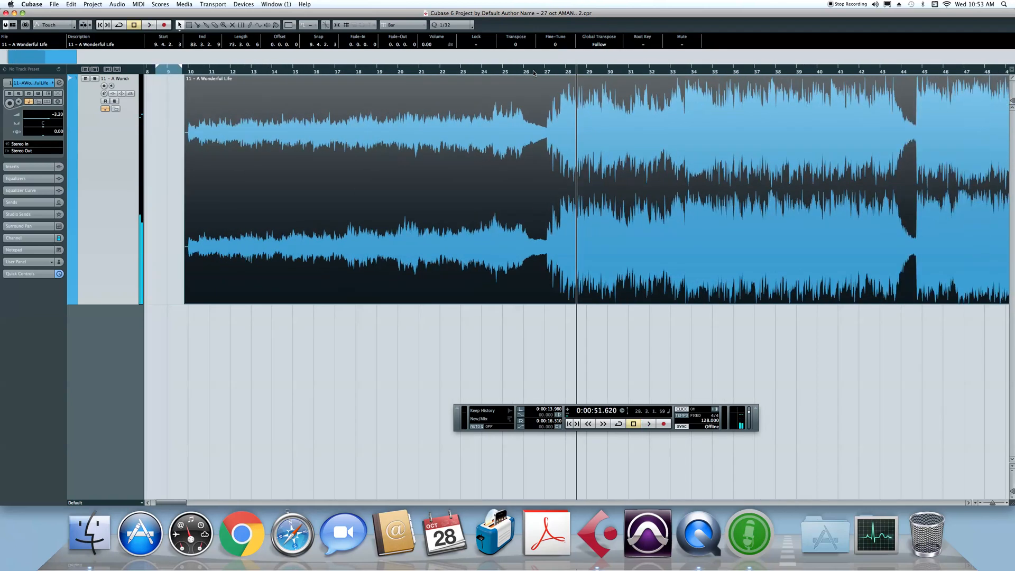
{"action": "left_click", "coordinate": [526, 73]}
{"action": "key", "text": "h"}
{"action": "key", "text": "h"}
{"action": "key", "text": "h"}
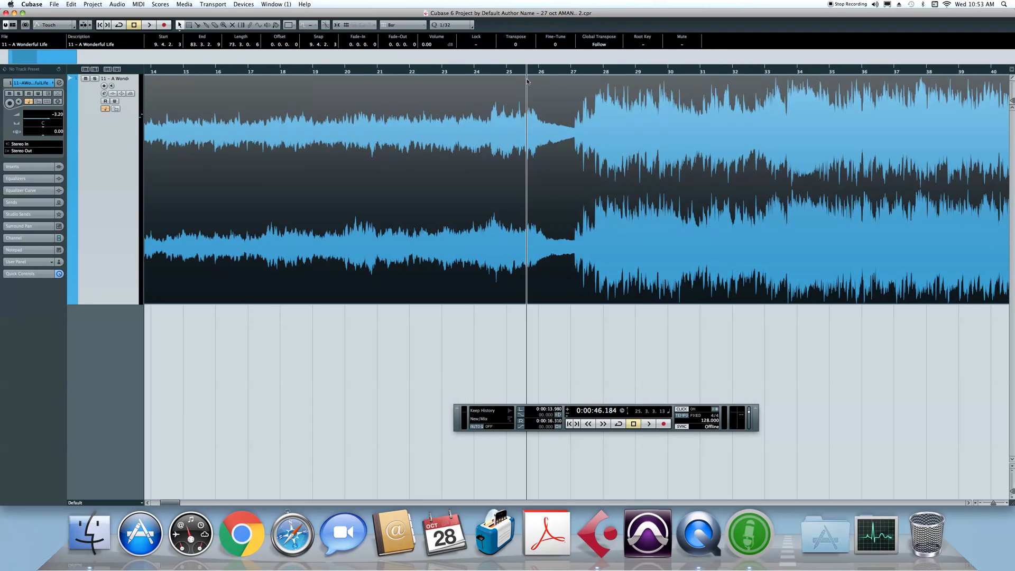
{"action": "left_click", "coordinate": [260, 73]}
{"action": "left_click_drag", "start_coordinate": [261, 96], "coordinate": [500, 108]}
{"action": "key", "text": "space"}
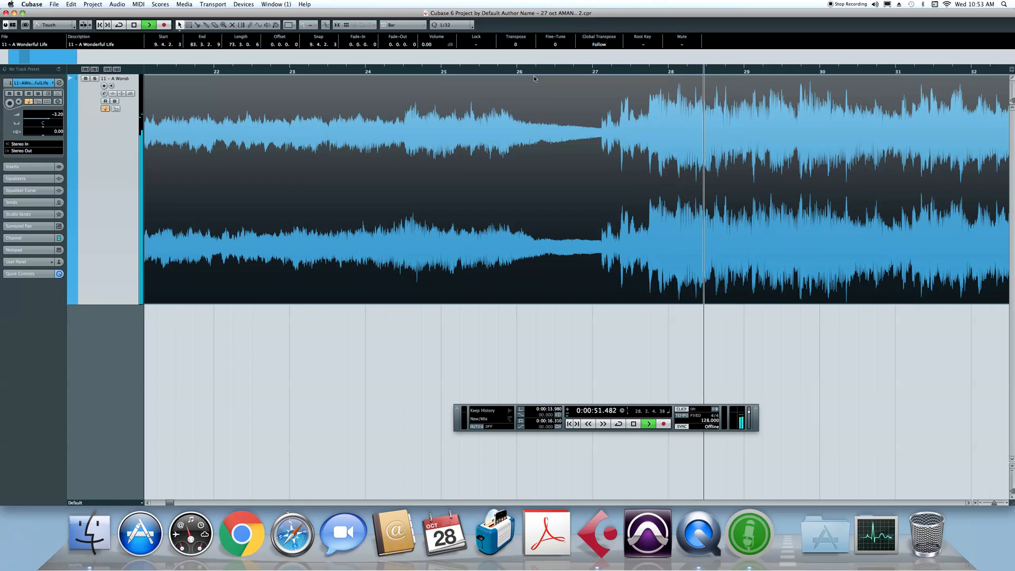
Turn off the metronome click and stop playback after the start of the loud section.
{"action": "key", "text": "g"}
{"action": "key", "text": "g"}
{"action": "key", "text": "g"}
{"action": "key", "text": "g"}
{"action": "key", "text": "g"}
{"action": "key", "text": "g"}
{"action": "key", "text": "g"}
{"action": "key", "text": "g"}
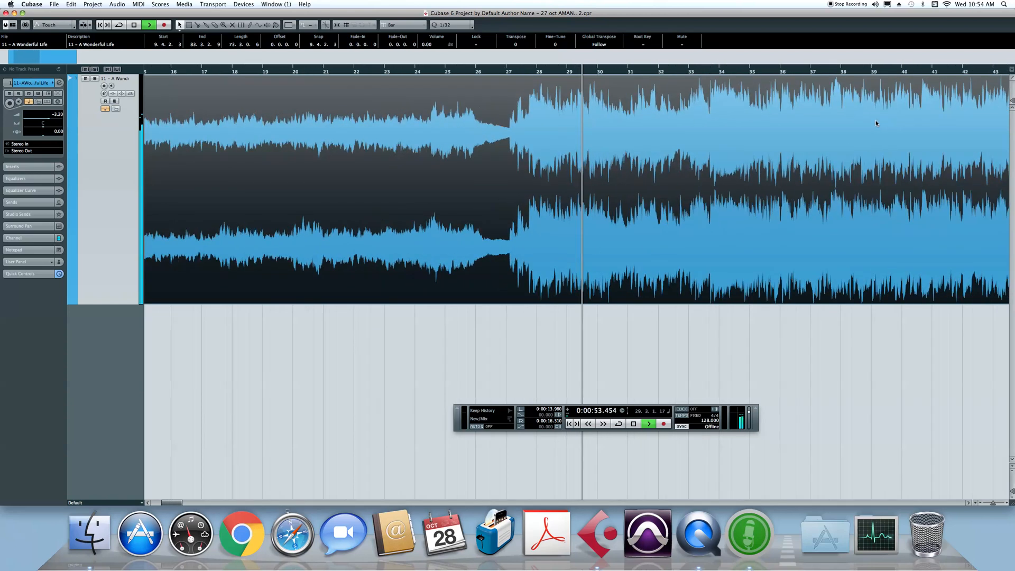
{"action": "key", "text": "space"}
Try splitting the song event just before the second loud entry, around bar 44 beat 3, and undo the split.
{"action": "left_click", "coordinate": [450, 73]}
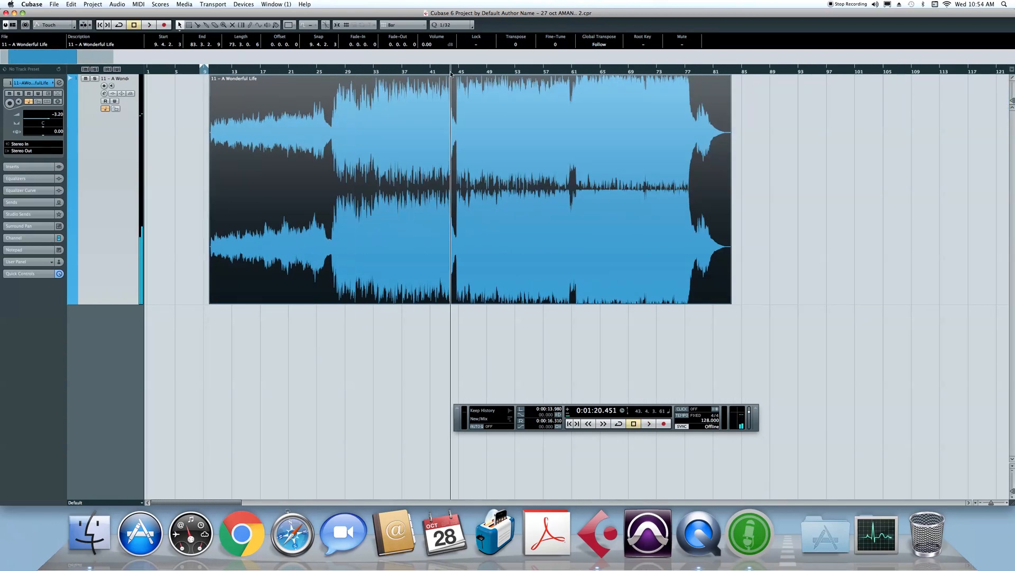
{"action": "key", "text": "h"}
{"action": "key", "text": "h"}
{"action": "key", "text": "h"}
{"action": "key", "text": "h"}
{"action": "key", "text": "h"}
{"action": "key", "text": "h"}
{"action": "key", "text": "h"}
{"action": "key", "text": "h"}
{"action": "left_click_drag", "start_coordinate": [469, 72], "coordinate": [302, 83]}
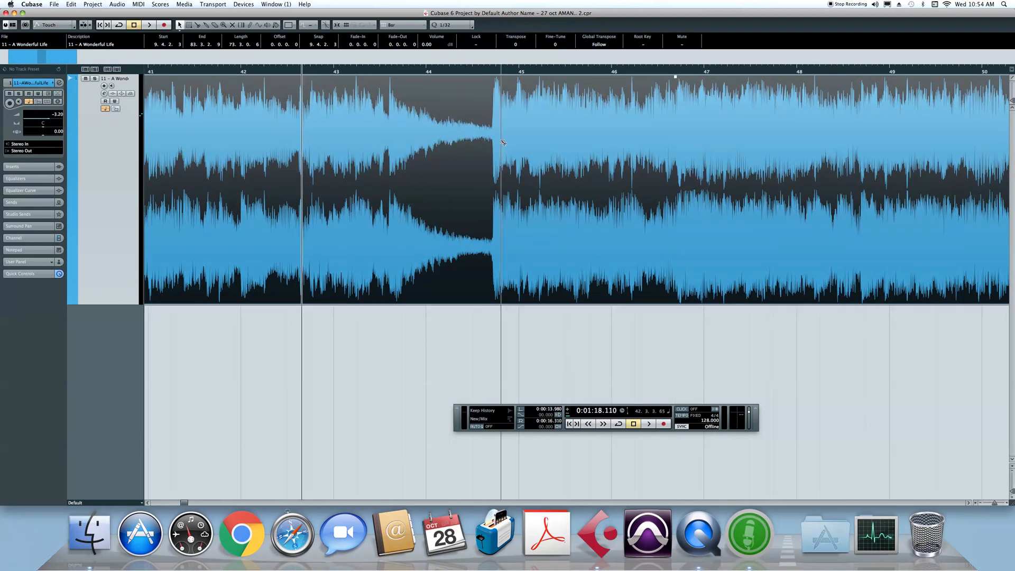
{"action": "left_click", "coordinate": [486, 152]}
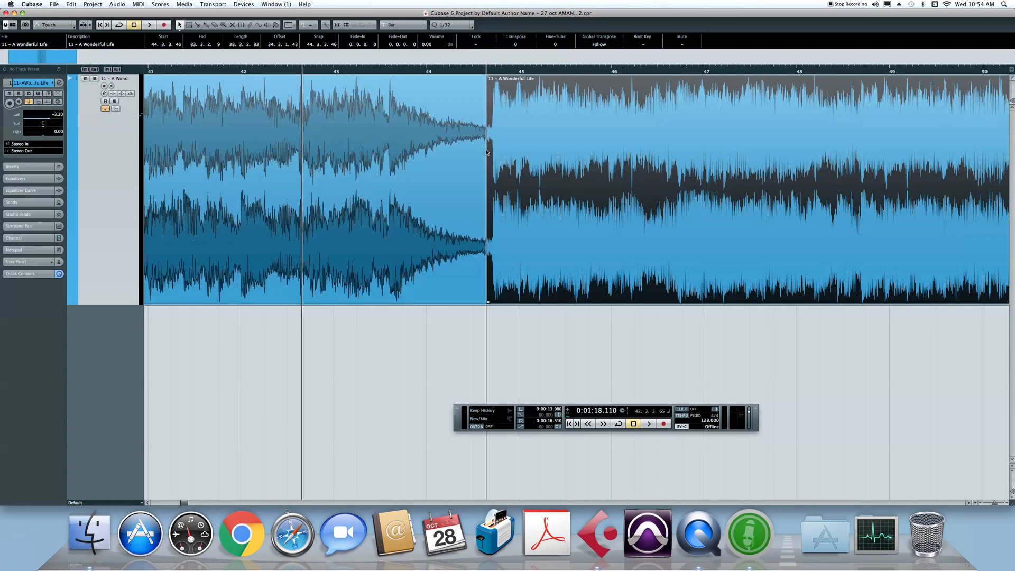
{"action": "key", "text": "super+z"}
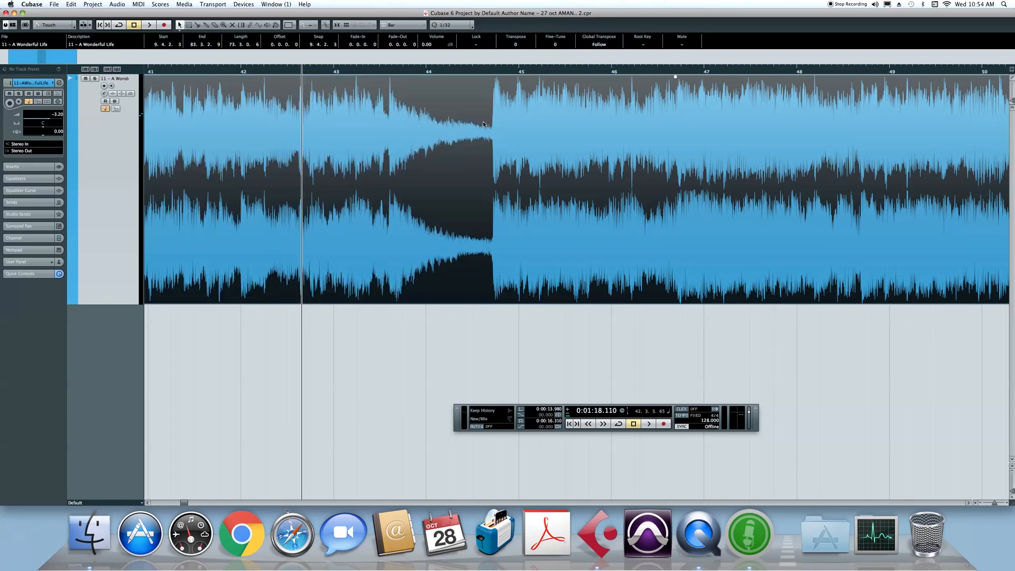
Examine the whole song event from start to end against the bar ruler.
{"action": "key", "text": "g"}
{"action": "key", "text": "g"}
{"action": "key", "text": "g"}
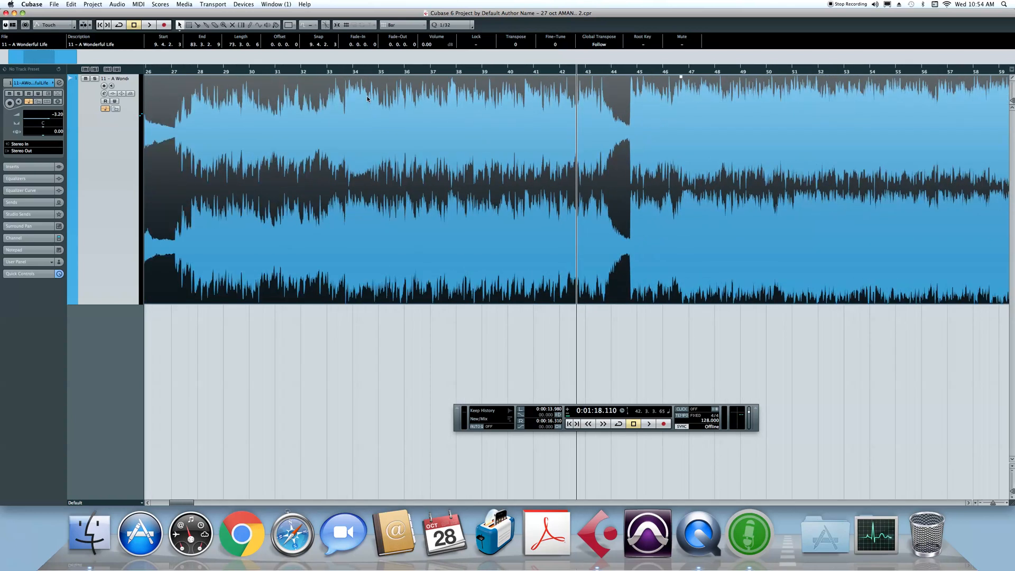
{"action": "key", "text": "g"}
{"action": "key", "text": "g"}
{"action": "key", "text": "g"}
{"action": "key", "text": "g"}
{"action": "key", "text": "g"}
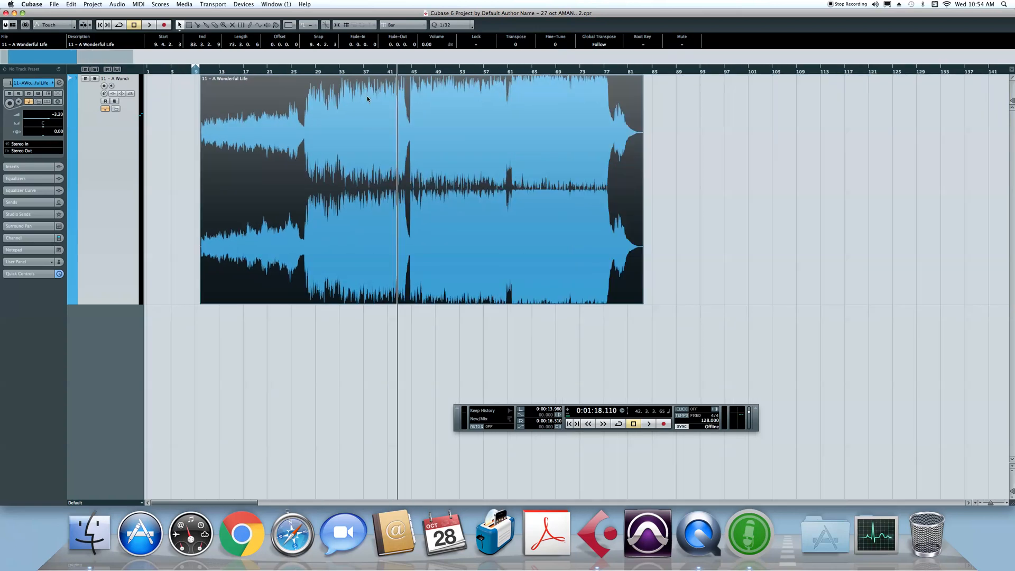
{"action": "key", "text": "g"}
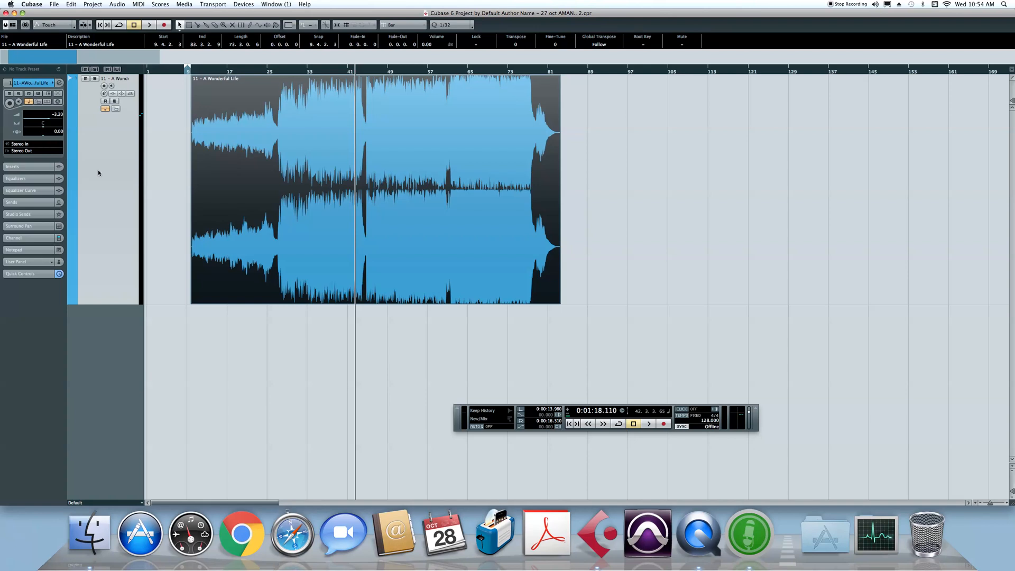
{"action": "key", "text": "g"}
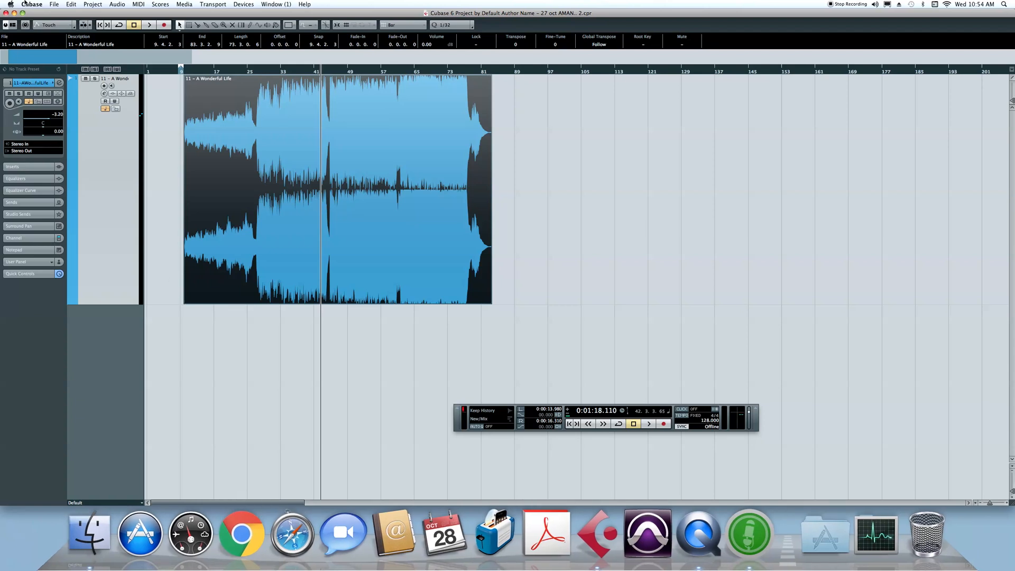
Browse and preview several MP3s for audio import, including Live Your Dream and its instrumental, and close the file list without importing.
{"action": "left_click", "coordinate": [53, 5]}
{"action": "mouse_move", "coordinate": [84, 128]}
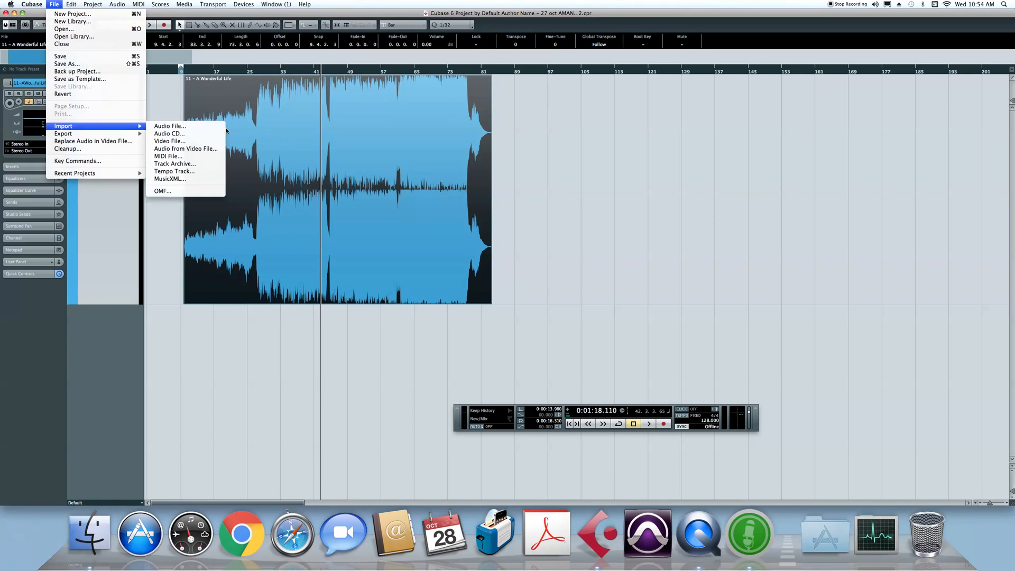
{"action": "left_click", "coordinate": [202, 125]}
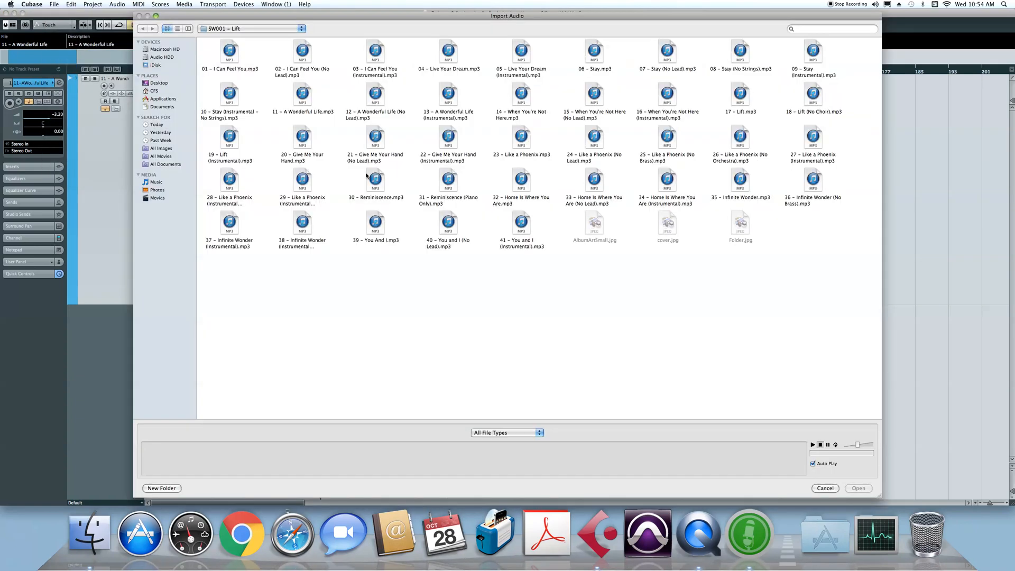
{"action": "left_click", "coordinate": [444, 147]}
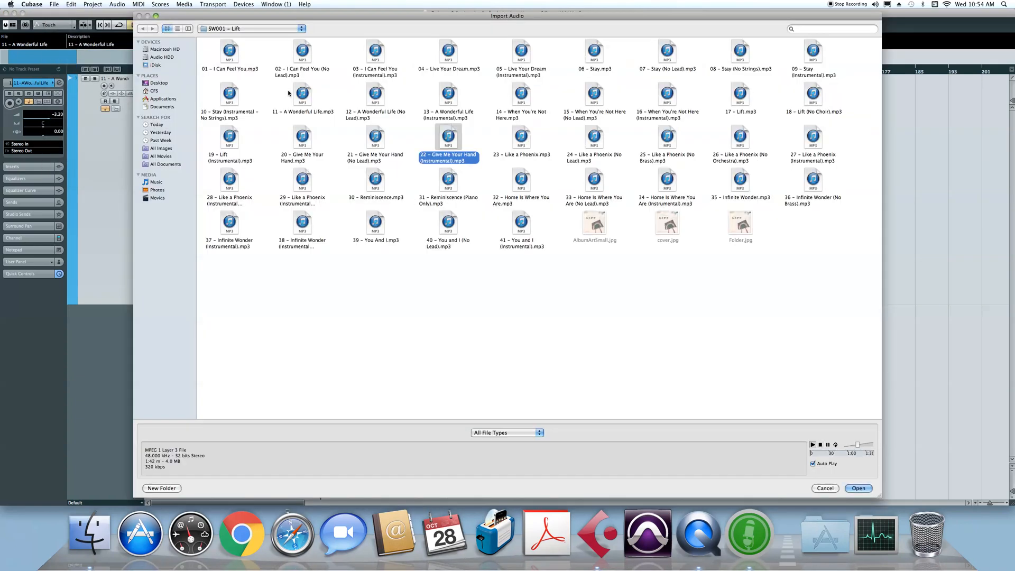
{"action": "left_click", "coordinate": [298, 72]}
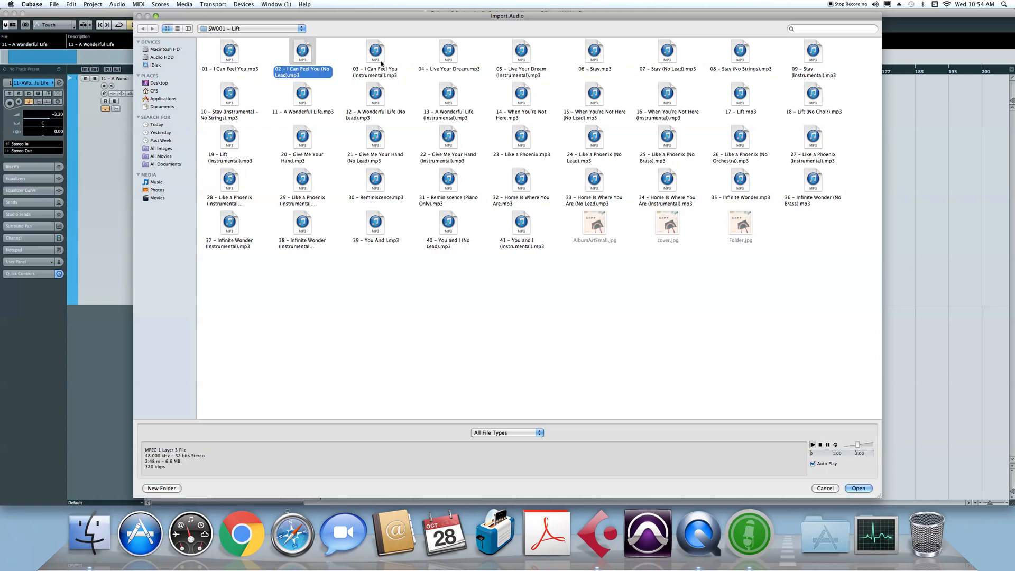
{"action": "left_click", "coordinate": [379, 63]}
{"action": "left_click", "coordinate": [449, 60]}
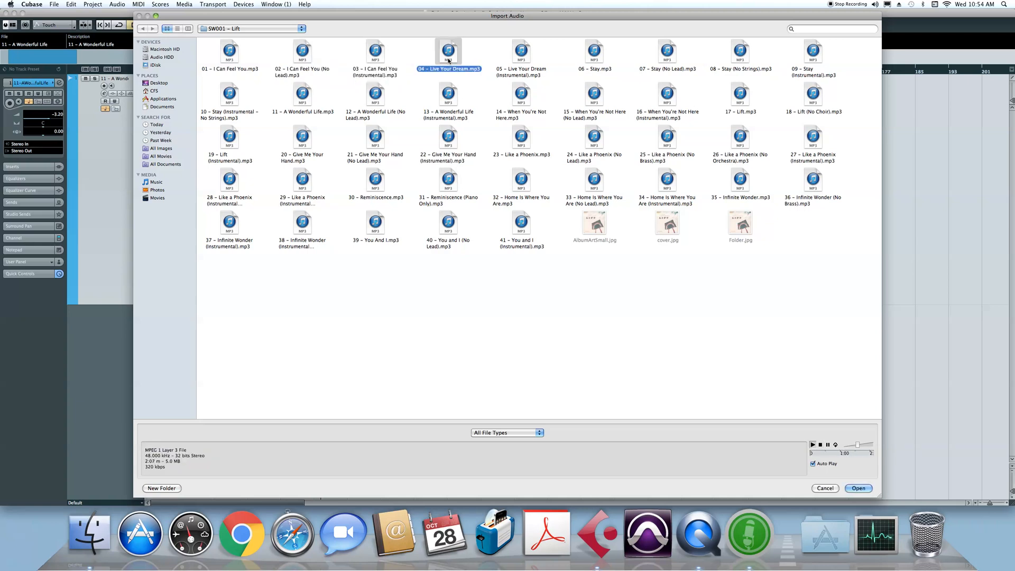
{"action": "left_click", "coordinate": [520, 52]}
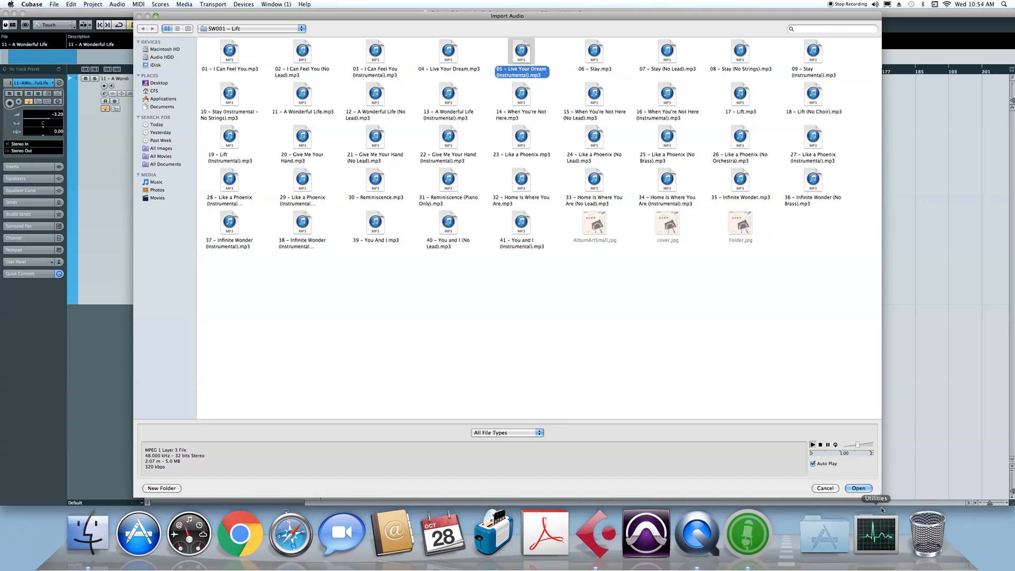
{"action": "left_click", "coordinate": [824, 488]}
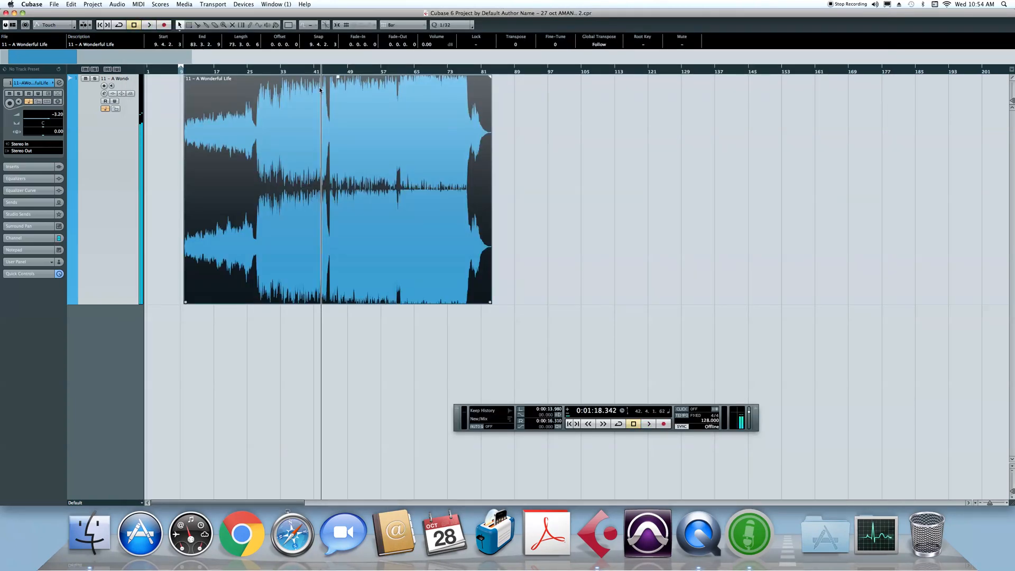
Place the playhead at several points in the empty bars 93 to 97 and start playback just before bar 96.
{"action": "left_click", "coordinate": [566, 71]}
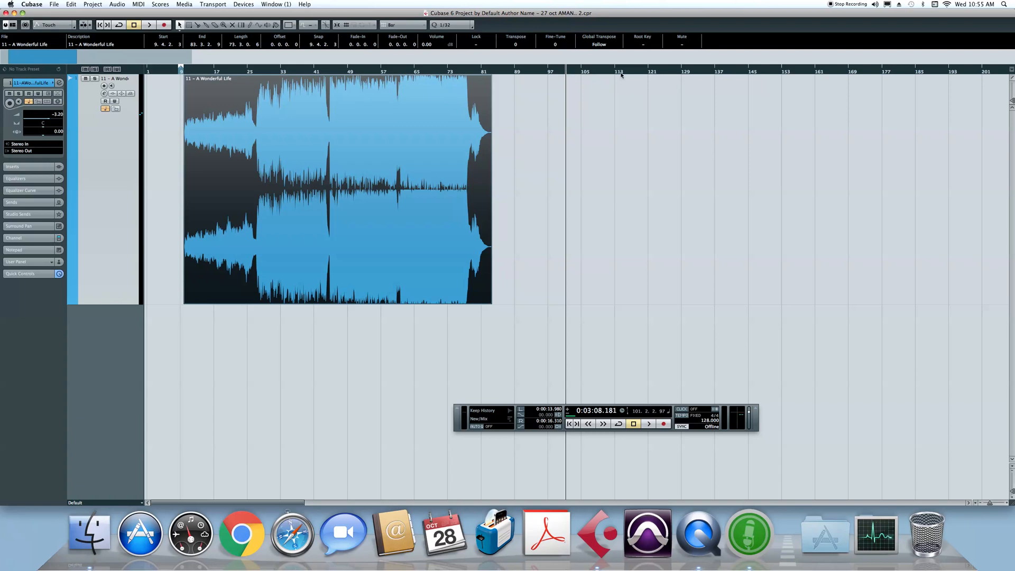
{"action": "left_click_drag", "start_coordinate": [546, 75], "coordinate": [530, 121]}
{"action": "left_click", "coordinate": [570, 68]}
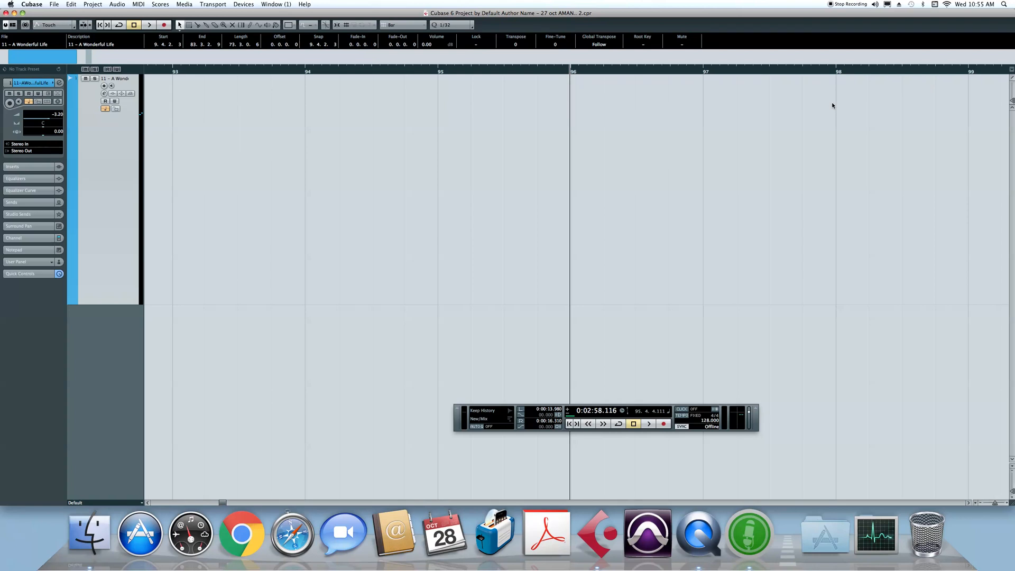
{"action": "left_click", "coordinate": [636, 71]}
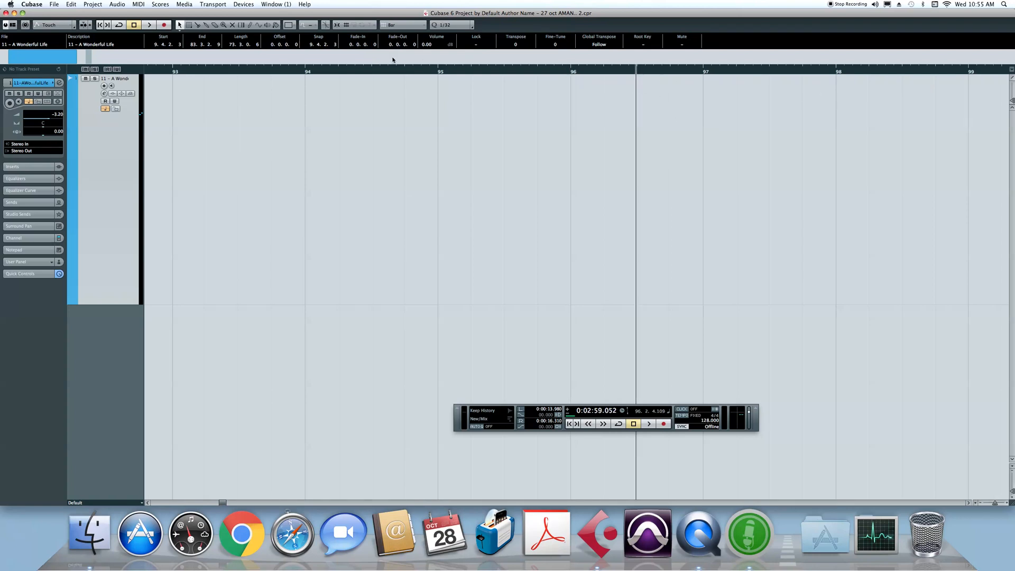
{"action": "left_click", "coordinate": [173, 71]}
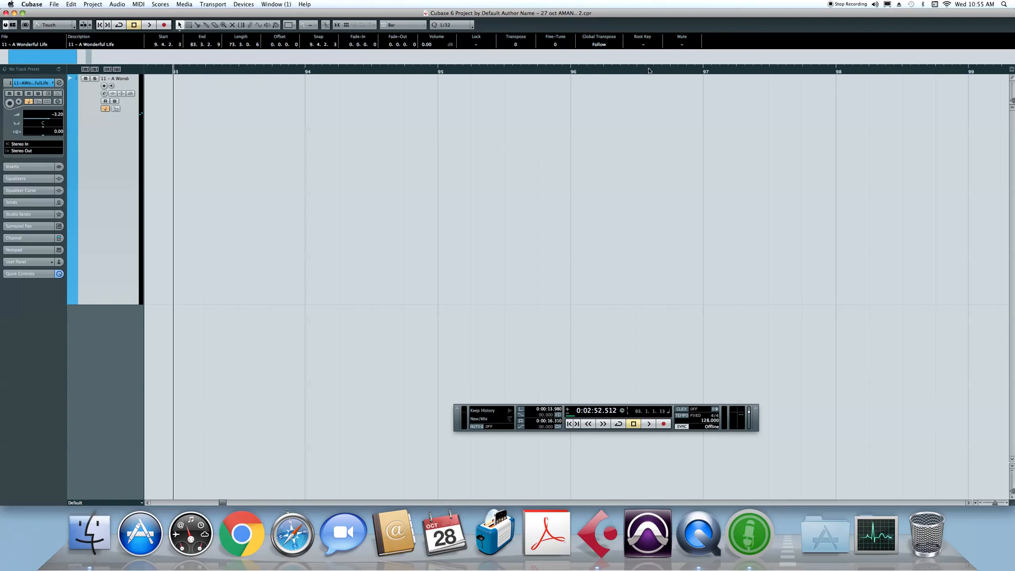
{"action": "left_click", "coordinate": [563, 71]}
{"action": "key", "text": "space"}
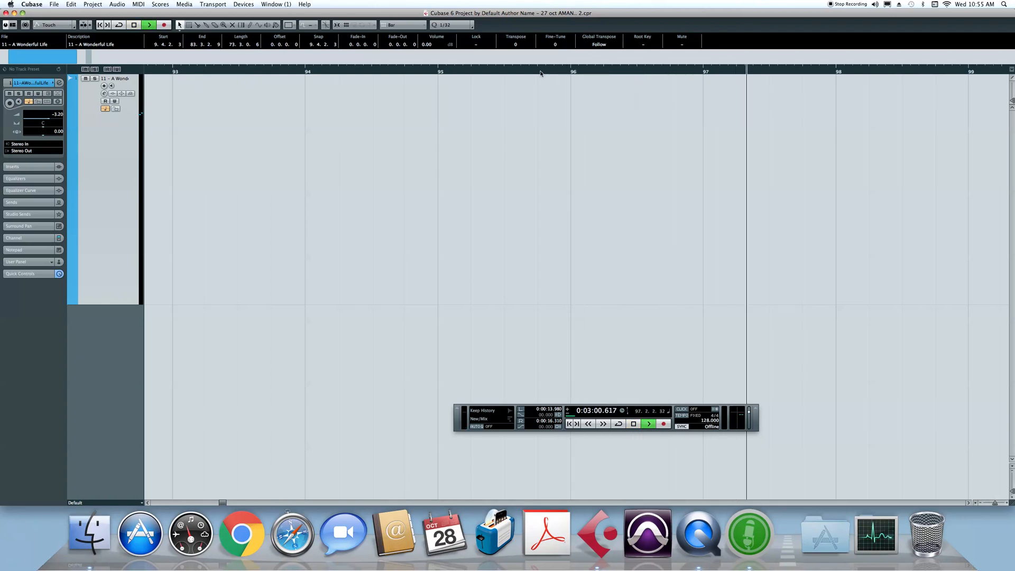
Place the playhead at several points between bars 94 and 96, and play the empty bars from bar 95 to bar 97.
{"action": "left_click", "coordinate": [531, 72]}
{"action": "key", "text": "space"}
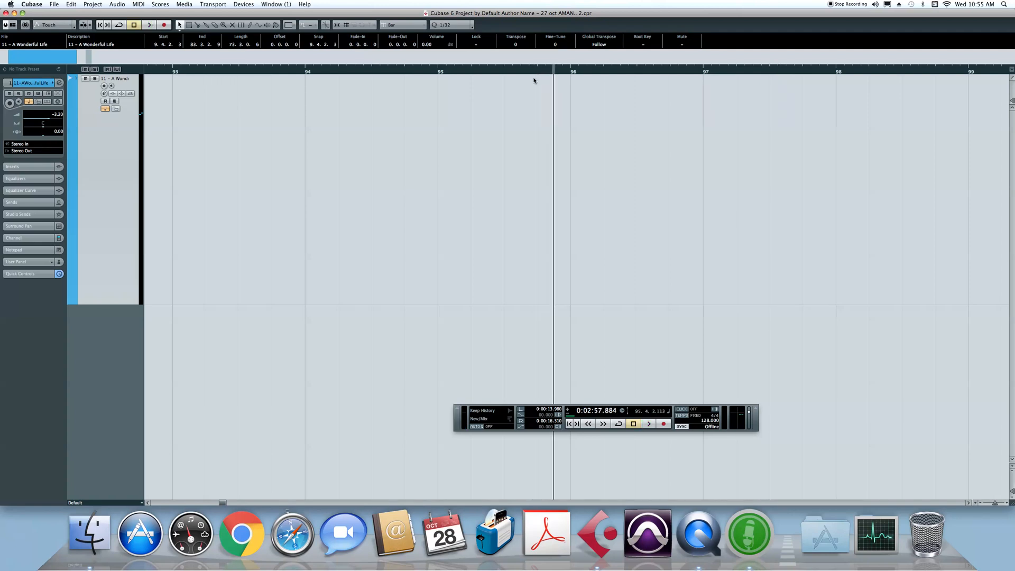
{"action": "left_click", "coordinate": [402, 72]}
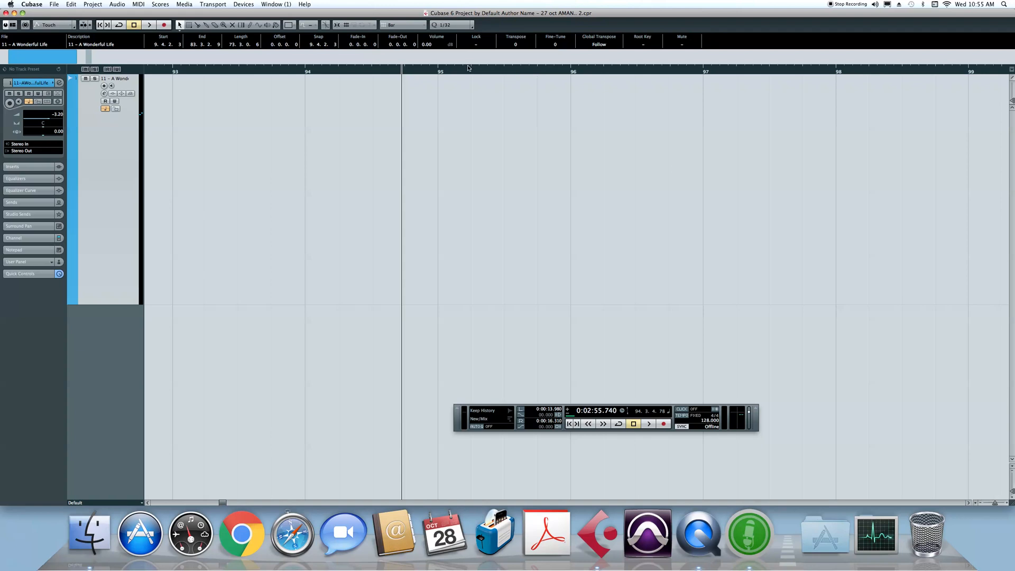
{"action": "left_click_drag", "start_coordinate": [373, 71], "coordinate": [372, 69]}
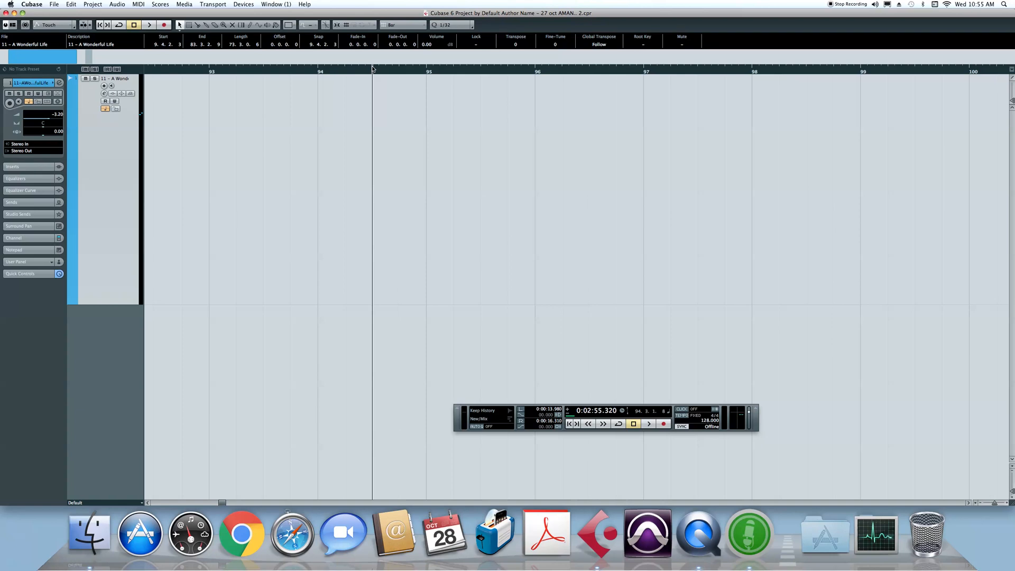
{"action": "left_click", "coordinate": [426, 74]}
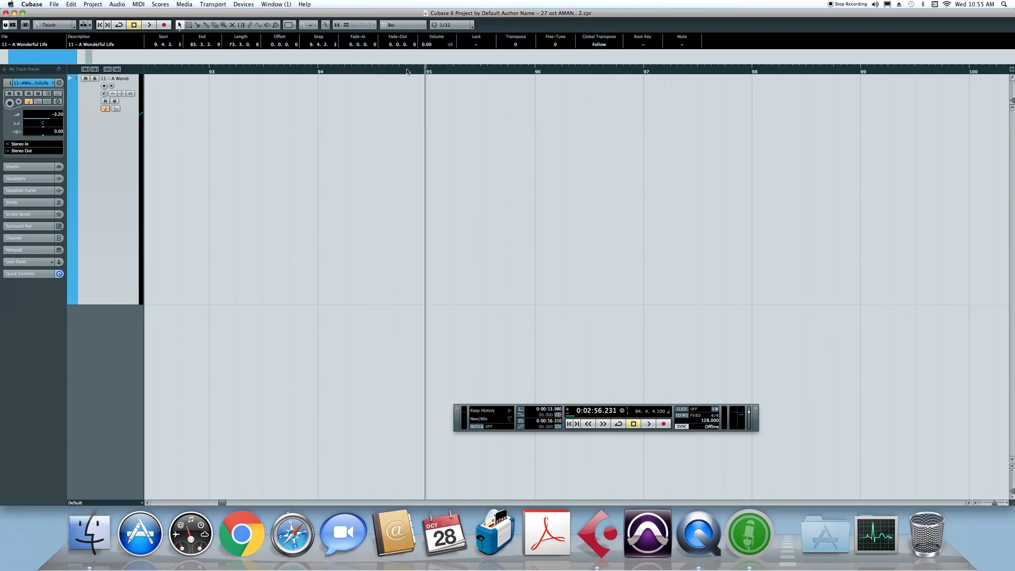
{"action": "key", "text": "space"}
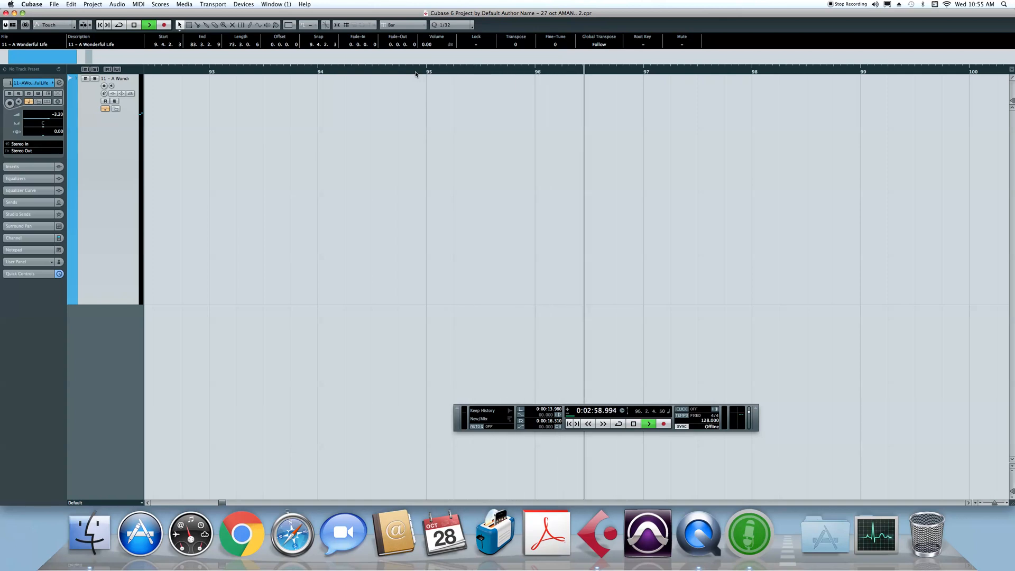
{"action": "key", "text": "space"}
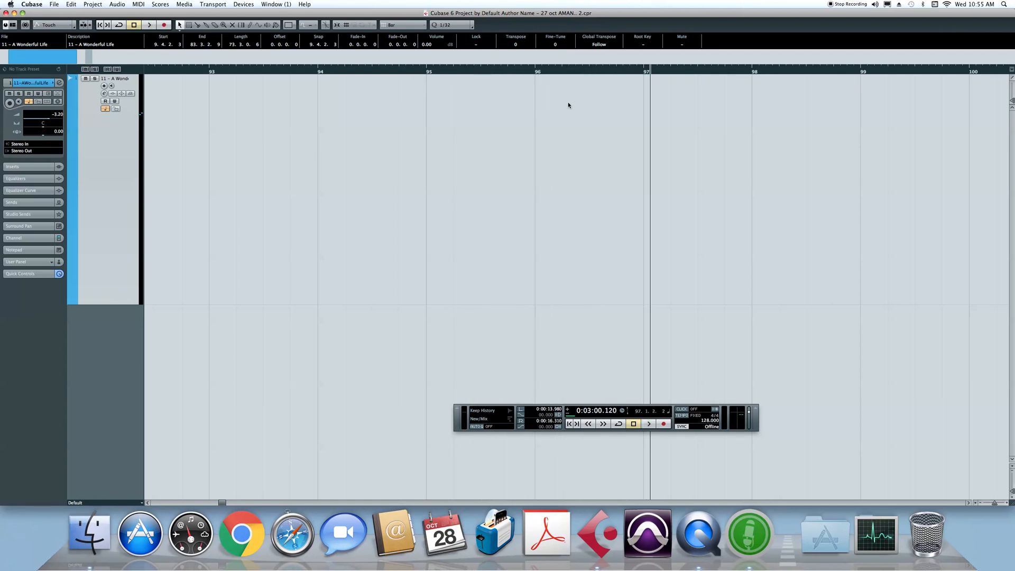
Place the playhead at bar 97, return to bar 95, and replay the empty bars from around there.
{"action": "left_click", "coordinate": [646, 71]}
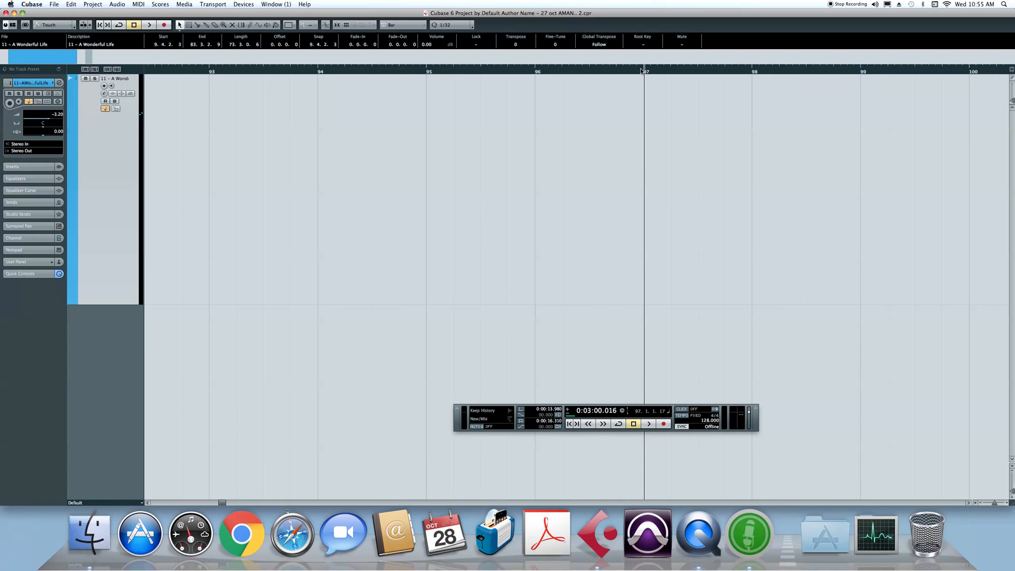
{"action": "left_click", "coordinate": [426, 71]}
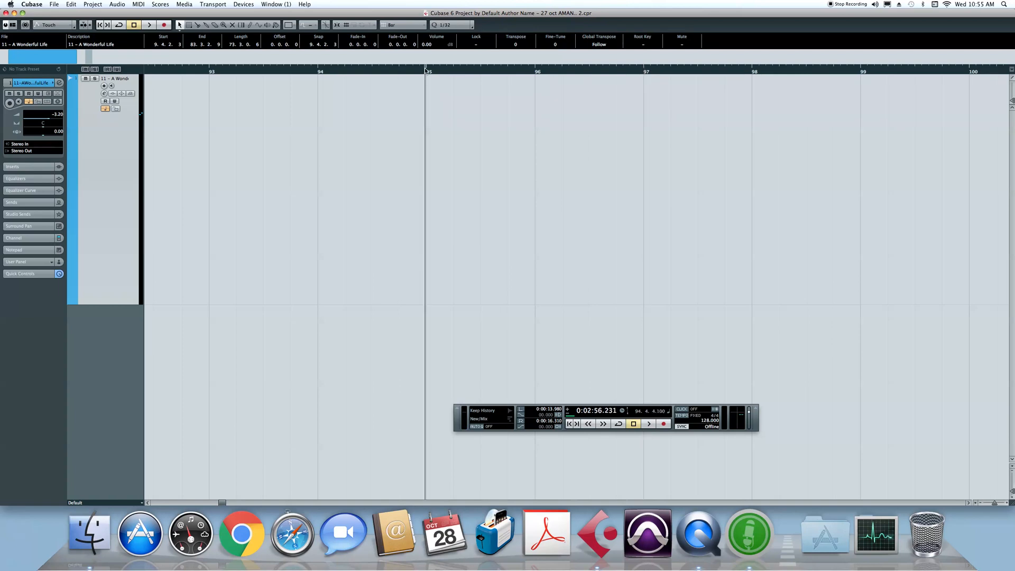
{"action": "key", "text": "space"}
{"action": "left_click", "coordinate": [478, 72]}
{"action": "left_click_drag", "start_coordinate": [478, 73], "coordinate": [482, 72]}
{"action": "key", "text": "space"}
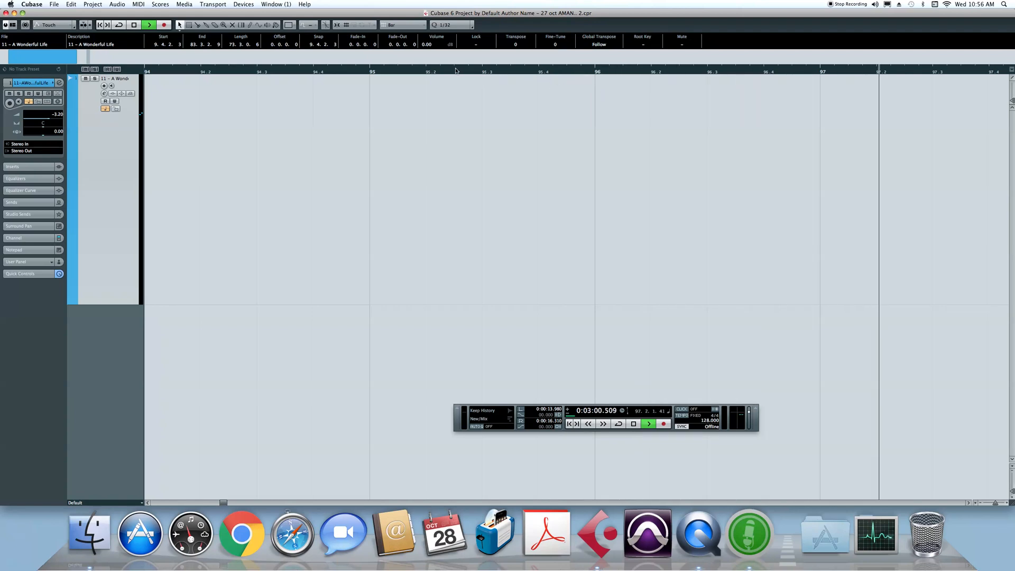
Play the song from about bar 26 and open the Beat Calculator.
{"action": "left_click_drag", "start_coordinate": [365, 71], "coordinate": [225, 140]}
{"action": "key", "text": "space"}
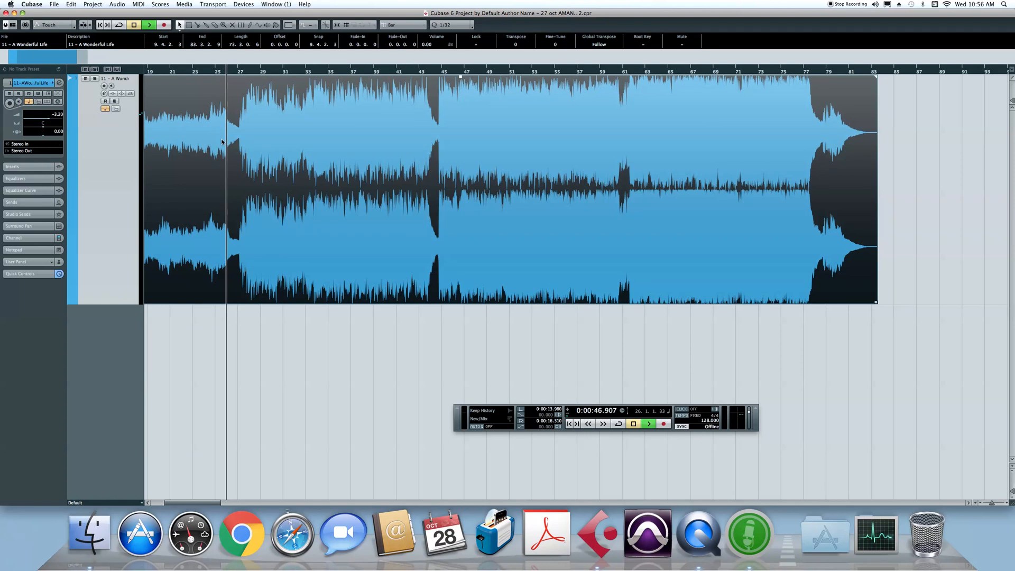
{"action": "left_click", "coordinate": [53, 5]}
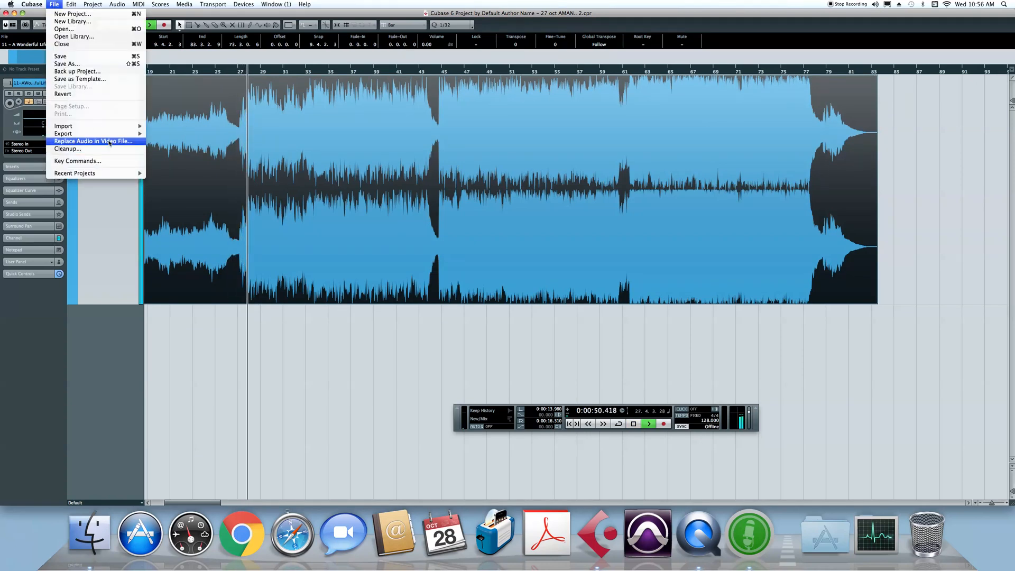
{"action": "mouse_move", "coordinate": [71, 4]}
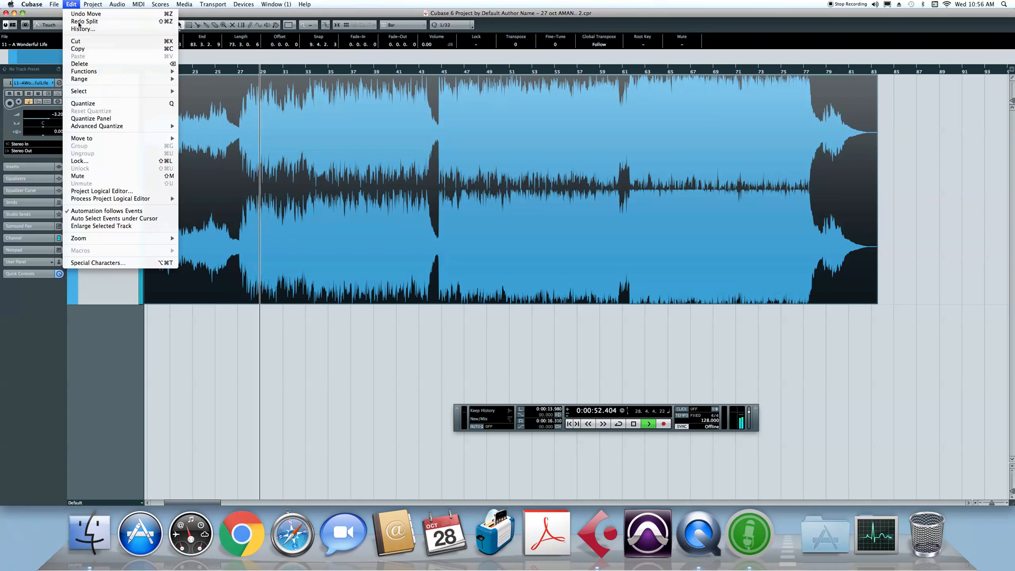
{"action": "left_click", "coordinate": [106, 105]}
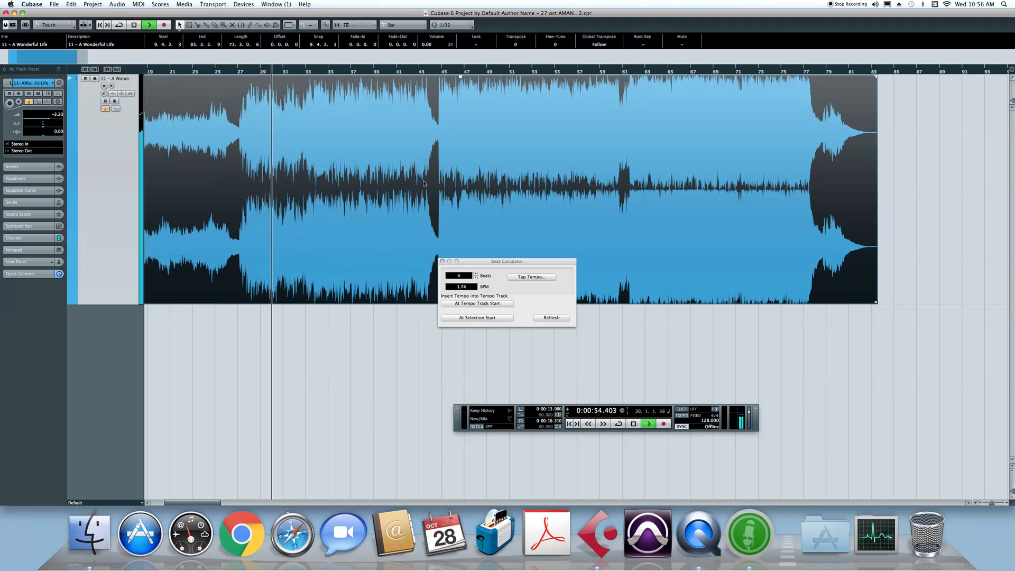
Tap the song's tempo along with the playback in the Tap Tempo dialog, and accept it.
{"action": "left_click", "coordinate": [537, 278]}
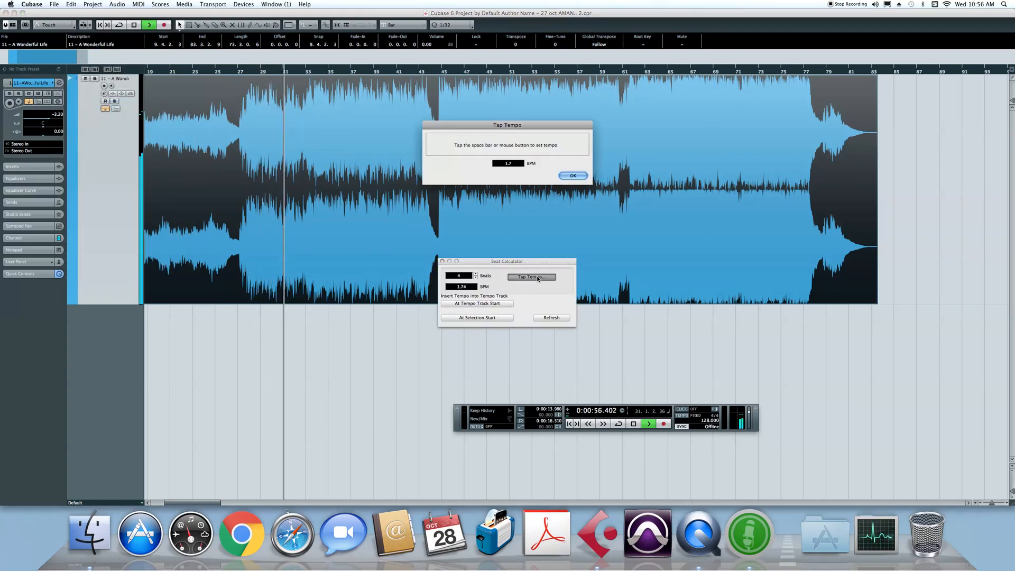
{"action": "key", "text": "space"}
{"action": "key", "text": "space"}
{"action": "key", "text": "space"}
{"action": "key", "text": "space"}
{"action": "key", "text": "space"}
{"action": "key", "text": "space"}
{"action": "key", "text": "space"}
{"action": "key", "text": "space"}
{"action": "key", "text": "space"}
{"action": "key", "text": "space"}
{"action": "key", "text": "space"}
{"action": "key", "text": "space"}
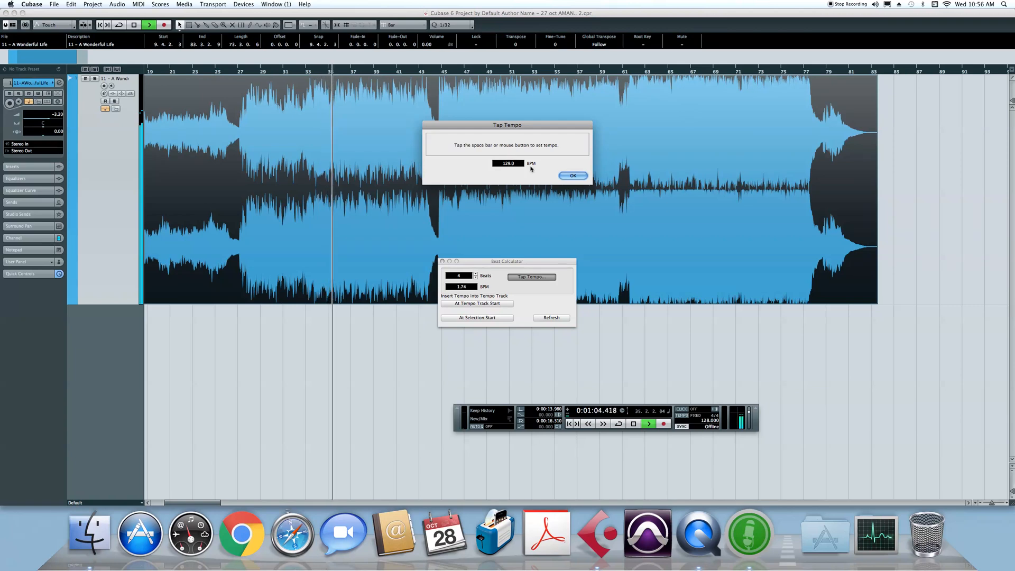
{"action": "left_click", "coordinate": [573, 176]}
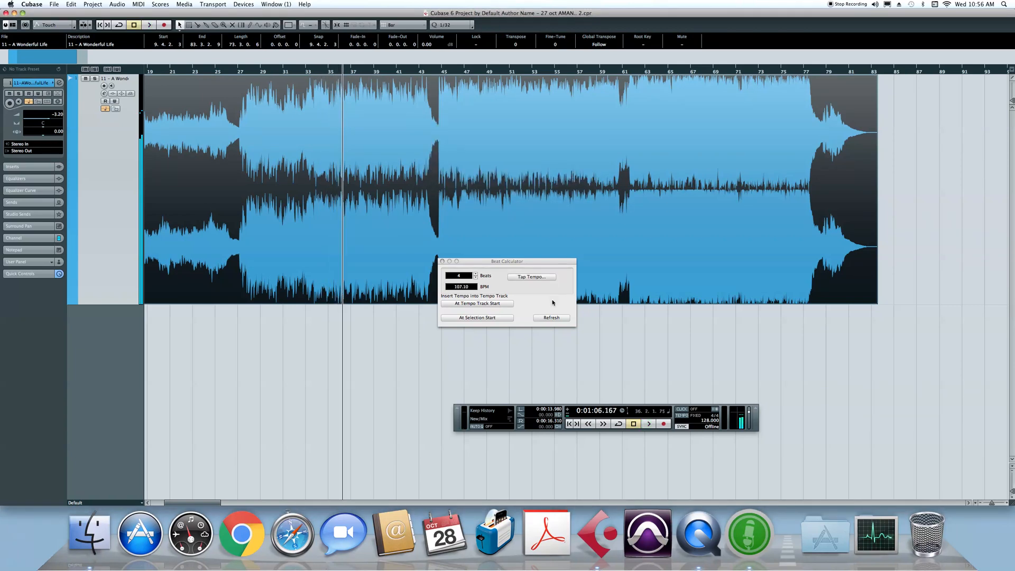
Place the playhead around bar 28 beat 3 and play a short passage of the song from there.
{"action": "left_click", "coordinate": [257, 75]}
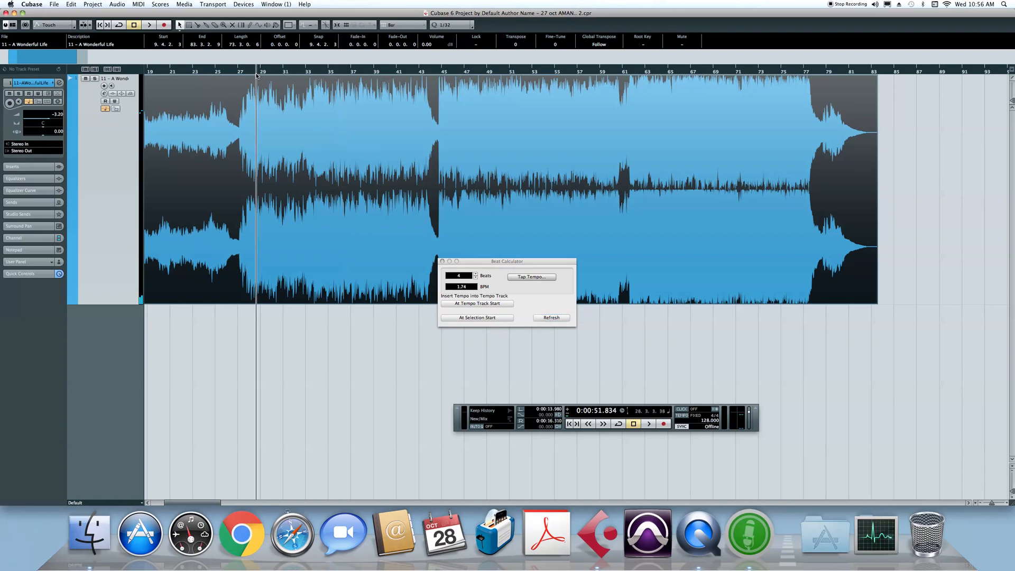
{"action": "left_click_drag", "start_coordinate": [257, 75], "coordinate": [255, 78]}
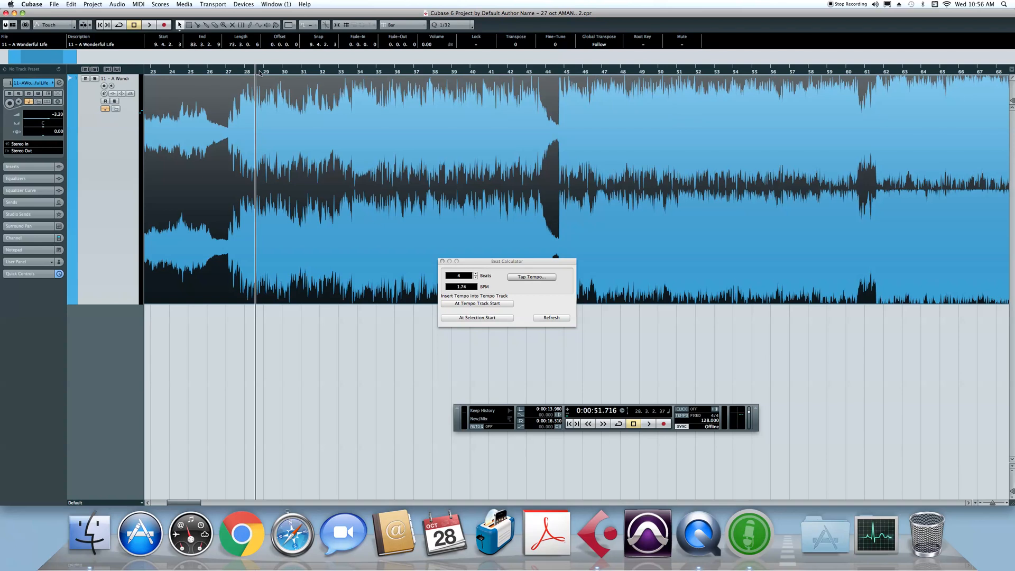
{"action": "left_click_drag", "start_coordinate": [258, 72], "coordinate": [259, 64]}
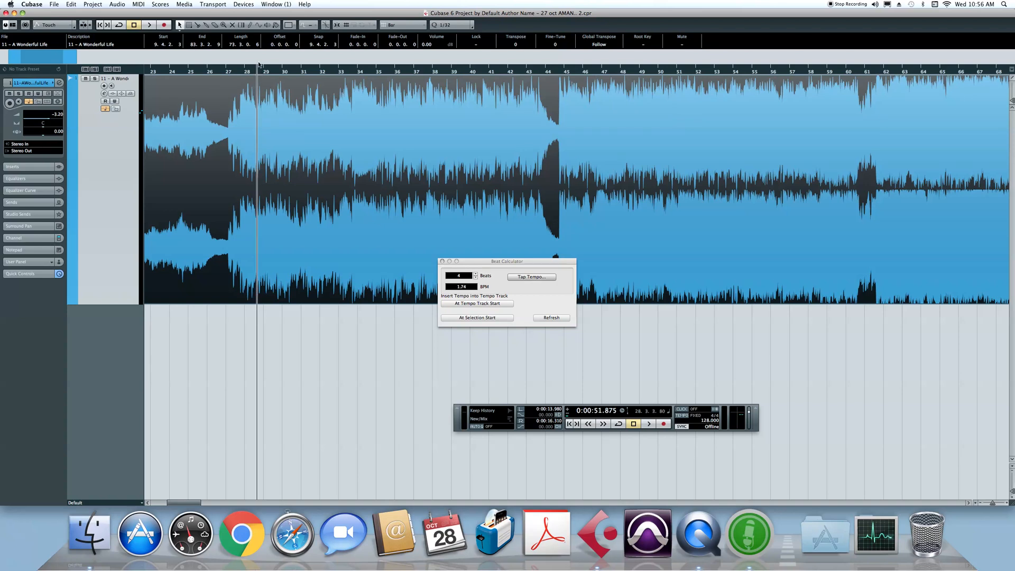
{"action": "key", "text": "space"}
{"action": "key", "text": "space"}
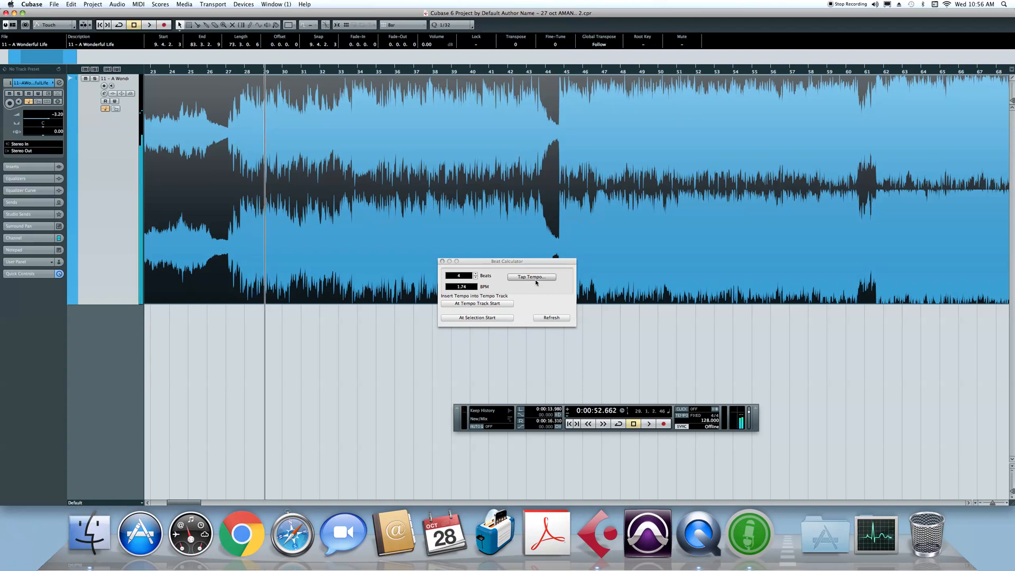
{"action": "key", "text": "space"}
{"action": "key", "text": "space"}
Set the project's fixed tempo to 129 BPM.
{"action": "key", "text": "shift+t"}
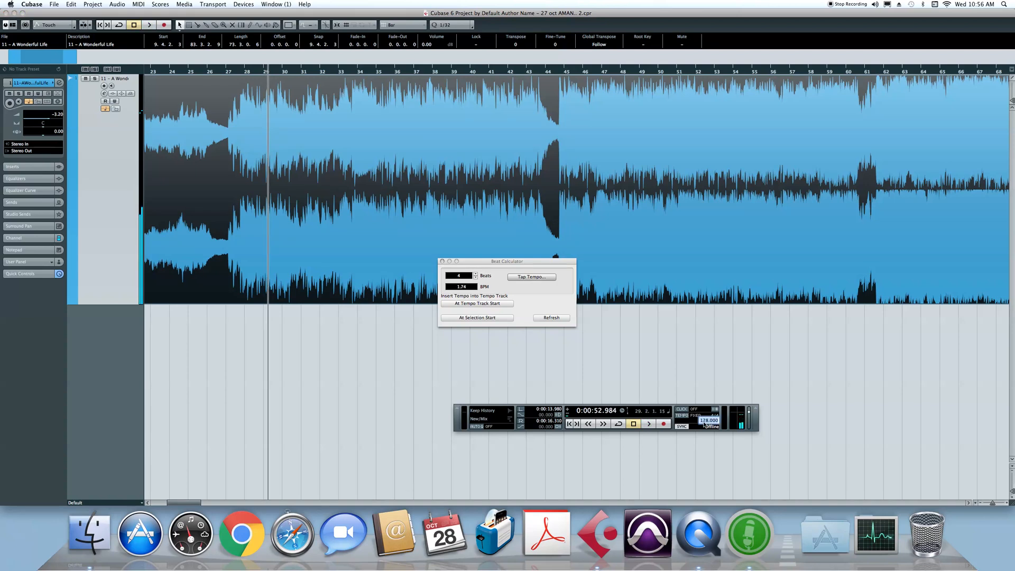
{"action": "type", "text": "129"}
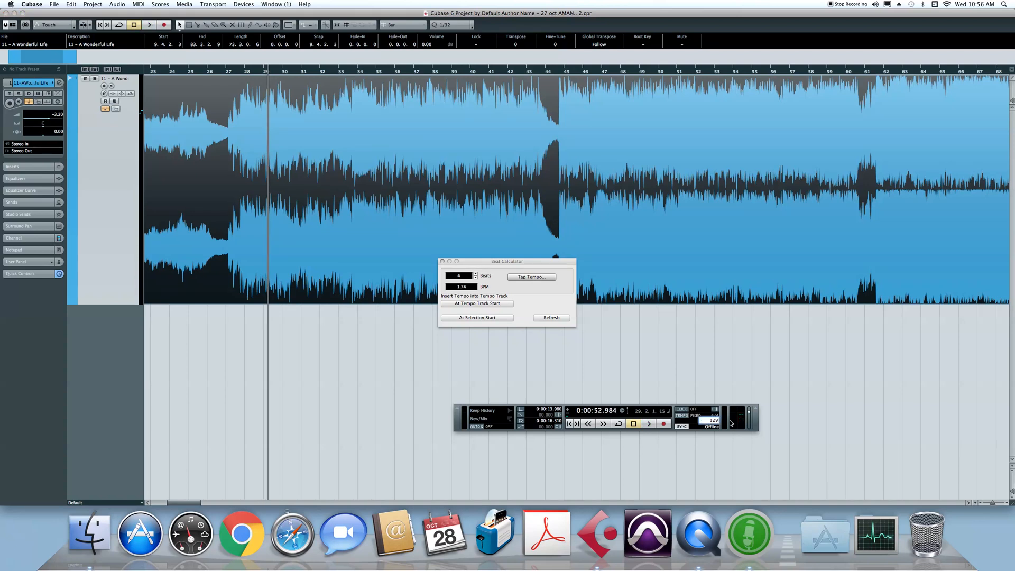
{"action": "key", "text": "Return"}
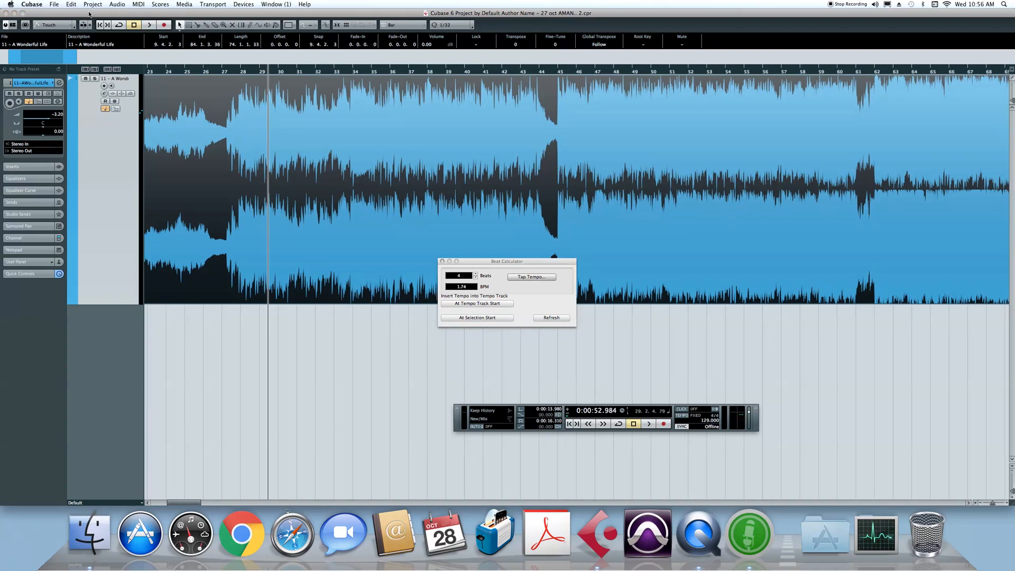
Play the song from around bar 32 and stop in the last beats of bar 35, watching the waveform against the ruler.
{"action": "left_click_drag", "start_coordinate": [329, 71], "coordinate": [160, 112]}
{"action": "key", "text": "space"}
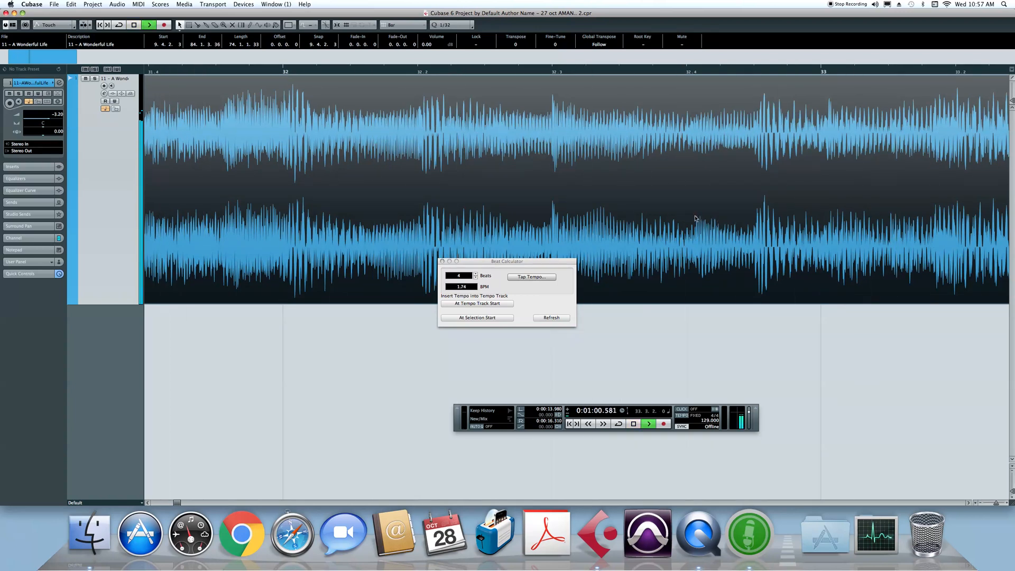
{"action": "key", "text": "g"}
{"action": "key", "text": "g"}
{"action": "key", "text": "g"}
{"action": "key", "text": "g"}
{"action": "key", "text": "g"}
{"action": "key", "text": "g"}
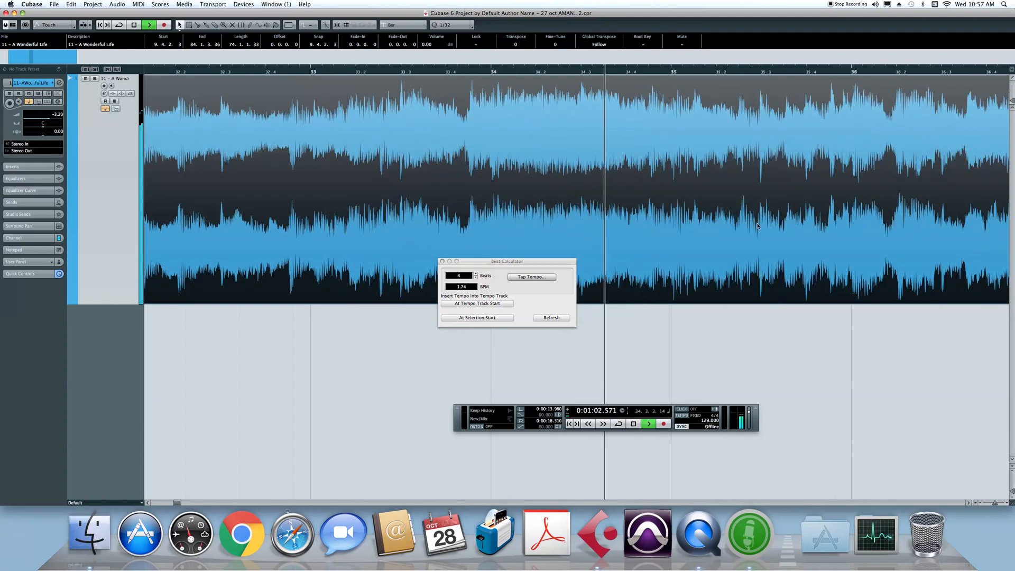
{"action": "key", "text": "g"}
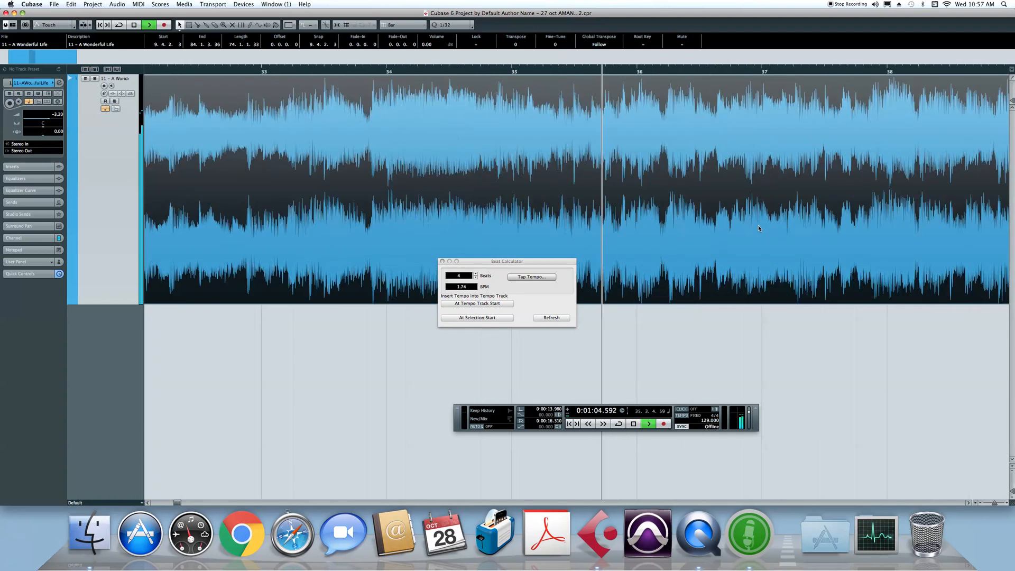
{"action": "key", "text": "space"}
Audition short passages around bar 35 beat 4 to locate the beat leading into bar 36.
{"action": "key", "text": "h"}
{"action": "key", "text": "h"}
{"action": "key", "text": "h"}
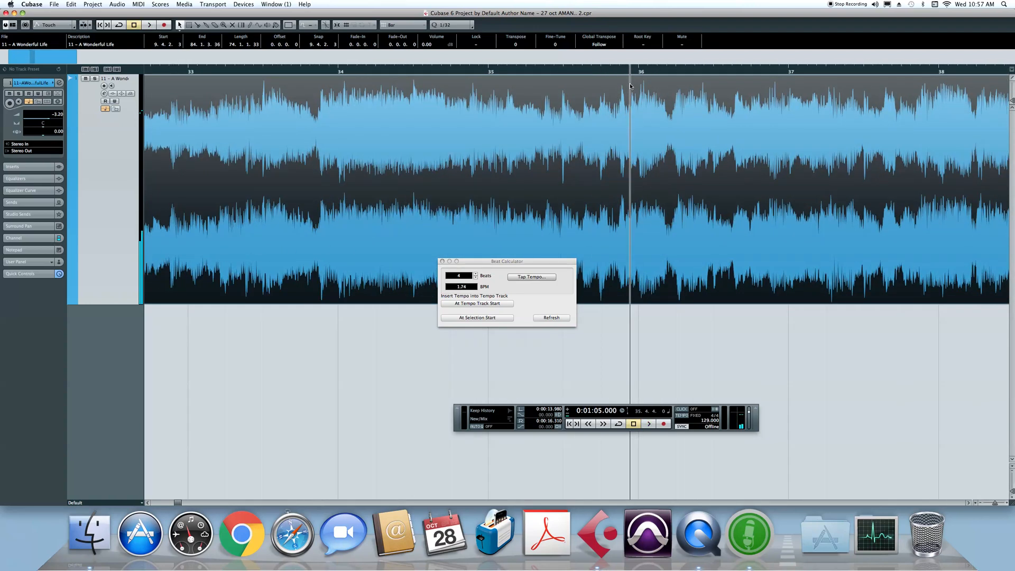
{"action": "key", "text": "space"}
{"action": "key", "text": "space"}
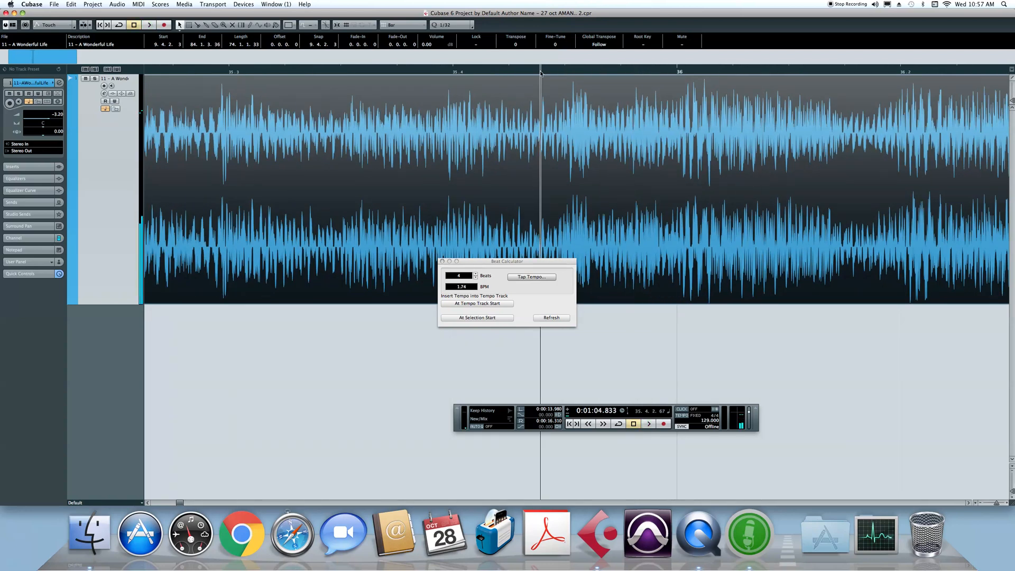
{"action": "key", "text": "h"}
{"action": "key", "text": "space"}
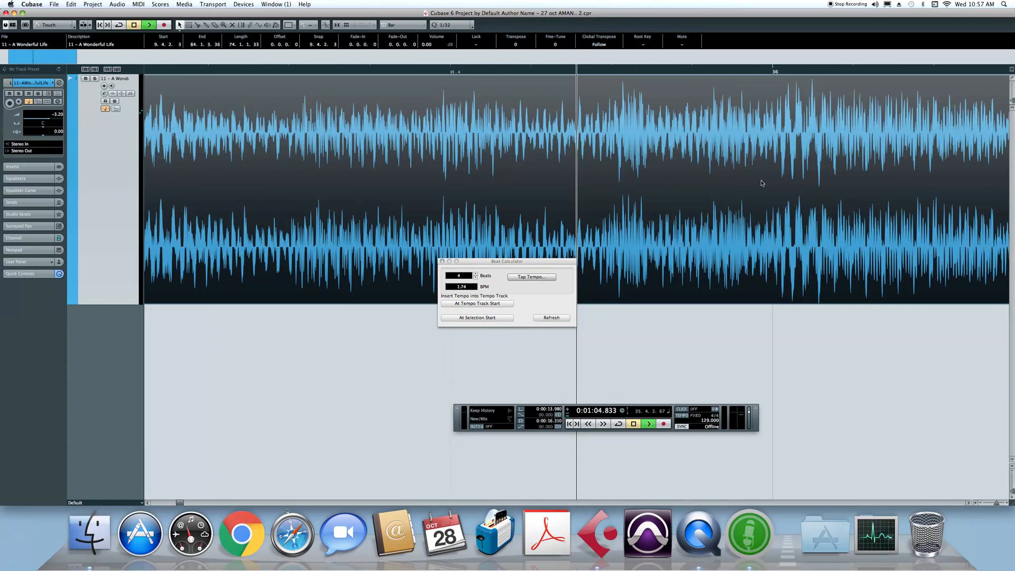
{"action": "left_click", "coordinate": [735, 72]}
{"action": "left_click_drag", "start_coordinate": [470, 72], "coordinate": [440, 72]}
{"action": "key", "text": "space"}
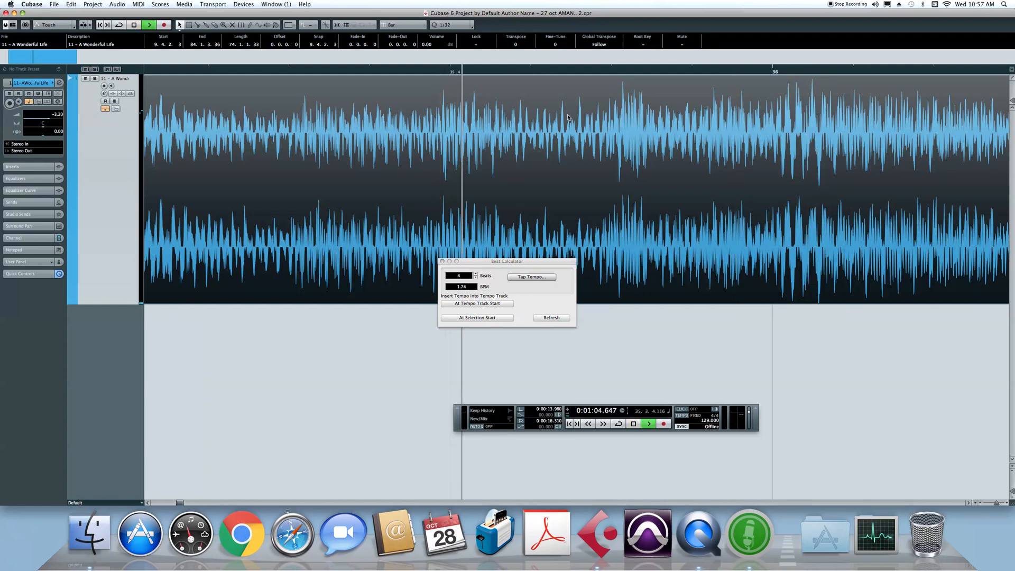
{"action": "key", "text": "space"}
Move the song event slightly earlier, to start at 9.4.1.100, and place the playhead just before bar 36 to inspect the alignment.
{"action": "left_click", "coordinate": [774, 88]}
{"action": "key", "text": "h"}
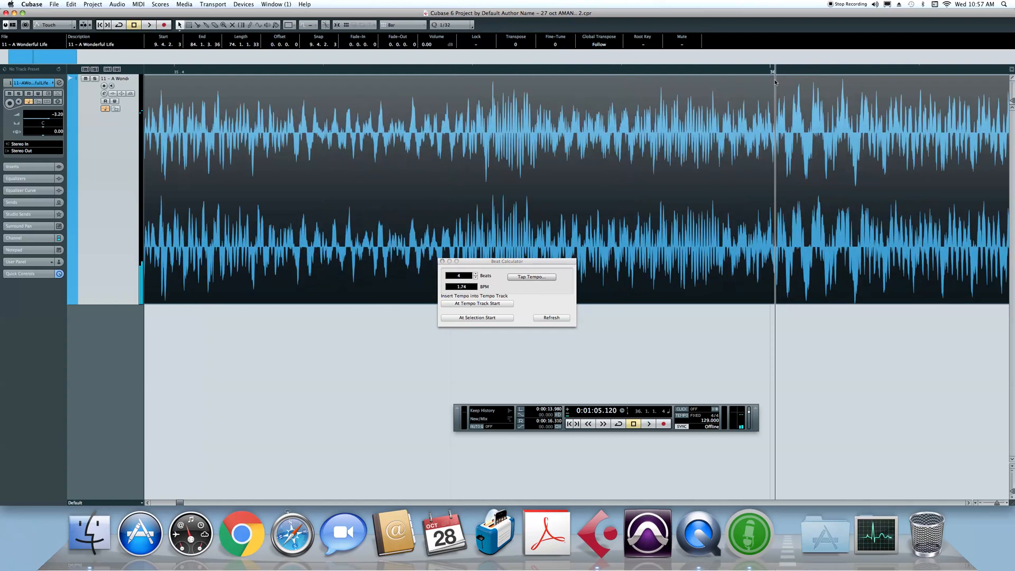
{"action": "left_click_drag", "start_coordinate": [847, 108], "coordinate": [782, 112]}
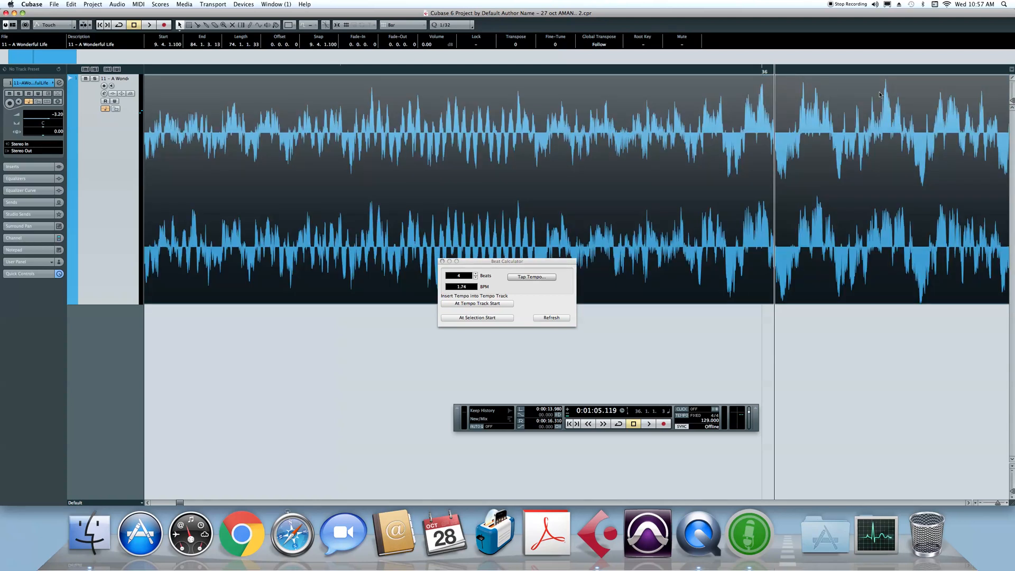
{"action": "left_click_drag", "start_coordinate": [762, 74], "coordinate": [785, 96]}
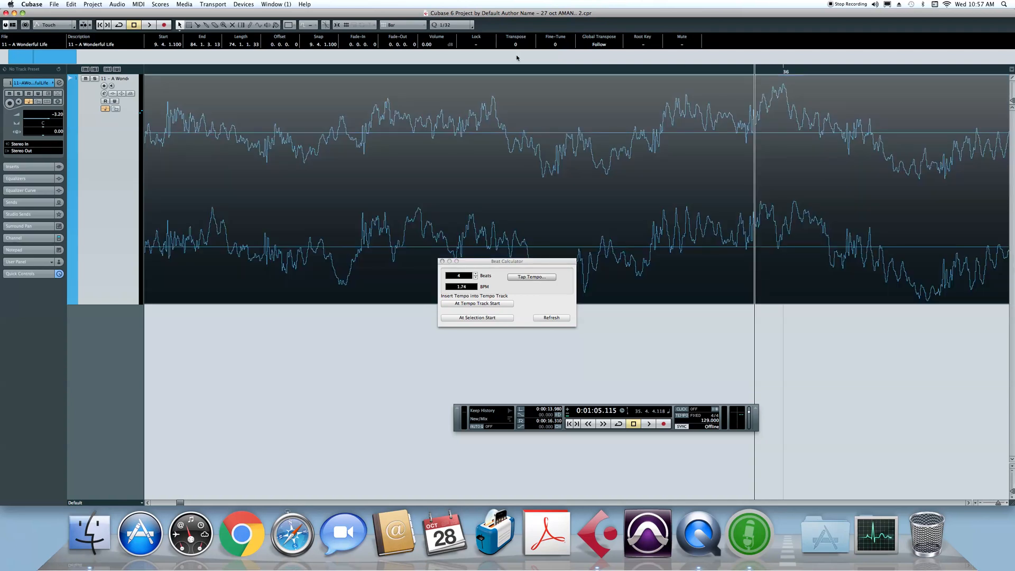
Turn on the metronome click and play the song from before bar 36, stopping in bar 38.
{"action": "left_click", "coordinate": [285, 73]}
{"action": "key", "text": "space"}
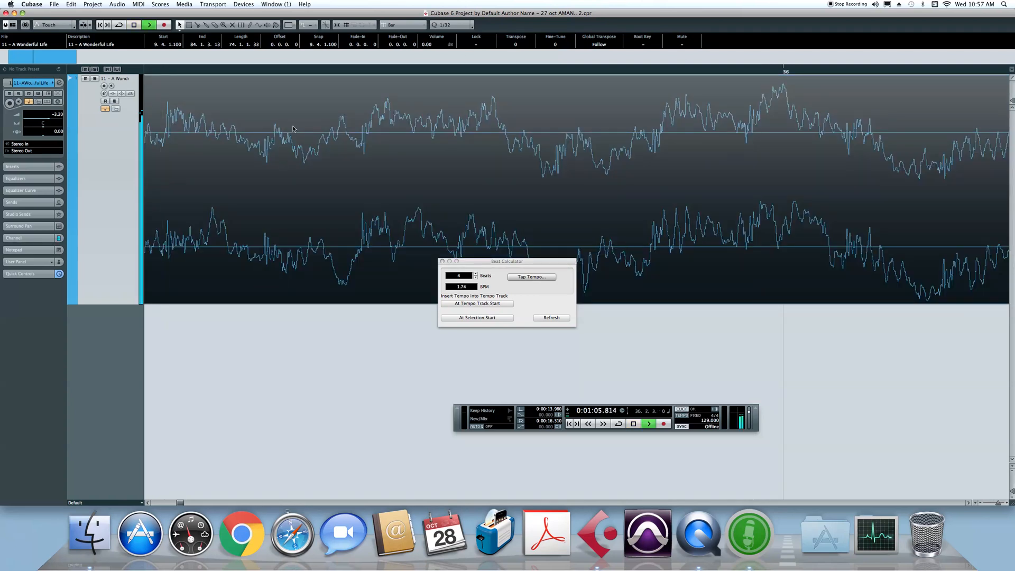
{"action": "key", "text": "g"}
{"action": "key", "text": "g"}
{"action": "key", "text": "g"}
{"action": "key", "text": "g"}
{"action": "key", "text": "g"}
{"action": "key", "text": "g"}
{"action": "key", "text": "g"}
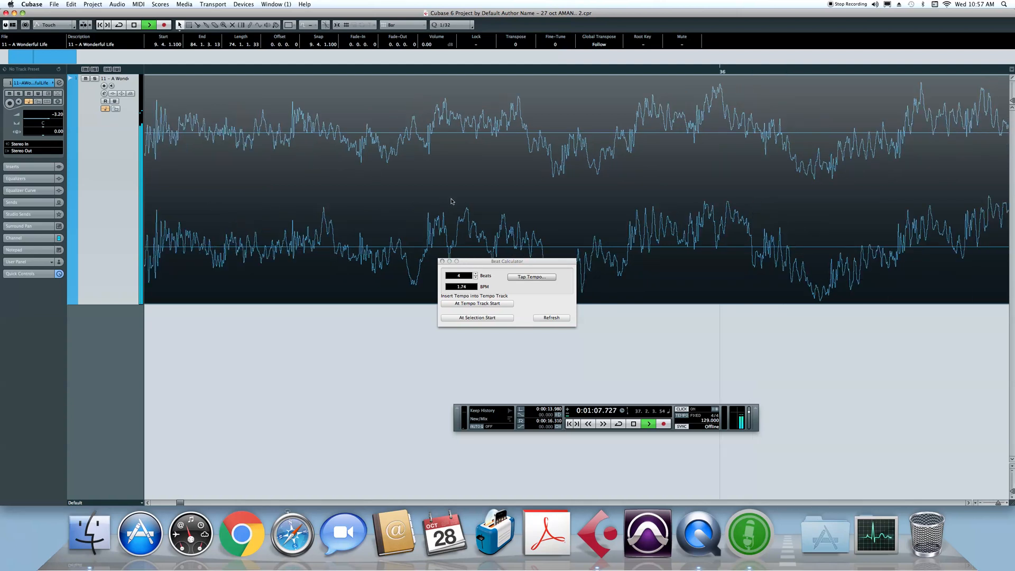
{"action": "key", "text": "g"}
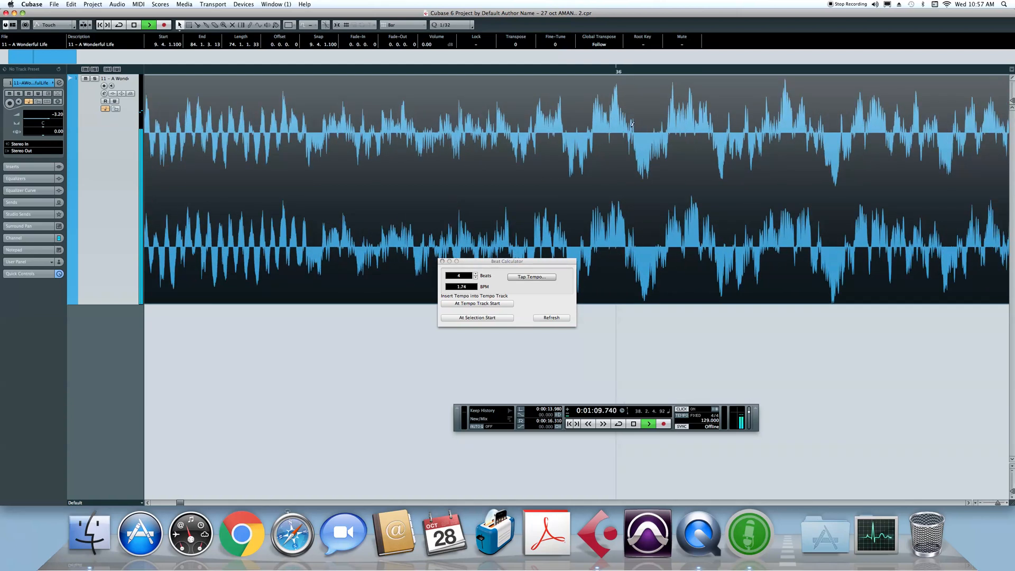
{"action": "key", "text": "space"}
Examine the waveform peaks at bar 36 closely against the bar line.
{"action": "key", "text": "h"}
{"action": "key", "text": "h"}
{"action": "key", "text": "h"}
{"action": "key", "text": "h"}
{"action": "key", "text": "h"}
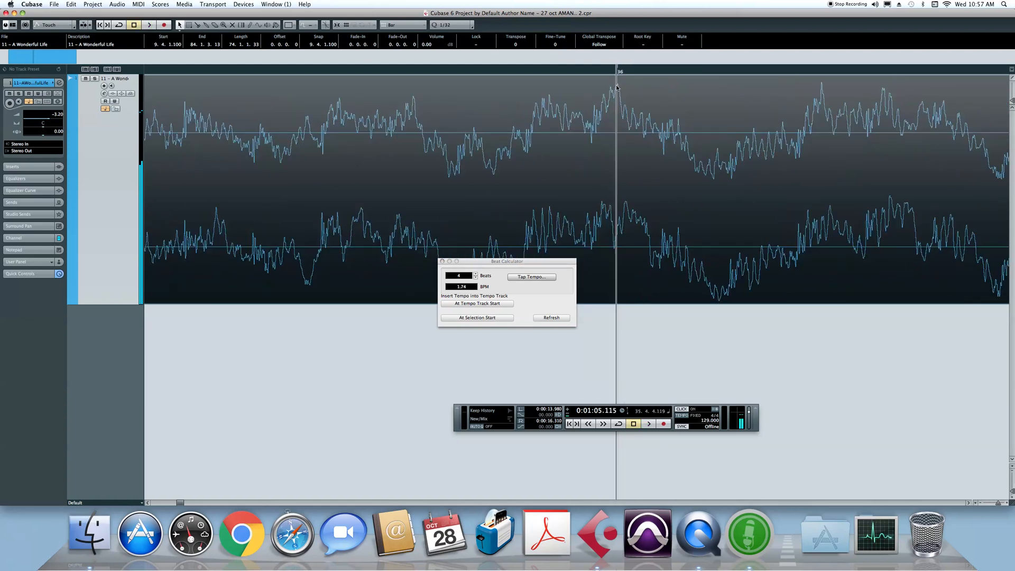
{"action": "key", "text": "h"}
{"action": "key", "text": "h"}
{"action": "key", "text": "h"}
{"action": "key", "text": "h"}
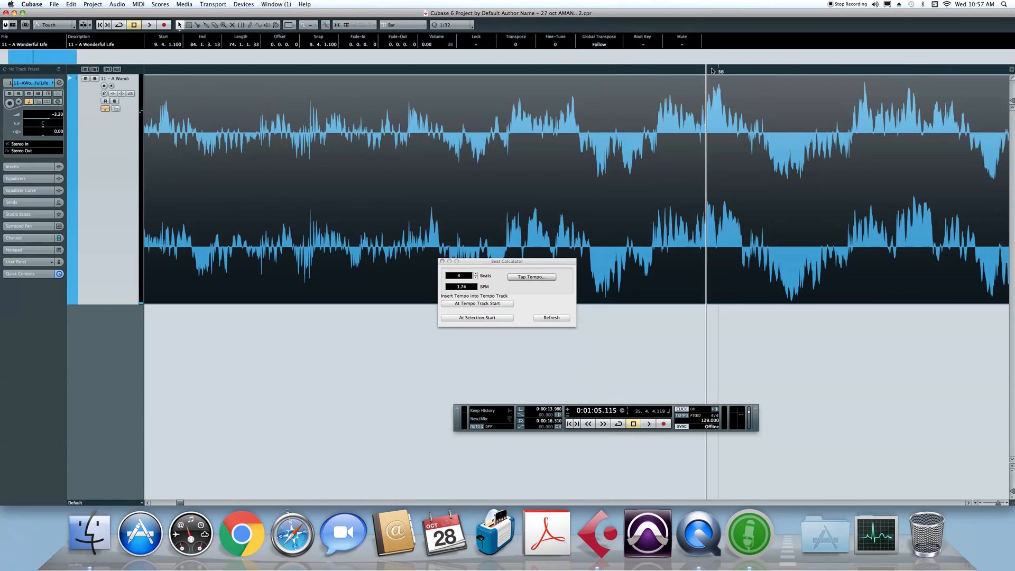
{"action": "key", "text": "h"}
{"action": "left_click_drag", "start_coordinate": [723, 95], "coordinate": [739, 96]}
Replay the song against the click from around bar 36 and pause it after bar 39.
{"action": "key", "text": "space"}
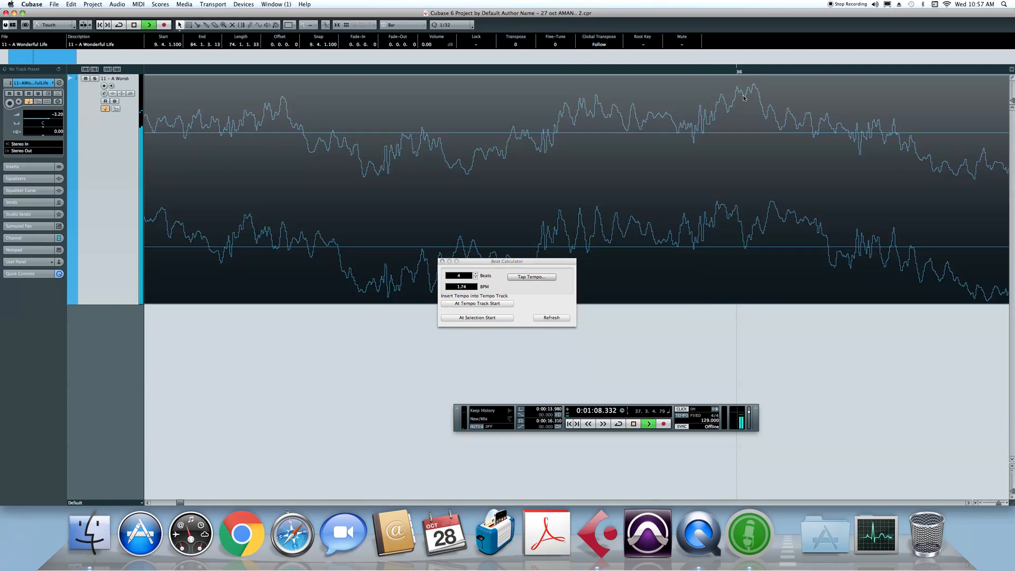
{"action": "key", "text": "g"}
{"action": "key", "text": "g"}
{"action": "key", "text": "g"}
{"action": "key", "text": "g"}
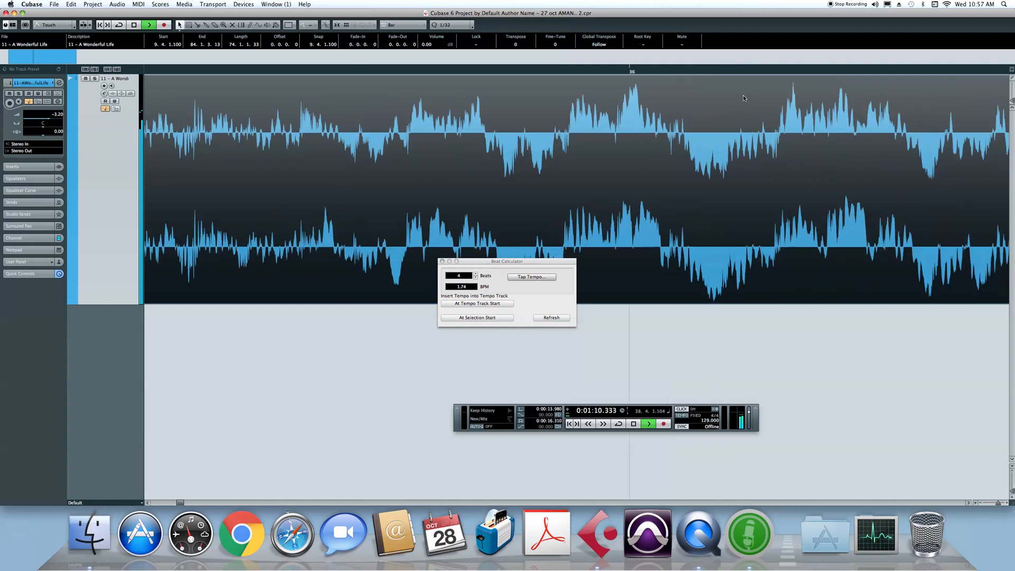
{"action": "key", "text": "g"}
{"action": "key", "text": "g"}
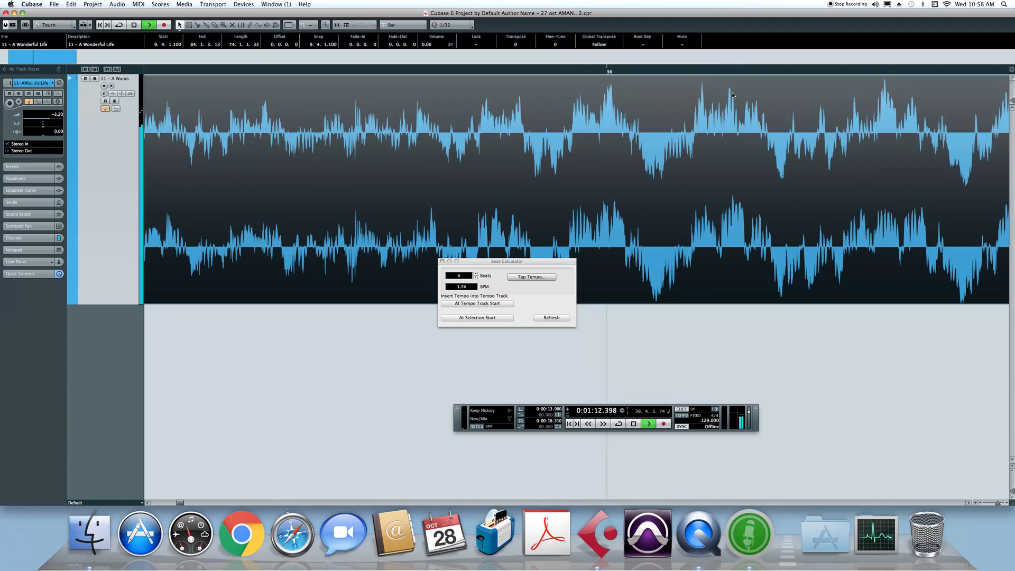
{"action": "key", "text": "g"}
{"action": "key", "text": "g"}
{"action": "key", "text": "g"}
{"action": "key", "text": "g"}
{"action": "key", "text": "g"}
{"action": "key", "text": "space"}
Continue playing the song with the click into bar 42 and stop there.
{"action": "key", "text": "g"}
{"action": "key", "text": "g"}
{"action": "key", "text": "g"}
{"action": "key", "text": "g"}
{"action": "key", "text": "g"}
{"action": "key", "text": "space"}
{"action": "key", "text": "space"}
{"action": "key", "text": "g"}
{"action": "key", "text": "g"}
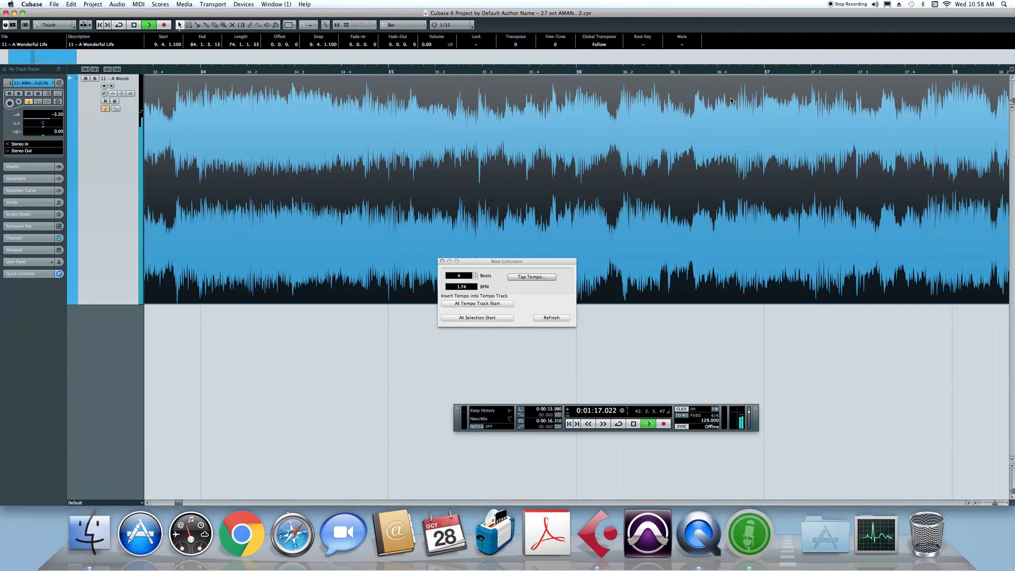
{"action": "key", "text": "space"}
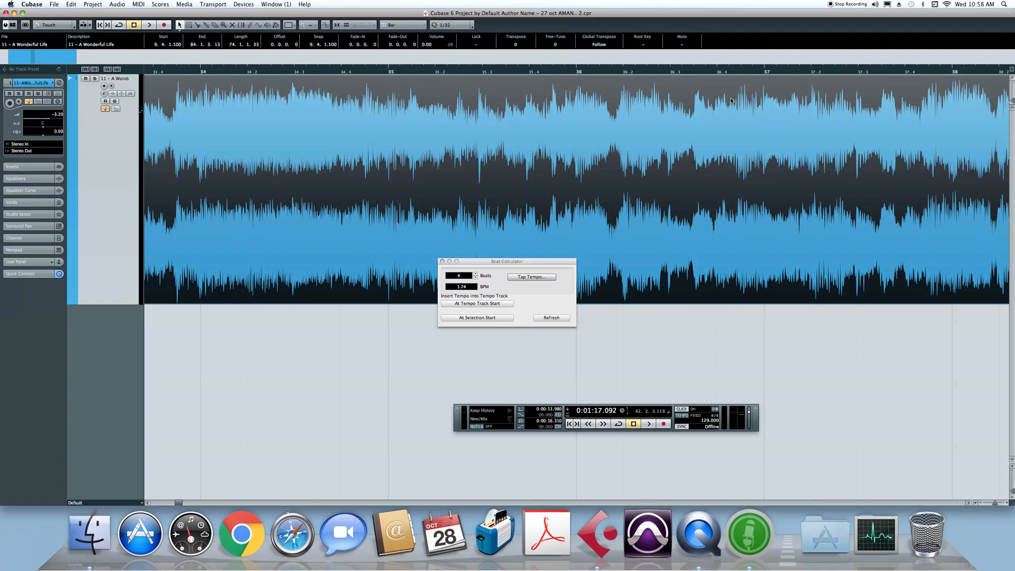
Play the song against the click from the quiet break at the end of bar 44 and stop early in bar 47.
{"action": "key", "text": "g"}
{"action": "key", "text": "g"}
{"action": "key", "text": "g"}
{"action": "key", "text": "g"}
{"action": "key", "text": "g"}
{"action": "key", "text": "g"}
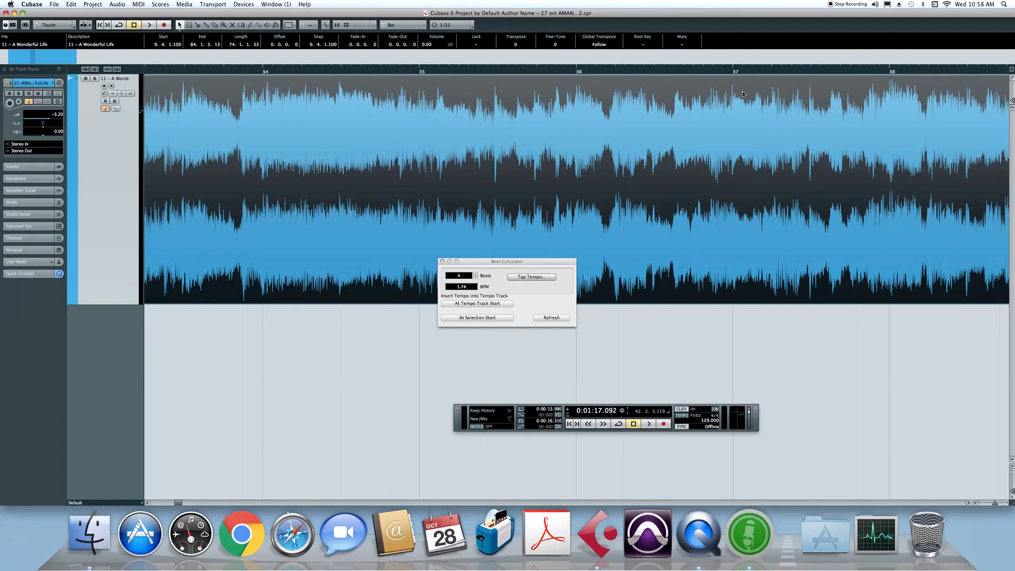
{"action": "key", "text": "g"}
{"action": "key", "text": "g"}
{"action": "key", "text": "g"}
{"action": "key", "text": "g"}
{"action": "key", "text": "g"}
{"action": "key", "text": "g"}
{"action": "key", "text": "g"}
{"action": "key", "text": "g"}
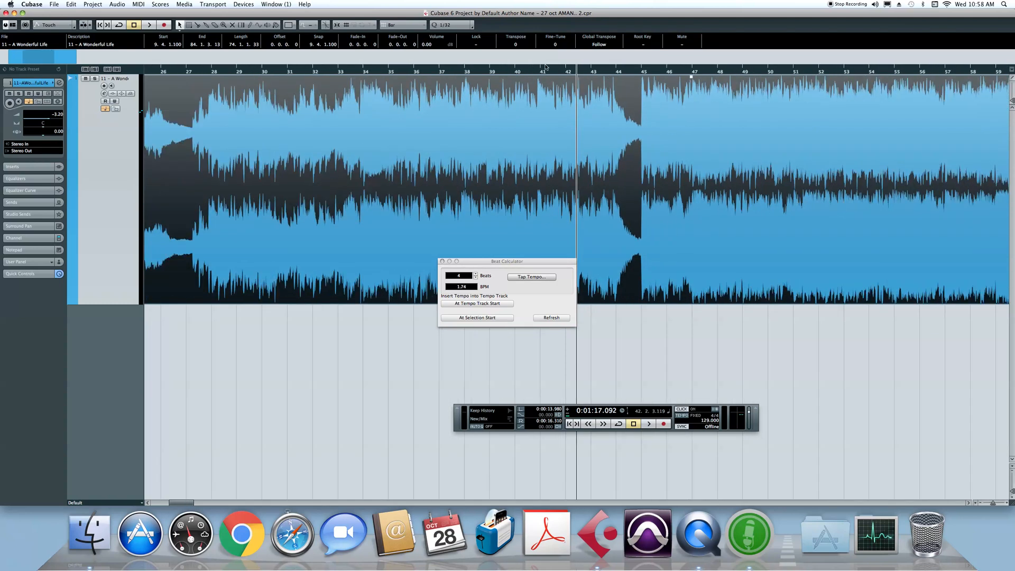
{"action": "left_click_drag", "start_coordinate": [405, 71], "coordinate": [418, 103]}
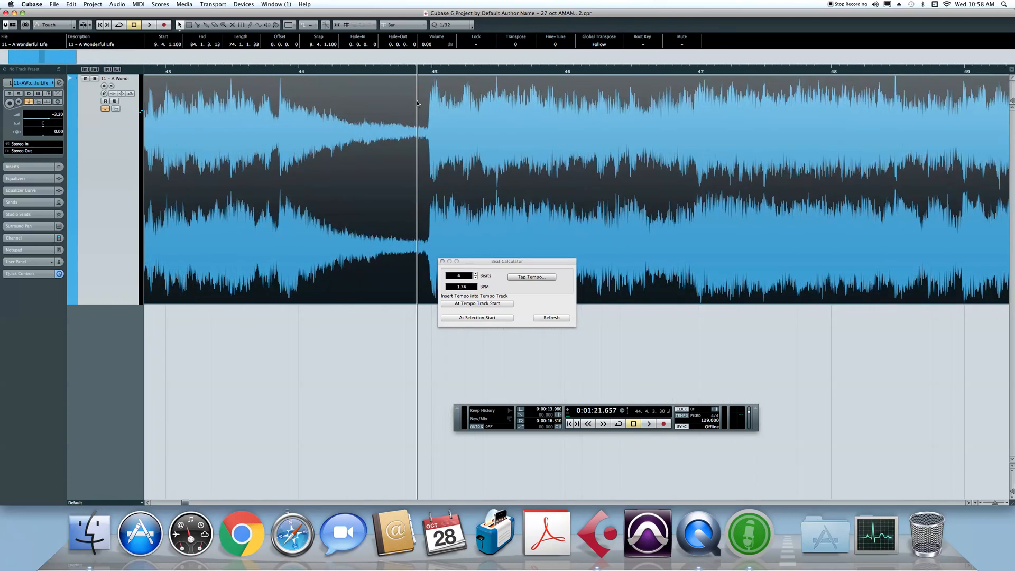
{"action": "key", "text": "space"}
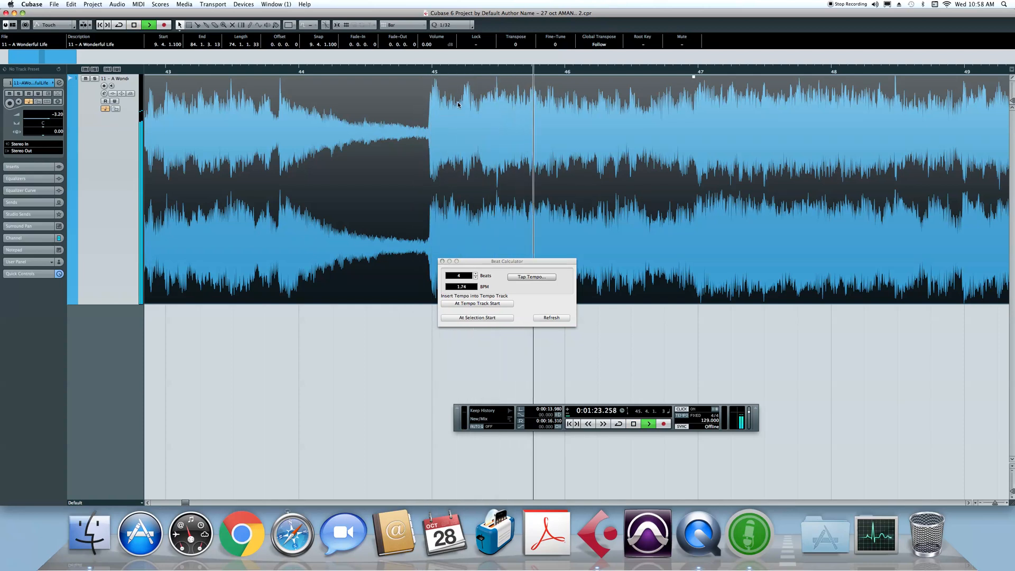
{"action": "scroll", "coordinate": [458, 104], "scroll_direction": "down", "scroll_amount": 2}
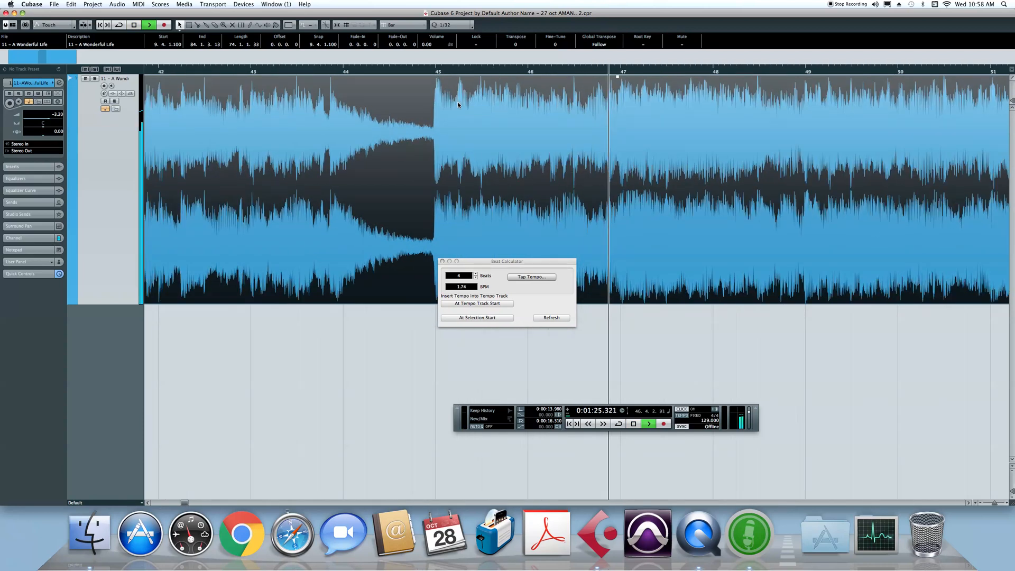
{"action": "key", "text": "space"}
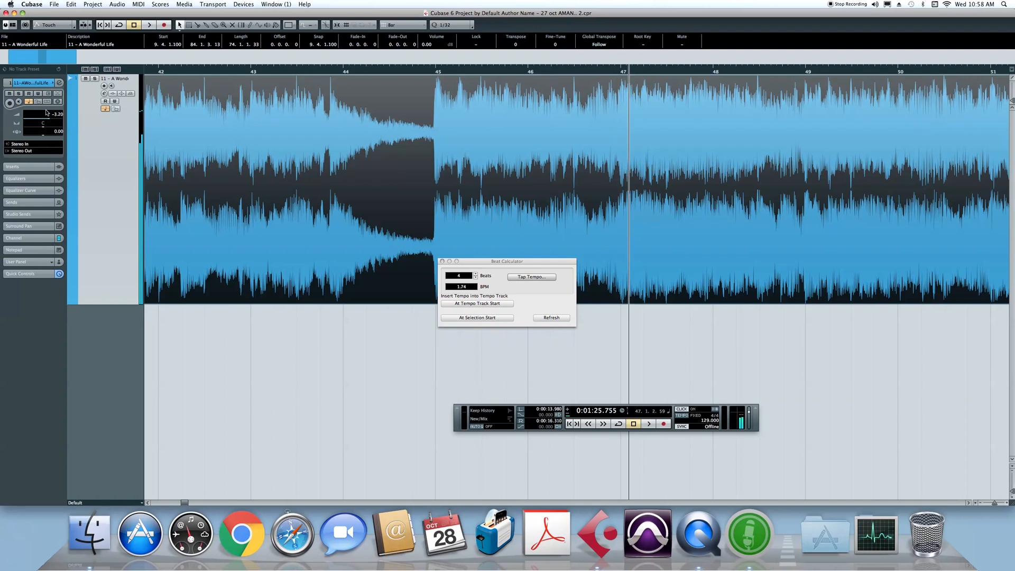
Set the song track's volume to -3.67 while playing on from bar 47 with the click, and stop in bar 51.
{"action": "key", "text": "space"}
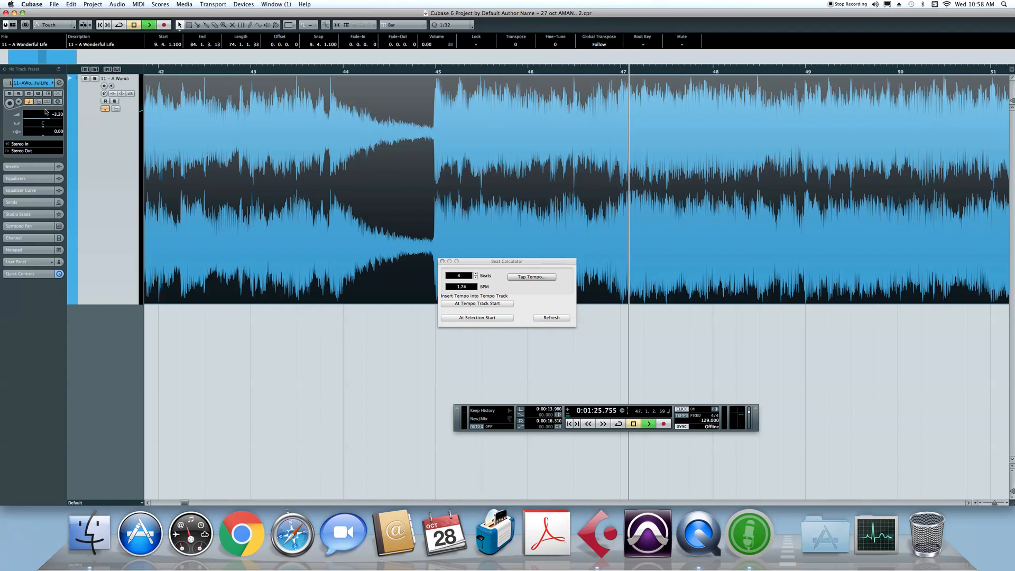
{"action": "left_click_drag", "start_coordinate": [50, 118], "coordinate": [46, 119]}
{"action": "key", "text": "space"}
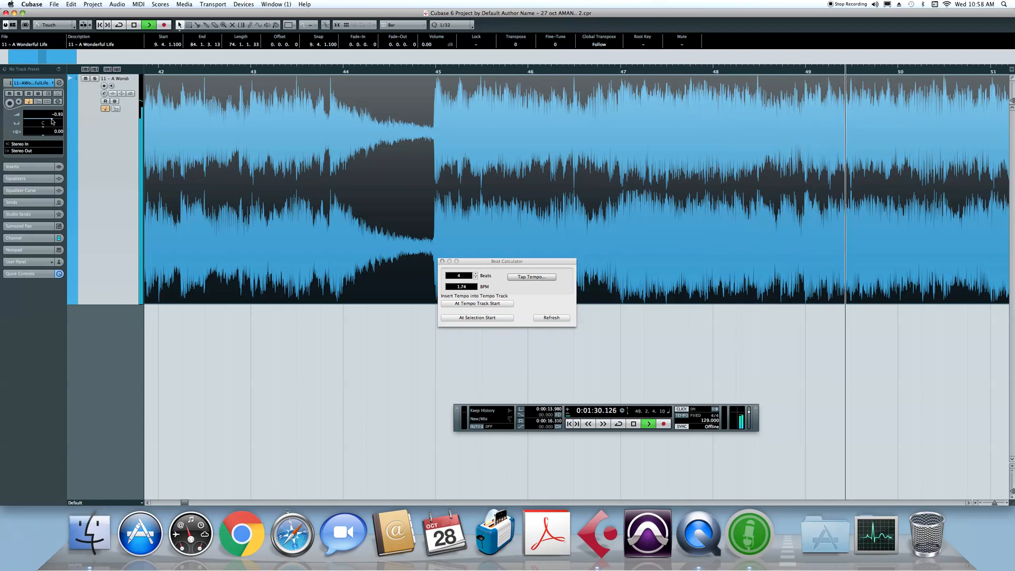
{"action": "left_click_drag", "start_coordinate": [47, 119], "coordinate": [49, 119]}
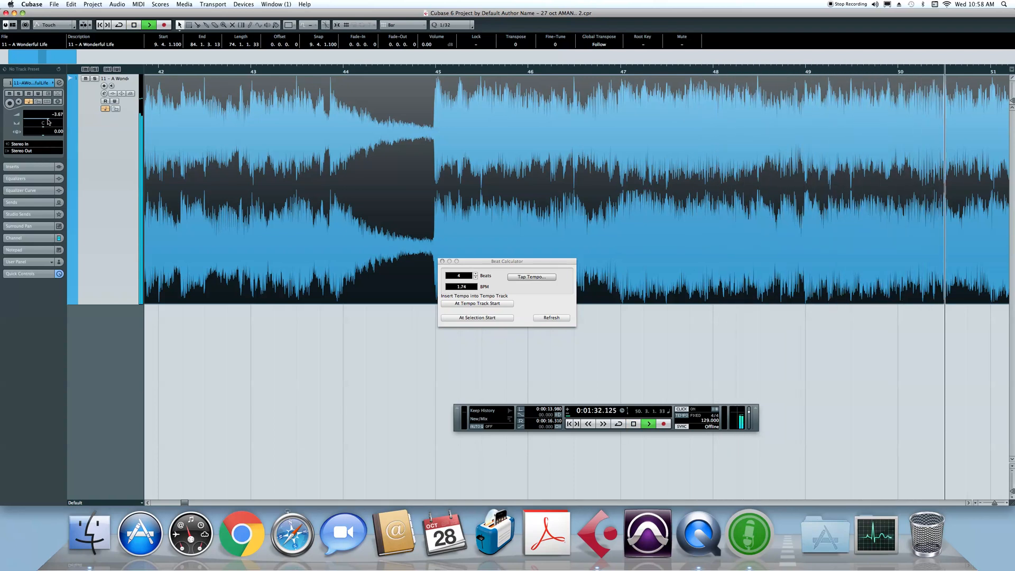
{"action": "key", "text": "space"}
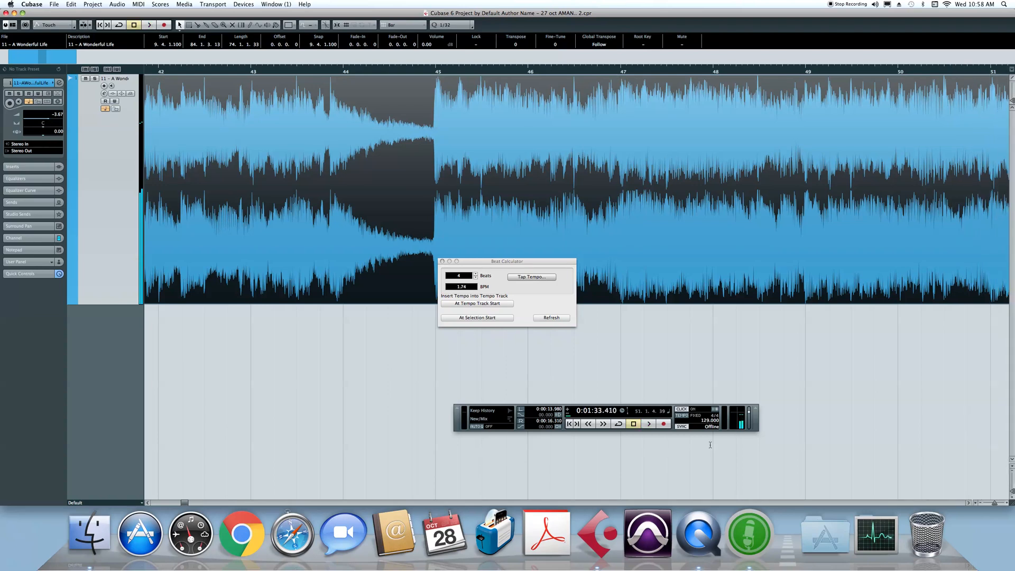
Set the project's fixed tempo to 64.5 BPM.
{"action": "double_click", "coordinate": [708, 420]}
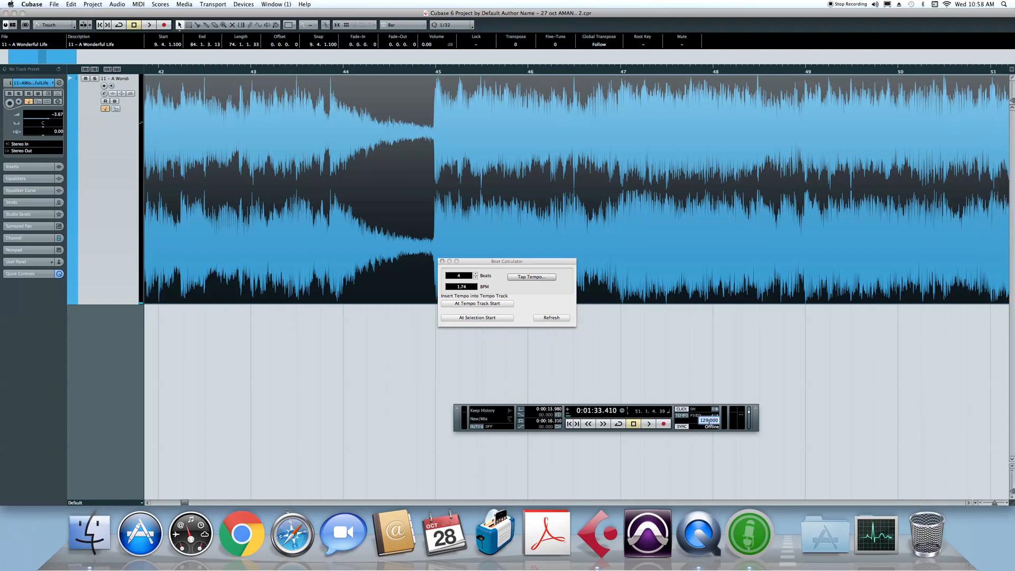
{"action": "type", "text": "64.5"}
{"action": "key", "text": "Return"}
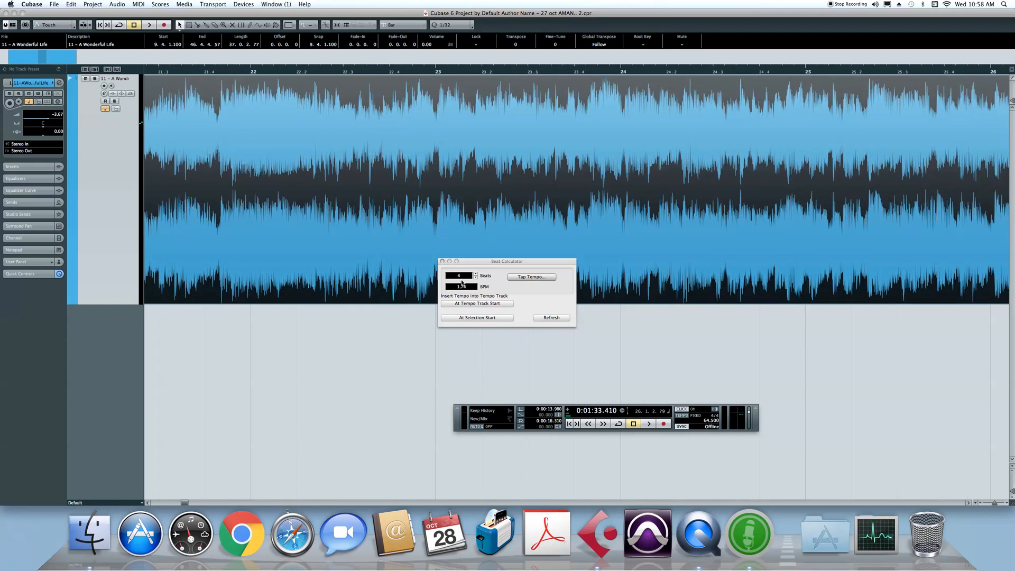
Play the end of the quiet break in bar 27 to locate the attack that follows it.
{"action": "key", "text": "g"}
{"action": "key", "text": "g"}
{"action": "key", "text": "g"}
{"action": "key", "text": "g"}
{"action": "key", "text": "g"}
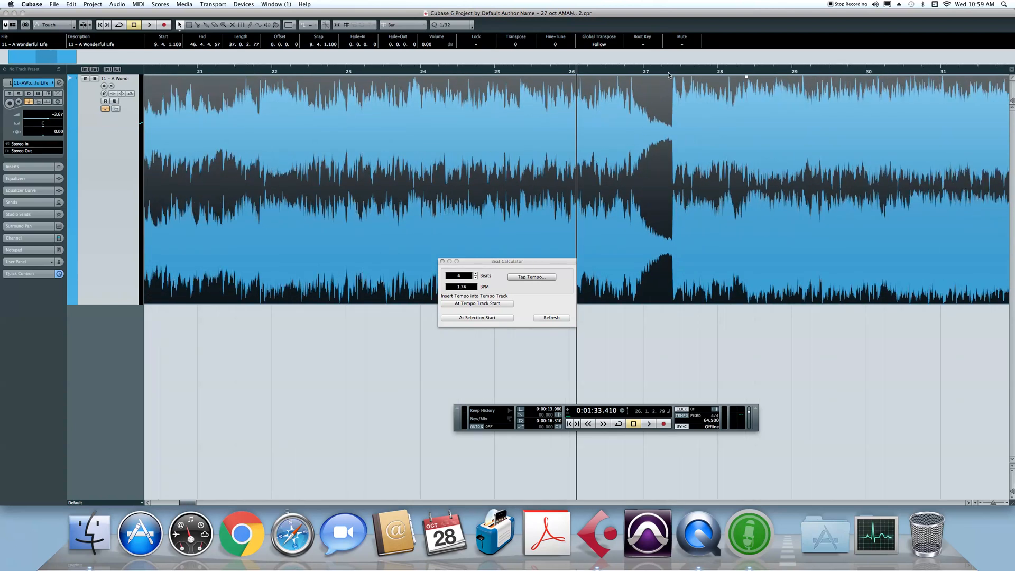
{"action": "left_click_drag", "start_coordinate": [671, 72], "coordinate": [664, 109]}
{"action": "key", "text": "space"}
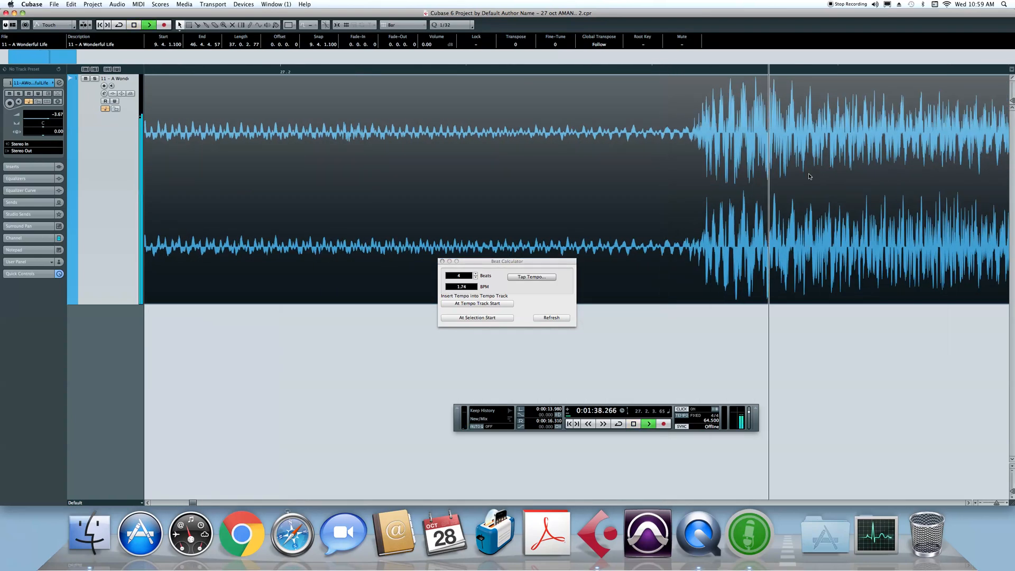
Move the song event later, to start at 10.2.3.53, bringing the attack after the quiet break close to bar 28.
{"action": "key", "text": "g"}
{"action": "left_click_drag", "start_coordinate": [531, 100], "coordinate": [911, 85]}
{"action": "key", "text": "g"}
{"action": "key", "text": "g"}
{"action": "key", "text": "g"}
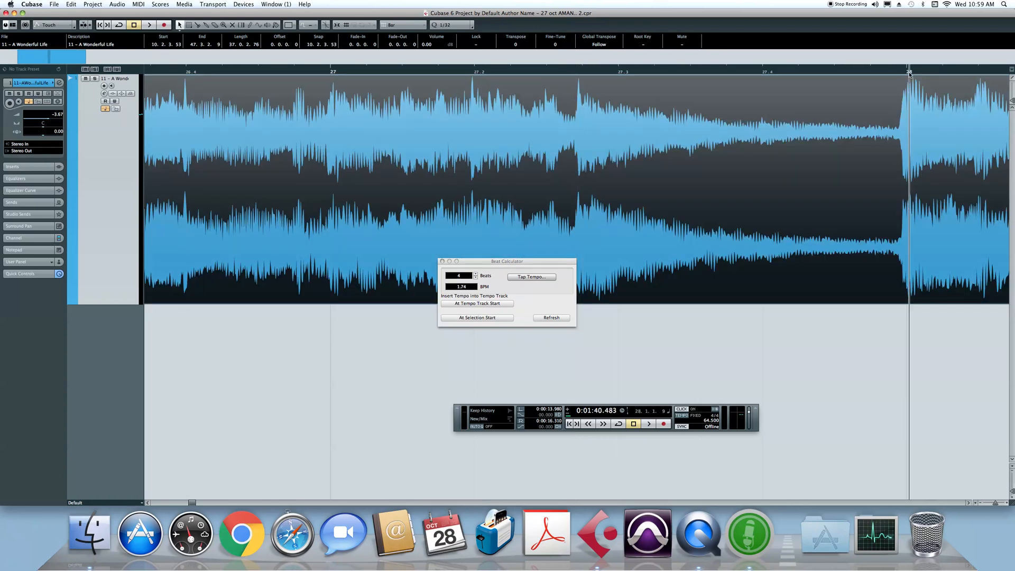
Audition the attack just before bar 28 and move the song event to start at 10.2.3.65, aligning the attack with the bar line.
{"action": "key", "text": "h"}
{"action": "key", "text": "h"}
{"action": "key", "text": "h"}
{"action": "left_click", "coordinate": [449, 70]}
{"action": "key", "text": "space"}
{"action": "key", "text": "space"}
{"action": "left_click", "coordinate": [696, 73]}
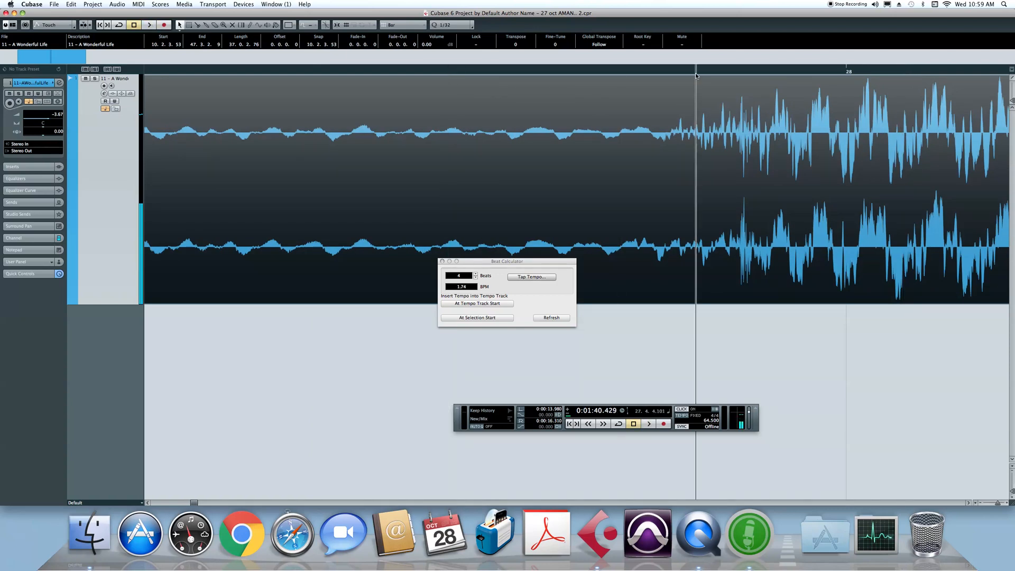
{"action": "left_click", "coordinate": [478, 86]}
{"action": "left_click_drag", "start_coordinate": [477, 85], "coordinate": [858, 106]}
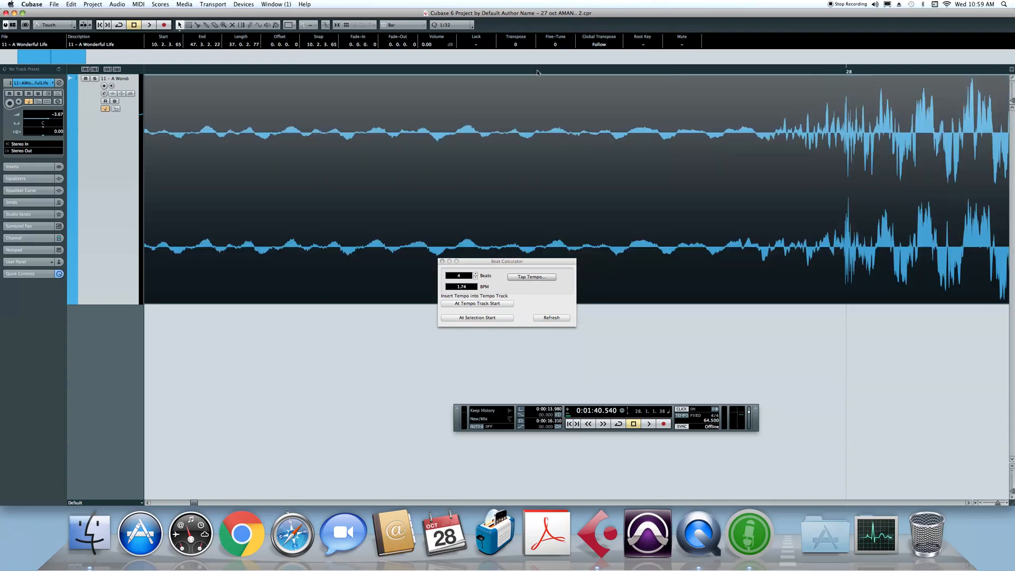
Play the song against the click from around bar 28, pausing in bar 29 and continuing into bar 31.
{"action": "key", "text": "space"}
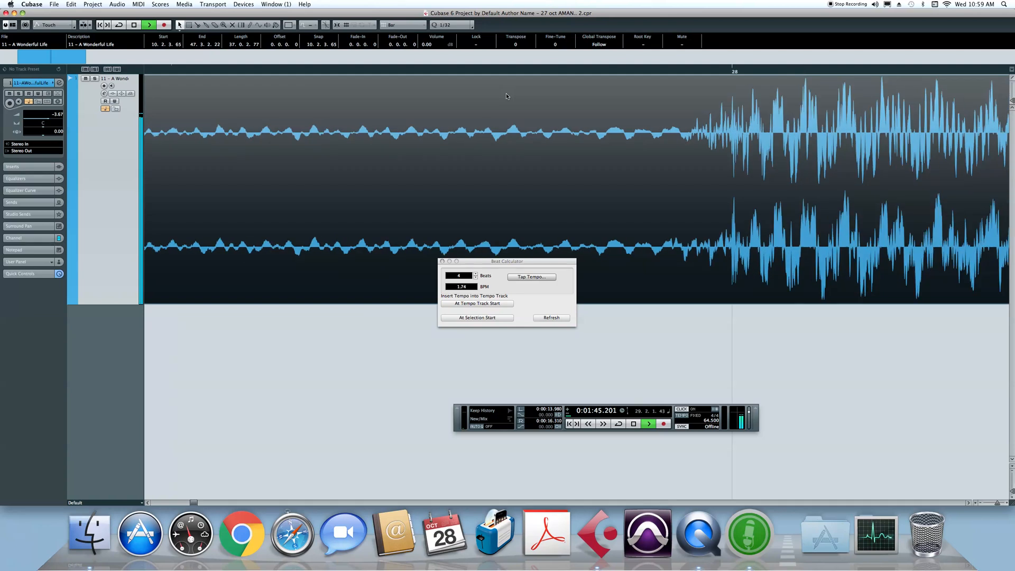
{"action": "key", "text": "space"}
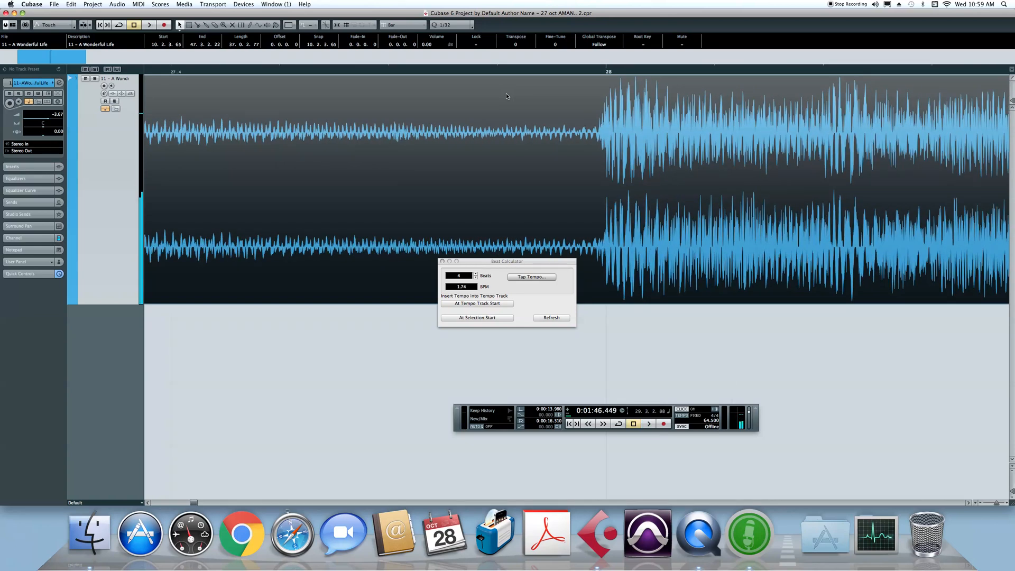
{"action": "key", "text": "g"}
{"action": "key", "text": "g"}
{"action": "key", "text": "g"}
{"action": "key", "text": "g"}
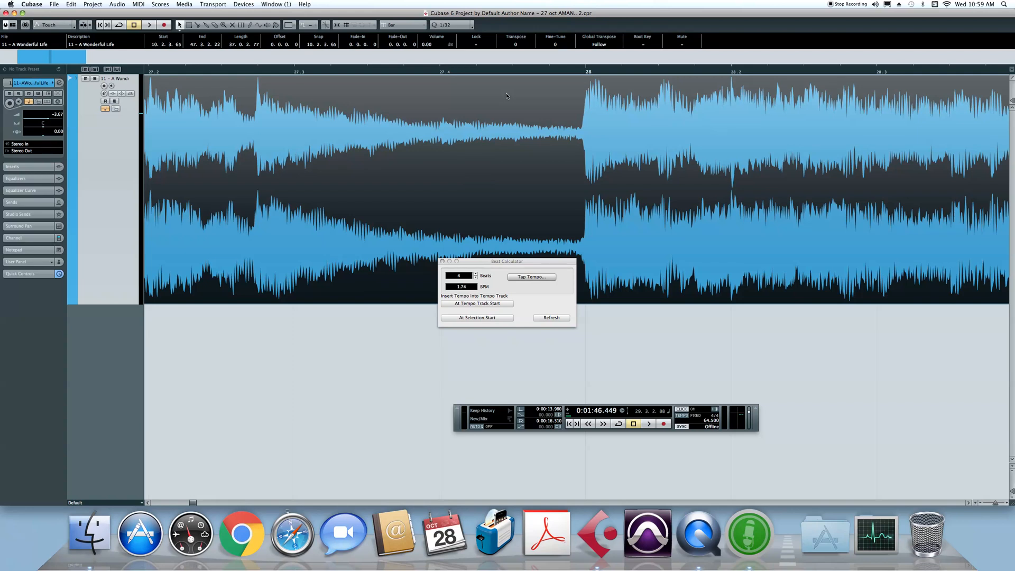
{"action": "key", "text": "space"}
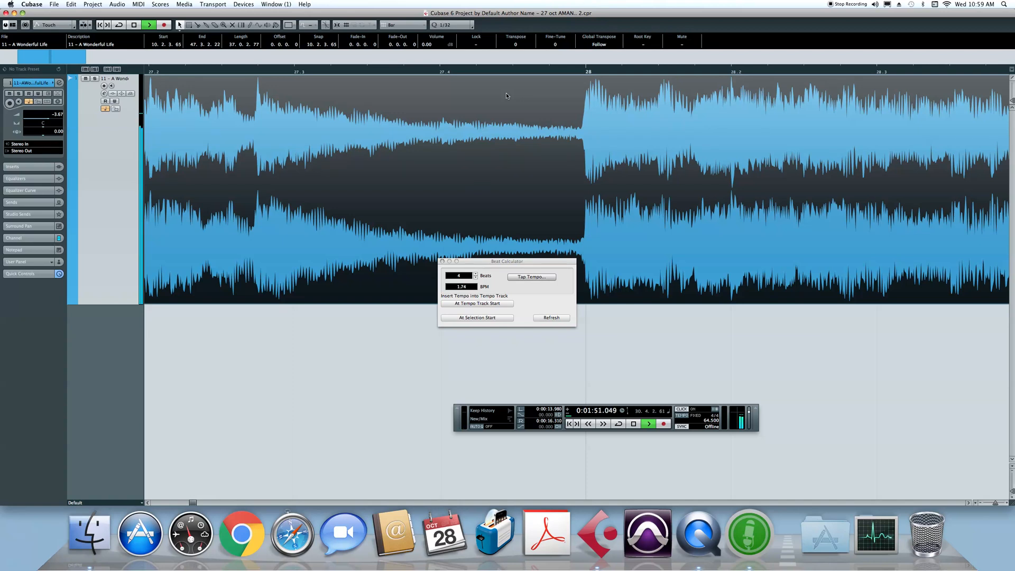
{"action": "key", "text": "space"}
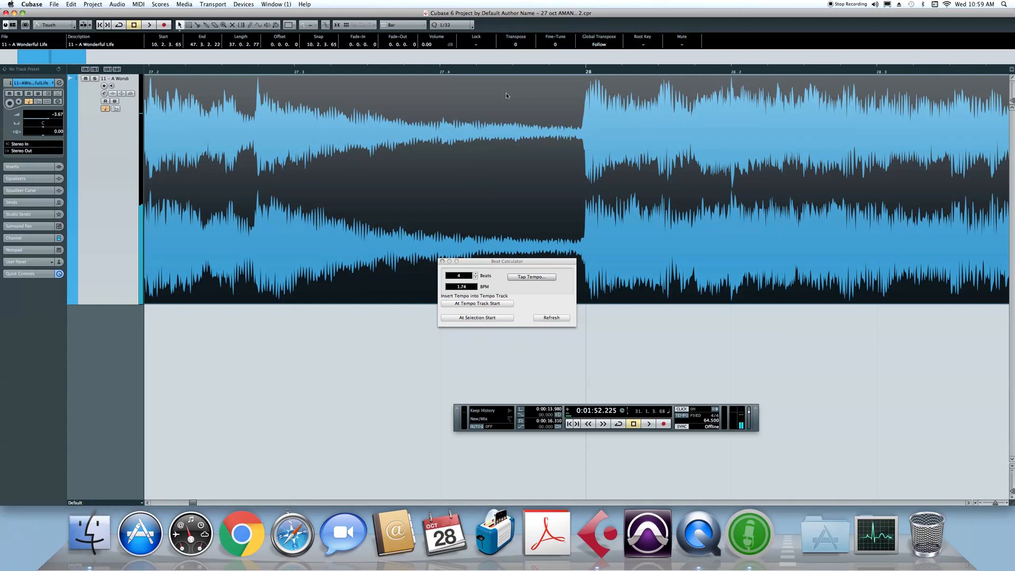
Examine the whole song's waveform against the bar ruler to check how its sections line up with the bars.
{"action": "key", "text": "g"}
{"action": "key", "text": "g"}
{"action": "key", "text": "g"}
{"action": "key", "text": "g"}
{"action": "key", "text": "g"}
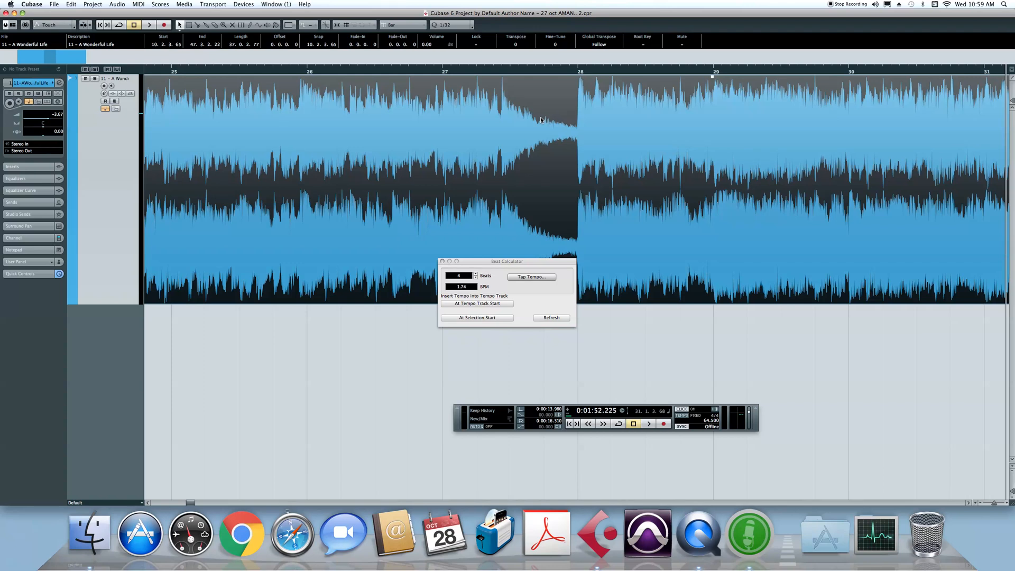
{"action": "key", "text": "g"}
{"action": "key", "text": "g"}
{"action": "key", "text": "g"}
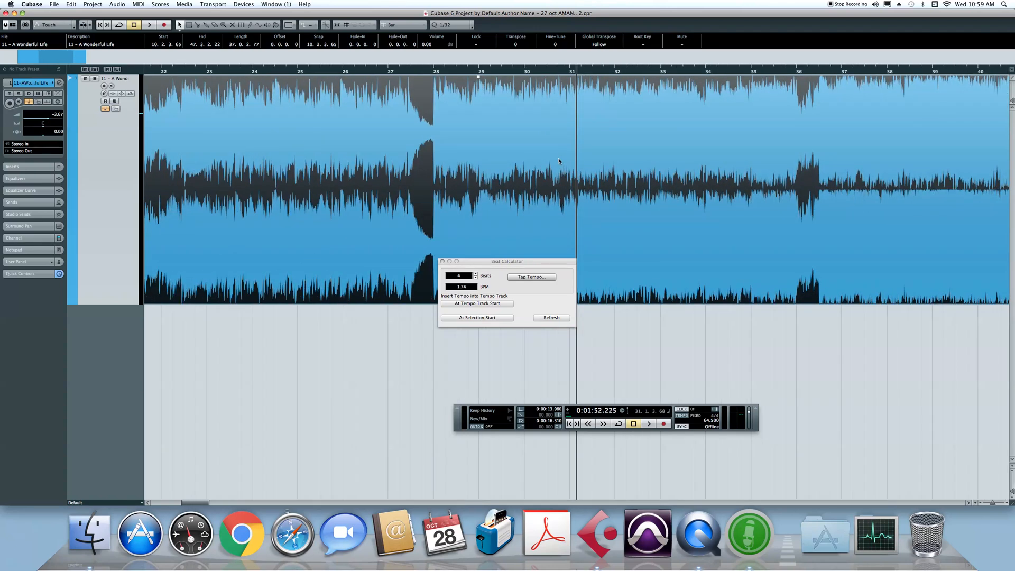
{"action": "key", "text": "g"}
{"action": "key", "text": "g"}
{"action": "key", "text": "g"}
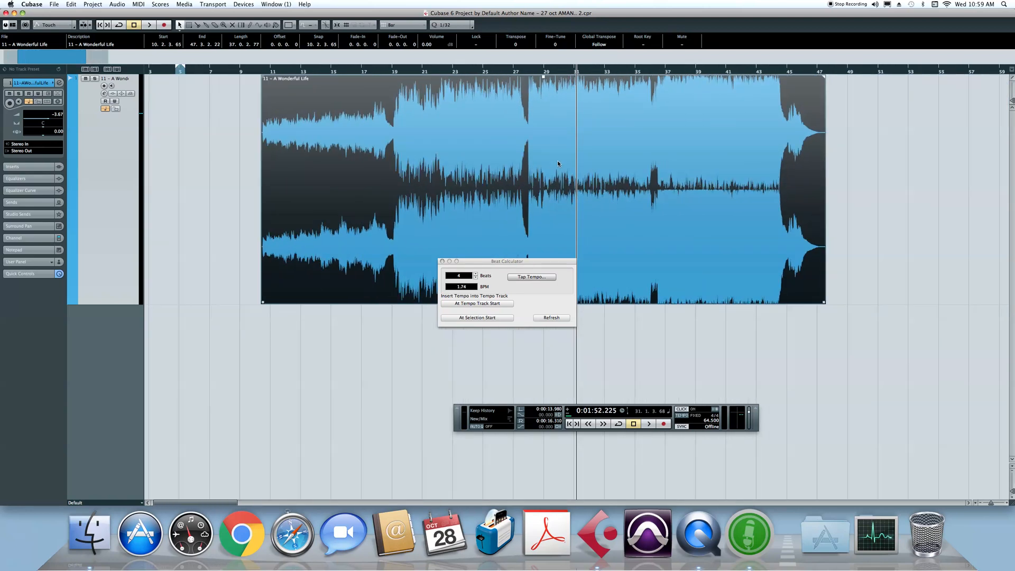
{"action": "key", "text": "g"}
{"action": "key", "text": "g"}
{"action": "key", "text": "g"}
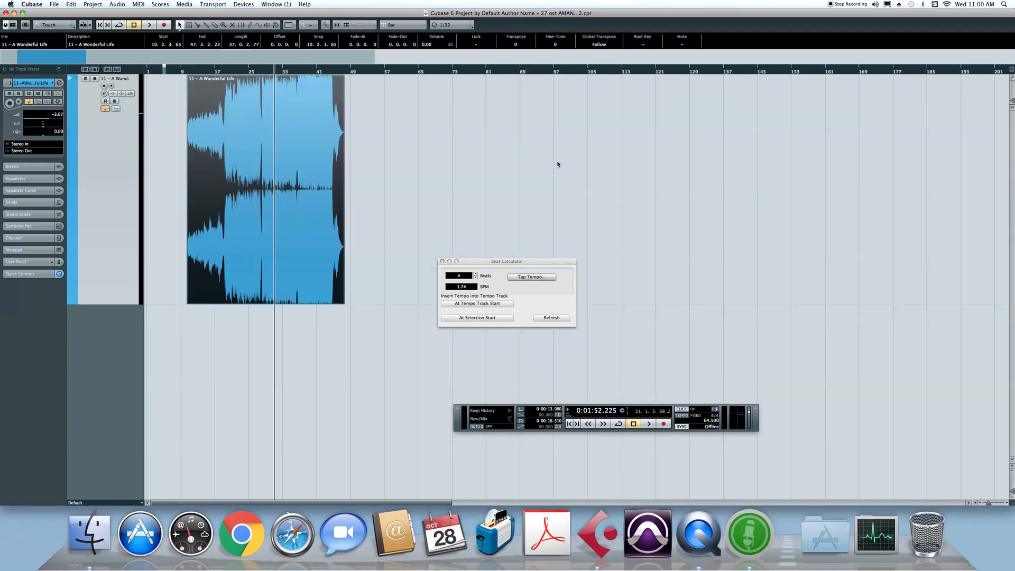
{"action": "key", "text": "g"}
{"action": "key", "text": "g"}
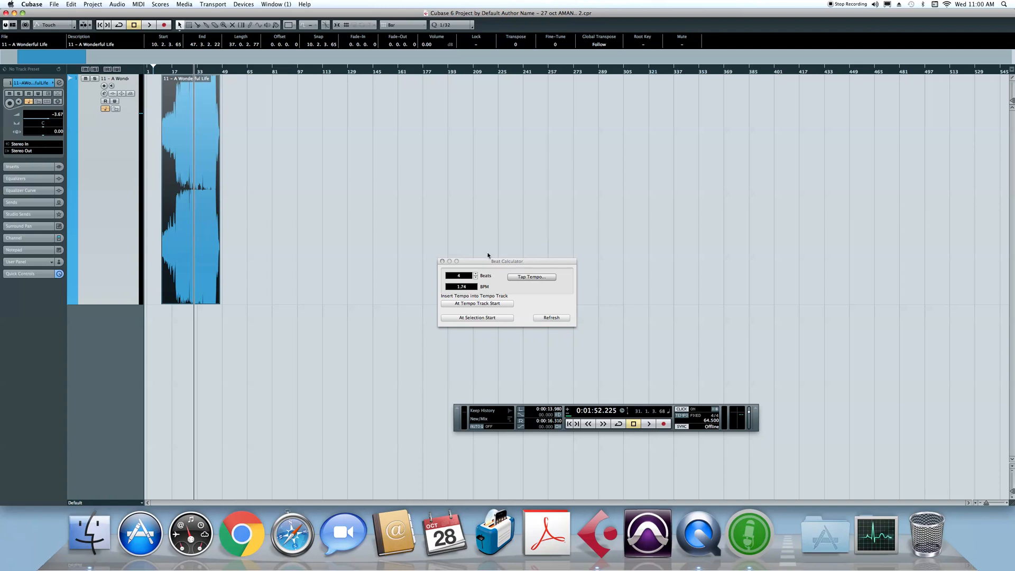
{"action": "key", "text": "h"}
{"action": "key", "text": "h"}
{"action": "key", "text": "h"}
{"action": "key", "text": "h"}
{"action": "key", "text": "h"}
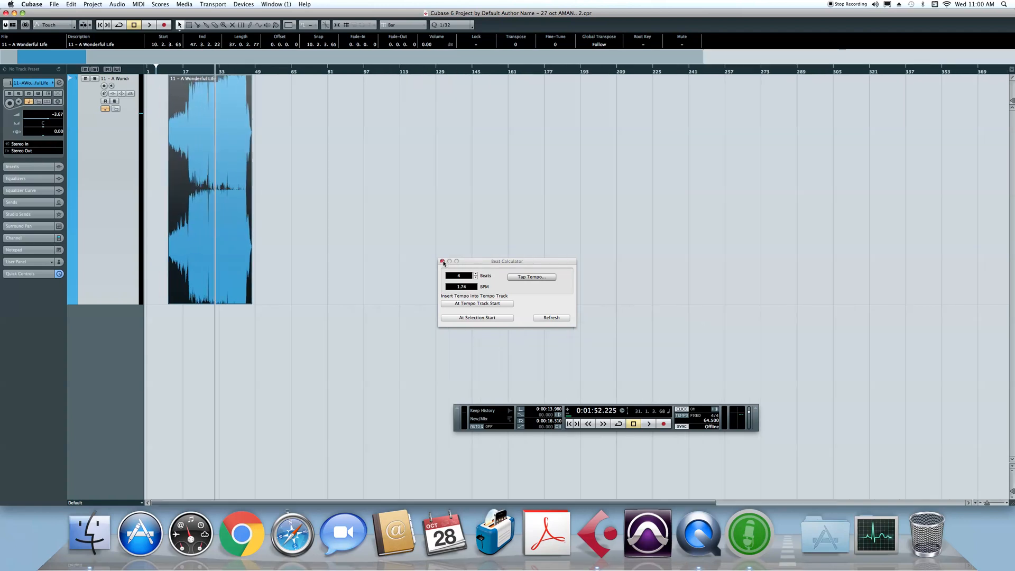
Play the song against the click from the entry just after bar 19 to the start of bar 20.
{"action": "left_click", "coordinate": [473, 72]}
{"action": "left_click", "coordinate": [400, 73]}
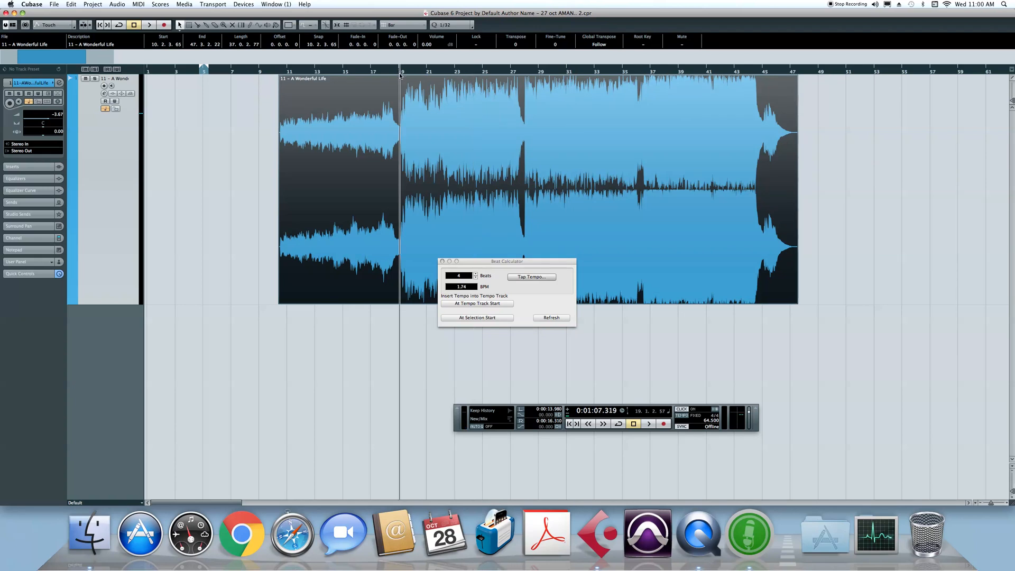
{"action": "key", "text": "h"}
{"action": "key", "text": "h"}
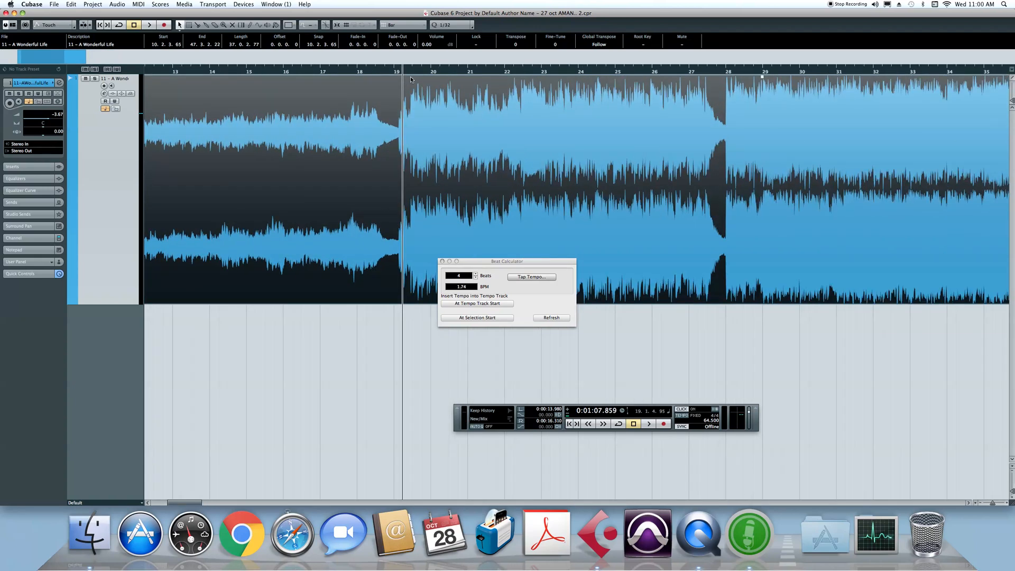
{"action": "key", "text": "space"}
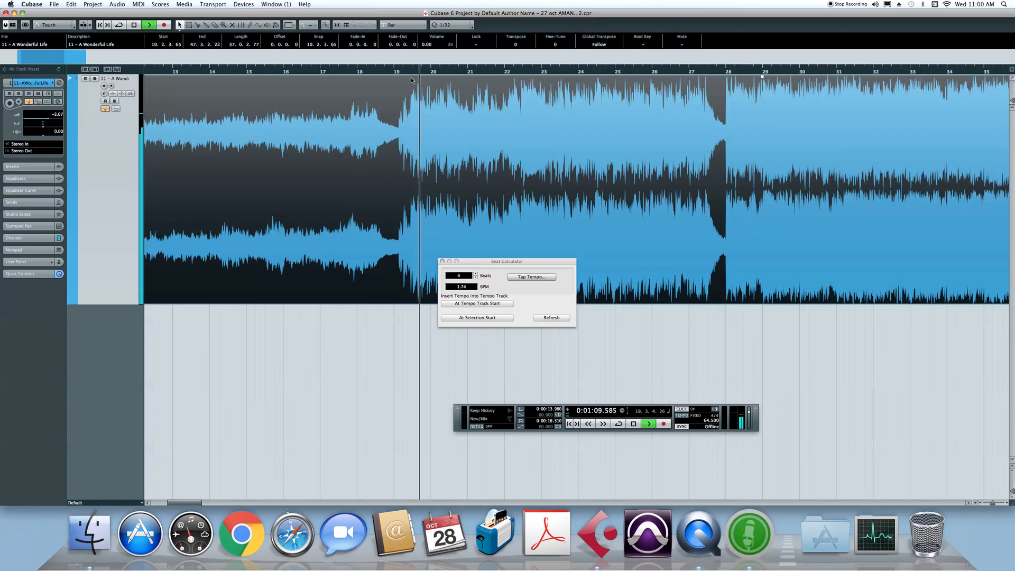
{"action": "key", "text": "space"}
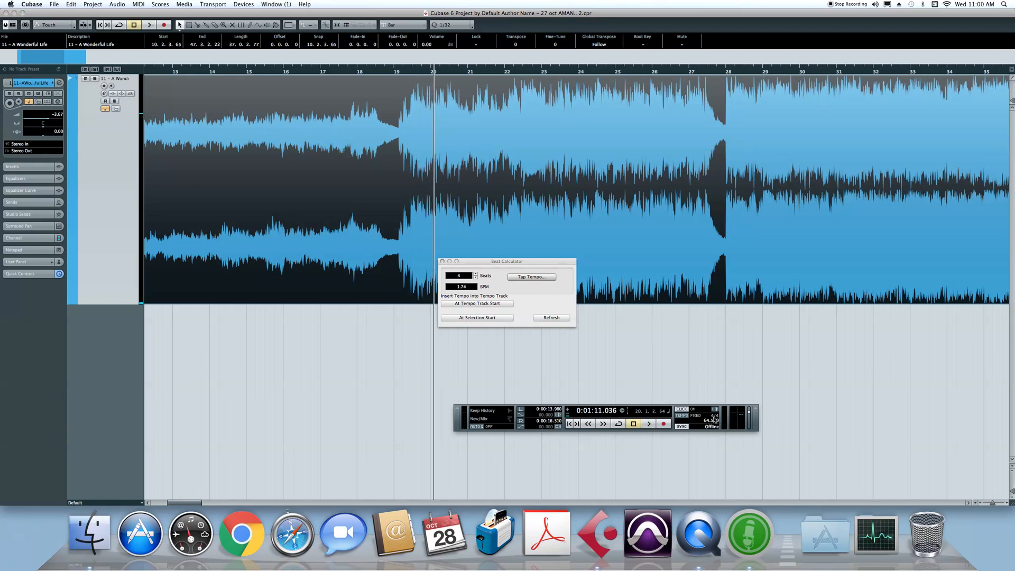
Close the Beat Calculator and deselect the song event.
{"action": "left_click", "coordinate": [442, 261]}
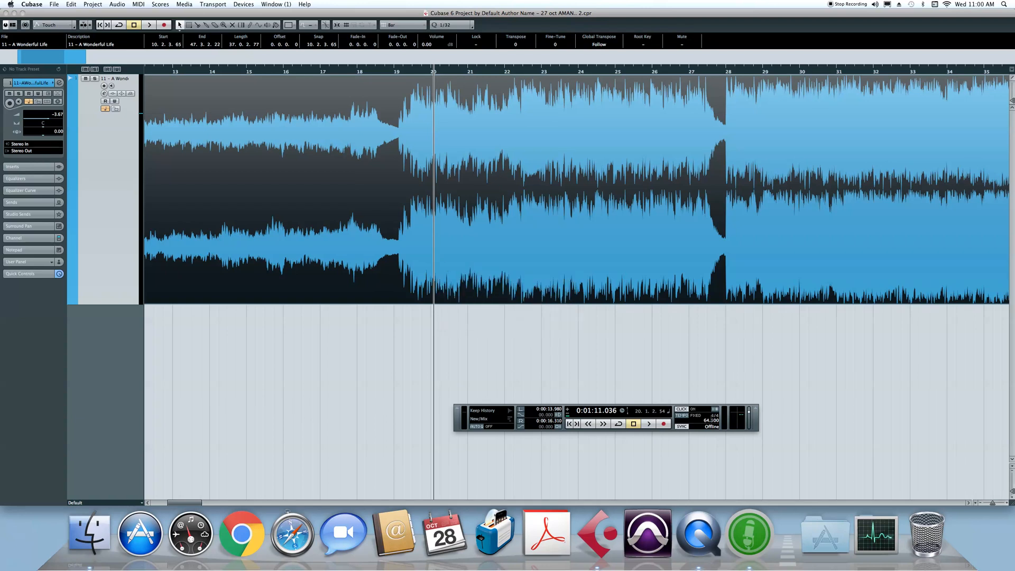
{"action": "left_click", "coordinate": [712, 416]}
{"action": "left_click", "coordinate": [770, 410]}
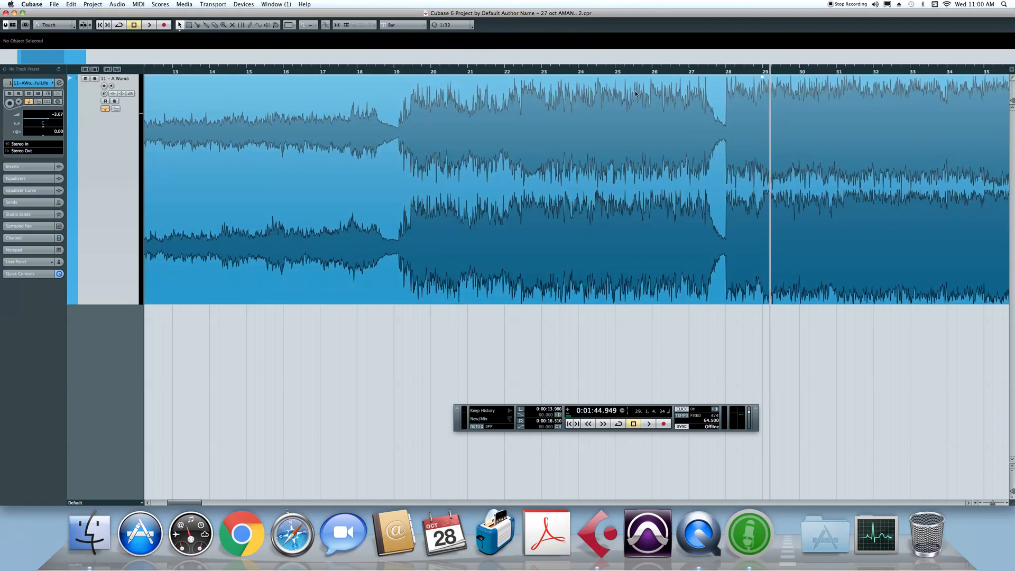
{"action": "left_click", "coordinate": [377, 73]}
{"action": "left_click_drag", "start_coordinate": [378, 73], "coordinate": [550, 49]}
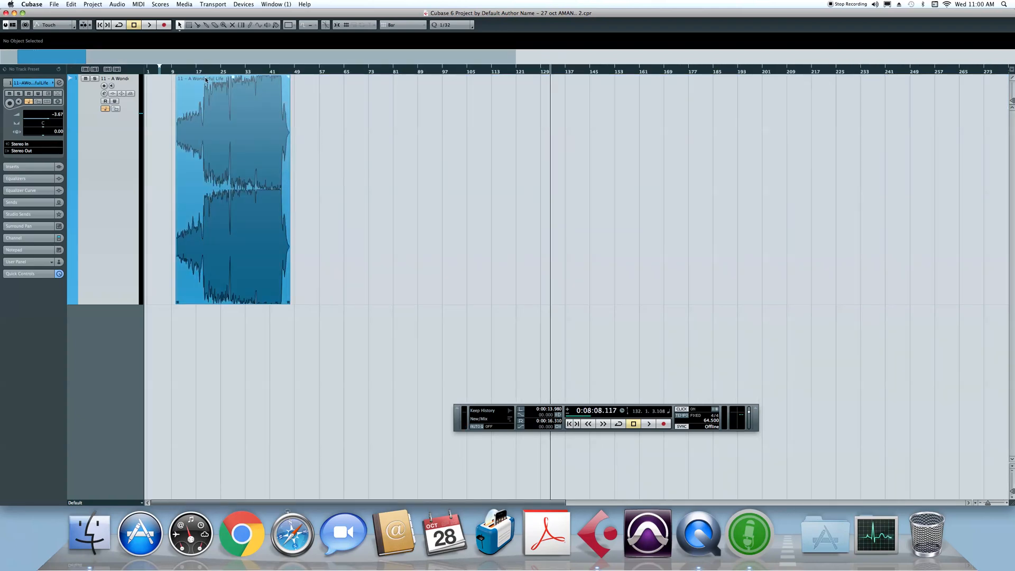
{"action": "right_click", "coordinate": [84, 202]}
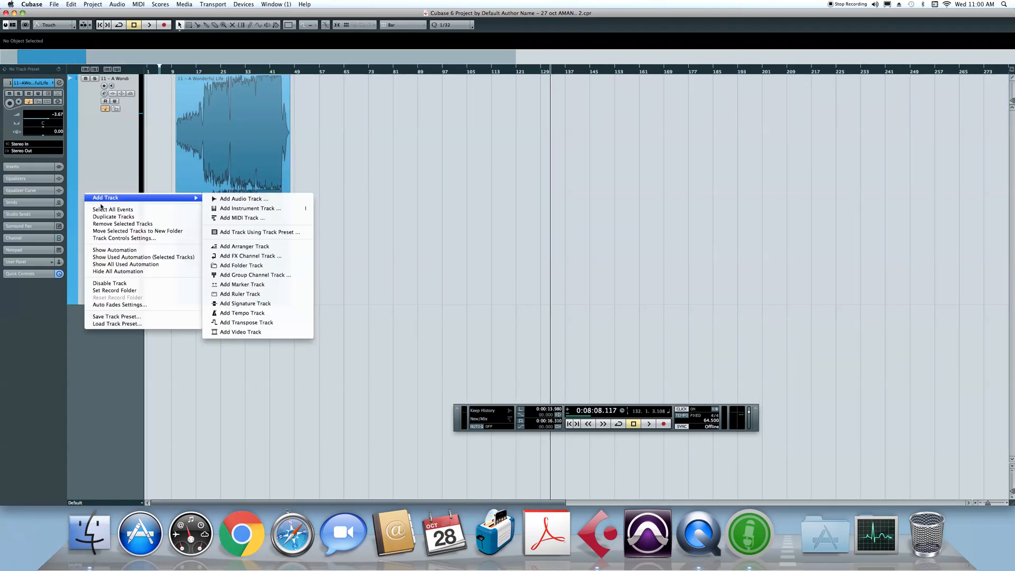
{"action": "left_click", "coordinate": [116, 222]}
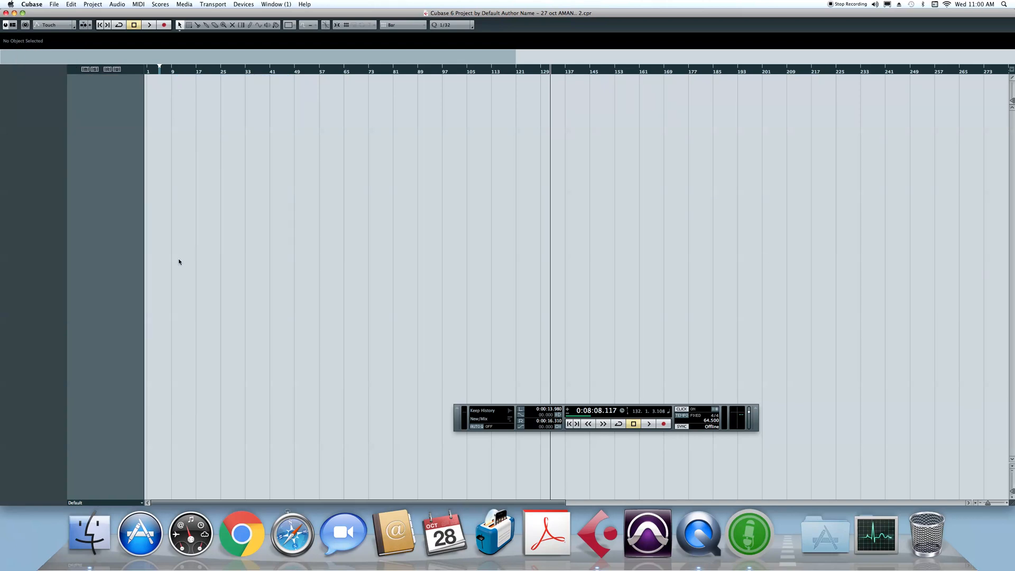
{"action": "key", "text": "super+z"}
Turn on snapping and trim the beginning of the song event so it starts exactly at bar 11.
{"action": "left_click_drag", "start_coordinate": [177, 72], "coordinate": [274, 347]}
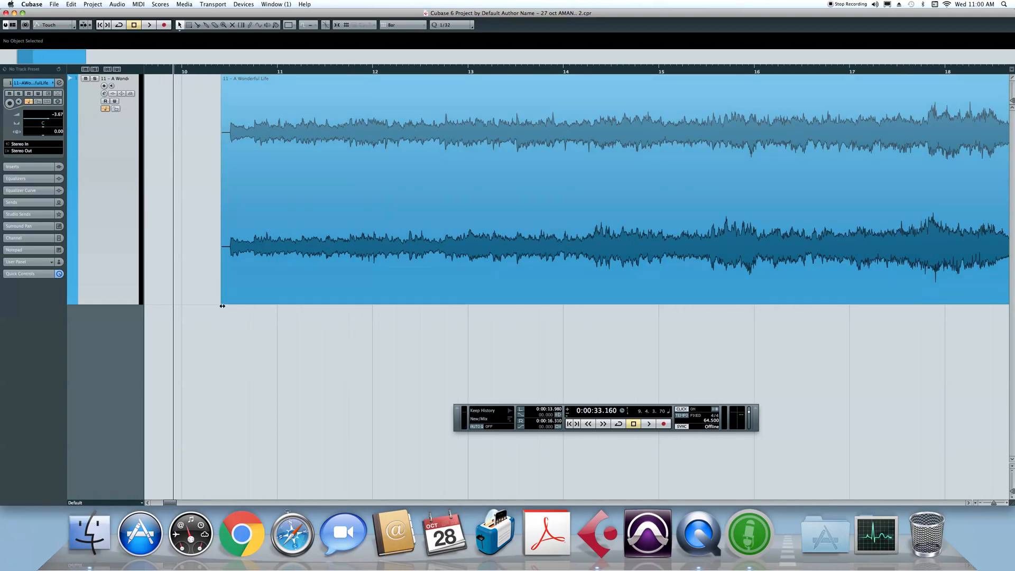
{"action": "left_click_drag", "start_coordinate": [226, 302], "coordinate": [272, 297]}
{"action": "key", "text": "j"}
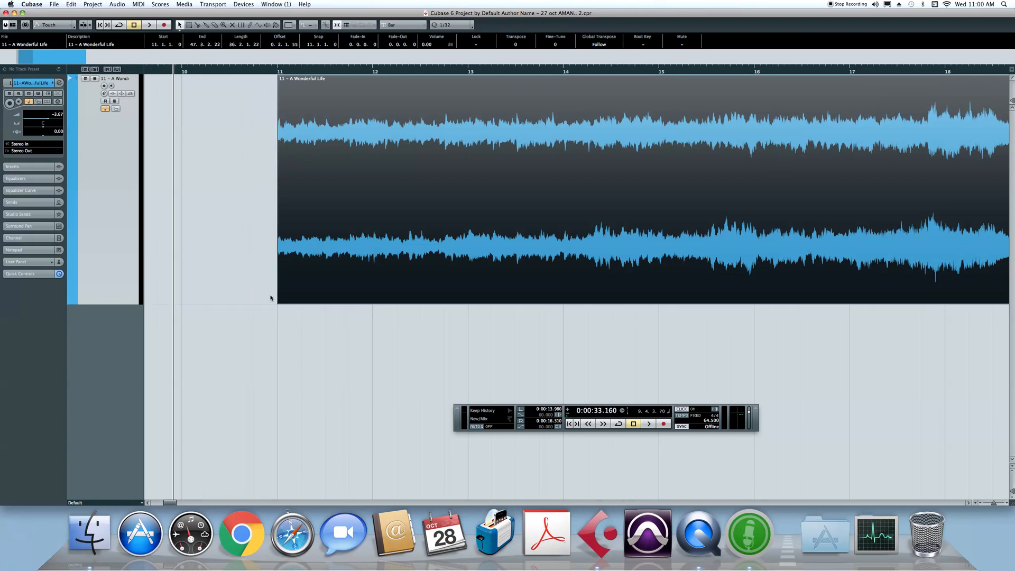
Examine the trimmed song's full waveform against the bar ruler, moving the playback position to bar 42.
{"action": "key", "text": "g"}
{"action": "key", "text": "g"}
{"action": "key", "text": "g"}
{"action": "key", "text": "g"}
{"action": "key", "text": "g"}
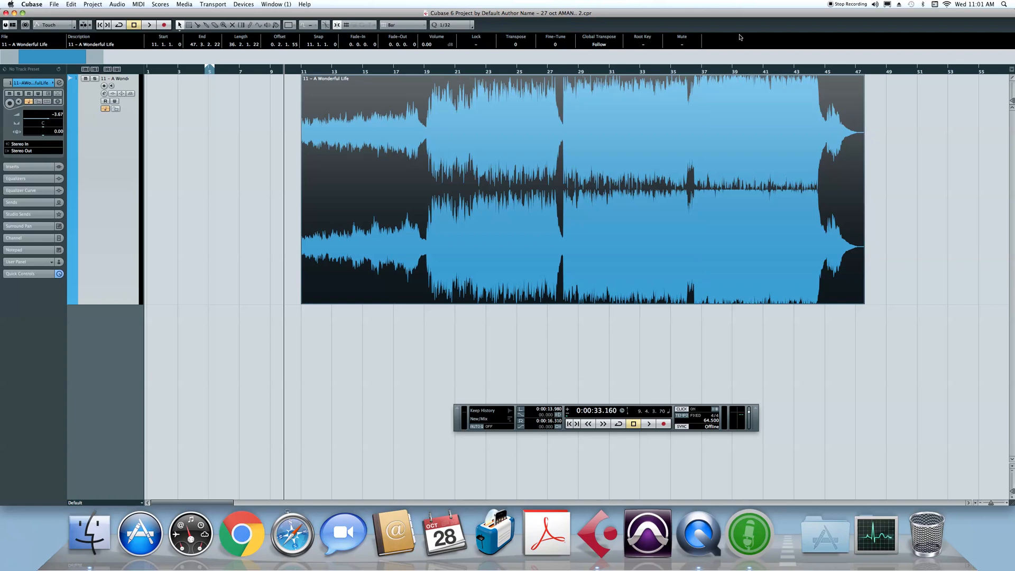
{"action": "left_click_drag", "start_coordinate": [474, 71], "coordinate": [644, 62]}
{"action": "mouse_move", "coordinate": [811, 69]}
{"action": "left_mouse_down"}
{"action": "mouse_move", "coordinate": [830, 93]}
{"action": "mouse_move", "coordinate": [808, 50]}
{"action": "left_mouse_up"}
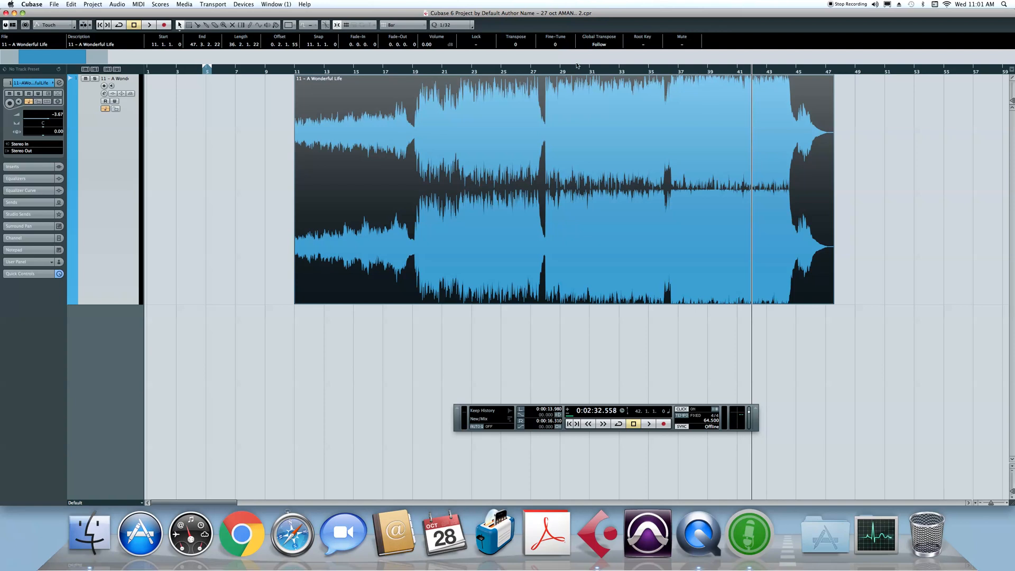
Play the song against the click from bar 30, pausing mid-bar and continuing into bar 33.
{"action": "left_click_drag", "start_coordinate": [602, 71], "coordinate": [339, 114]}
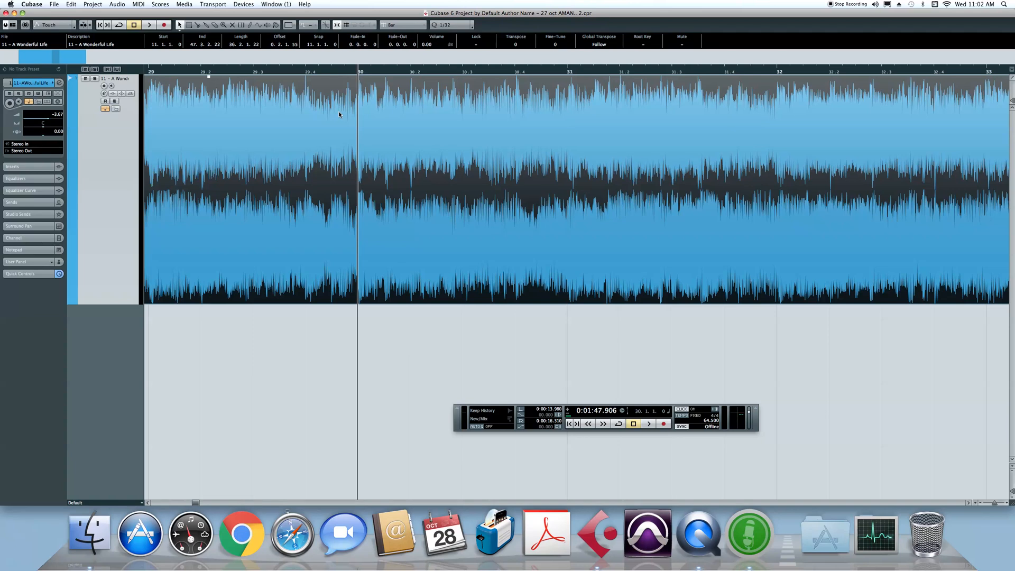
{"action": "key", "text": "space"}
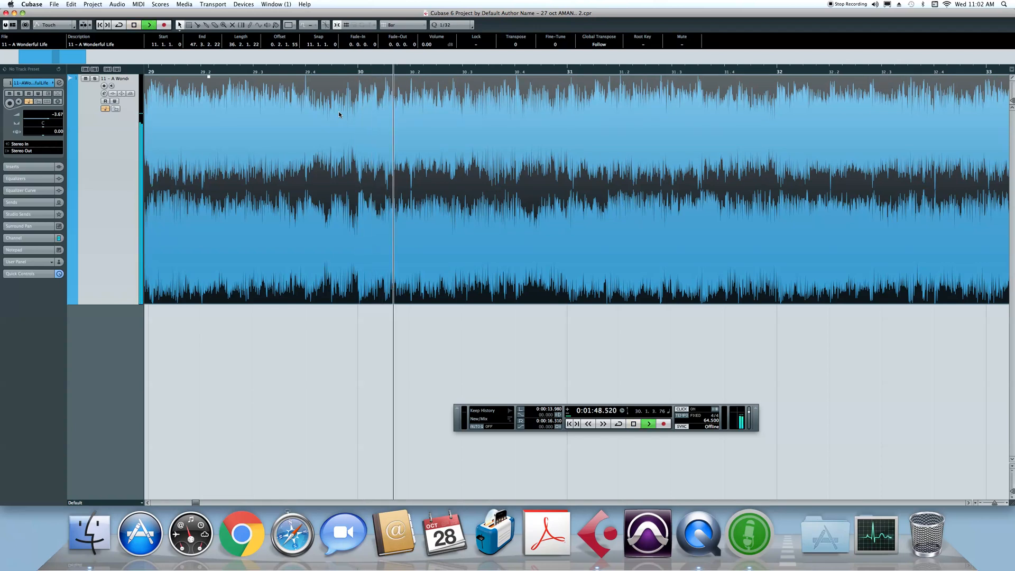
{"action": "key", "text": "space"}
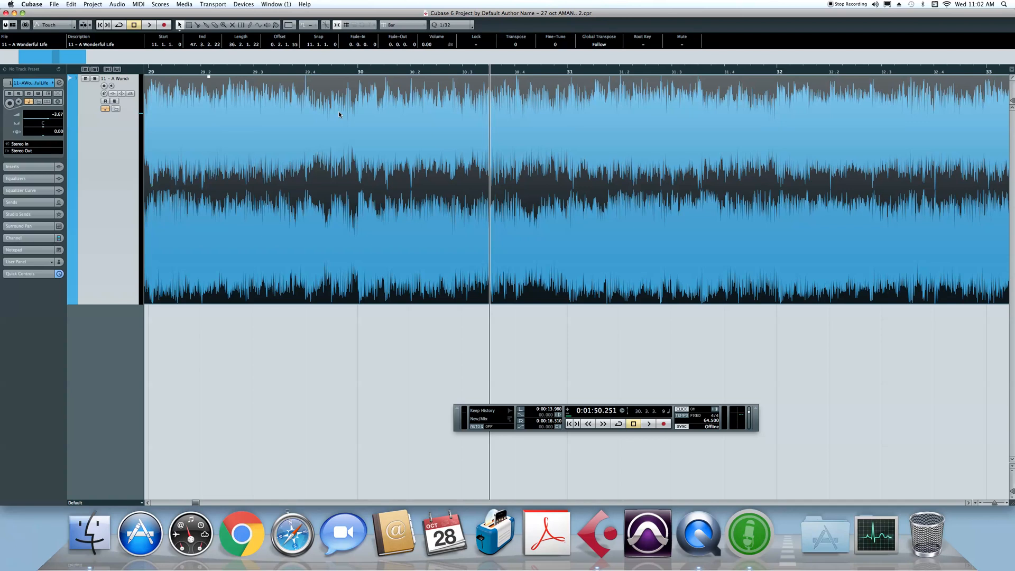
{"action": "key", "text": "space"}
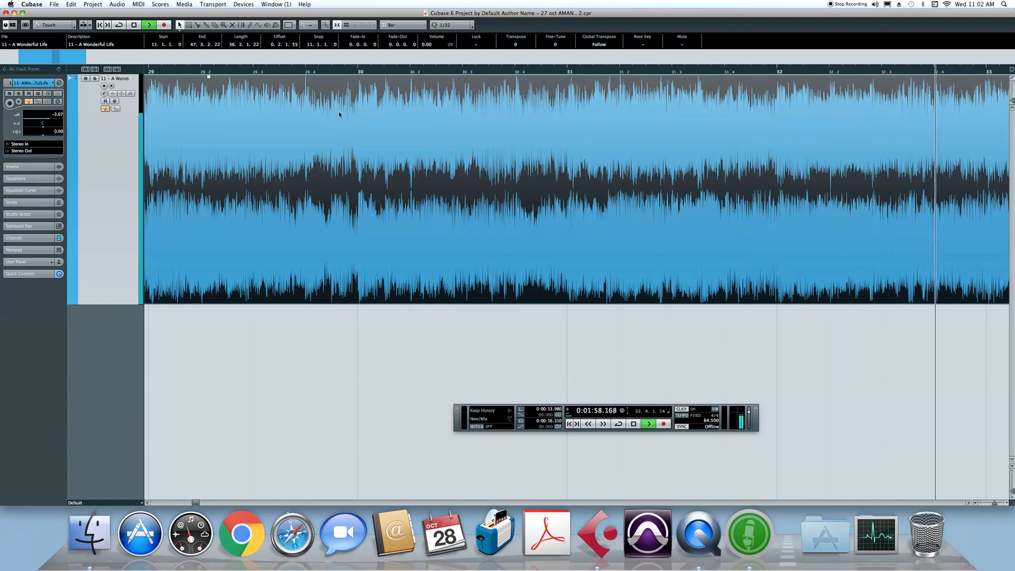
{"action": "key", "text": "space"}
{"action": "key", "text": "g"}
{"action": "key", "text": "g"}
{"action": "key", "text": "g"}
{"action": "key", "text": "g"}
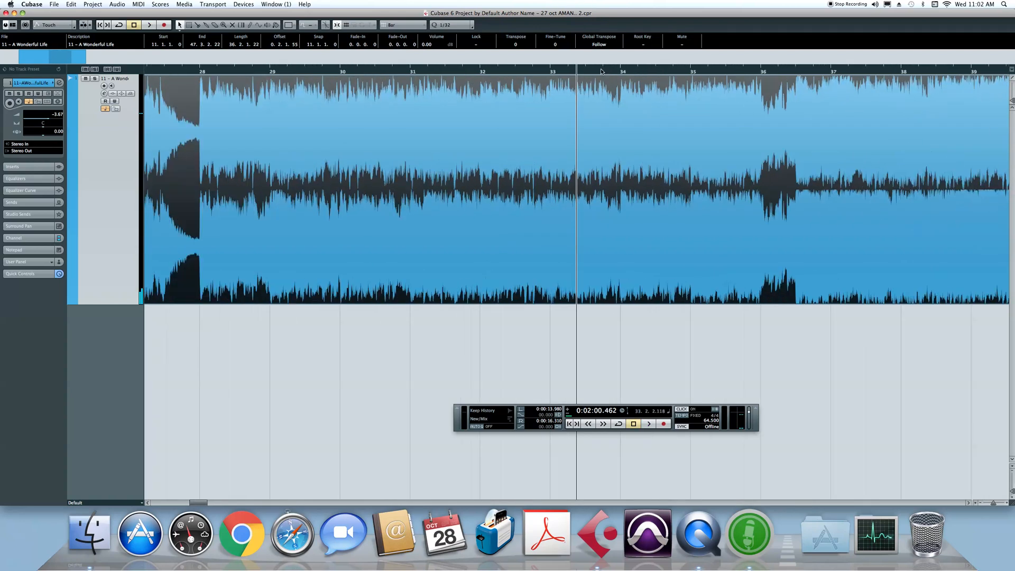
Open the A Wonderful Life clip in the Sample Editor, activate Free Warp, inspect the waveform around bar 19 and close the editor.
{"action": "left_click", "coordinate": [617, 72]}
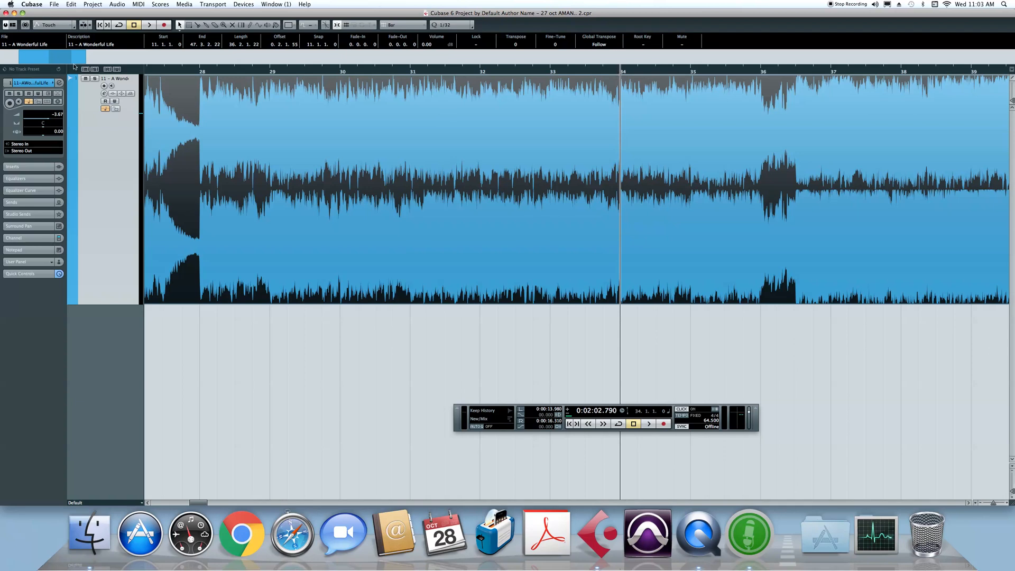
{"action": "double_click", "coordinate": [569, 187]}
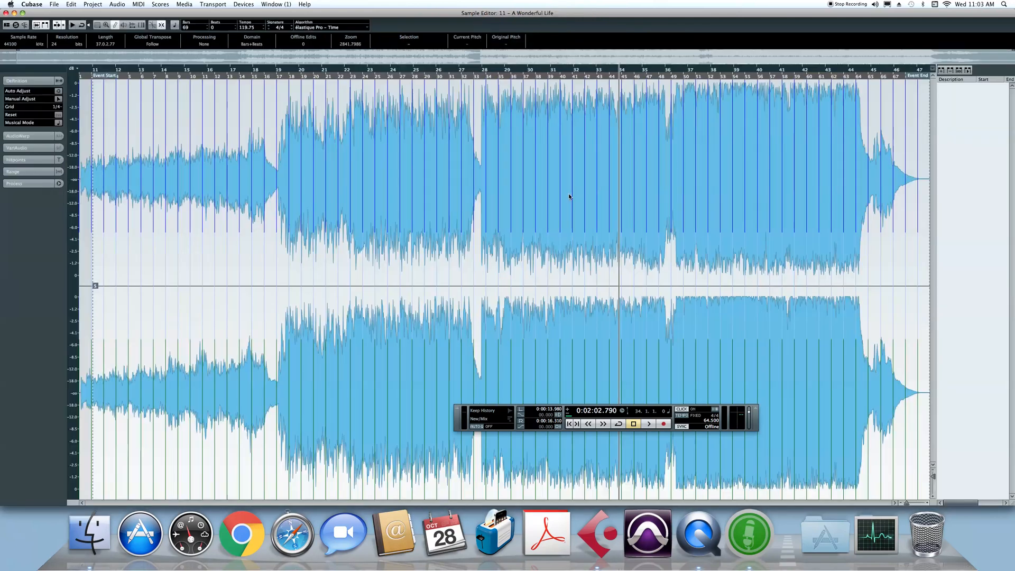
{"action": "left_click", "coordinate": [32, 136]}
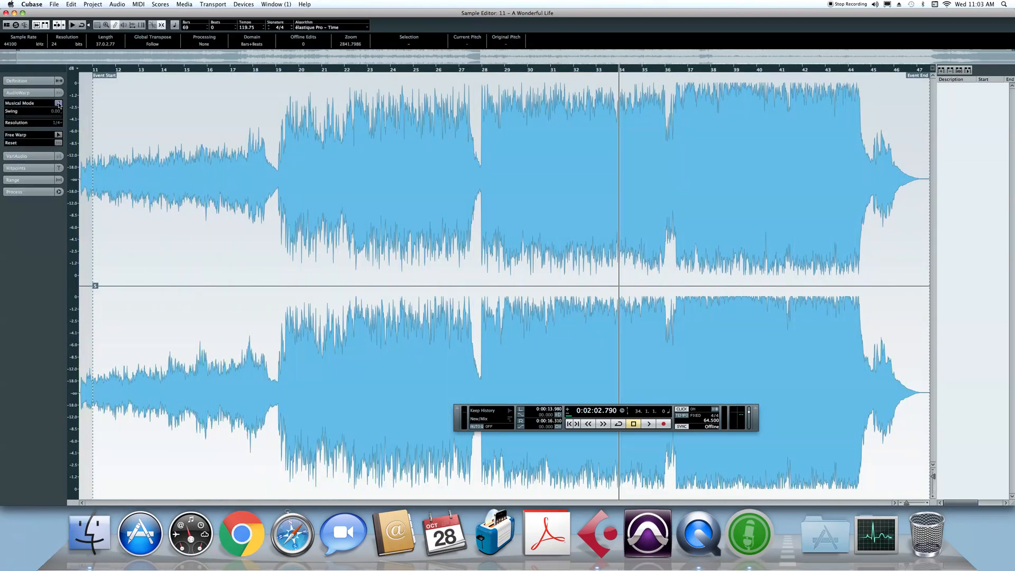
{"action": "left_click", "coordinate": [58, 135]}
{"action": "left_click_drag", "start_coordinate": [273, 71], "coordinate": [280, 105]}
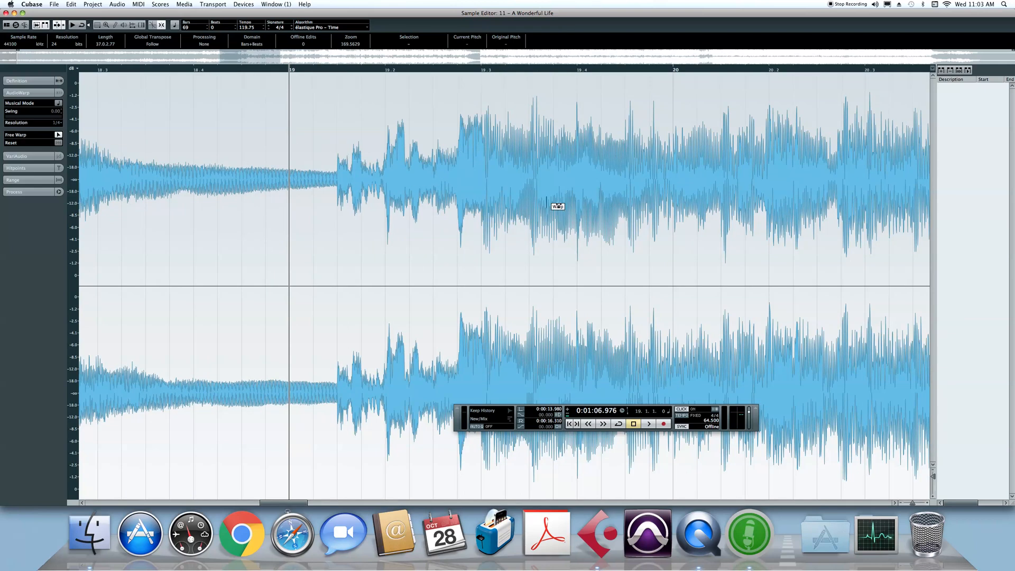
{"action": "left_click", "coordinate": [5, 13]}
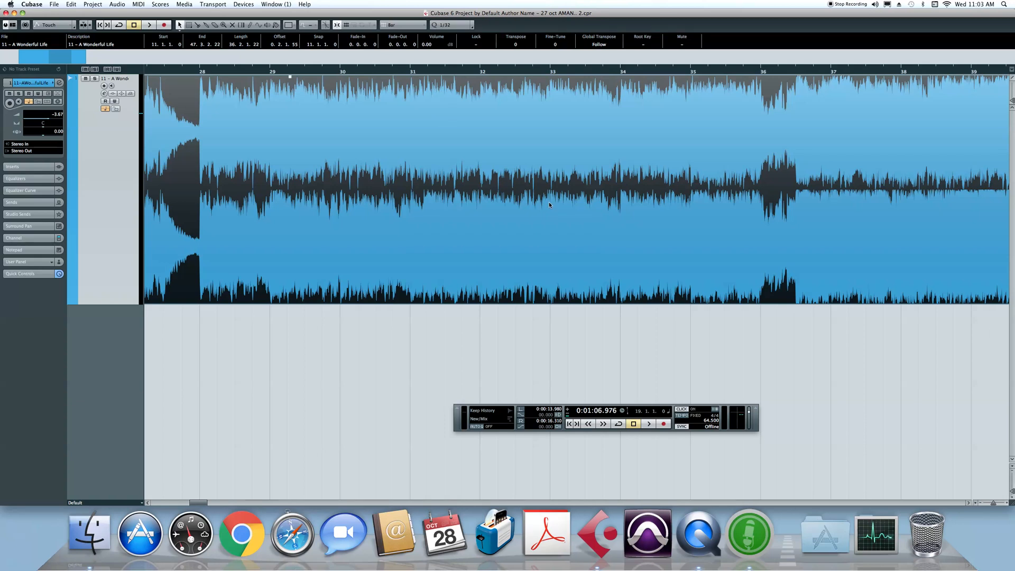
Zoom the project timeline out and in repeatedly to view the whole A Wonderful Life clip at different horizontal scales.
{"action": "key", "text": "g"}
{"action": "key", "text": "g"}
{"action": "key", "text": "g"}
{"action": "key", "text": "g"}
{"action": "key", "text": "g"}
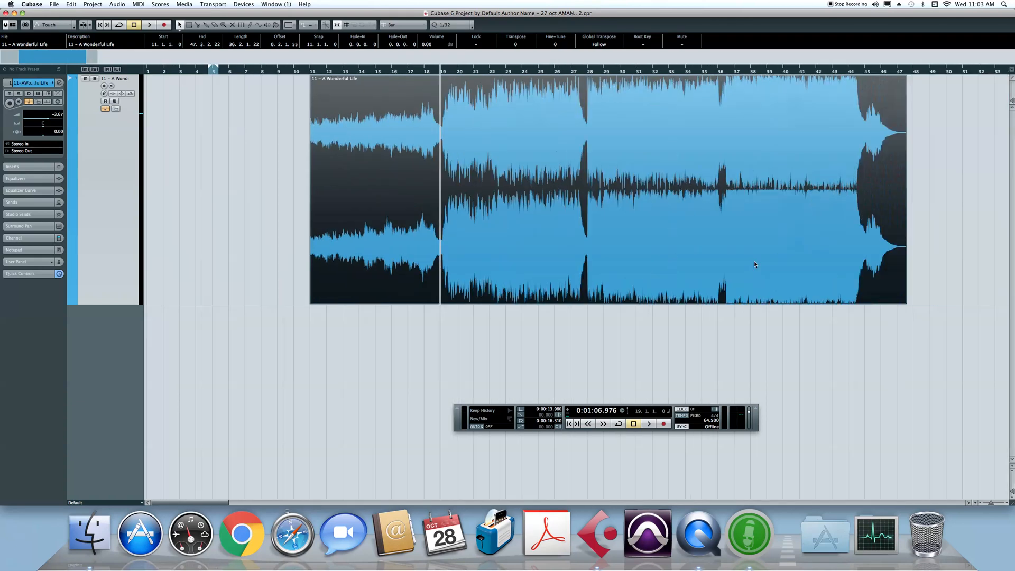
{"action": "key", "text": "h"}
{"action": "key", "text": "h"}
{"action": "key", "text": "h"}
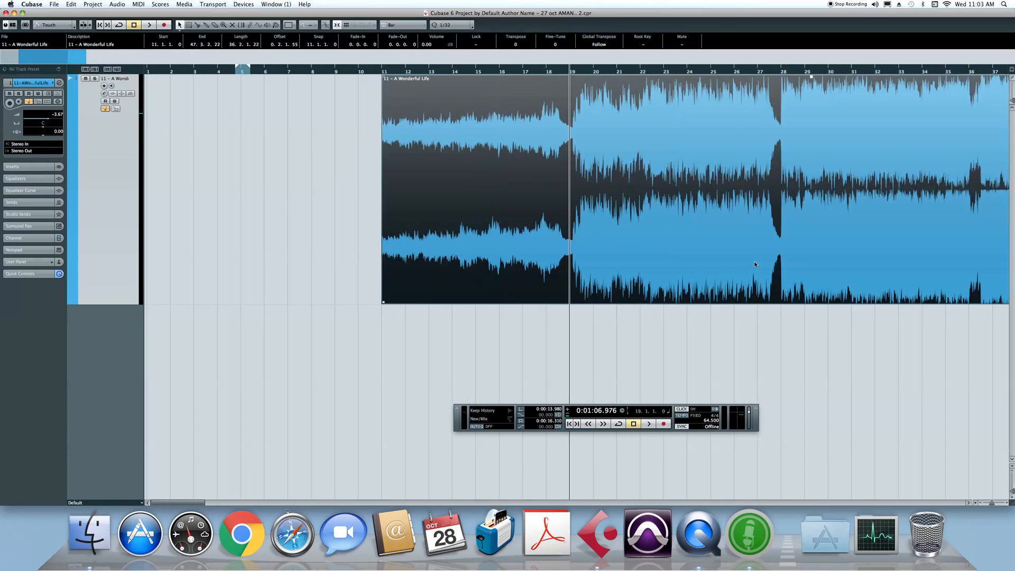
{"action": "key", "text": "g"}
{"action": "key", "text": "g"}
{"action": "key", "text": "h"}
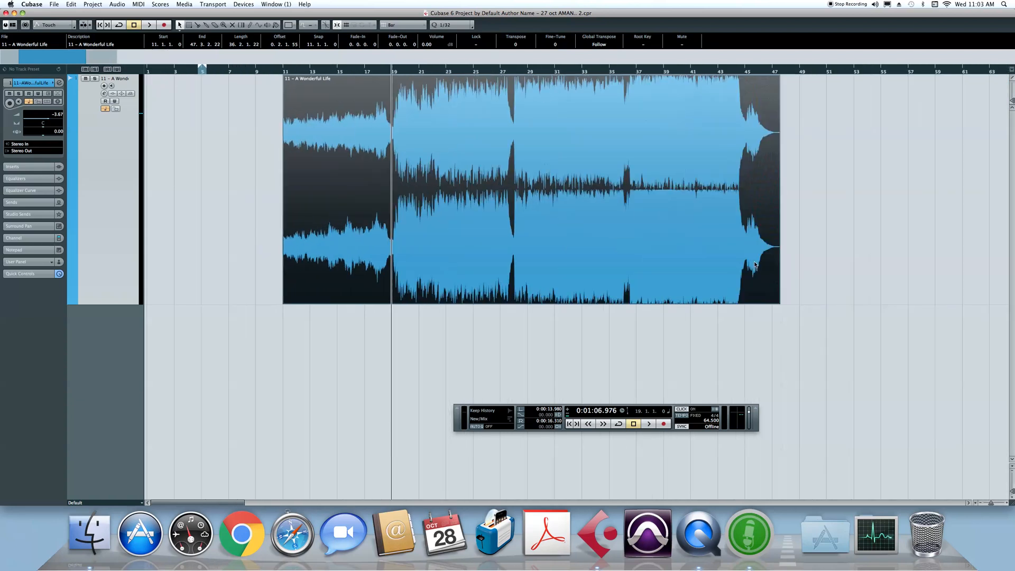
{"action": "key", "text": "h"}
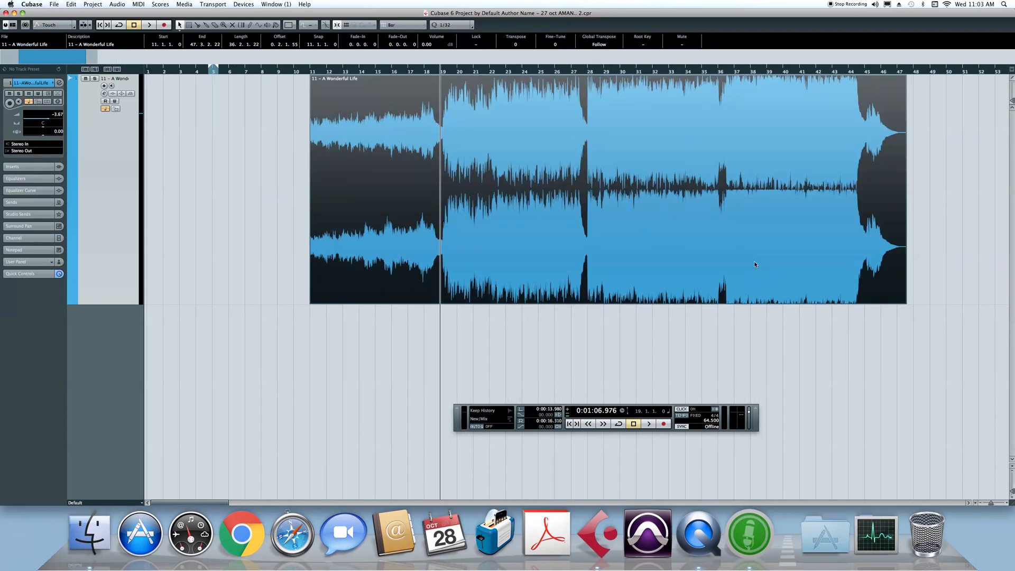
{"action": "key", "text": "g"}
{"action": "key", "text": "g"}
{"action": "key", "text": "h"}
{"action": "key", "text": "h"}
{"action": "key", "text": "h"}
{"action": "key", "text": "h"}
{"action": "key", "text": "h"}
{"action": "key", "text": "h"}
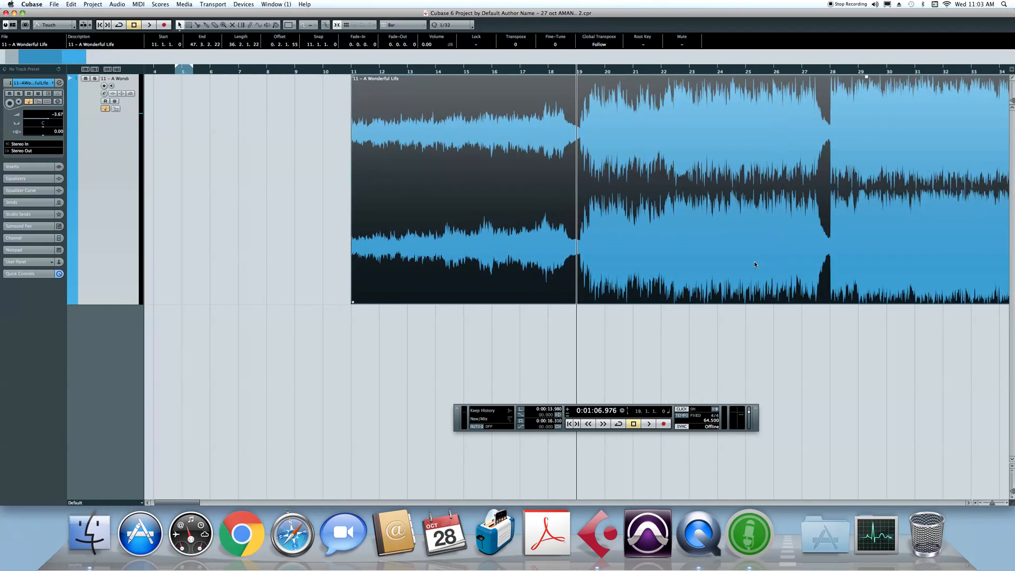
{"action": "key", "text": "g"}
{"action": "key", "text": "g"}
{"action": "key", "text": "g"}
{"action": "key", "text": "g"}
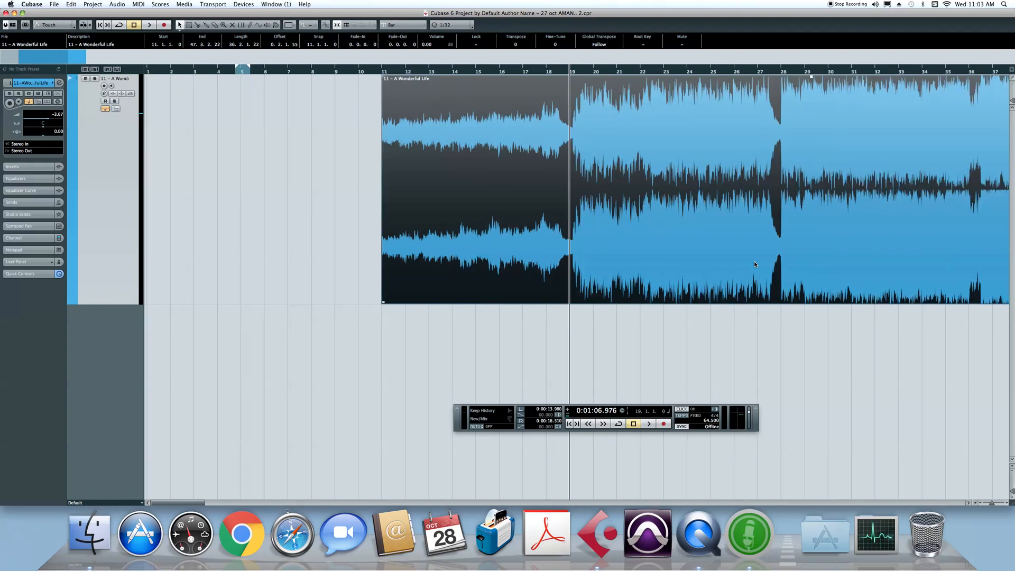
{"action": "key", "text": "g"}
{"action": "key", "text": "g"}
{"action": "key", "text": "g"}
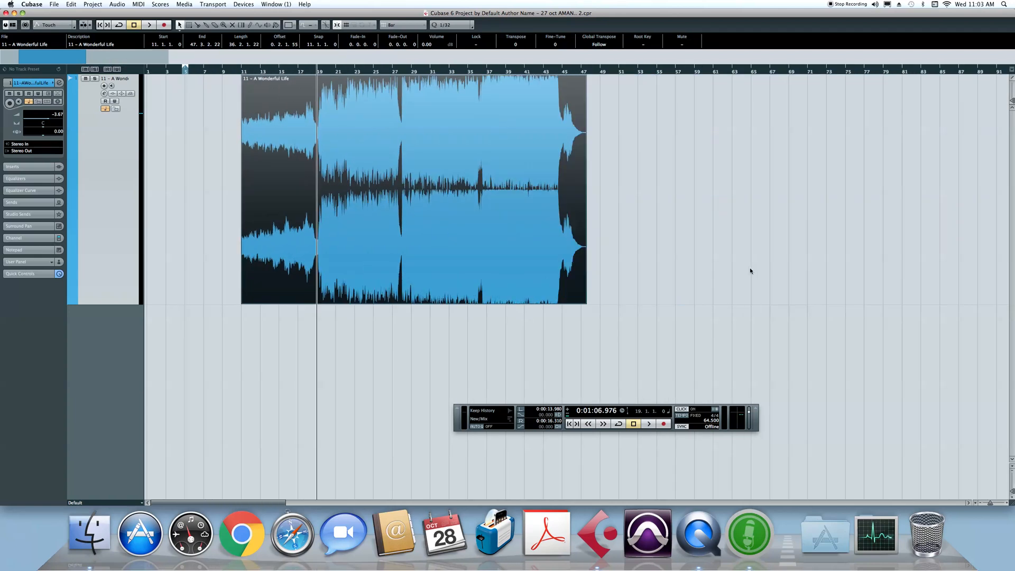
{"action": "key", "text": "h"}
{"action": "key", "text": "h"}
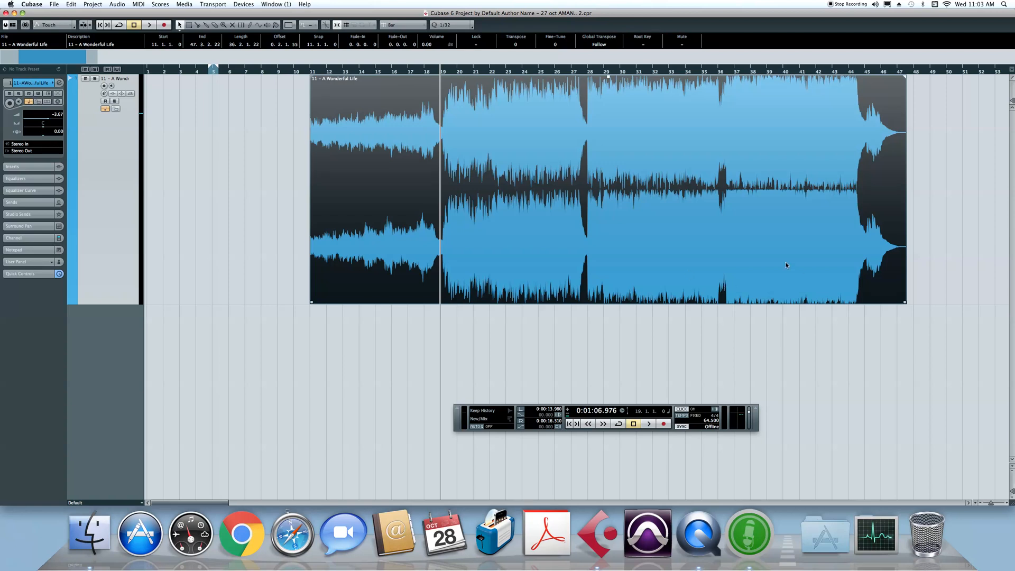
{"action": "key", "text": "g"}
Play the clip from its start at bar 11 for a little over one bar and stop.
{"action": "left_click_drag", "start_coordinate": [276, 70], "coordinate": [229, 77]}
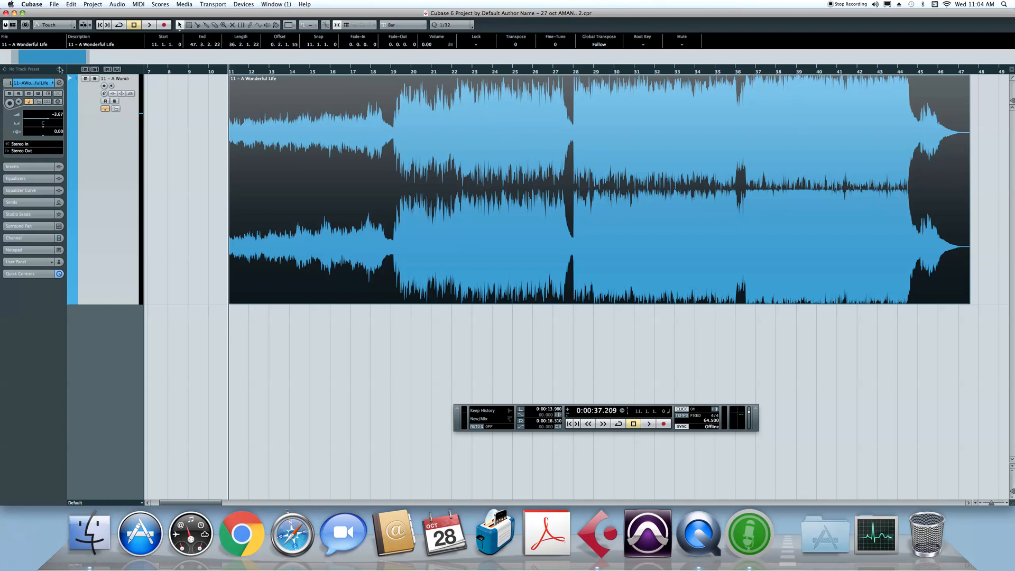
{"action": "key", "text": "space"}
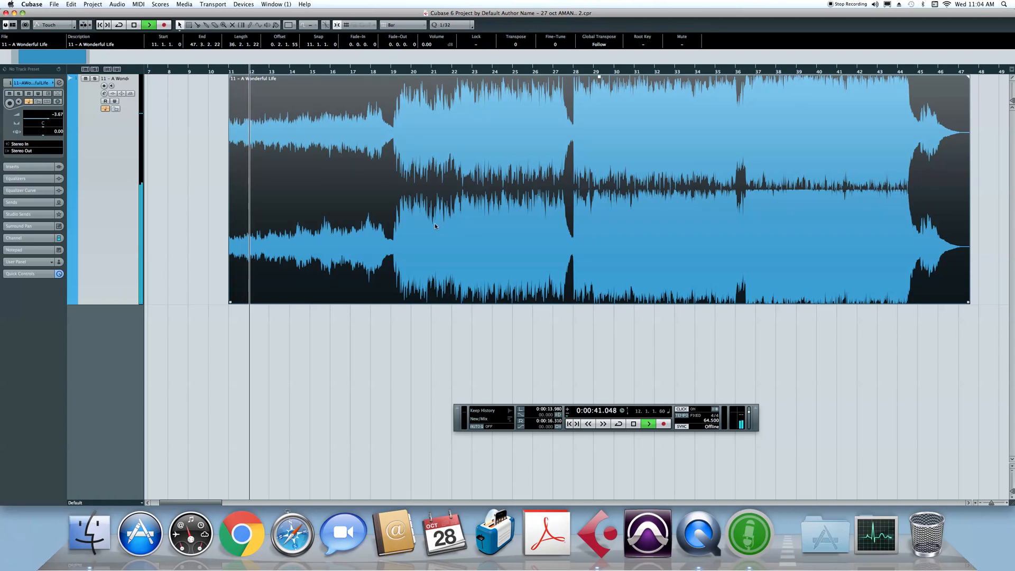
{"action": "key", "text": "space"}
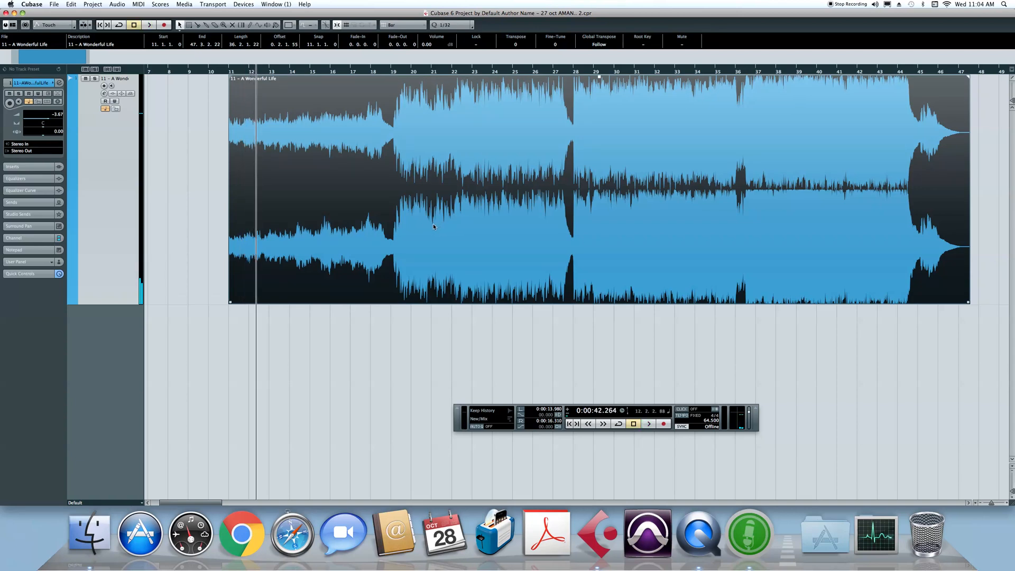
Save the project and trim the end of the A Wonderful Life clip back to bar 46.
{"action": "key", "text": "super+s"}
{"action": "left_click_drag", "start_coordinate": [963, 301], "coordinate": [936, 297]}
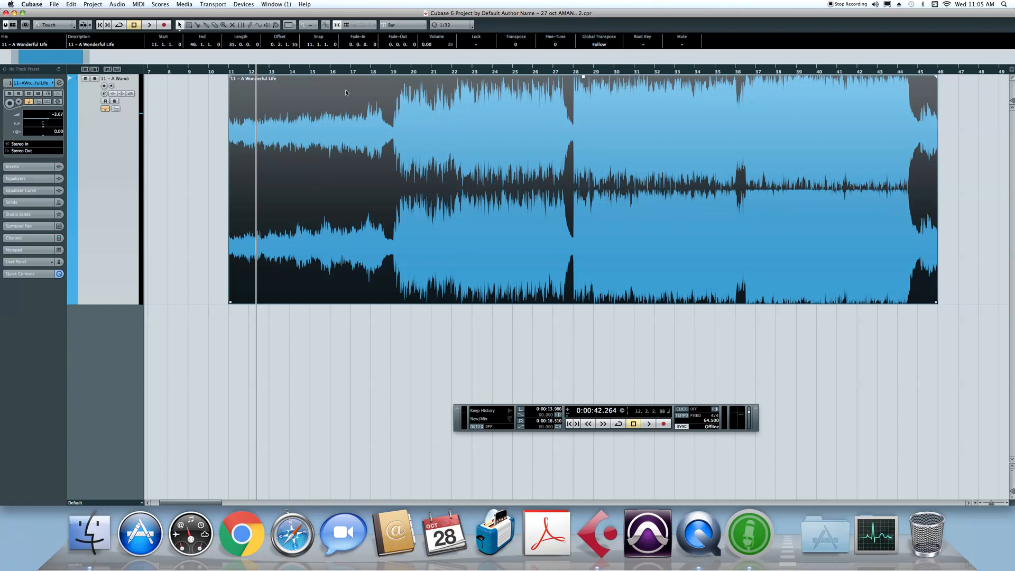
Move the project cursor to bar 19, on to bar 25 and back to the clip's start at bar 11.
{"action": "mouse_move", "coordinate": [397, 72]}
{"action": "left_mouse_down"}
{"action": "mouse_move", "coordinate": [395, 61]}
{"action": "mouse_move", "coordinate": [392, 81]}
{"action": "left_mouse_up"}
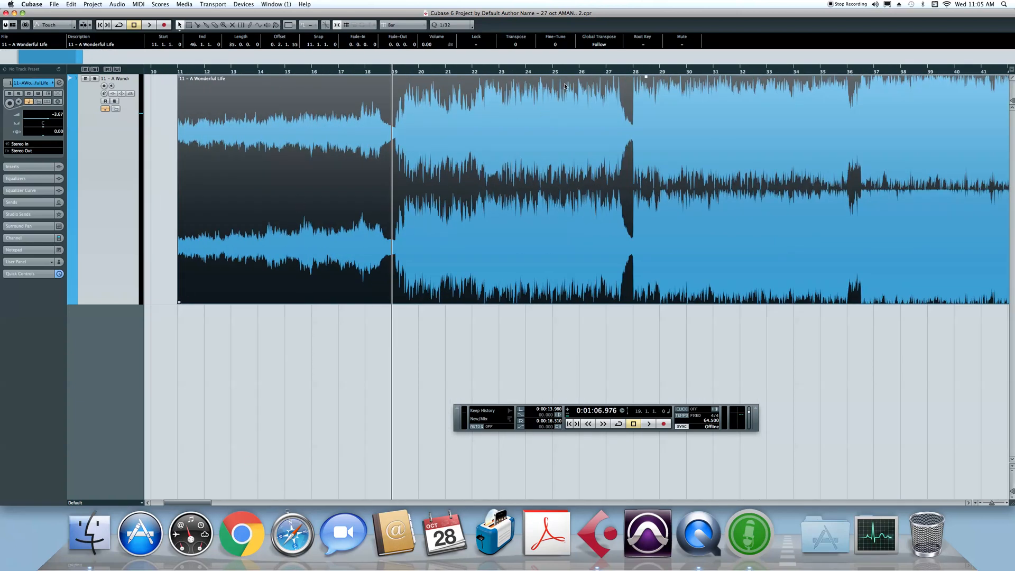
{"action": "left_click_drag", "start_coordinate": [563, 74], "coordinate": [564, 68]}
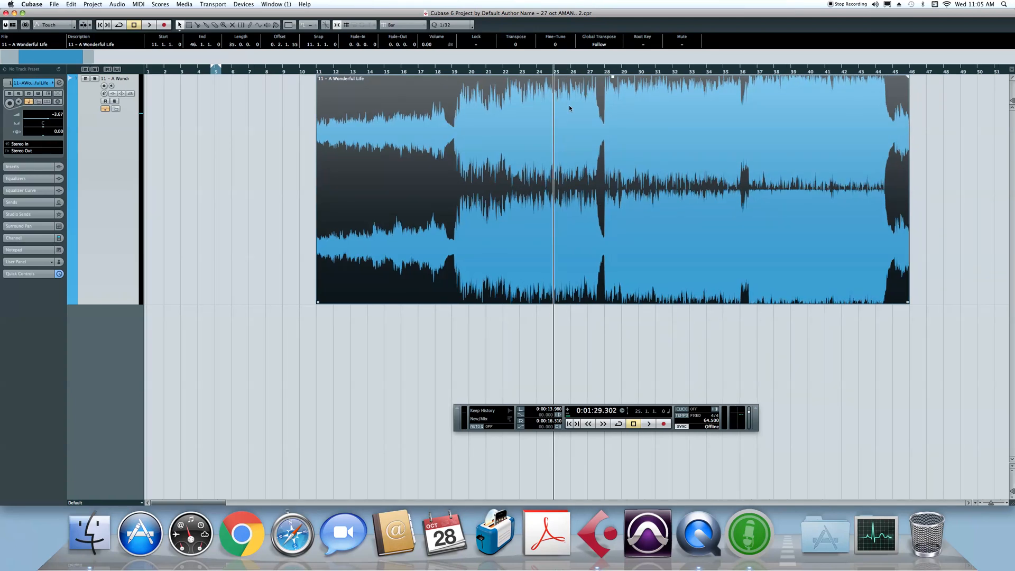
{"action": "left_click", "coordinate": [316, 72]}
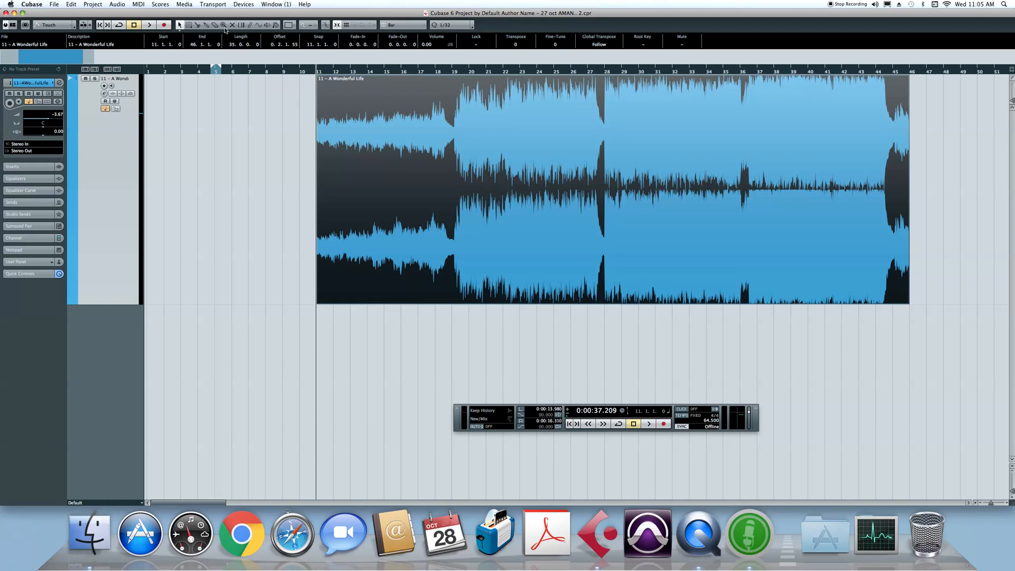
Try the Draw, Line and Play tools and return to the Object Selection tool.
{"action": "left_click", "coordinate": [250, 26]}
{"action": "left_click", "coordinate": [257, 27]}
{"action": "left_click", "coordinate": [248, 25]}
{"action": "left_click", "coordinate": [267, 25]}
{"action": "left_click", "coordinate": [260, 26]}
{"action": "left_click", "coordinate": [259, 30]}
{"action": "left_click", "coordinate": [258, 22]}
{"action": "left_click", "coordinate": [181, 25]}
Check the ASIO driver choices for the VST Audio System in Device Setup, keep MOTU 8pre USB and cancel the dialog.
{"action": "left_click", "coordinate": [244, 4]}
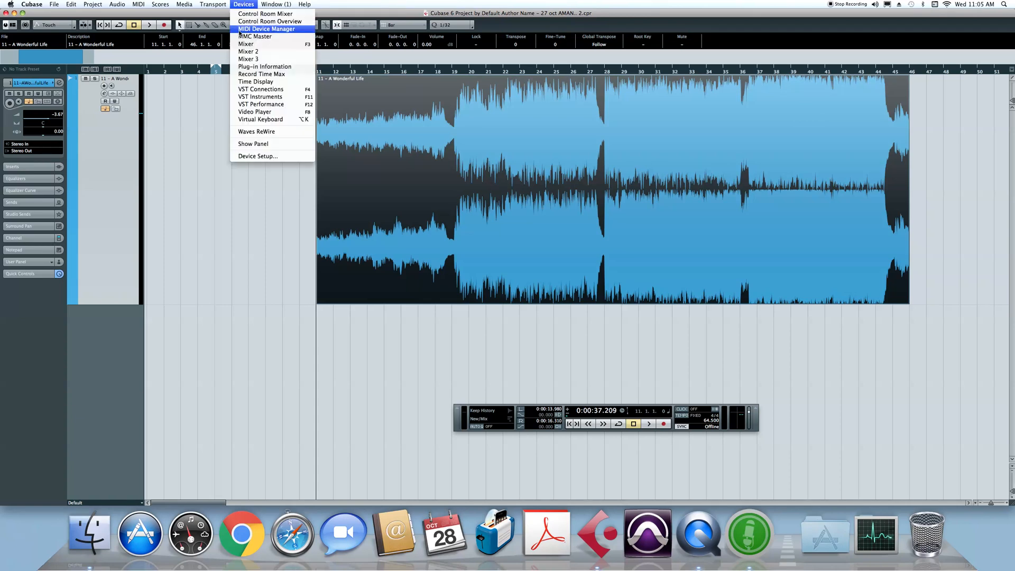
{"action": "left_click", "coordinate": [260, 155]}
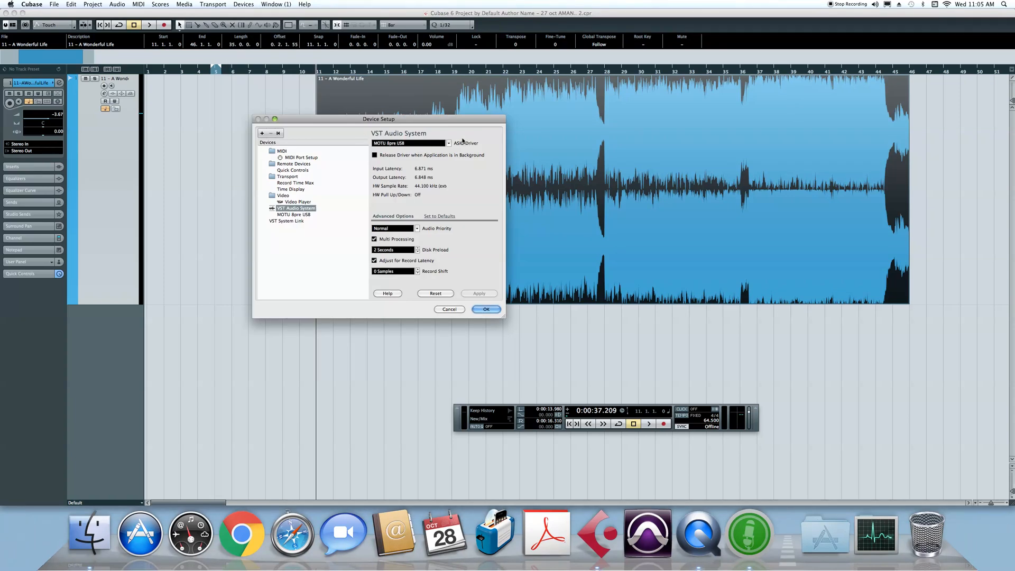
{"action": "left_click", "coordinate": [399, 144]}
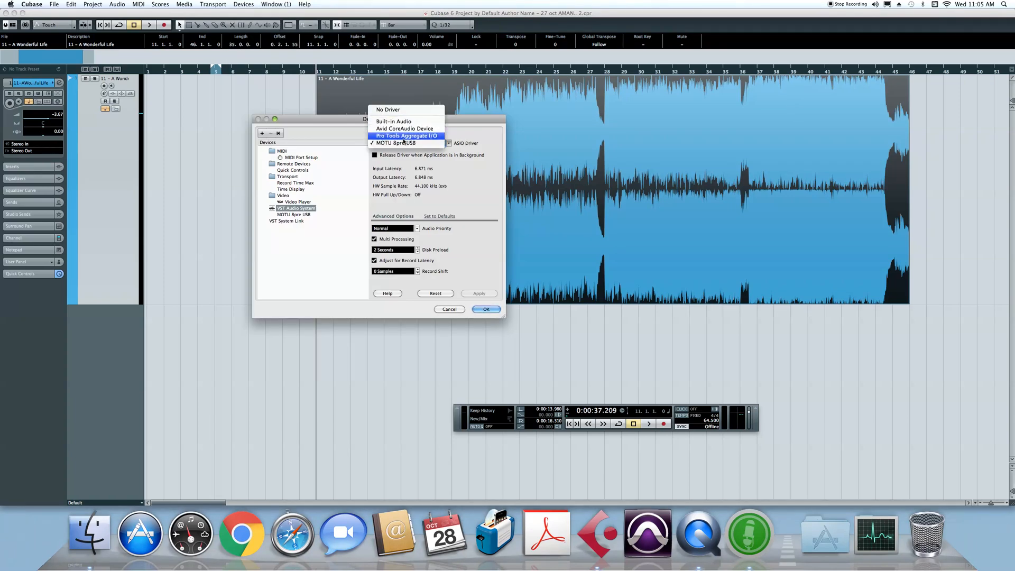
{"action": "left_click", "coordinate": [407, 143]}
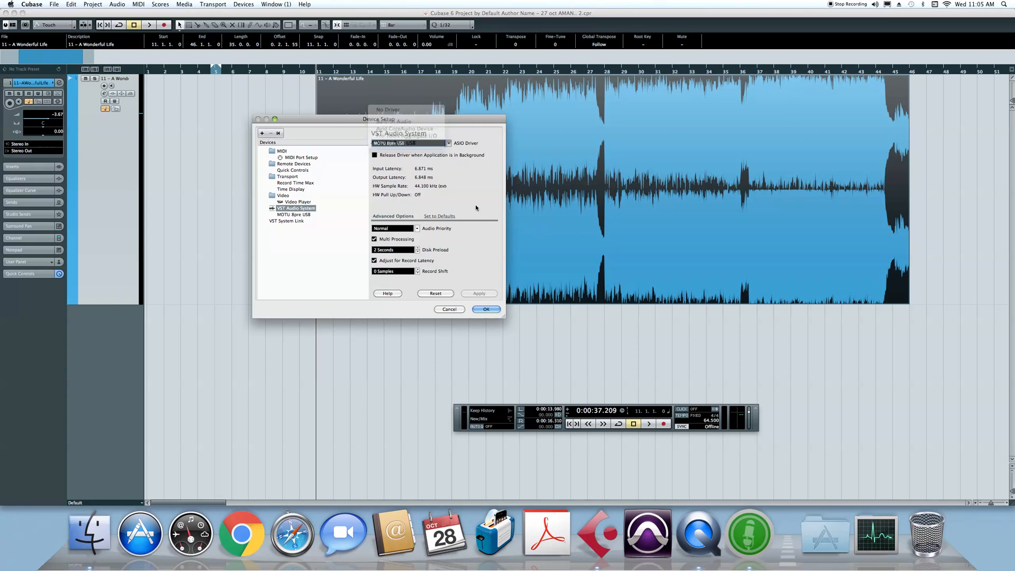
{"action": "left_click", "coordinate": [449, 309]}
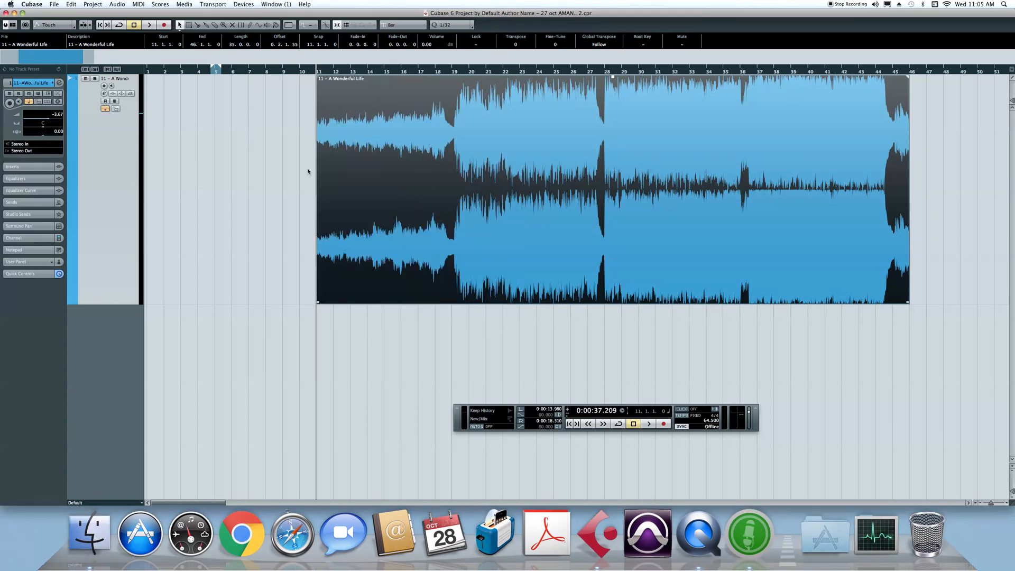
Go through the Range Selection, Split, Glue, Mute, Time Warp, Draw, Line, Play and Color tools, ending on Object Selection.
{"action": "left_click", "coordinate": [189, 26]}
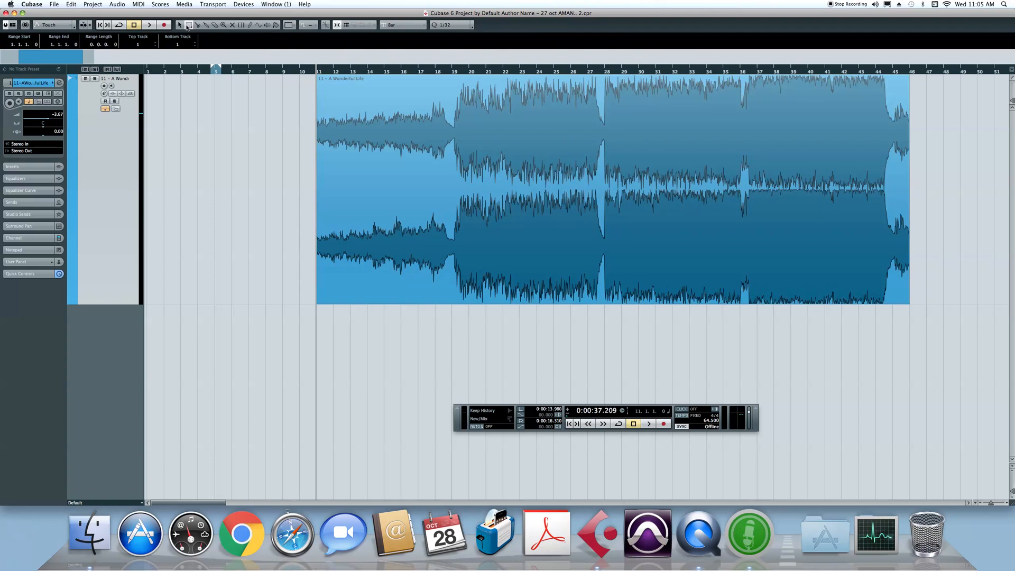
{"action": "left_click", "coordinate": [180, 26]}
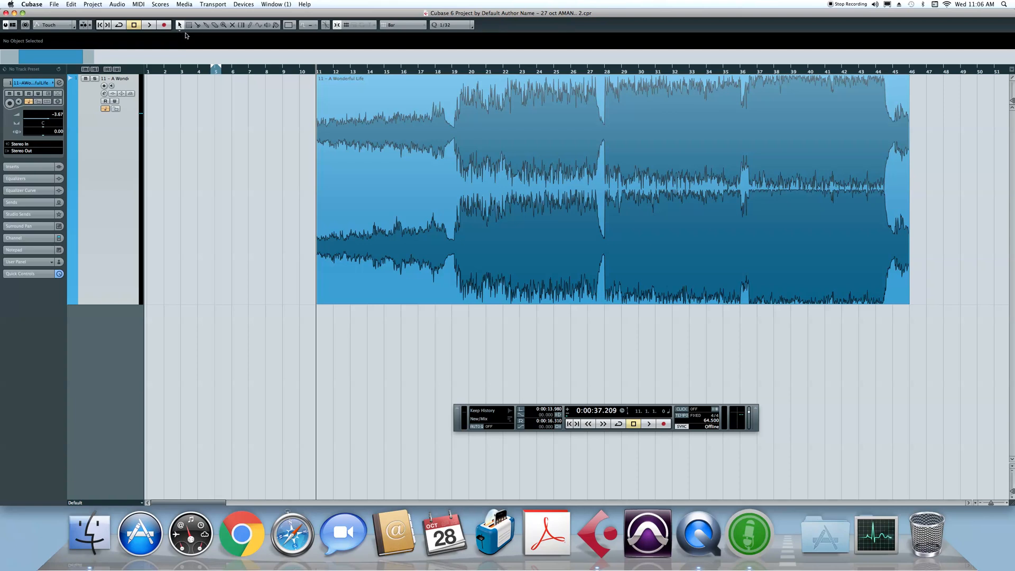
{"action": "left_click", "coordinate": [189, 25]}
{"action": "left_click", "coordinate": [200, 25]}
{"action": "left_click", "coordinate": [207, 25]}
{"action": "left_click", "coordinate": [232, 25]}
{"action": "left_click", "coordinate": [242, 25]}
{"action": "left_click", "coordinate": [252, 25]}
{"action": "left_click", "coordinate": [258, 25]}
{"action": "left_click", "coordinate": [267, 25]}
{"action": "left_click", "coordinate": [276, 25]}
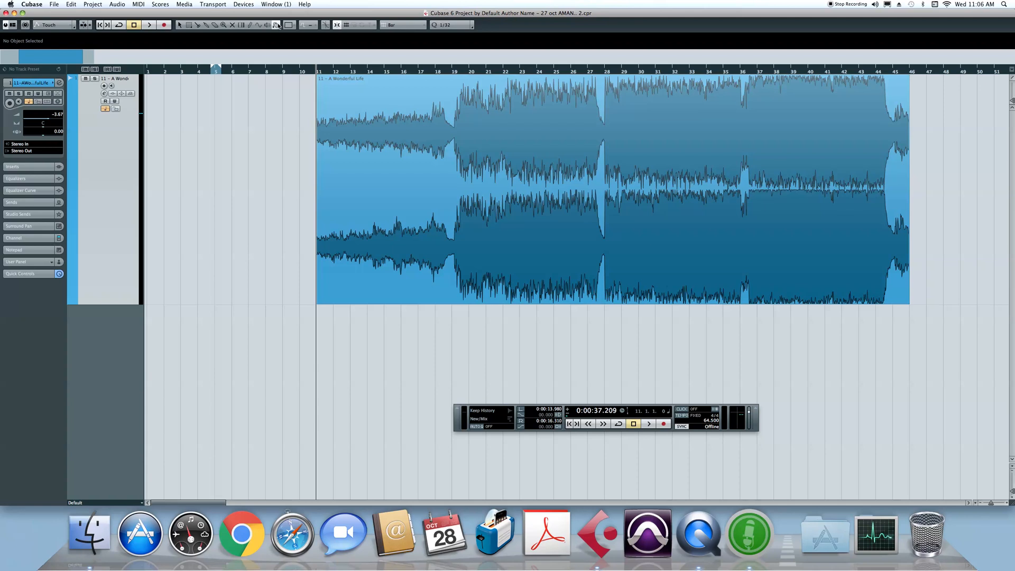
{"action": "left_click", "coordinate": [180, 26]}
Activate the Line tool and review its shape options, keeping the Sine shape.
{"action": "left_click", "coordinate": [250, 26]}
{"action": "left_click", "coordinate": [257, 26]}
{"action": "left_click", "coordinate": [256, 25]}
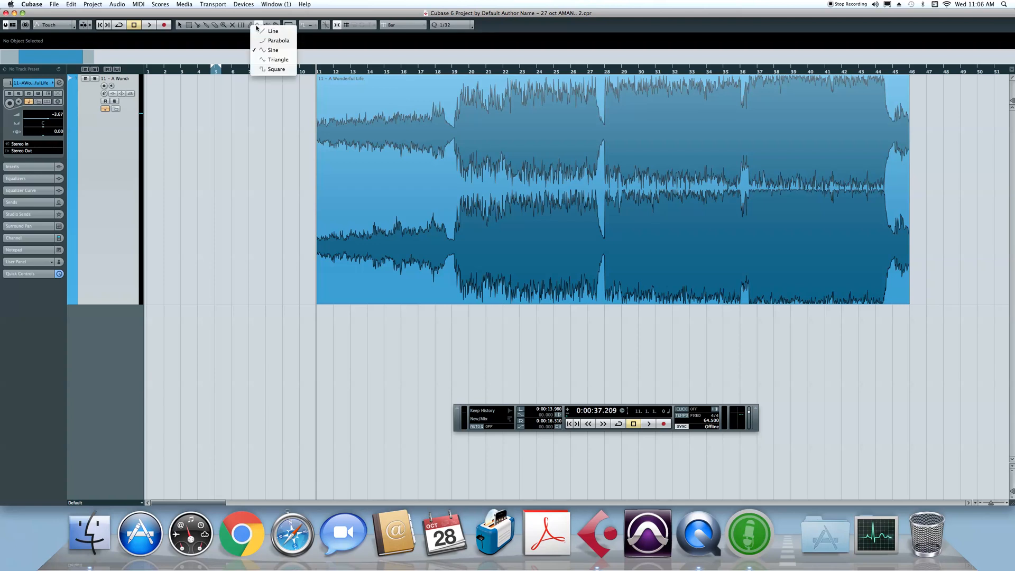
{"action": "left_click", "coordinate": [257, 26]}
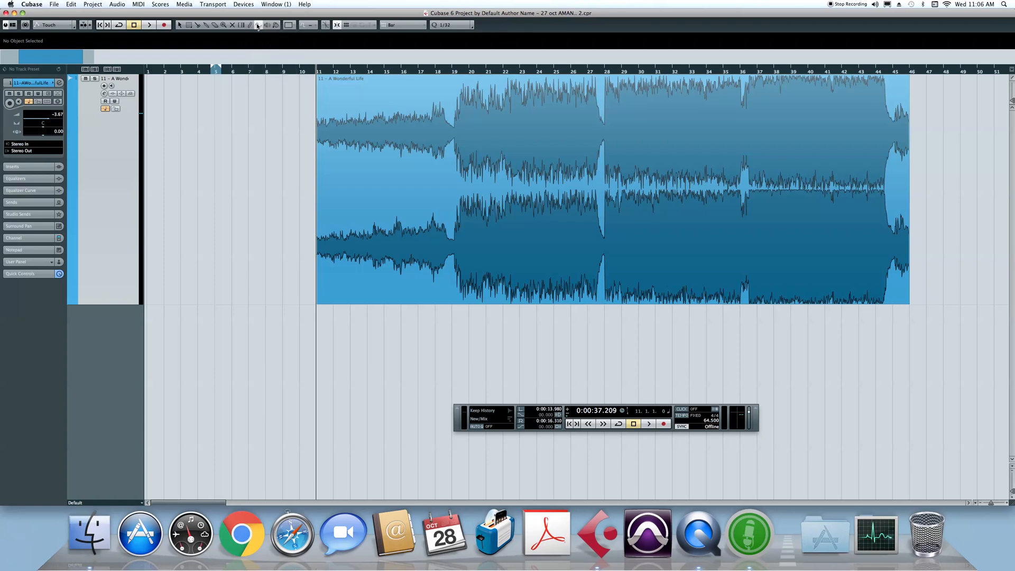
{"action": "left_click", "coordinate": [257, 25]}
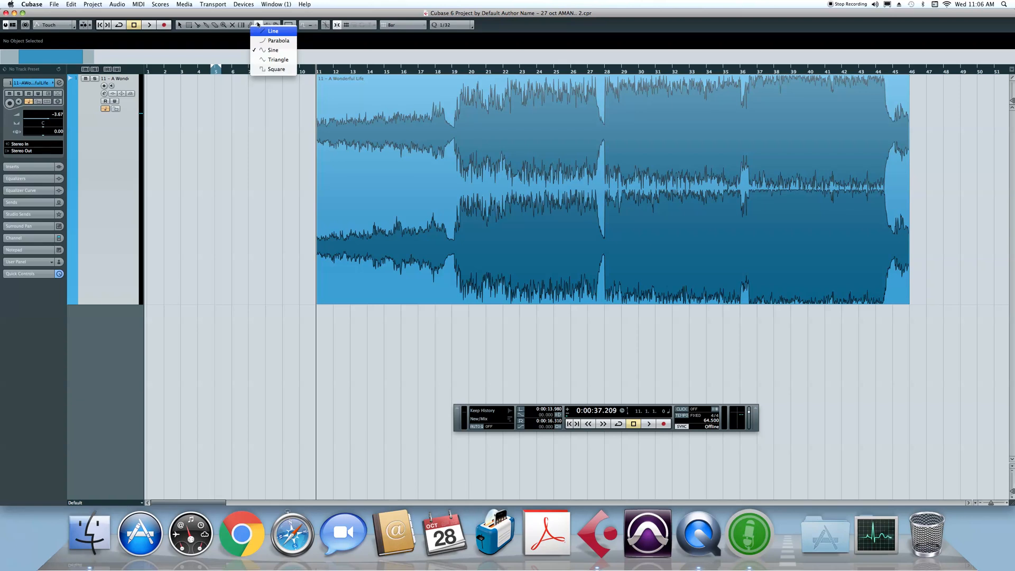
{"action": "left_click", "coordinate": [258, 24]}
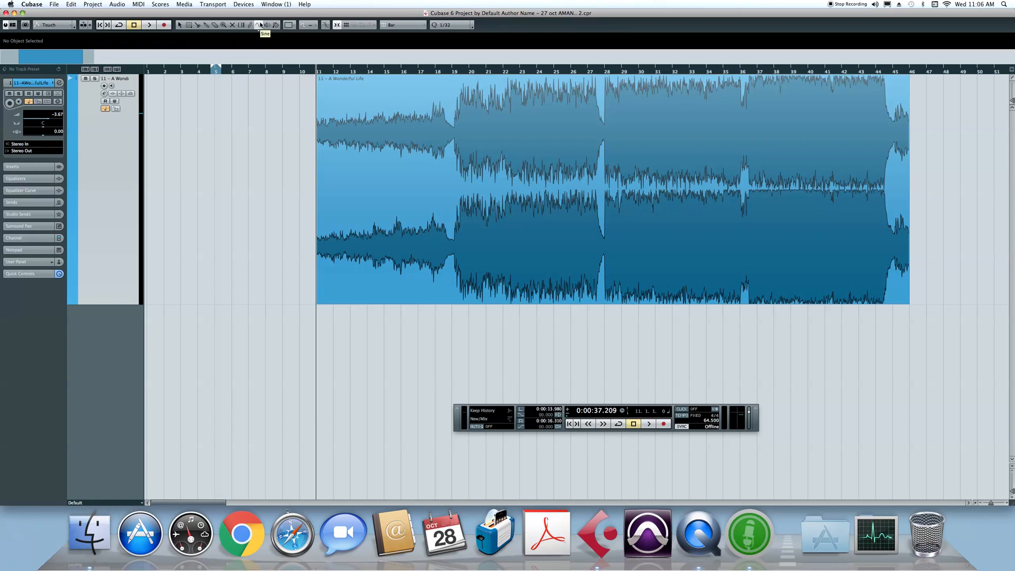
{"action": "left_click", "coordinate": [260, 25]}
{"action": "left_click", "coordinate": [260, 24]}
{"action": "left_click", "coordinate": [260, 24]}
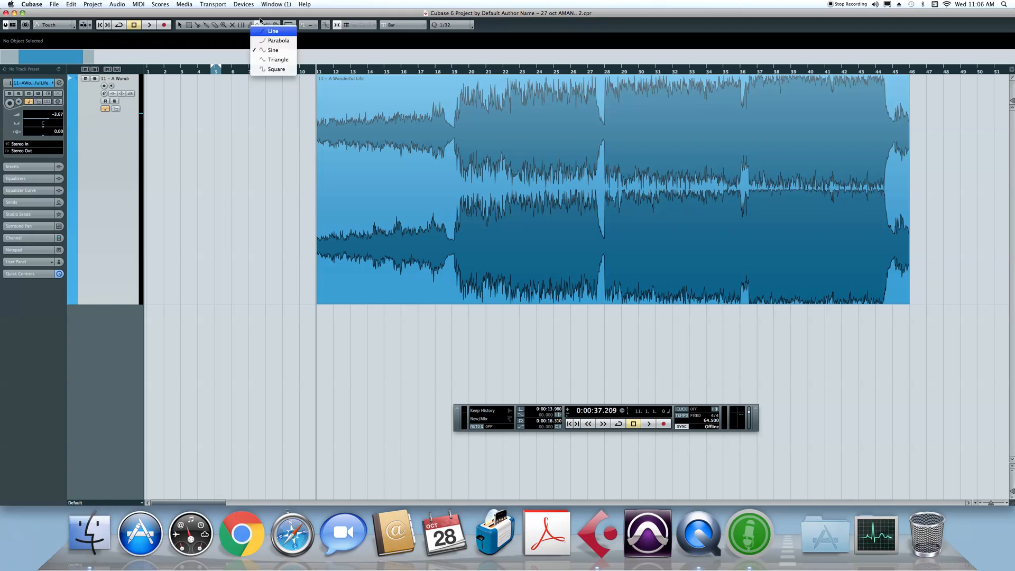
{"action": "left_click", "coordinate": [265, 22]}
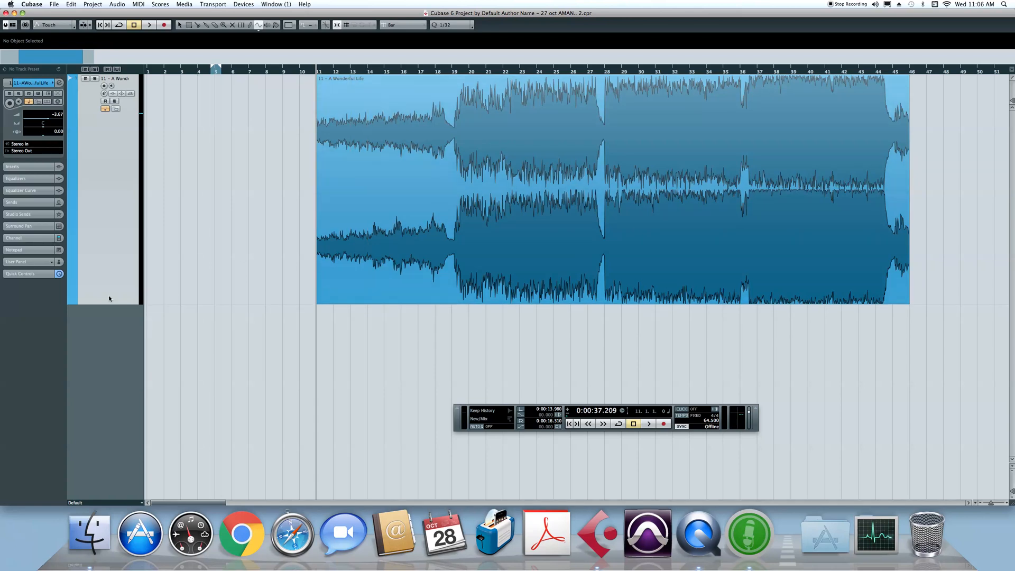
Show the Volume automation lane beneath the A Wonderful Life track and hide the Transport panel.
{"action": "left_click", "coordinate": [76, 303]}
{"action": "left_click_drag", "start_coordinate": [465, 338], "coordinate": [486, 387]}
{"action": "key", "text": "F2"}
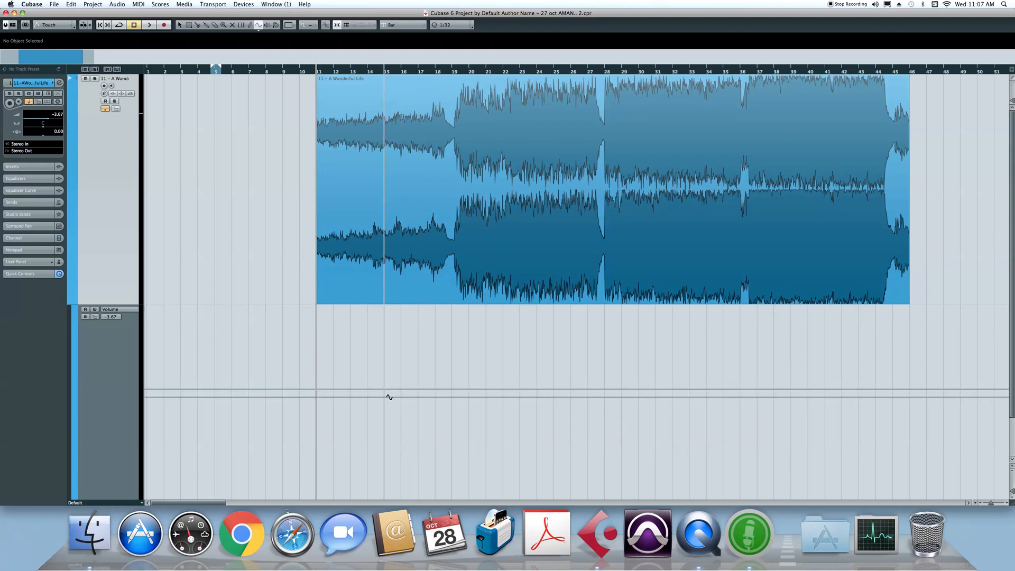
Try drawing sine-shaped volume automation from about bar 13 to bar 41 and undo it.
{"action": "mouse_move", "coordinate": [349, 393]}
{"action": "left_mouse_down"}
{"action": "mouse_move", "coordinate": [362, 379]}
{"action": "mouse_move", "coordinate": [825, 423]}
{"action": "left_mouse_up"}
{"action": "left_click_drag", "start_coordinate": [670, 404], "coordinate": [430, 376]}
{"action": "key", "text": "super+z"}
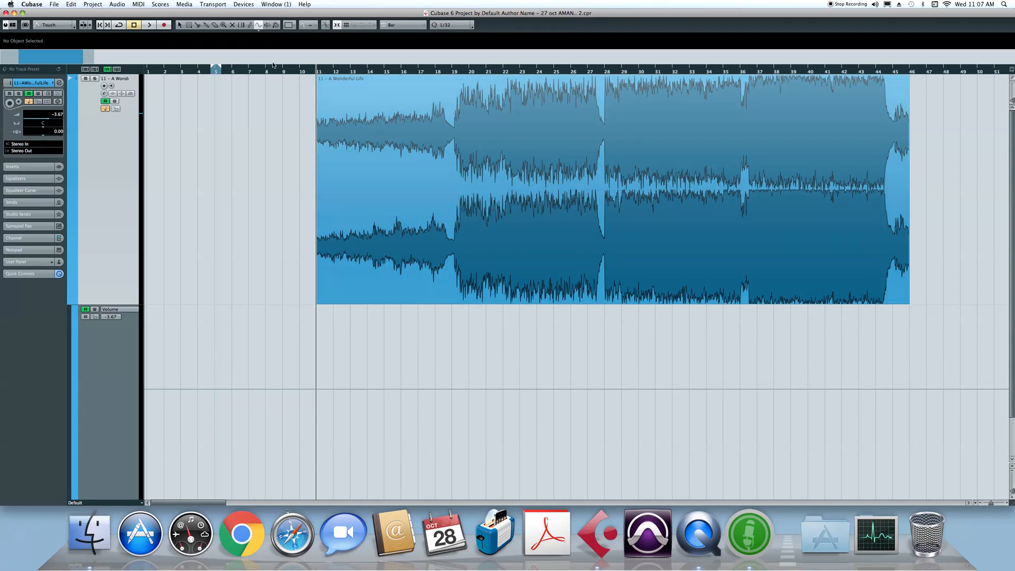
Add volume automation points with the Object Selection tool at about bar 13 and bar 18.
{"action": "left_click", "coordinate": [257, 24]}
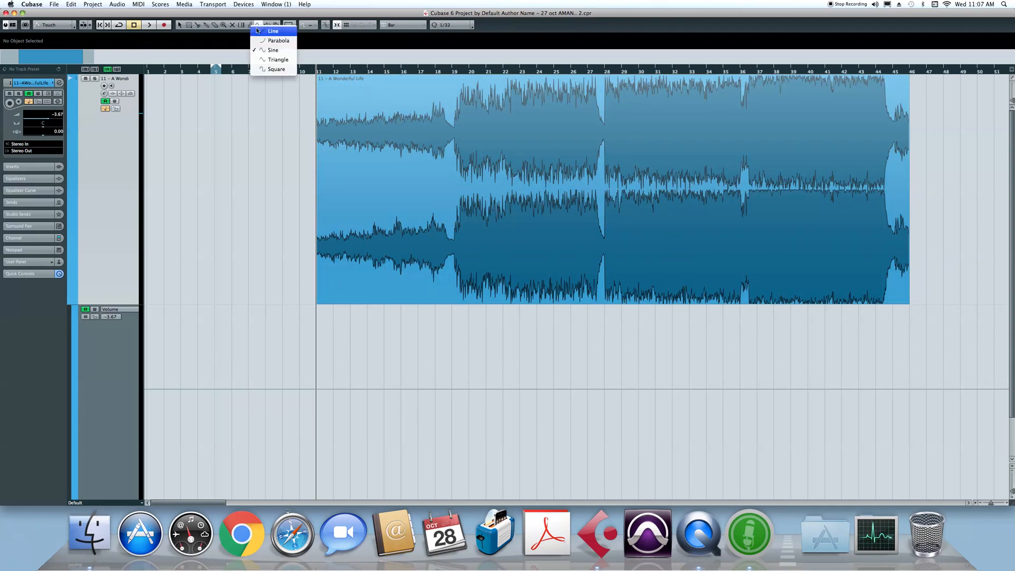
{"action": "left_click", "coordinate": [180, 25]}
{"action": "left_click", "coordinate": [180, 26]}
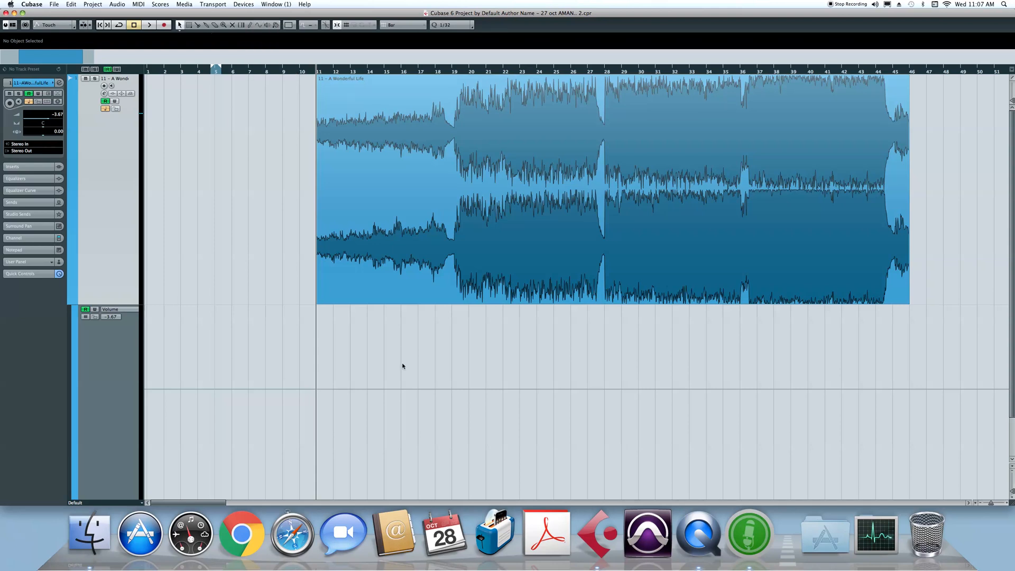
{"action": "left_click", "coordinate": [353, 389]}
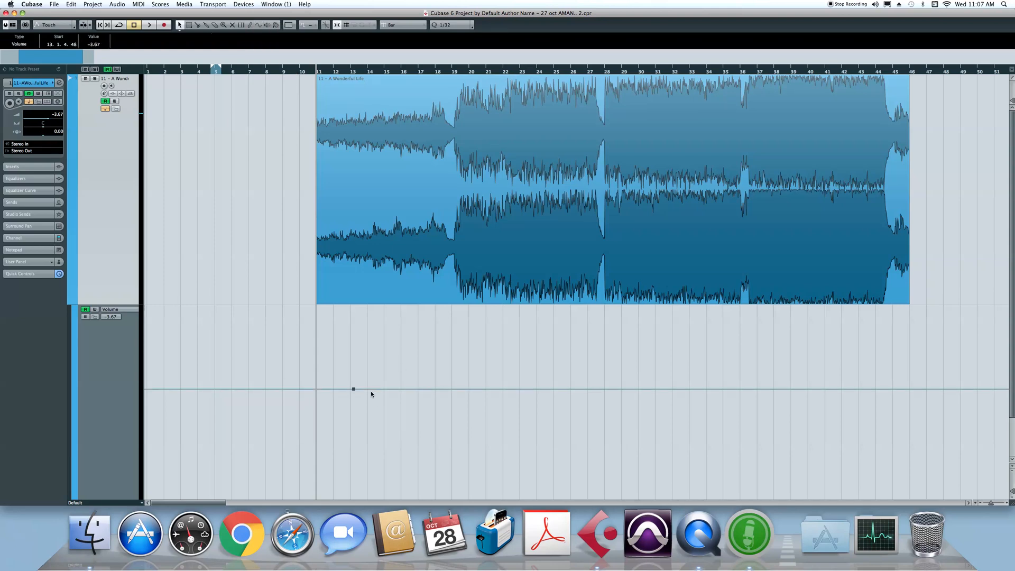
{"action": "left_click", "coordinate": [440, 389]}
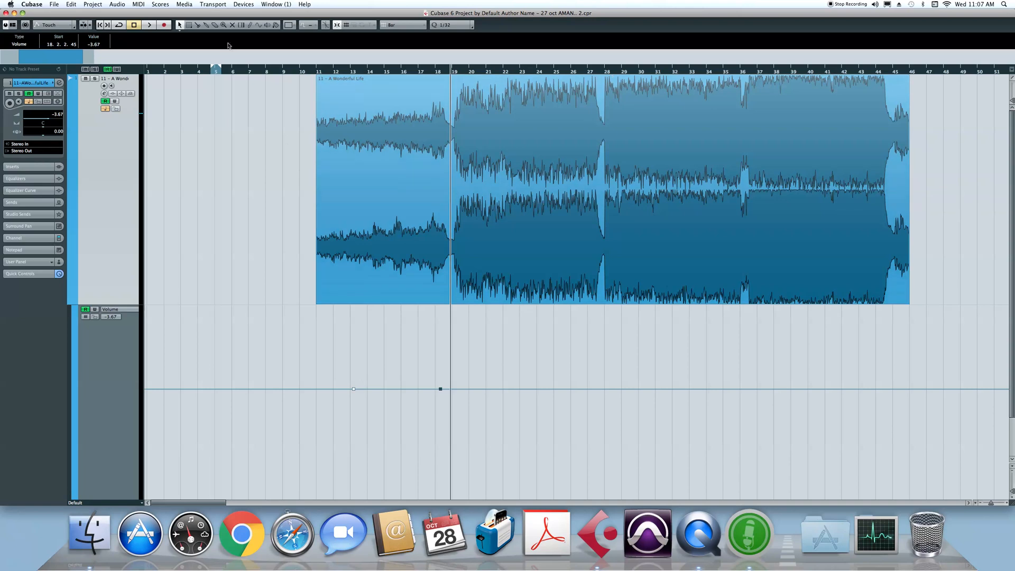
Try a freehand wavy volume curve with the Draw tool from about bar 13 to bar 34 and undo it.
{"action": "left_click", "coordinate": [250, 24]}
{"action": "mouse_move", "coordinate": [359, 388]}
{"action": "left_mouse_down"}
{"action": "mouse_move", "coordinate": [385, 341]}
{"action": "mouse_move", "coordinate": [408, 342]}
{"action": "mouse_move", "coordinate": [453, 427]}
{"action": "mouse_move", "coordinate": [497, 439]}
{"action": "mouse_move", "coordinate": [529, 349]}
{"action": "mouse_move", "coordinate": [552, 355]}
{"action": "mouse_move", "coordinate": [608, 415]}
{"action": "mouse_move", "coordinate": [661, 359]}
{"action": "mouse_move", "coordinate": [708, 346]}
{"action": "left_mouse_up"}
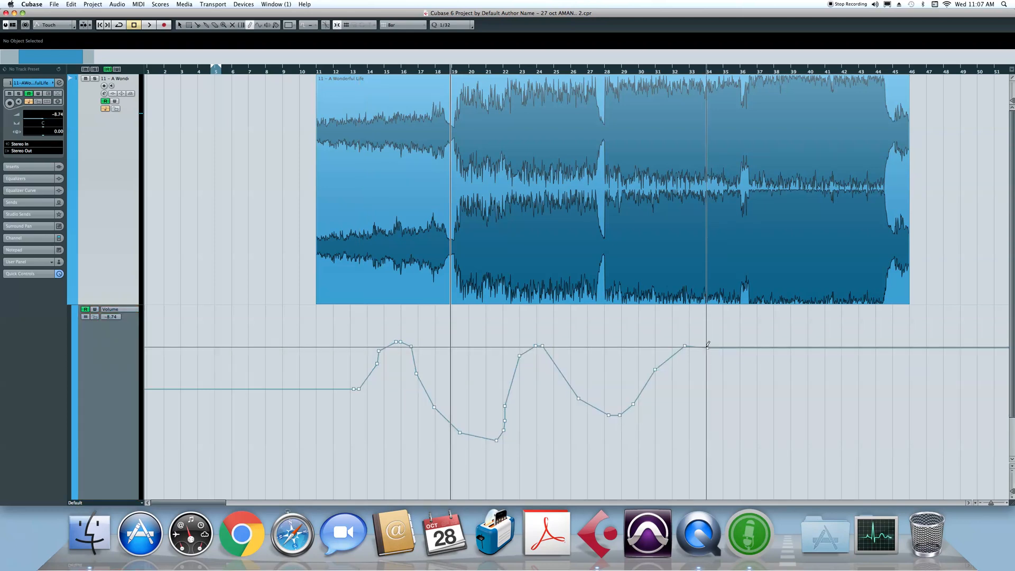
{"action": "key", "text": "super+z"}
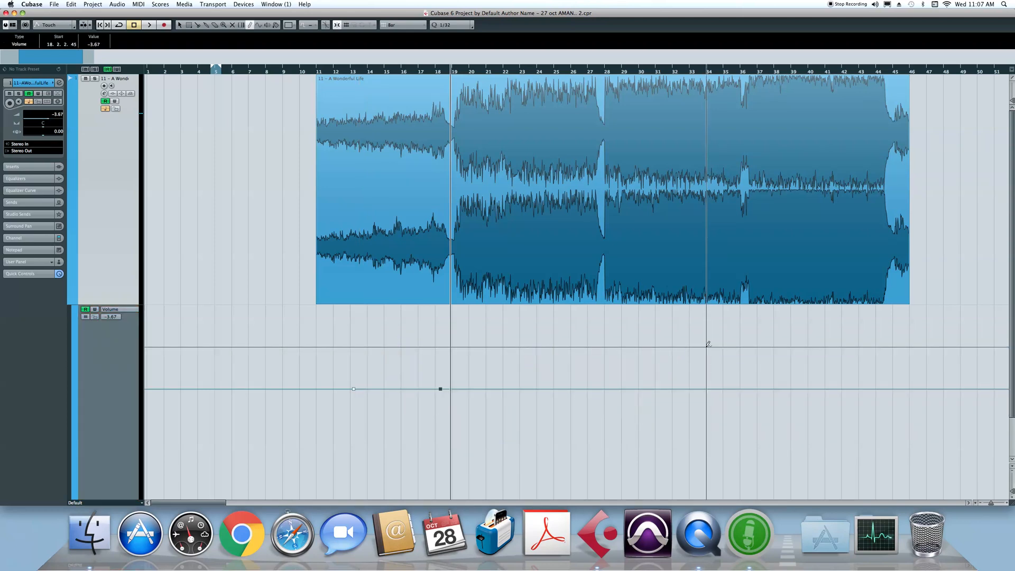
Return to the Line tool's Sine shape, try a short curve near the clip's start and undo it.
{"action": "left_click", "coordinate": [259, 26]}
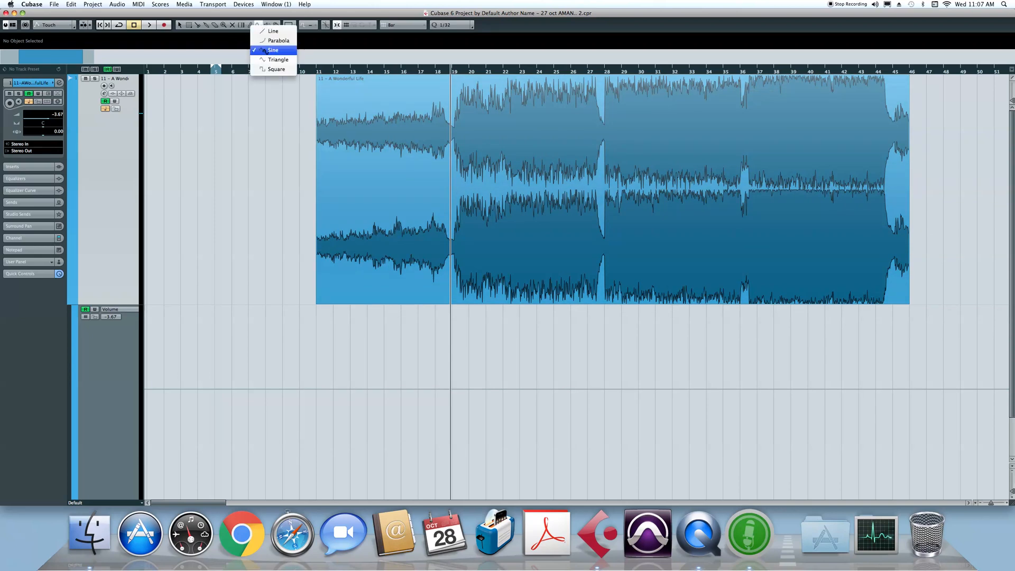
{"action": "left_click", "coordinate": [272, 59]}
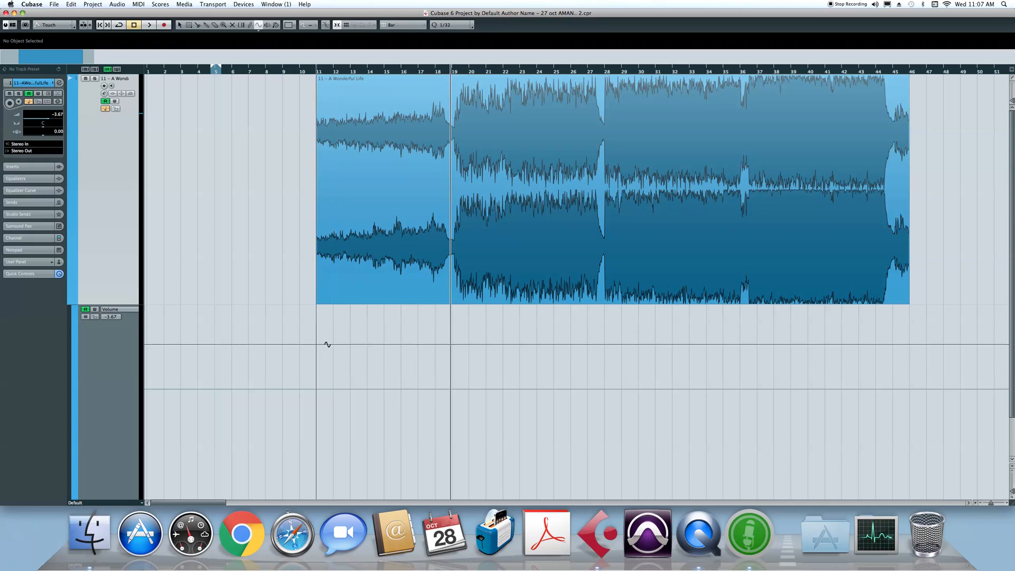
{"action": "left_click_drag", "start_coordinate": [332, 336], "coordinate": [383, 388]}
{"action": "key", "text": "super+z"}
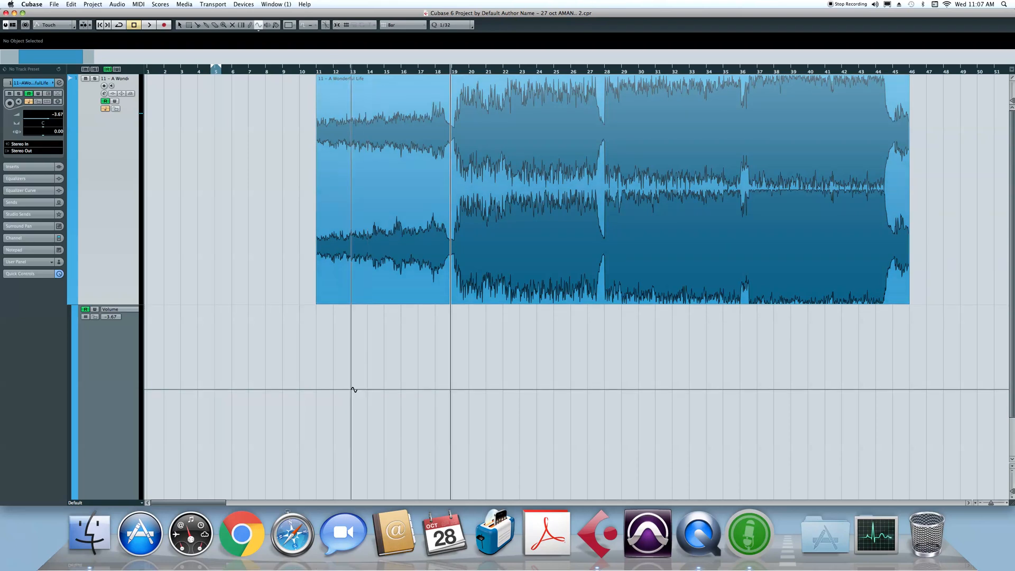
Draw deep sine-shaped volume automation from about bar 12 across the clip and play it back.
{"action": "left_click_drag", "start_coordinate": [351, 357], "coordinate": [829, 462]}
{"action": "key", "text": "super+z"}
{"action": "mouse_move", "coordinate": [333, 73]}
{"action": "left_mouse_down"}
{"action": "mouse_move", "coordinate": [348, 102]}
{"action": "mouse_move", "coordinate": [342, 88]}
{"action": "left_mouse_up"}
{"action": "key", "text": "space"}
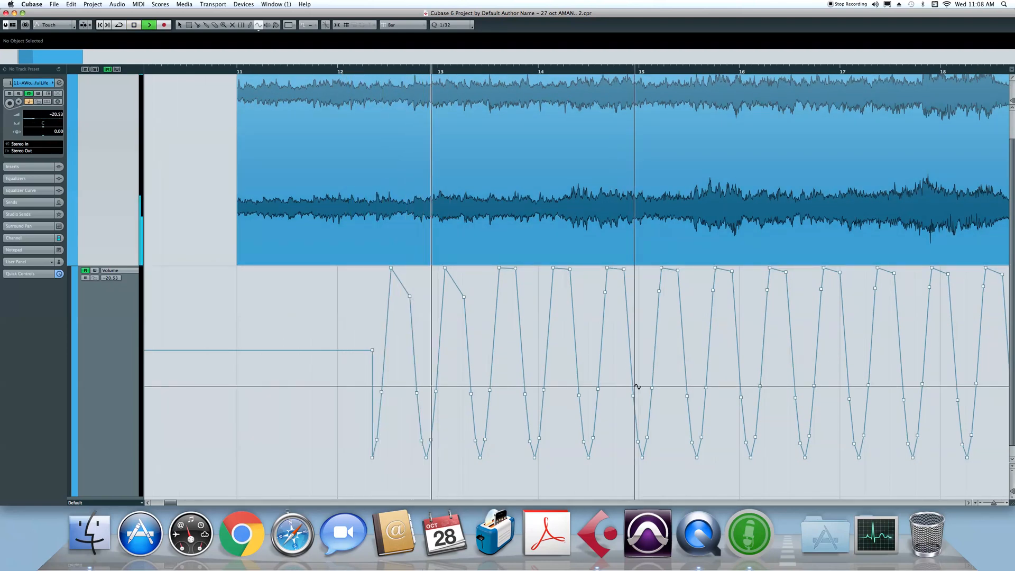
{"action": "key", "text": "space"}
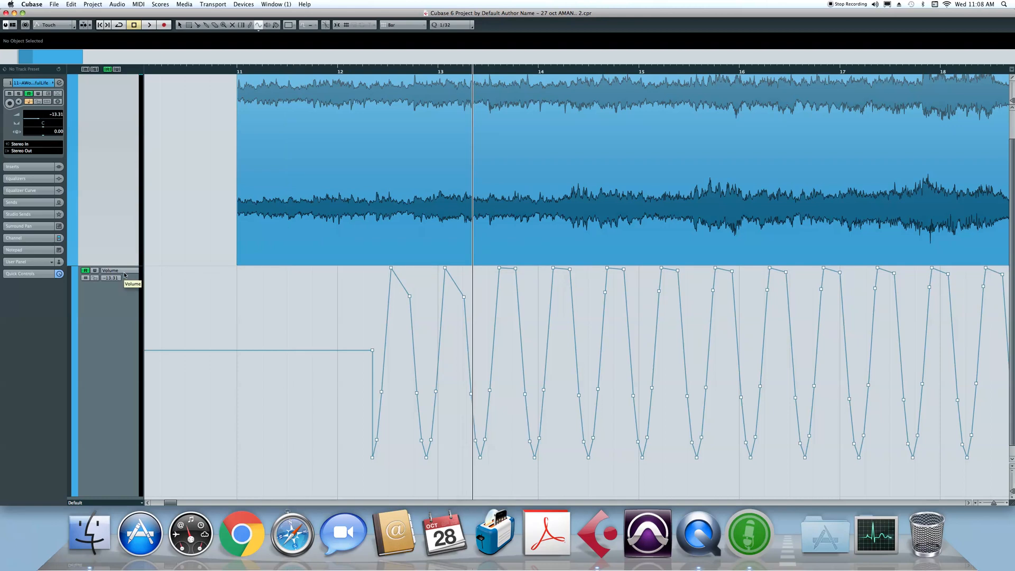
Play the automated passage briefly once more and undo the sine-shaped volume automation.
{"action": "key", "text": "g"}
{"action": "key", "text": "g"}
{"action": "key", "text": "g"}
{"action": "key", "text": "g"}
{"action": "key", "text": "space"}
{"action": "key", "text": "space"}
{"action": "key", "text": "super+z"}
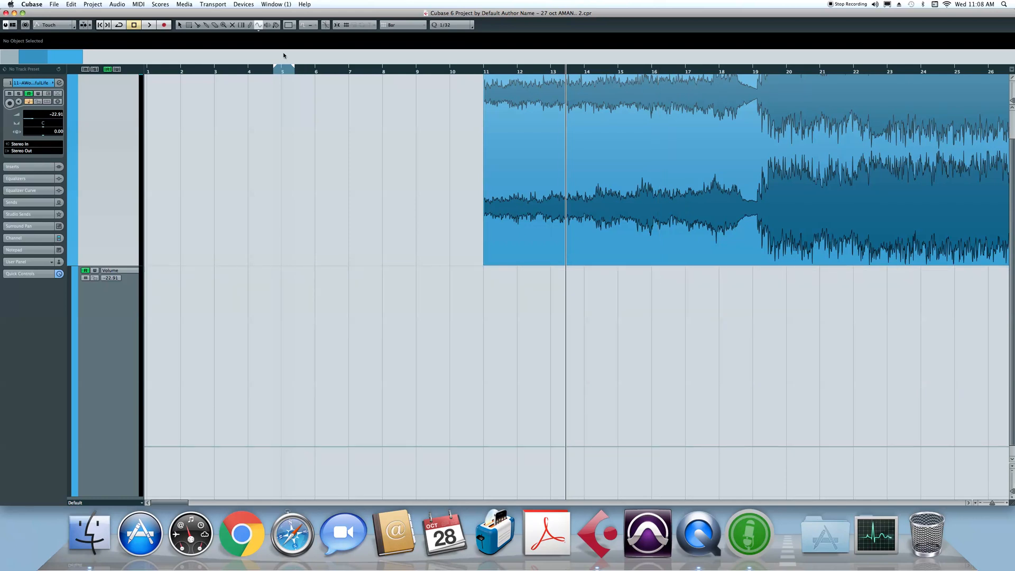
Try straight volume ramps with the Line shape at about bars 13 to 18, 20 and 23, and undo them.
{"action": "left_click", "coordinate": [259, 25]}
{"action": "left_click", "coordinate": [263, 30]}
{"action": "mouse_move", "coordinate": [547, 449]}
{"action": "left_mouse_down"}
{"action": "mouse_move", "coordinate": [607, 409]}
{"action": "mouse_move", "coordinate": [734, 403]}
{"action": "left_mouse_up"}
{"action": "left_click_drag", "start_coordinate": [792, 391], "coordinate": [772, 486]}
{"action": "left_click_drag", "start_coordinate": [879, 383], "coordinate": [882, 465]}
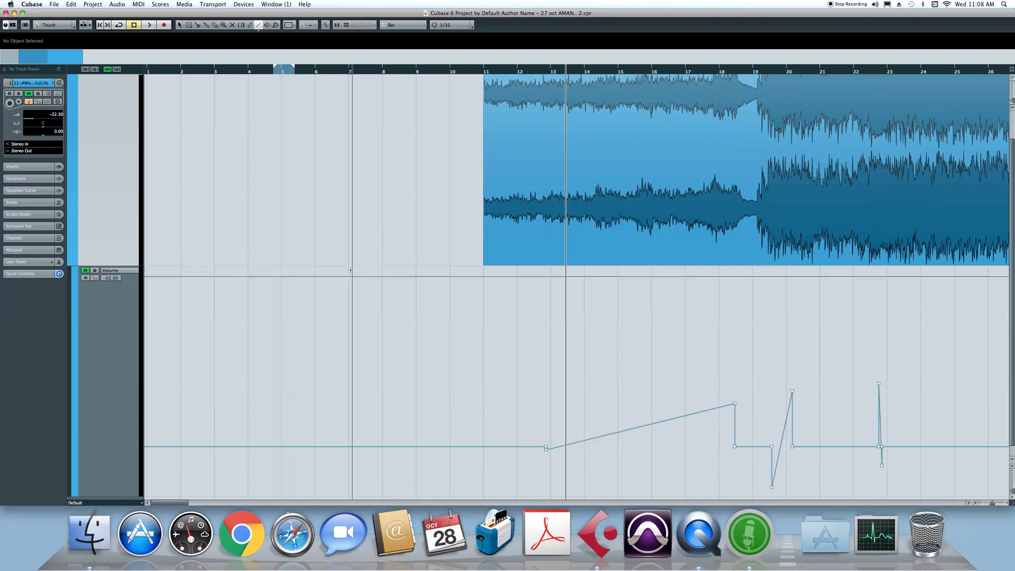
{"action": "key", "text": "super+z"}
{"action": "key", "text": "super+z"}
{"action": "key", "text": "super+z"}
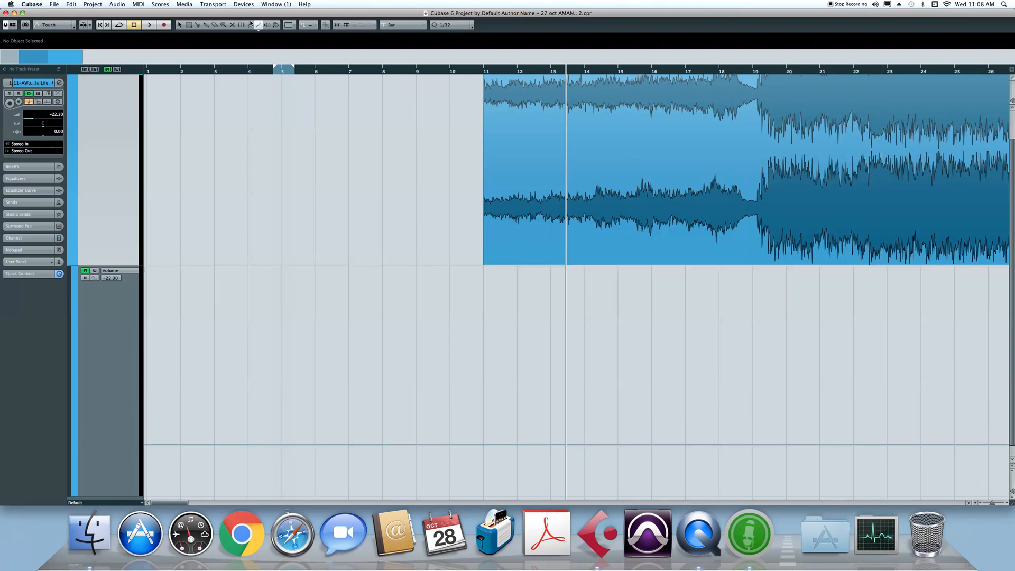
Draw a rising volume curve with the Parabola shape from about bar 12.5 to bar 18.5.
{"action": "left_click", "coordinate": [259, 27]}
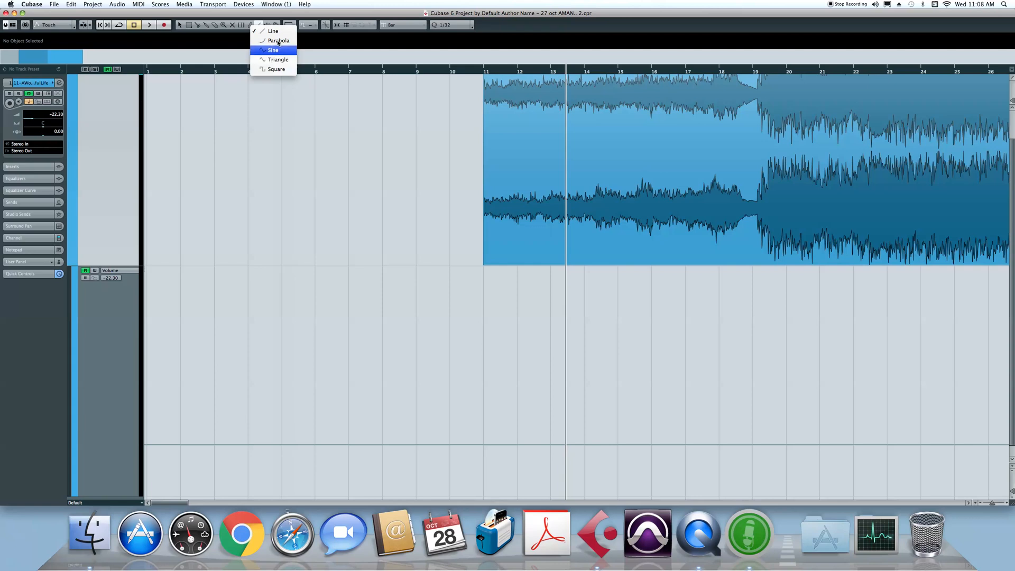
{"action": "left_click", "coordinate": [276, 41]}
{"action": "left_click_drag", "start_coordinate": [538, 444], "coordinate": [733, 358]}
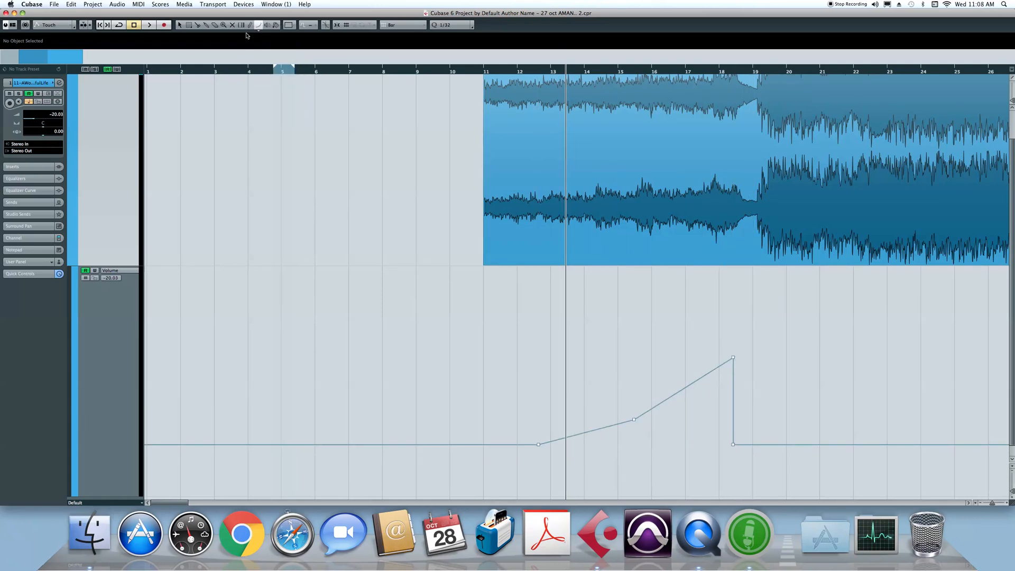
Try Triangle-shaped volume automation from about bar 12 to bar 22.5, play it back and undo it.
{"action": "left_click", "coordinate": [258, 25]}
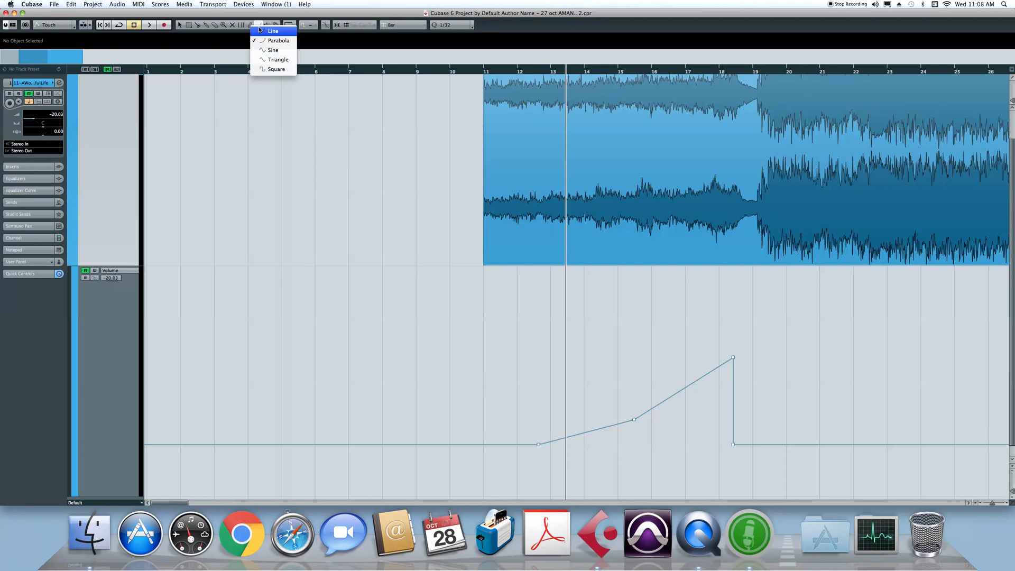
{"action": "left_click", "coordinate": [276, 59]}
{"action": "mouse_move", "coordinate": [518, 439]}
{"action": "left_mouse_down"}
{"action": "mouse_move", "coordinate": [639, 343]}
{"action": "mouse_move", "coordinate": [868, 401]}
{"action": "left_mouse_up"}
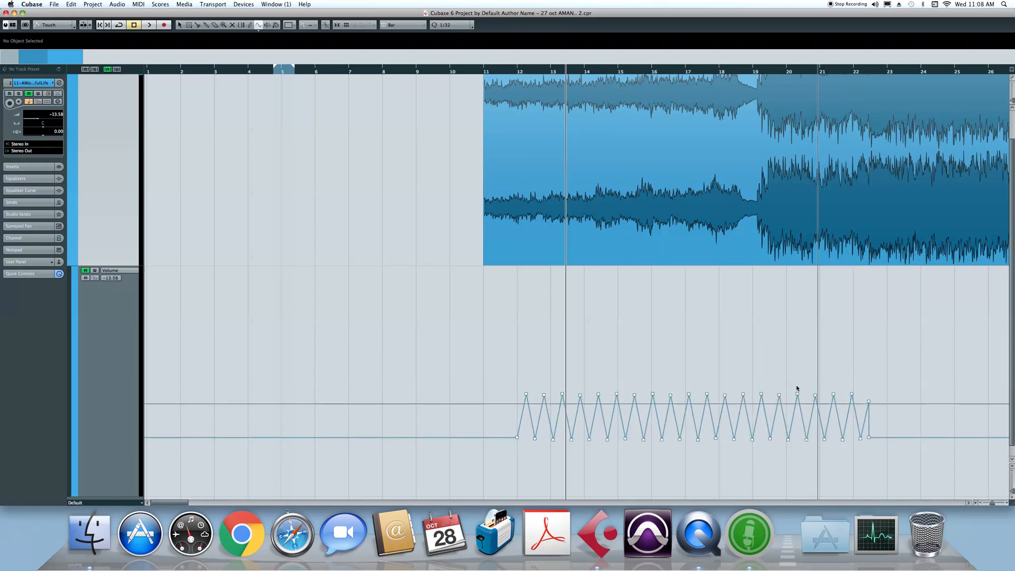
{"action": "left_click_drag", "start_coordinate": [500, 69], "coordinate": [491, 70]}
{"action": "key", "text": "space"}
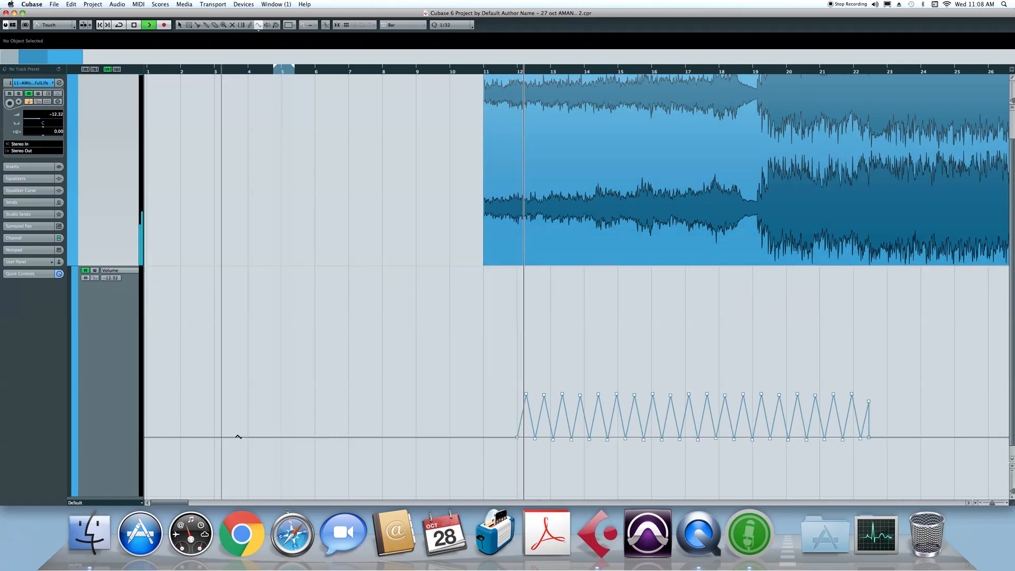
{"action": "key", "text": "super+z"}
{"action": "key", "text": "space"}
Try Square-shaped volume automation from about bar 12.5 to bar 23.5, play it back and undo it.
{"action": "left_click", "coordinate": [259, 24]}
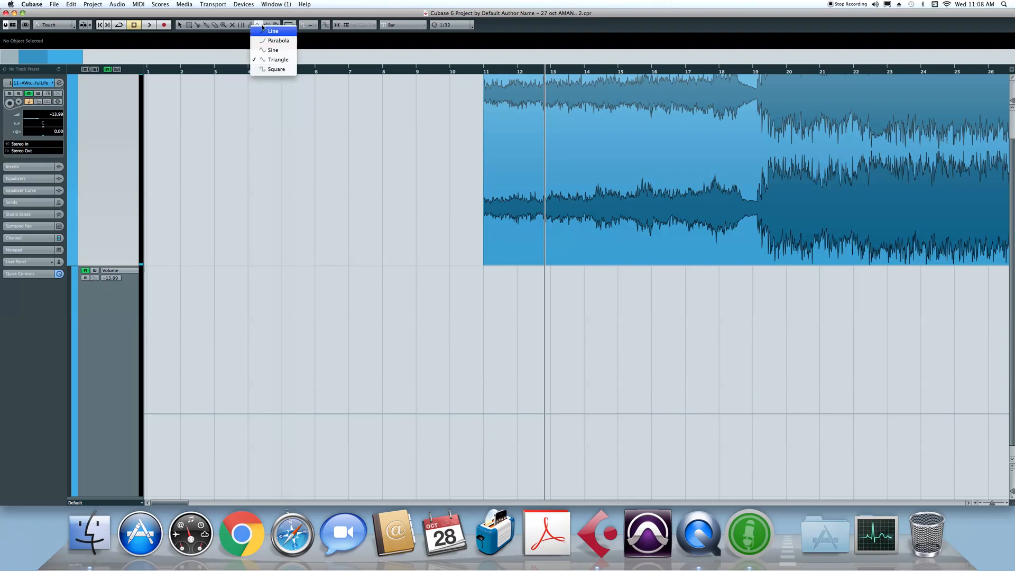
{"action": "left_click", "coordinate": [287, 67]}
{"action": "left_click_drag", "start_coordinate": [576, 432], "coordinate": [905, 318]}
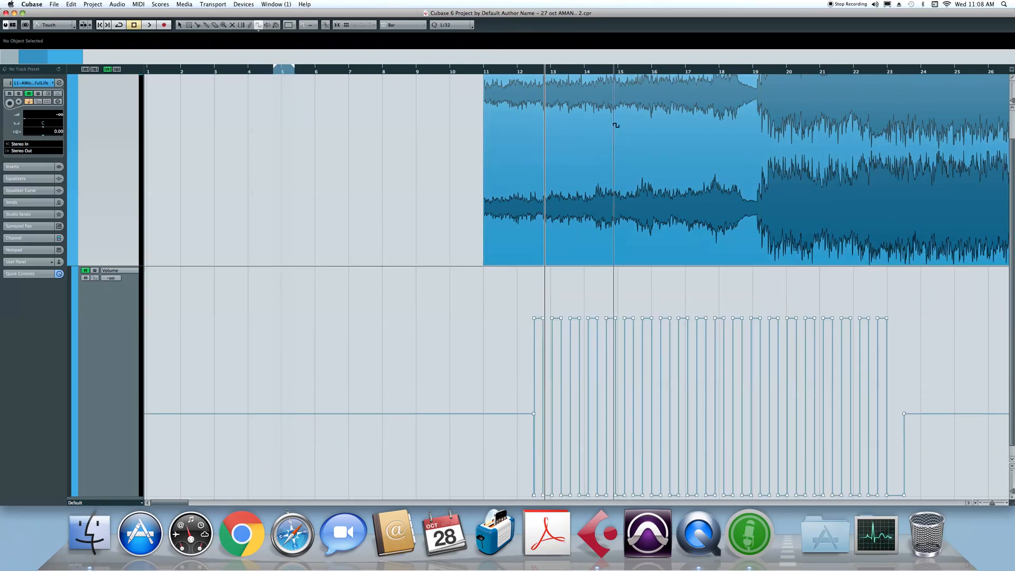
{"action": "key", "text": "space"}
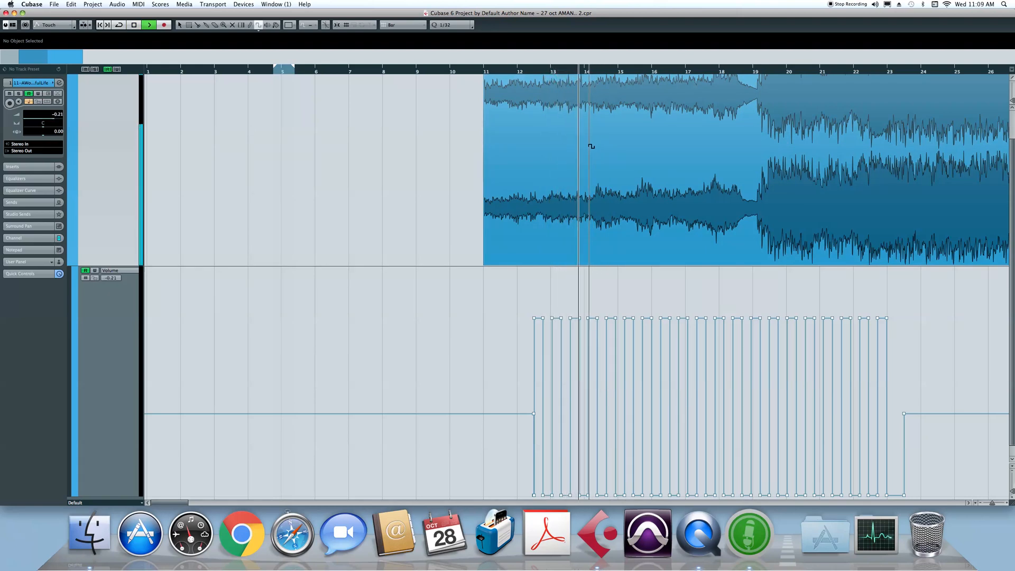
{"action": "key", "text": "space"}
{"action": "key", "text": "super+z"}
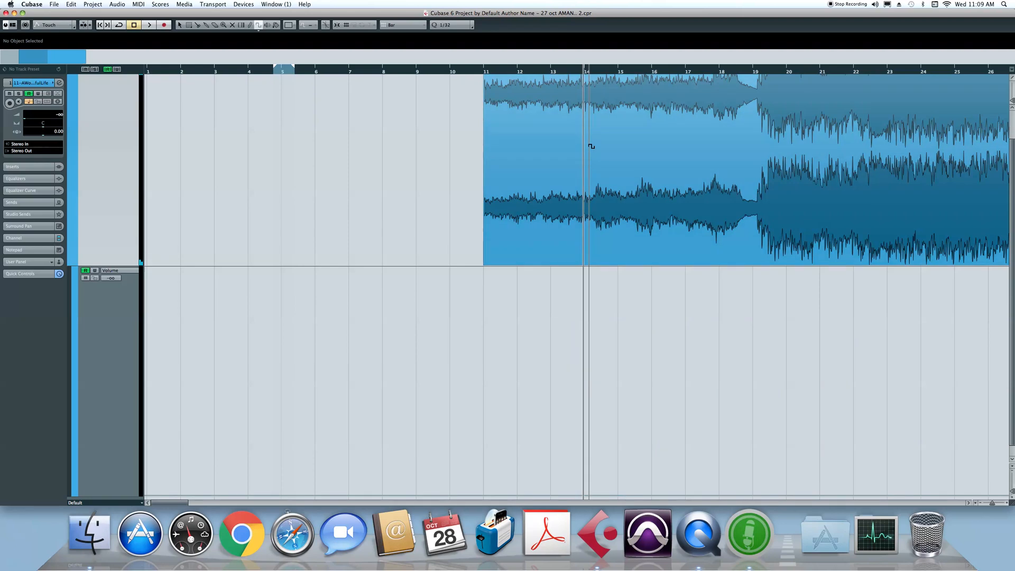
Set the Volume automation lane's value to 0.
{"action": "double_click", "coordinate": [113, 278]}
{"action": "type", "text": "0"}
{"action": "key", "text": "Return"}
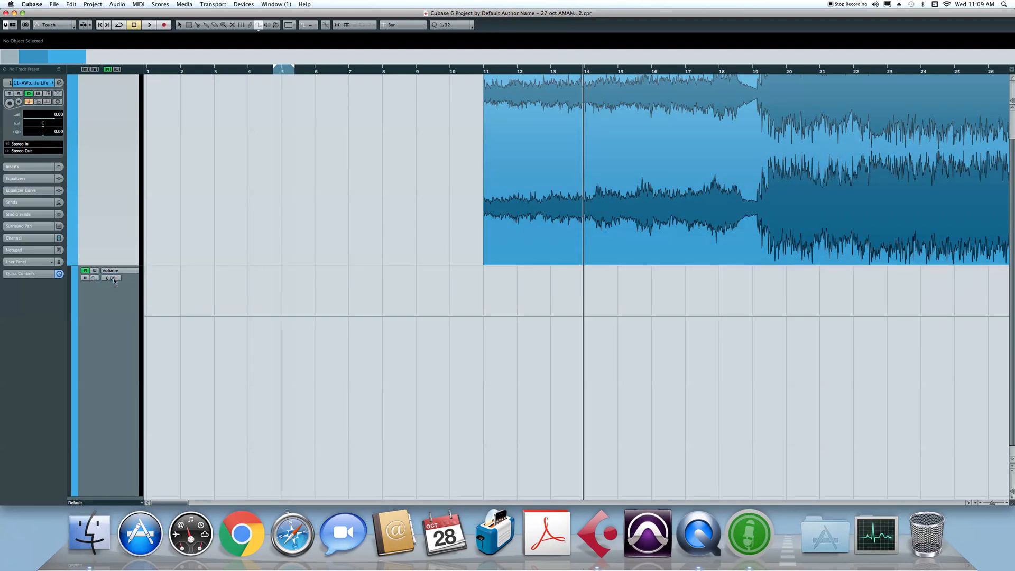
Review the Line tool's shape options and activate the Play tool in its Play mode.
{"action": "left_click", "coordinate": [257, 26]}
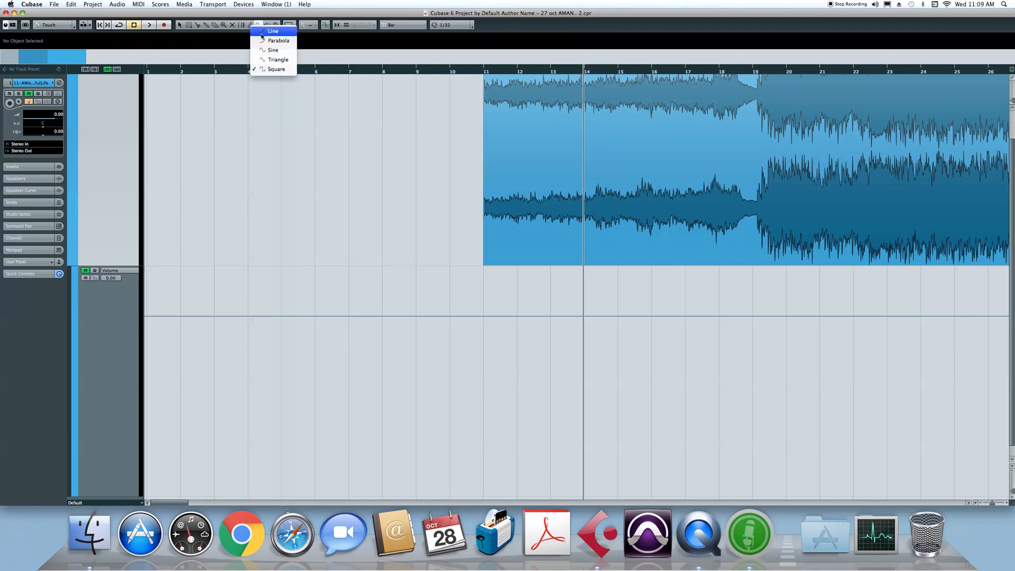
{"action": "left_click", "coordinate": [282, 48]}
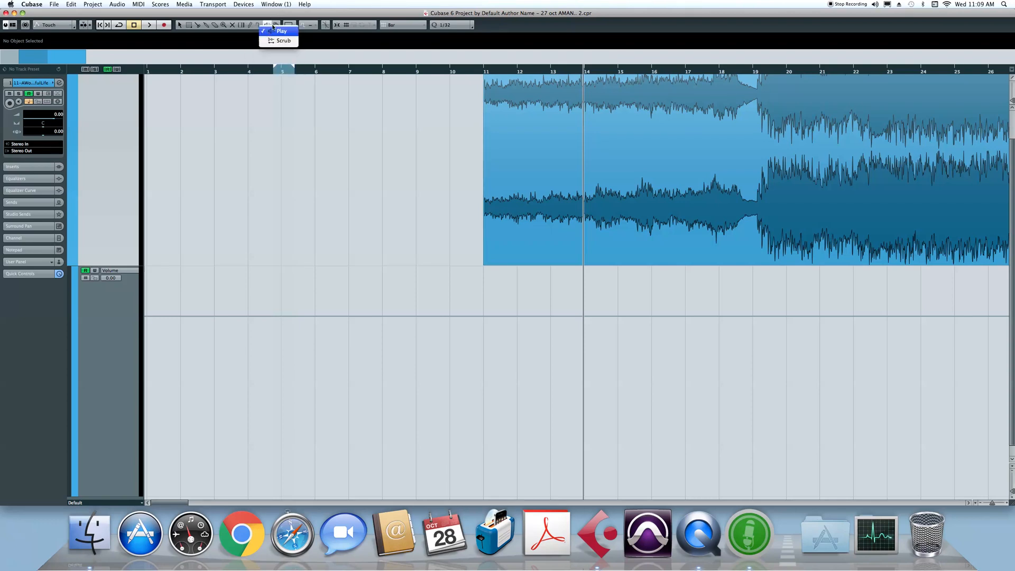
{"action": "left_click", "coordinate": [269, 26]}
{"action": "left_click", "coordinate": [268, 29]}
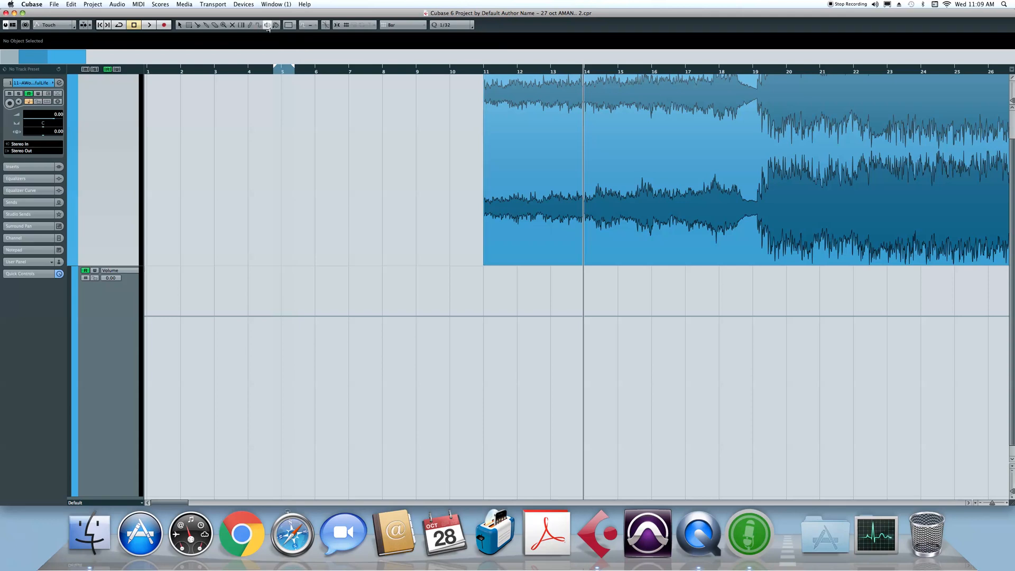
Play the song briefly from about bar 36 and from about bar 28 using the Object Selection tool and the ruler.
{"action": "scroll", "coordinate": [711, 118], "scroll_direction": "up", "scroll_amount": 3}
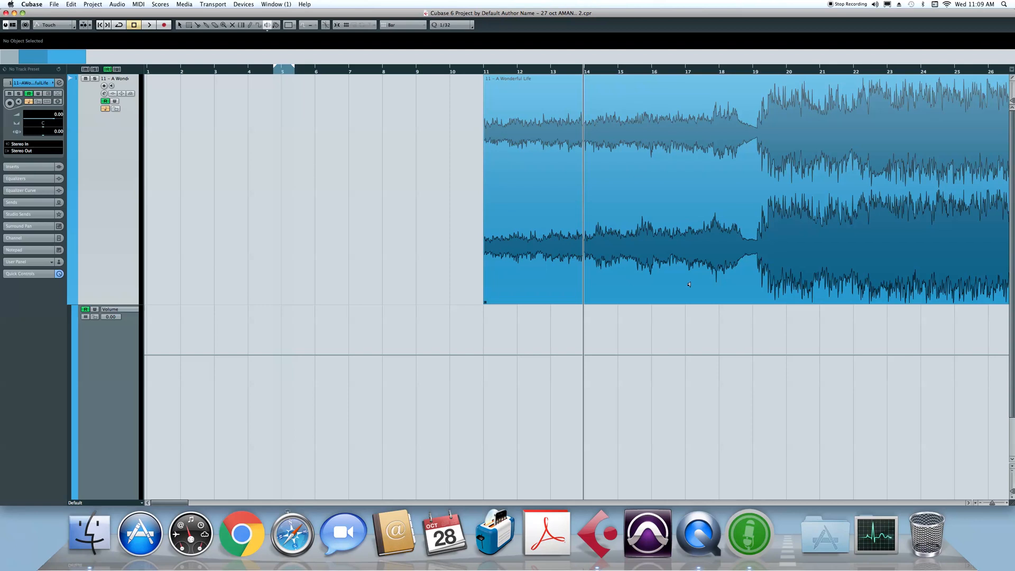
{"action": "key", "text": "g"}
{"action": "key", "text": "g"}
{"action": "key", "text": "g"}
{"action": "key", "text": "g"}
{"action": "key", "text": "g"}
{"action": "key", "text": "1"}
{"action": "left_click", "coordinate": [622, 70]}
{"action": "key", "text": "space"}
{"action": "key", "text": "space"}
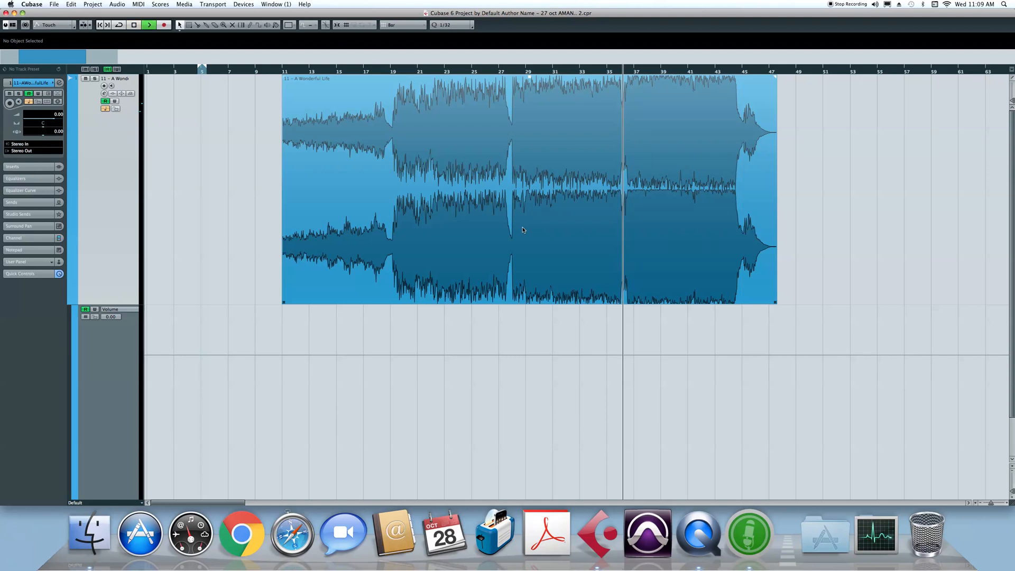
{"action": "left_click", "coordinate": [516, 72]}
{"action": "key", "text": "space"}
{"action": "key", "text": "space"}
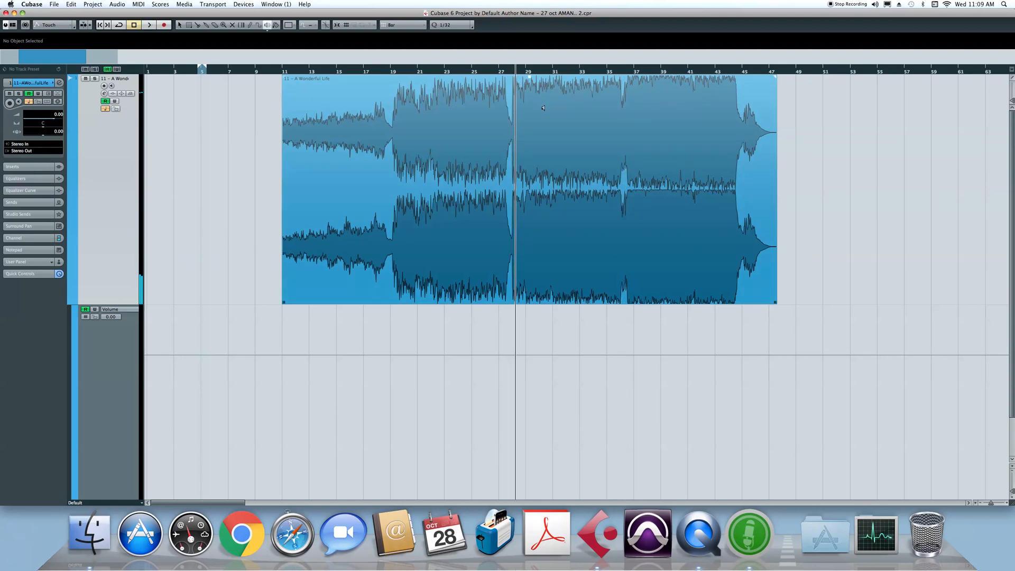
Audition the A Wonderful Life clip from several spots along its length with the Play tool.
{"action": "left_click", "coordinate": [651, 164]}
{"action": "left_click", "coordinate": [443, 153]}
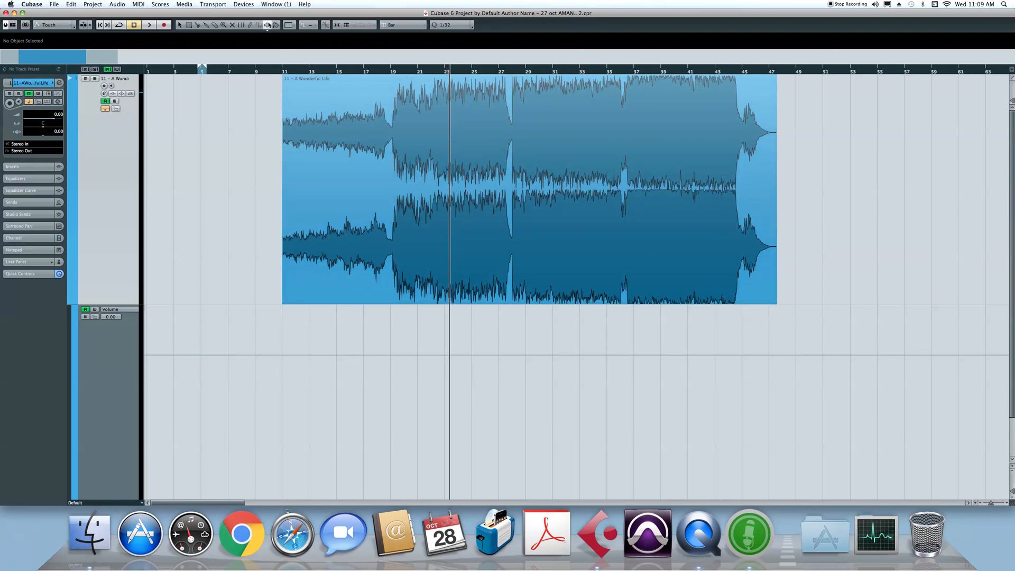
{"action": "left_click", "coordinate": [708, 200]}
{"action": "left_click", "coordinate": [740, 208]}
{"action": "left_click", "coordinate": [321, 160]}
{"action": "left_click", "coordinate": [518, 182]}
{"action": "left_click", "coordinate": [646, 197]}
{"action": "left_click", "coordinate": [769, 210]}
{"action": "left_click", "coordinate": [540, 177]}
{"action": "left_click", "coordinate": [499, 165]}
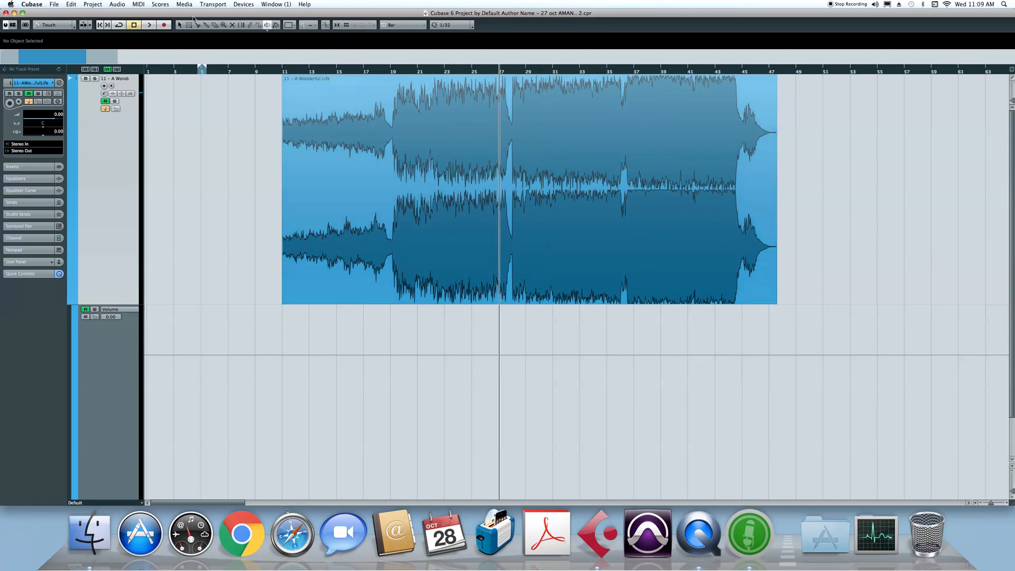
Select the A Wonderful Life clip with the Color tool and colour it green (Color 5), then purple (Color 13).
{"action": "left_click", "coordinate": [276, 30]}
{"action": "left_click", "coordinate": [445, 153]}
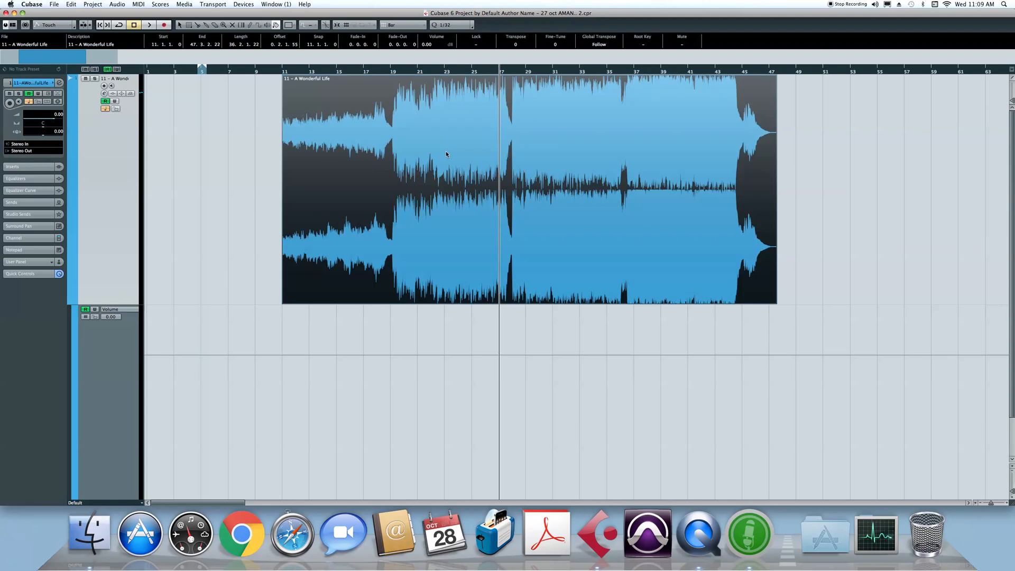
{"action": "left_click", "coordinate": [288, 25]}
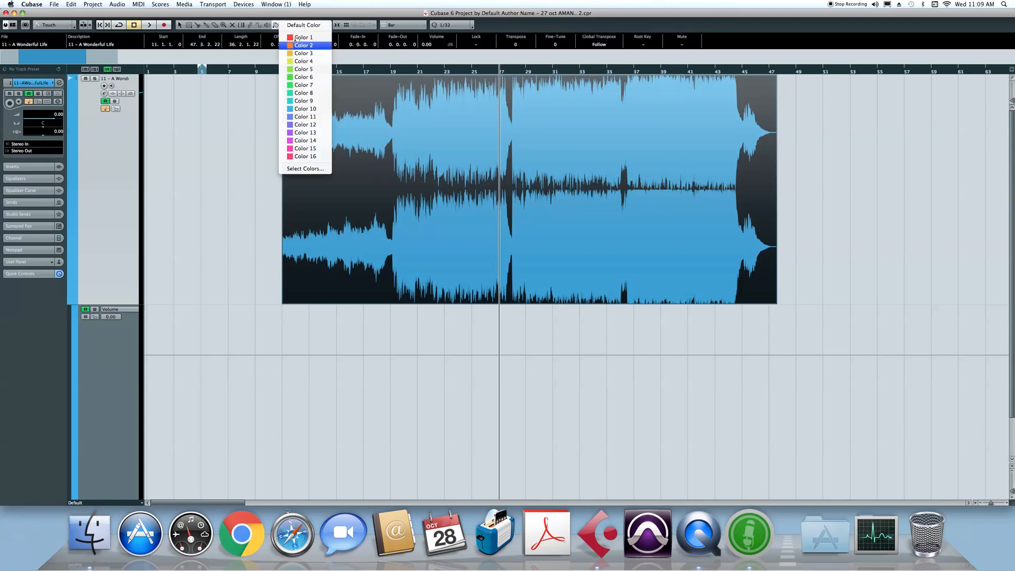
{"action": "left_click", "coordinate": [301, 71]}
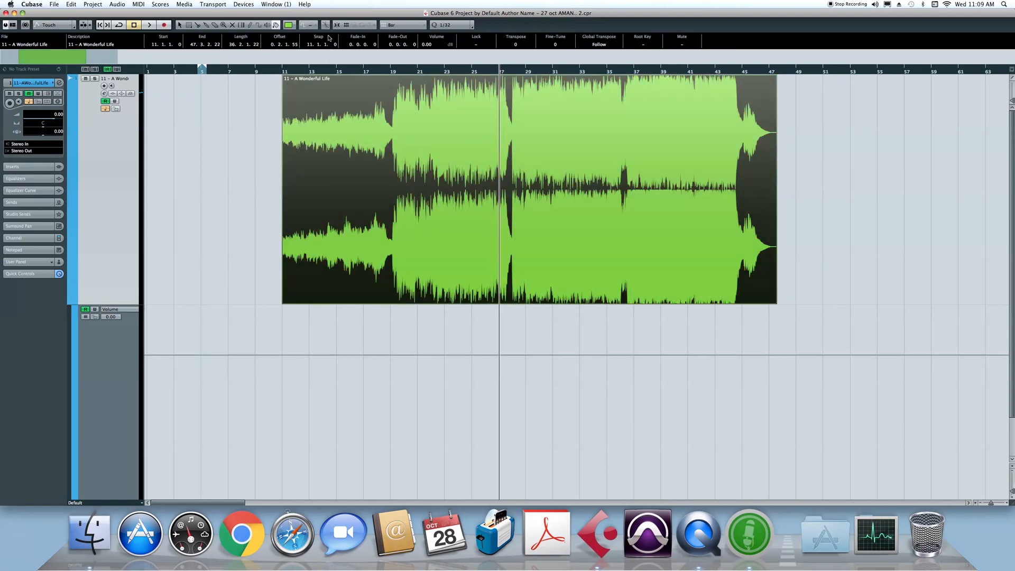
{"action": "left_click", "coordinate": [289, 24]}
{"action": "left_click", "coordinate": [301, 134]}
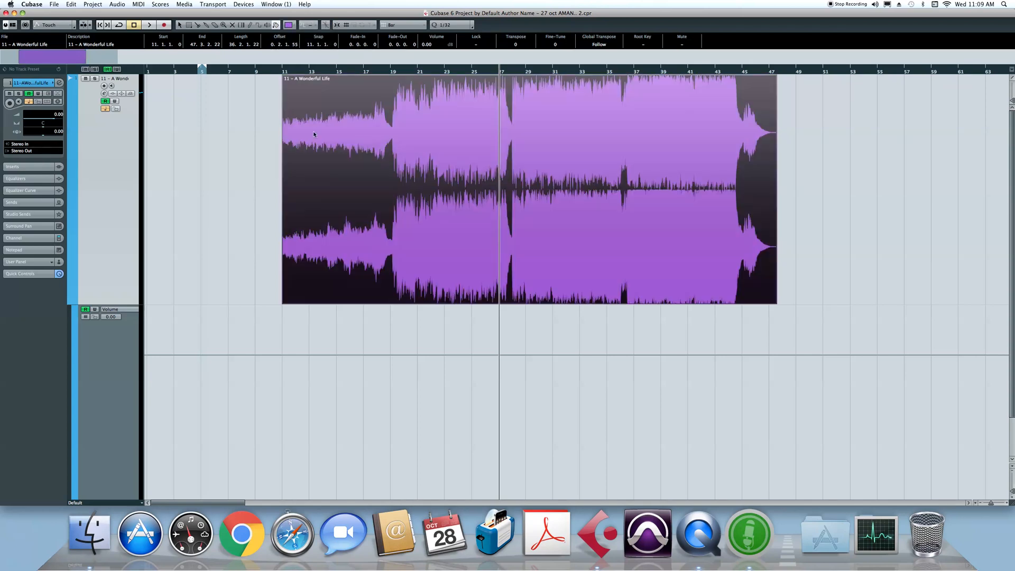
Return to the Object Selection tool and recolour the selected clip with Color 12, then Color 1, and finally light blue.
{"action": "left_click", "coordinate": [181, 26]}
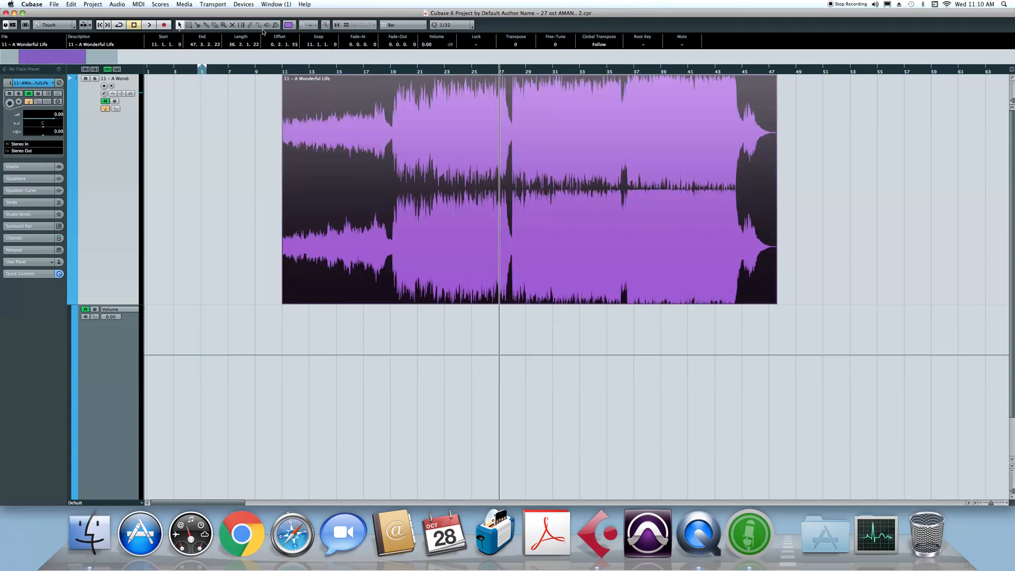
{"action": "left_click", "coordinate": [292, 26]}
{"action": "left_click", "coordinate": [306, 127]}
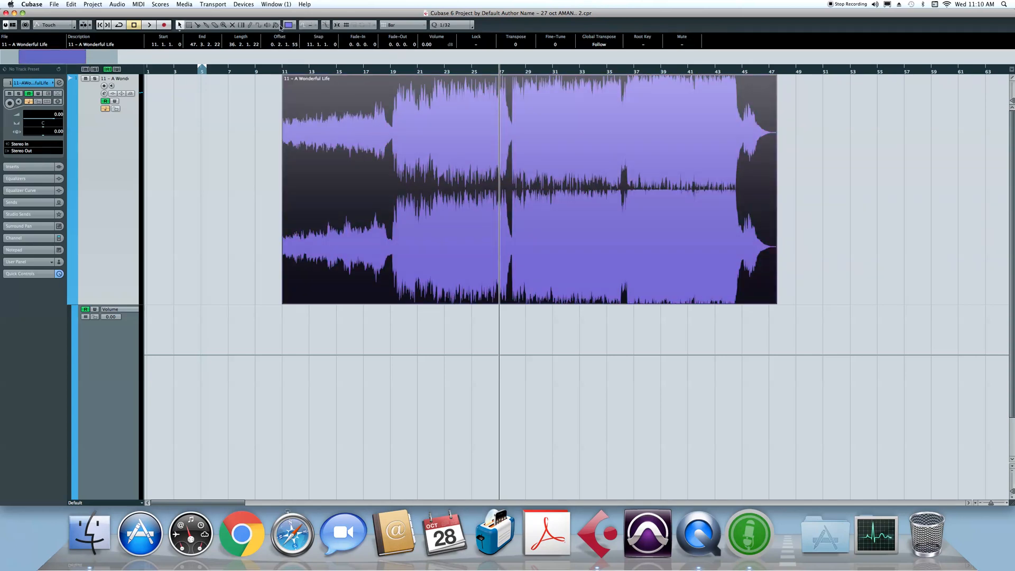
{"action": "left_click", "coordinate": [296, 26]}
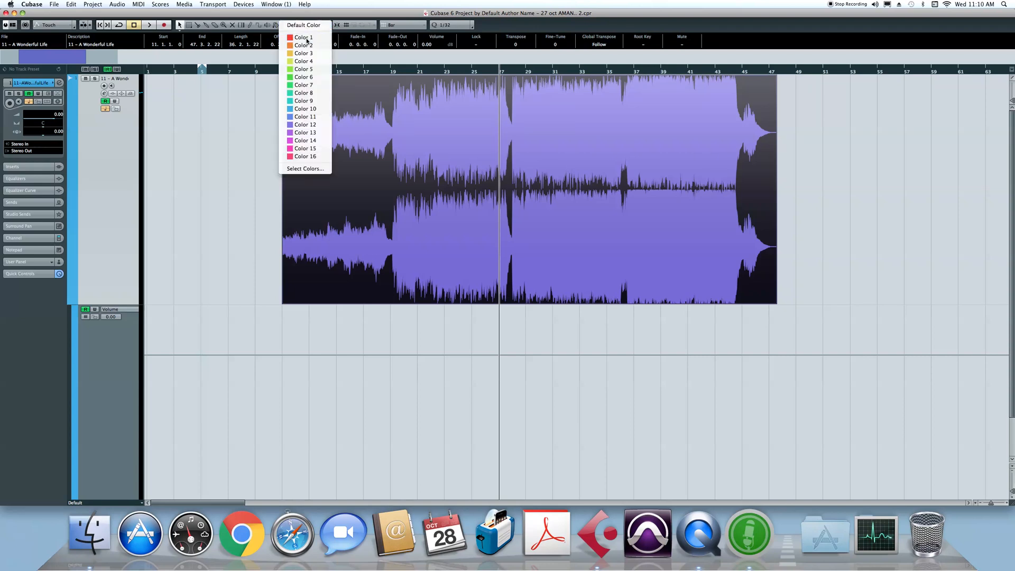
{"action": "left_click", "coordinate": [305, 41]}
{"action": "left_click", "coordinate": [289, 26]}
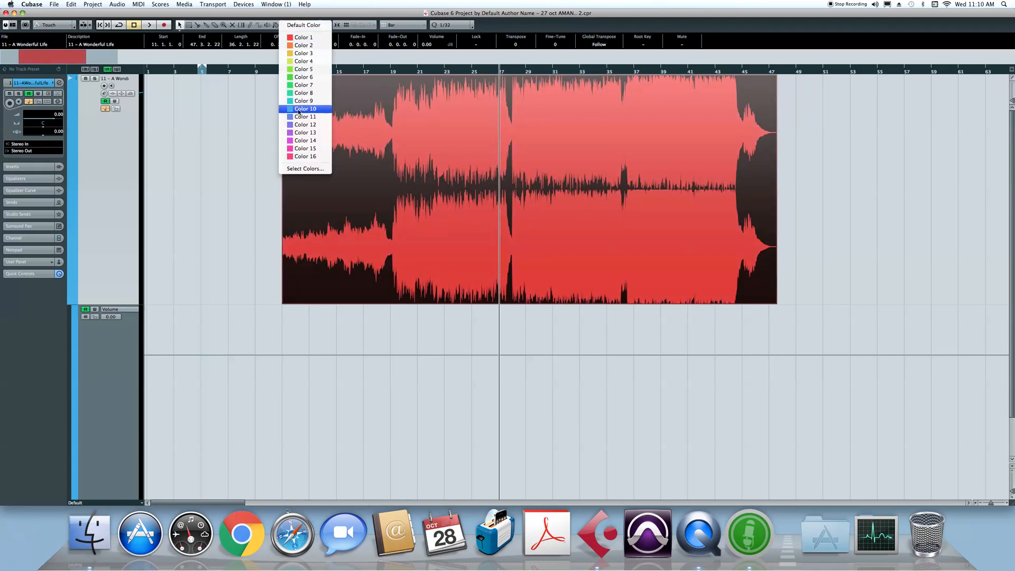
{"action": "left_click", "coordinate": [302, 118]}
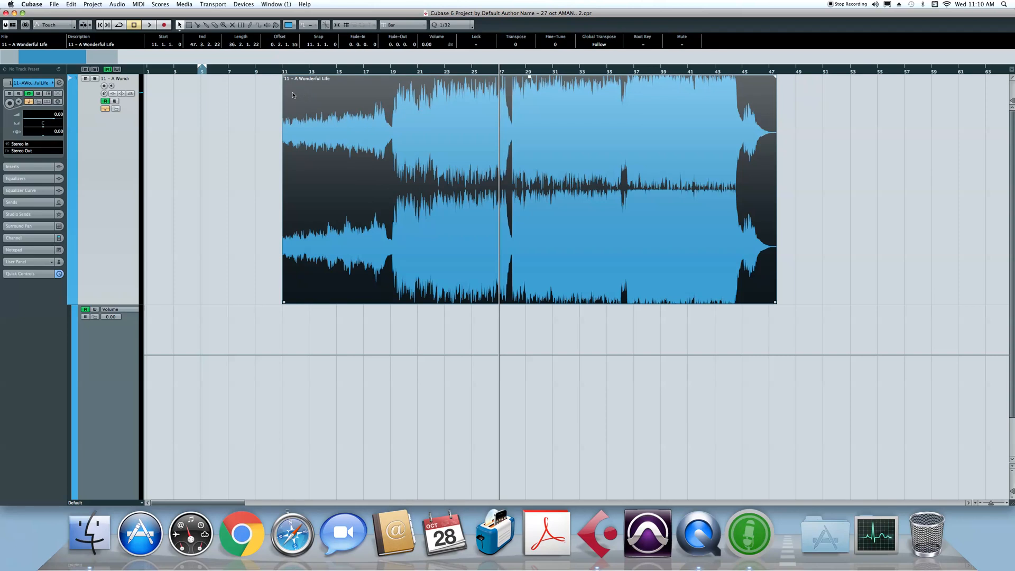
Set the Play tool to Scrub mode and scrub the clip from about bar 35 to 32 and around bar 19.
{"action": "left_click", "coordinate": [268, 30]}
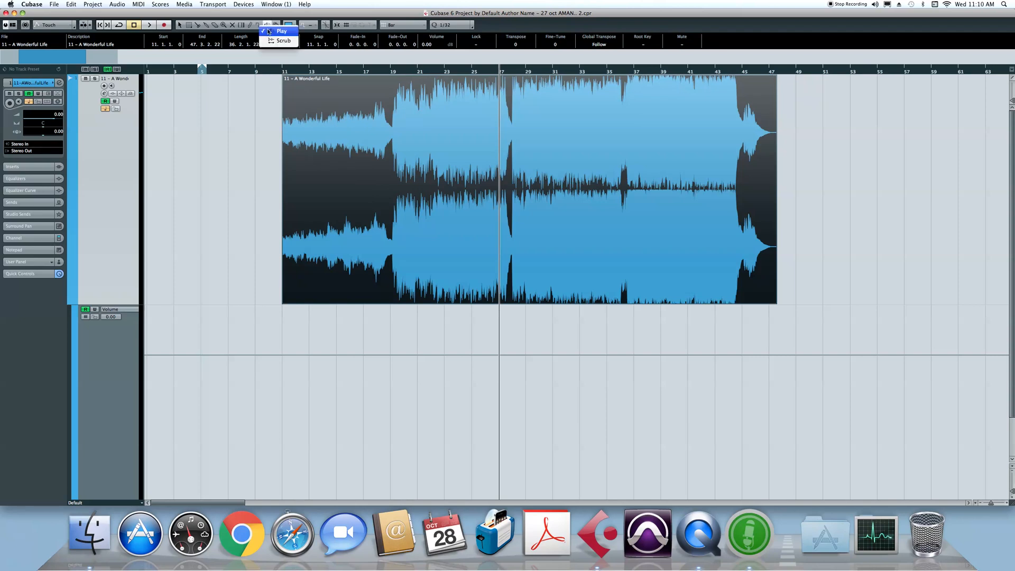
{"action": "left_click", "coordinate": [283, 40]}
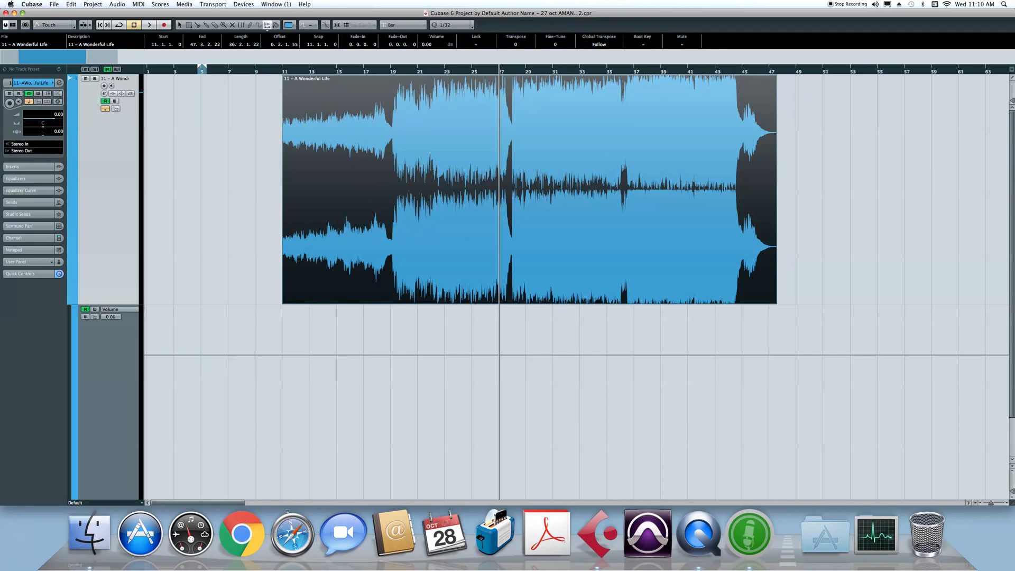
{"action": "left_click", "coordinate": [611, 218]}
{"action": "left_click_drag", "start_coordinate": [610, 217], "coordinate": [563, 212]}
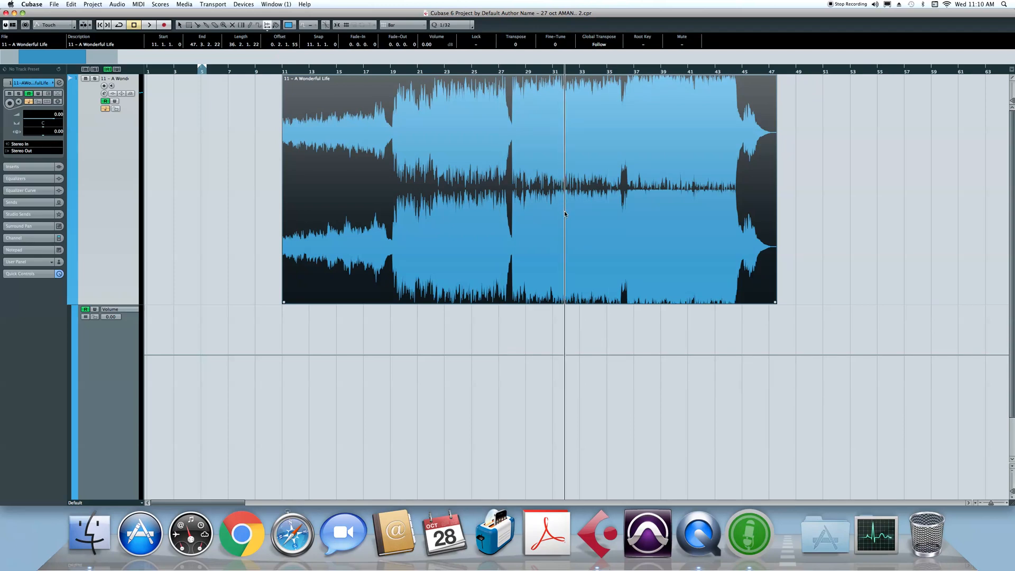
{"action": "left_click_drag", "start_coordinate": [392, 69], "coordinate": [390, 116]}
{"action": "left_click_drag", "start_coordinate": [416, 169], "coordinate": [433, 143]}
{"action": "left_click", "coordinate": [382, 159]}
{"action": "left_click_drag", "start_coordinate": [382, 159], "coordinate": [413, 140]}
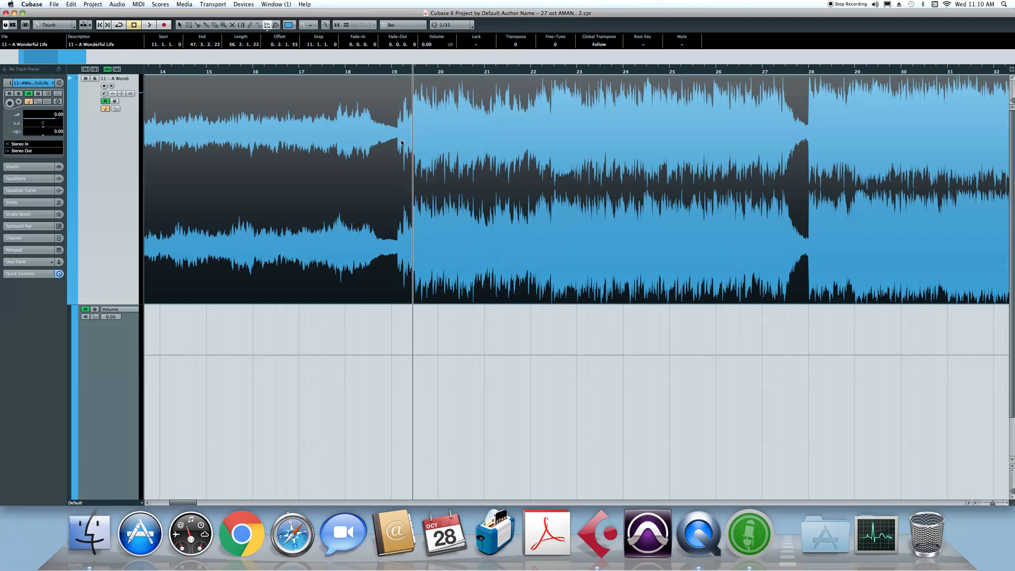
Audition the clip at about bar 23 in Play mode, then scrub from about bar 26 to 27 in Scrub mode.
{"action": "left_click", "coordinate": [268, 27]}
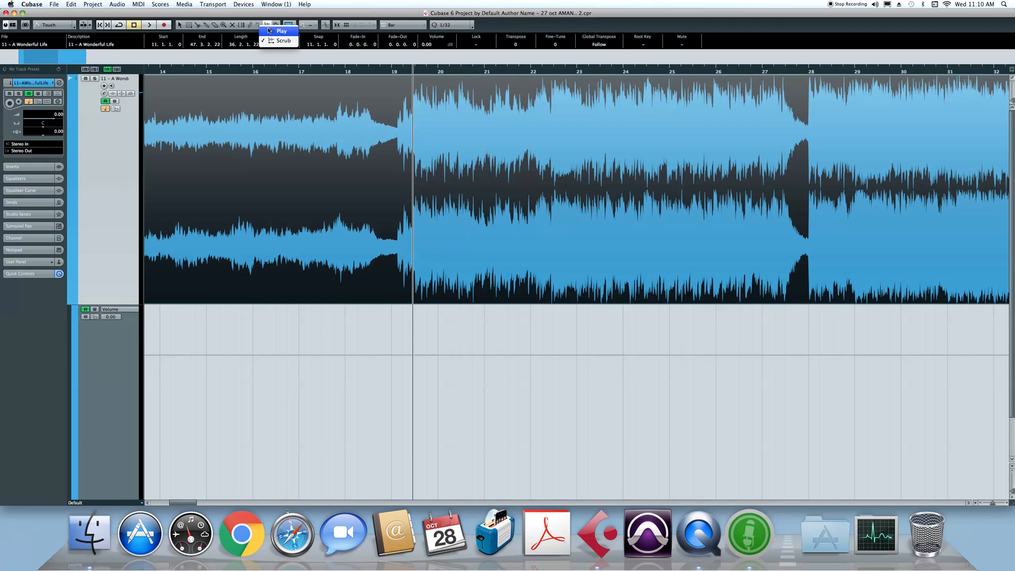
{"action": "left_click", "coordinate": [272, 31]}
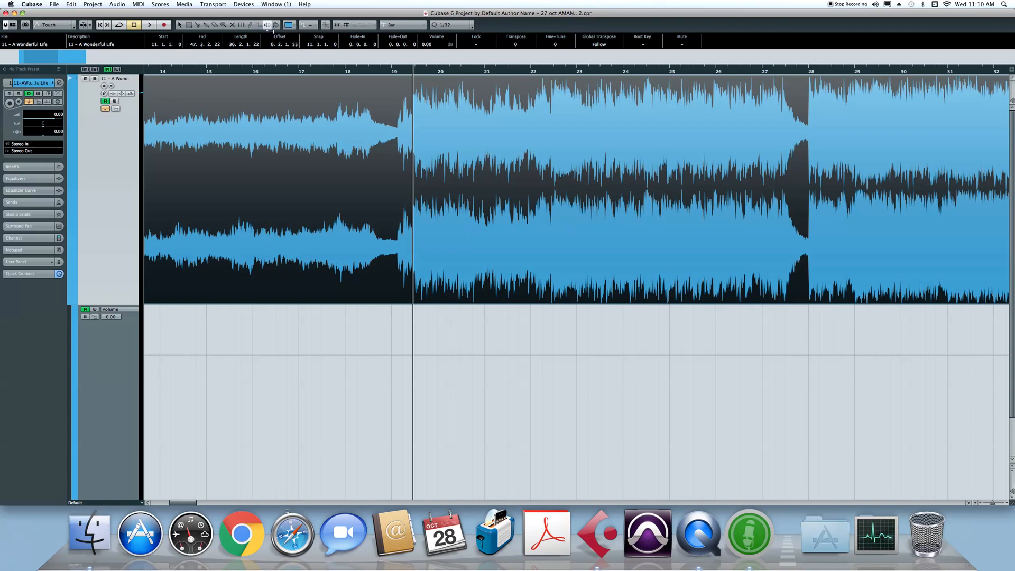
{"action": "left_click", "coordinate": [600, 169]}
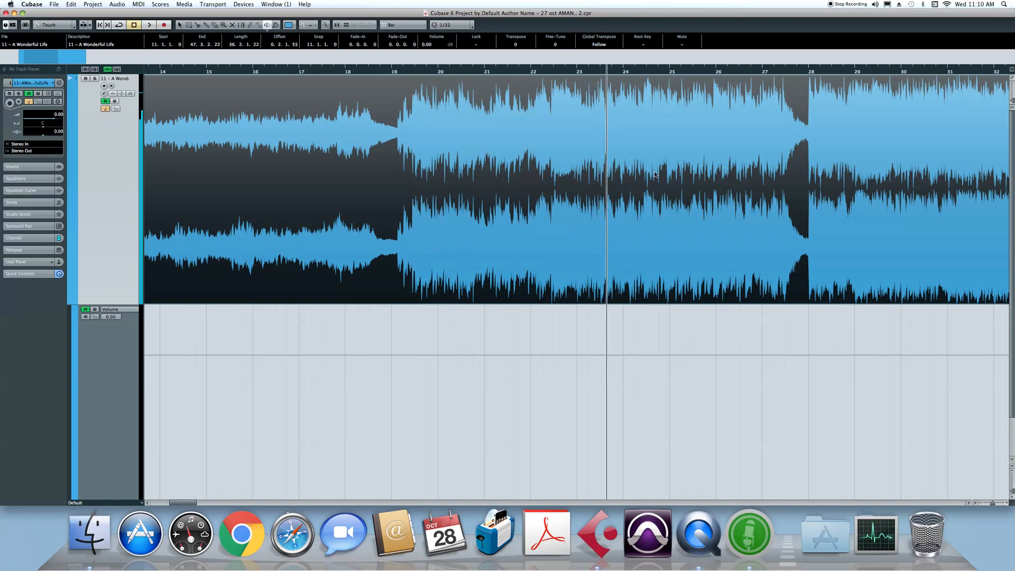
{"action": "left_click", "coordinate": [270, 28]}
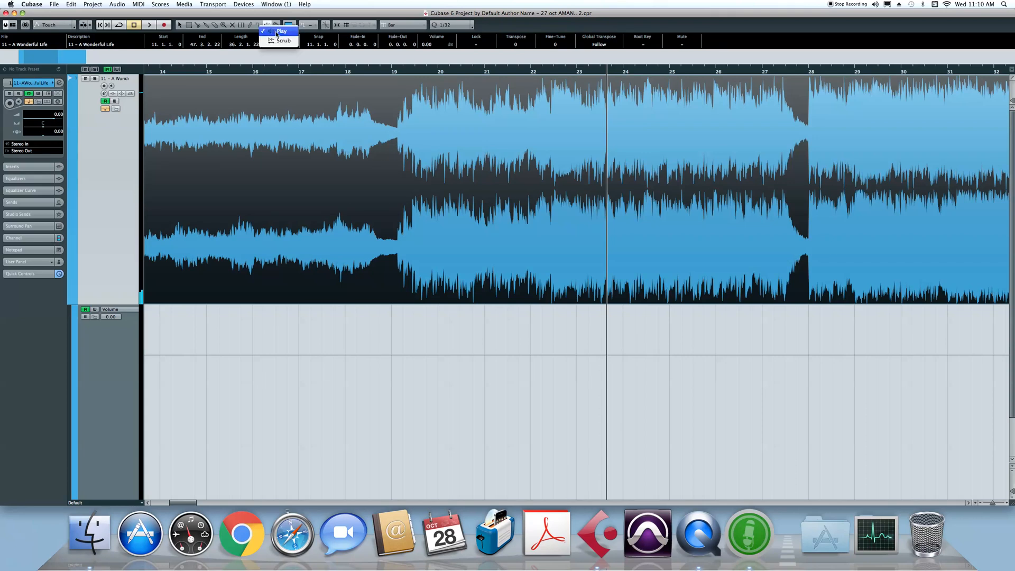
{"action": "left_click", "coordinate": [284, 41]}
{"action": "left_click_drag", "start_coordinate": [726, 211], "coordinate": [762, 213]}
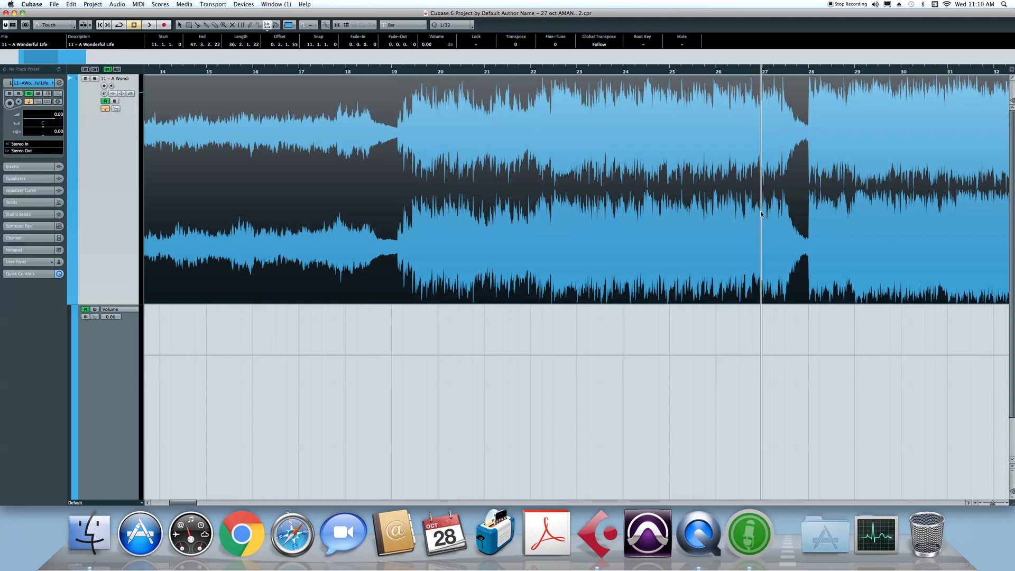
Switch the Play tool to Play mode and back to Scrub, then scrub the clip around bar 20.
{"action": "left_click", "coordinate": [267, 25]}
{"action": "left_click", "coordinate": [283, 33]}
{"action": "left_click", "coordinate": [269, 25]}
{"action": "left_click", "coordinate": [280, 41]}
{"action": "left_click_drag", "start_coordinate": [431, 212], "coordinate": [434, 211]}
{"action": "left_click_drag", "start_coordinate": [433, 169], "coordinate": [450, 169]}
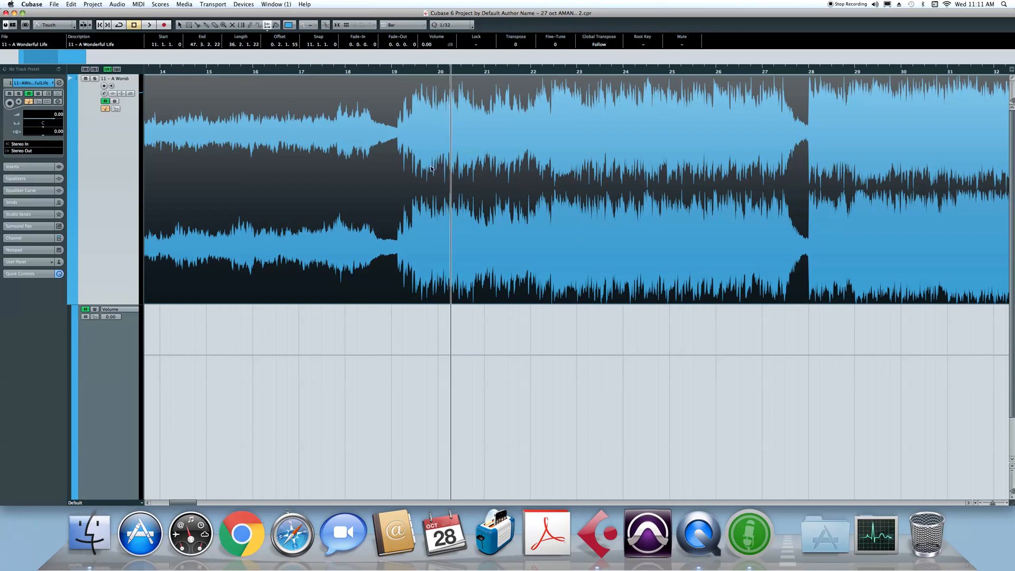
Activate the Object Selection tool and call up the floating toolbox at several spots in the empty area below the clip.
{"action": "key", "text": "1"}
{"action": "right_click", "coordinate": [436, 320]}
{"action": "left_click", "coordinate": [435, 312]}
{"action": "right_click", "coordinate": [437, 325]}
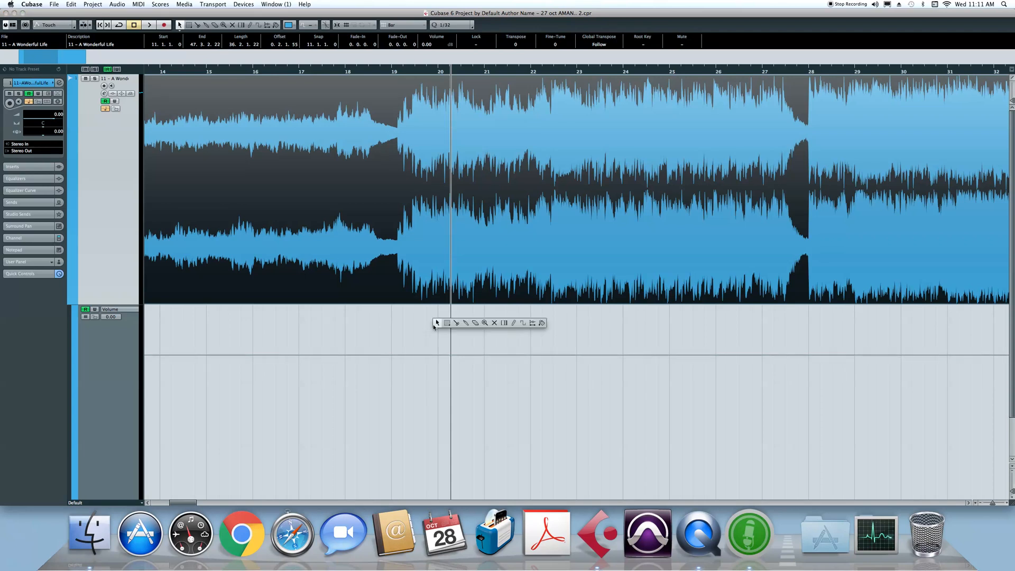
{"action": "left_click", "coordinate": [495, 327]}
{"action": "right_click", "coordinate": [497, 324]}
{"action": "left_click", "coordinate": [516, 324]}
{"action": "right_click", "coordinate": [518, 323]}
{"action": "left_click", "coordinate": [556, 324]}
{"action": "right_click", "coordinate": [571, 323]}
{"action": "left_click", "coordinate": [572, 324]}
{"action": "right_click", "coordinate": [584, 324]}
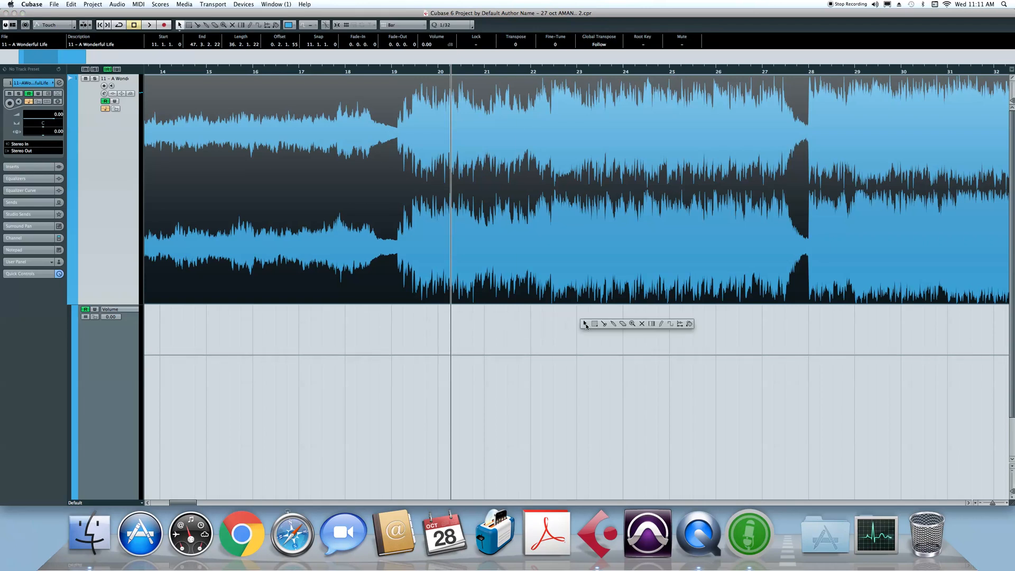
Pick the Color tool from the floating toolbox, then switch back to the Object Selection tool the same way.
{"action": "right_click", "coordinate": [694, 332]}
{"action": "left_click", "coordinate": [799, 331]}
{"action": "right_click", "coordinate": [712, 328]}
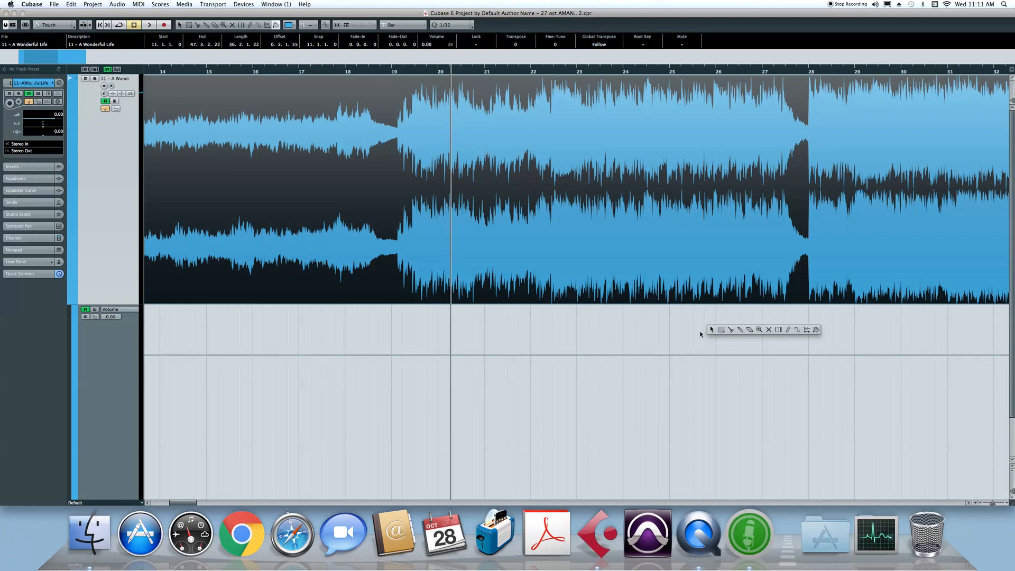
{"action": "left_click", "coordinate": [712, 328]}
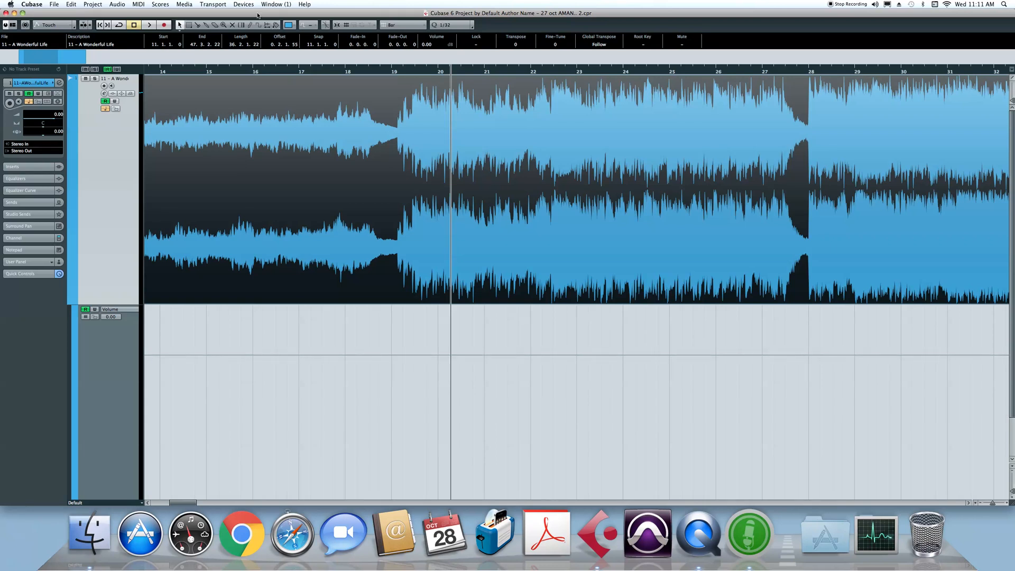
Review the available Project Root Key options without choosing a key.
{"action": "left_click", "coordinate": [288, 25]}
{"action": "left_click", "coordinate": [308, 25]}
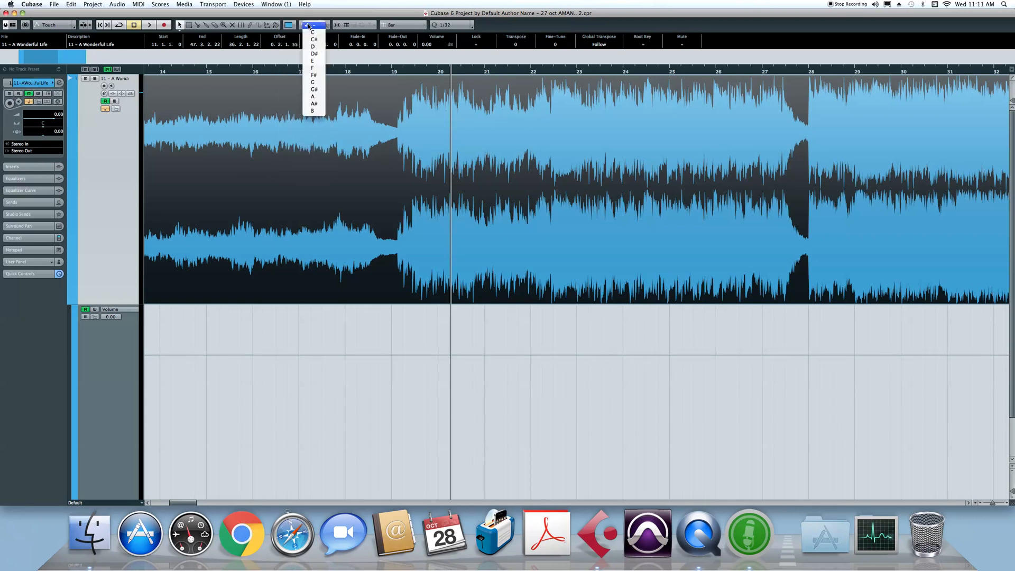
{"action": "left_click", "coordinate": [318, 27]}
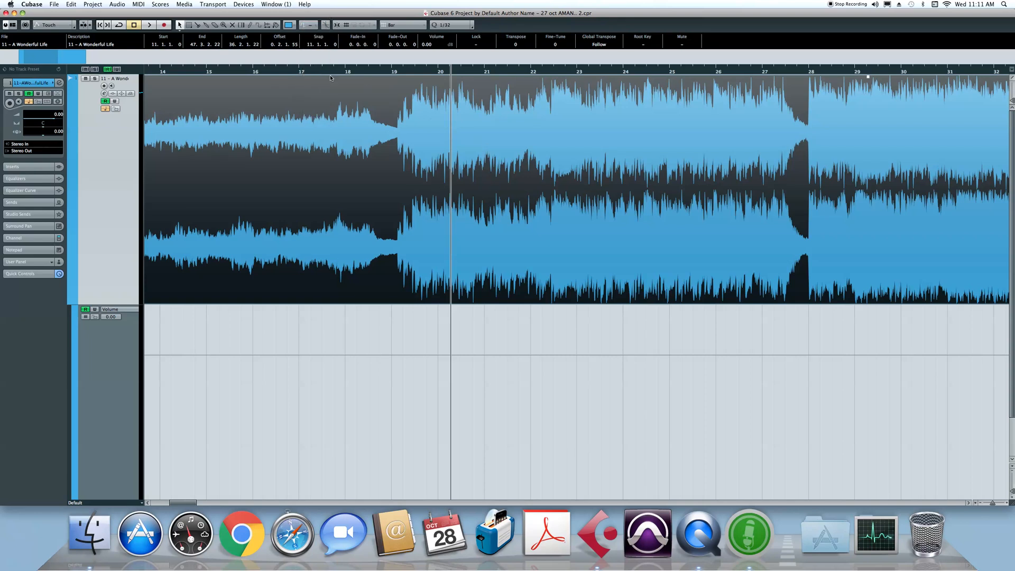
Switch between the Play and Color tools, place the project cursor at about bar 19.5 and return to the Object Selection tool.
{"action": "left_click", "coordinate": [279, 24]}
{"action": "left_click", "coordinate": [270, 25]}
{"action": "left_click", "coordinate": [276, 25]}
{"action": "left_click", "coordinate": [268, 26]}
{"action": "key", "text": "8"}
{"action": "key", "text": "9"}
{"action": "left_click", "coordinate": [277, 26]}
{"action": "left_click", "coordinate": [421, 67]}
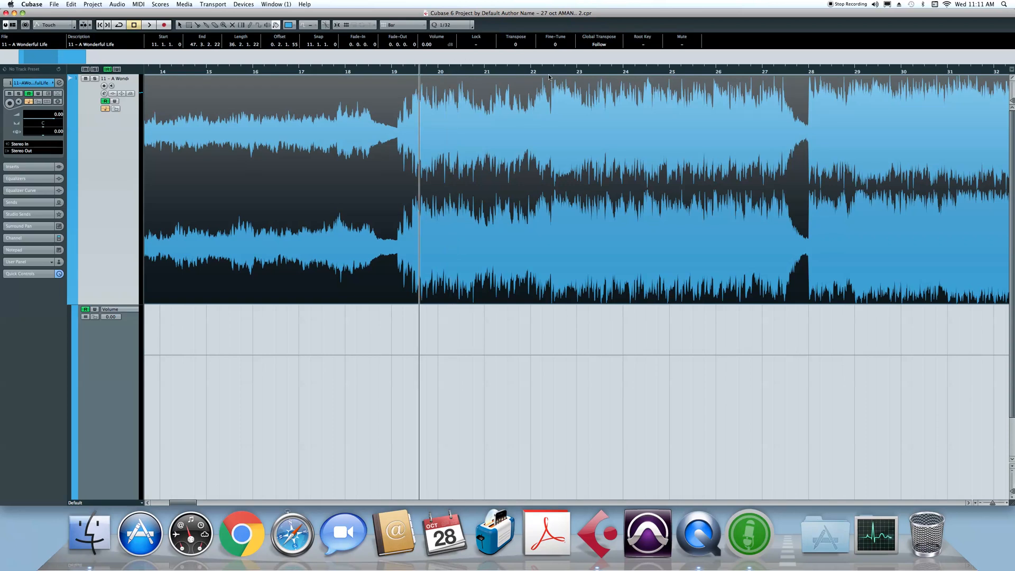
{"action": "key", "text": "1"}
Set the Project Root Key to F#, then A, then D.
{"action": "left_click", "coordinate": [309, 26]}
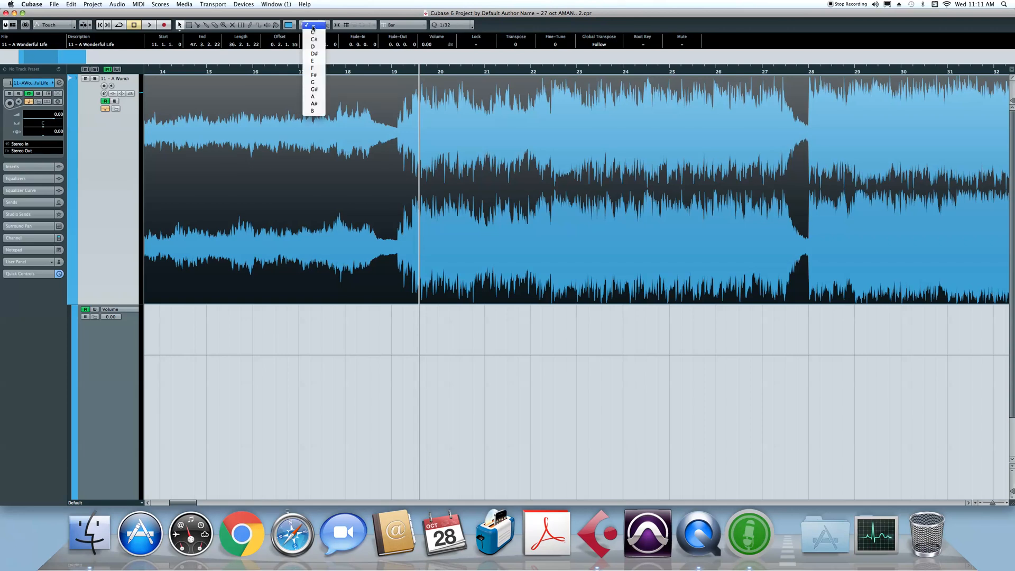
{"action": "left_click", "coordinate": [314, 75]}
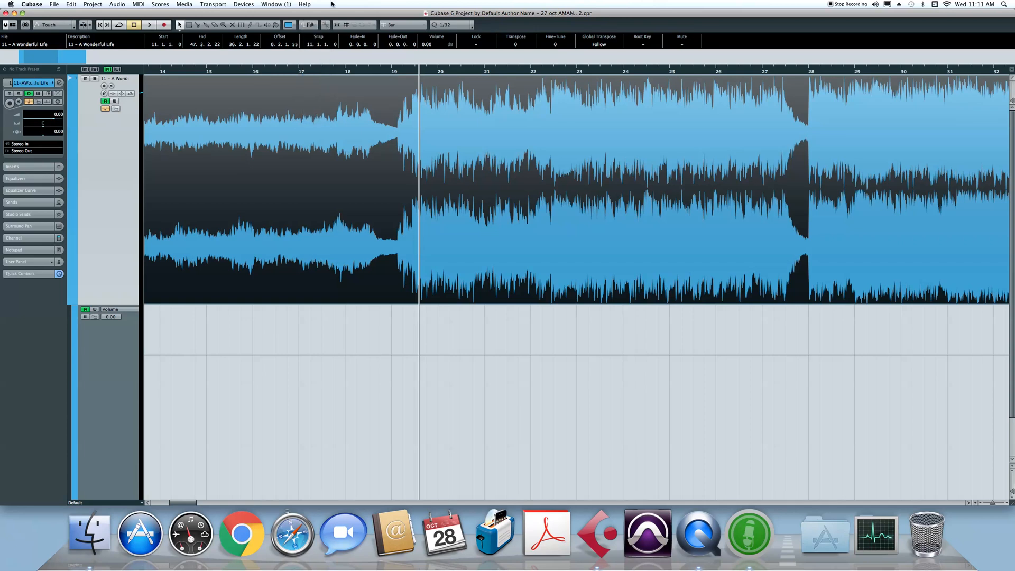
{"action": "left_click", "coordinate": [311, 25]}
{"action": "left_click", "coordinate": [313, 48]}
{"action": "left_click", "coordinate": [314, 25]}
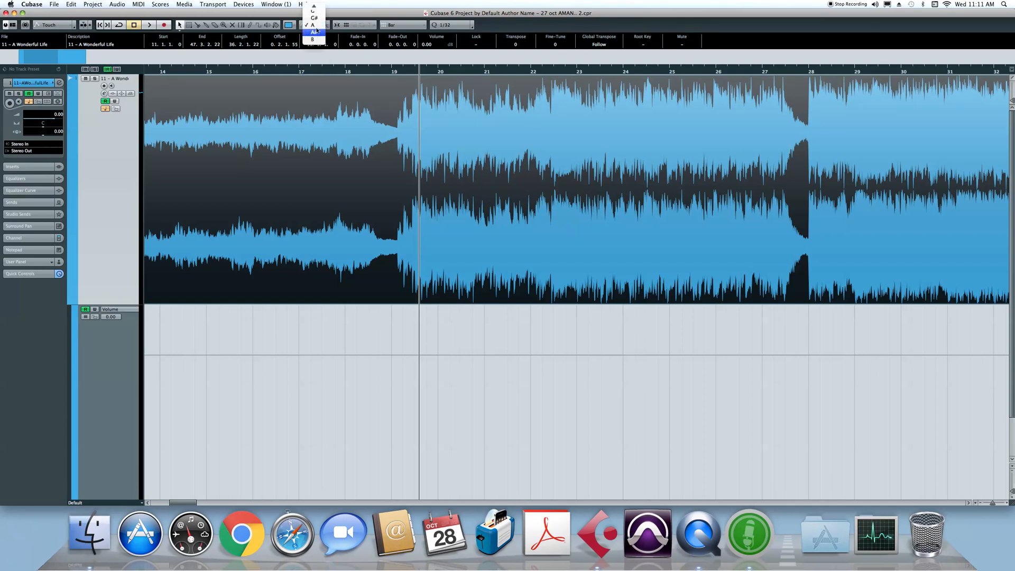
{"action": "left_click", "coordinate": [315, 25]}
{"action": "left_click", "coordinate": [316, 26]}
{"action": "left_click", "coordinate": [440, 120]}
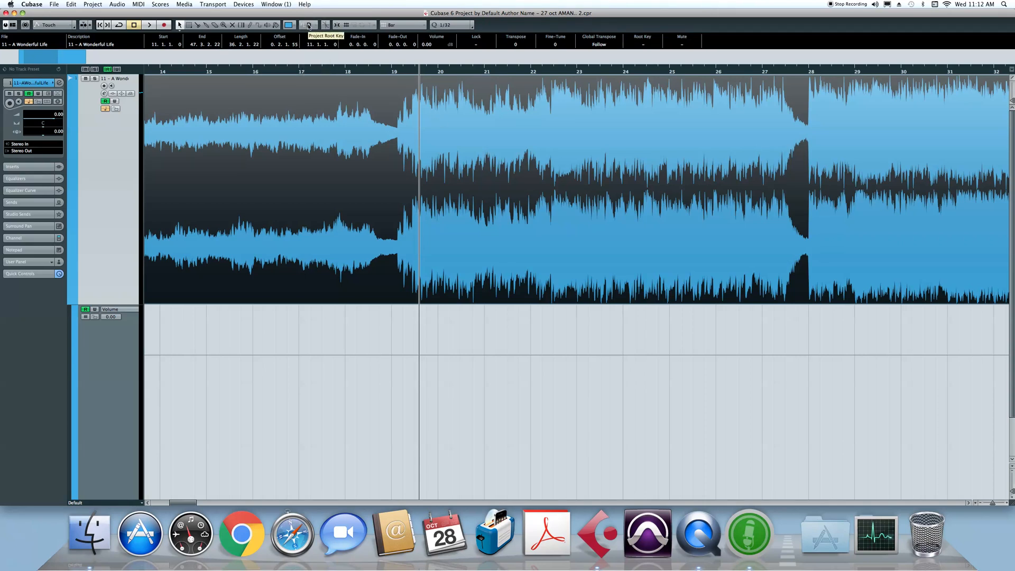
Change the Project Root Key to C and A#, then reset it to no key.
{"action": "left_click", "coordinate": [309, 26]}
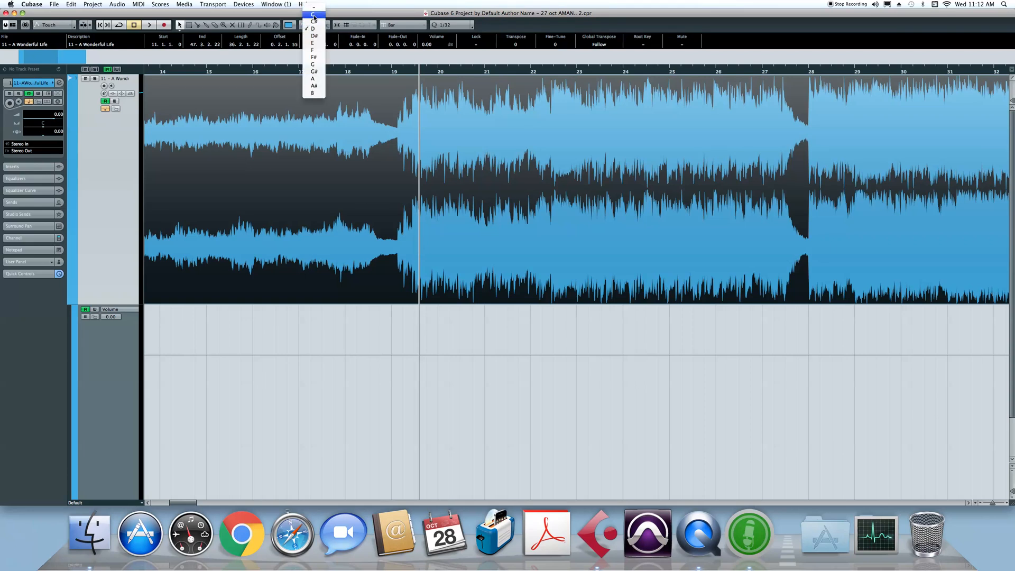
{"action": "left_click", "coordinate": [314, 16]}
{"action": "left_click", "coordinate": [309, 27]}
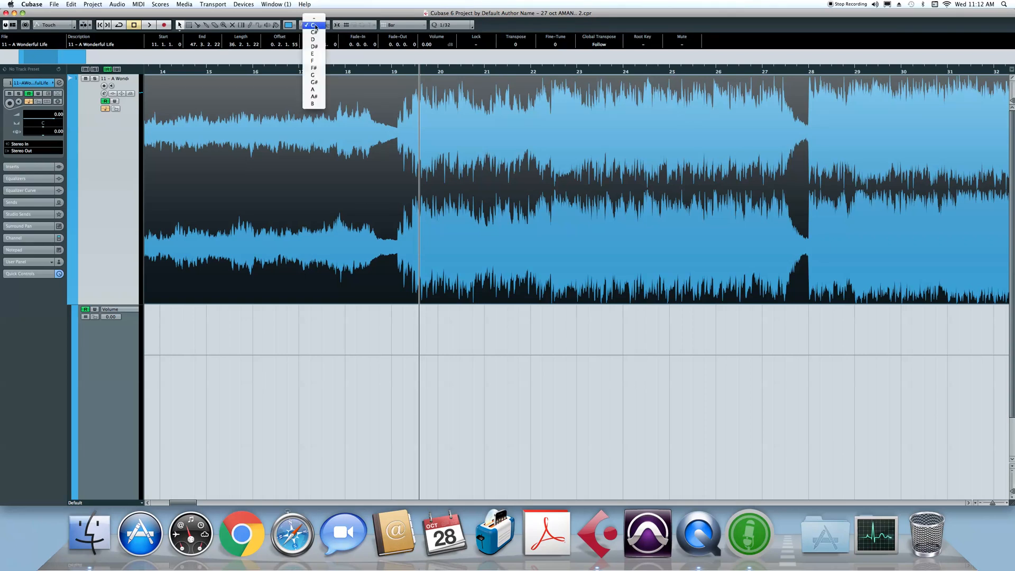
{"action": "left_click", "coordinate": [311, 95]}
{"action": "left_click", "coordinate": [314, 28]}
{"action": "left_click", "coordinate": [318, 10]}
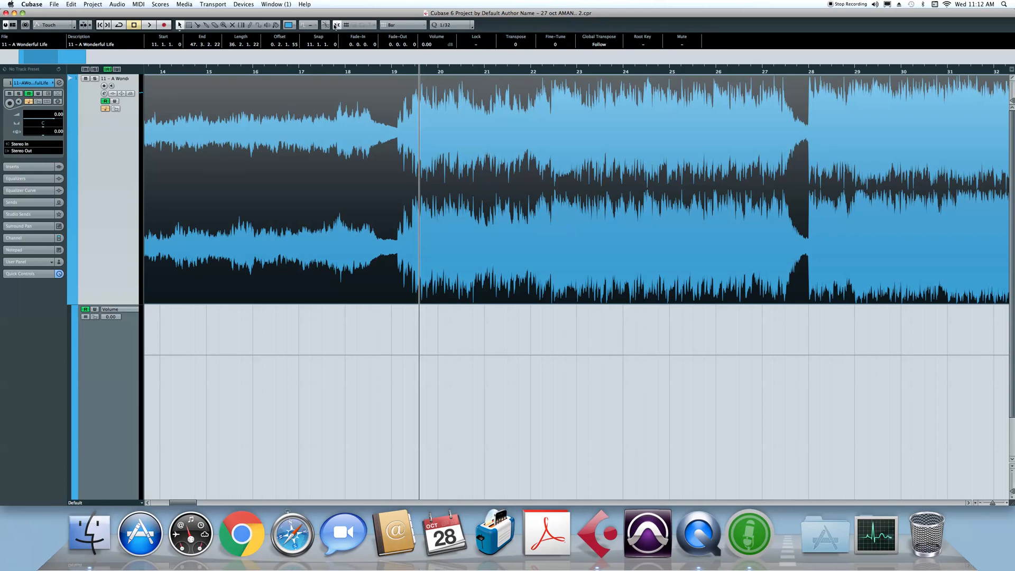
Turn Snap on and set the snap type to Shuffle.
{"action": "left_click", "coordinate": [336, 25]}
{"action": "left_click", "coordinate": [337, 25]}
{"action": "left_click", "coordinate": [337, 25]}
{"action": "left_click", "coordinate": [348, 25]}
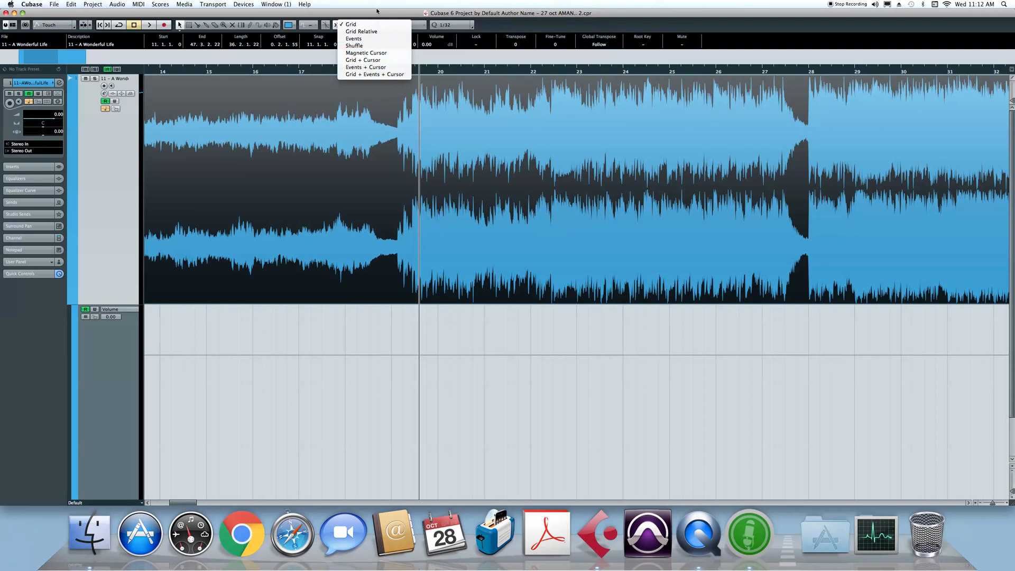
{"action": "left_click", "coordinate": [379, 46]}
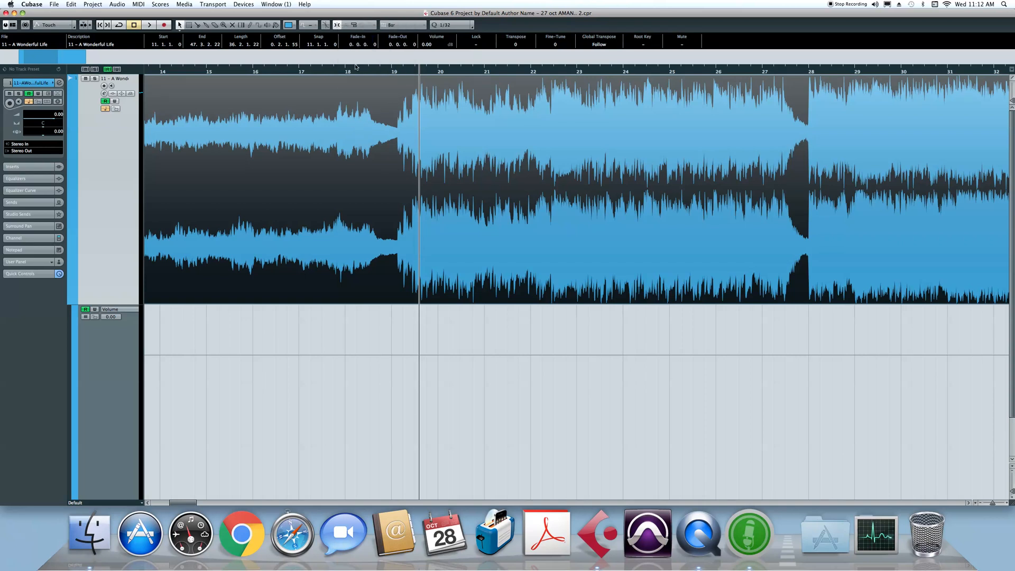
Try moving the audio clip slightly later on the timeline, to start at 11.2.4.57, and undo the move.
{"action": "left_click_drag", "start_coordinate": [355, 128], "coordinate": [376, 125]}
{"action": "key", "text": "g"}
{"action": "key", "text": "g"}
{"action": "key", "text": "g"}
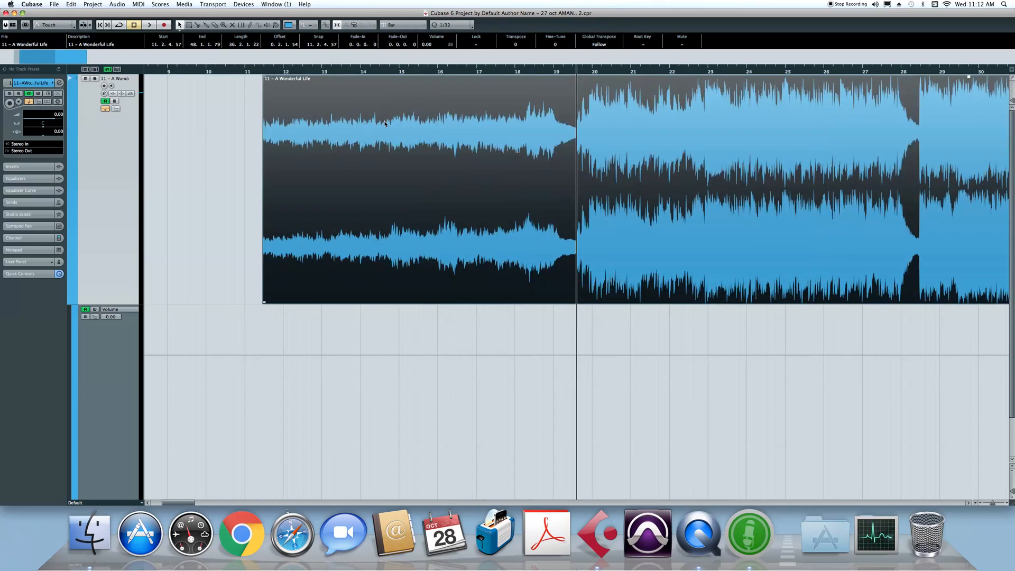
{"action": "key", "text": "super+z"}
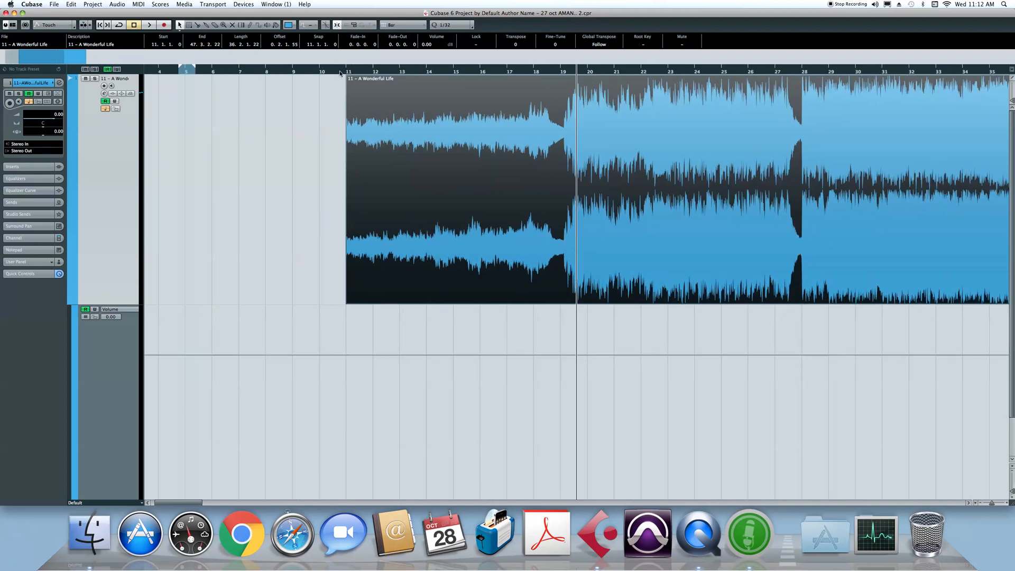
Place the project cursor just before bar 11 and switch the snap type to Grid Relative, Shuffle and finally Grid.
{"action": "left_click_drag", "start_coordinate": [359, 72], "coordinate": [333, 78]}
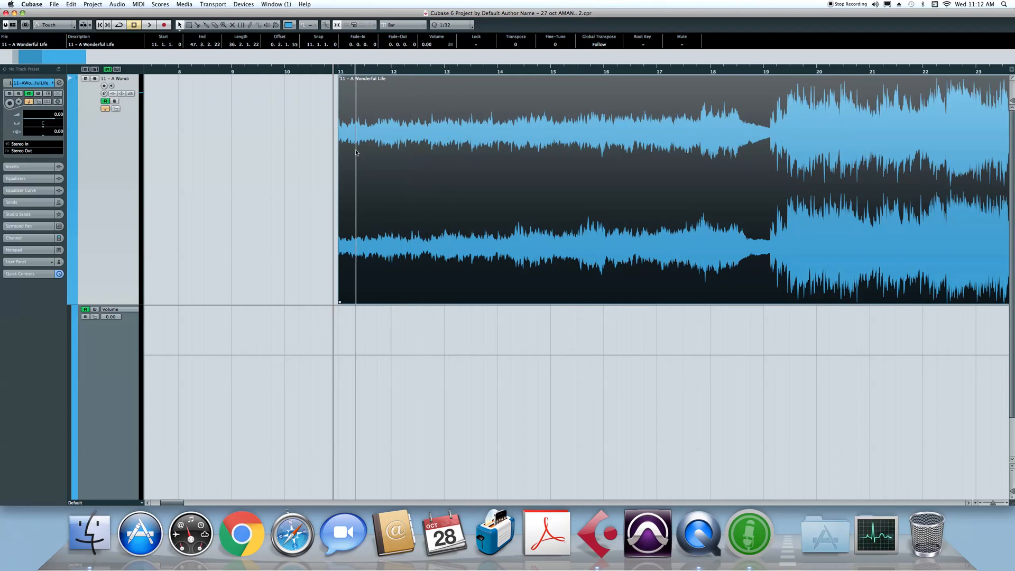
{"action": "left_click", "coordinate": [354, 25]}
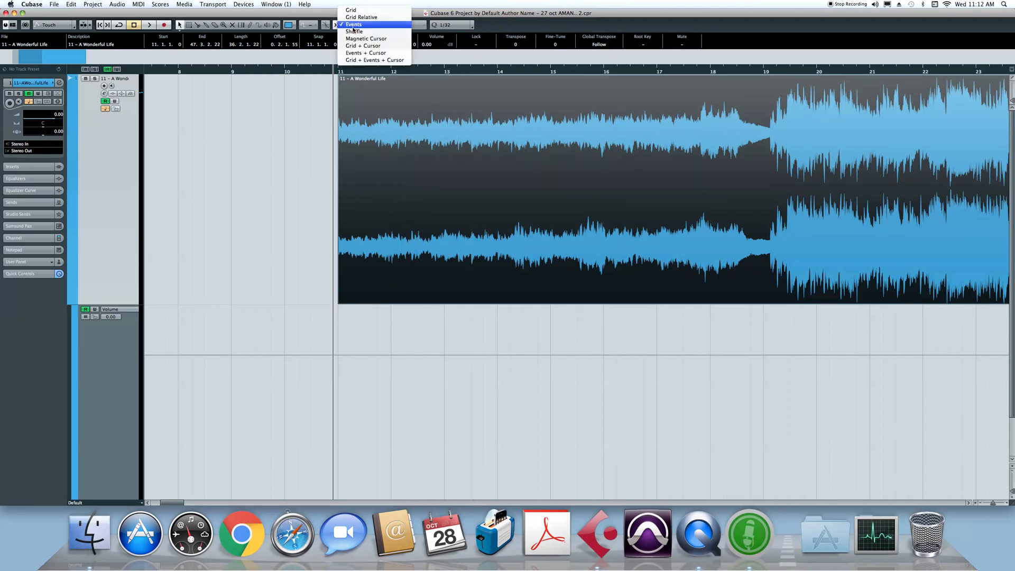
{"action": "left_click", "coordinate": [323, 123]}
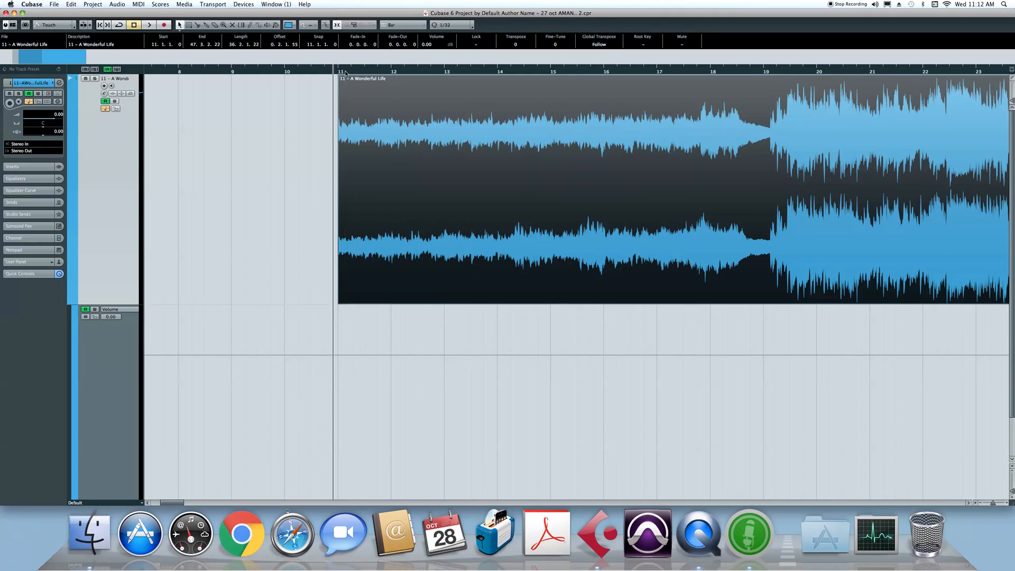
{"action": "left_click", "coordinate": [349, 90]}
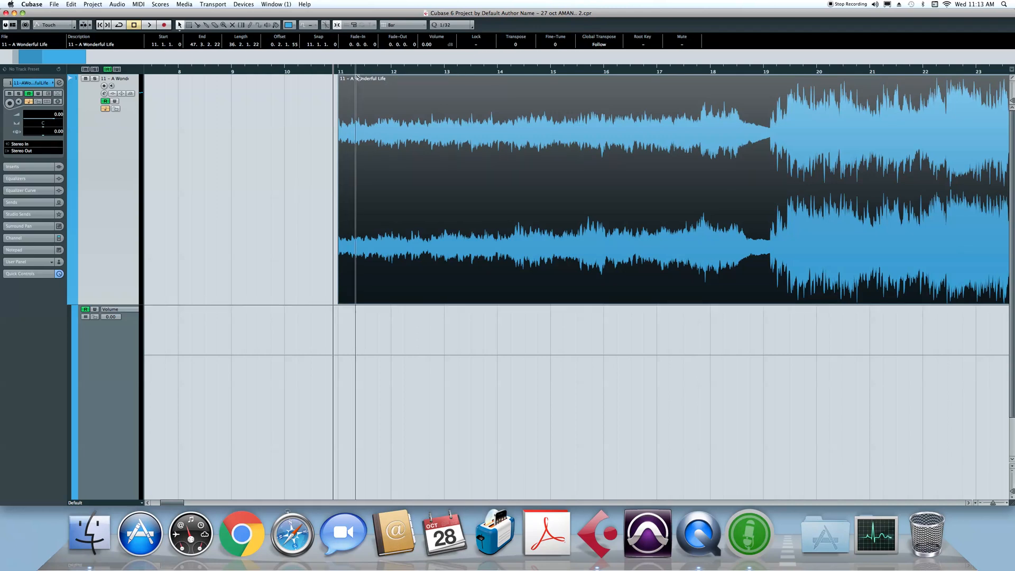
{"action": "left_click", "coordinate": [355, 25]}
{"action": "left_click", "coordinate": [359, 18]}
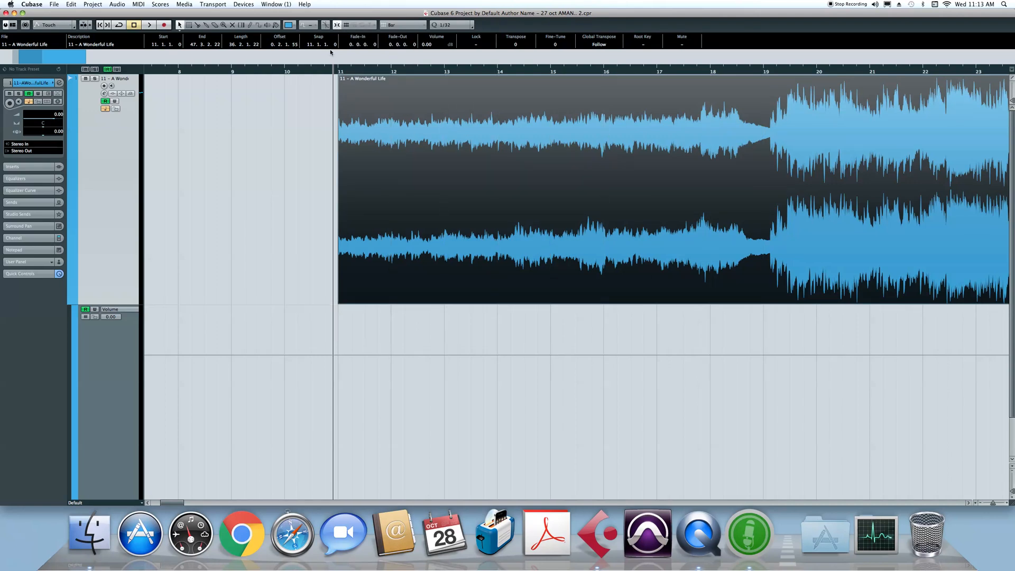
{"action": "left_click", "coordinate": [349, 29]}
{"action": "left_click", "coordinate": [353, 28]}
{"action": "left_click", "coordinate": [347, 27]}
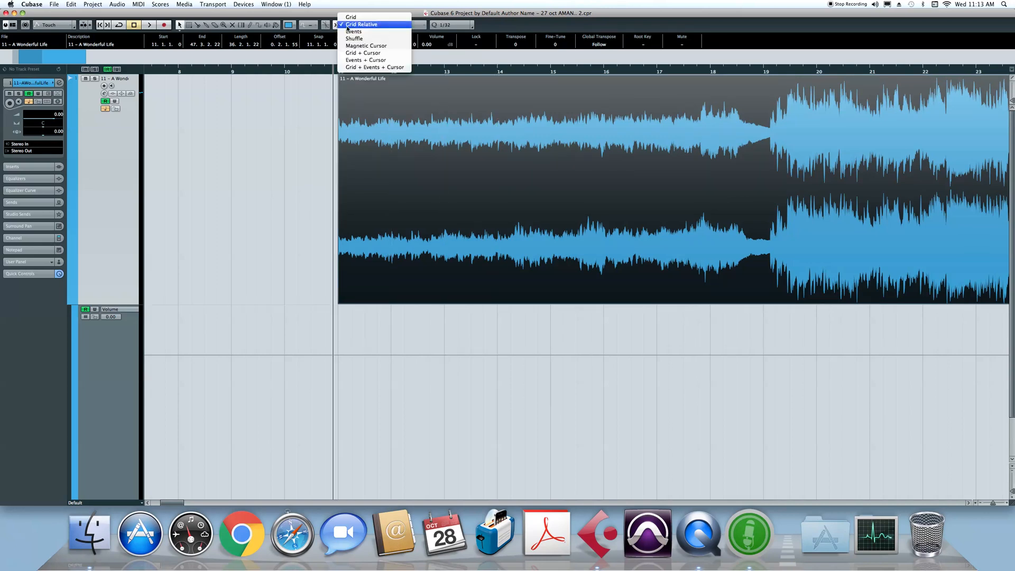
{"action": "left_click", "coordinate": [365, 38]}
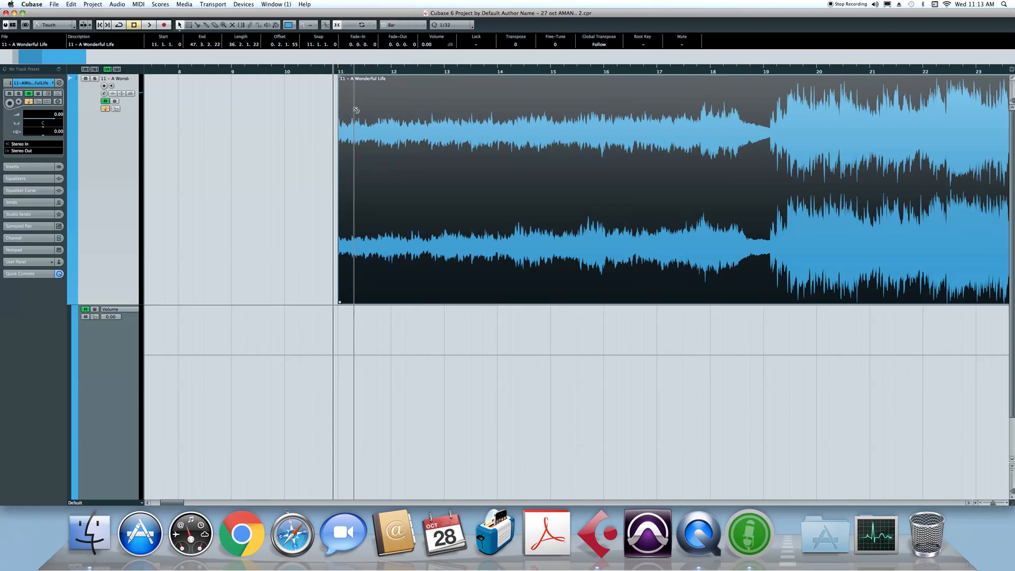
{"action": "left_click", "coordinate": [346, 28]}
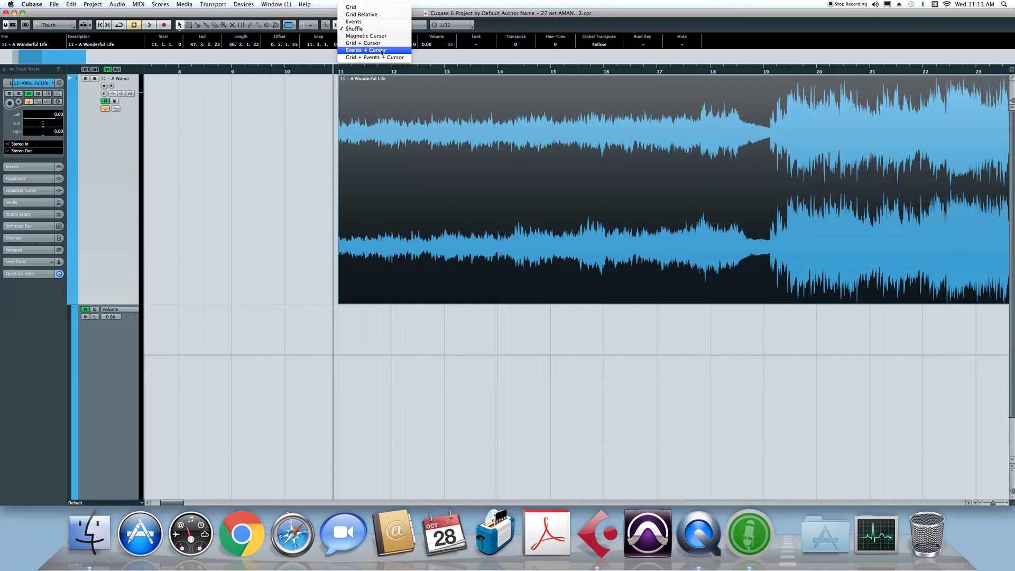
{"action": "left_click", "coordinate": [379, 14]}
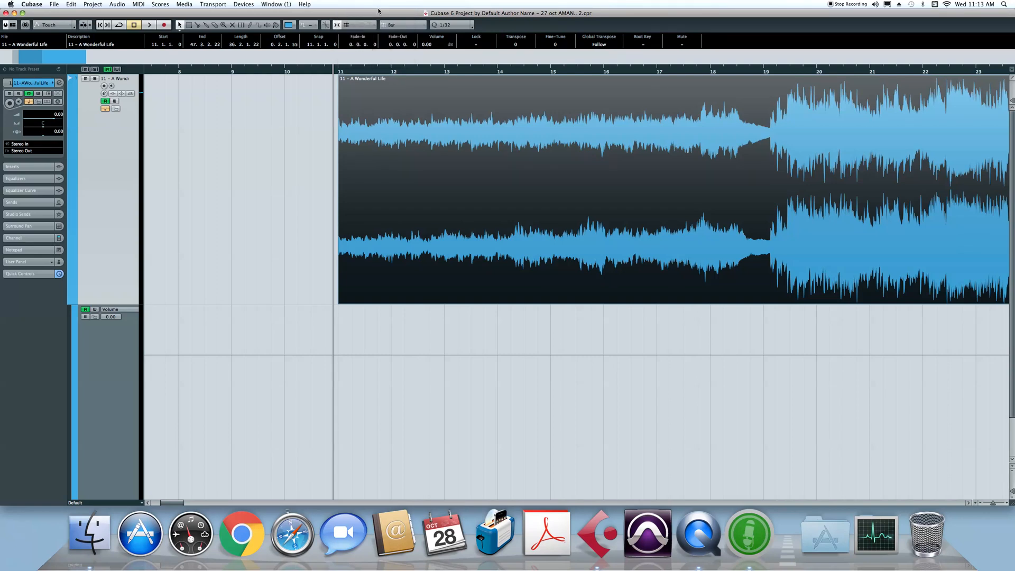
Set the grid type to Beat, then to Use Quantize.
{"action": "left_click", "coordinate": [399, 26]}
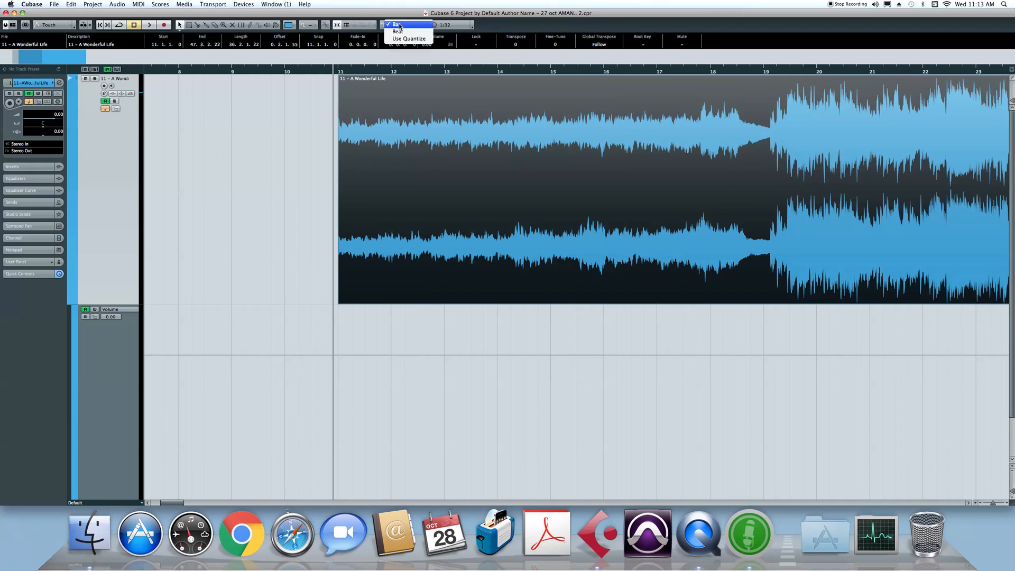
{"action": "left_click", "coordinate": [400, 26]}
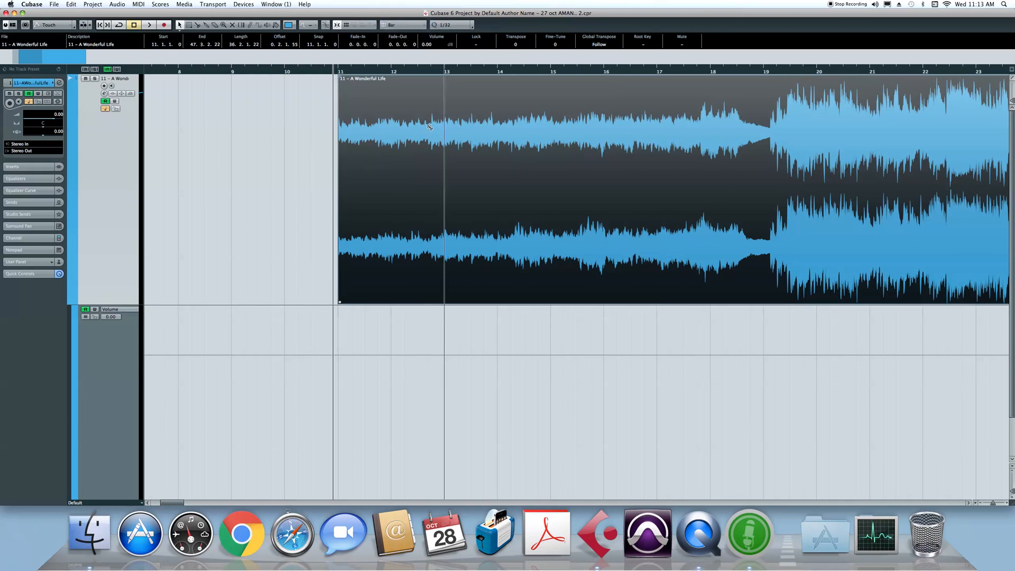
{"action": "left_click", "coordinate": [407, 26]}
{"action": "left_click", "coordinate": [401, 32]}
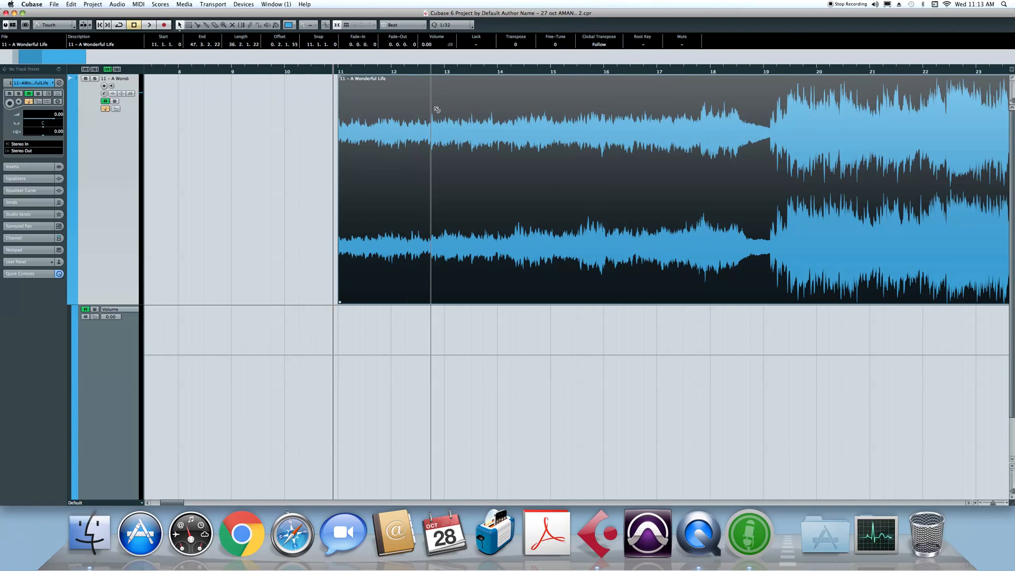
{"action": "left_click", "coordinate": [413, 26]}
{"action": "left_click", "coordinate": [411, 31]}
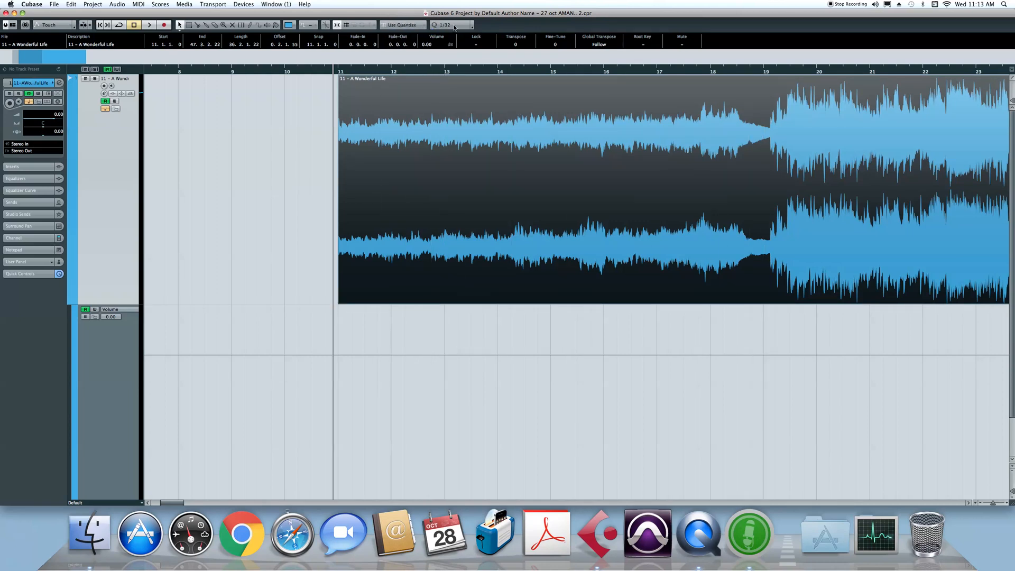
Set the quantize value to 1/1, then 1/4, then 1/16.
{"action": "left_click", "coordinate": [459, 27]}
{"action": "left_click", "coordinate": [459, 27]}
{"action": "left_click", "coordinate": [460, 28]}
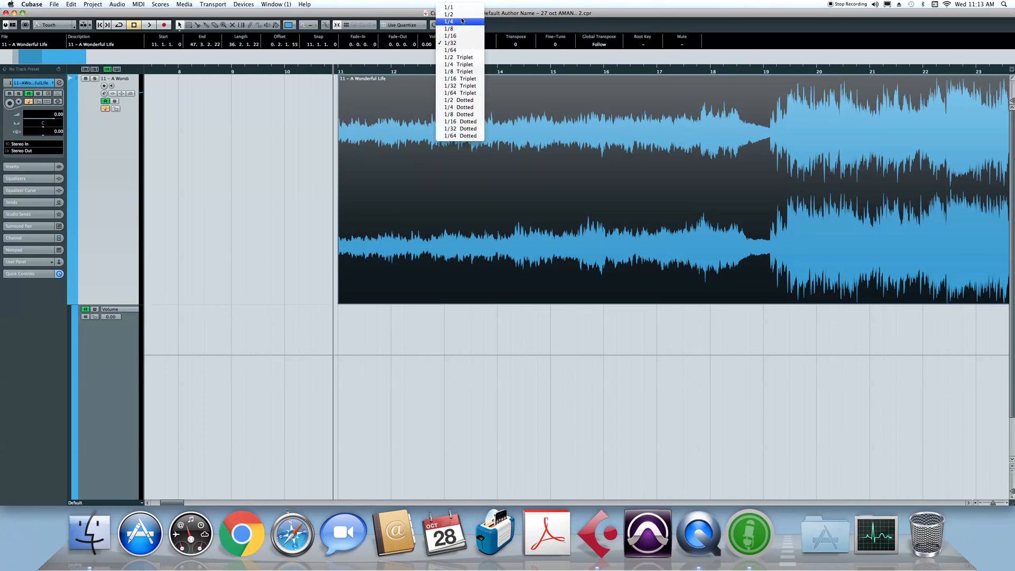
{"action": "left_click", "coordinate": [461, 7]}
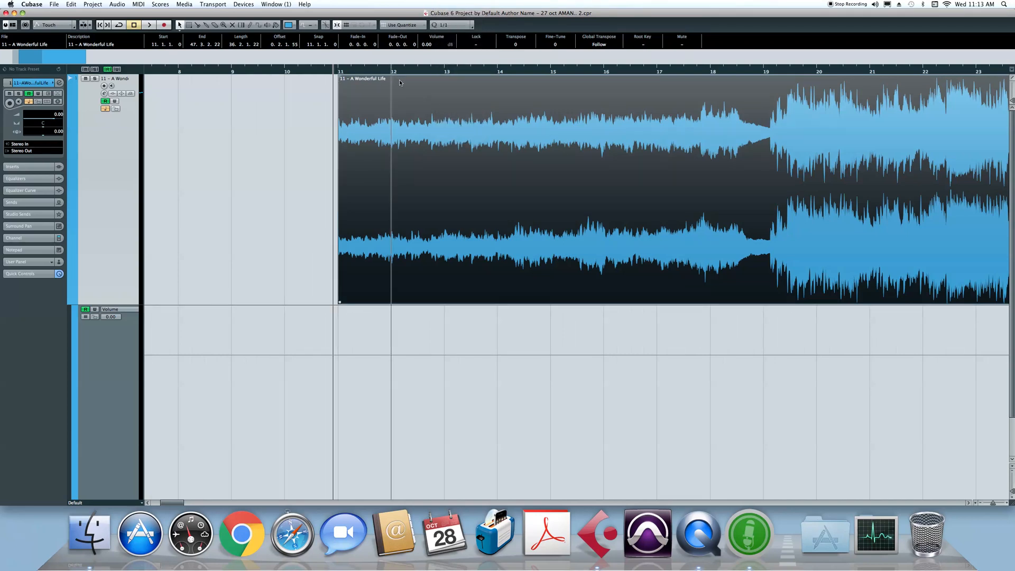
{"action": "left_click", "coordinate": [453, 25]}
{"action": "left_click", "coordinate": [452, 40]}
{"action": "left_click", "coordinate": [455, 25]}
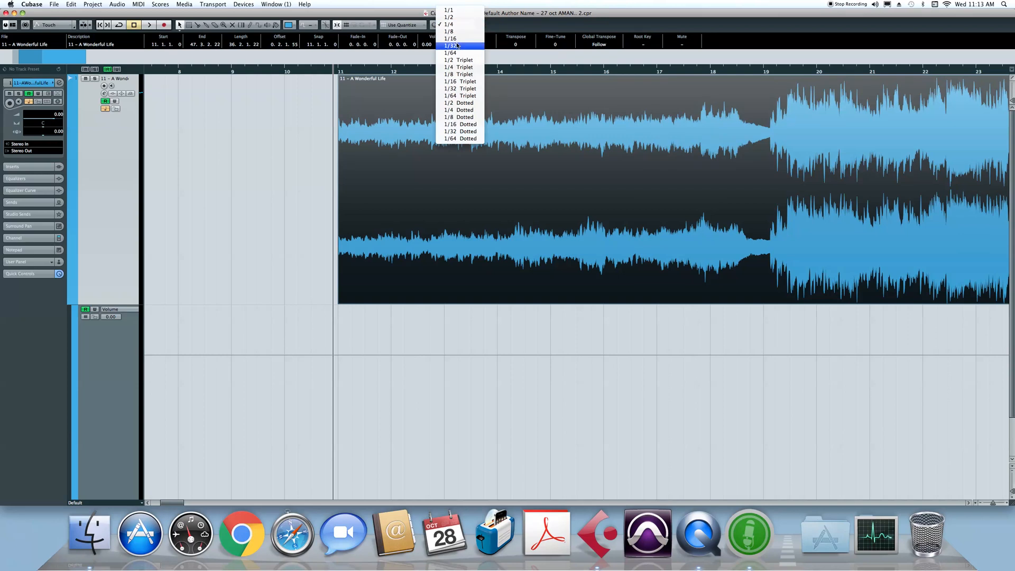
{"action": "left_click", "coordinate": [458, 38]}
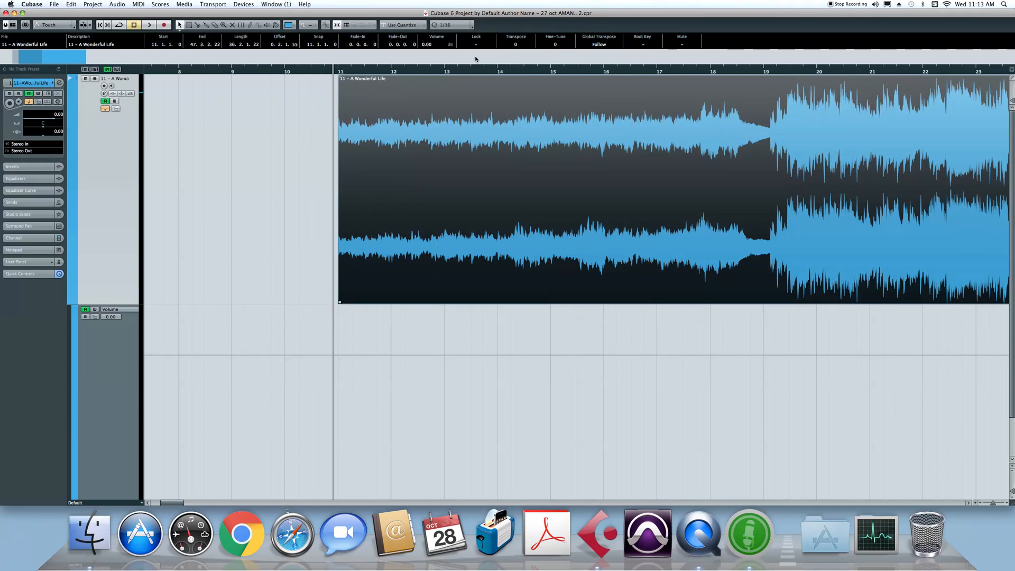
Change the quantize value to 1/8 and return it to 1/16.
{"action": "left_click", "coordinate": [450, 26]}
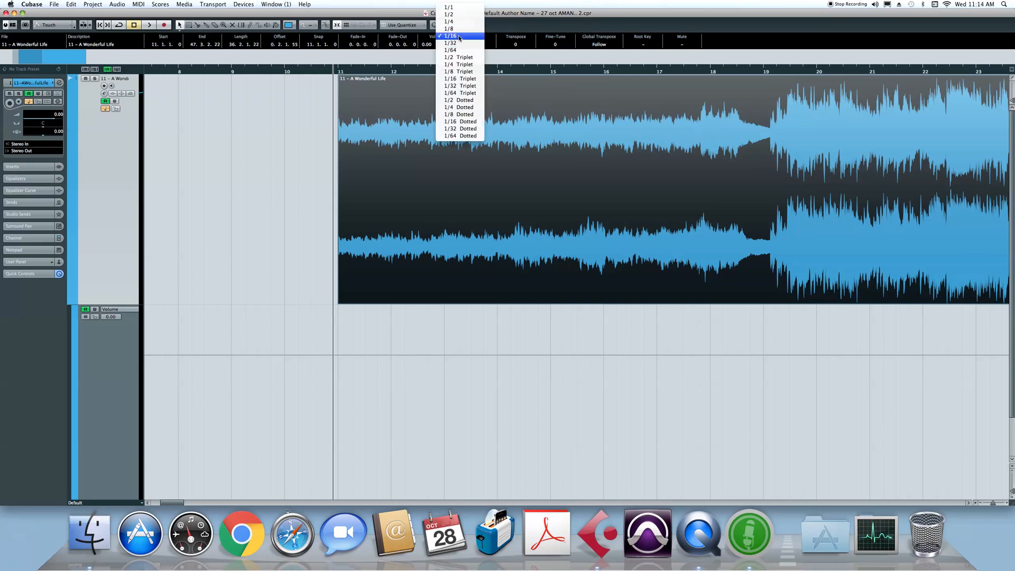
{"action": "left_click", "coordinate": [458, 37]}
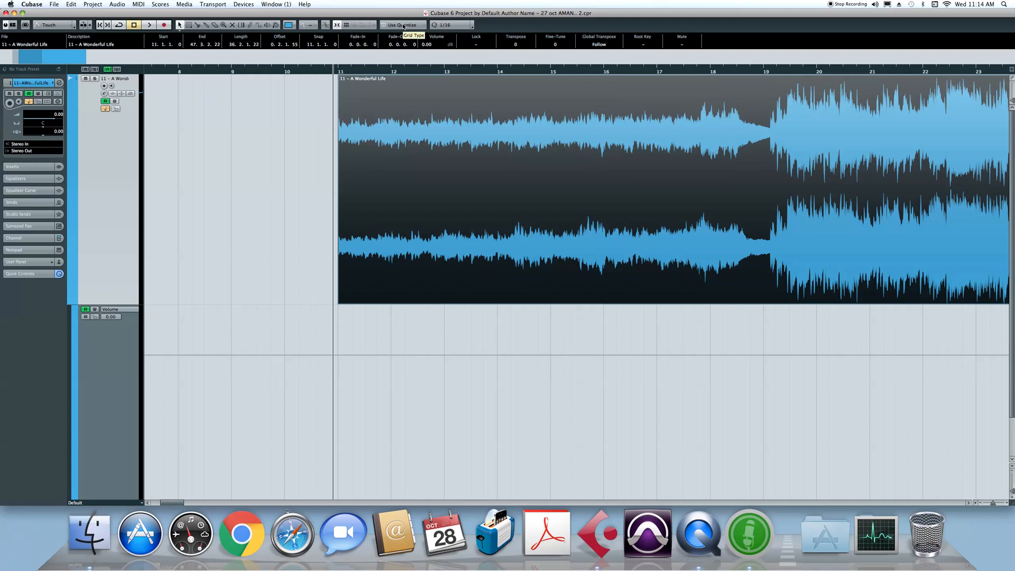
{"action": "left_click", "coordinate": [439, 25]}
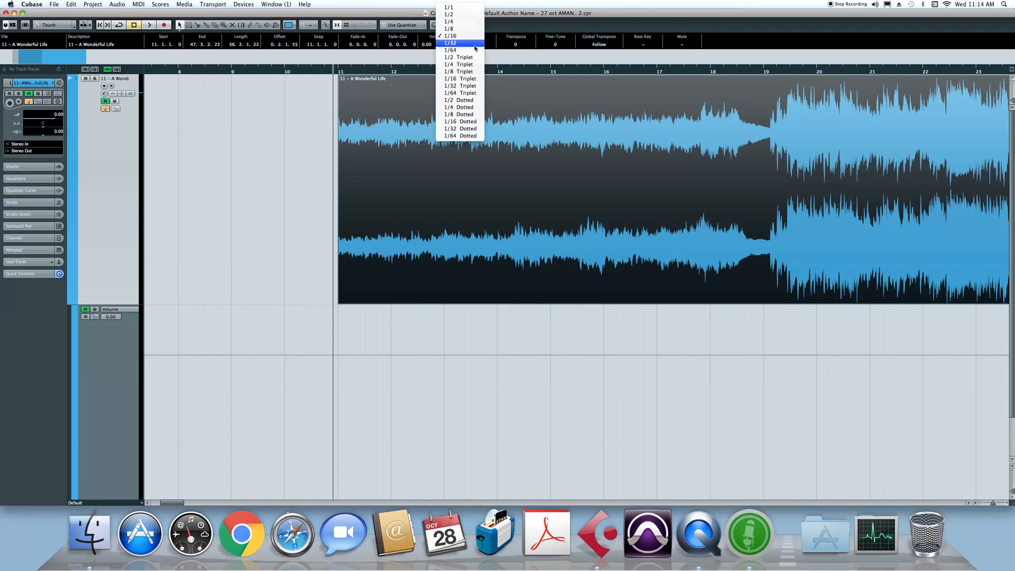
{"action": "left_click", "coordinate": [474, 28]}
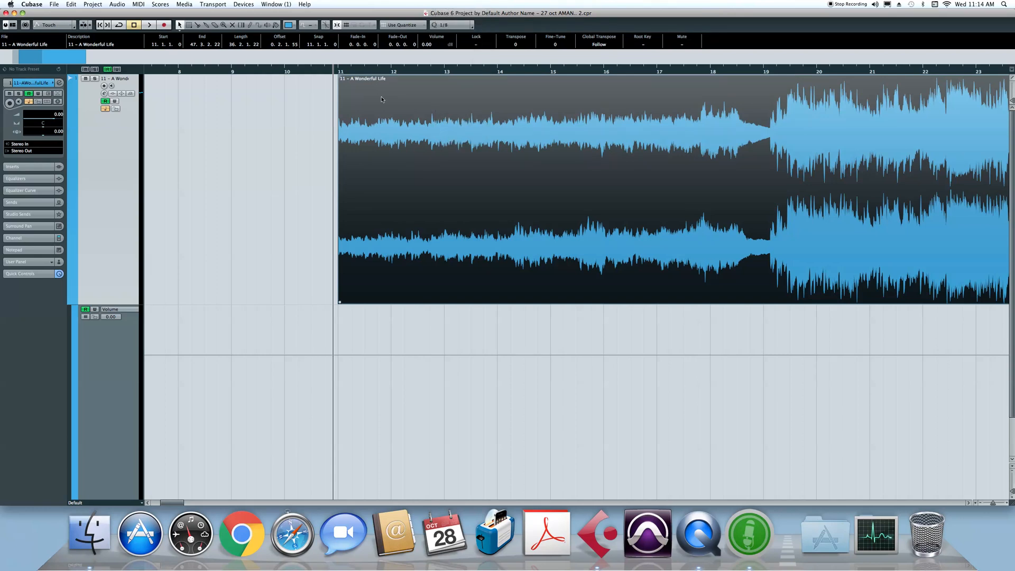
{"action": "left_click", "coordinate": [447, 25]}
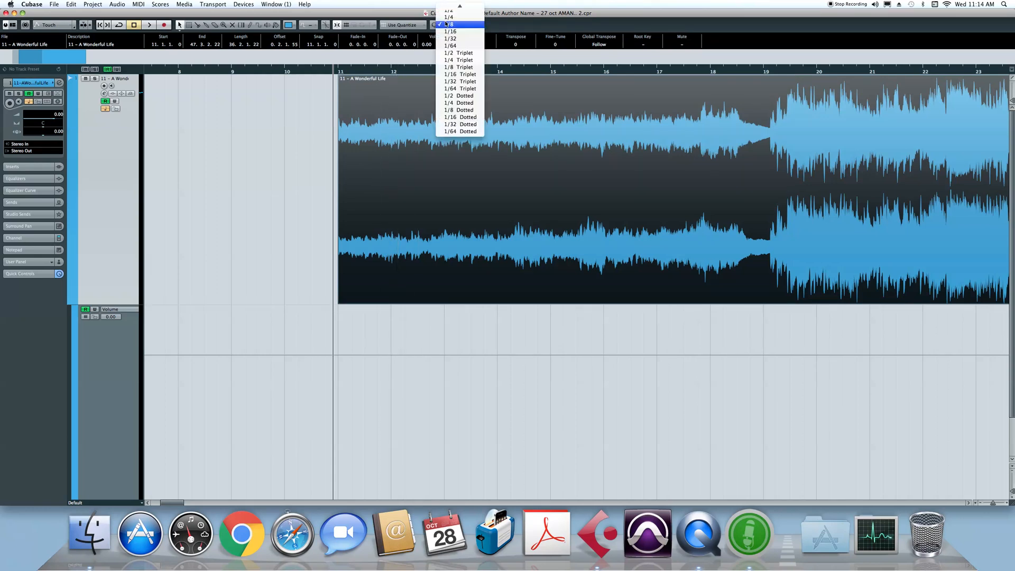
{"action": "left_click", "coordinate": [451, 32]}
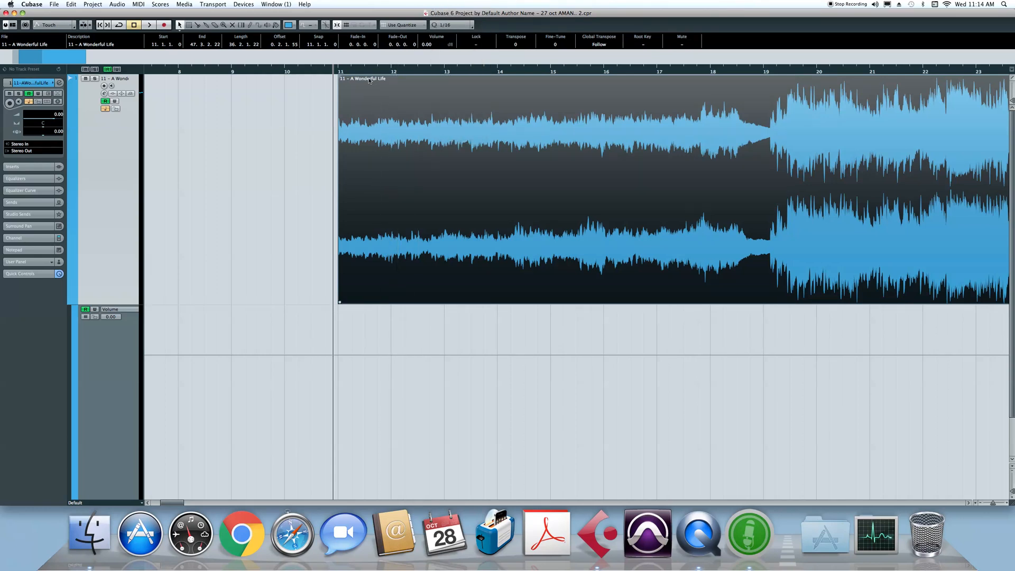
Turn on Snap to Zero Crossing, place the project cursor just before bar 10 and play the project briefly.
{"action": "left_click", "coordinate": [327, 25]}
{"action": "left_click_drag", "start_coordinate": [341, 72], "coordinate": [103, 36]}
{"action": "left_click_drag", "start_coordinate": [195, 70], "coordinate": [196, 81]}
{"action": "right_click", "coordinate": [326, 25]}
{"action": "left_click", "coordinate": [326, 27]}
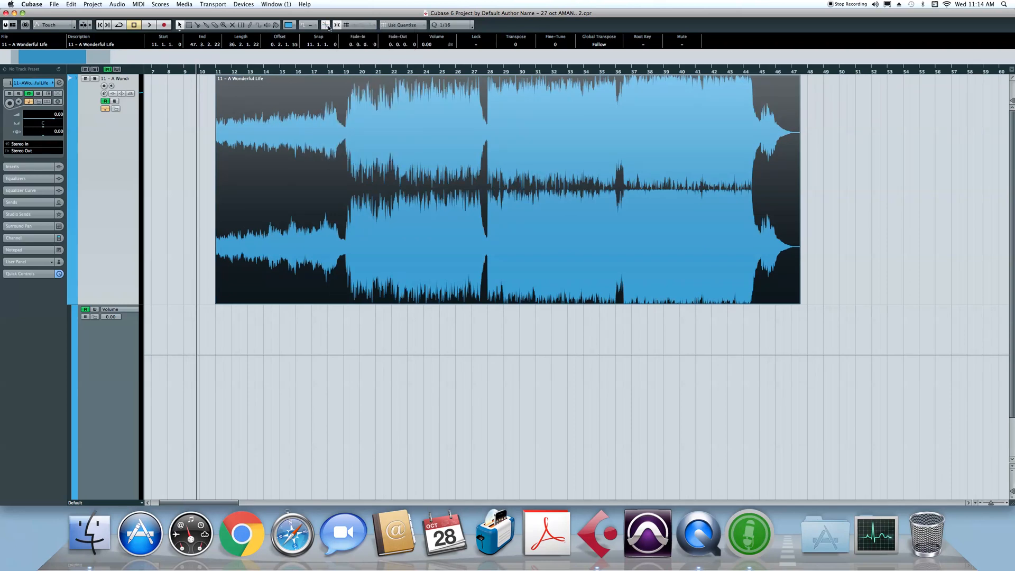
{"action": "key", "text": "space"}
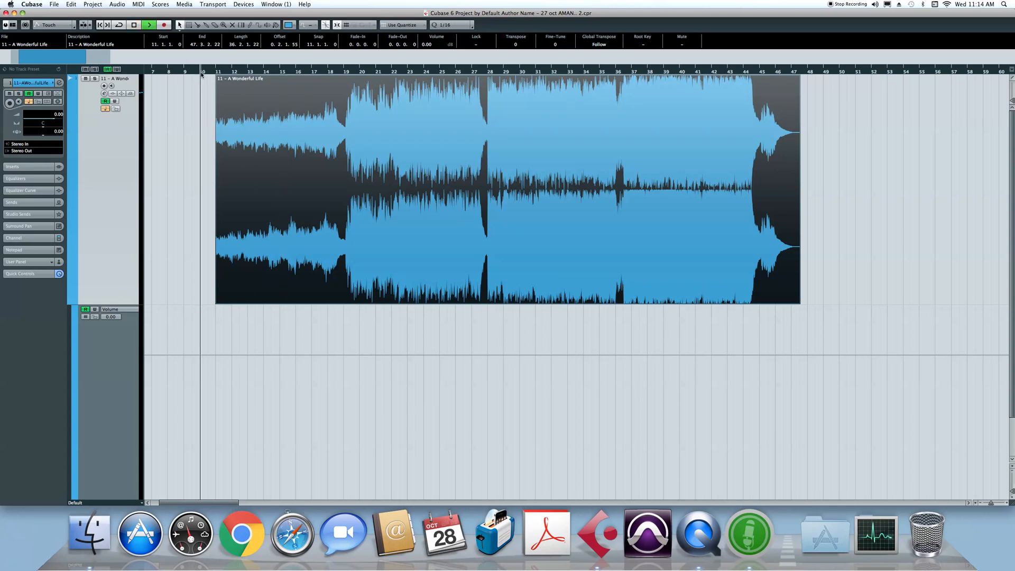
{"action": "left_click", "coordinate": [230, 90]}
{"action": "key", "text": "space"}
Set the grid type to Bar and place the project cursor at bar 10.
{"action": "left_click", "coordinate": [390, 24]}
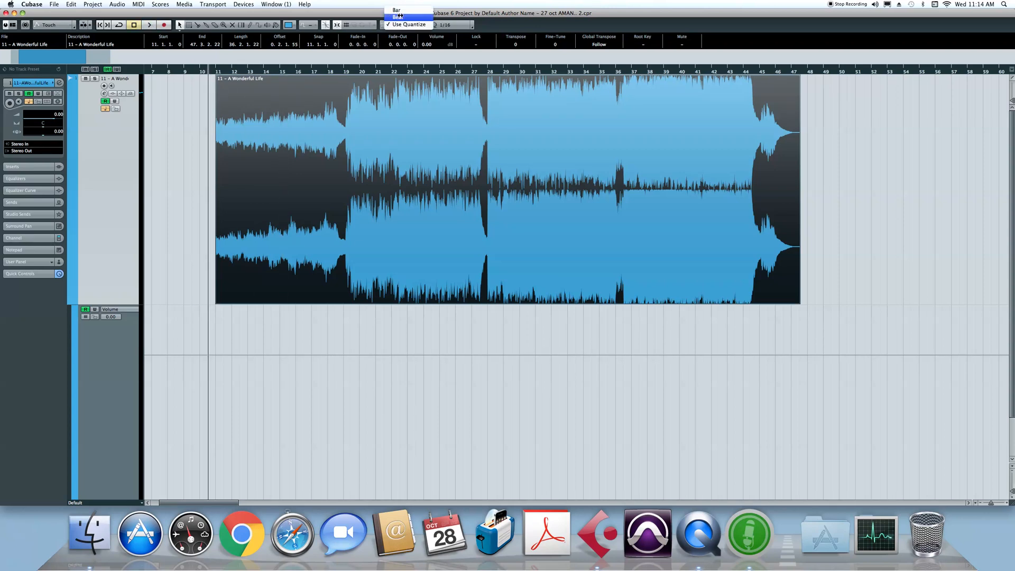
{"action": "left_click", "coordinate": [402, 11]}
{"action": "left_click_drag", "start_coordinate": [202, 68], "coordinate": [322, 127]}
Switch Snap to Zero Crossing off and back on, and move the audio clip to start at bar 10.
{"action": "left_click", "coordinate": [324, 25]}
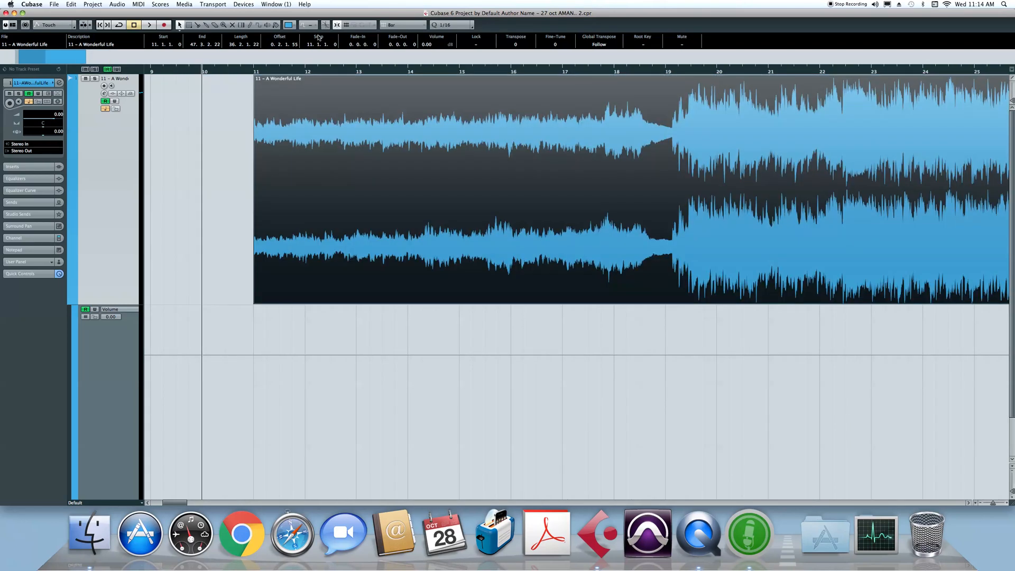
{"action": "key", "text": "g"}
{"action": "key", "text": "g"}
{"action": "key", "text": "g"}
{"action": "key", "text": "g"}
{"action": "left_click", "coordinate": [324, 27]}
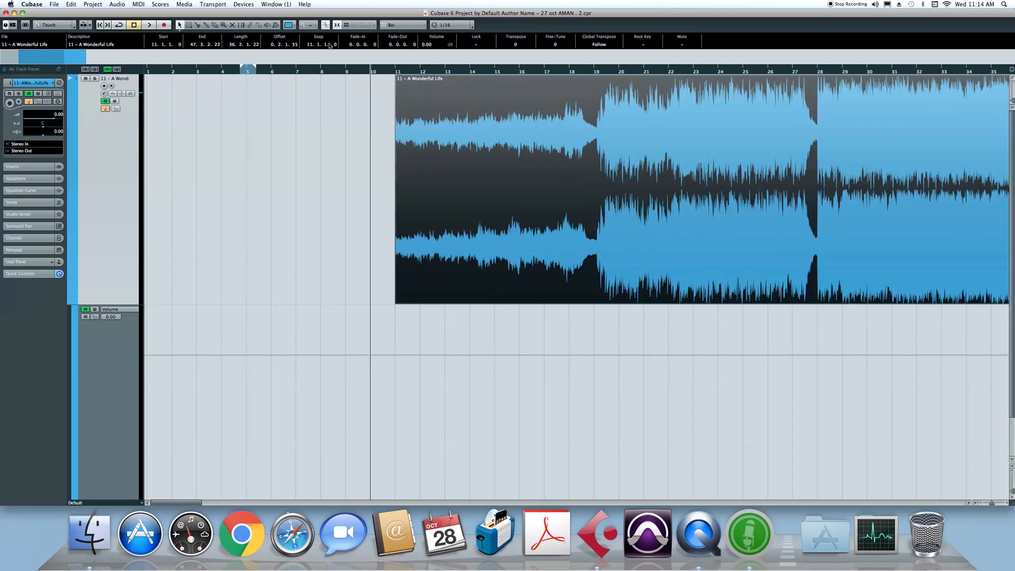
{"action": "left_click_drag", "start_coordinate": [545, 201], "coordinate": [522, 174]}
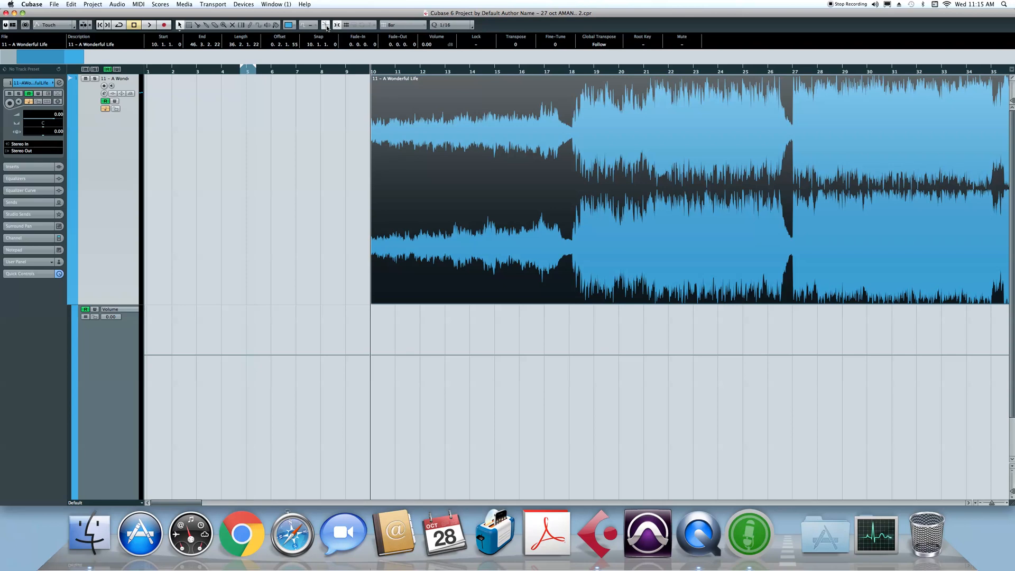
Toggle Snap to Zero Crossing on and off several times.
{"action": "left_click", "coordinate": [326, 25]}
{"action": "left_click", "coordinate": [326, 25]}
{"action": "left_click", "coordinate": [325, 25]}
{"action": "left_click", "coordinate": [326, 25]}
{"action": "left_click", "coordinate": [325, 26]}
{"action": "left_click", "coordinate": [324, 26]}
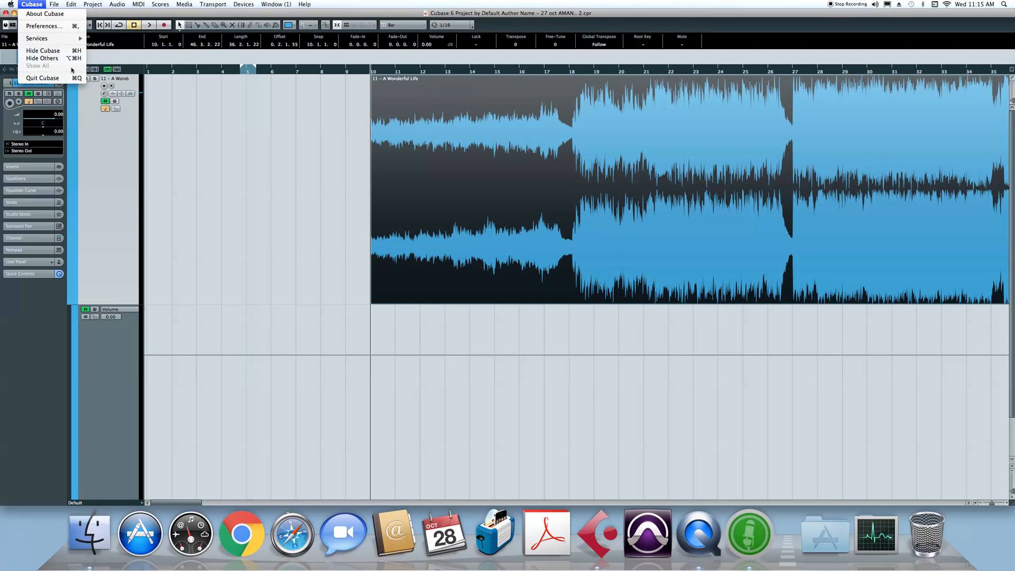
{"action": "mouse_move", "coordinate": [54, 5]}
{"action": "left_click", "coordinate": [394, 106]}
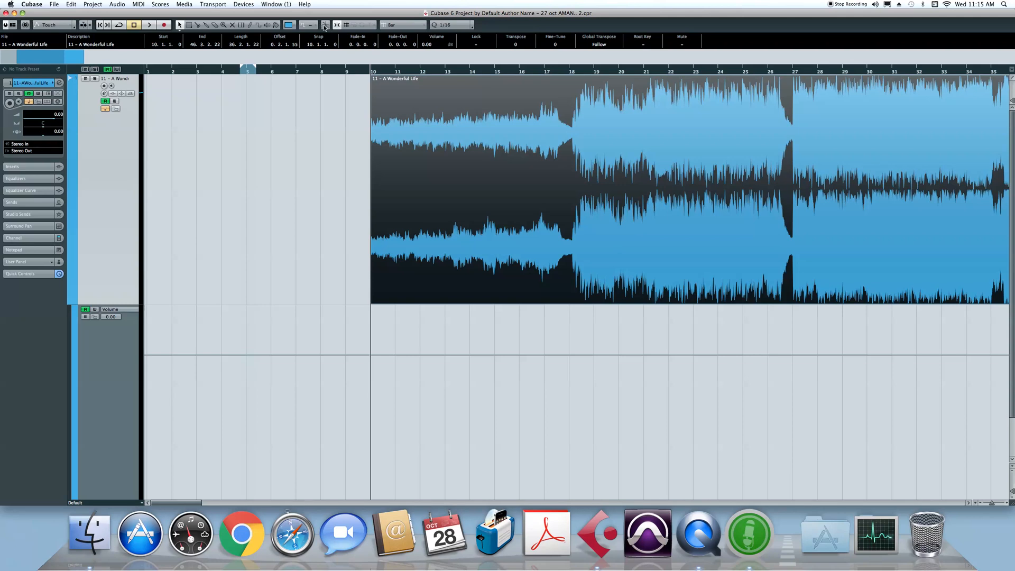
Toggle Snap off and back on and look over the available snap types, keeping Grid.
{"action": "left_click", "coordinate": [336, 25]}
{"action": "left_click", "coordinate": [328, 18]}
{"action": "left_click", "coordinate": [336, 25]}
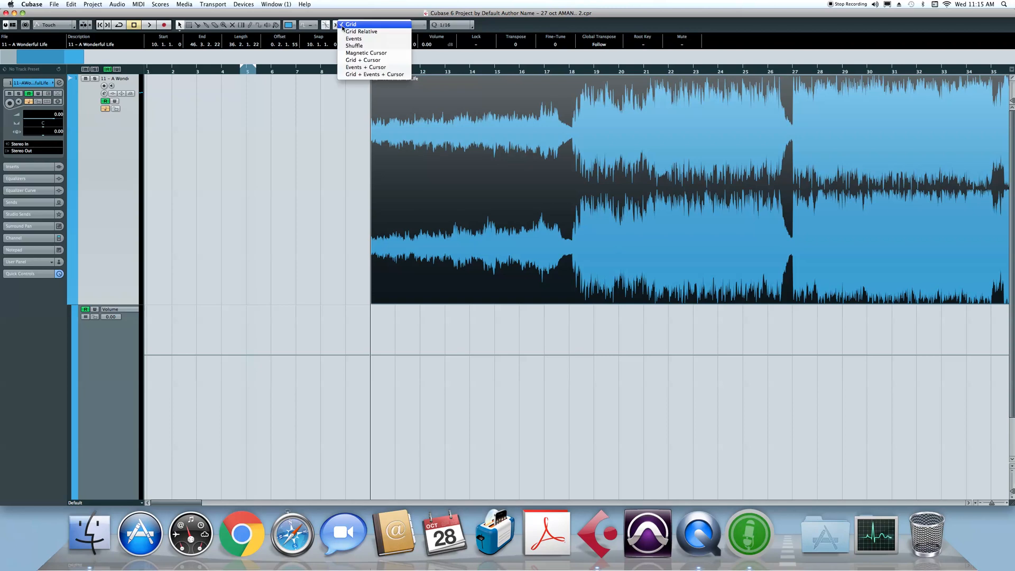
{"action": "left_click", "coordinate": [335, 25]}
{"action": "left_click", "coordinate": [334, 25]}
{"action": "left_click", "coordinate": [335, 26]}
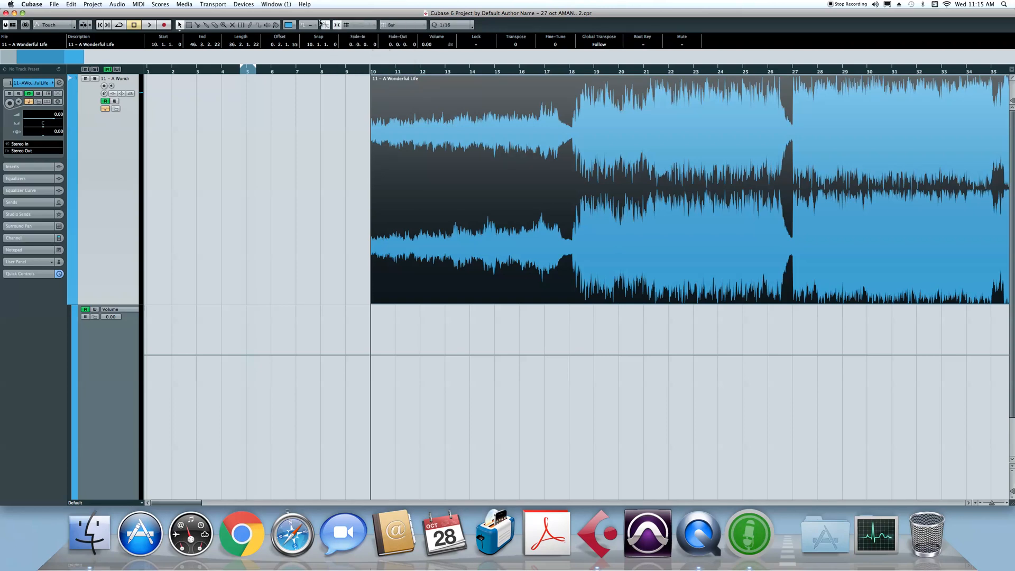
Toggle Snap and examine the available snap types once more, keeping Grid.
{"action": "left_click", "coordinate": [336, 26]}
{"action": "left_click", "coordinate": [350, 26]}
{"action": "left_click", "coordinate": [349, 26]}
{"action": "left_click", "coordinate": [350, 32]}
{"action": "left_click", "coordinate": [349, 26]}
{"action": "left_click", "coordinate": [349, 47]}
{"action": "left_click", "coordinate": [350, 26]}
{"action": "left_click", "coordinate": [350, 41]}
{"action": "left_click_drag", "start_coordinate": [351, 44], "coordinate": [349, 29]}
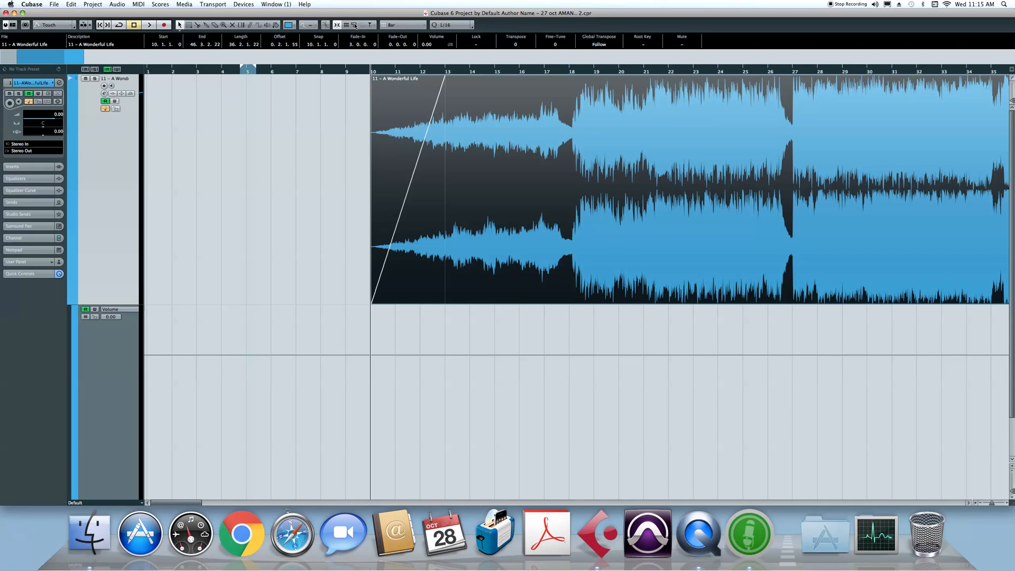
Remove the fade-in from the start of the A Wonderful Life audio clip.
{"action": "left_click", "coordinate": [370, 25]}
{"action": "left_click", "coordinate": [359, 35]}
{"action": "left_click_drag", "start_coordinate": [445, 77], "coordinate": [336, 87]}
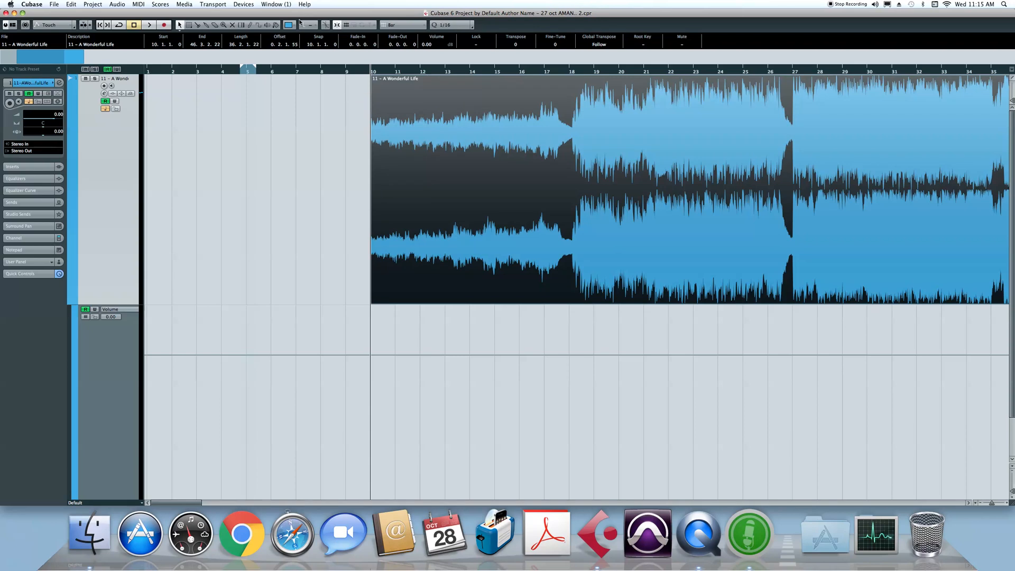
{"action": "left_click", "coordinate": [324, 26]}
{"action": "mouse_move", "coordinate": [372, 77]}
{"action": "left_mouse_down"}
{"action": "mouse_move", "coordinate": [438, 79]}
{"action": "mouse_move", "coordinate": [333, 78]}
{"action": "mouse_move", "coordinate": [464, 79]}
{"action": "mouse_move", "coordinate": [370, 78]}
{"action": "left_mouse_up"}
Place the project cursor at bar 17 and look over the quantize values.
{"action": "left_click", "coordinate": [535, 71]}
{"action": "key", "text": "space"}
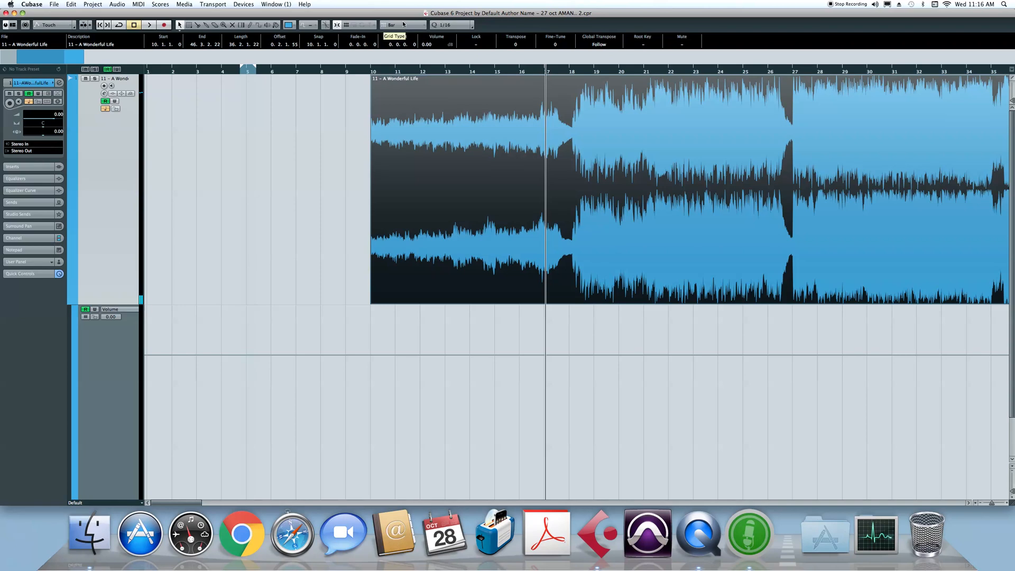
{"action": "left_click", "coordinate": [473, 25]}
{"action": "left_click", "coordinate": [473, 26]}
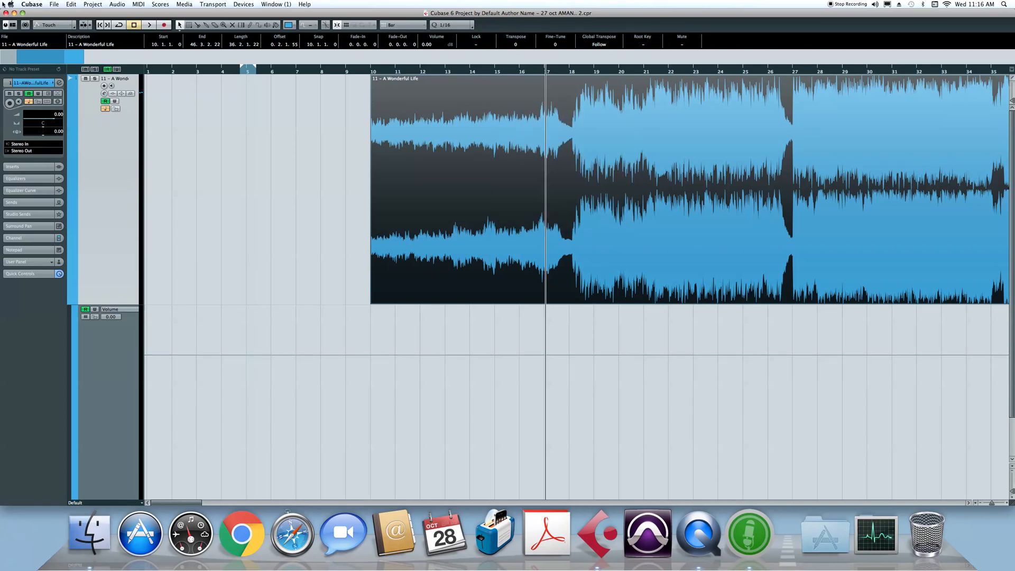
Set the project root key to D.
{"action": "left_click", "coordinate": [38, 5]}
{"action": "mouse_move", "coordinate": [53, 5]}
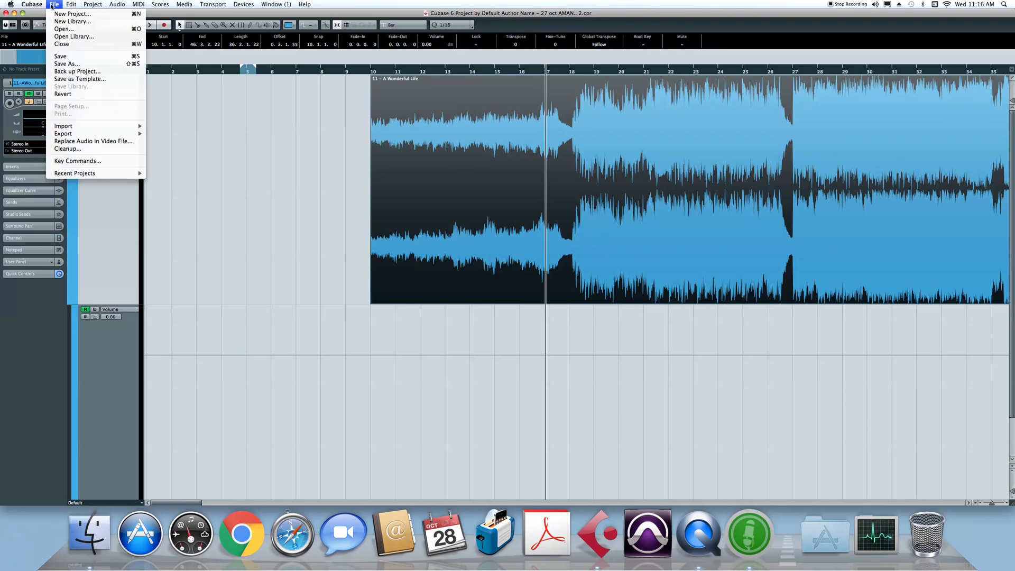
{"action": "left_click", "coordinate": [386, 40]}
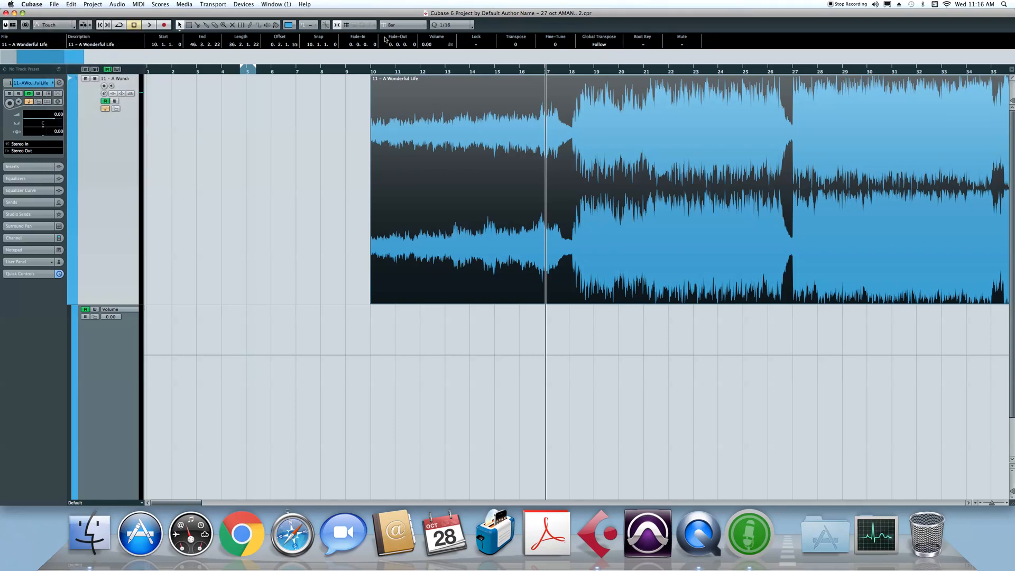
{"action": "left_click", "coordinate": [309, 25]}
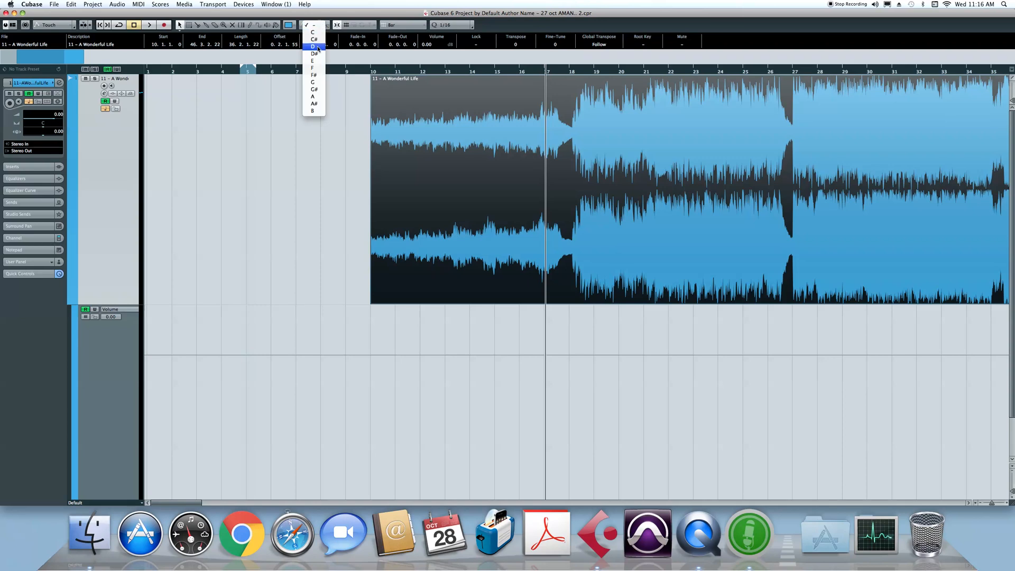
{"action": "left_click", "coordinate": [319, 47]}
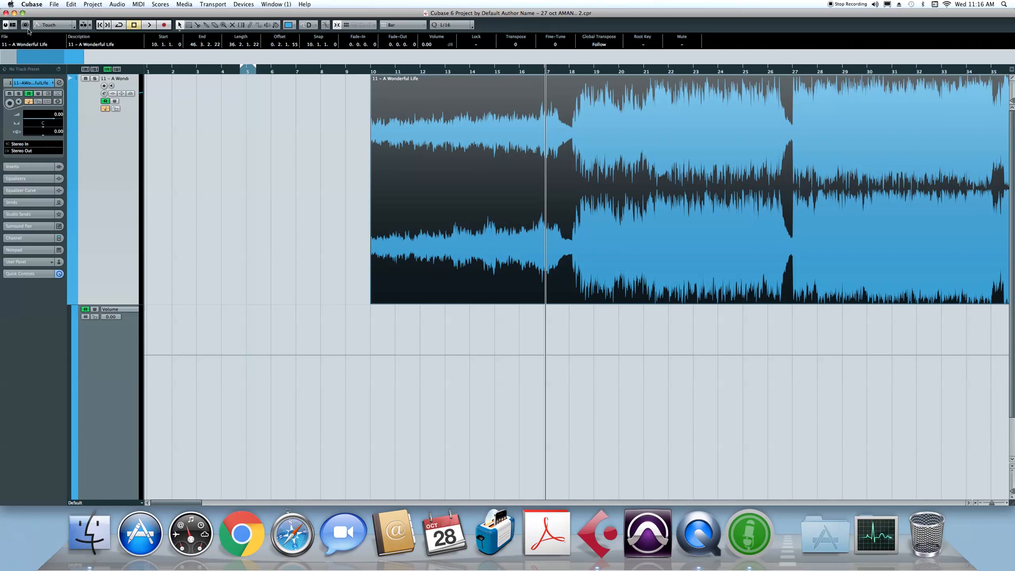
Zoom out the timeline to show the whole audio clip and look over the window layout options.
{"action": "left_click", "coordinate": [33, 3]}
{"action": "left_click", "coordinate": [171, 163]}
{"action": "key", "text": "g"}
{"action": "key", "text": "g"}
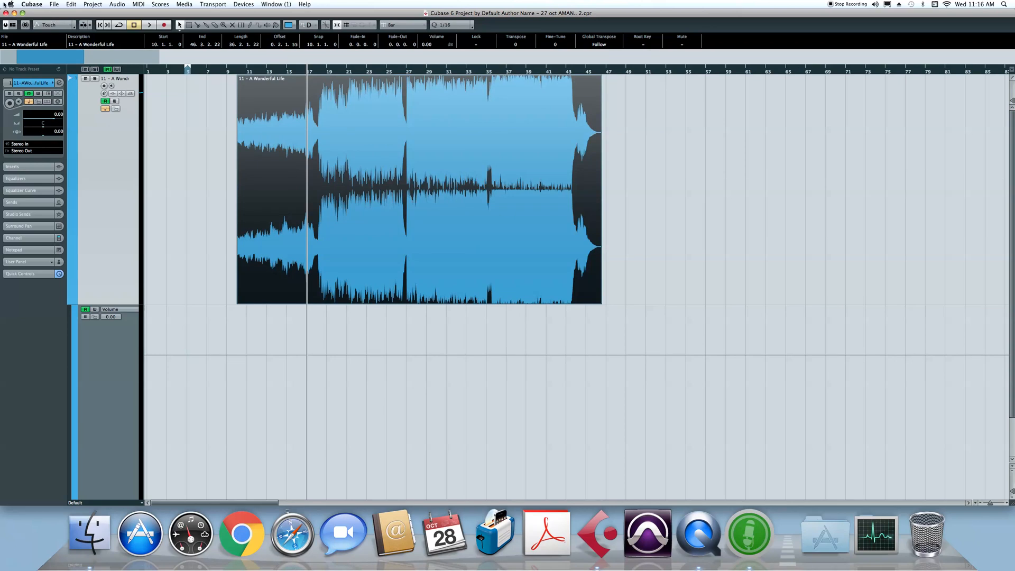
{"action": "left_click", "coordinate": [13, 25]}
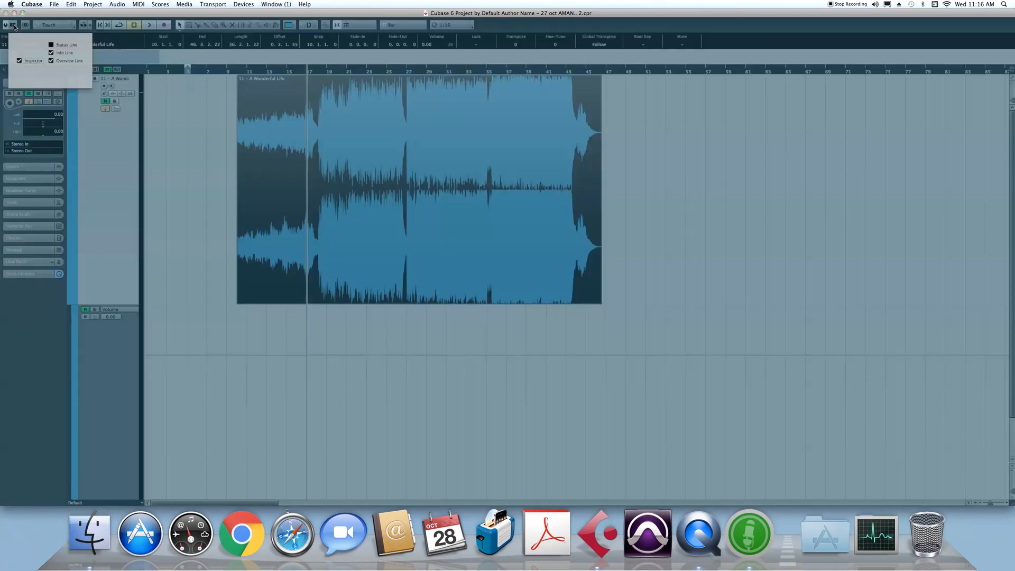
{"action": "left_click", "coordinate": [14, 27]}
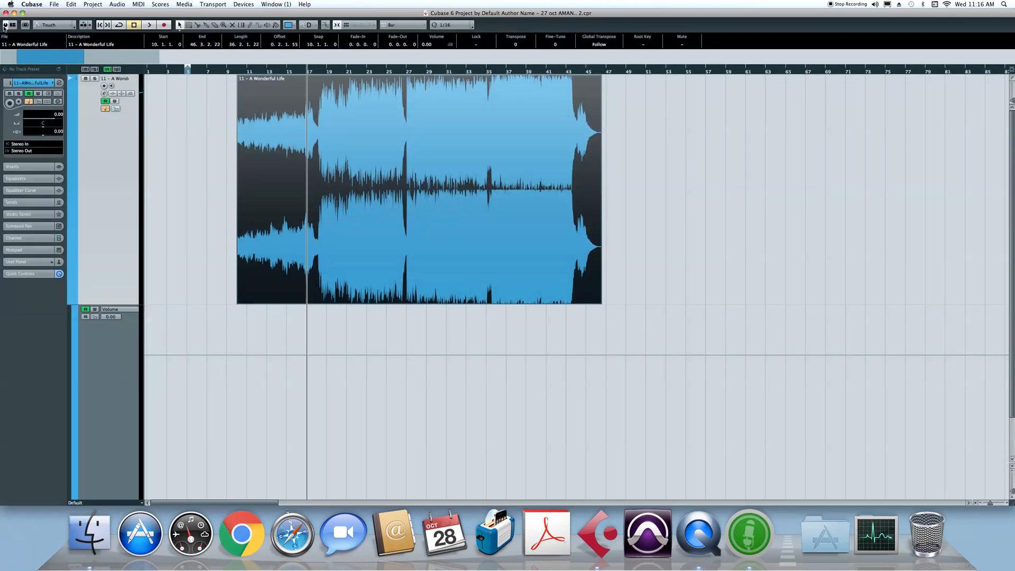
Open the other recent project dated 27 oct and activate it.
{"action": "left_click", "coordinate": [53, 4]}
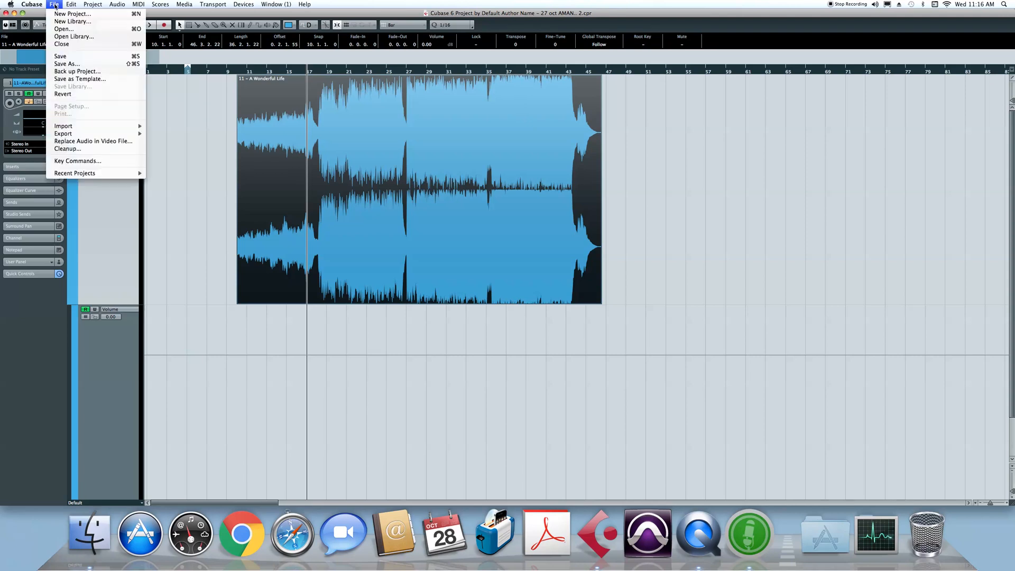
{"action": "mouse_move", "coordinate": [79, 173]}
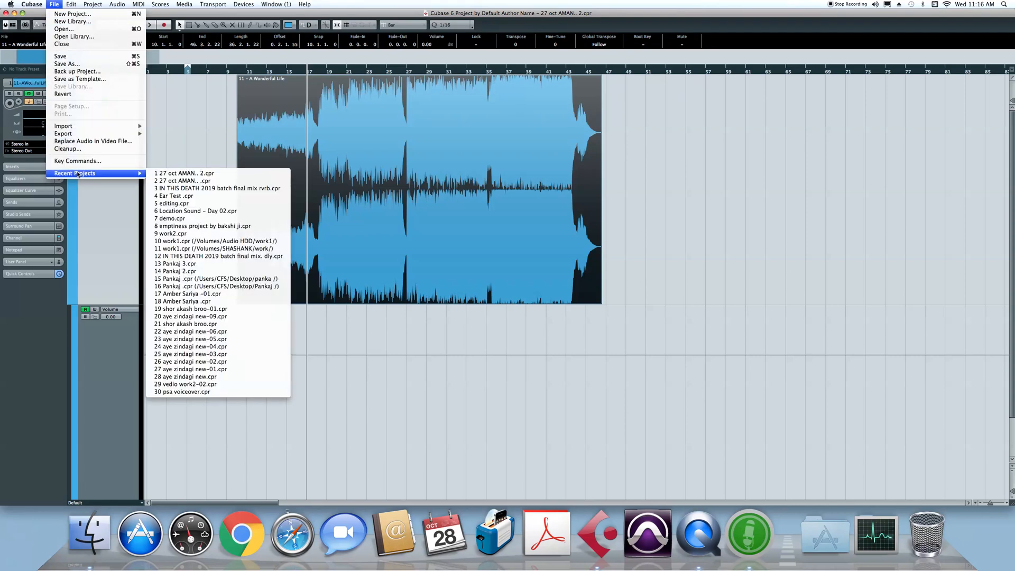
{"action": "left_click", "coordinate": [198, 188]}
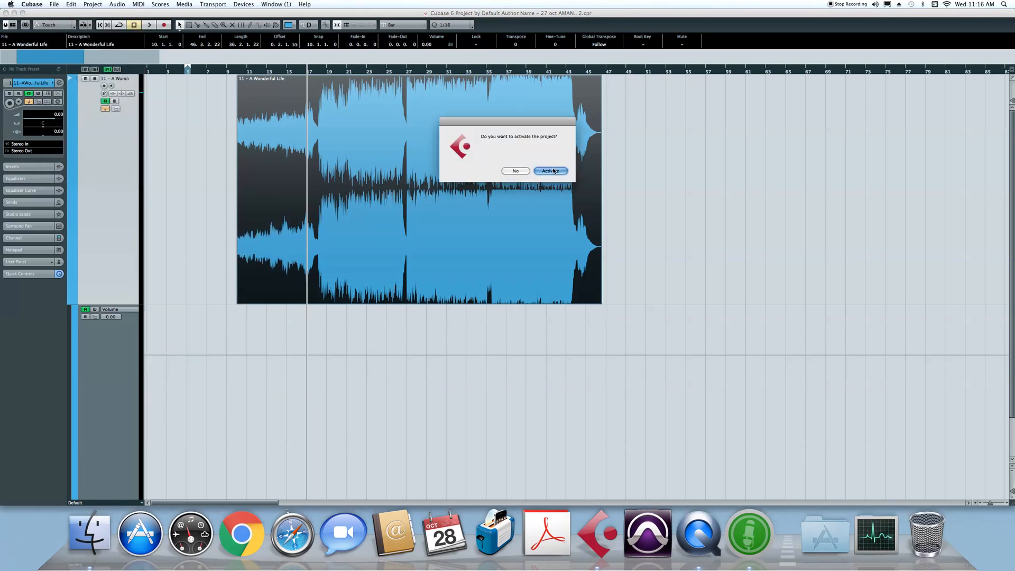
{"action": "left_click", "coordinate": [554, 170]}
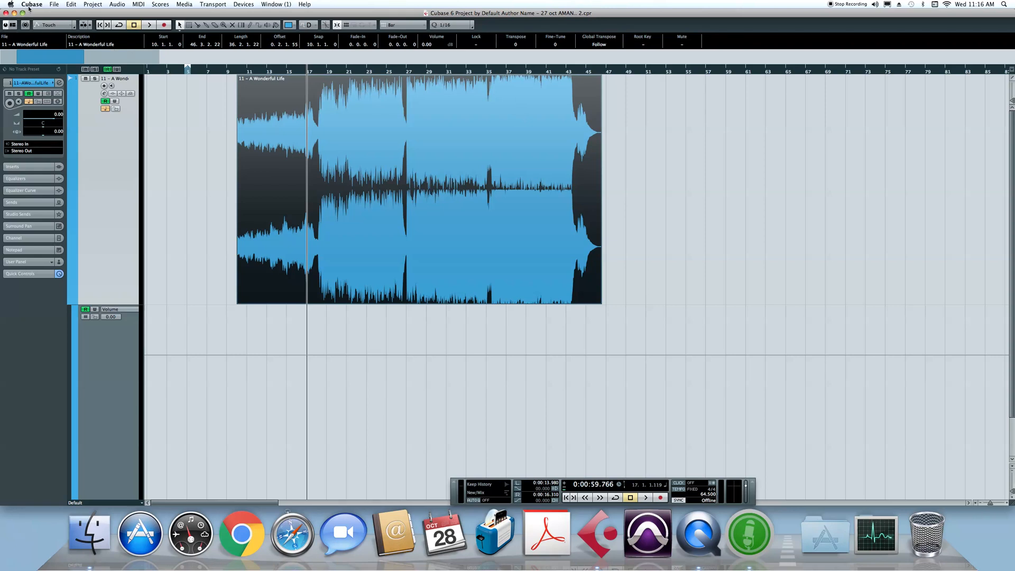
Open the recent project IN THIS DEATH 2019 batch final mix rvrb.cpr and activate it.
{"action": "left_click", "coordinate": [54, 4]}
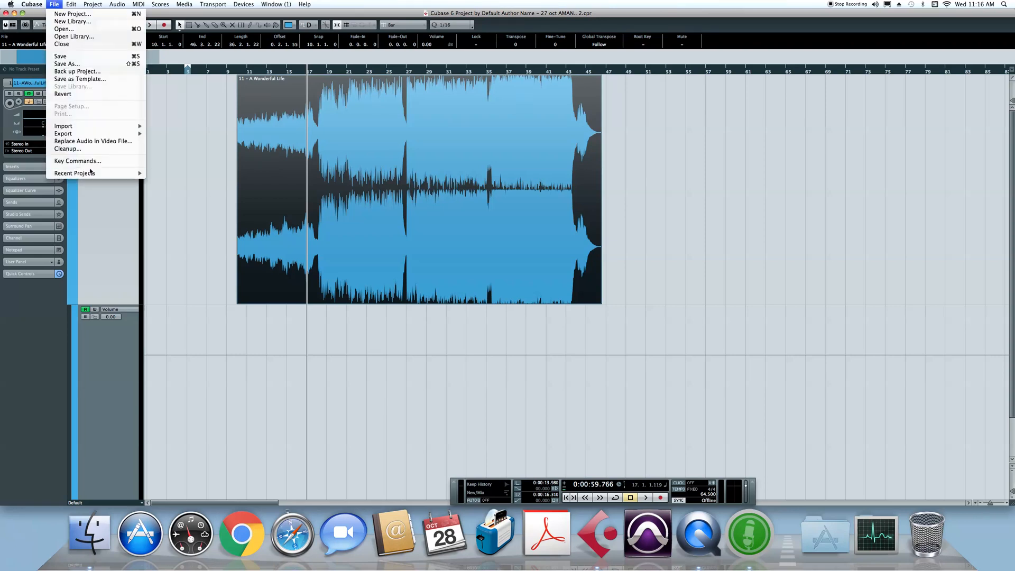
{"action": "mouse_move", "coordinate": [91, 173]}
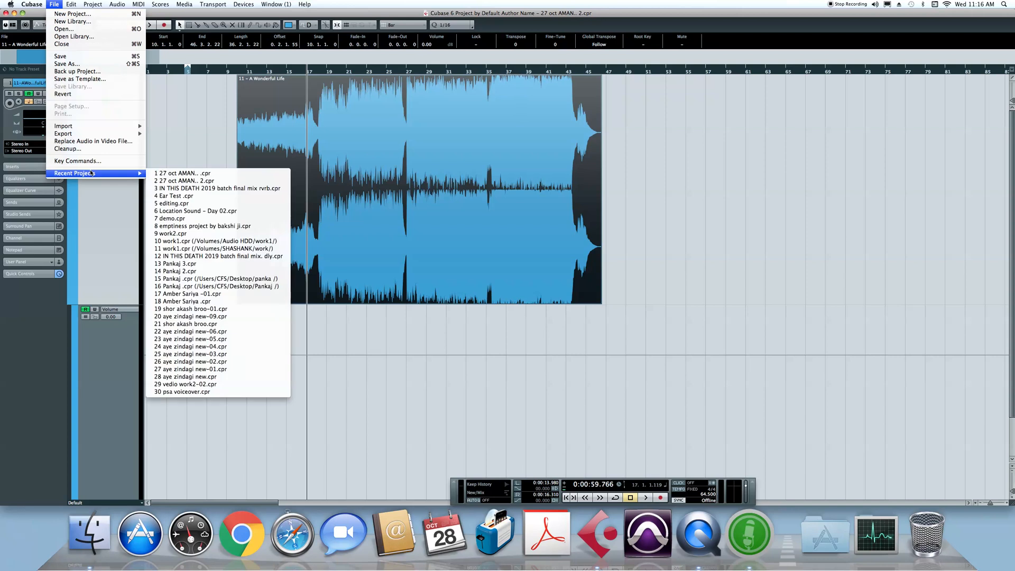
{"action": "left_click", "coordinate": [207, 188]}
{"action": "left_click", "coordinate": [550, 171]}
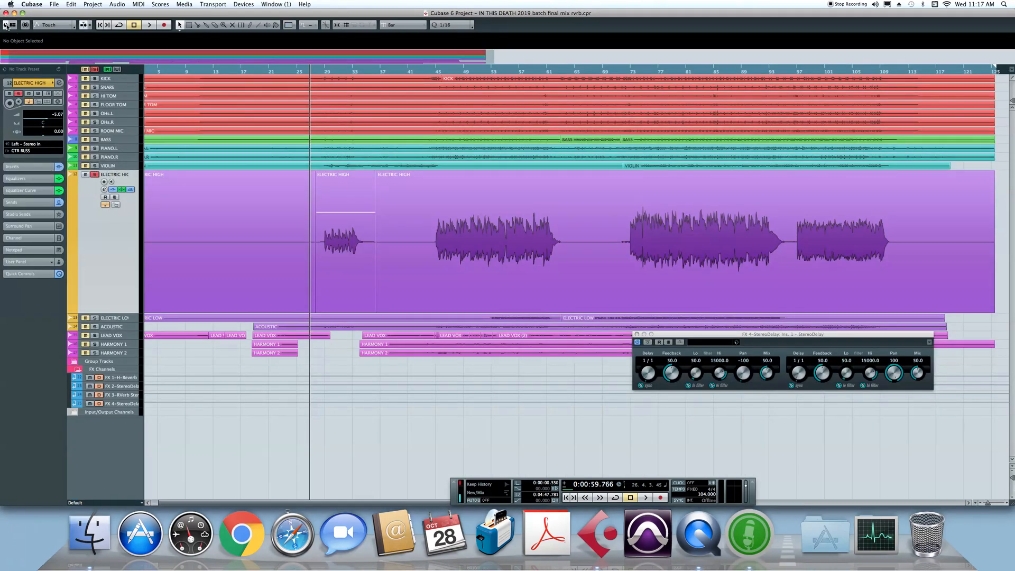
Inspect the Activate Project control in the opened mix project and close that project.
{"action": "left_click", "coordinate": [51, 4]}
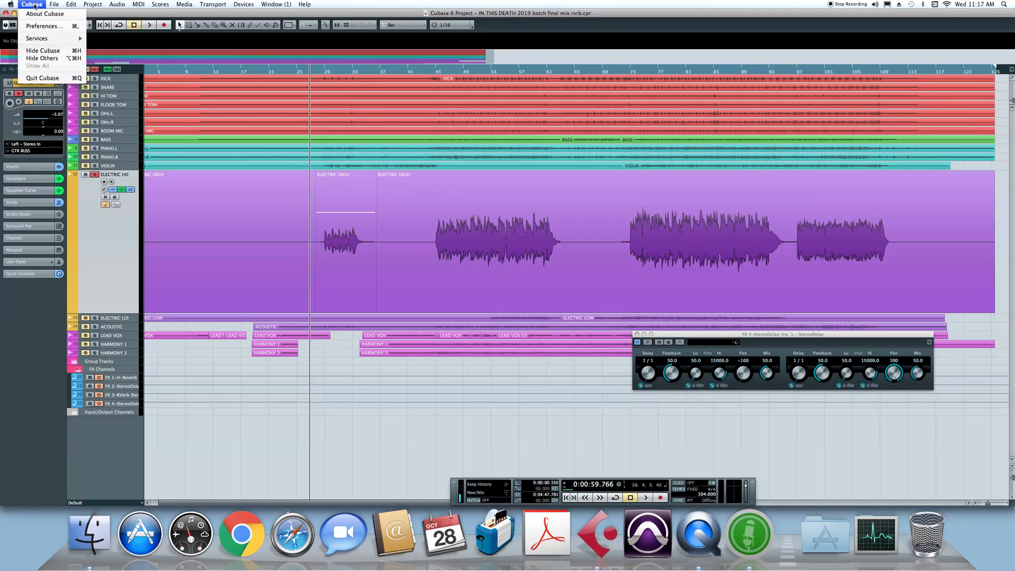
{"action": "mouse_move", "coordinate": [11, 4]}
{"action": "left_click", "coordinate": [2, 38]}
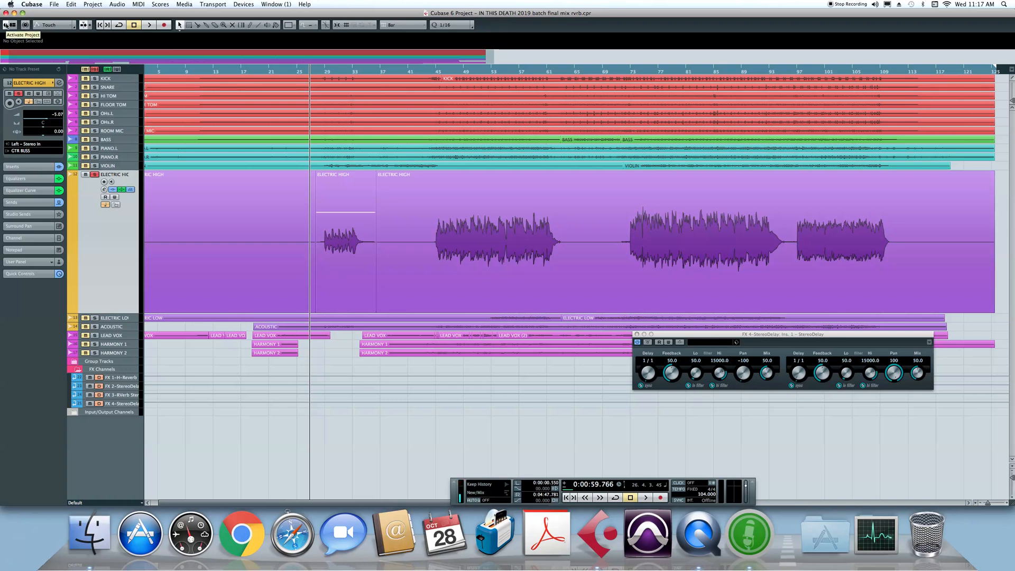
{"action": "left_click", "coordinate": [487, 306]}
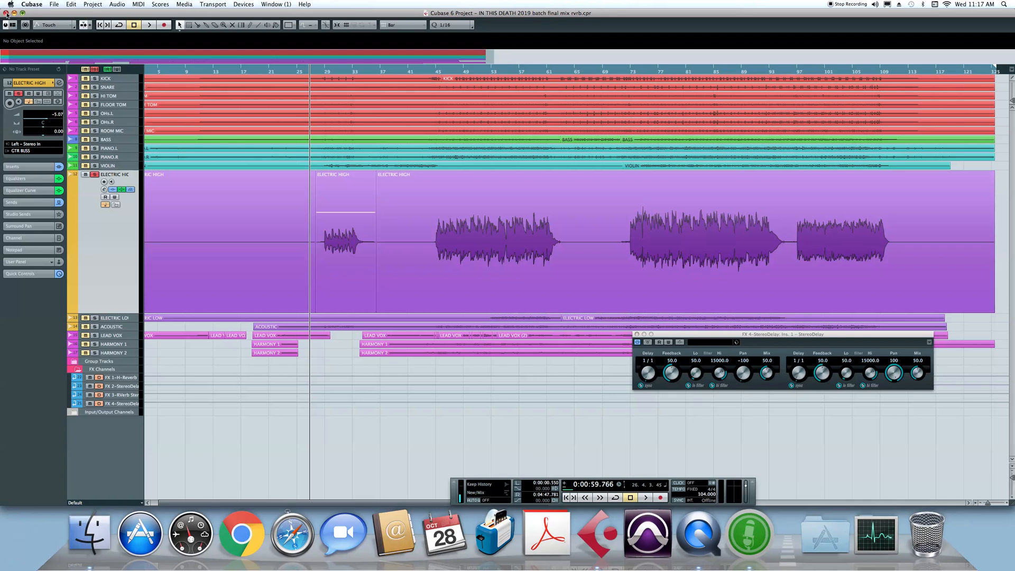
{"action": "left_click", "coordinate": [7, 15]}
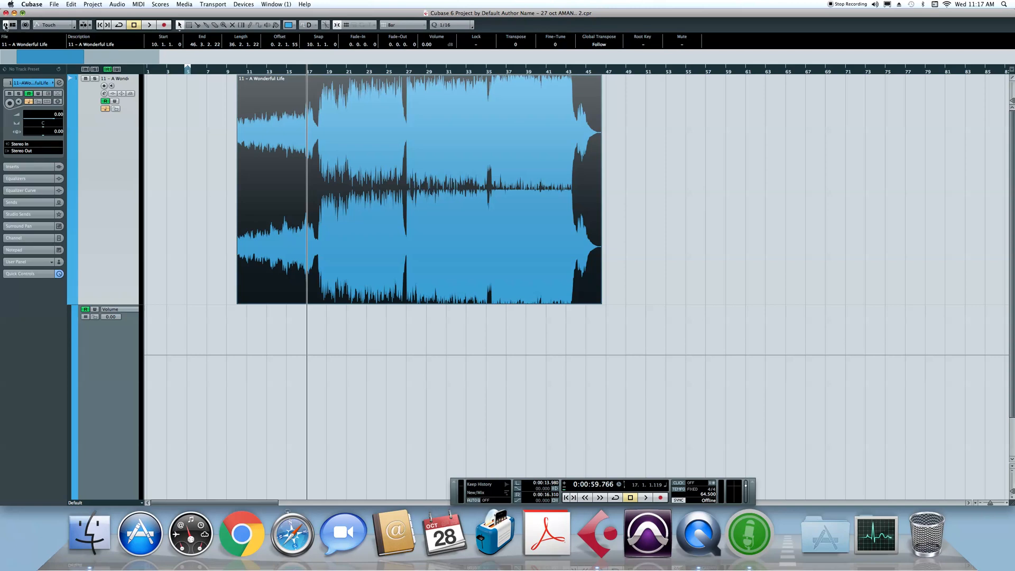
{"action": "left_click", "coordinate": [57, 5]}
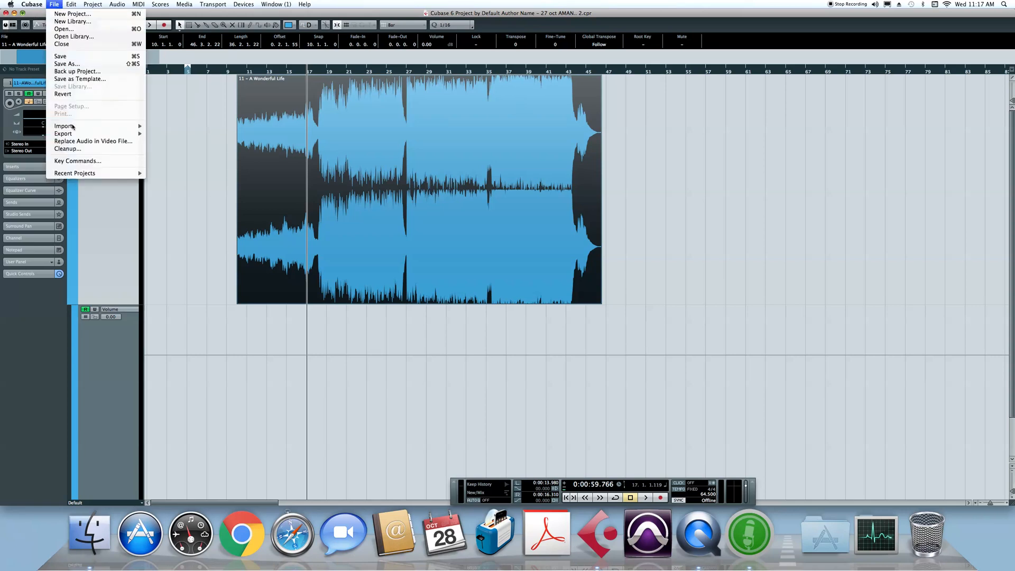
{"action": "left_click", "coordinate": [54, 4]}
{"action": "left_click", "coordinate": [100, 163]}
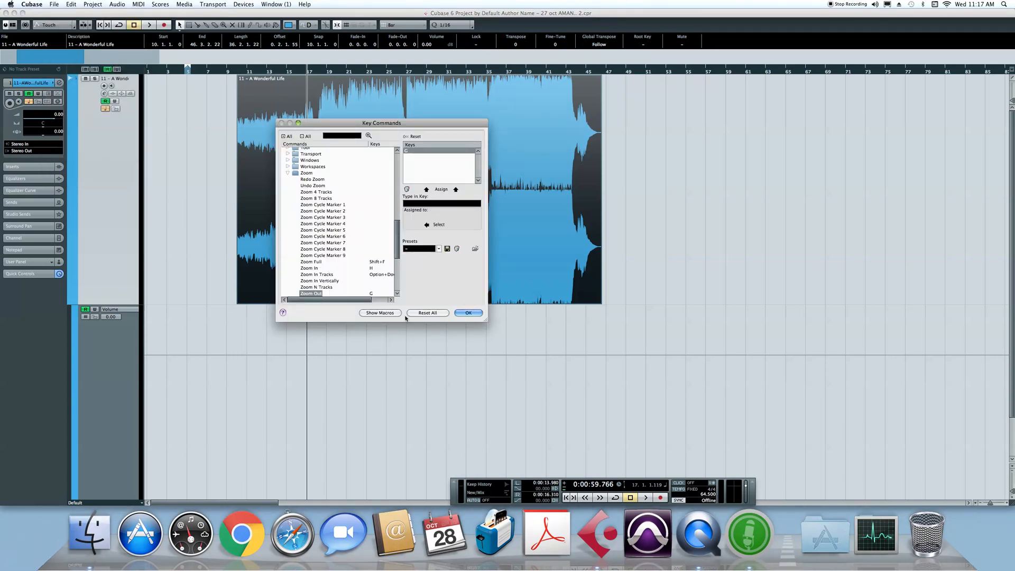
{"action": "left_click", "coordinate": [469, 313]}
Reopen the recent project IN THIS DEATH 2019 batch final mix rvrb.cpr without activating it.
{"action": "left_click", "coordinate": [55, 4]}
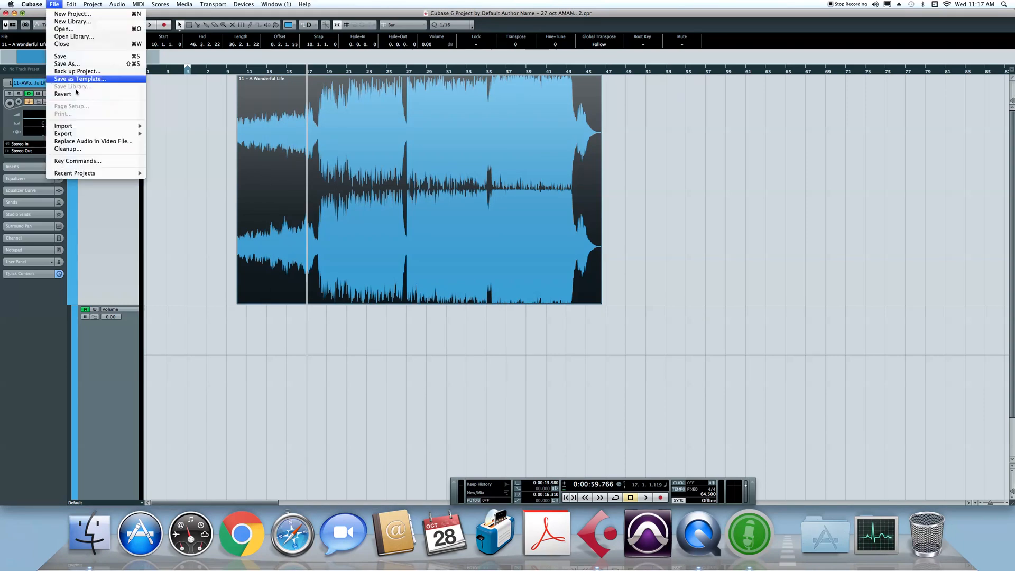
{"action": "mouse_move", "coordinate": [106, 173]}
{"action": "left_click", "coordinate": [212, 173]}
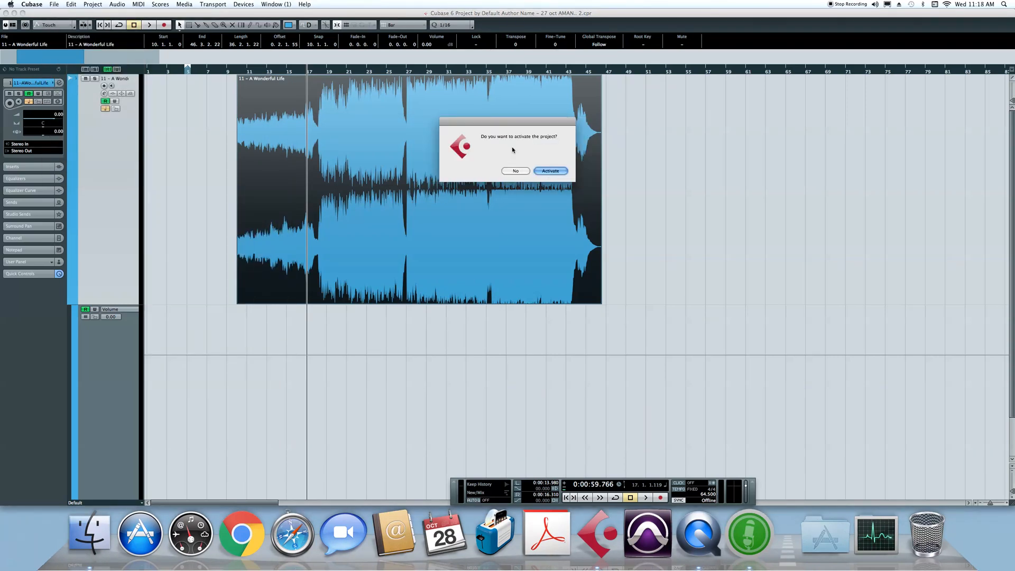
{"action": "left_click", "coordinate": [512, 172]}
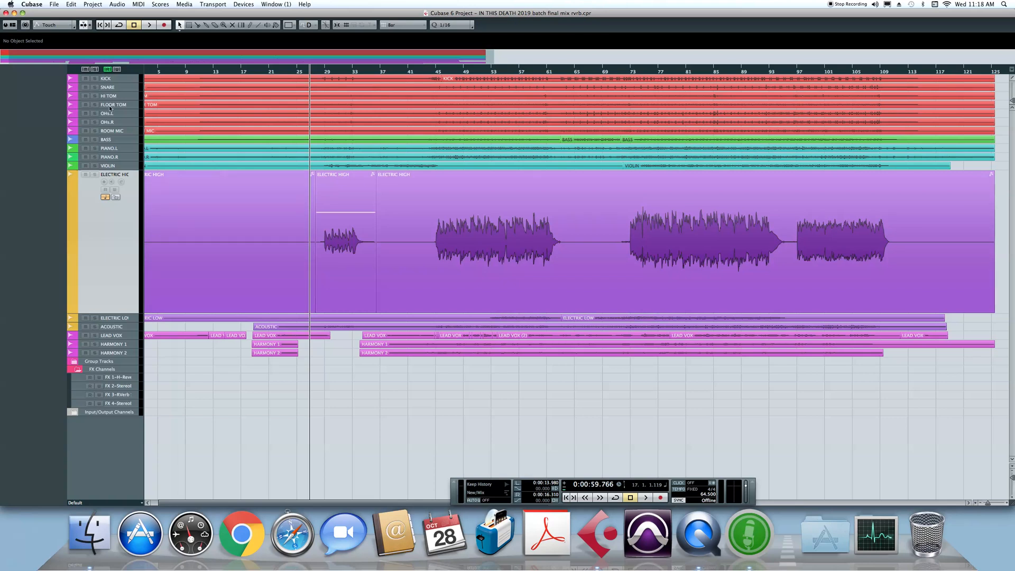
Try playing the inactive mix project, stop playback, and activate the project.
{"action": "key", "text": "space"}
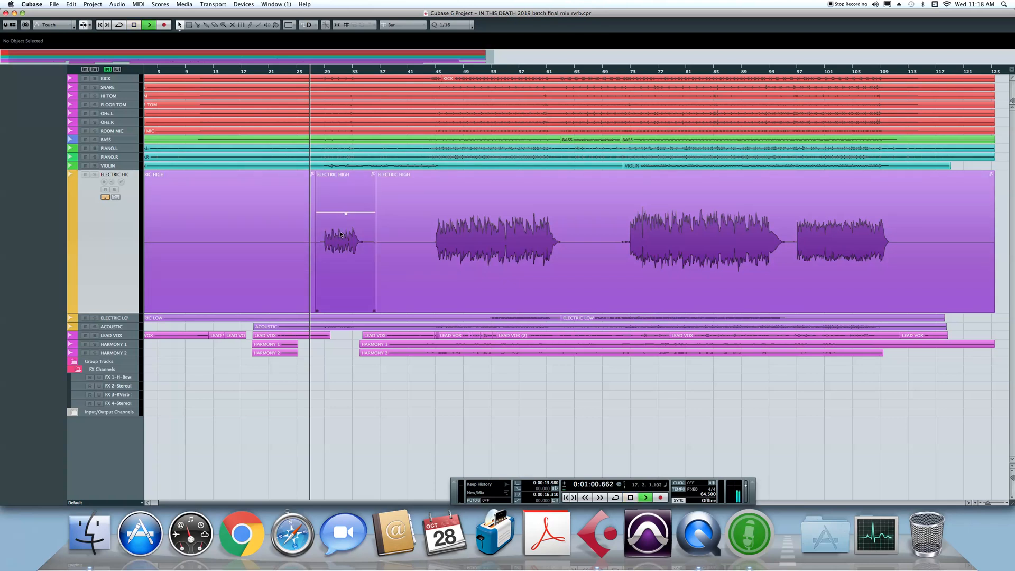
{"action": "key", "text": "space"}
{"action": "left_click", "coordinate": [5, 25]}
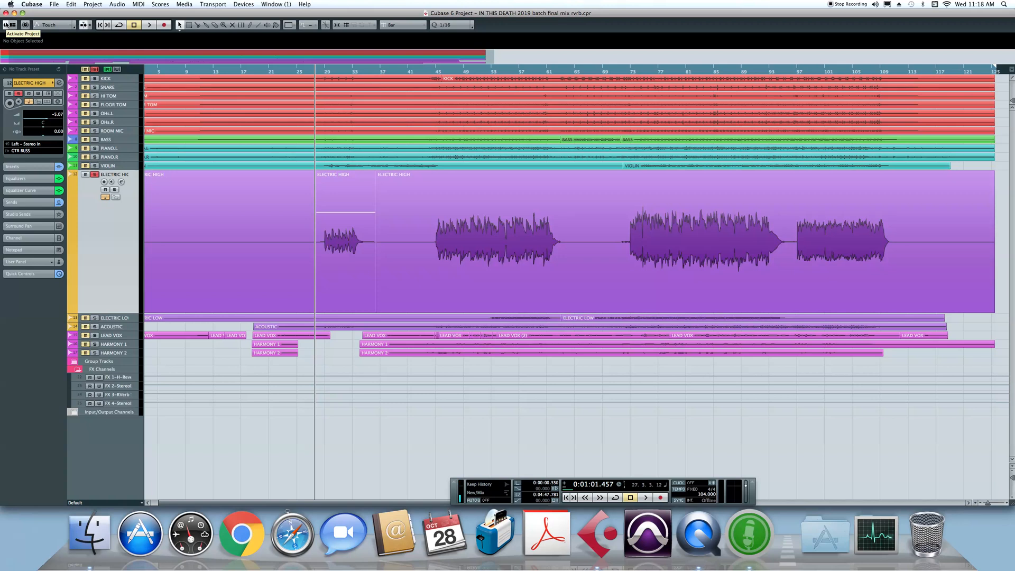
{"action": "left_click", "coordinate": [6, 25]}
Play the activated mix project from about bar 47, stop playback, and close the project.
{"action": "key", "text": "space"}
{"action": "left_click", "coordinate": [452, 67]}
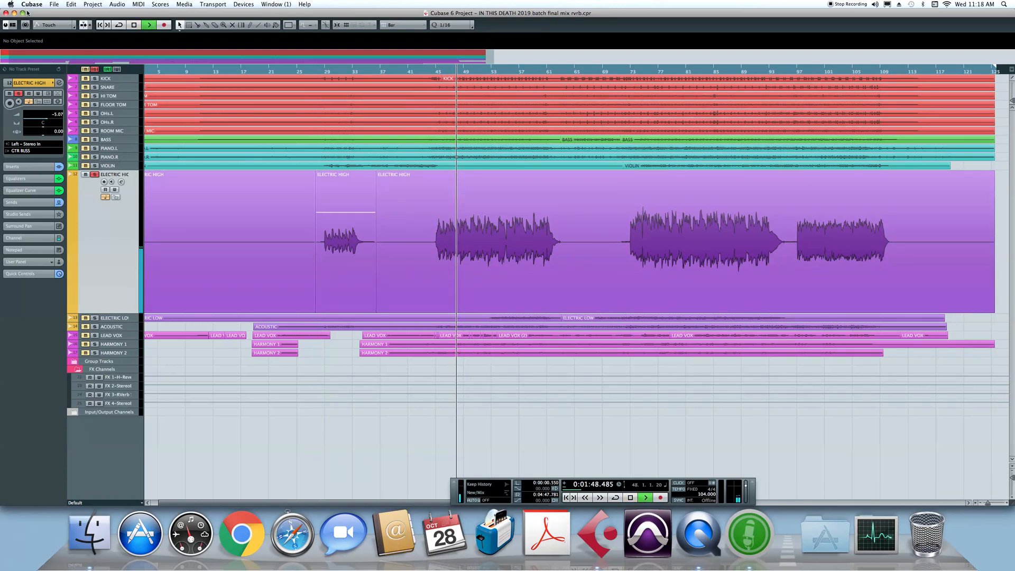
{"action": "key", "text": "space"}
{"action": "left_click", "coordinate": [5, 13]}
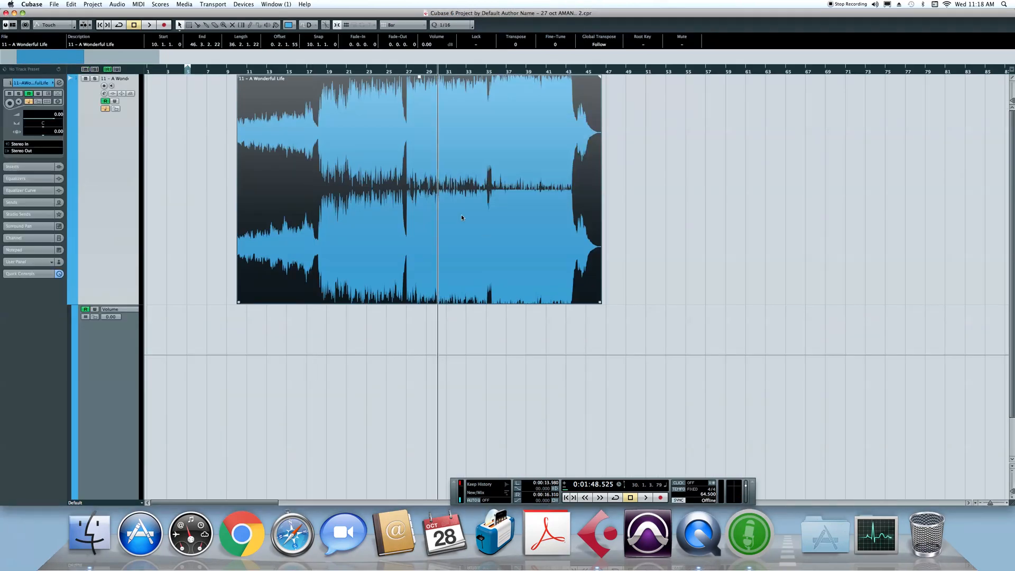
Open the recent project editing.cpr without activating it and select the long STE-021 clip on the tea making track.
{"action": "left_click", "coordinate": [54, 4]}
{"action": "mouse_move", "coordinate": [95, 174]}
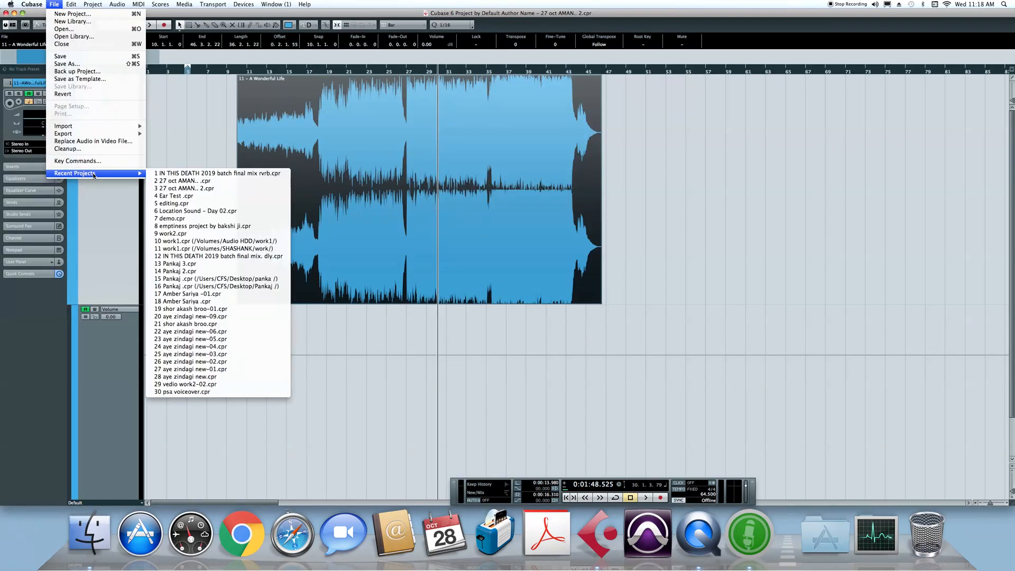
{"action": "left_click", "coordinate": [189, 203]}
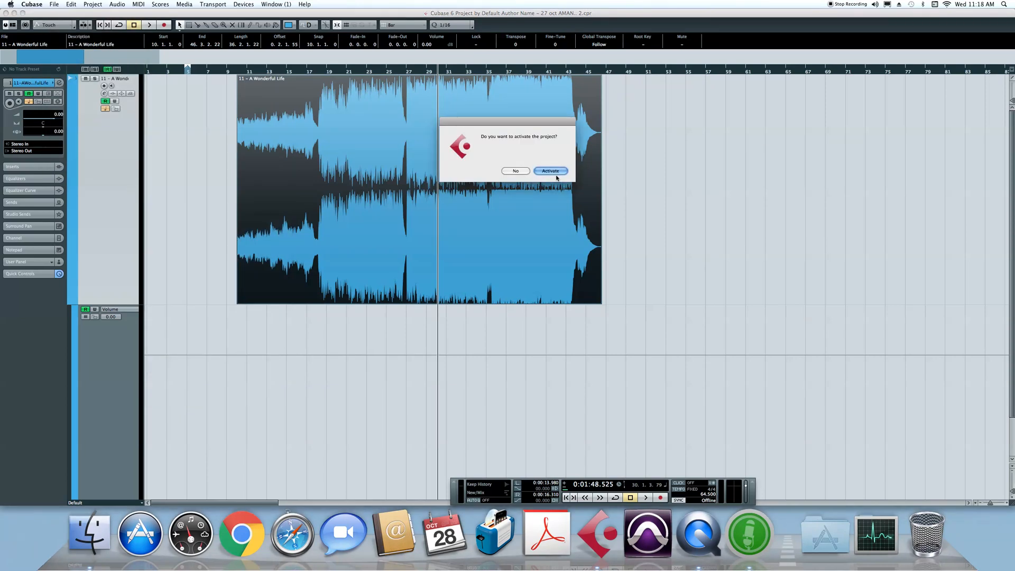
{"action": "left_click", "coordinate": [516, 171]}
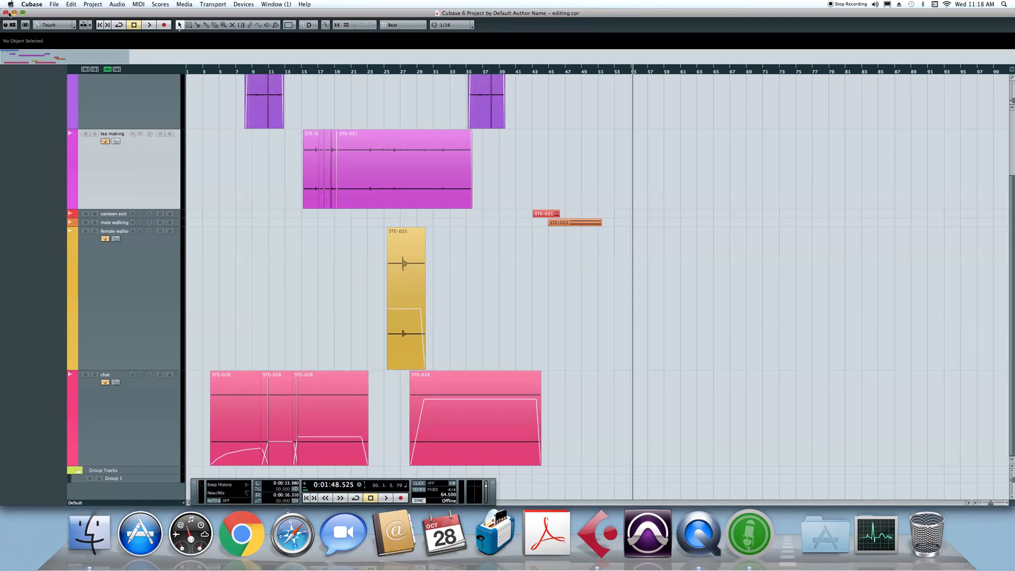
{"action": "left_click", "coordinate": [392, 194]}
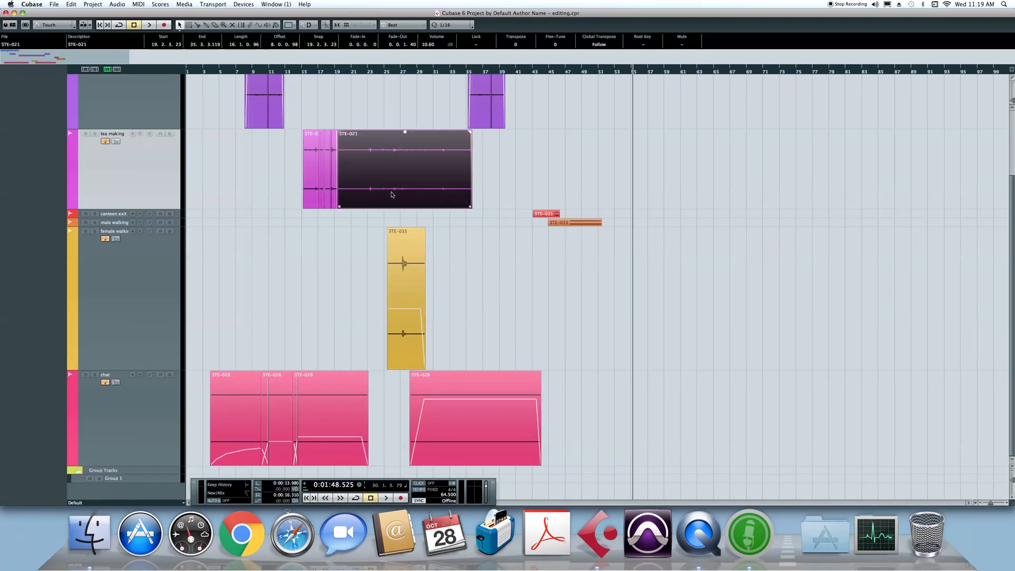
Look over the tracks of the editing.cpr project and close it to return to the 27 oct project.
{"action": "scroll", "coordinate": [458, 388], "scroll_direction": "up", "scroll_amount": 5}
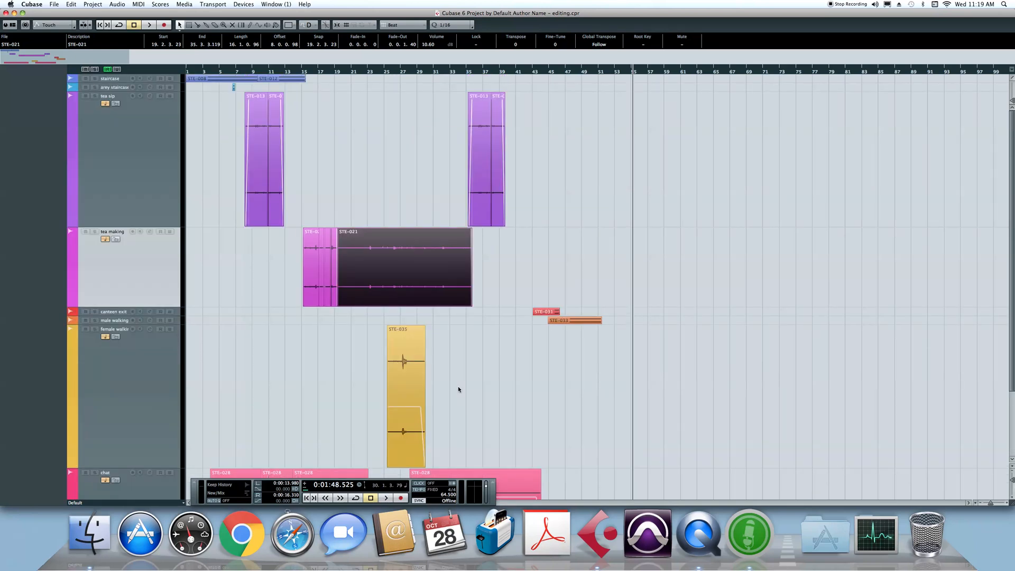
{"action": "scroll", "coordinate": [458, 386], "scroll_direction": "down", "scroll_amount": 5}
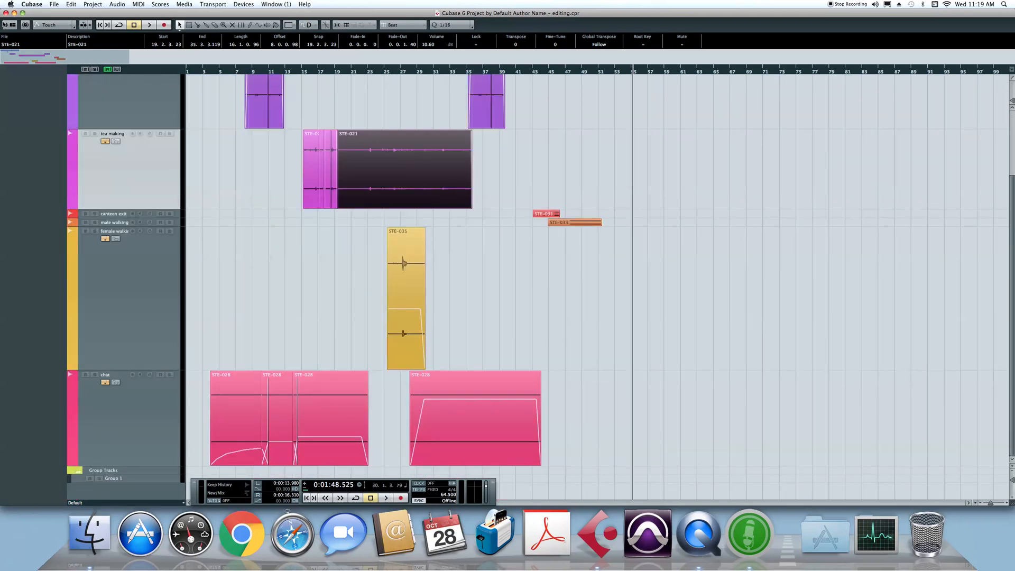
{"action": "left_click", "coordinate": [6, 12]}
{"action": "left_click", "coordinate": [491, 172]}
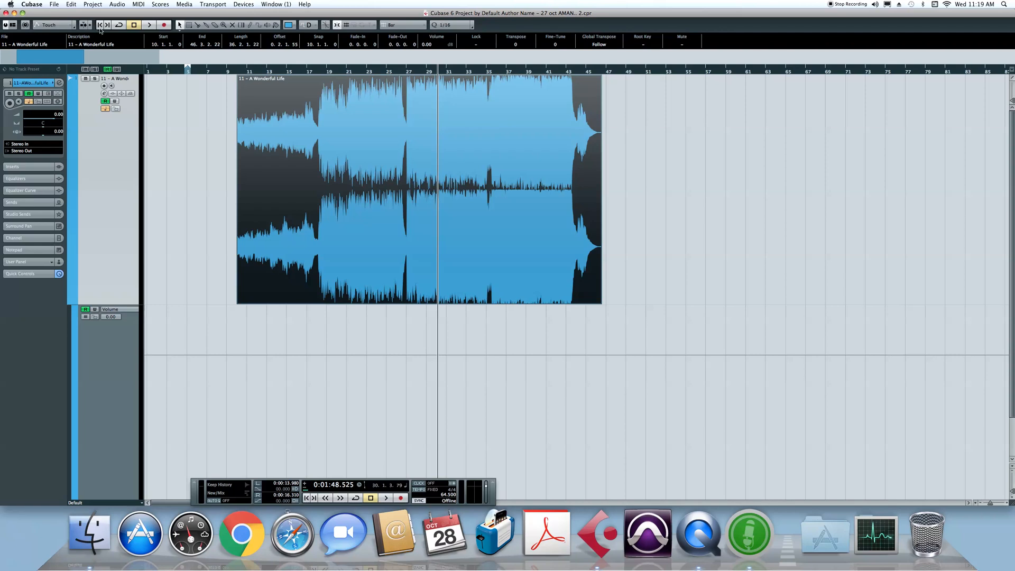
Toggle the Overview Line in the project window layout and leave it hidden.
{"action": "left_click", "coordinate": [13, 25]}
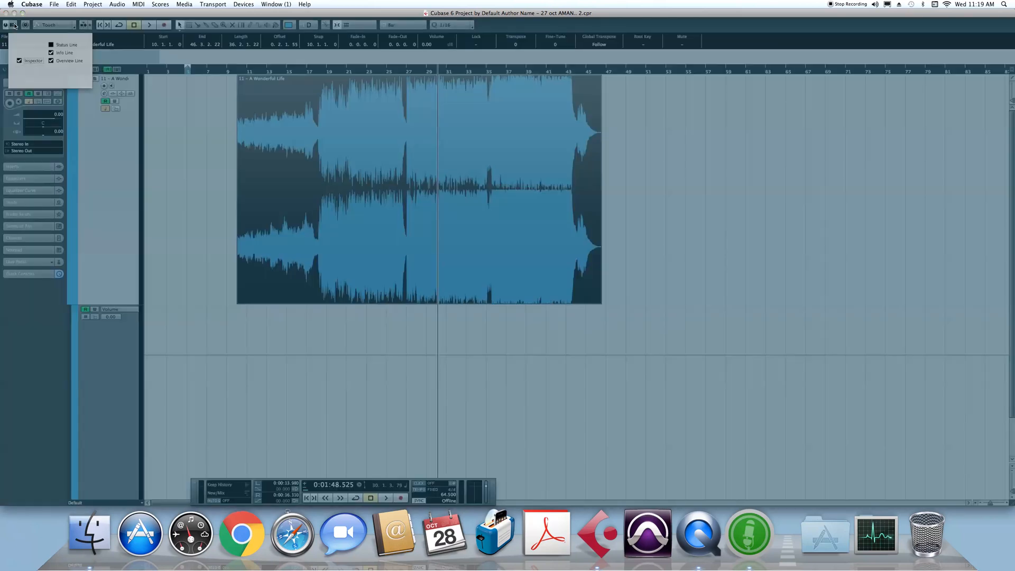
{"action": "left_click", "coordinate": [56, 61]}
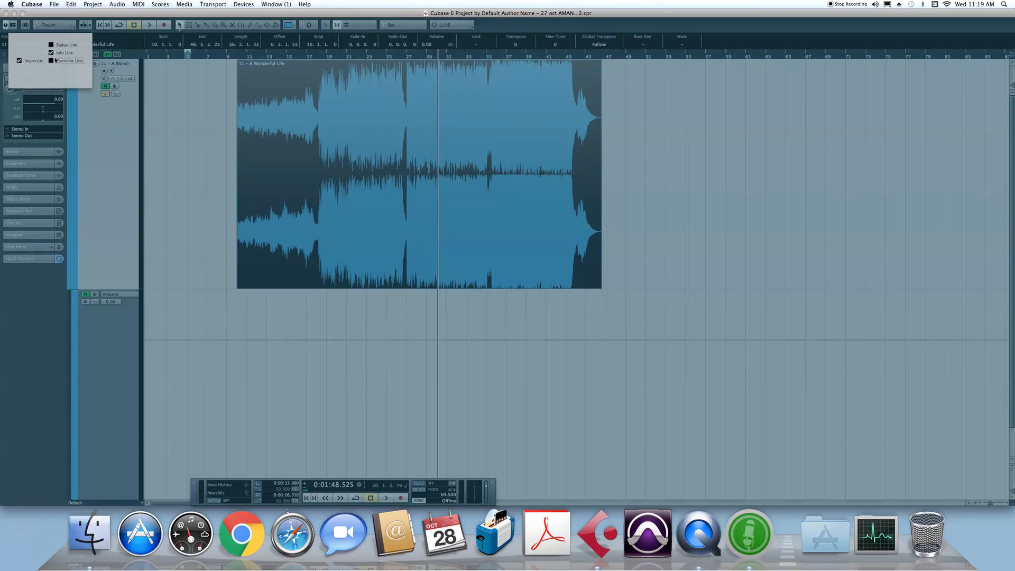
{"action": "left_click", "coordinate": [55, 62]}
{"action": "left_click", "coordinate": [55, 61]}
Switch the Info Line off and back on several times and show the Status Line.
{"action": "left_click", "coordinate": [53, 54]}
{"action": "left_click", "coordinate": [54, 53]}
{"action": "left_click", "coordinate": [55, 54]}
{"action": "left_click", "coordinate": [55, 53]}
{"action": "left_click", "coordinate": [60, 54]}
{"action": "left_click", "coordinate": [59, 54]}
{"action": "left_click", "coordinate": [60, 46]}
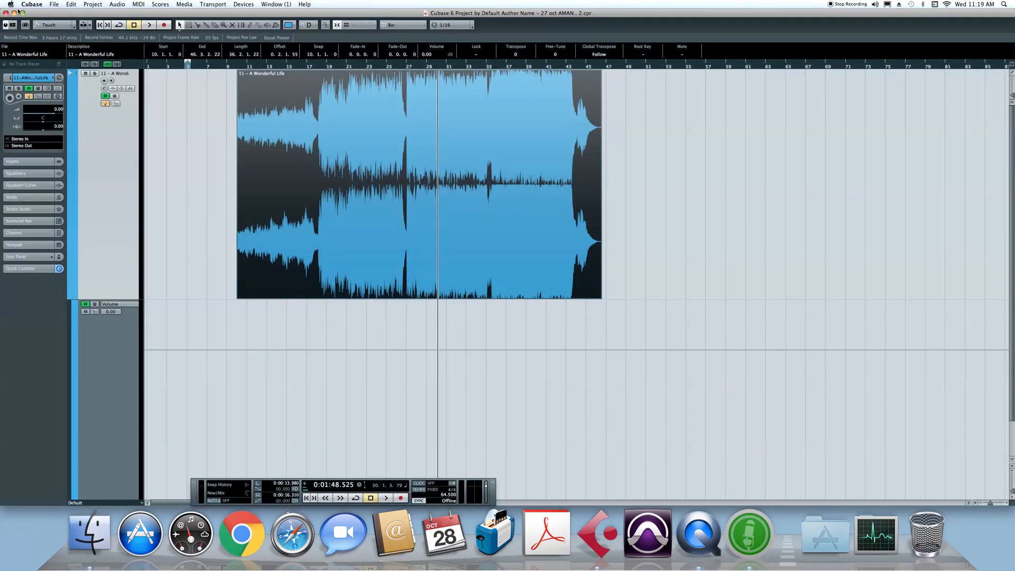
Hide the Status Line and switch the Overview Line on and off again.
{"action": "left_click", "coordinate": [14, 26]}
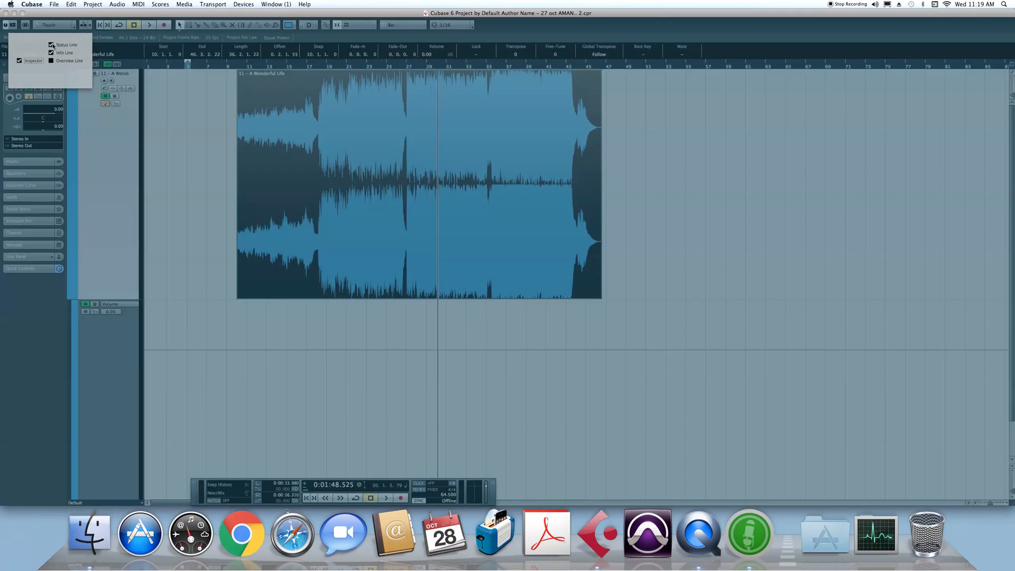
{"action": "left_click", "coordinate": [52, 45]}
{"action": "left_click", "coordinate": [51, 61]}
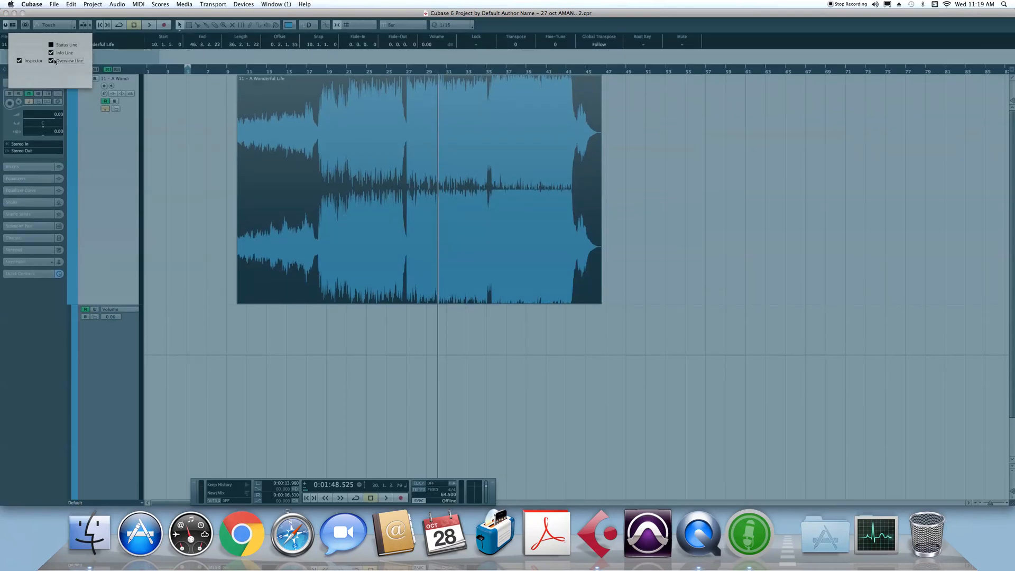
{"action": "left_click", "coordinate": [52, 61]}
Hide and show the Inspector repeatedly in the project window layout, leaving it shown.
{"action": "left_click", "coordinate": [38, 62]}
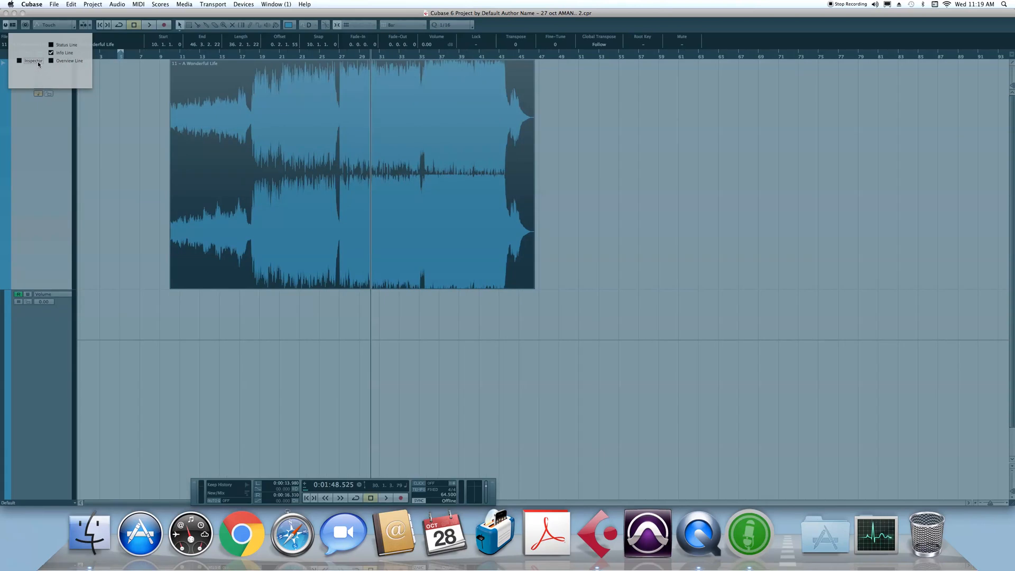
{"action": "left_click", "coordinate": [39, 62]}
{"action": "left_click", "coordinate": [38, 62]}
{"action": "left_click", "coordinate": [39, 63]}
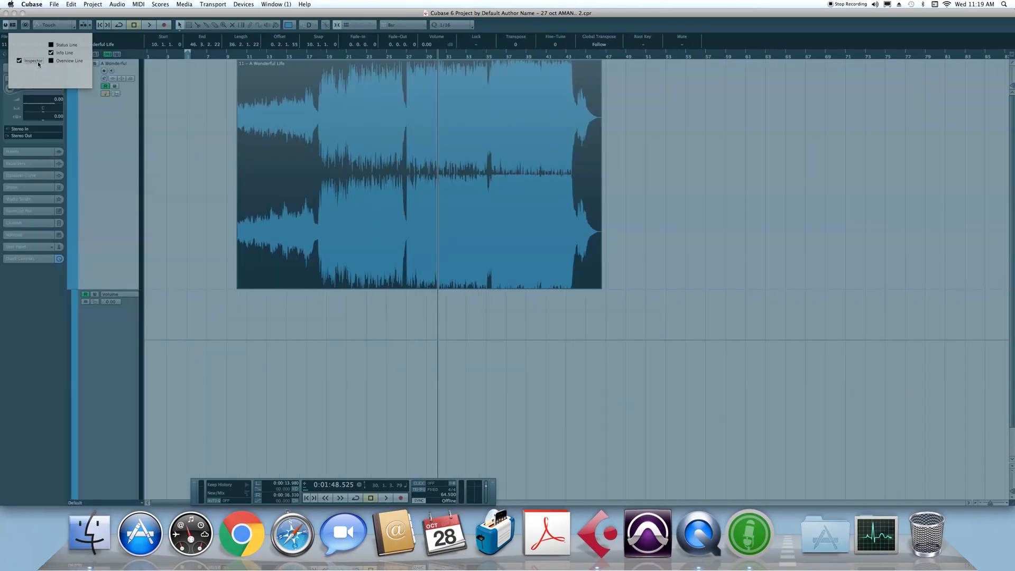
{"action": "left_click", "coordinate": [37, 62]}
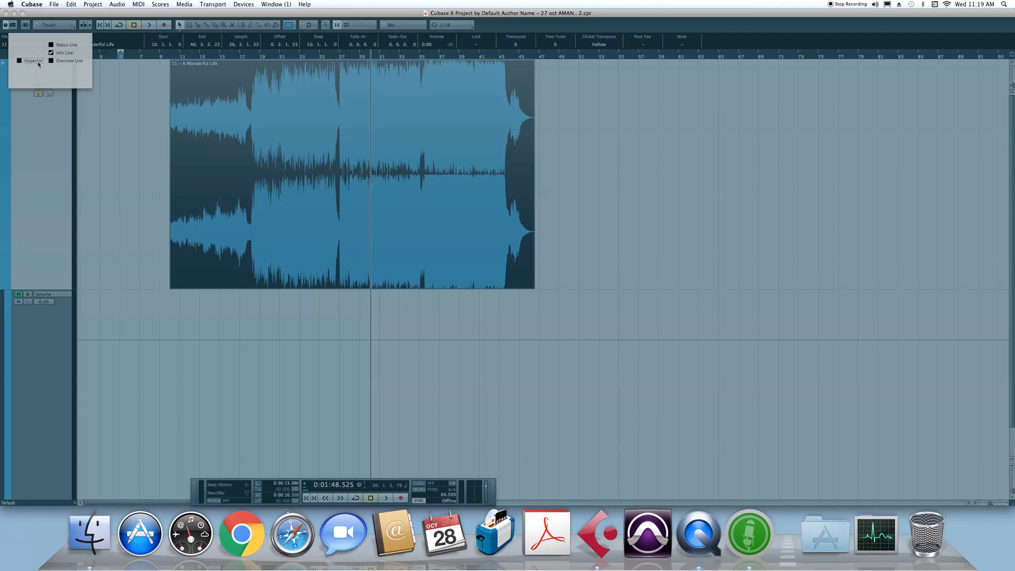
{"action": "left_click", "coordinate": [38, 63]}
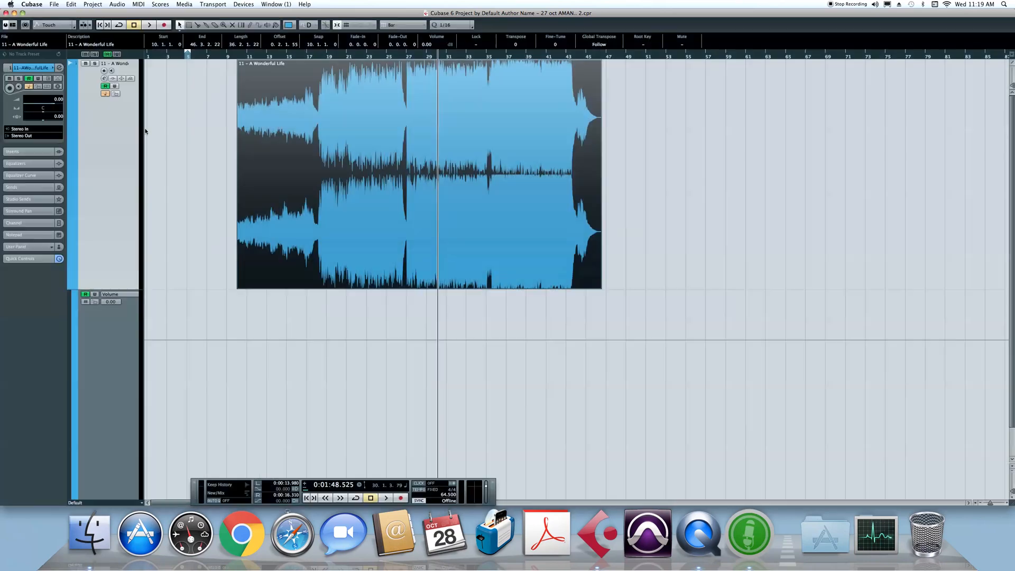
Switch Constrain Delay Compensation on and off and look at the global automation mode choices.
{"action": "left_click", "coordinate": [25, 24]}
{"action": "left_click", "coordinate": [26, 26]}
{"action": "left_click", "coordinate": [27, 26]}
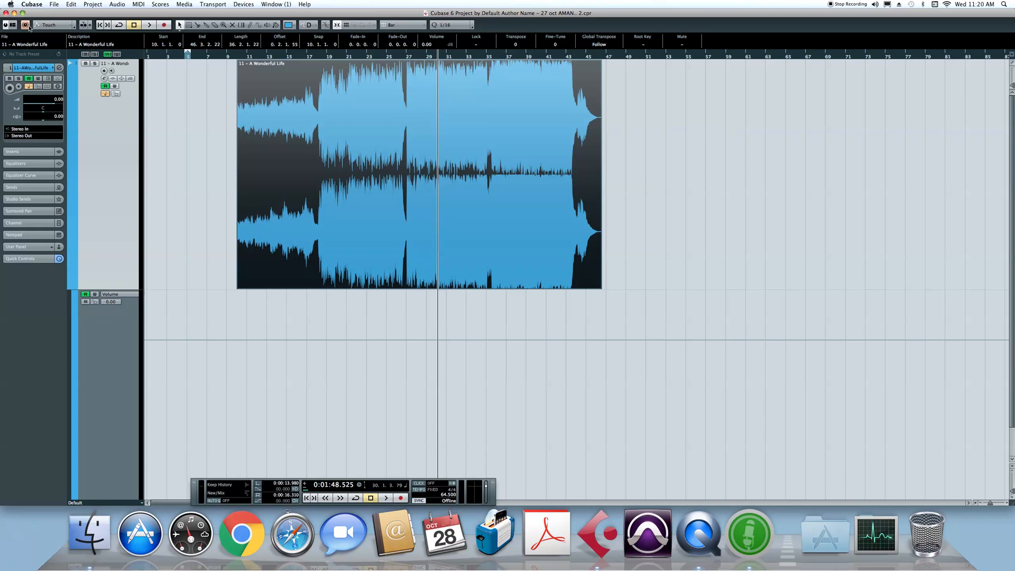
{"action": "left_click", "coordinate": [27, 26]}
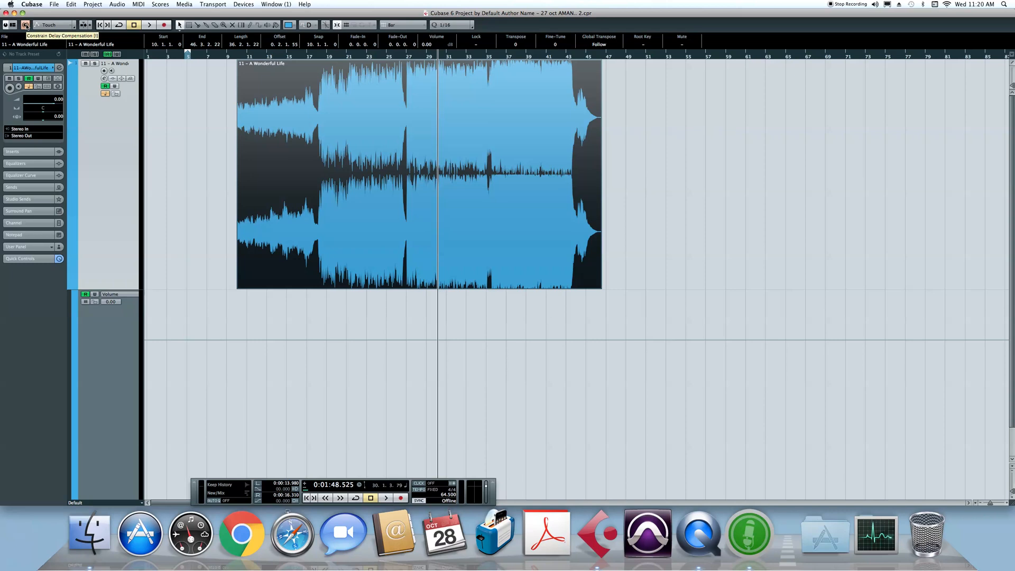
{"action": "left_click", "coordinate": [25, 25]}
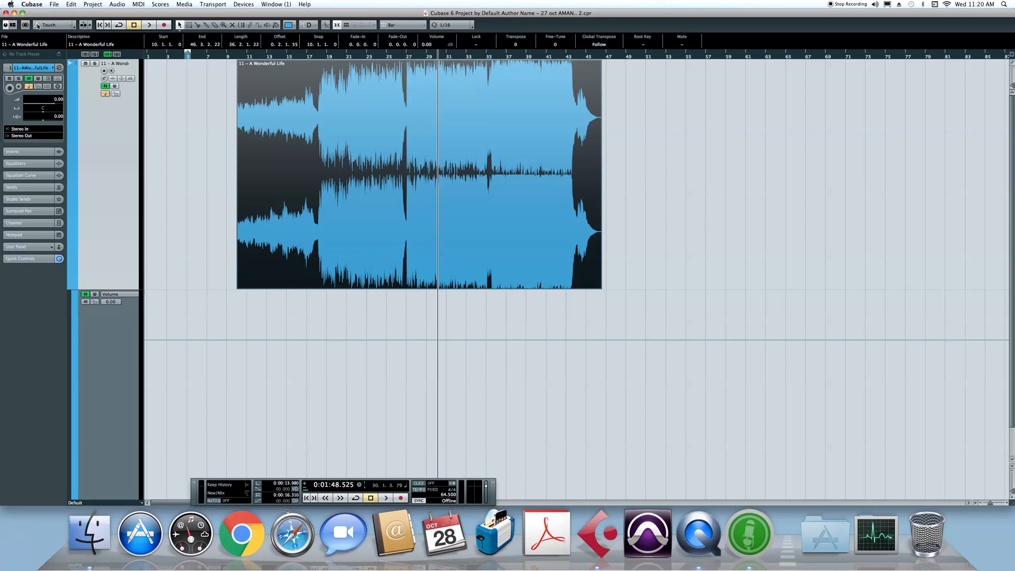
{"action": "left_click", "coordinate": [74, 27]}
{"action": "left_click", "coordinate": [74, 27]}
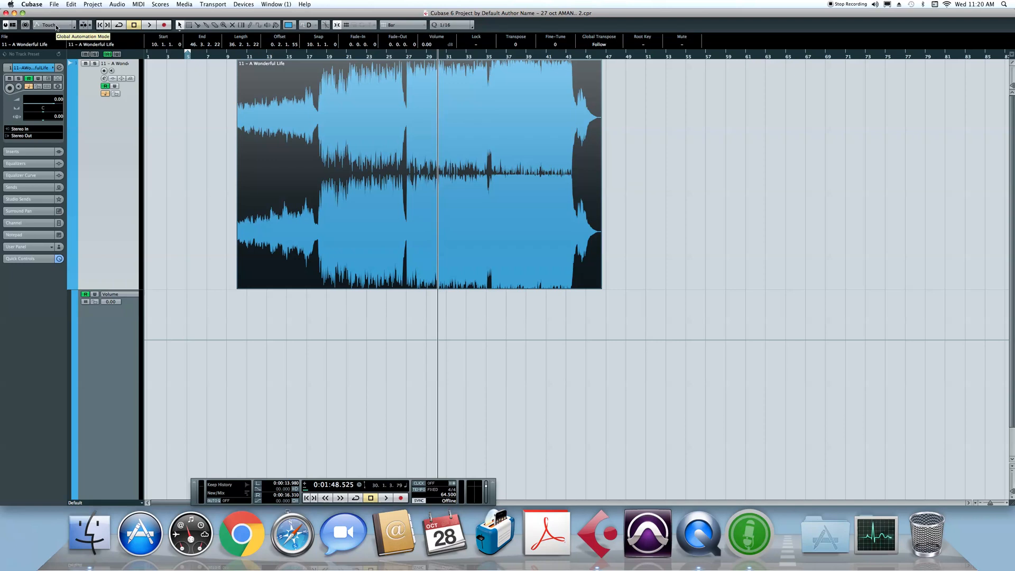
Deselect the clip, zoom in on bars 28 to 31, and briefly play past the visible range.
{"action": "left_click", "coordinate": [318, 336]}
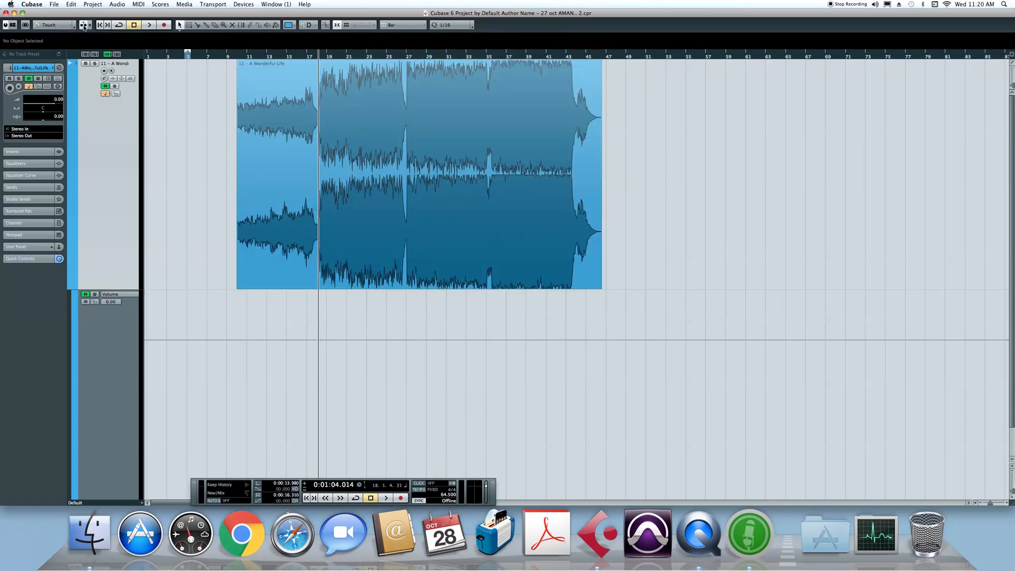
{"action": "left_click_drag", "start_coordinate": [408, 57], "coordinate": [852, 115]}
{"action": "key", "text": "space"}
{"action": "left_click_drag", "start_coordinate": [189, 56], "coordinate": [928, 148]}
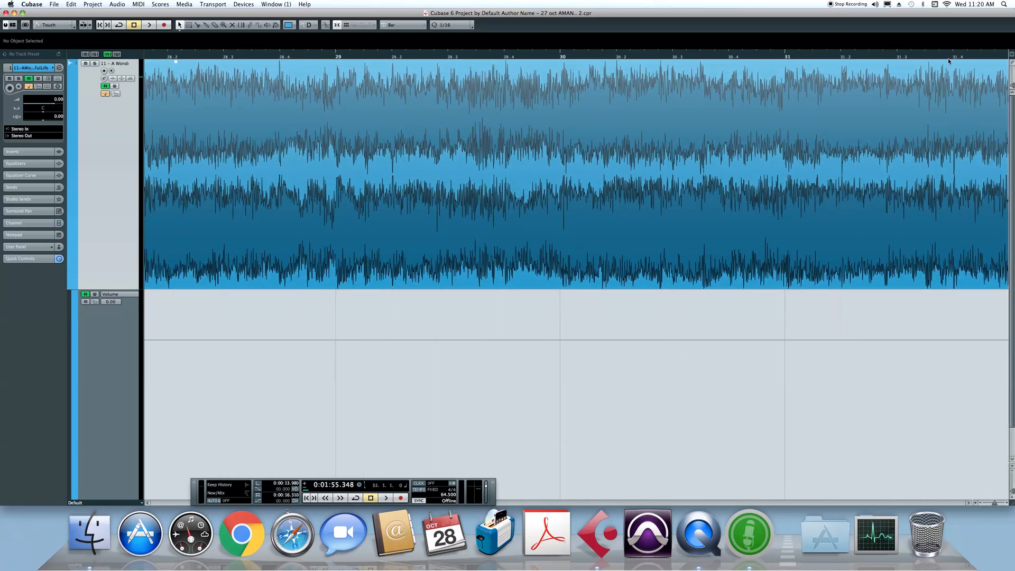
{"action": "key", "text": "space"}
{"action": "key", "text": "space"}
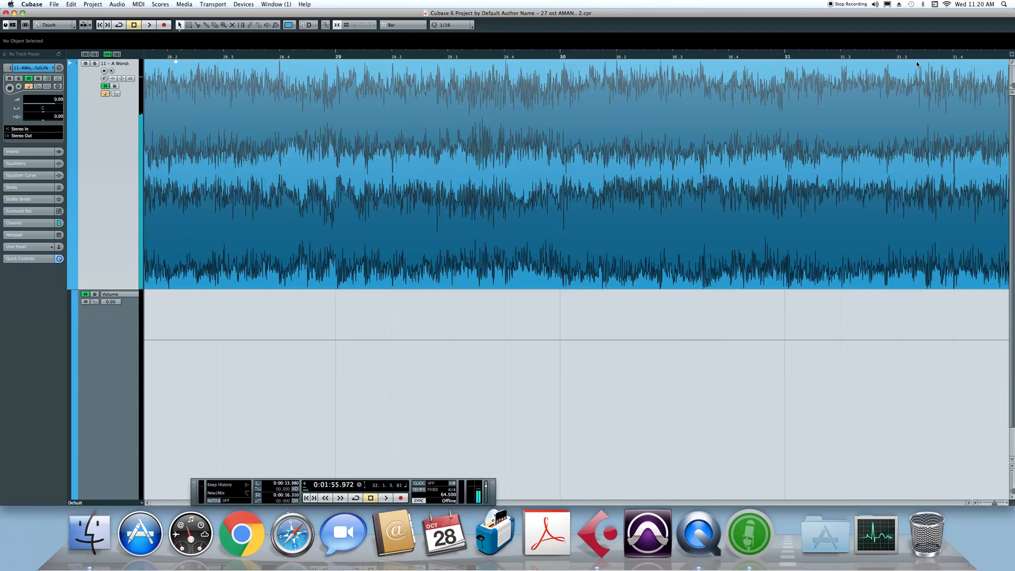
Play the A Wonderful Life clip from about bar 30, lower the track volume to -5.86, and stop playback.
{"action": "left_click", "coordinate": [855, 62]}
{"action": "left_click_drag", "start_coordinate": [855, 55], "coordinate": [560, 56]}
{"action": "key", "text": "space"}
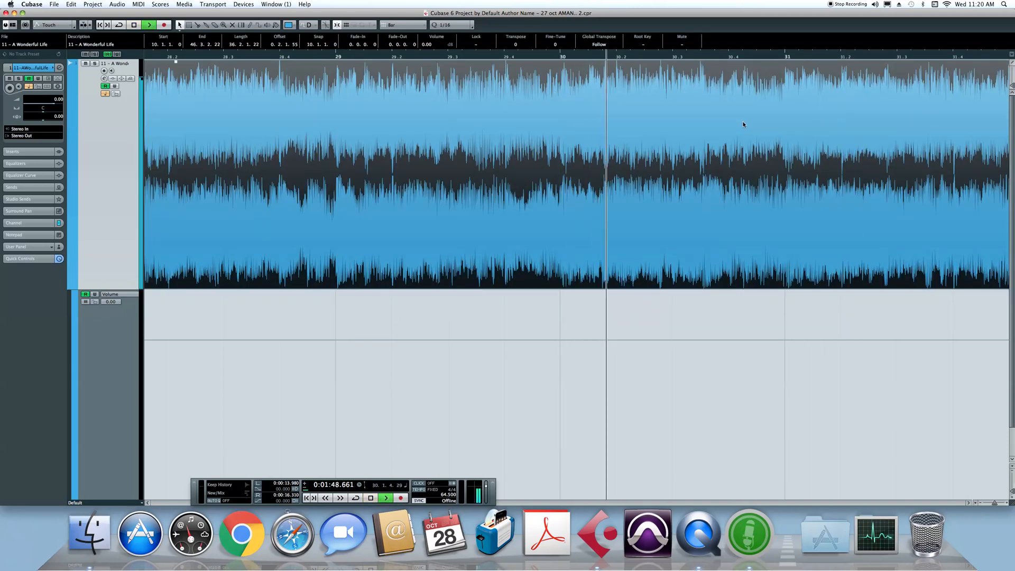
{"action": "left_click_drag", "start_coordinate": [56, 102], "coordinate": [46, 102]}
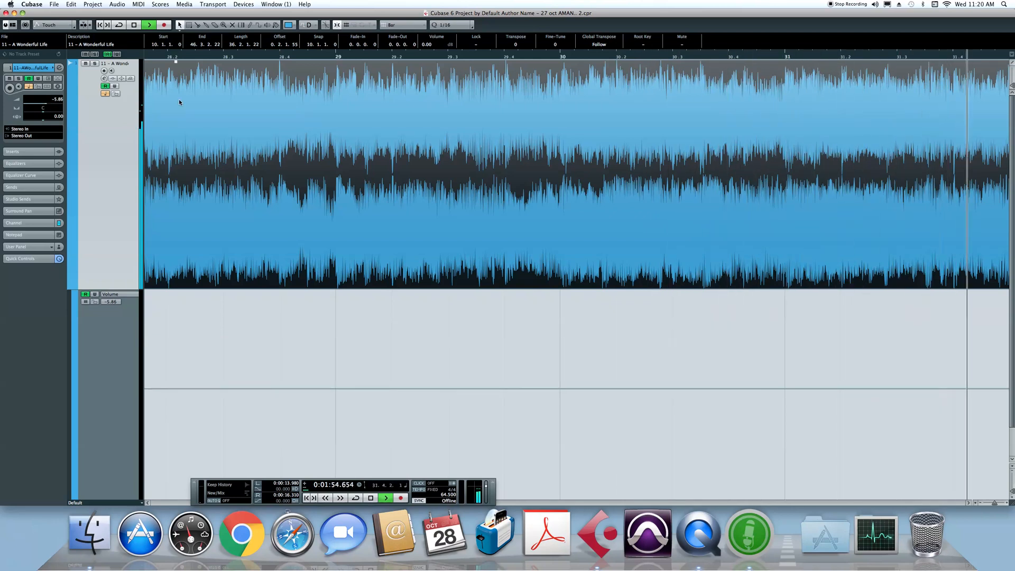
{"action": "key", "text": "space"}
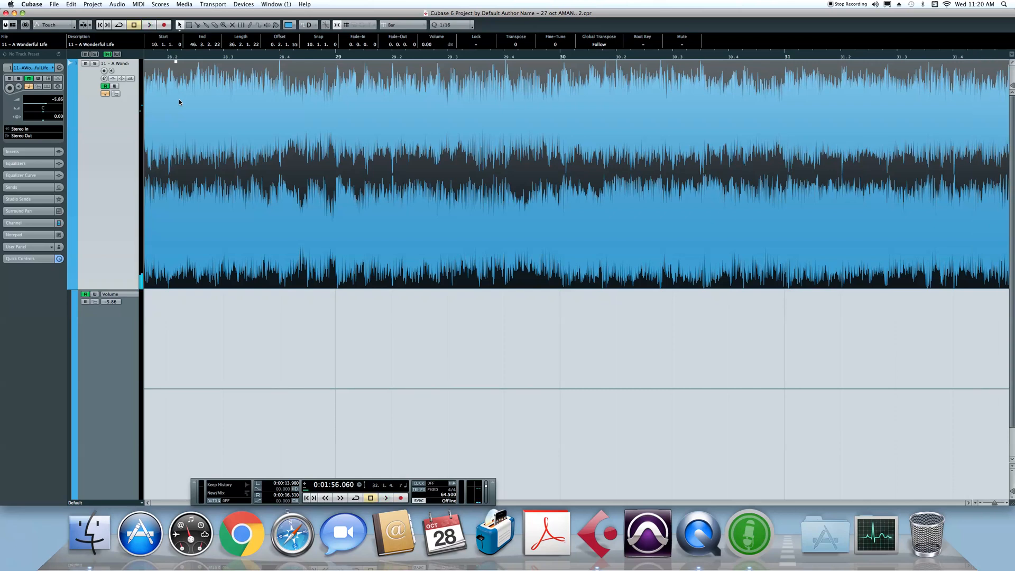
Play from bar 31 to demonstrate the view following the cursor, stop playback, and toggle Auto-Scroll.
{"action": "left_click", "coordinate": [868, 54]}
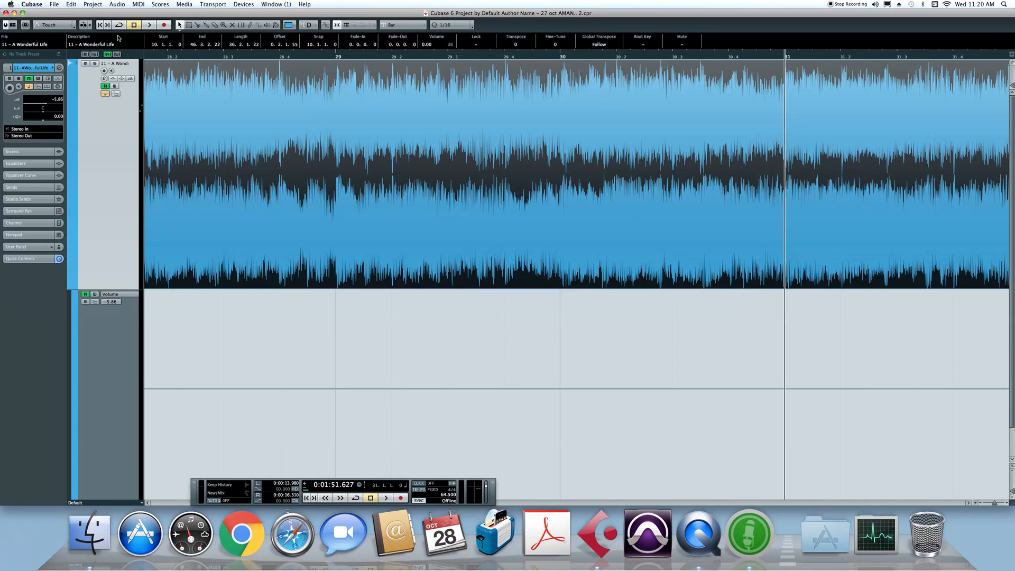
{"action": "left_click", "coordinate": [150, 25]}
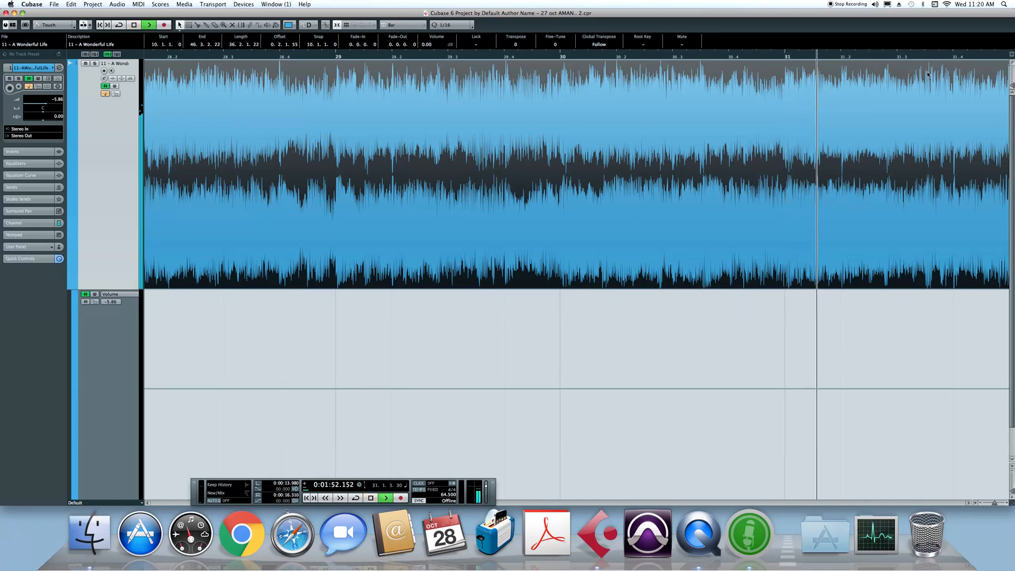
{"action": "key", "text": "space"}
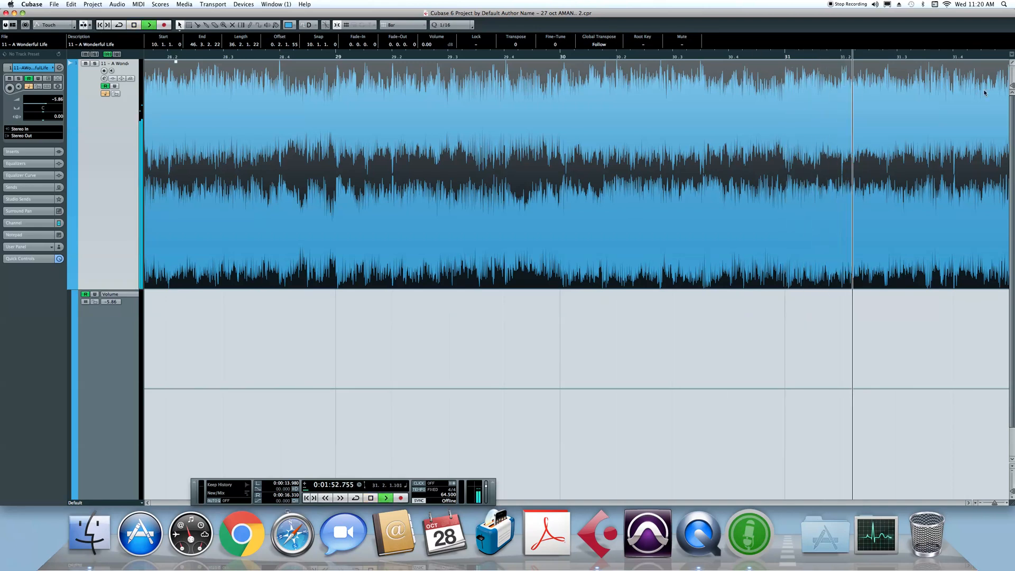
{"action": "key", "text": "space"}
{"action": "key", "text": "space"}
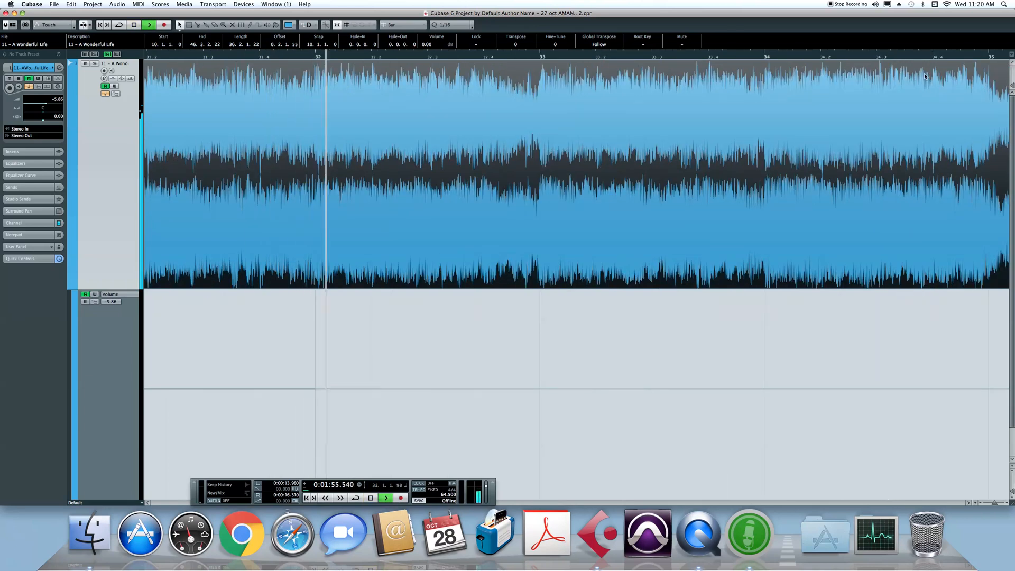
{"action": "key", "text": "space"}
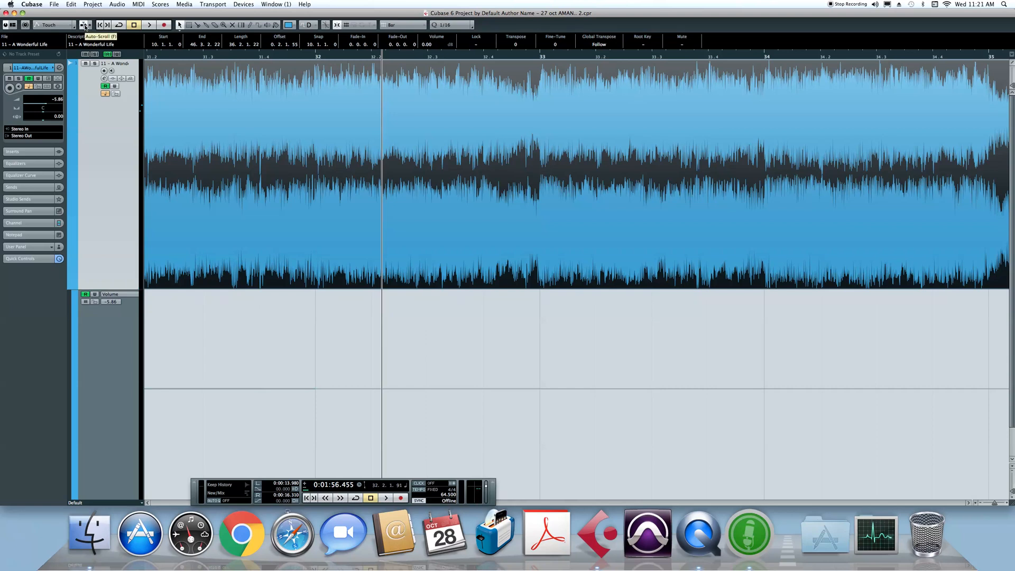
{"action": "left_click", "coordinate": [84, 25]}
Demonstrate the transport controls by jumping to the clip's end, toggling Cycle, and trying play, stop and record.
{"action": "left_click", "coordinate": [107, 25]}
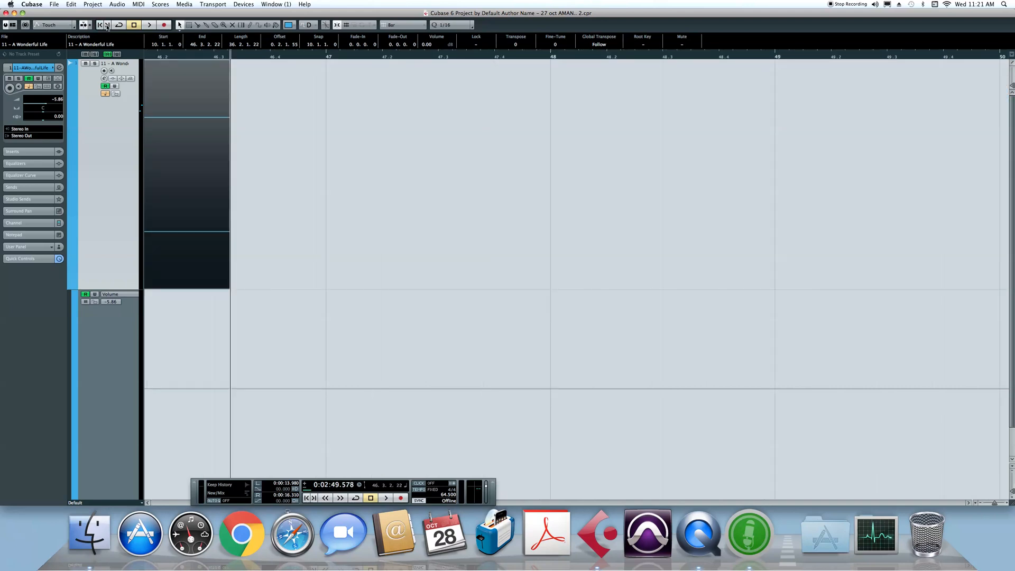
{"action": "left_click", "coordinate": [122, 26]}
{"action": "left_click", "coordinate": [121, 25]}
{"action": "left_click", "coordinate": [135, 26]}
{"action": "left_click", "coordinate": [149, 25]}
{"action": "left_click", "coordinate": [134, 25]}
{"action": "left_click", "coordinate": [163, 27]}
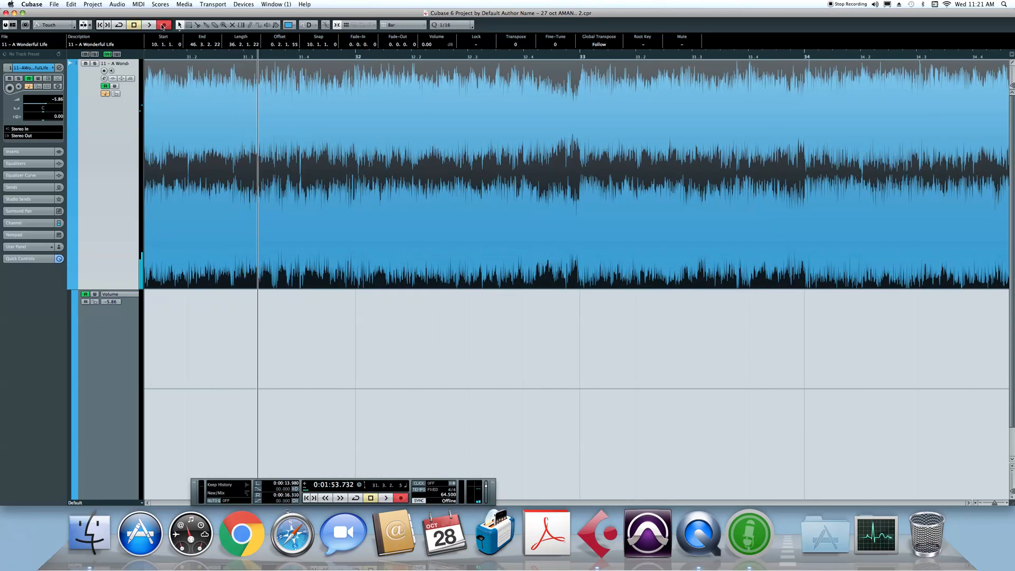
Hide the track's volume automation lane and the floating Transport Panel.
{"action": "left_click", "coordinate": [74, 295]}
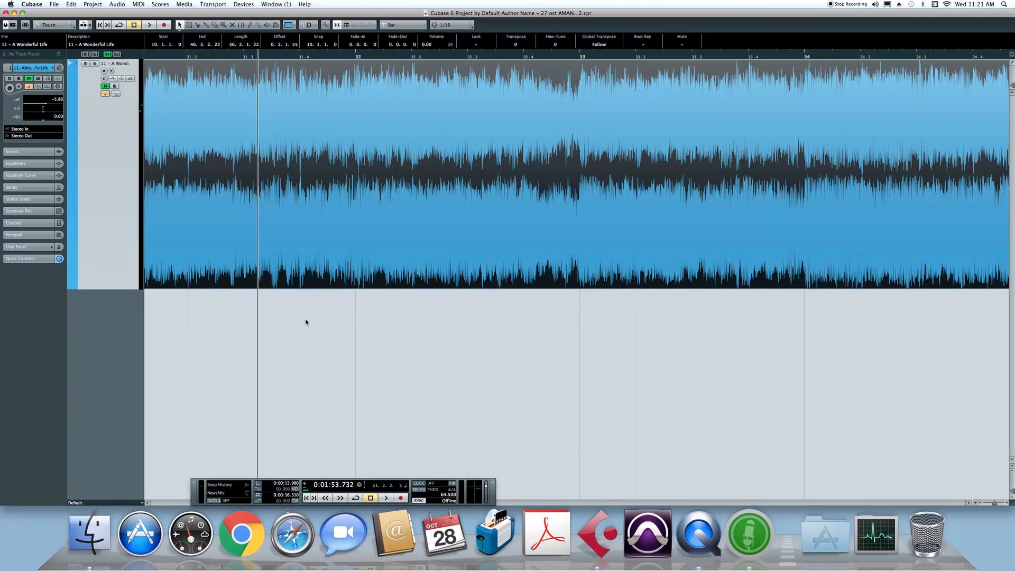
{"action": "left_click_drag", "start_coordinate": [494, 493], "coordinate": [747, 461]}
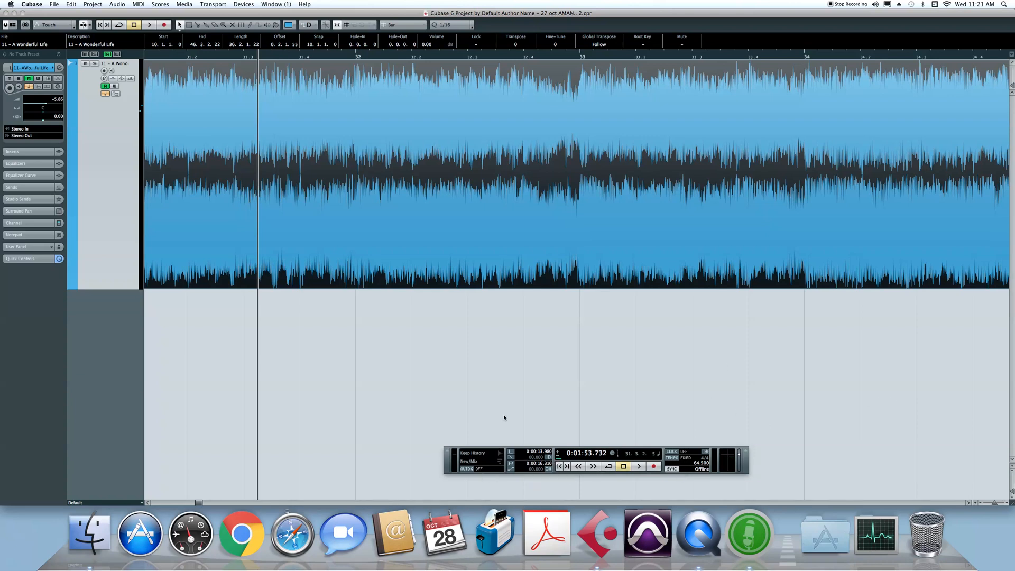
{"action": "key", "text": "F2"}
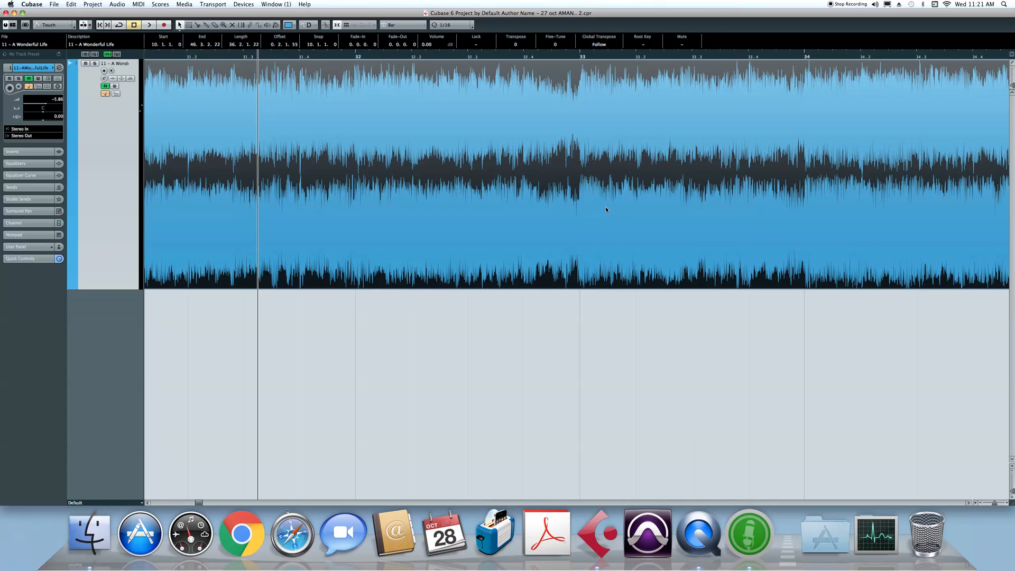
Zoom out horizontally until the whole A Wonderful Life clip fits in view.
{"action": "key", "text": "g"}
{"action": "key", "text": "g"}
{"action": "key", "text": "g"}
{"action": "key", "text": "g"}
{"action": "key", "text": "g"}
{"action": "key", "text": "g"}
{"action": "key", "text": "g"}
{"action": "key", "text": "g"}
{"action": "key", "text": "g"}
{"action": "key", "text": "g"}
{"action": "key", "text": "g"}
{"action": "key", "text": "g"}
{"action": "key", "text": "g"}
{"action": "key", "text": "g"}
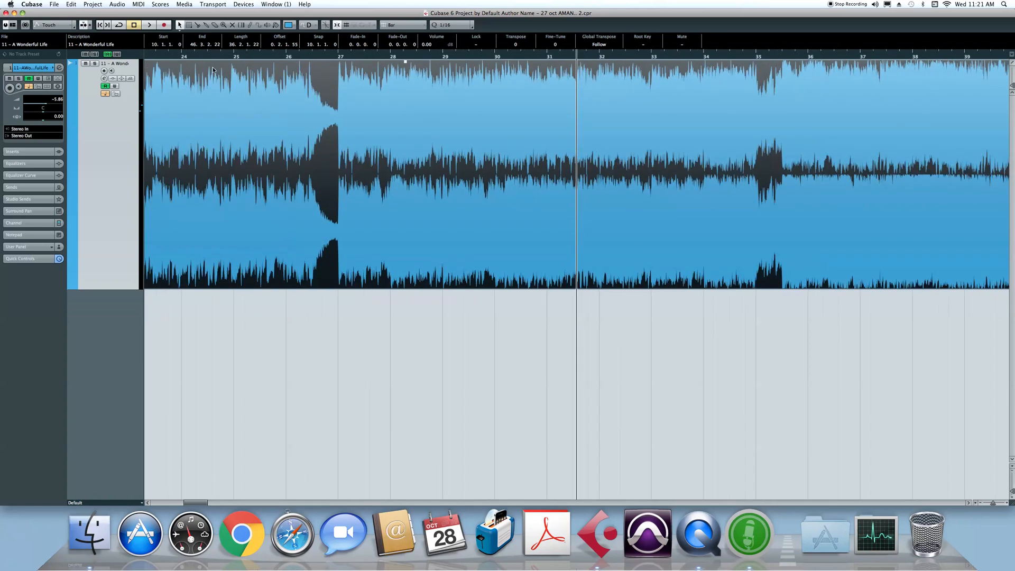
{"action": "key", "text": "g"}
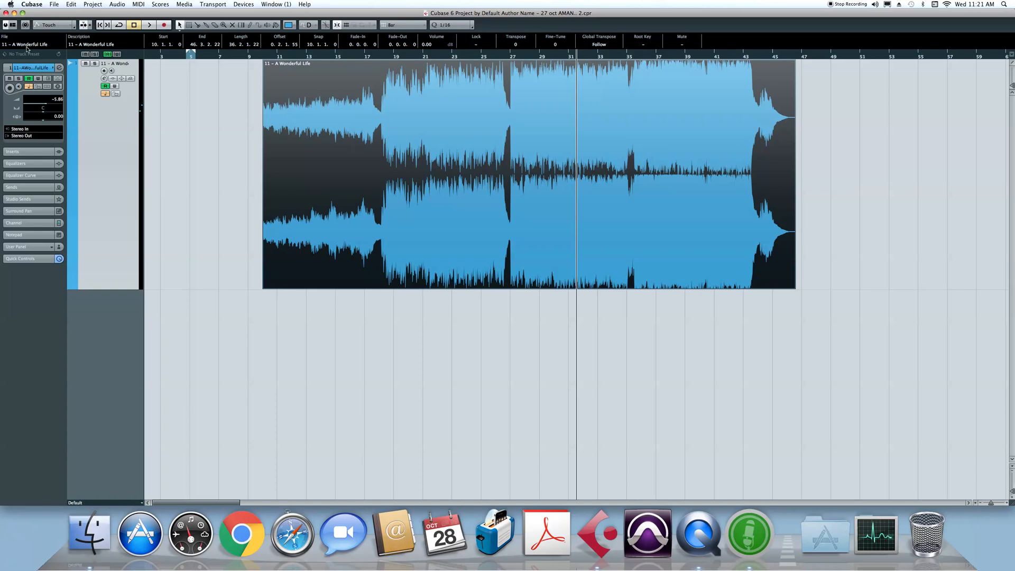
Place the cursor at the clip's start at bar 10 and zoom in horizontally there.
{"action": "left_click", "coordinate": [264, 57]}
{"action": "key", "text": "h"}
{"action": "key", "text": "h"}
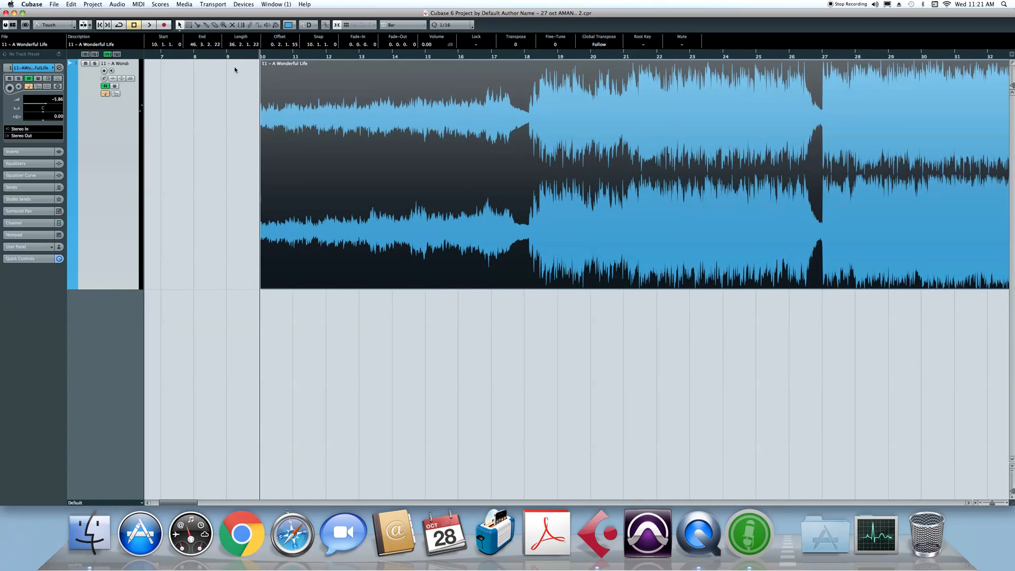
Move the cursor along the A Wonderful Life clip and practise zooming the timeline horizontally around it.
{"action": "left_click", "coordinate": [352, 53]}
{"action": "key", "text": "g"}
{"action": "key", "text": "g"}
{"action": "key", "text": "g"}
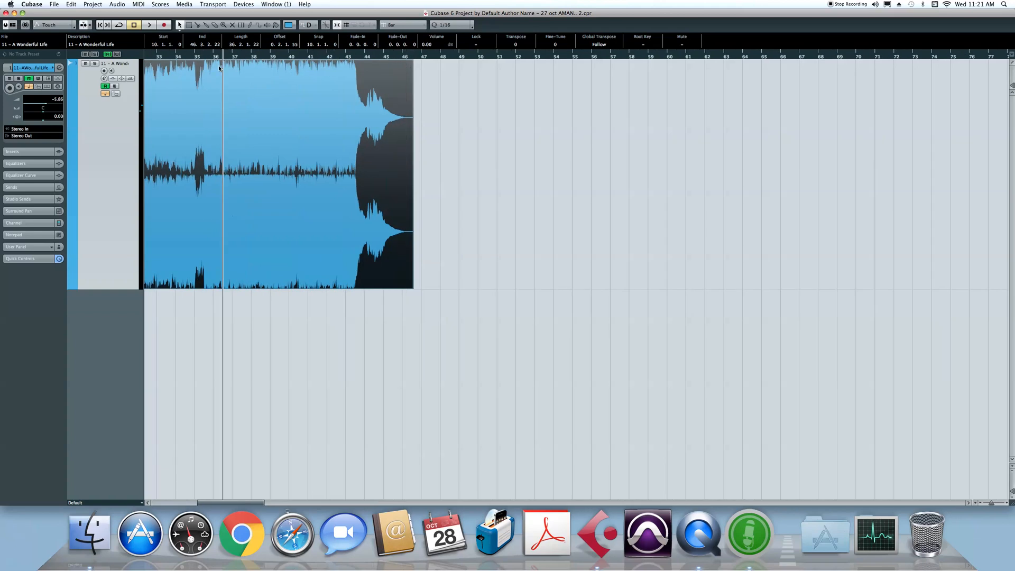
{"action": "key", "text": "h"}
{"action": "key", "text": "h"}
{"action": "scroll", "coordinate": [133, 88], "scroll_direction": "left", "scroll_amount": 5}
{"action": "left_click", "coordinate": [147, 54]}
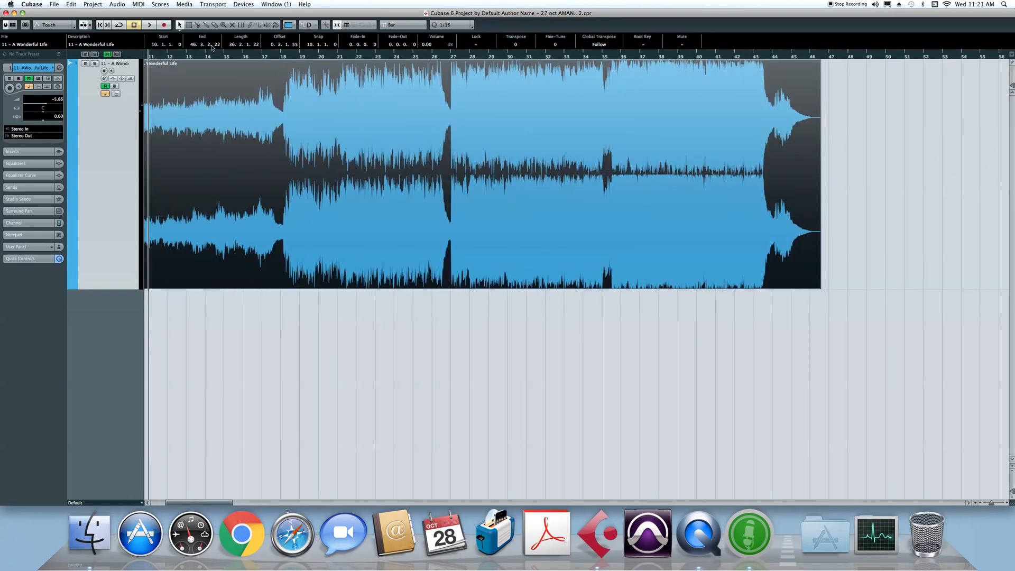
Zoom in around the clip's start from the ruler and zoom back out until the whole clip fits in view.
{"action": "left_click_drag", "start_coordinate": [225, 55], "coordinate": [323, 60]}
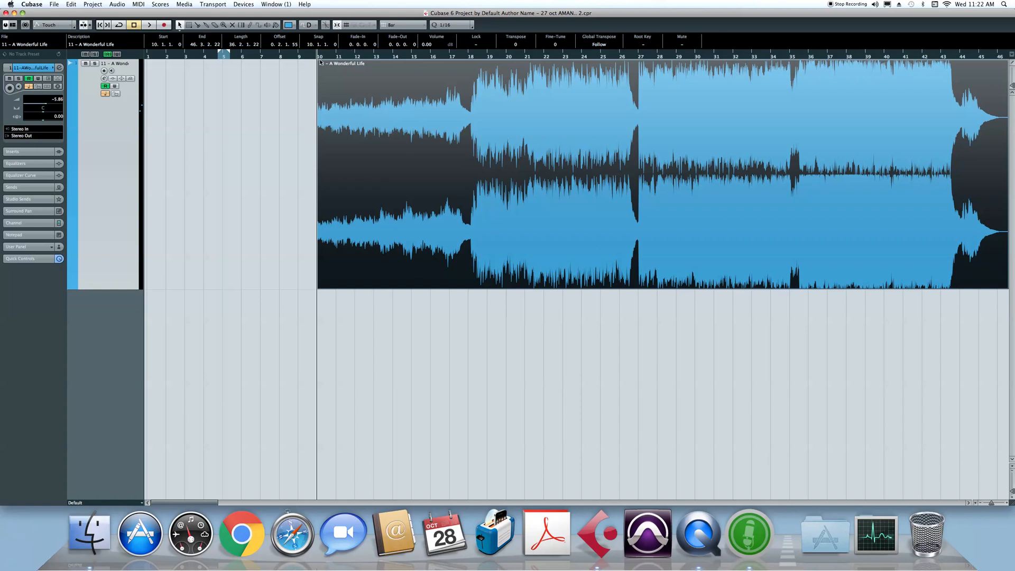
{"action": "left_click_drag", "start_coordinate": [313, 57], "coordinate": [304, 72]}
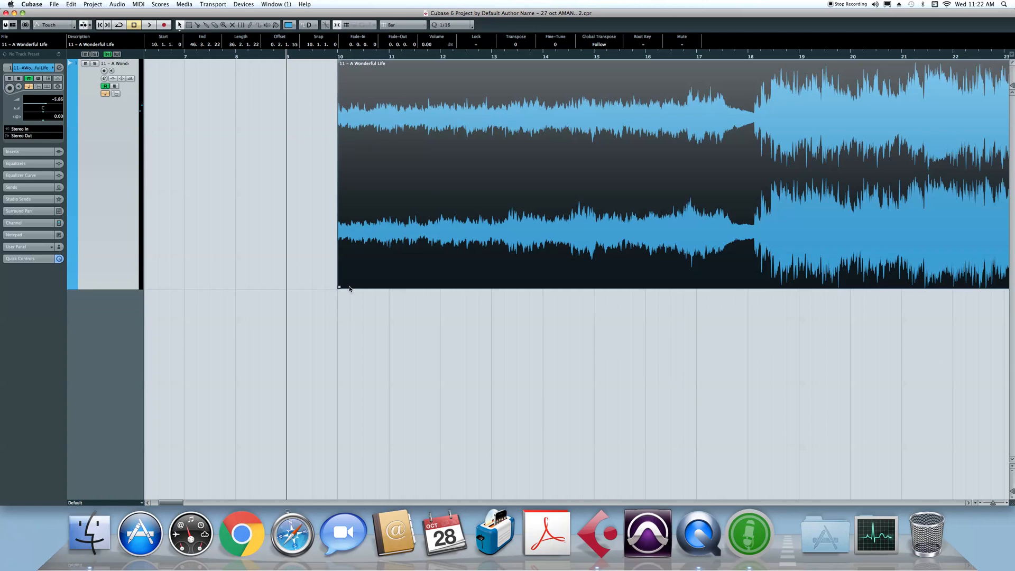
{"action": "key", "text": "g"}
{"action": "key", "text": "g"}
{"action": "key", "text": "g"}
{"action": "key", "text": "g"}
{"action": "key", "text": "g"}
{"action": "key", "text": "g"}
{"action": "key", "text": "g"}
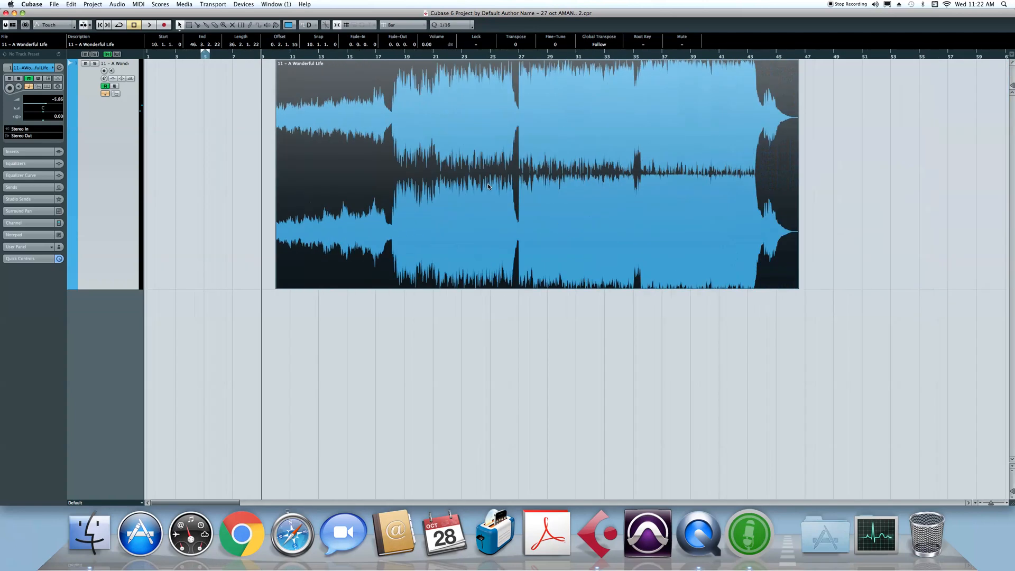
Split the A Wonderful Life clip at bar 18 and delete the part after the cut.
{"action": "left_click_drag", "start_coordinate": [309, 57], "coordinate": [308, 68]}
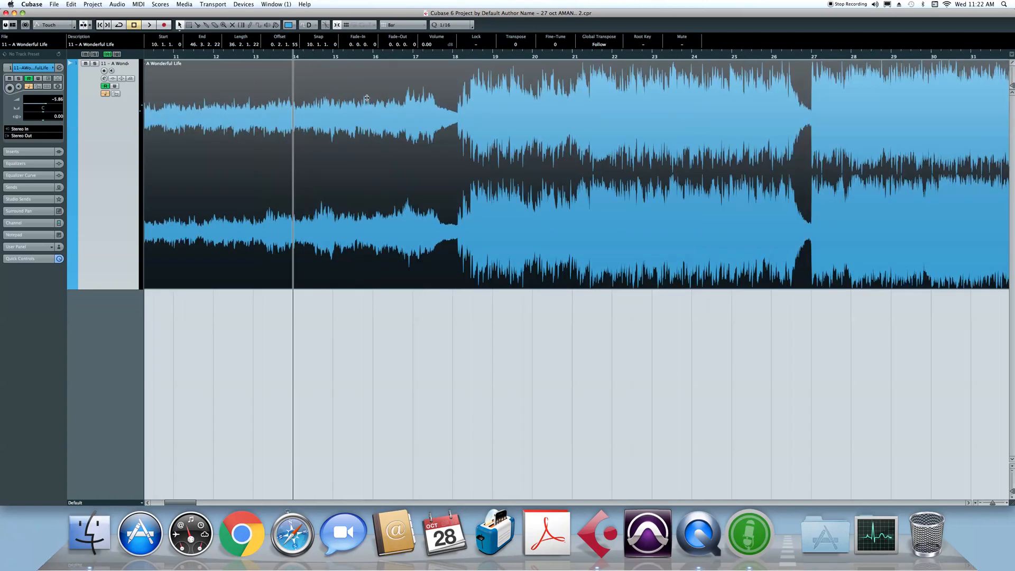
{"action": "left_click", "coordinate": [449, 111], "text": "alt"}
{"action": "key", "text": "Delete"}
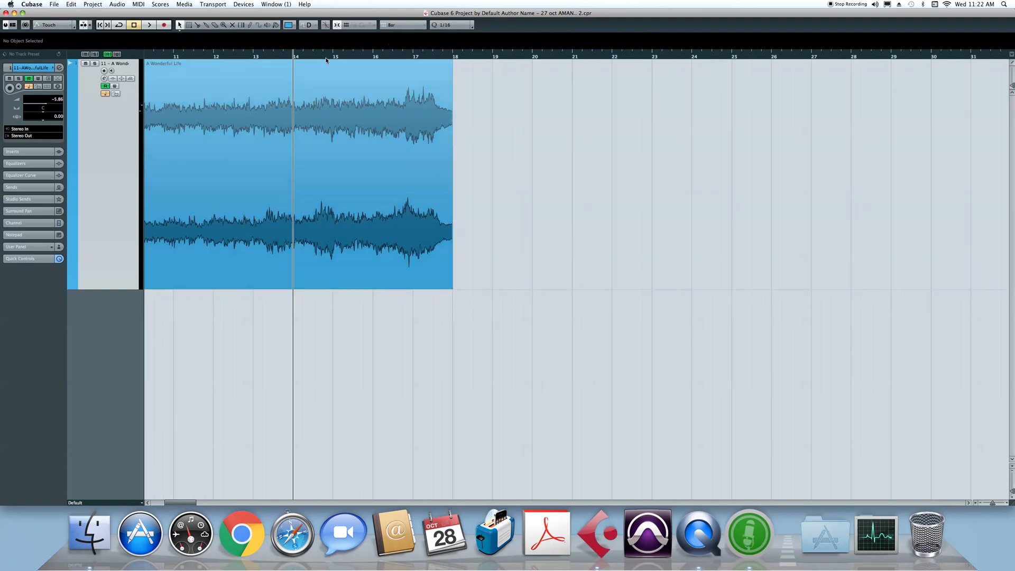
{"action": "scroll", "coordinate": [139, 70], "scroll_direction": "left", "scroll_amount": 5}
{"action": "left_click_drag", "start_coordinate": [139, 70], "coordinate": [265, 126]}
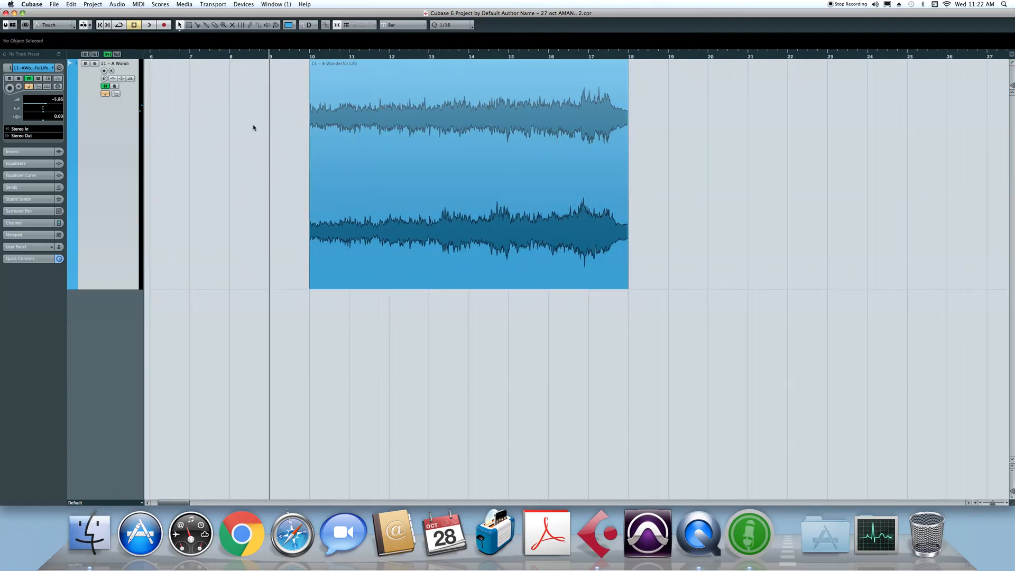
Select the shortened clip and add a fade-out of about two bars at its end.
{"action": "left_click", "coordinate": [180, 27]}
{"action": "left_click_drag", "start_coordinate": [313, 288], "coordinate": [295, 290]}
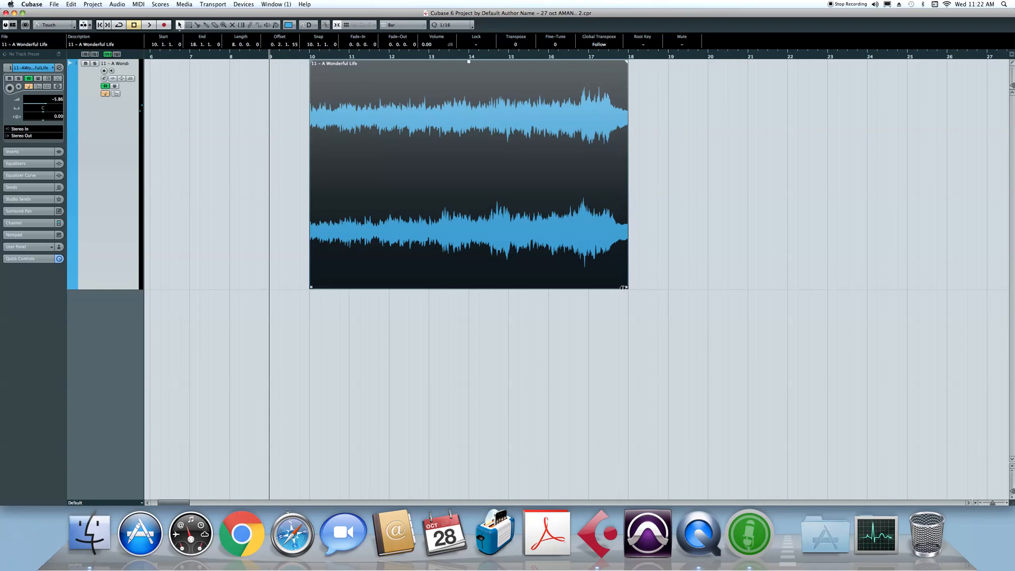
{"action": "left_click_drag", "start_coordinate": [626, 288], "coordinate": [640, 270]}
{"action": "left_click_drag", "start_coordinate": [627, 60], "coordinate": [541, 76]}
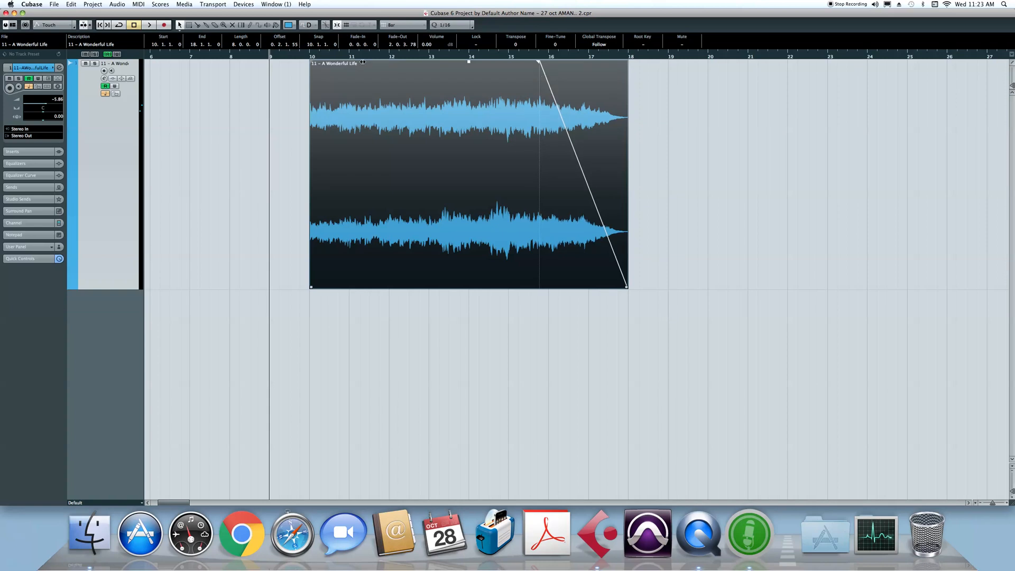
Play the opening of the clip from bar 10 and return the cursor to bar 9.
{"action": "left_click_drag", "start_coordinate": [311, 63], "coordinate": [333, 127]}
{"action": "key", "text": "space"}
{"action": "left_click", "coordinate": [303, 56]}
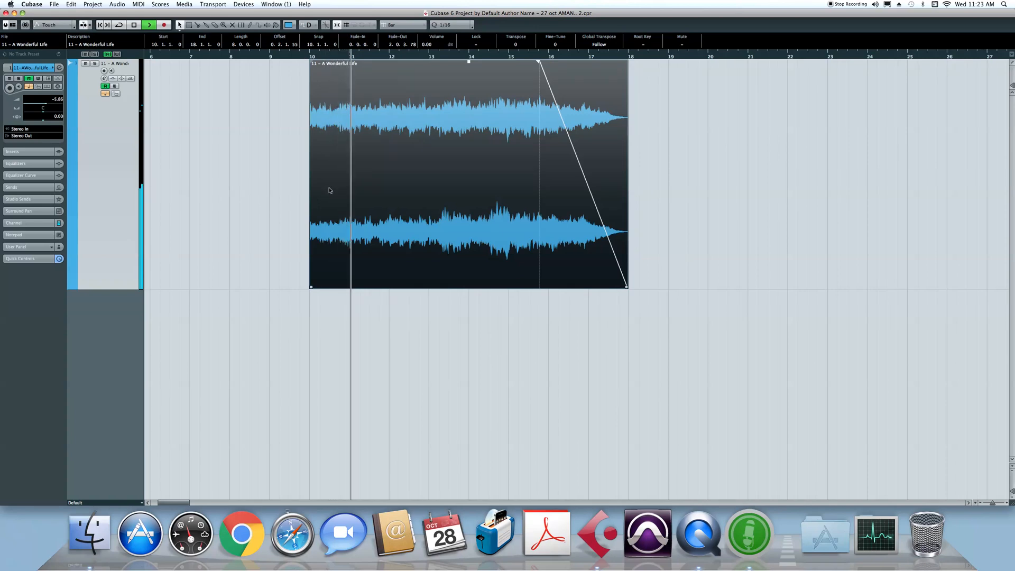
{"action": "key", "text": "space"}
{"action": "left_click", "coordinate": [251, 56]}
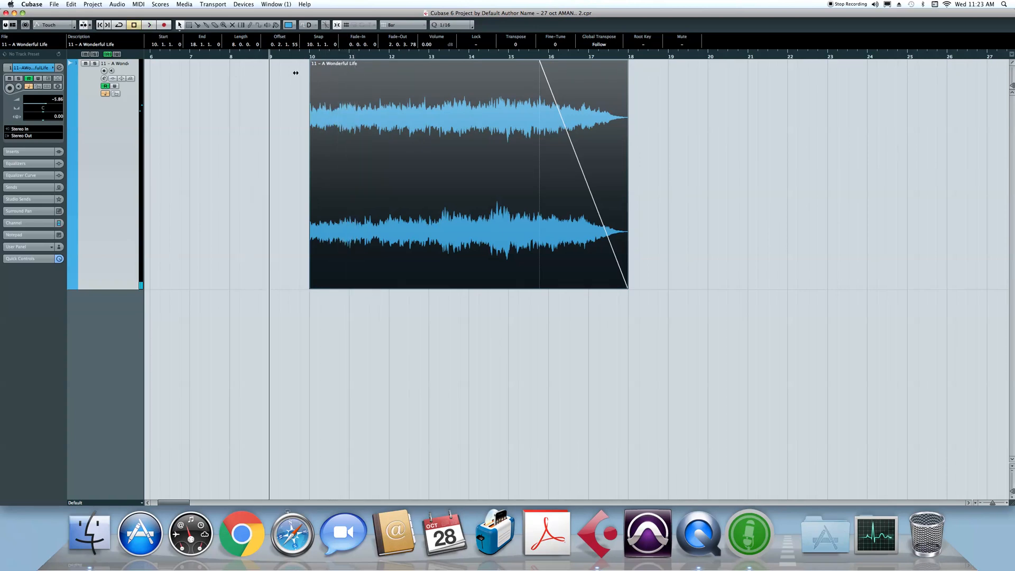
Add a fade-in of about two and a quarter bars to the clip and play it from bar 10.
{"action": "left_click_drag", "start_coordinate": [313, 63], "coordinate": [397, 68]}
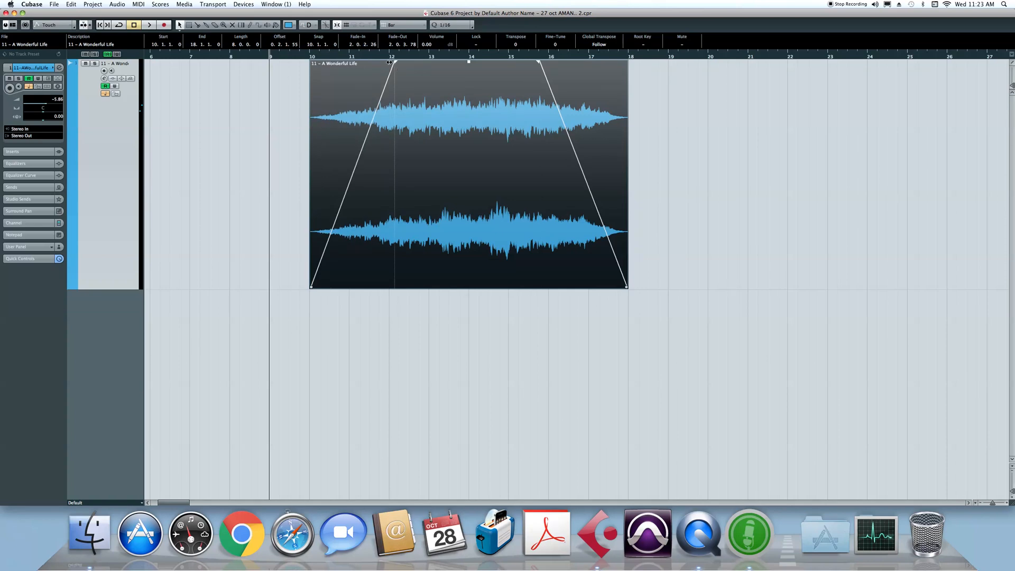
{"action": "left_click_drag", "start_coordinate": [397, 64], "coordinate": [402, 64]}
{"action": "key", "text": "space"}
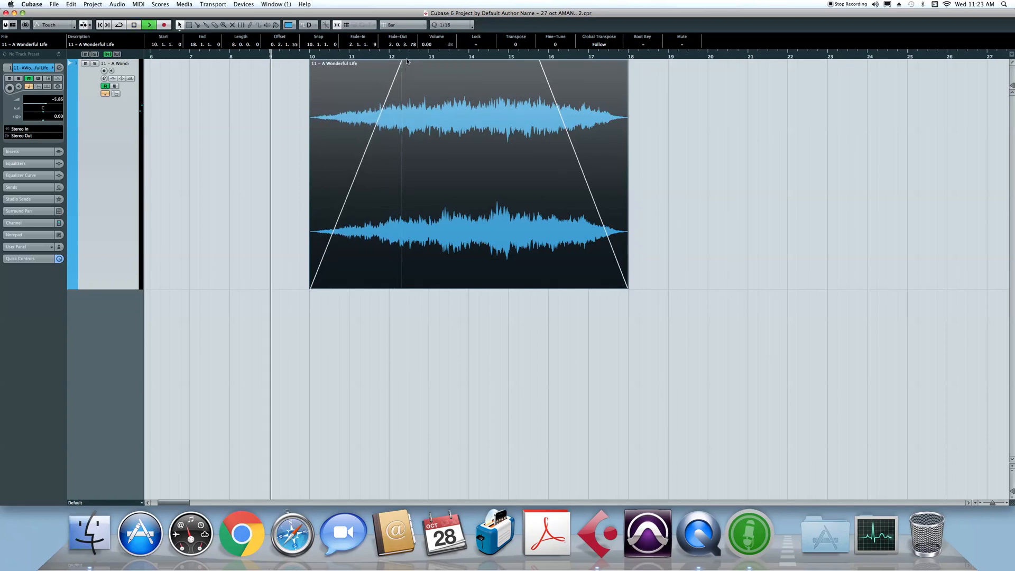
{"action": "left_click", "coordinate": [310, 56]}
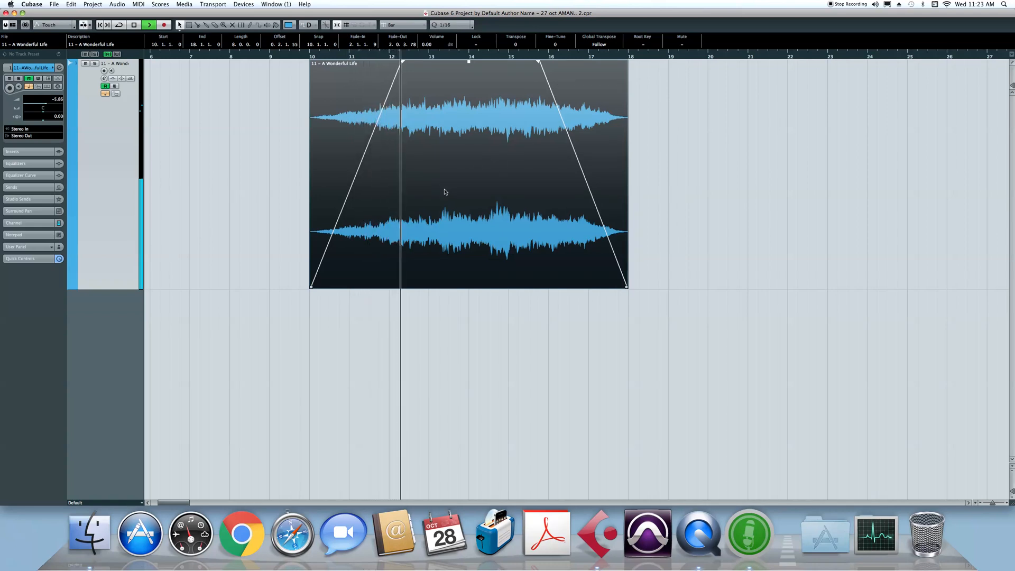
{"action": "key", "text": "space"}
Remove the clip's fade-out and play its ending from bar 17.
{"action": "left_click", "coordinate": [525, 57]}
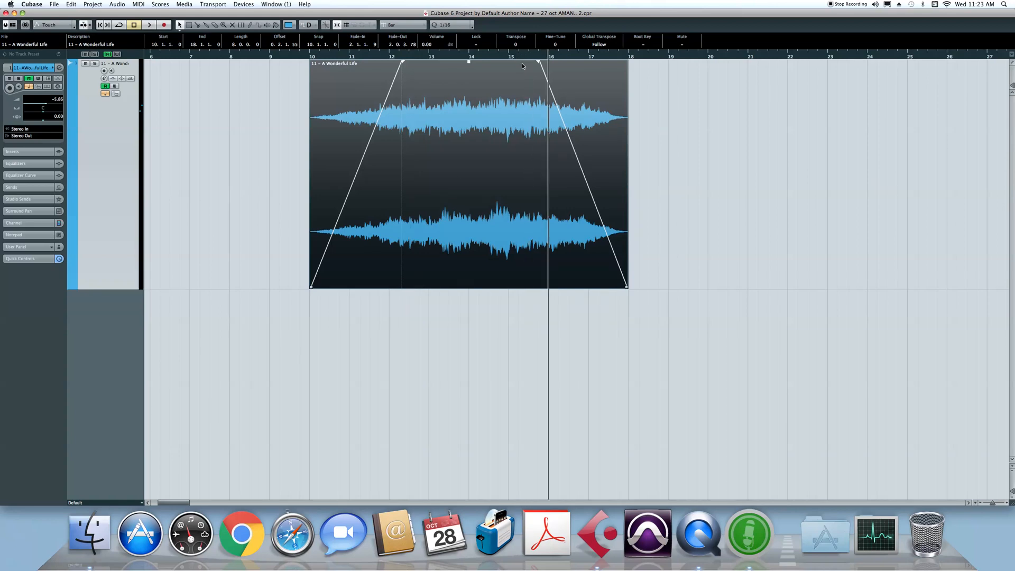
{"action": "left_click_drag", "start_coordinate": [538, 63], "coordinate": [652, 62]}
{"action": "left_click", "coordinate": [595, 56]}
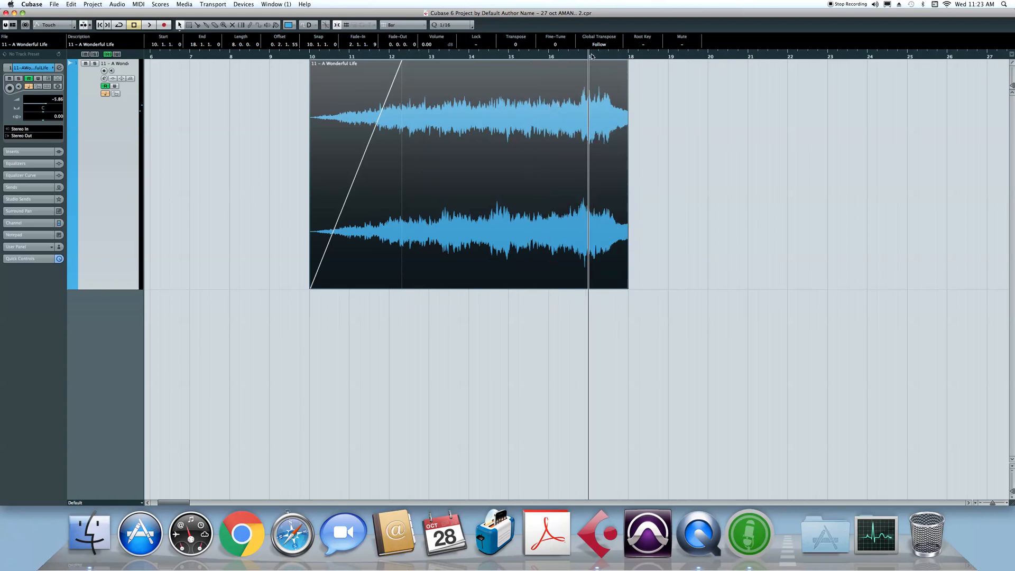
{"action": "key", "text": "space"}
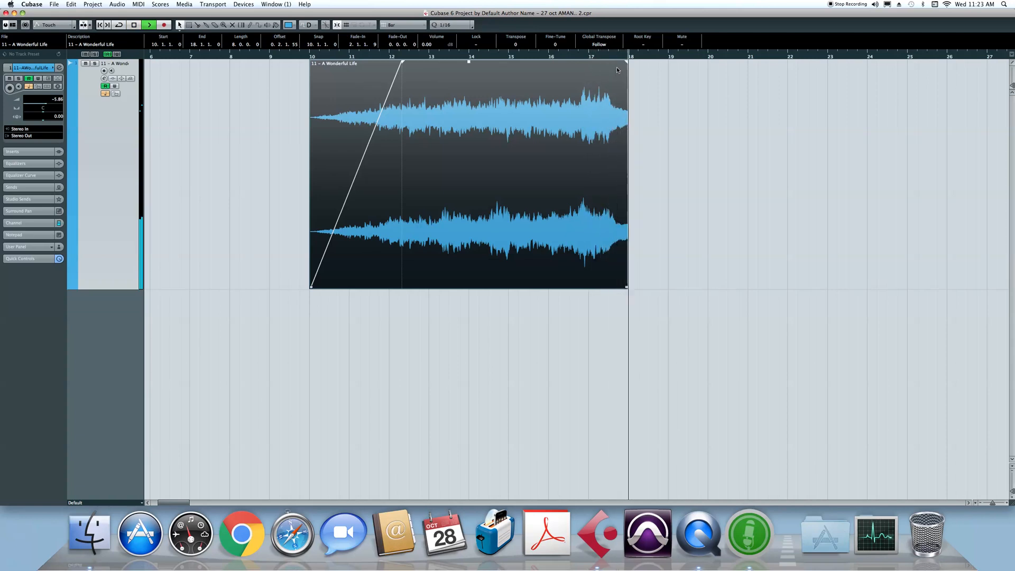
{"action": "key", "text": "space"}
Try a fade-out of about three and a half bars while playing from bar 14, and remove it again.
{"action": "left_click", "coordinate": [485, 55]}
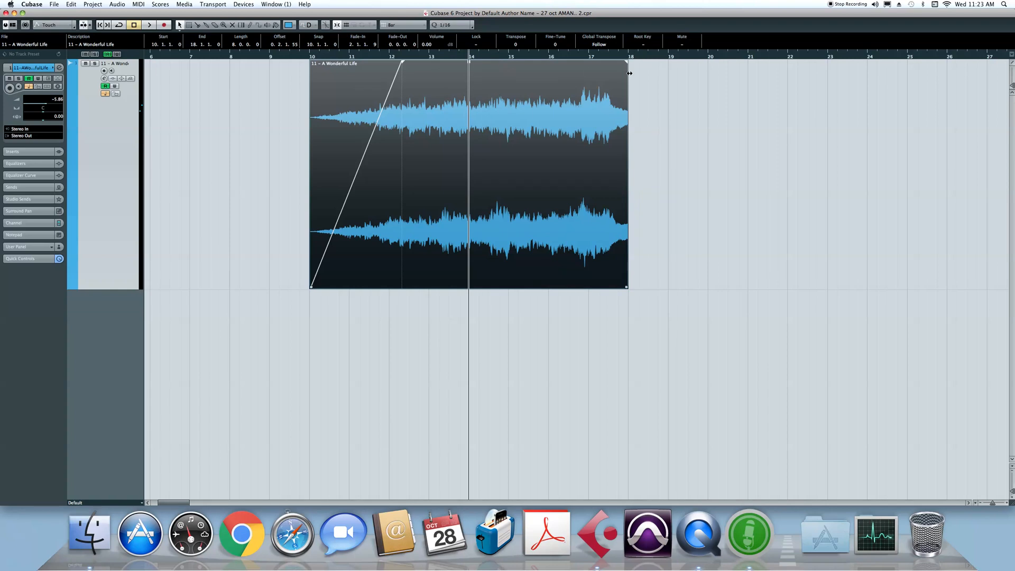
{"action": "left_click_drag", "start_coordinate": [627, 61], "coordinate": [485, 62]}
{"action": "key", "text": "space"}
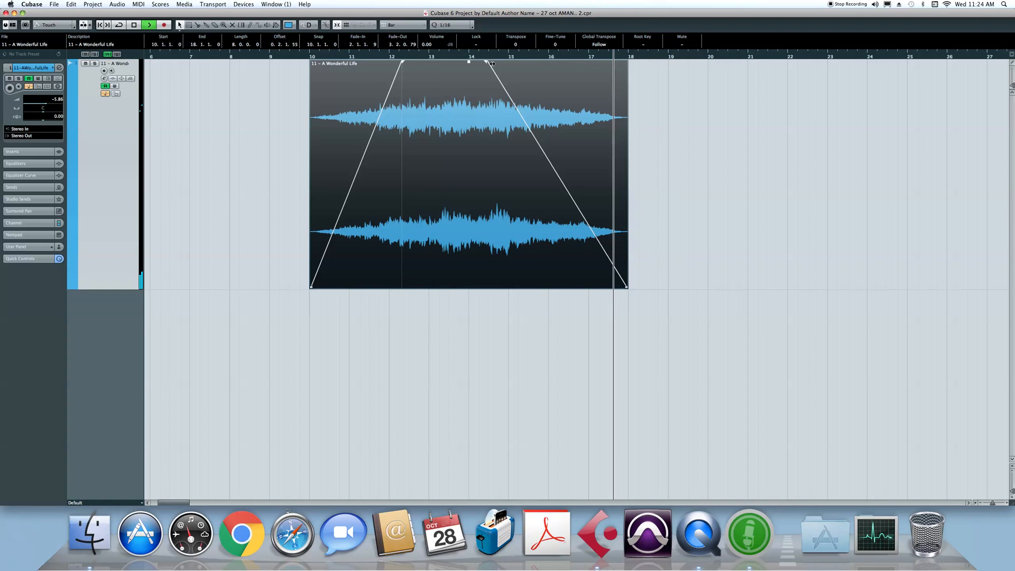
{"action": "left_click_drag", "start_coordinate": [486, 62], "coordinate": [800, 77]}
{"action": "key", "text": "space"}
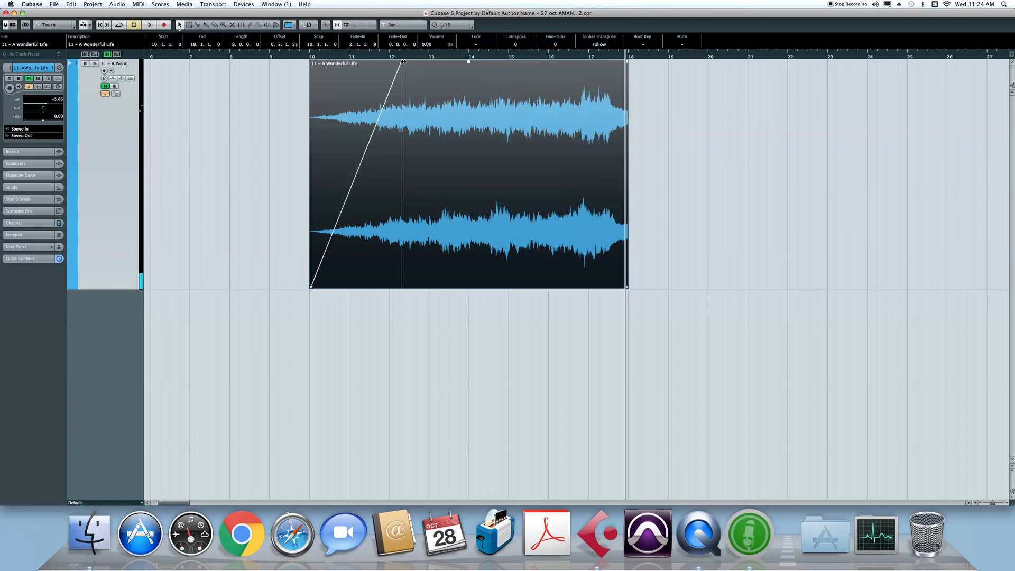
Try different fade-in lengths on the clip and reset both its fade-in and fade-out to zero.
{"action": "left_click_drag", "start_coordinate": [402, 62], "coordinate": [216, 91]}
{"action": "left_click_drag", "start_coordinate": [312, 62], "coordinate": [557, 81]}
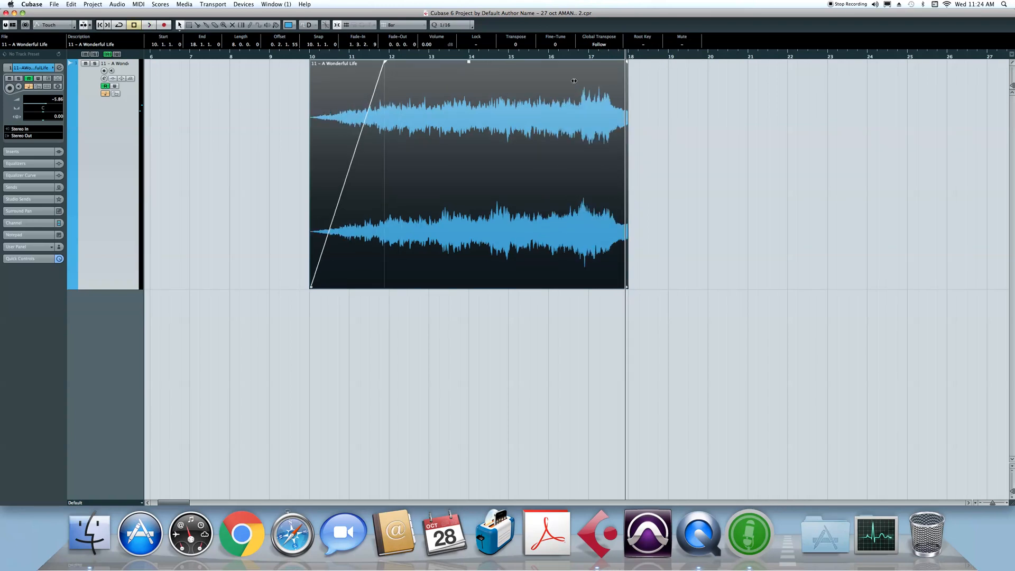
{"action": "mouse_move", "coordinate": [626, 63]}
{"action": "left_mouse_down"}
{"action": "mouse_move", "coordinate": [559, 79]}
{"action": "mouse_move", "coordinate": [773, 50]}
{"action": "left_mouse_up"}
{"action": "left_click_drag", "start_coordinate": [386, 63], "coordinate": [226, 64]}
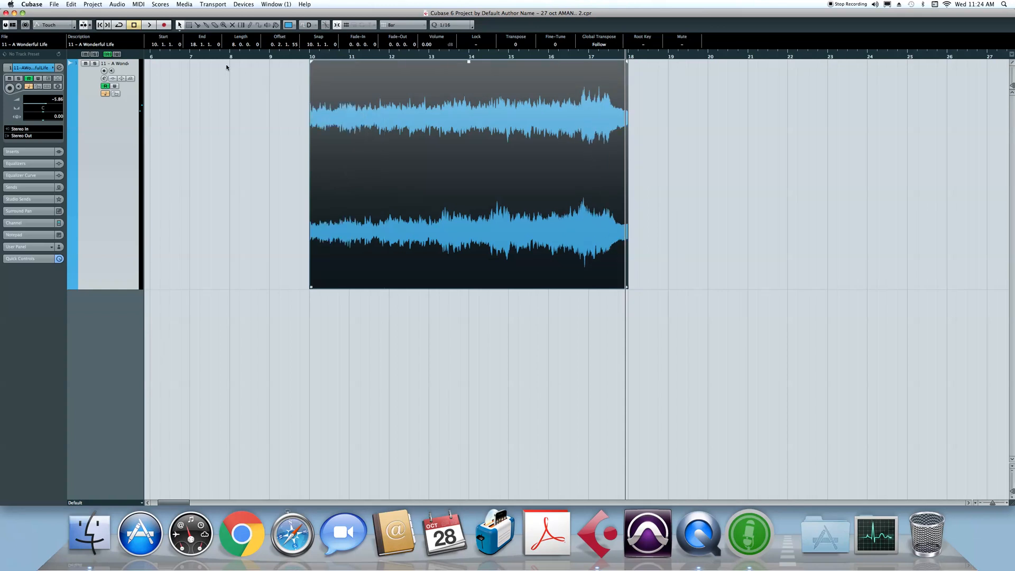
{"action": "left_click_drag", "start_coordinate": [312, 62], "coordinate": [433, 62]}
{"action": "mouse_move", "coordinate": [626, 62]}
{"action": "left_mouse_down"}
{"action": "mouse_move", "coordinate": [571, 70]}
{"action": "mouse_move", "coordinate": [651, 56]}
{"action": "left_mouse_up"}
{"action": "left_click_drag", "start_coordinate": [434, 63], "coordinate": [274, 62]}
Show the Transport Panel and play briefly from the beginning of the project.
{"action": "left_click", "coordinate": [310, 53]}
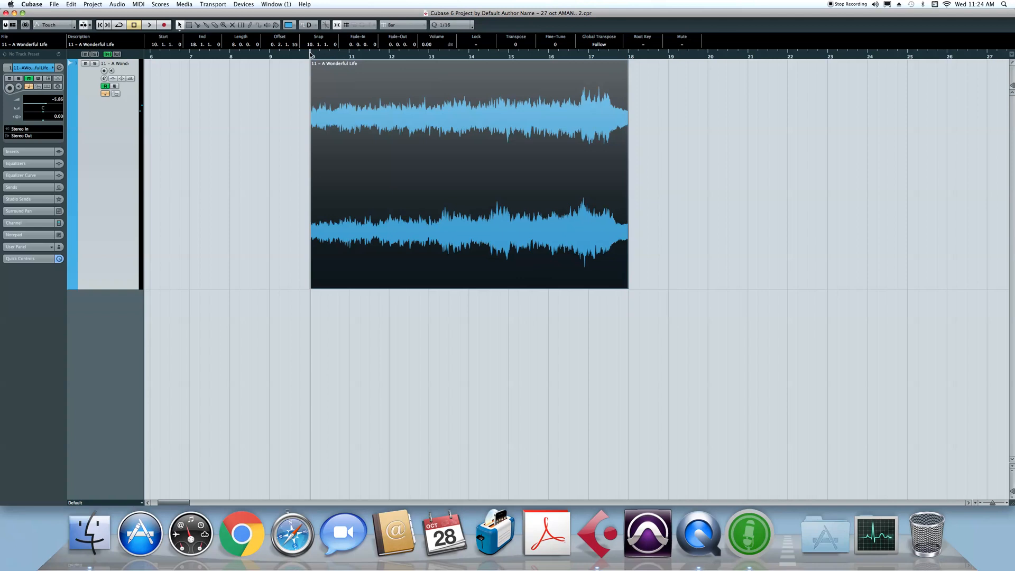
{"action": "key", "text": "F2"}
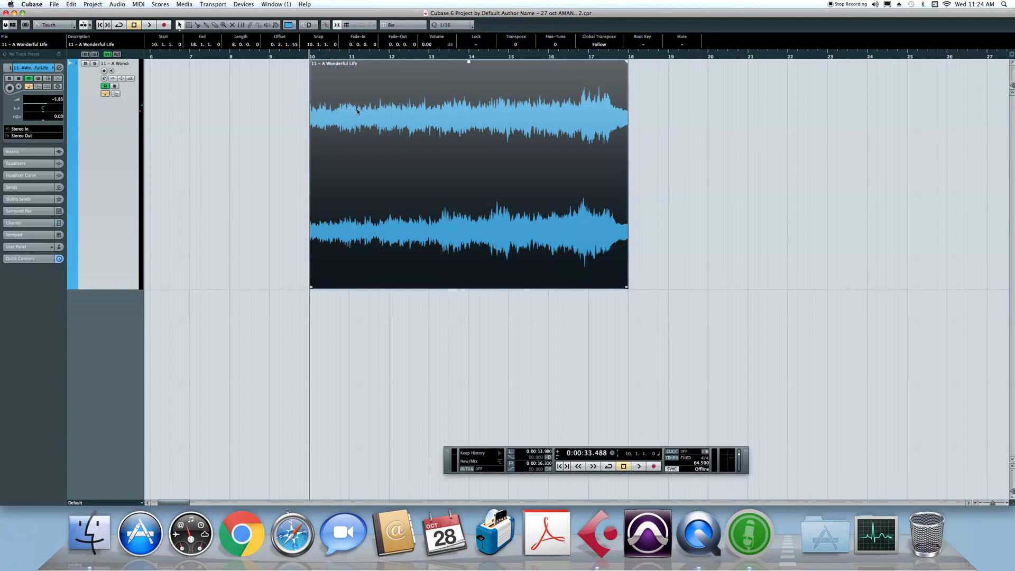
{"action": "key", "text": "Home"}
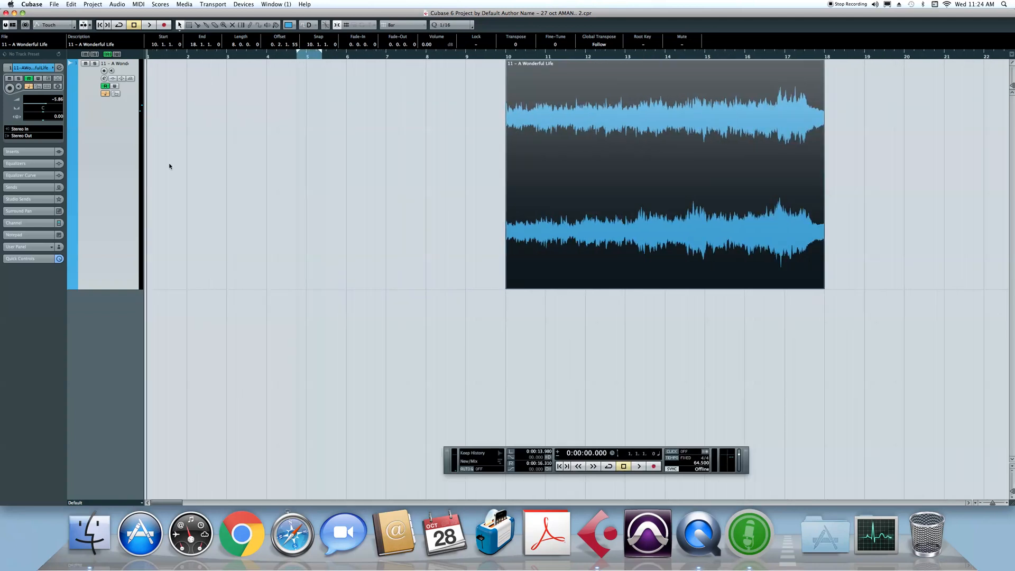
{"action": "key", "text": "space"}
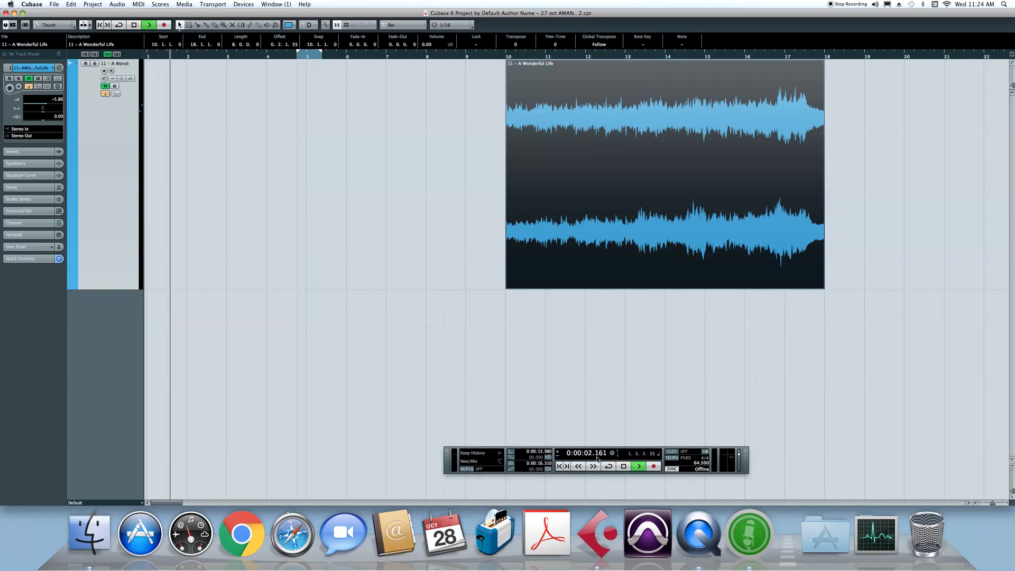
{"action": "key", "text": "space"}
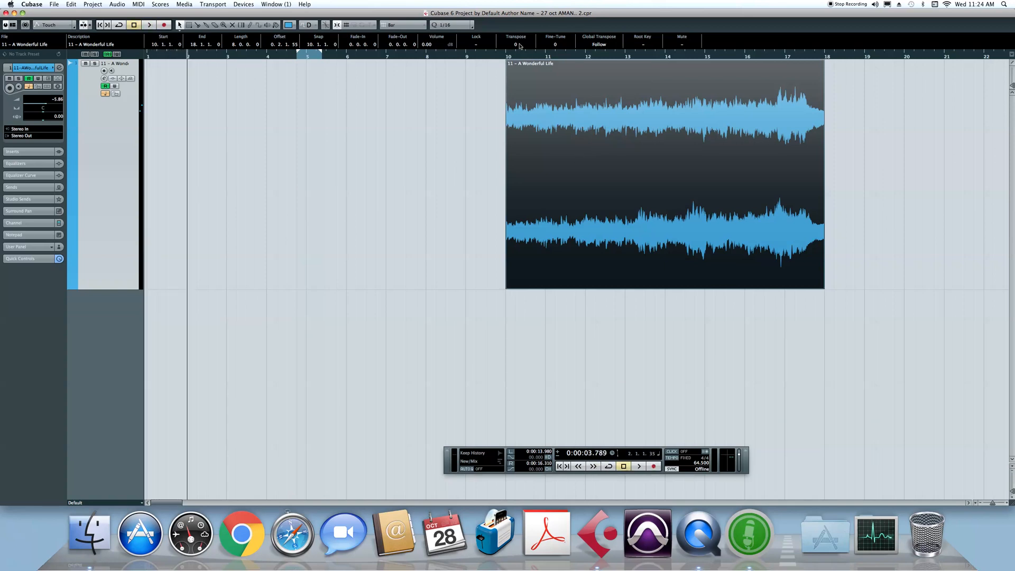
Place the cursor at the clip's start and end, bars 10 and 18, and play briefly from its start.
{"action": "left_click", "coordinate": [508, 57]}
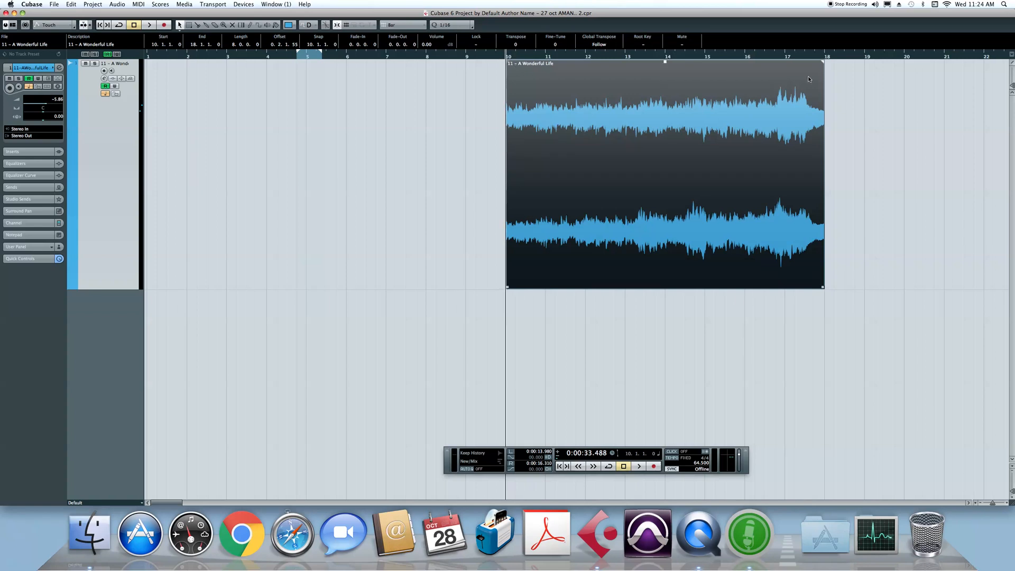
{"action": "left_click", "coordinate": [824, 56]}
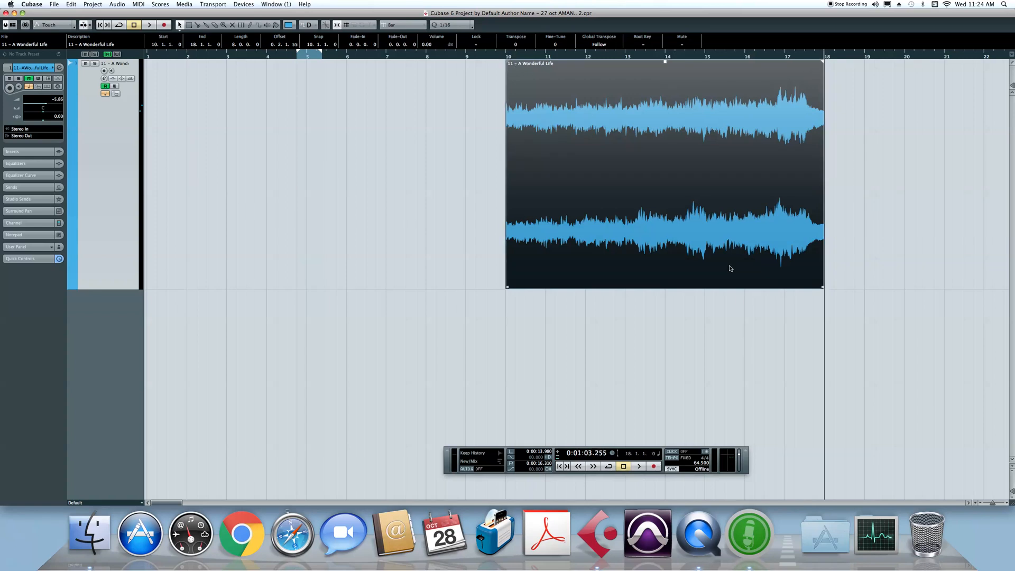
{"action": "left_click", "coordinate": [509, 57]}
{"action": "key", "text": "space"}
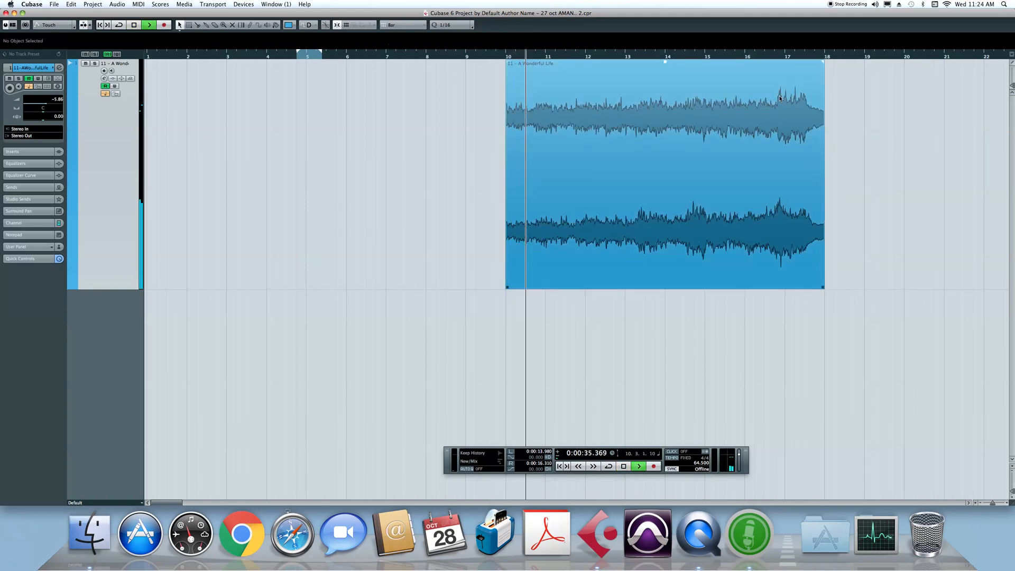
{"action": "key", "text": "space"}
Check the clip's start and end positions again, return the cursor to bar 10 and select the clip.
{"action": "left_click_drag", "start_coordinate": [506, 56], "coordinate": [506, 52]}
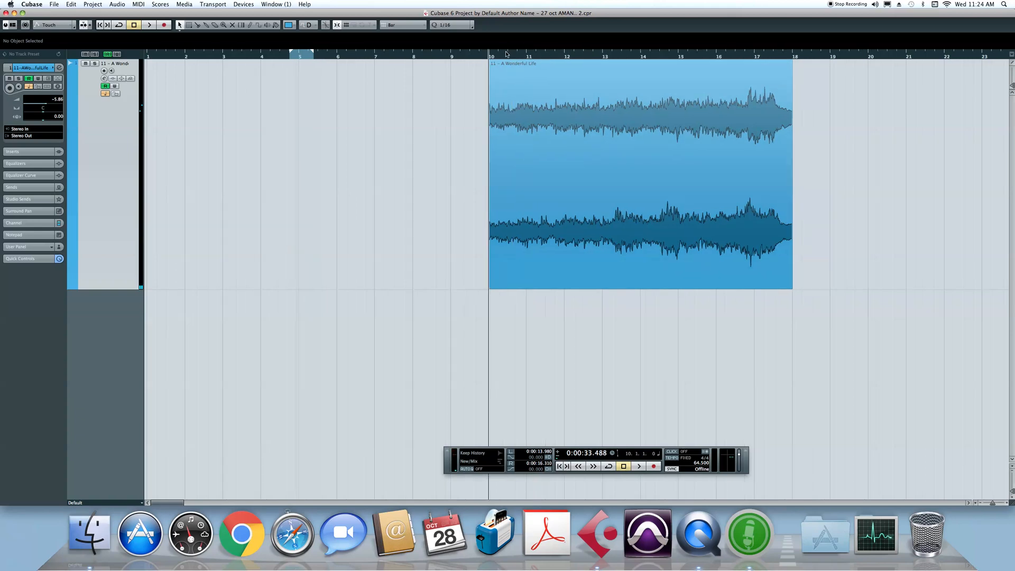
{"action": "left_click", "coordinate": [792, 55]}
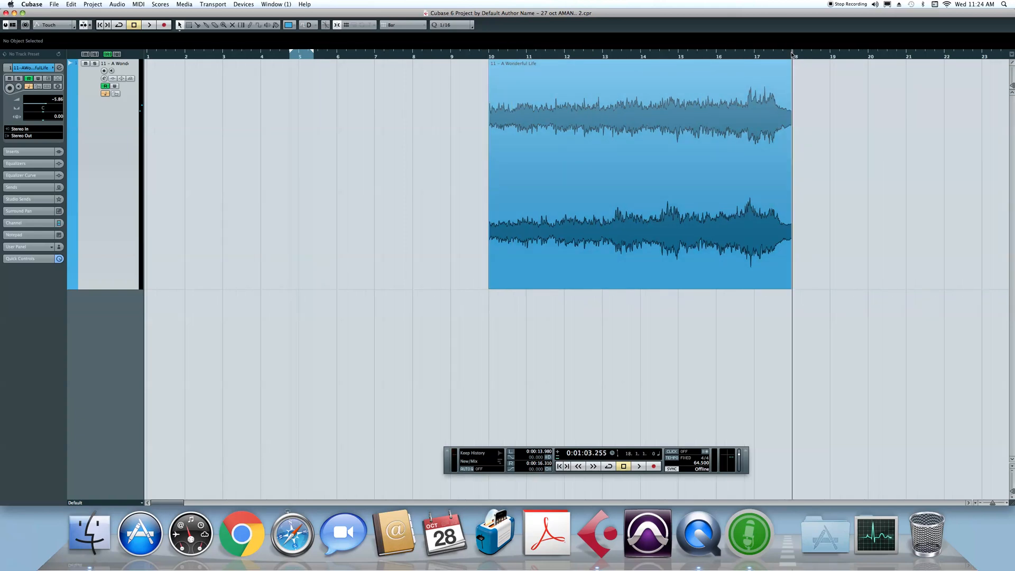
{"action": "left_click", "coordinate": [491, 55]}
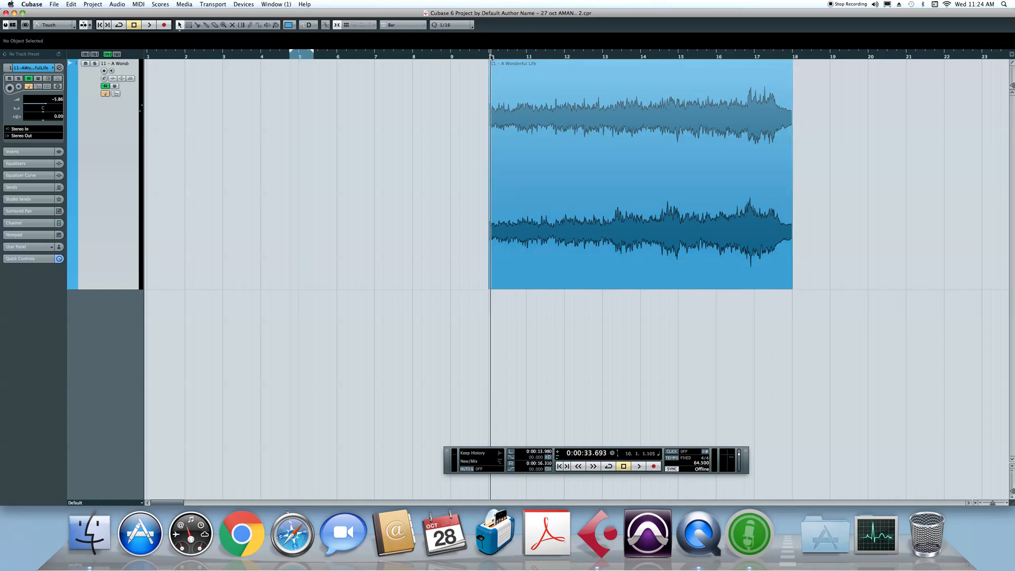
{"action": "left_click", "coordinate": [575, 141]}
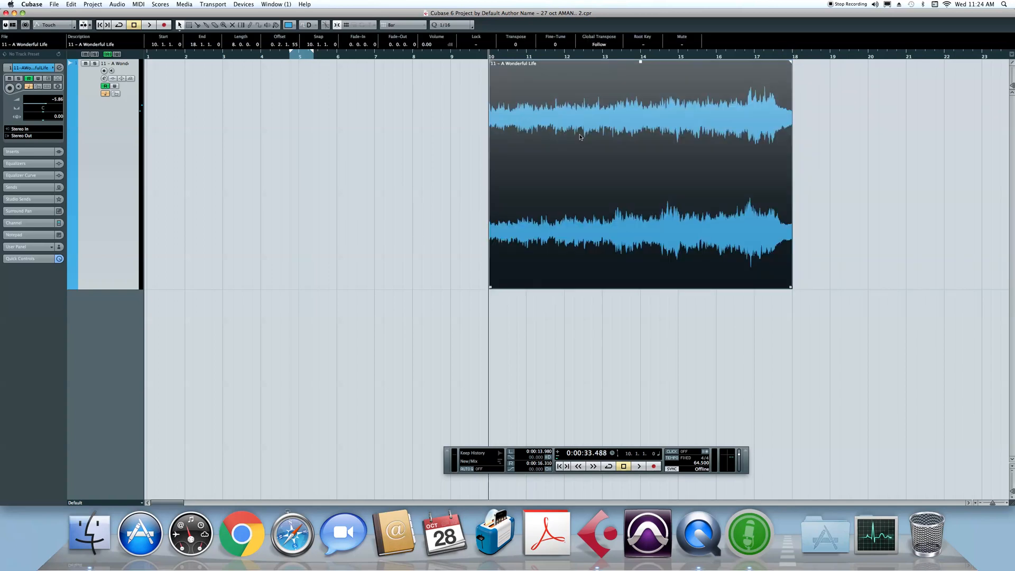
Return the cursor to the project's beginning and move the clip so it starts at bar 1.
{"action": "left_click", "coordinate": [413, 188]}
{"action": "left_click", "coordinate": [575, 216]}
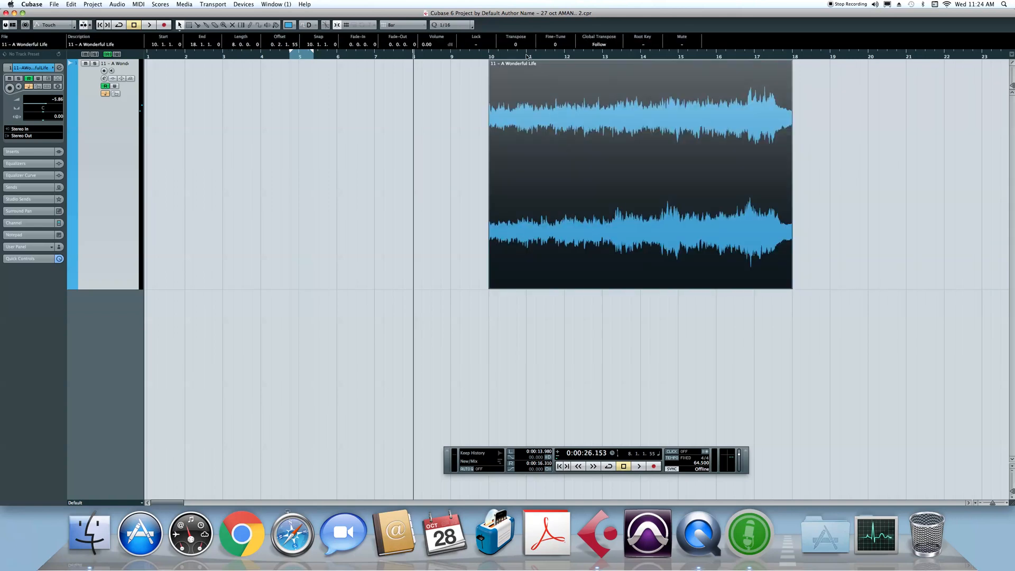
{"action": "left_click_drag", "start_coordinate": [491, 57], "coordinate": [115, 77]}
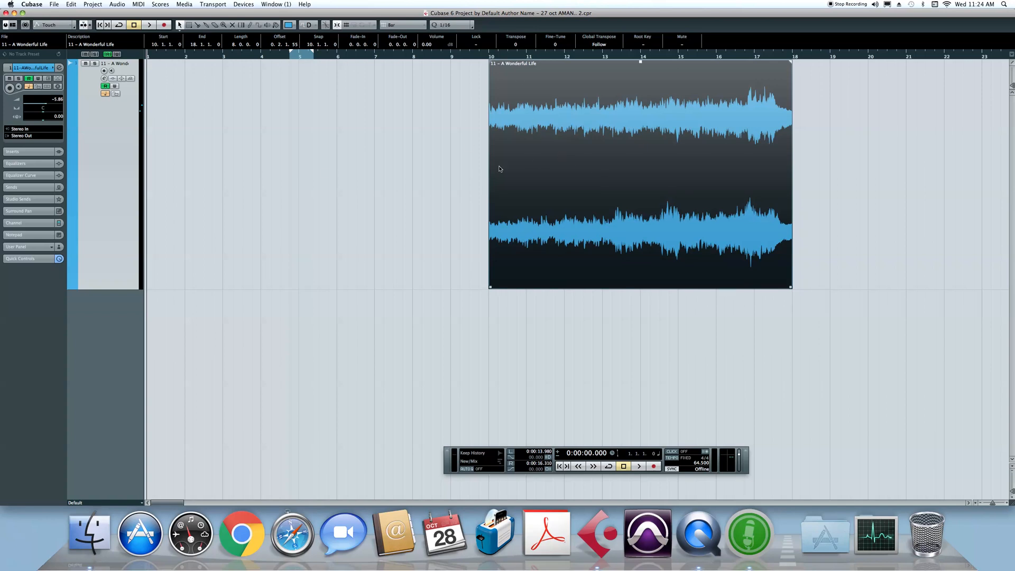
{"action": "left_click_drag", "start_coordinate": [518, 168], "coordinate": [220, 163]}
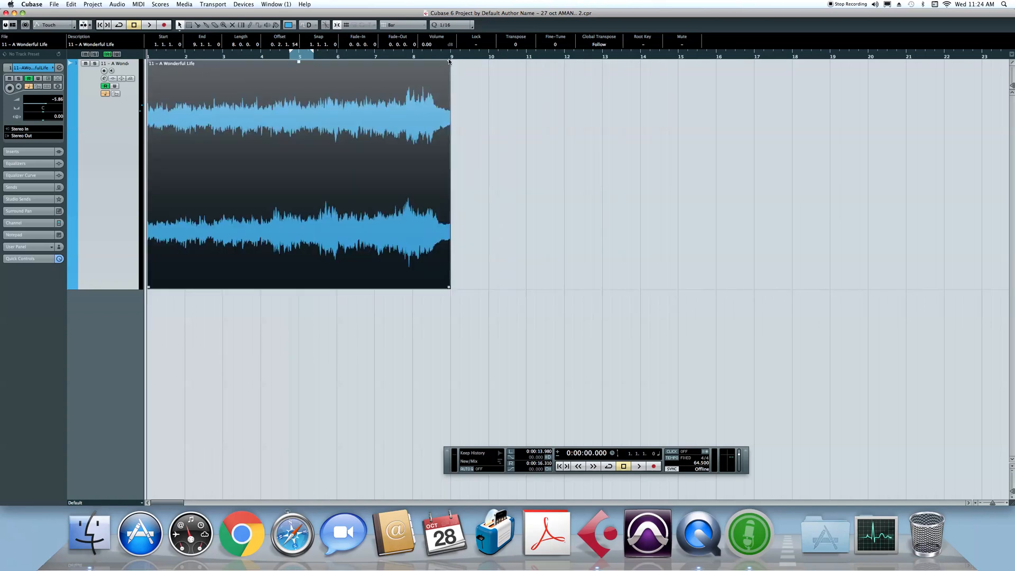
Play briefly around the moved clip's end at bar 9, repositioning the cursor between passes.
{"action": "left_click", "coordinate": [449, 57]}
{"action": "key", "text": "space"}
{"action": "key", "text": "space"}
{"action": "key", "text": "Home"}
{"action": "left_click", "coordinate": [446, 56]}
{"action": "key", "text": "space"}
{"action": "left_click", "coordinate": [447, 56]}
{"action": "key", "text": "space"}
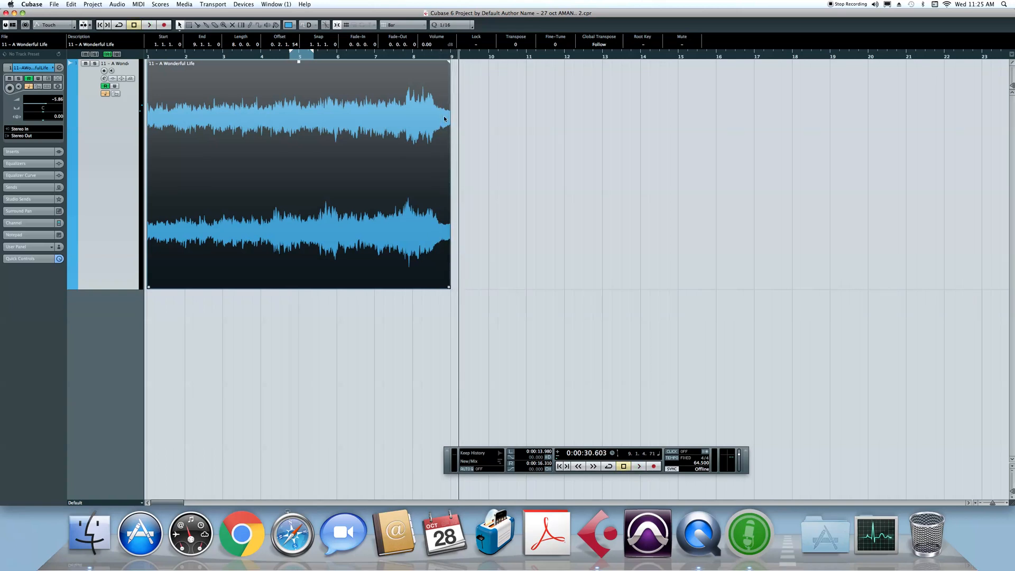
Undo the clip move and check the clip's start and end at bars 10 and 18 with the cursor and brief playback.
{"action": "key", "text": "super+z"}
{"action": "left_click", "coordinate": [486, 55]}
{"action": "key", "text": "space"}
{"action": "key", "text": "space"}
{"action": "left_click", "coordinate": [788, 55]}
{"action": "left_click", "coordinate": [793, 54]}
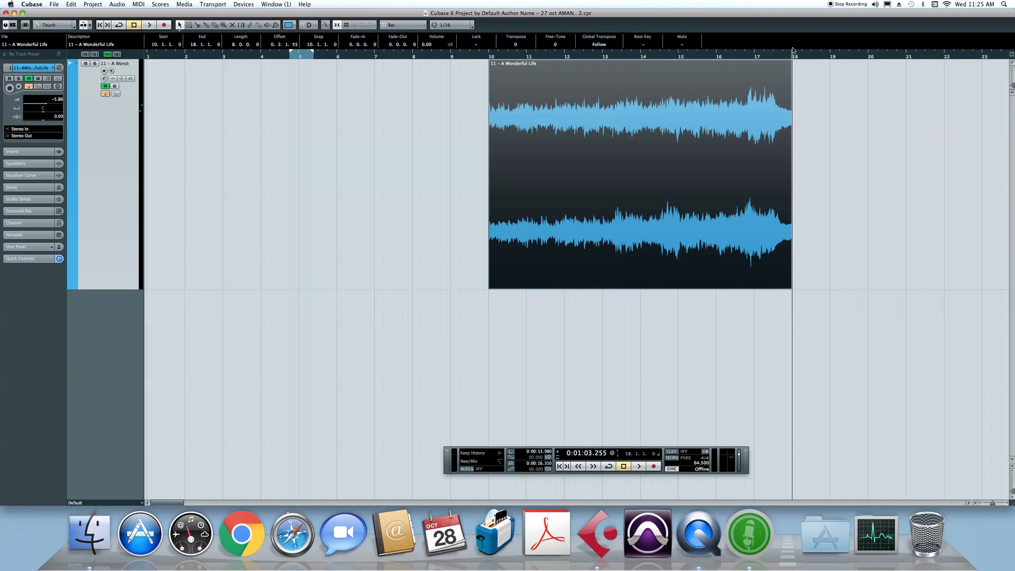
{"action": "left_click", "coordinate": [468, 57]}
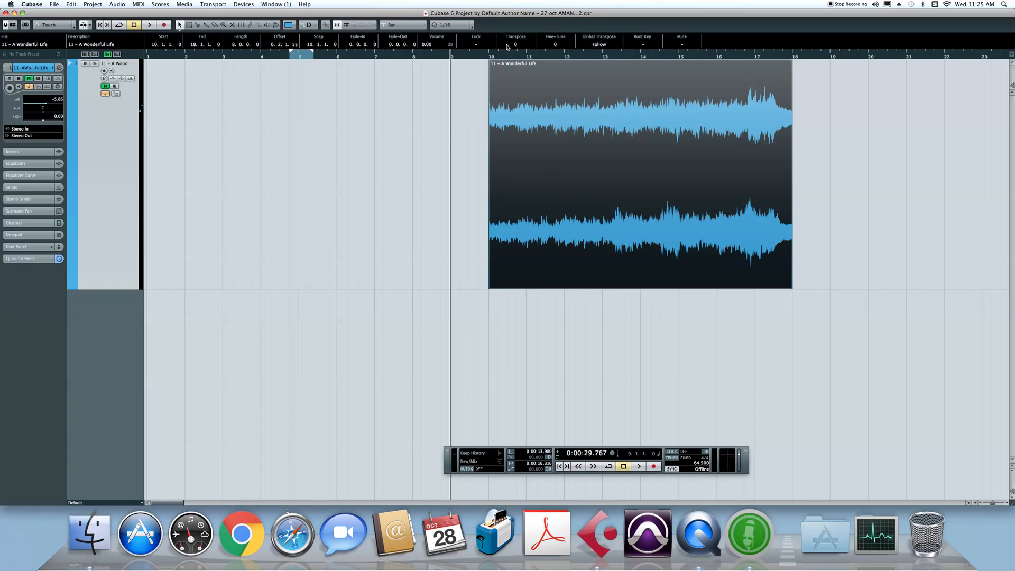
Switch the ruler to seconds, place the cursor at 32 seconds, and return the ruler to bars and beats.
{"action": "right_click", "coordinate": [507, 55]}
{"action": "left_click", "coordinate": [518, 58]}
{"action": "left_click_drag", "start_coordinate": [518, 57], "coordinate": [301, 104]}
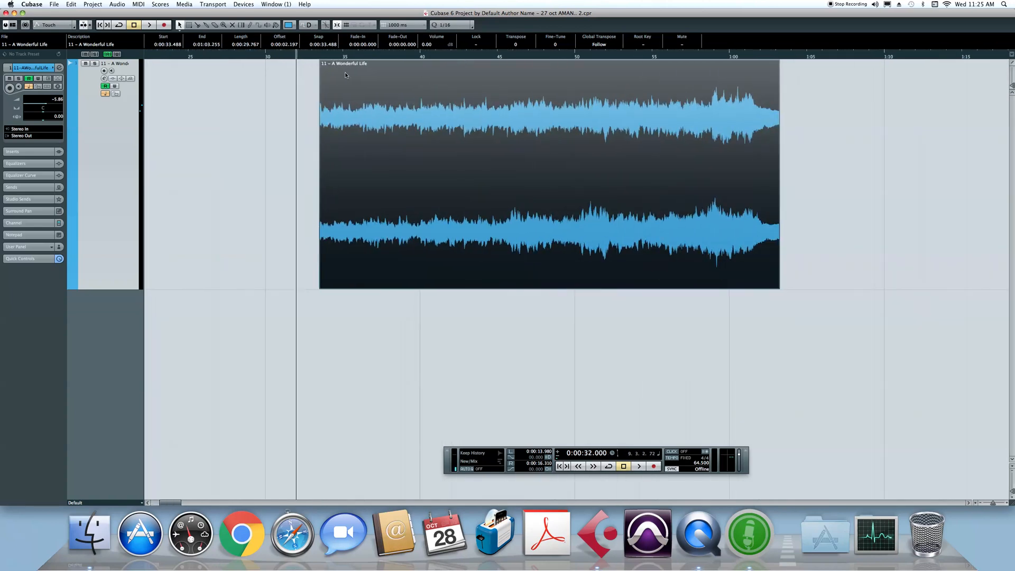
{"action": "right_click", "coordinate": [355, 55]}
{"action": "left_click", "coordinate": [360, 59]}
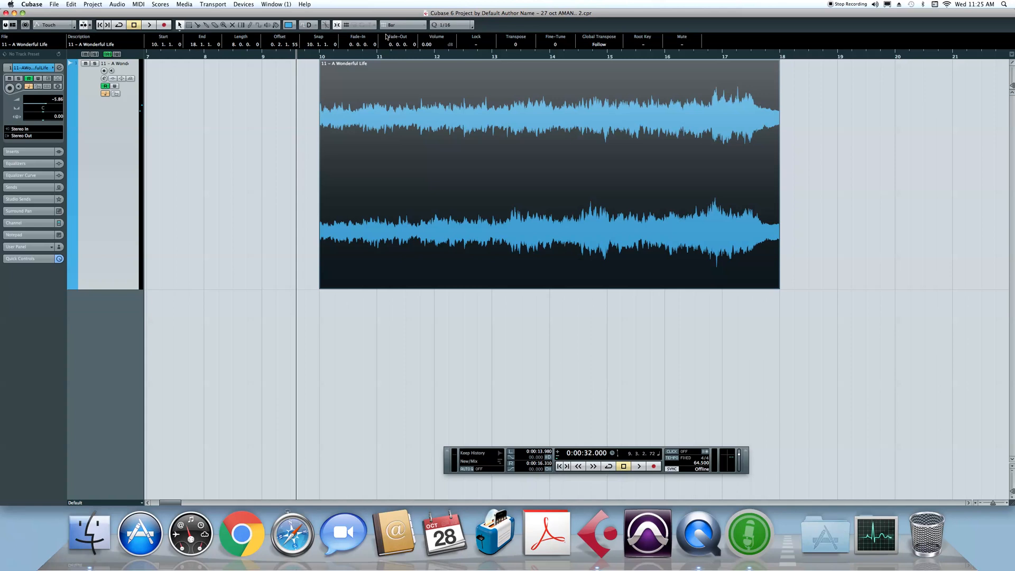
Zoom the timeline out and back in twice to examine how the bar ruler scales.
{"action": "key", "text": "g"}
{"action": "key", "text": "g"}
{"action": "key", "text": "g"}
{"action": "key", "text": "g"}
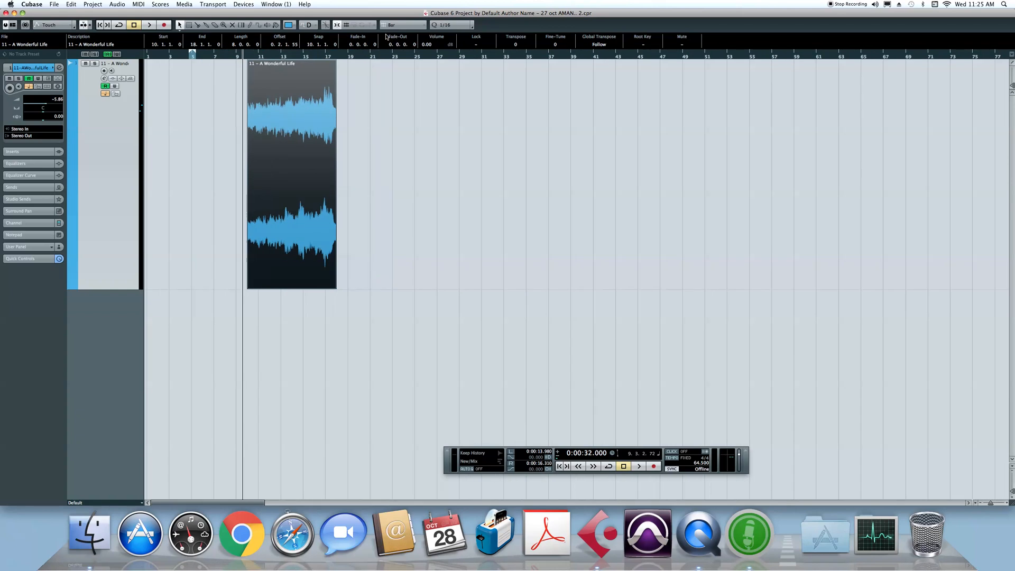
{"action": "key", "text": "h"}
{"action": "key", "text": "h"}
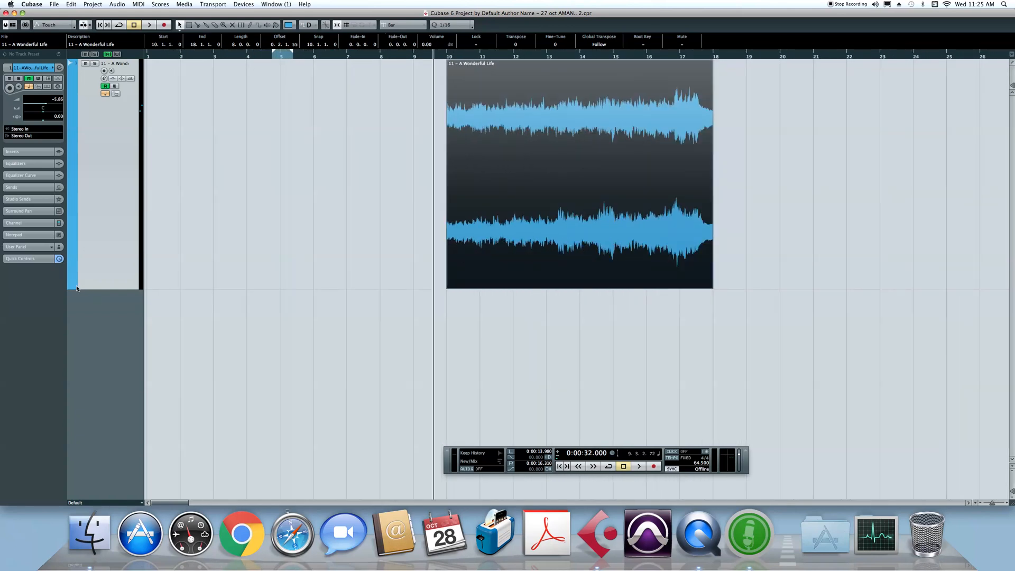
{"action": "key", "text": "g"}
{"action": "key", "text": "g"}
{"action": "key", "text": "g"}
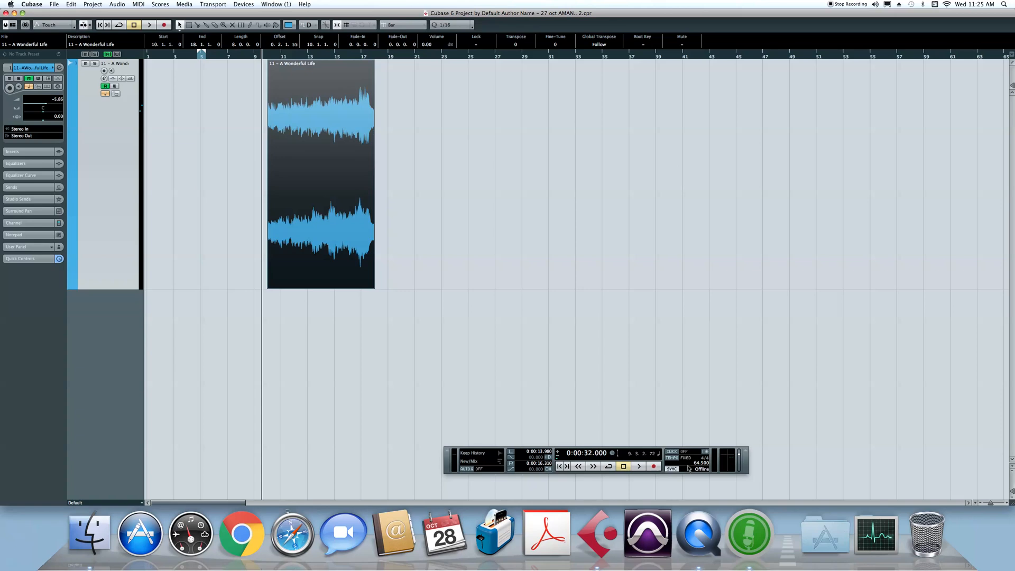
{"action": "key", "text": "h"}
{"action": "key", "text": "h"}
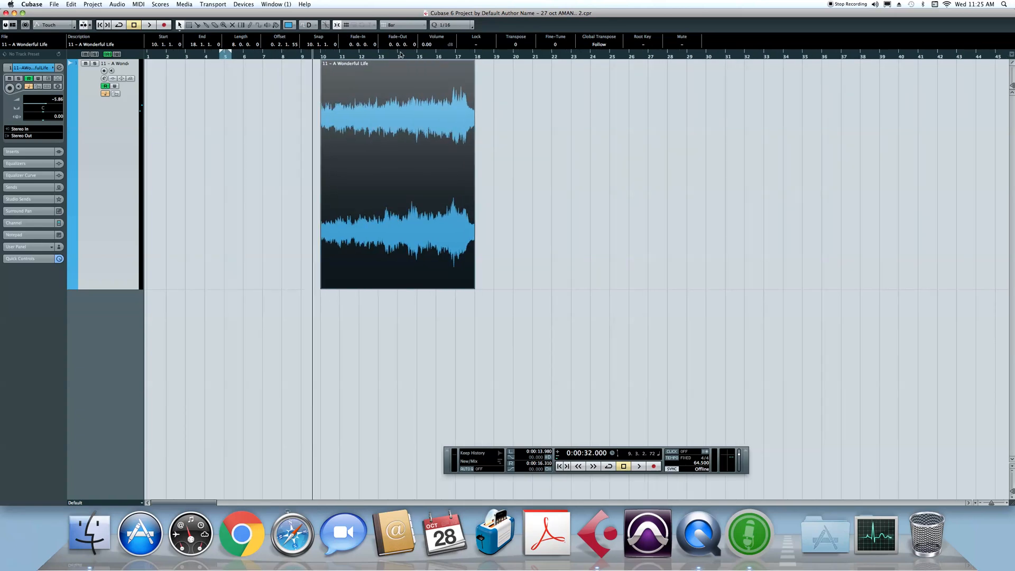
Place the cursor at the clip's end, bar 18, and zoom the timeline far out.
{"action": "right_click", "coordinate": [401, 55]}
{"action": "left_click", "coordinate": [617, 104]}
{"action": "left_click_drag", "start_coordinate": [542, 55], "coordinate": [474, 55]}
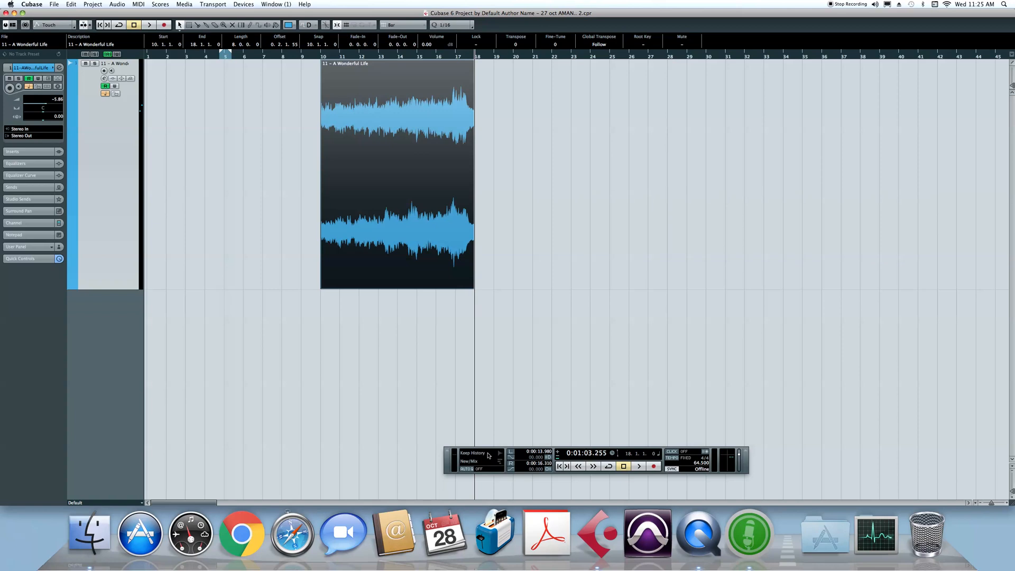
{"action": "key", "text": "g"}
{"action": "key", "text": "g"}
{"action": "key", "text": "g"}
{"action": "key", "text": "g"}
{"action": "key", "text": "g"}
{"action": "key", "text": "g"}
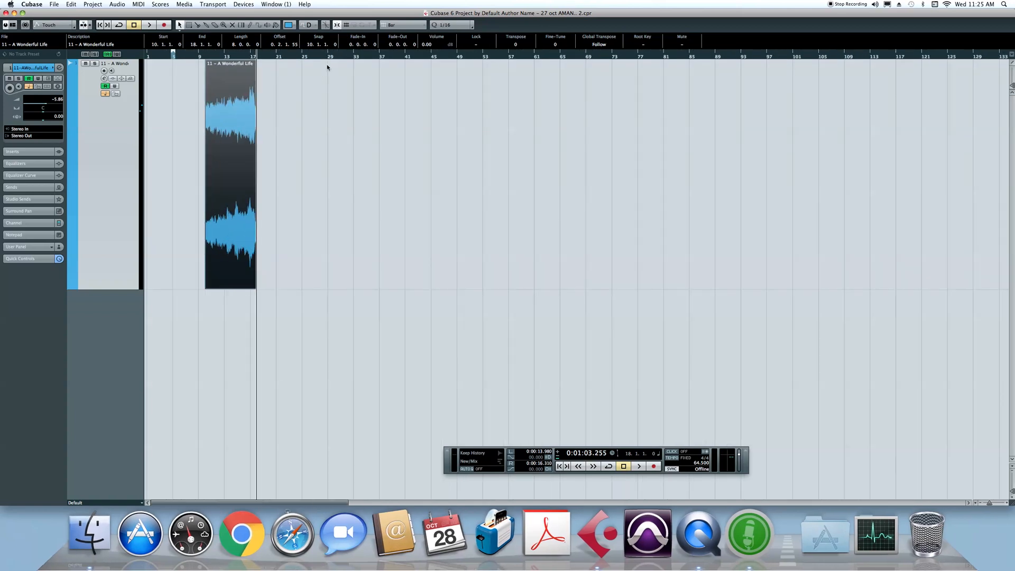
Switch the zoomed-out ruler to seconds and back to bars and beats, and zoom in slightly.
{"action": "right_click", "coordinate": [328, 54]}
{"action": "left_click", "coordinate": [339, 61]}
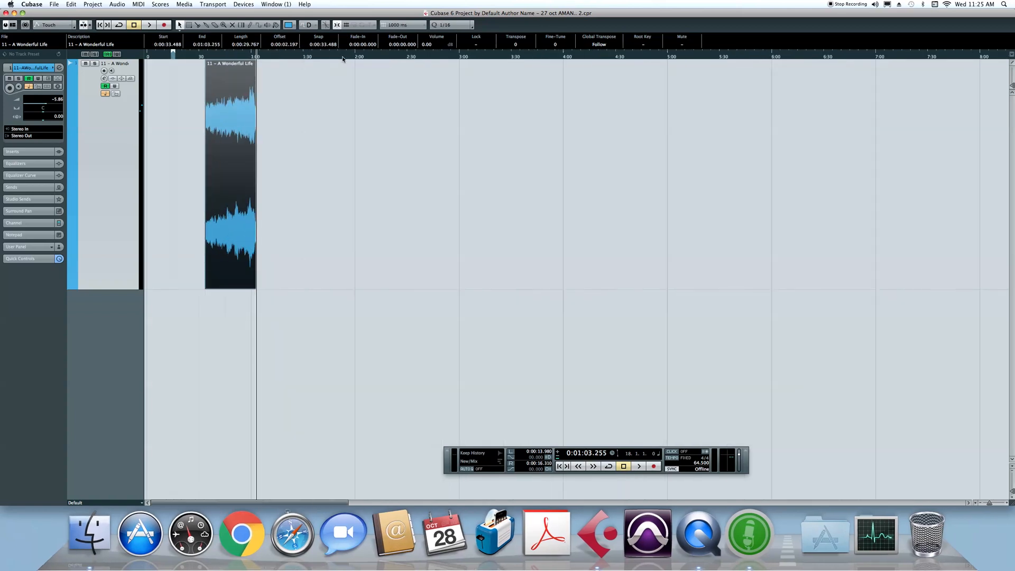
{"action": "right_click", "coordinate": [340, 55]}
{"action": "left_click", "coordinate": [345, 56]}
{"action": "key", "text": "h"}
{"action": "key", "text": "h"}
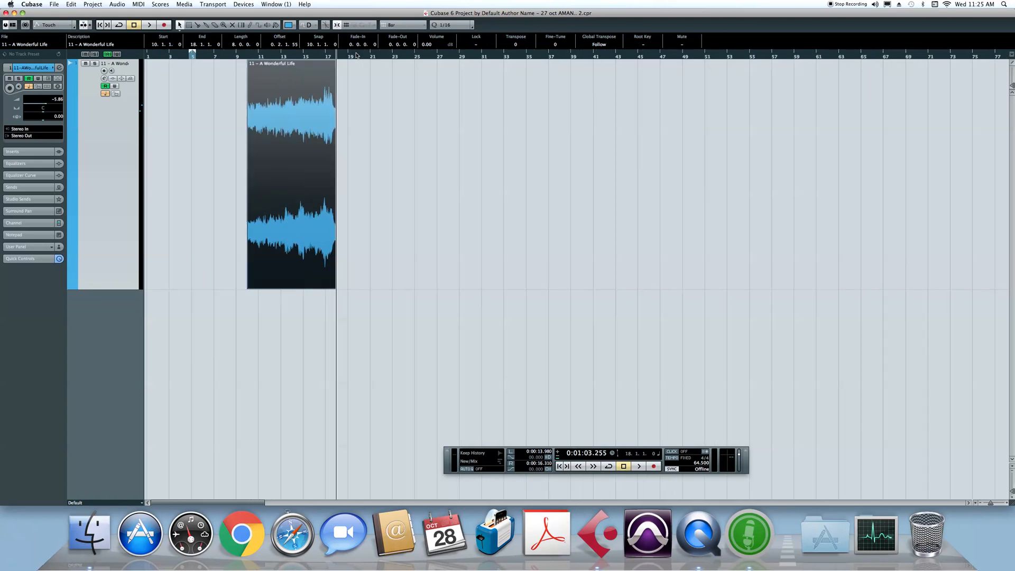
Place the cursor at the clip's start, bar 10, zoom in, and toggle the ruler between seconds and bars and beats.
{"action": "left_click", "coordinate": [247, 55]}
{"action": "key", "text": "h"}
{"action": "key", "text": "h"}
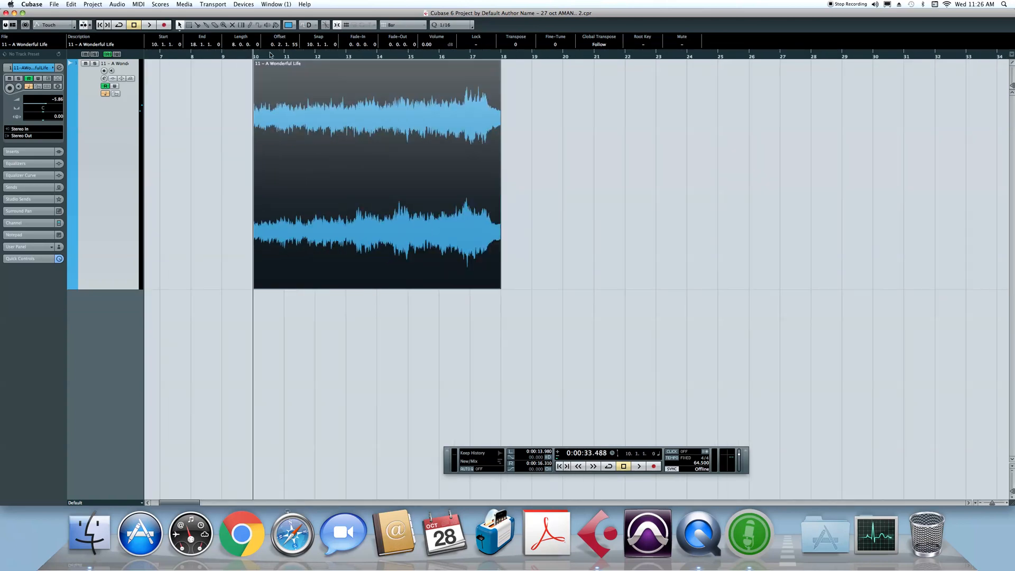
{"action": "right_click", "coordinate": [268, 54]}
{"action": "left_click", "coordinate": [304, 61]}
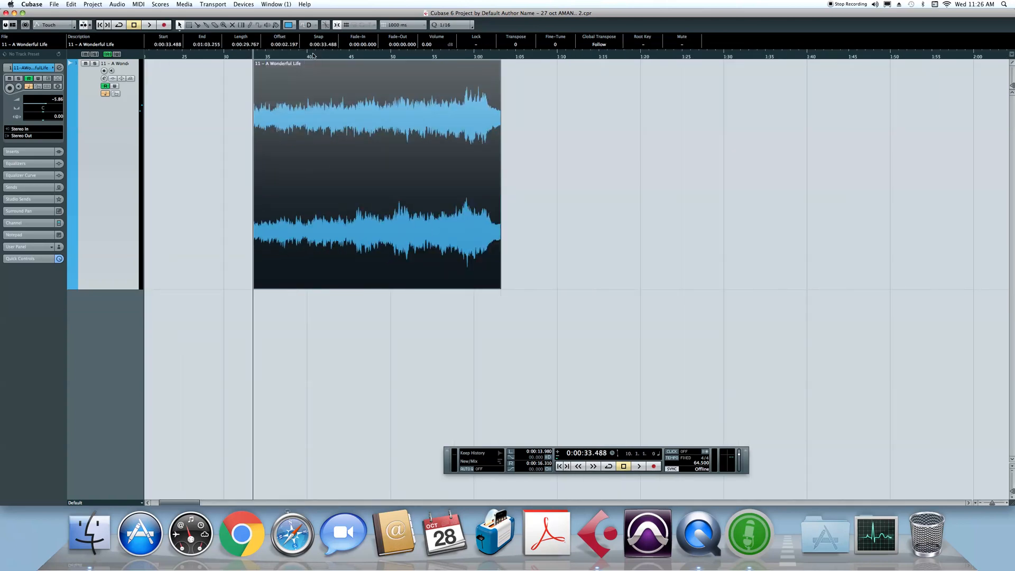
{"action": "right_click", "coordinate": [313, 55]}
{"action": "left_click", "coordinate": [314, 54]}
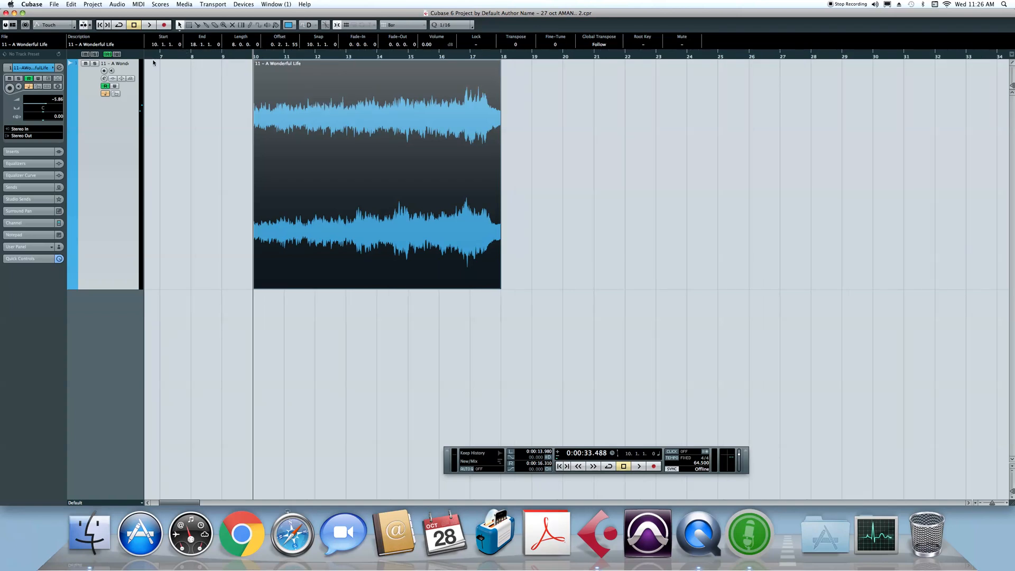
{"action": "right_click", "coordinate": [571, 55]}
{"action": "left_click", "coordinate": [453, 53]}
Show the Status Line in the project window.
{"action": "left_click", "coordinate": [16, 27]}
{"action": "left_click", "coordinate": [51, 45]}
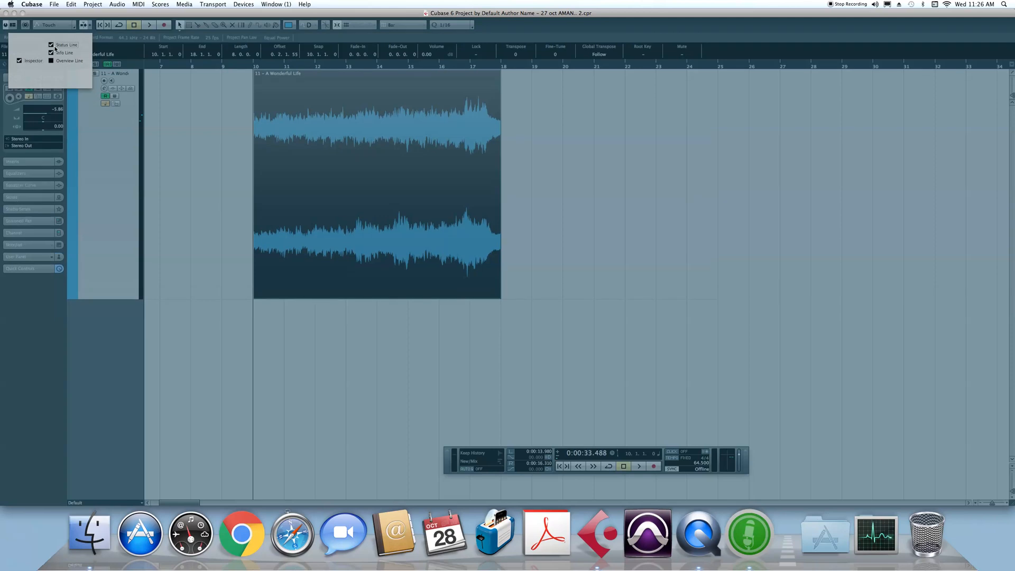
{"action": "left_click", "coordinate": [228, 49]}
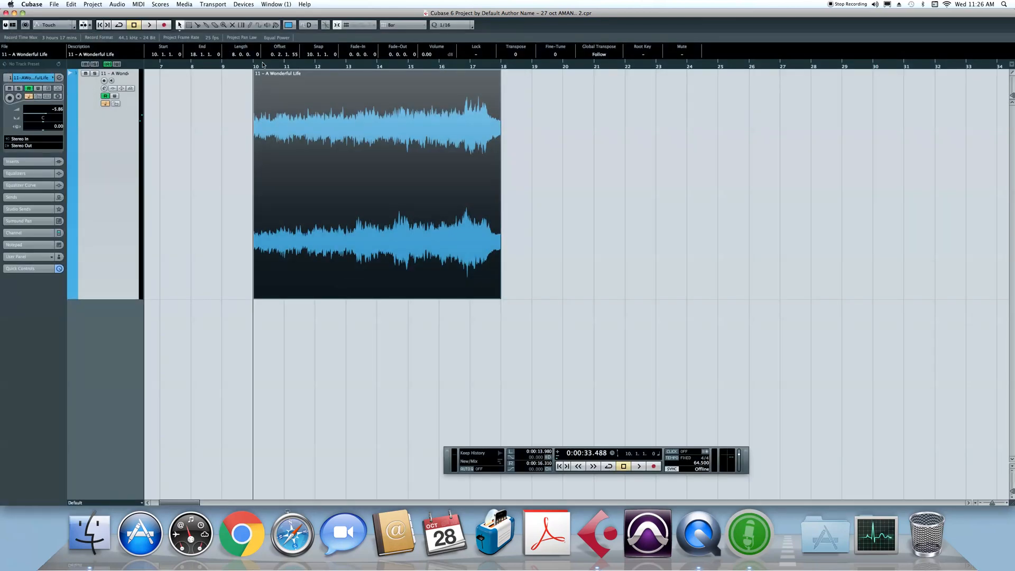
Show the Overview Line, widen the visible range with it, zoom in on the clip, and hide the line again.
{"action": "left_click", "coordinate": [13, 25]}
{"action": "left_click", "coordinate": [55, 60]}
{"action": "left_click", "coordinate": [132, 66]}
{"action": "left_click_drag", "start_coordinate": [61, 68], "coordinate": [326, 69]}
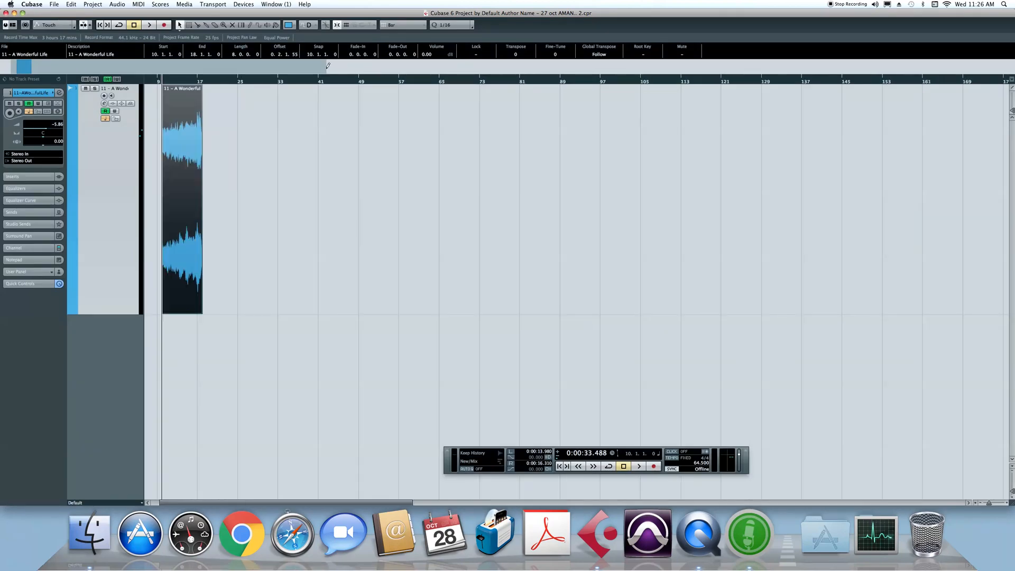
{"action": "left_click_drag", "start_coordinate": [162, 77], "coordinate": [169, 109]}
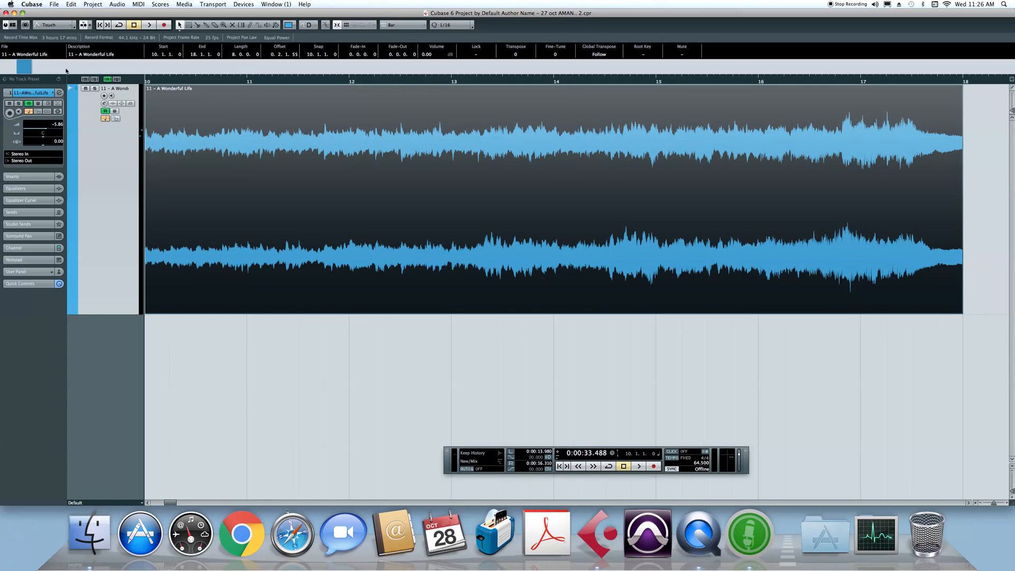
{"action": "left_click", "coordinate": [12, 25]}
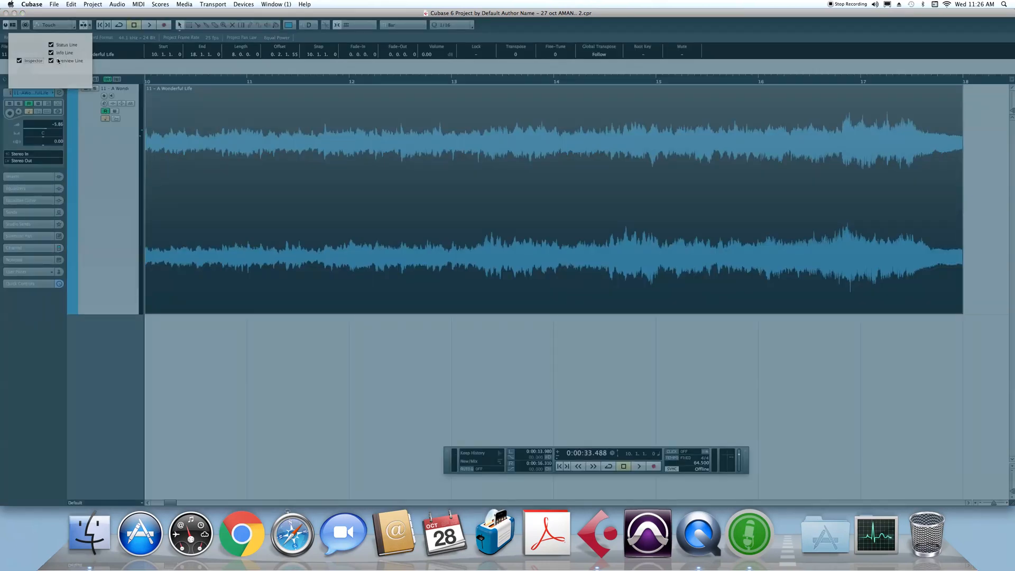
{"action": "left_click", "coordinate": [57, 59]}
Zoom out around the clip from the ruler and place the cursor at bar 9 and at the clip's start, bar 10.
{"action": "left_click_drag", "start_coordinate": [150, 68], "coordinate": [341, 112]}
{"action": "left_click", "coordinate": [311, 68]}
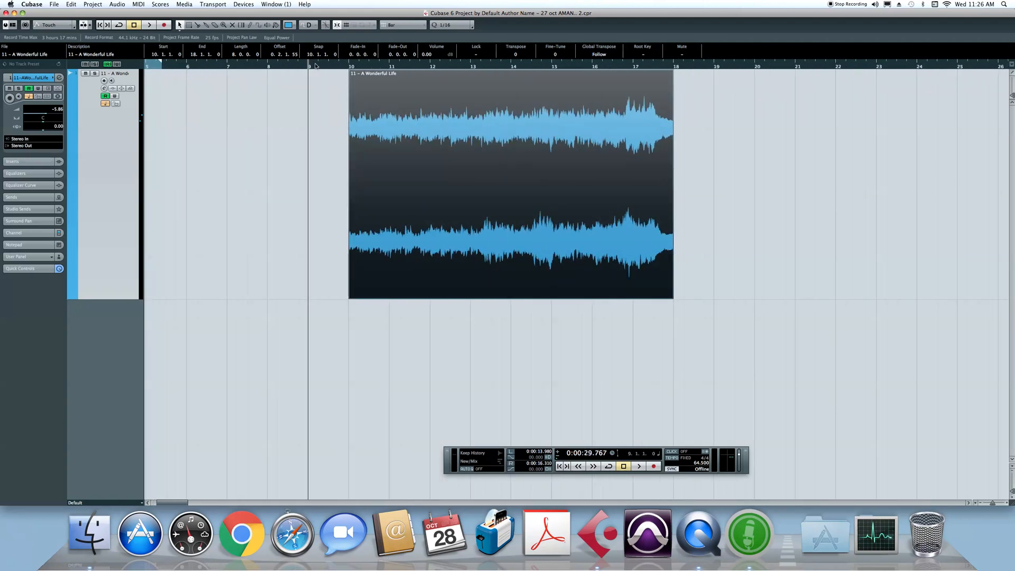
{"action": "left_click", "coordinate": [39, 6]}
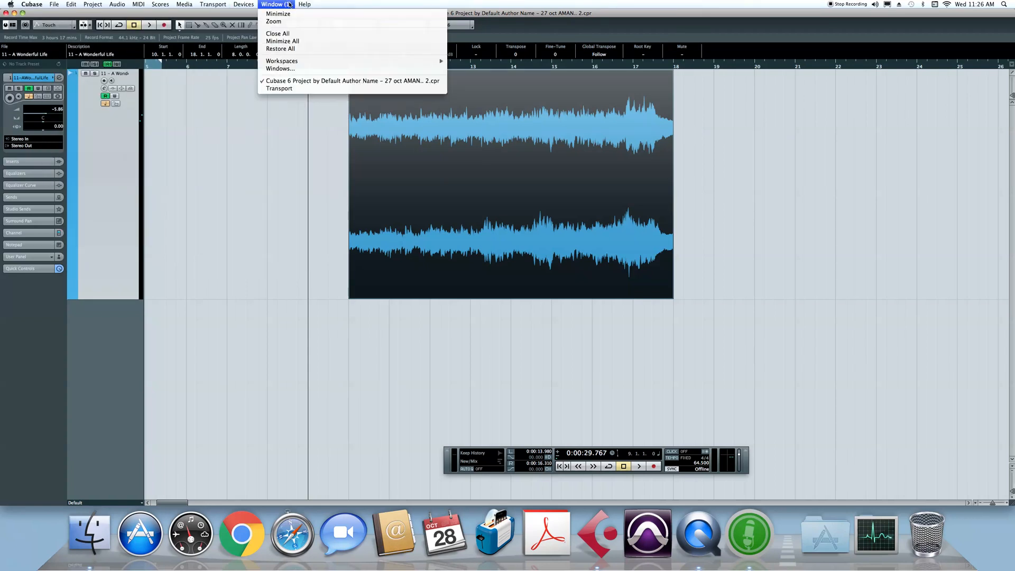
{"action": "left_click", "coordinate": [394, 234]}
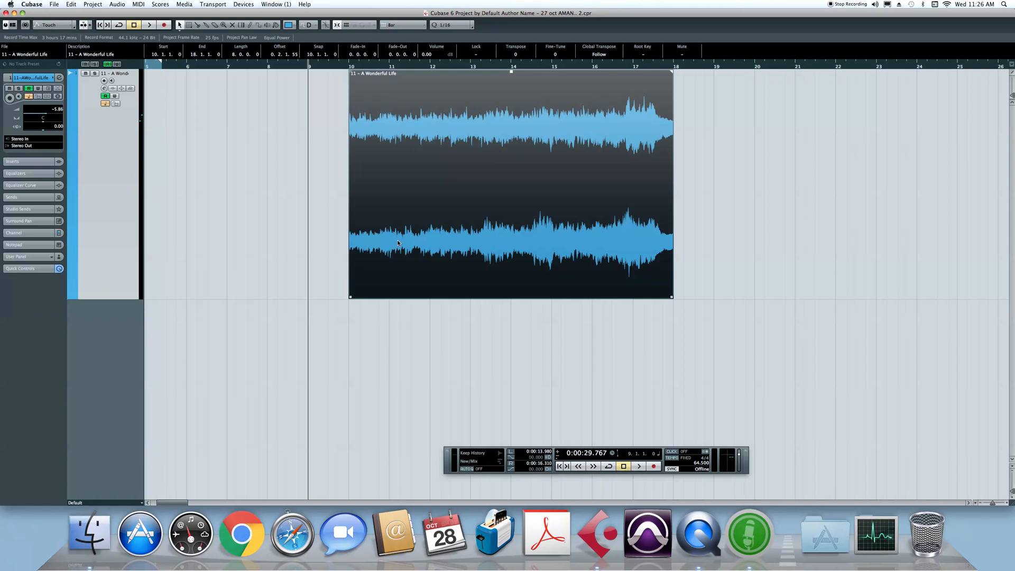
{"action": "left_click", "coordinate": [351, 67]}
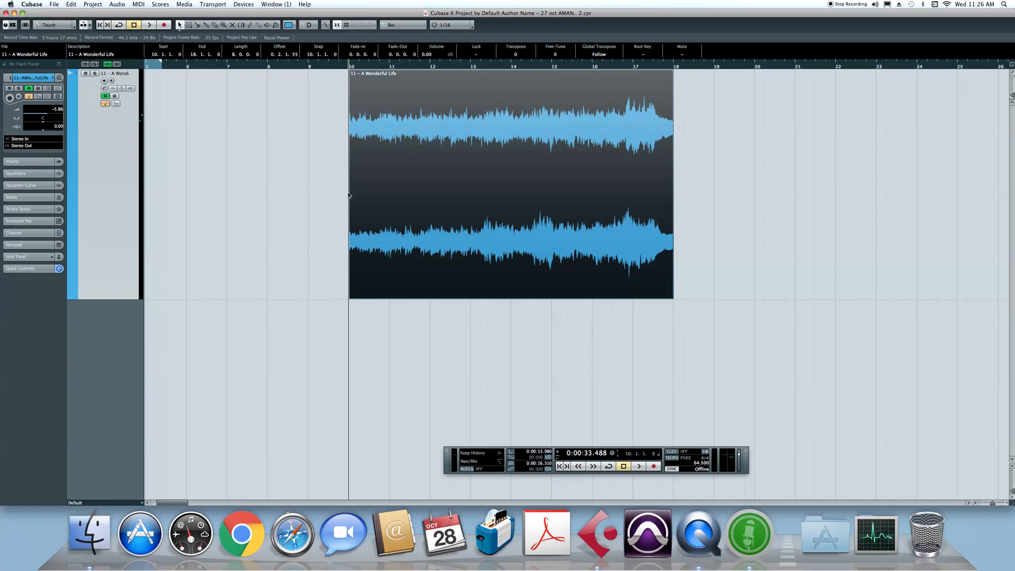
Deselect the clip by placing the cursor in the empty area past it, reselect the clip and set the cursor to bar 11.
{"action": "left_click", "coordinate": [815, 118]}
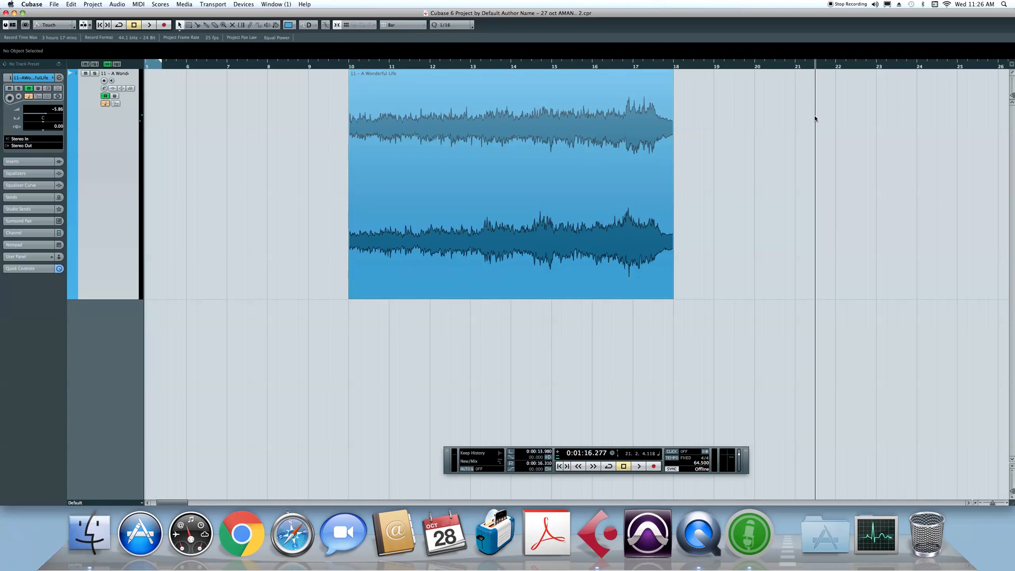
{"action": "left_click", "coordinate": [521, 91]}
{"action": "left_click", "coordinate": [389, 66]}
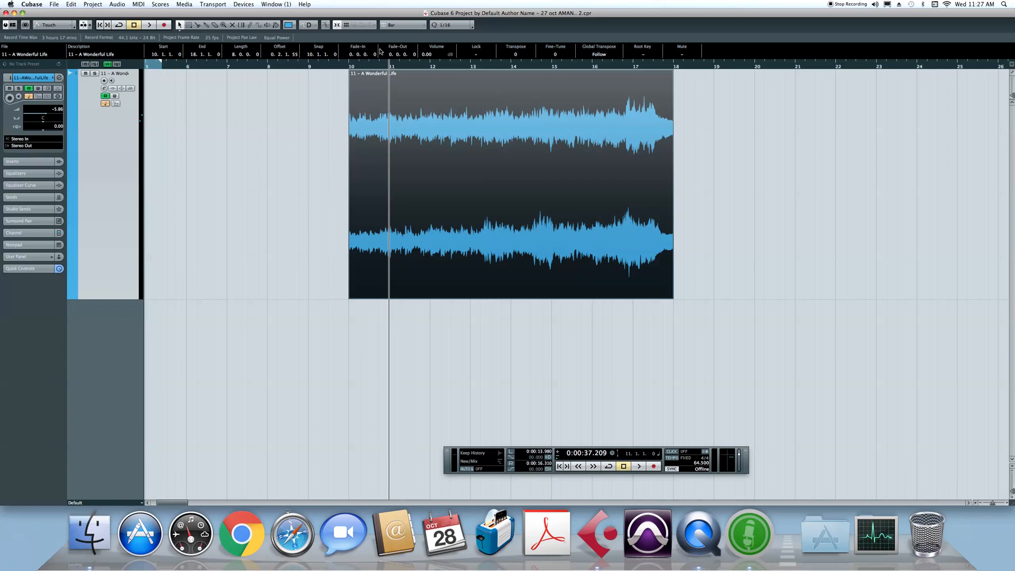
{"action": "left_click", "coordinate": [54, 4]}
{"action": "mouse_move", "coordinate": [30, 2]}
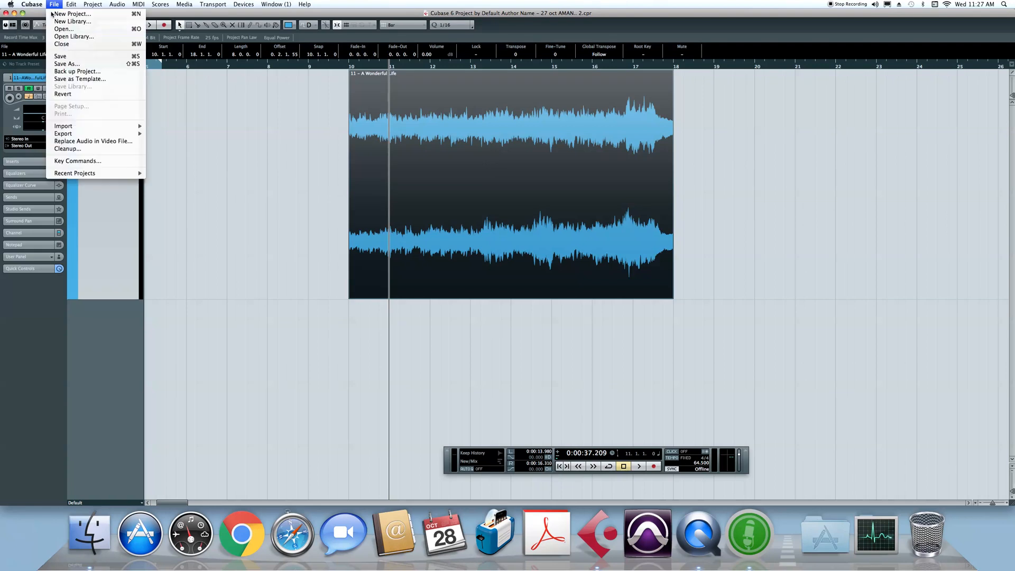
{"action": "left_click", "coordinate": [481, 268]}
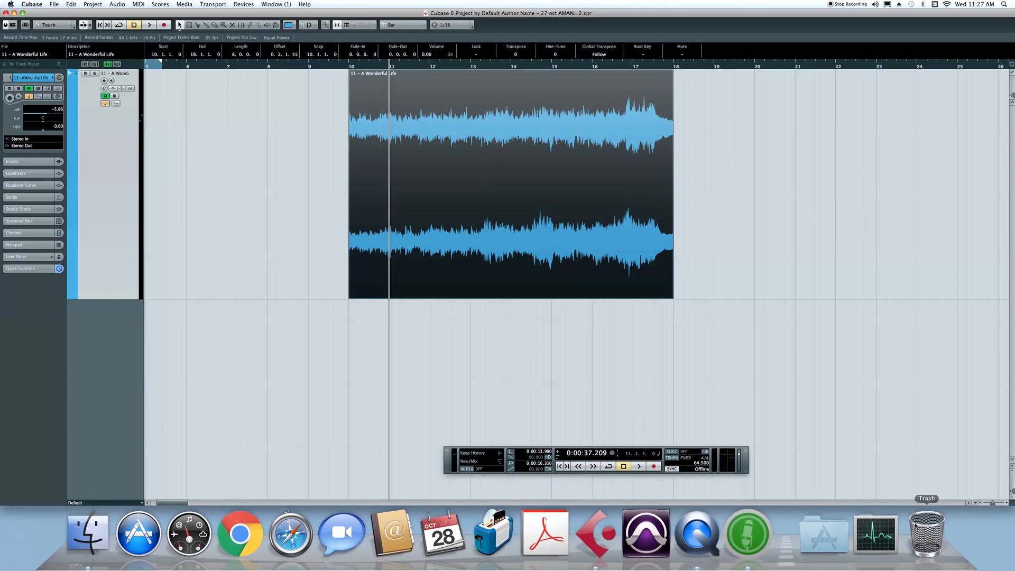
Bring the cursor back to bar 1 and move the clip so it starts at bar 6.
{"action": "left_click", "coordinate": [333, 64]}
{"action": "left_click", "coordinate": [302, 64]}
{"action": "left_click_drag", "start_coordinate": [301, 65], "coordinate": [13, 67]}
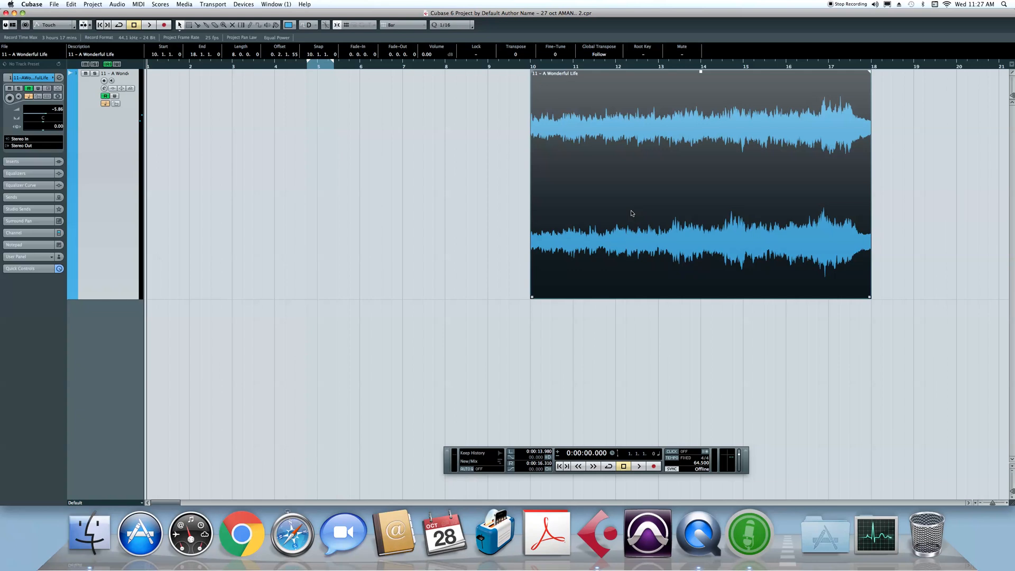
{"action": "left_click_drag", "start_coordinate": [594, 204], "coordinate": [480, 163]}
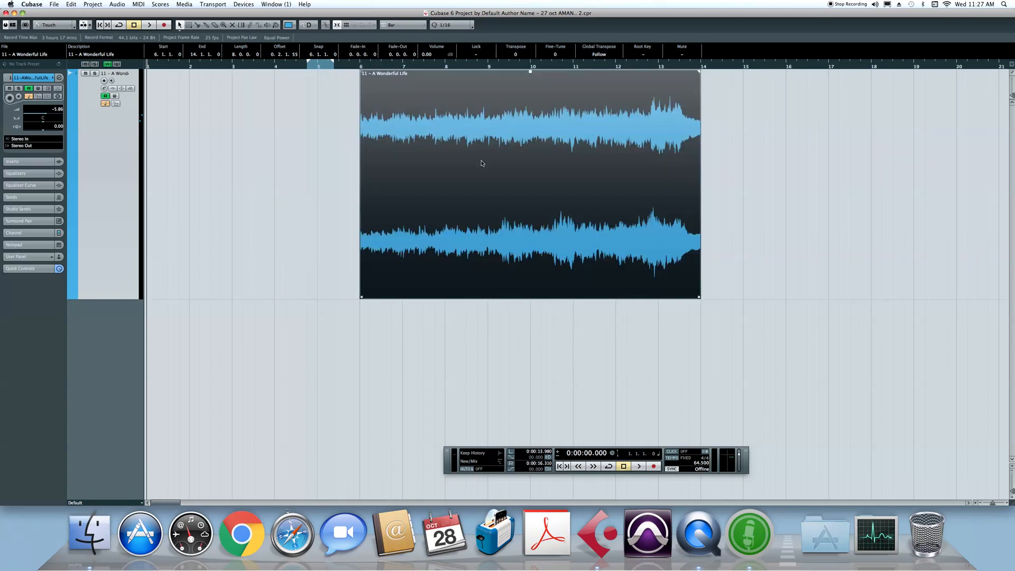
Undo the last clip move, set the clip's start at bar 5 and locate the cursor to the clip's start.
{"action": "key", "text": "super+z"}
{"action": "key", "text": "super+z"}
{"action": "key", "text": "super+z"}
{"action": "key", "text": "l"}
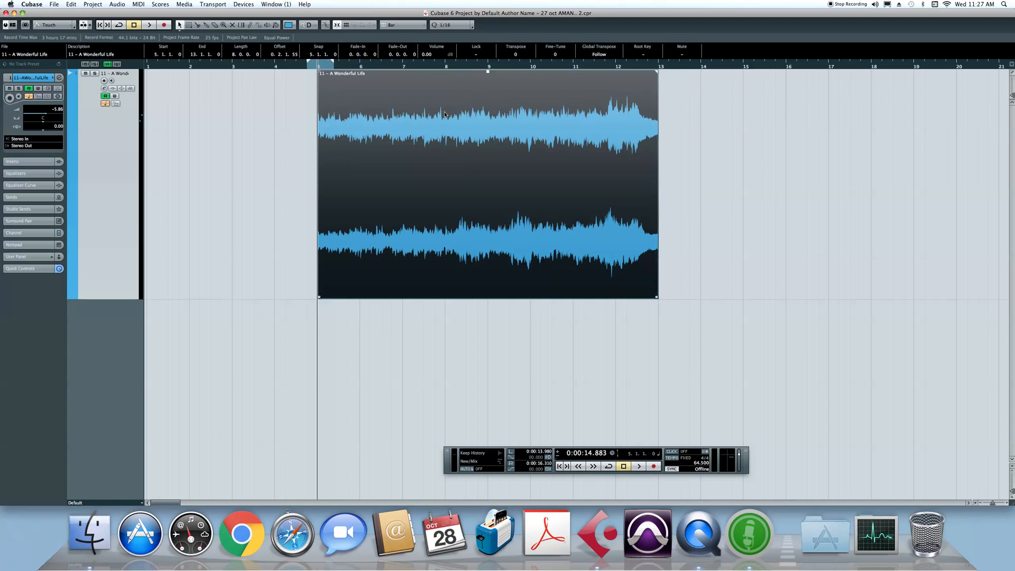
Select the clip with the Object Selection tool and toggle its mute on and off in the info line.
{"action": "left_click", "coordinate": [257, 25]}
{"action": "left_click", "coordinate": [257, 25]}
{"action": "left_click", "coordinate": [179, 25]}
{"action": "left_click", "coordinate": [683, 54]}
{"action": "left_click", "coordinate": [683, 54]}
{"action": "left_click_drag", "start_coordinate": [775, 152], "coordinate": [543, 137]}
{"action": "left_click", "coordinate": [682, 55]}
{"action": "left_click", "coordinate": [674, 54]}
Mute and unmute the clip with the Mute tool.
{"action": "key", "text": "7"}
{"action": "left_click", "coordinate": [517, 146]}
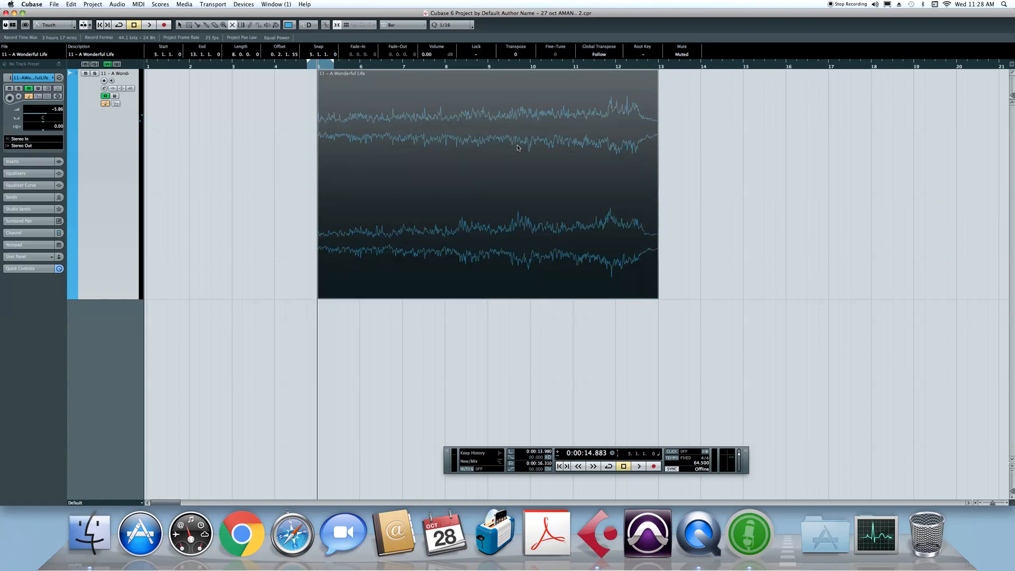
{"action": "left_click", "coordinate": [517, 148]}
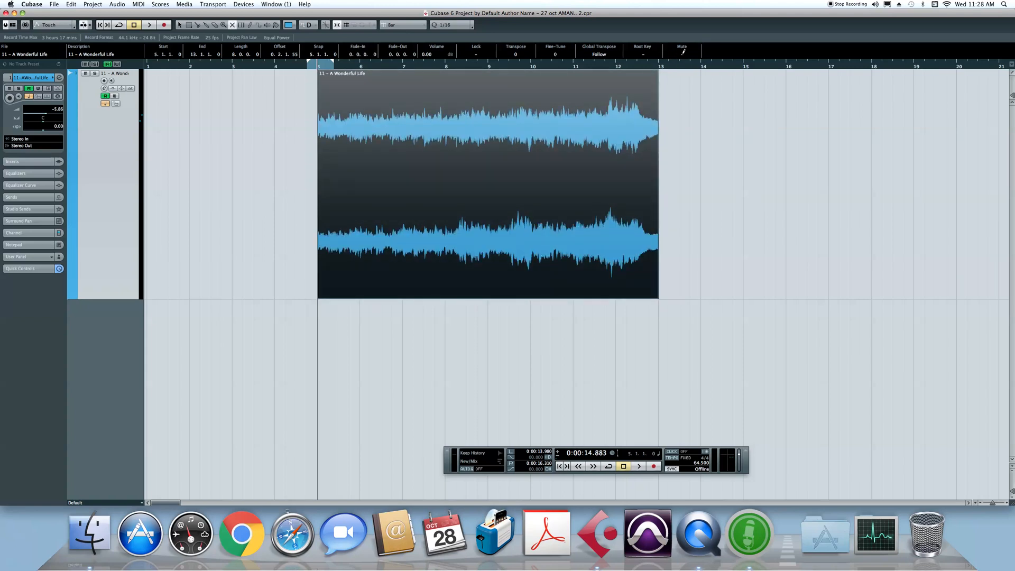
Mute the clip again through its info line value and clear the mute there.
{"action": "left_click", "coordinate": [681, 62]}
{"action": "left_click", "coordinate": [683, 55]}
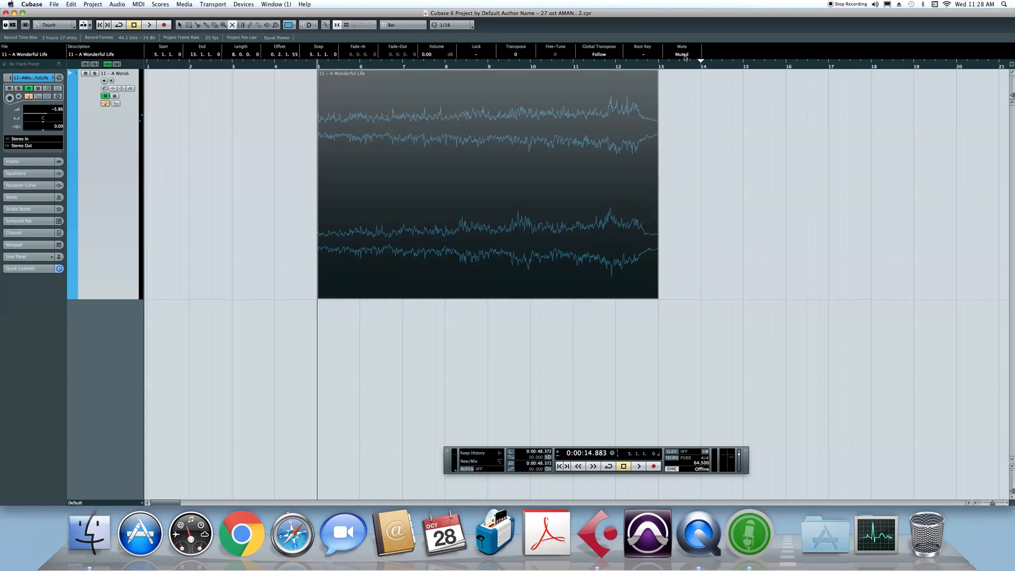
{"action": "left_click", "coordinate": [683, 55]}
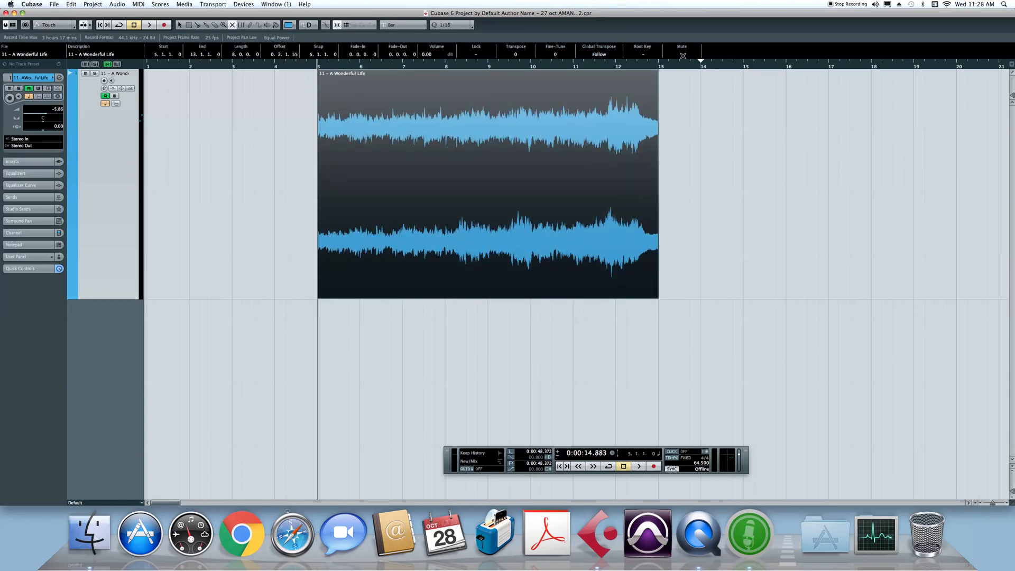
Mute and unmute the clip several times directly on its waveform, leaving it unmuted.
{"action": "left_click", "coordinate": [546, 173]}
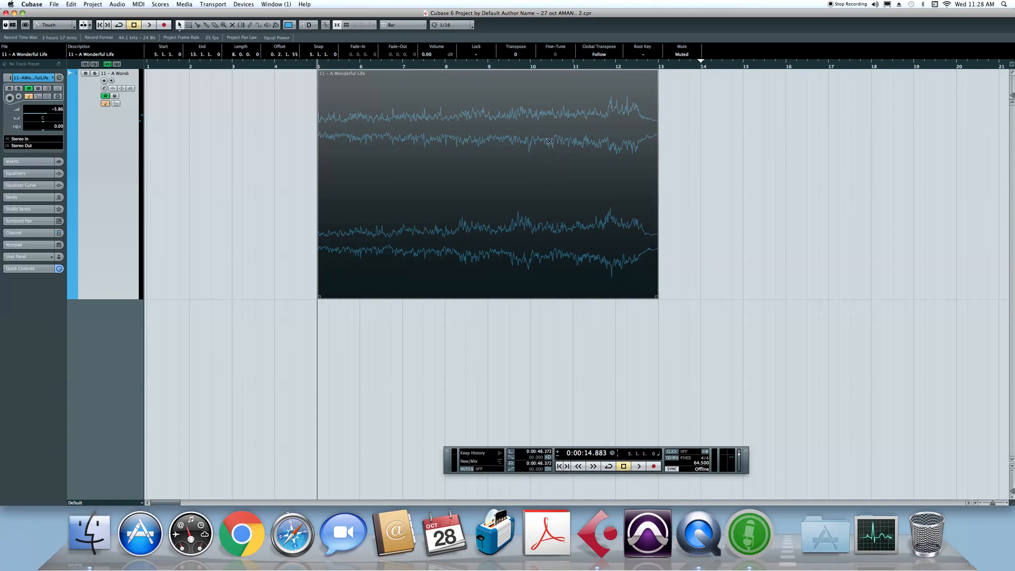
{"action": "left_click", "coordinate": [567, 167]}
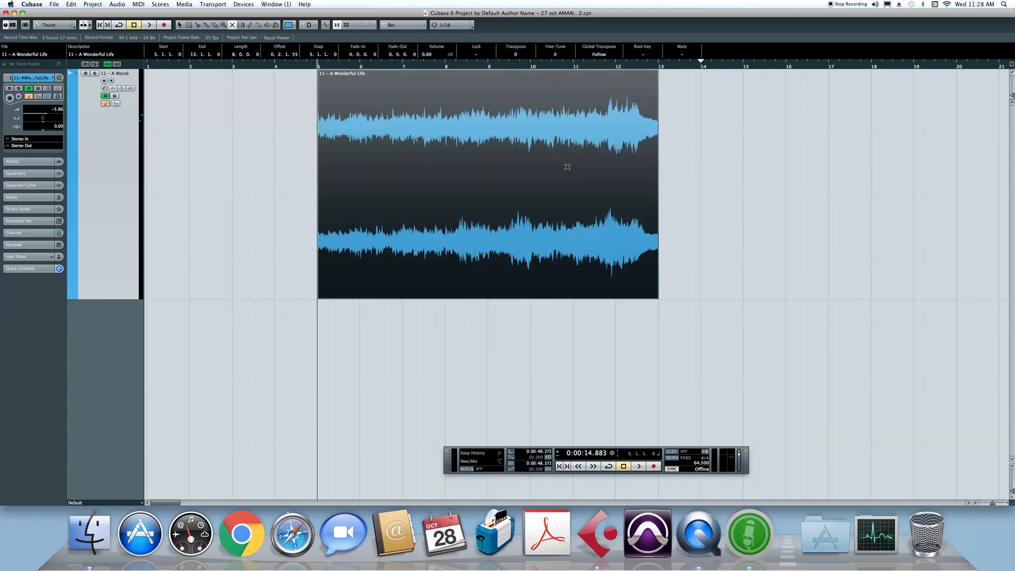
{"action": "left_click", "coordinate": [569, 166]}
{"action": "left_click", "coordinate": [573, 165]}
{"action": "left_click", "coordinate": [574, 164]}
{"action": "left_click", "coordinate": [575, 164]}
Return to the Object Selection tool, select the clip and place the cursor near its start at bar 5.
{"action": "key", "text": "1"}
{"action": "left_click", "coordinate": [448, 153]}
{"action": "left_click", "coordinate": [318, 65]}
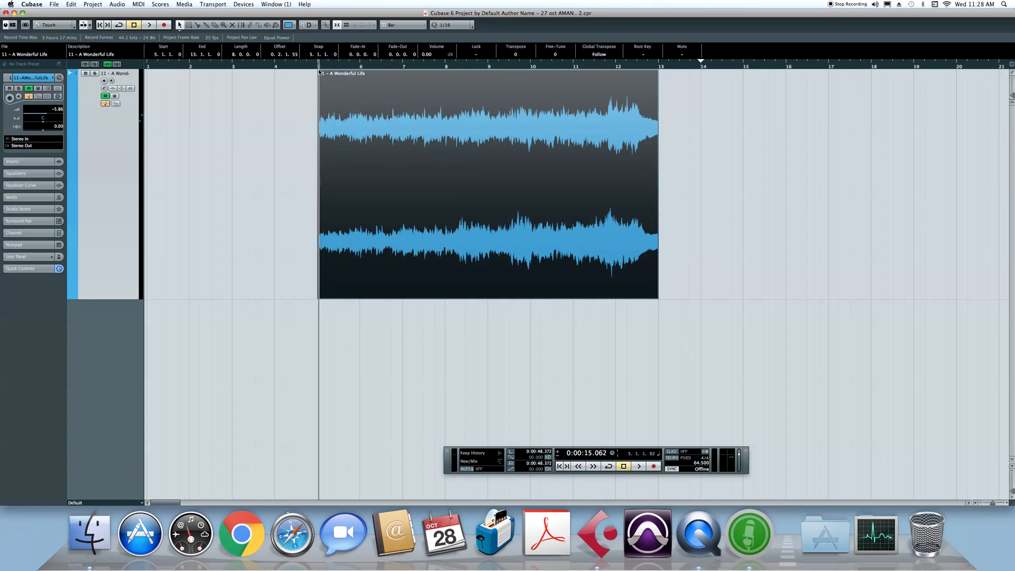
{"action": "left_click_drag", "start_coordinate": [317, 67], "coordinate": [274, 96]}
Play the clip, move the cursor to about bar 10 during playback, and stop, resume and stop it again.
{"action": "left_click", "coordinate": [294, 100]}
{"action": "key", "text": "space"}
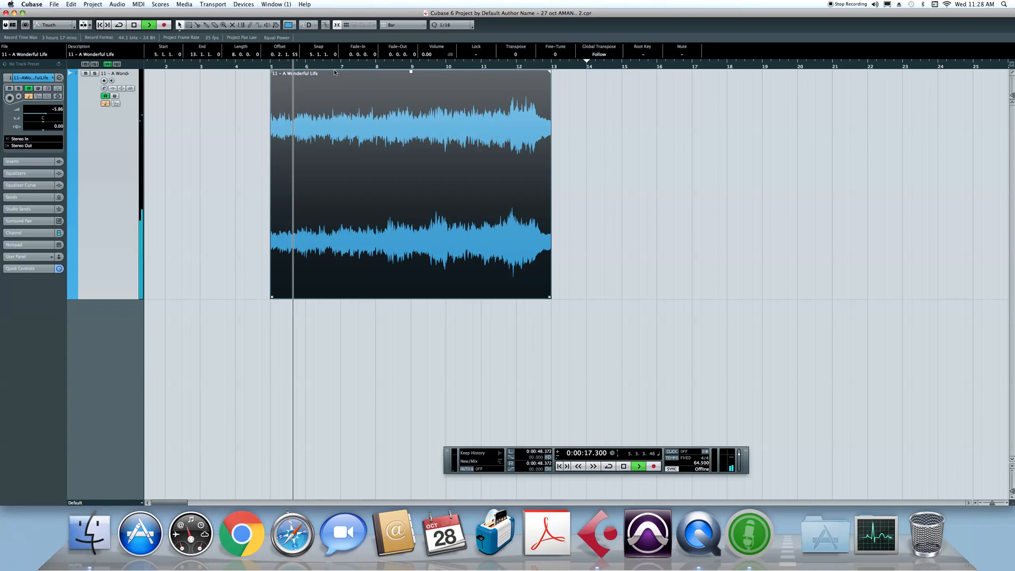
{"action": "left_click_drag", "start_coordinate": [349, 68], "coordinate": [444, 68]}
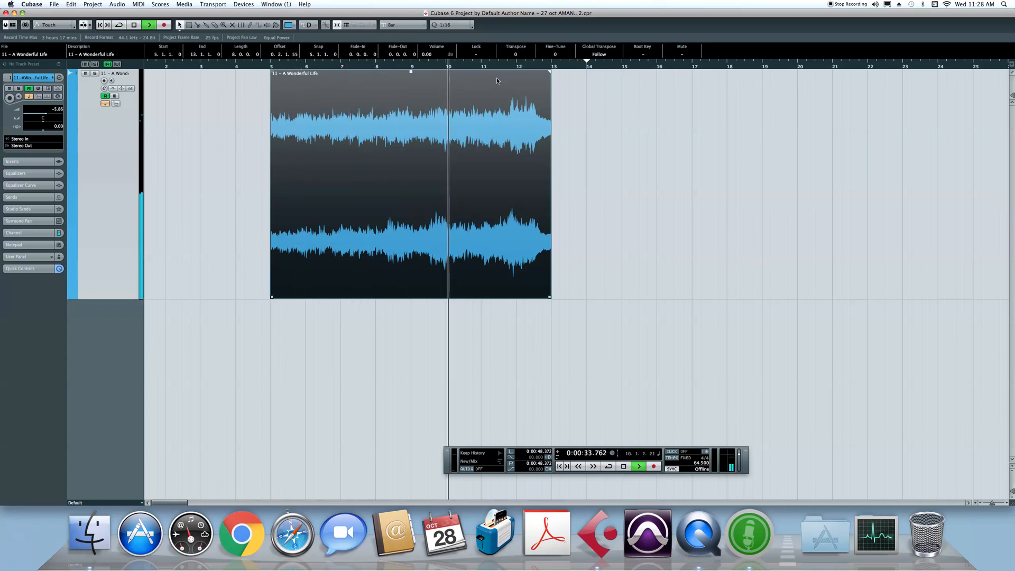
{"action": "key", "text": "space"}
{"action": "key", "text": "space"}
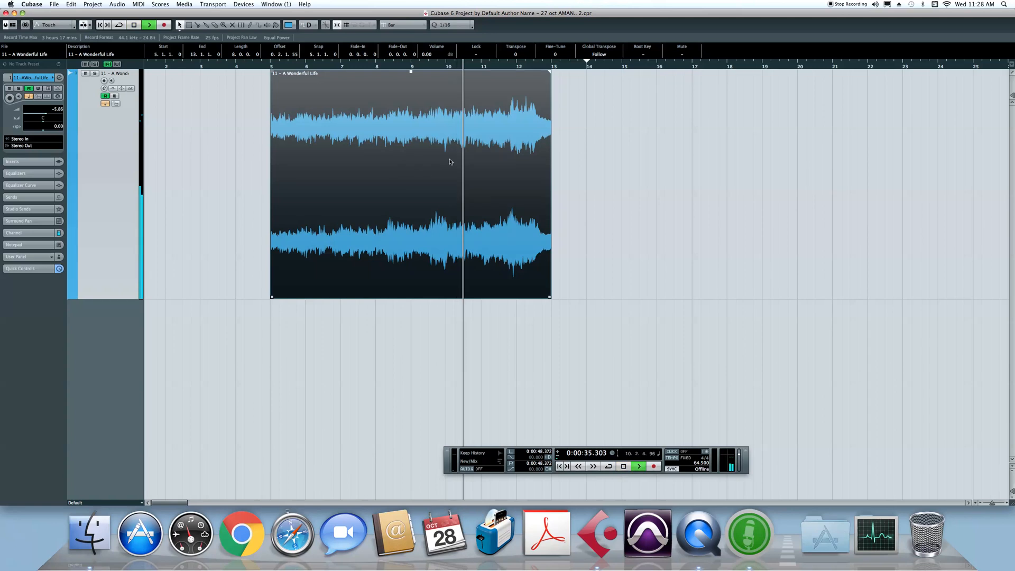
{"action": "key", "text": "space"}
{"action": "left_click", "coordinate": [93, 4]}
{"action": "mouse_move", "coordinate": [71, 4]}
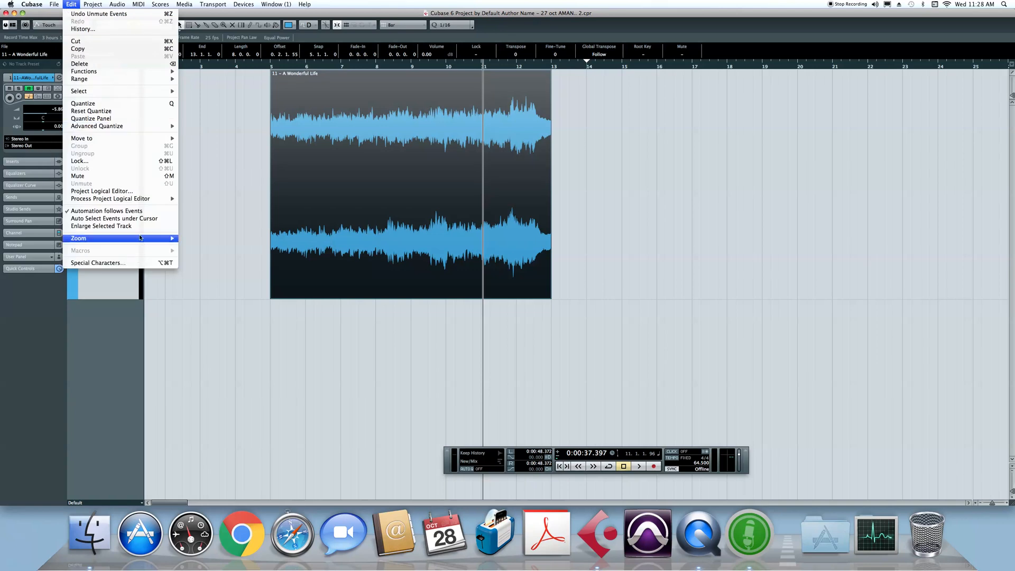
{"action": "left_click", "coordinate": [135, 133]}
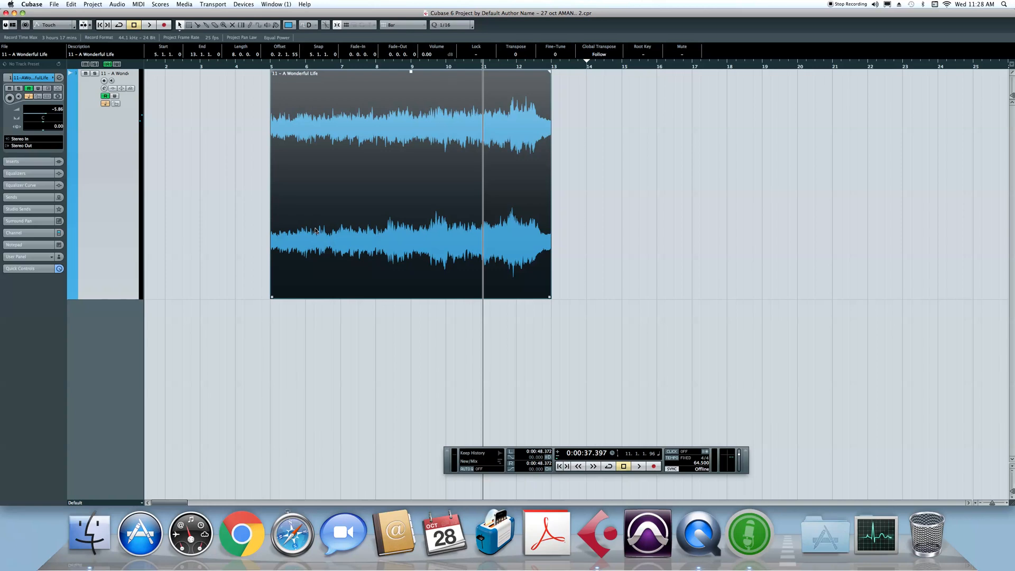
{"action": "left_click", "coordinate": [87, 8]}
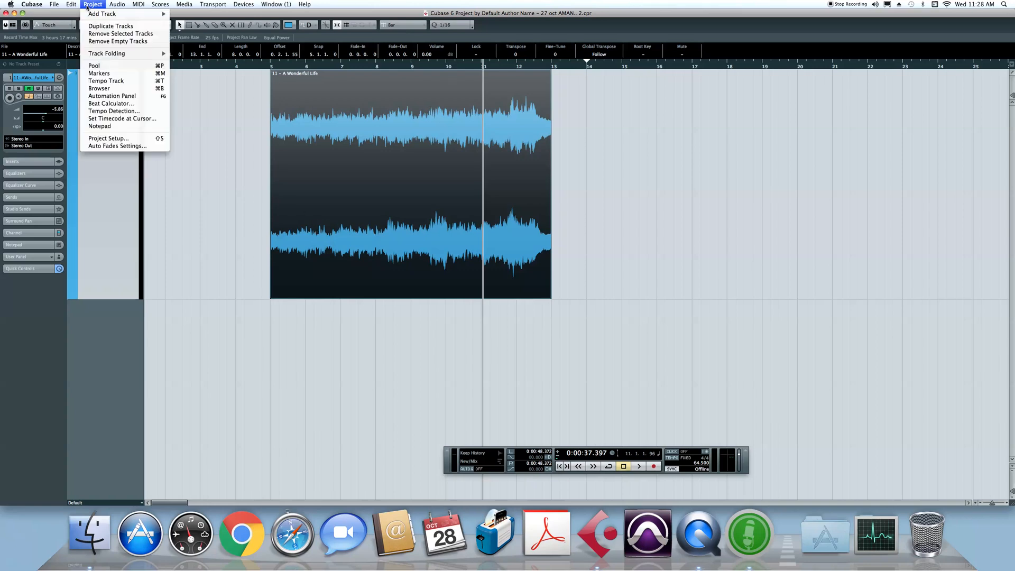
{"action": "left_click", "coordinate": [467, 234]}
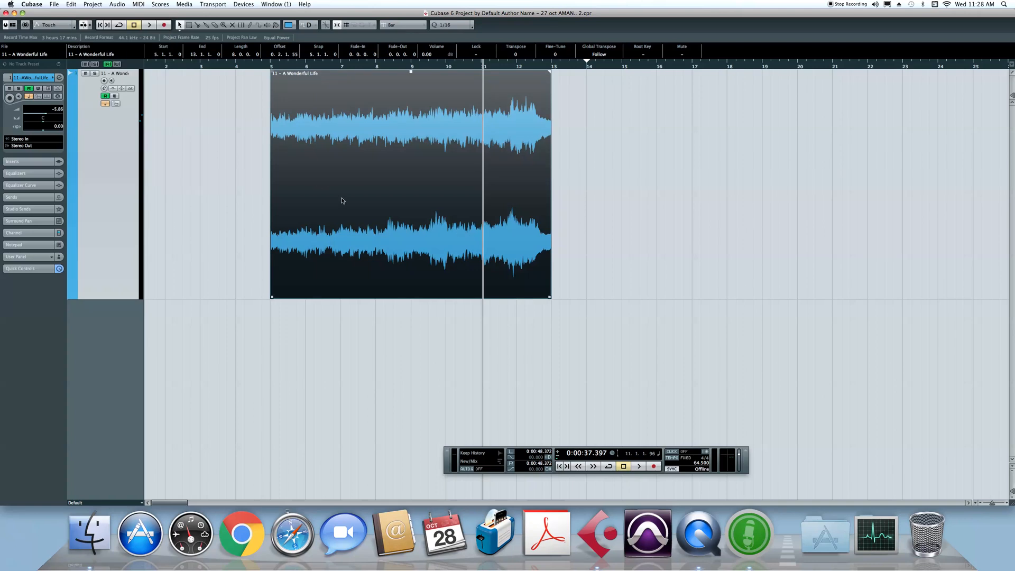
Open the Project Setup dialog, examine its format and recording settings, and close it without changes.
{"action": "left_click", "coordinate": [91, 5]}
{"action": "left_click", "coordinate": [138, 141]}
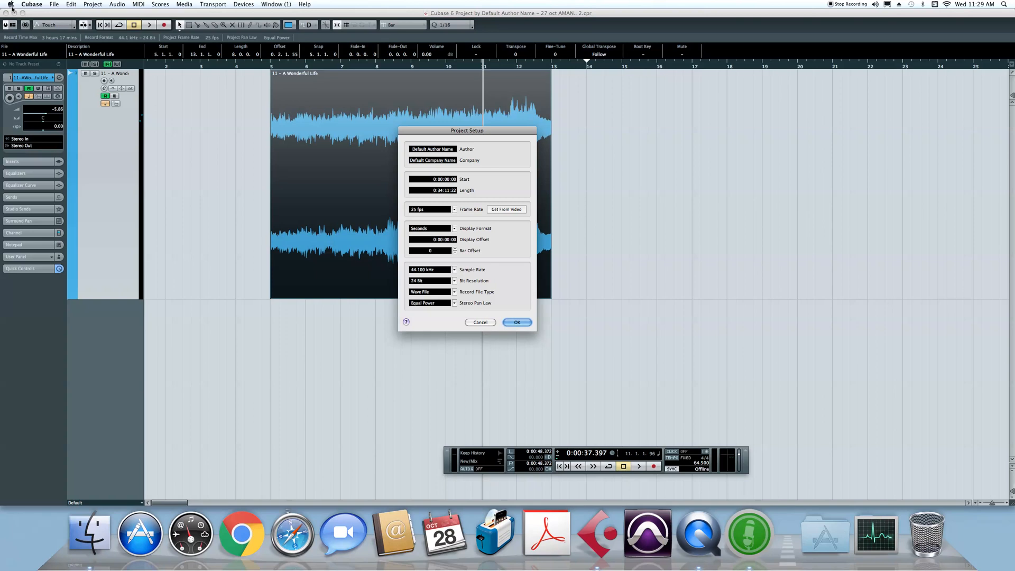
{"action": "left_click", "coordinate": [480, 322]}
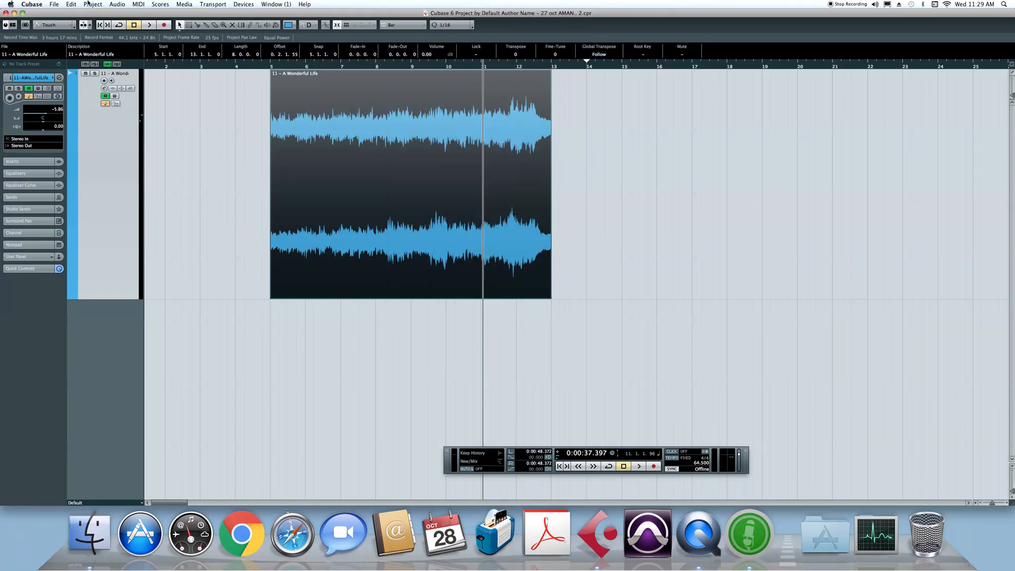
Examine the track types available for adding to the project, without adding one.
{"action": "left_click", "coordinate": [89, 4]}
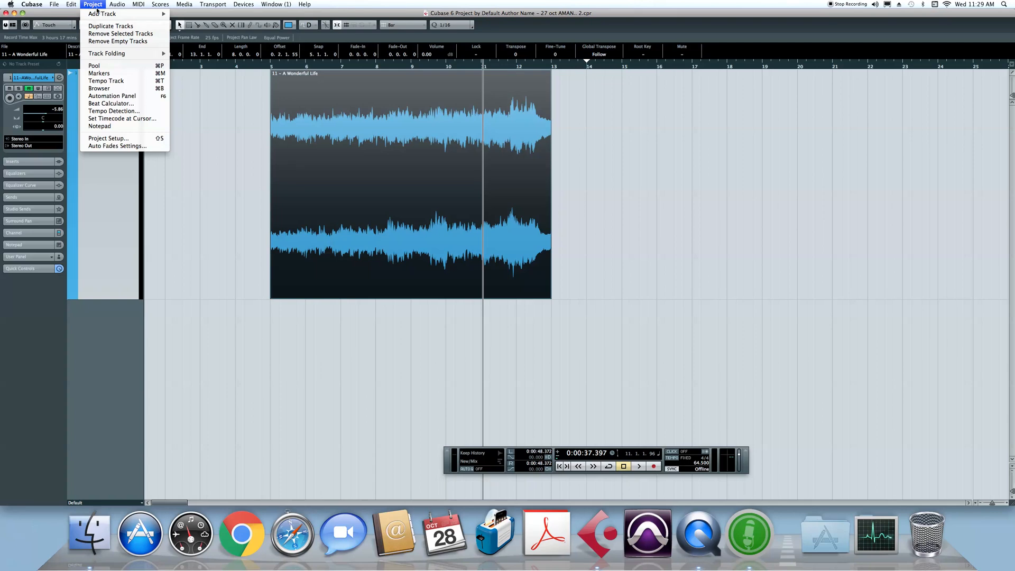
{"action": "mouse_move", "coordinate": [106, 16]}
{"action": "left_click", "coordinate": [355, 103]}
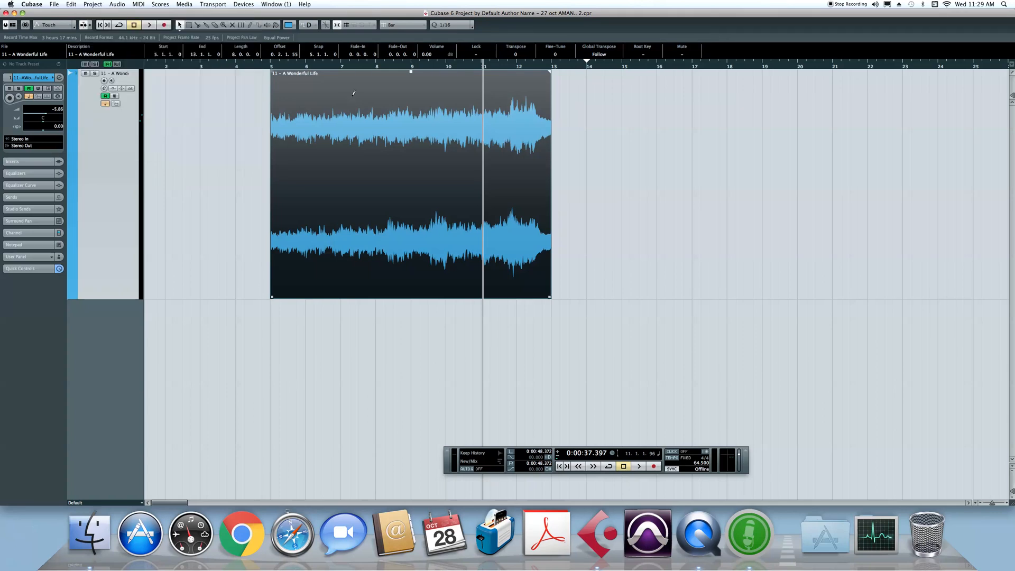
{"action": "left_click", "coordinate": [92, 4]}
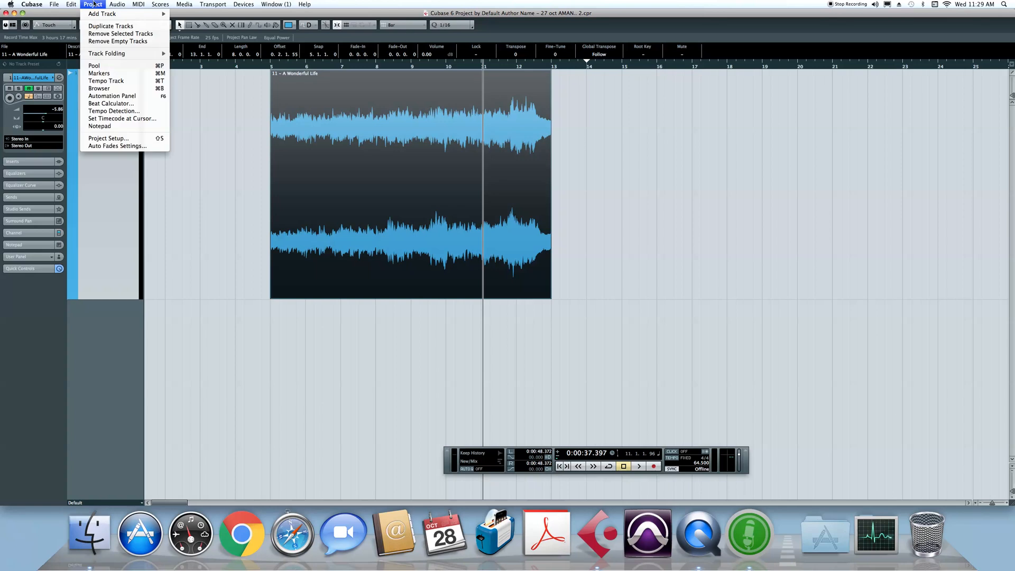
{"action": "mouse_move", "coordinate": [102, 19]}
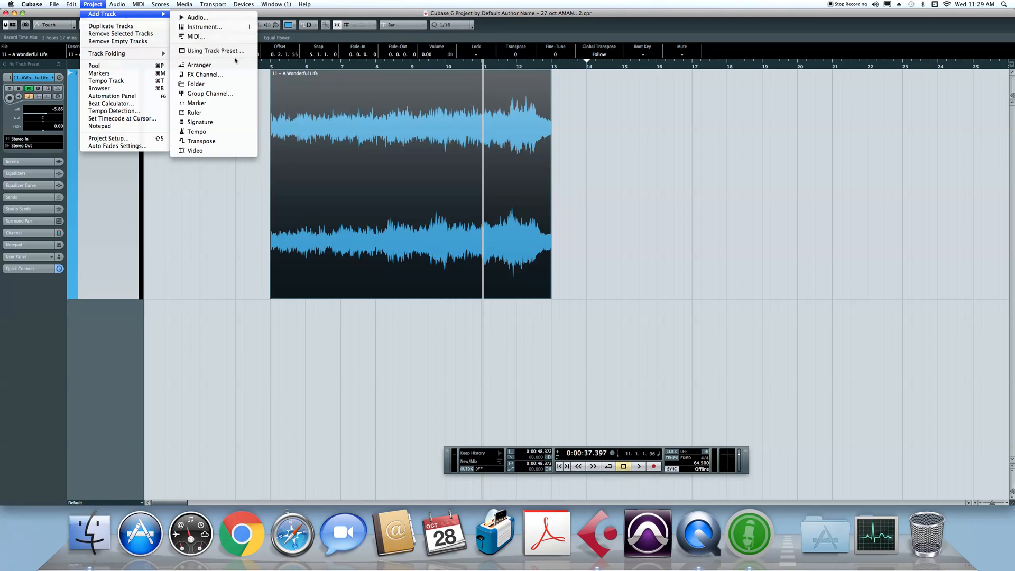
{"action": "mouse_move", "coordinate": [174, 5]}
{"action": "left_click", "coordinate": [565, 187]}
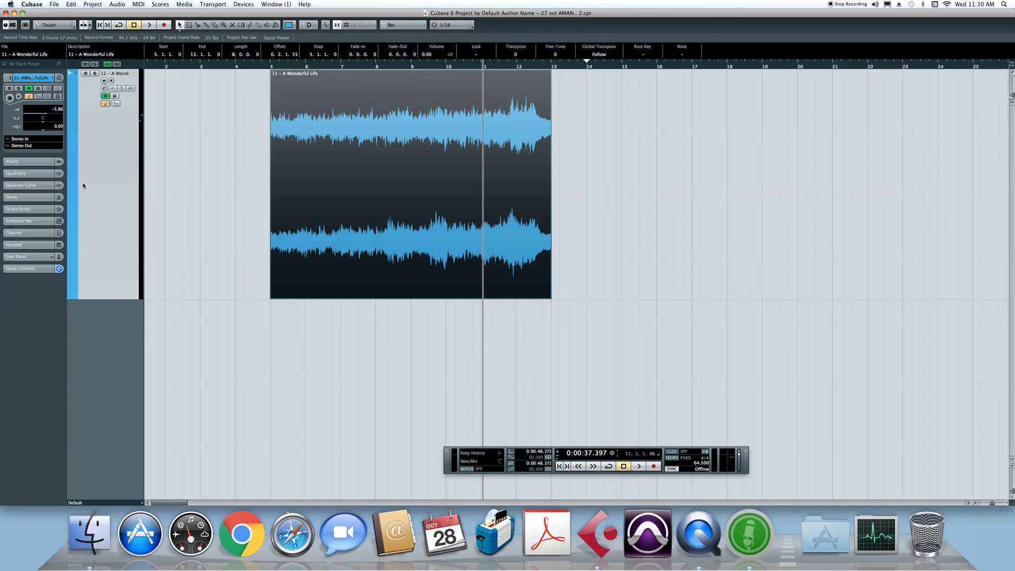
Show and hide the Mixer repeatedly, close it, and place the cursor at the clip's start, bar 5.
{"action": "key", "text": "F3"}
{"action": "key", "text": "F3"}
{"action": "key", "text": "F3"}
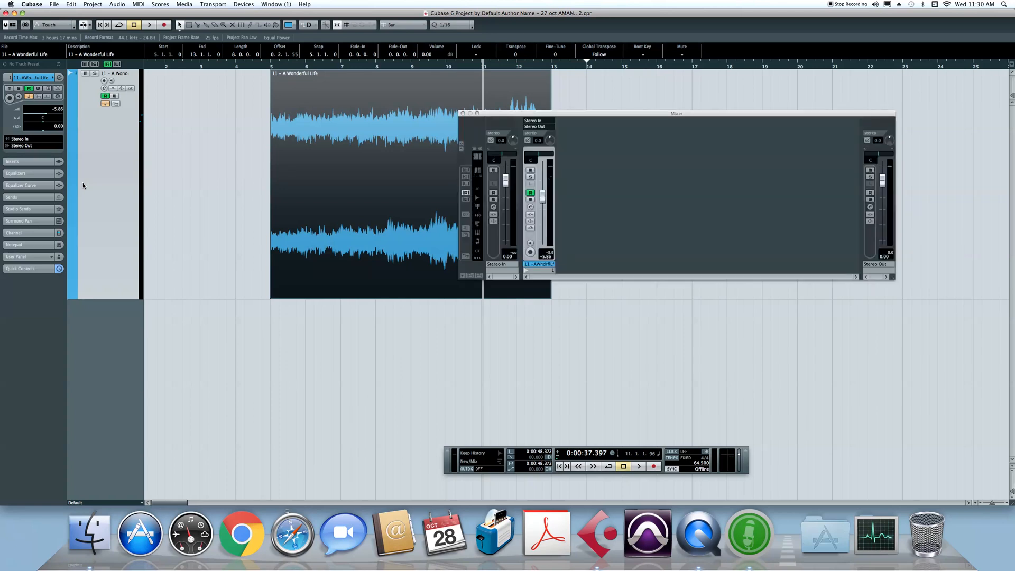
{"action": "key", "text": "F3"}
{"action": "key", "text": "F3"}
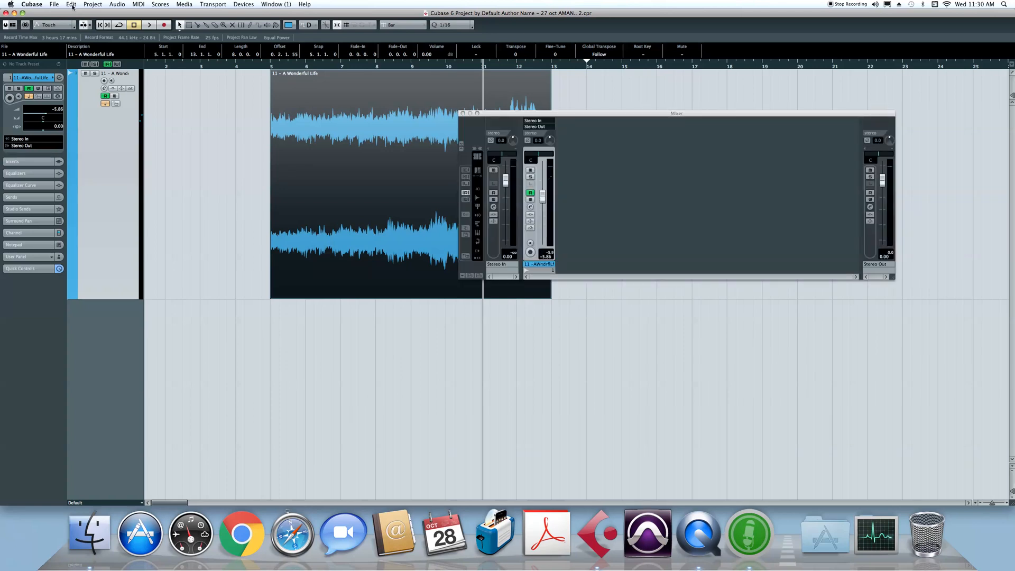
{"action": "left_click", "coordinate": [93, 5]}
{"action": "left_click", "coordinate": [377, 223]}
{"action": "left_click", "coordinate": [463, 113]}
{"action": "left_click", "coordinate": [268, 67]}
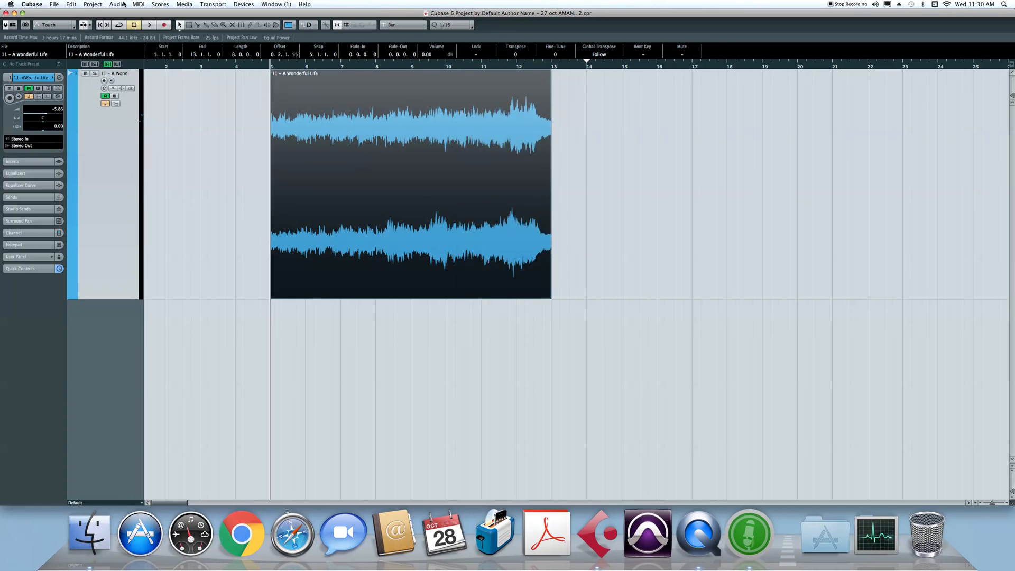
{"action": "left_click", "coordinate": [93, 4]}
{"action": "mouse_move", "coordinate": [105, 14]}
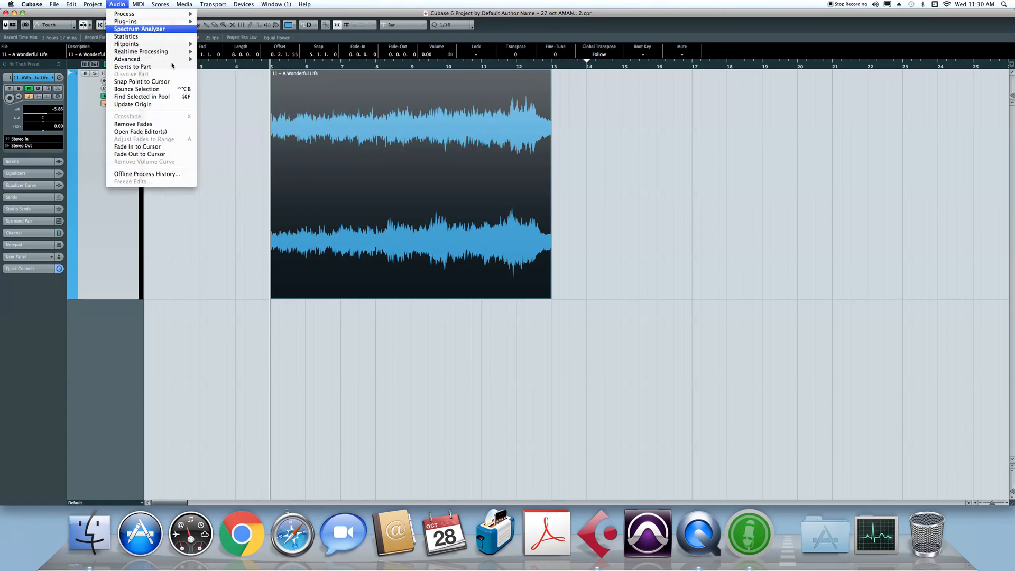
{"action": "left_click", "coordinate": [202, 95]}
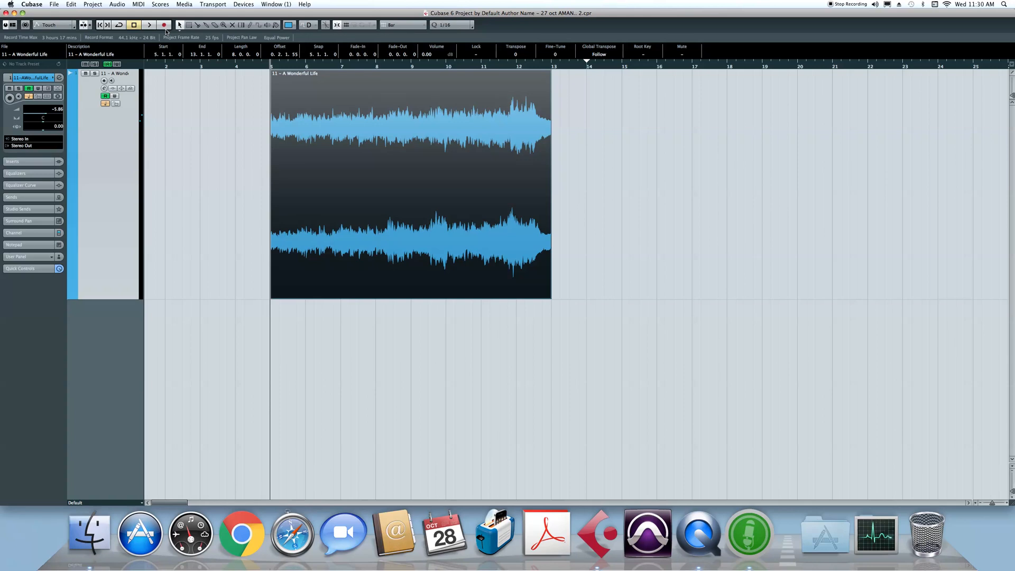
Toggle the Mixer again, widen its window to the edge of the display and close it.
{"action": "key", "text": "F3"}
{"action": "key", "text": "F3"}
{"action": "key", "text": "F3"}
{"action": "key", "text": "F3"}
{"action": "key", "text": "F3"}
{"action": "left_click_drag", "start_coordinate": [897, 281], "coordinate": [1011, 275]}
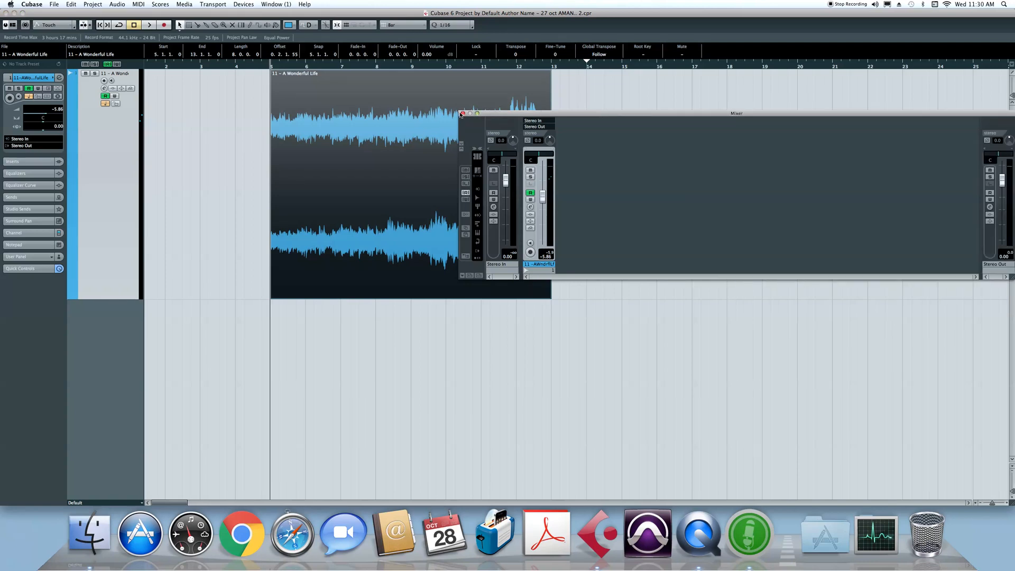
{"action": "left_click", "coordinate": [463, 113]}
Open the clip in the Sample Editor twice, undo the last edit there and return to the project window.
{"action": "double_click", "coordinate": [454, 121]}
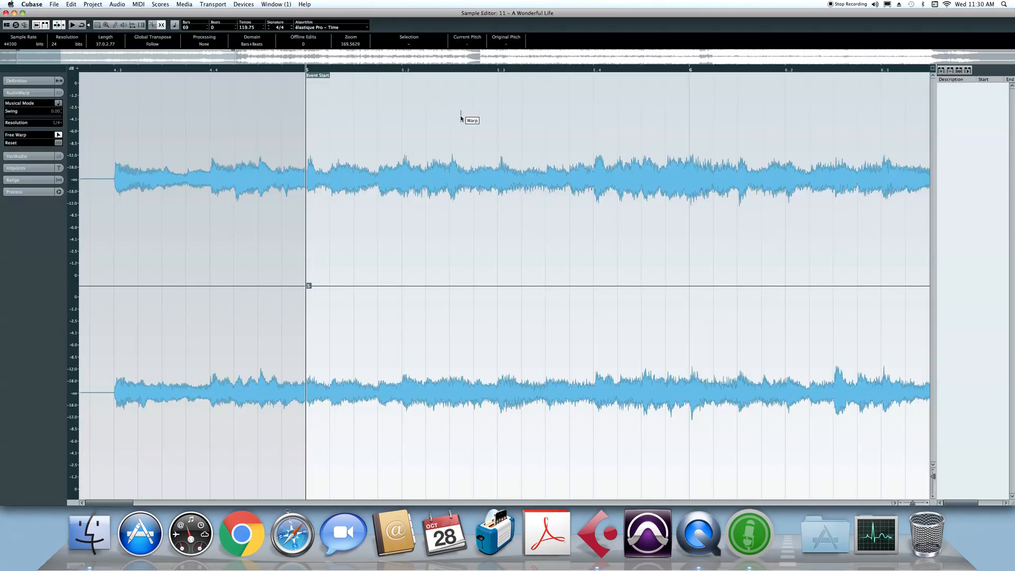
{"action": "left_click", "coordinate": [6, 13]}
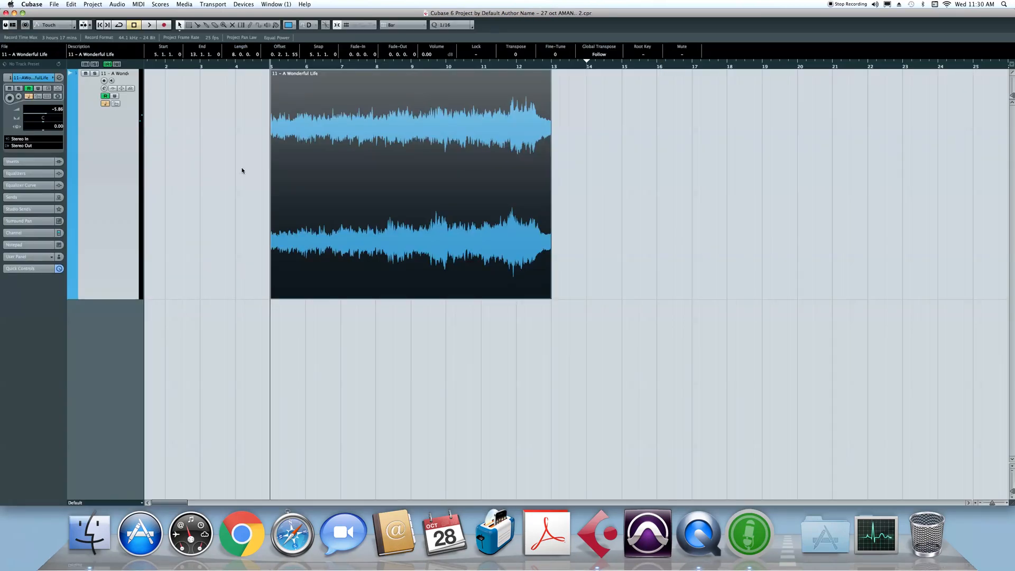
{"action": "double_click", "coordinate": [313, 174]}
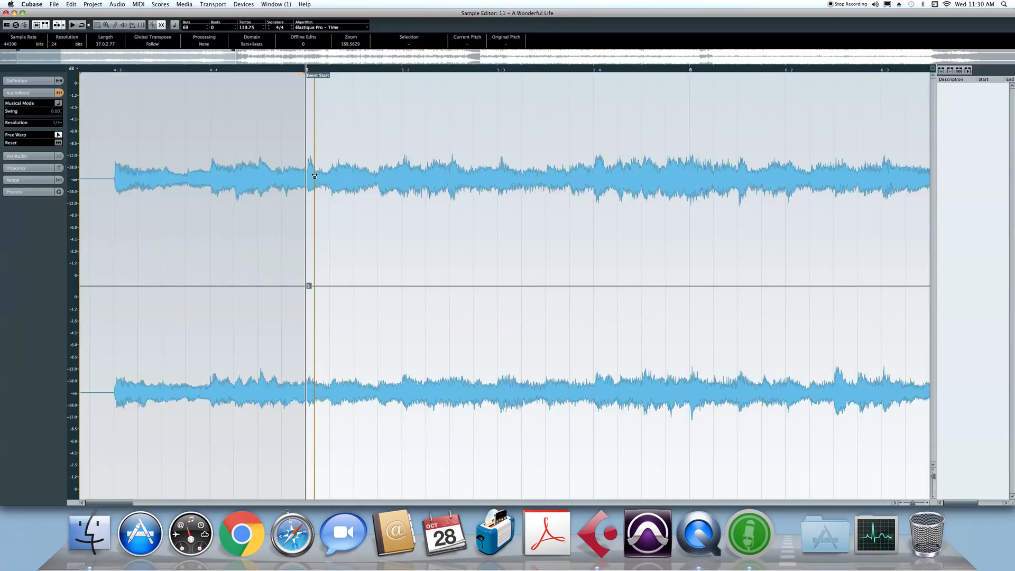
{"action": "key", "text": "super+z"}
{"action": "left_click", "coordinate": [5, 12]}
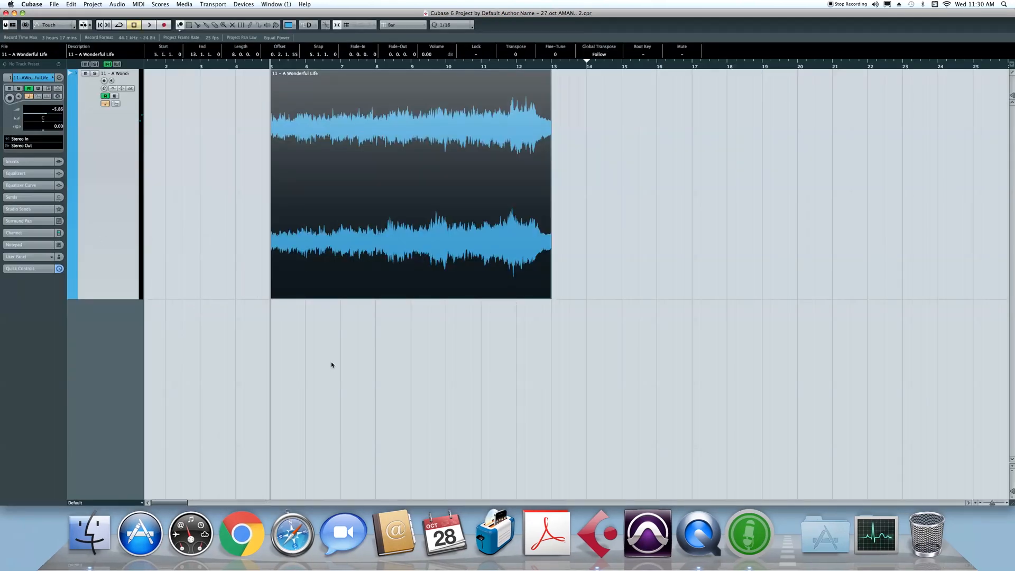
Open the Add Audio Track dialog, view its count and configuration options, and cancel it.
{"action": "left_click", "coordinate": [93, 5]}
{"action": "mouse_move", "coordinate": [94, 14]}
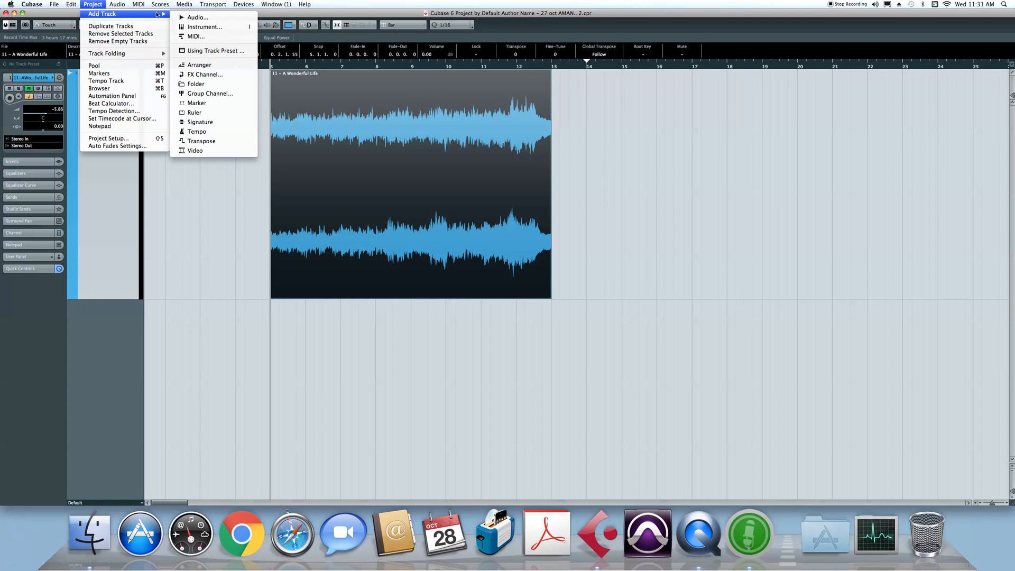
{"action": "left_click", "coordinate": [207, 19]}
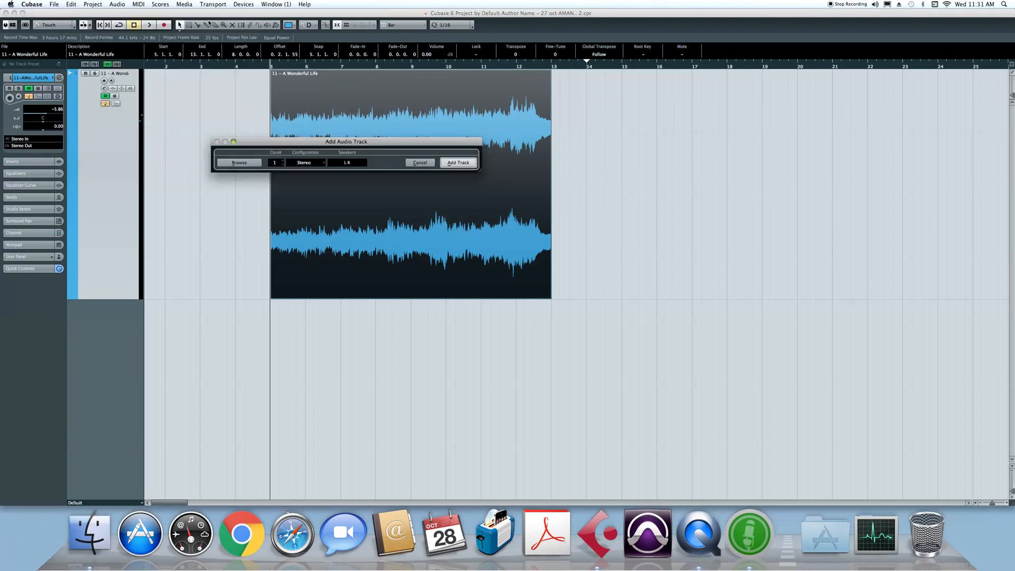
{"action": "left_click", "coordinate": [420, 163]}
Start adding audio tracks from the project window and set the track count to 3.
{"action": "left_click", "coordinate": [92, 4]}
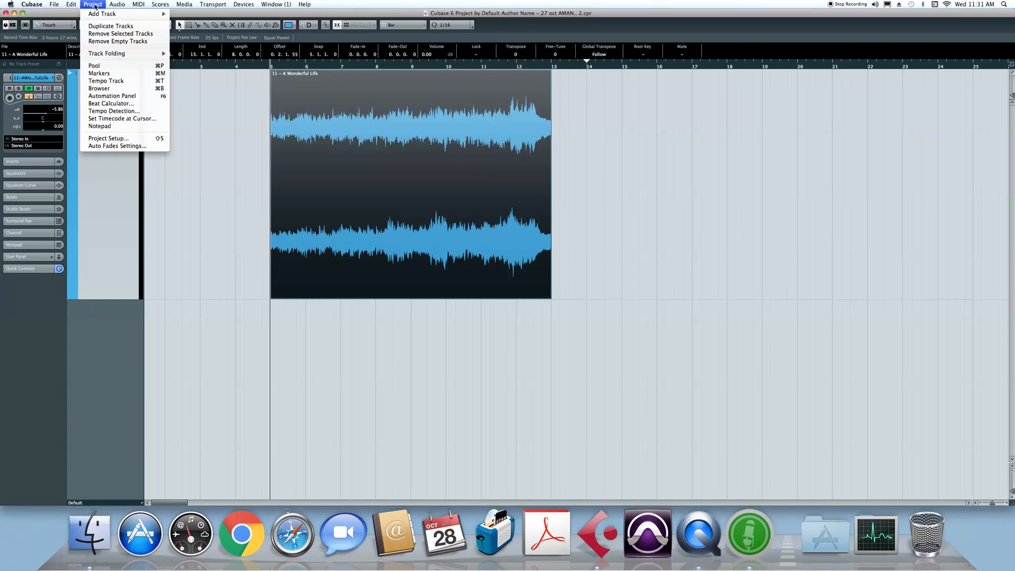
{"action": "mouse_move", "coordinate": [115, 13]}
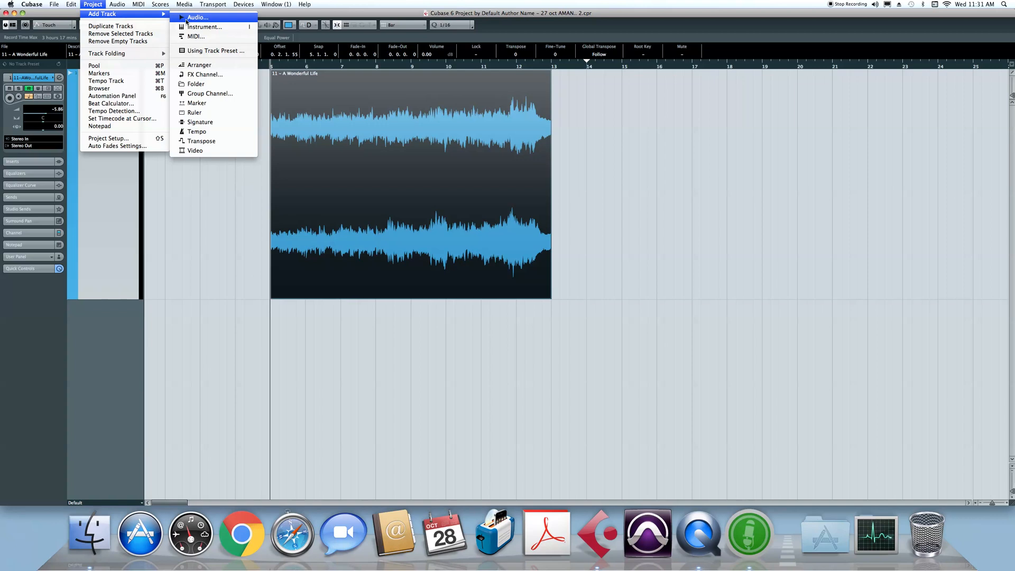
{"action": "left_click", "coordinate": [186, 18]}
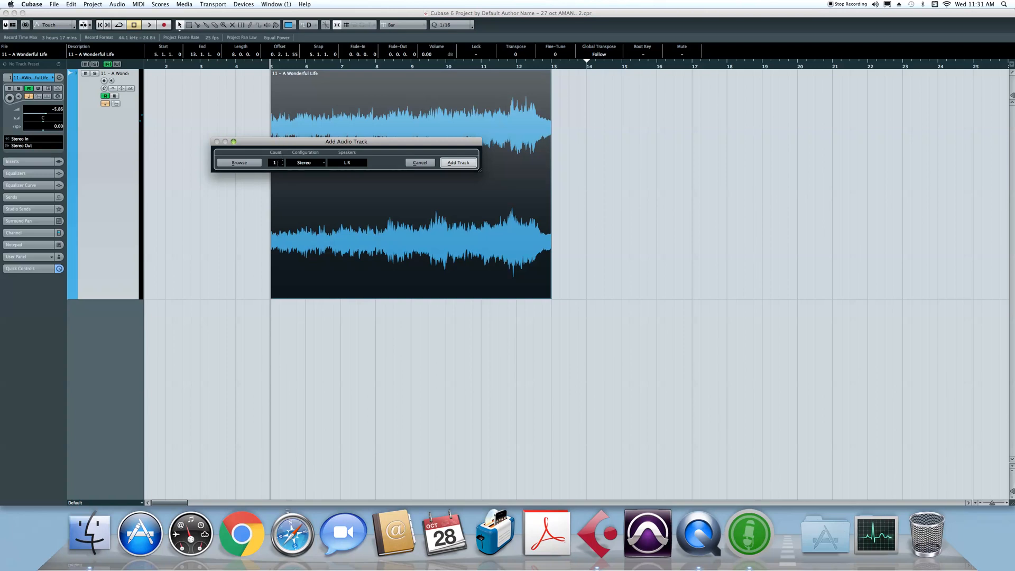
{"action": "left_click", "coordinate": [277, 162]}
{"action": "type", "text": "3"}
{"action": "left_click", "coordinate": [299, 154]}
Examine the channel configuration choices, including the additional surround formats, trying Mono and returning to Stereo.
{"action": "left_click", "coordinate": [316, 161]}
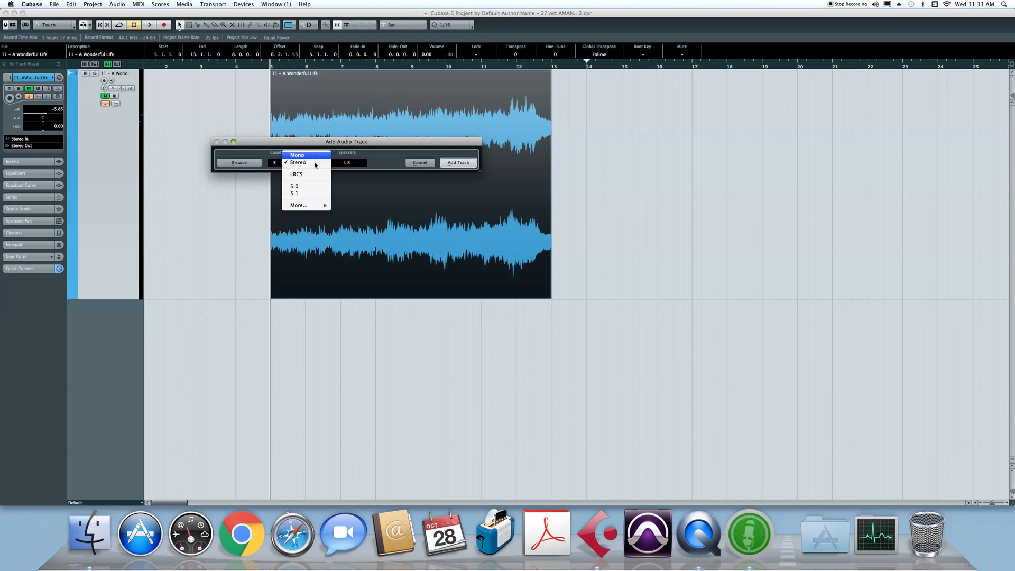
{"action": "mouse_move", "coordinate": [321, 206]}
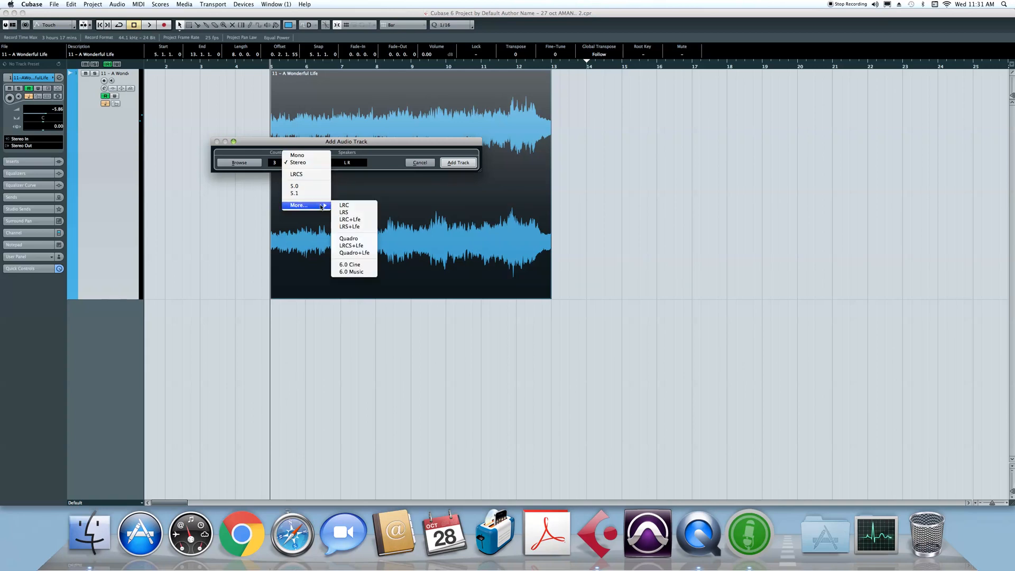
{"action": "left_click", "coordinate": [319, 155]}
{"action": "left_click", "coordinate": [305, 159]}
{"action": "left_click", "coordinate": [308, 164]}
{"action": "left_click", "coordinate": [308, 163]}
{"action": "left_click", "coordinate": [311, 169]}
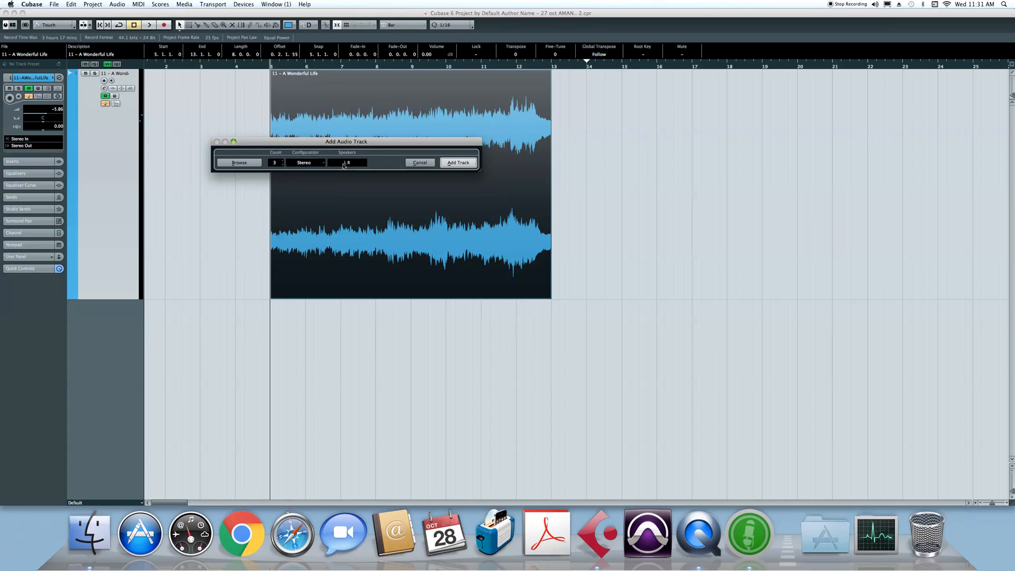
Switch the new tracks' configuration back and forth between Mono and Stereo several times, leaving it on Stereo.
{"action": "left_click", "coordinate": [306, 163]}
{"action": "left_click", "coordinate": [306, 162]}
{"action": "left_click", "coordinate": [307, 163]}
{"action": "left_click", "coordinate": [306, 156]}
{"action": "left_click", "coordinate": [303, 163]}
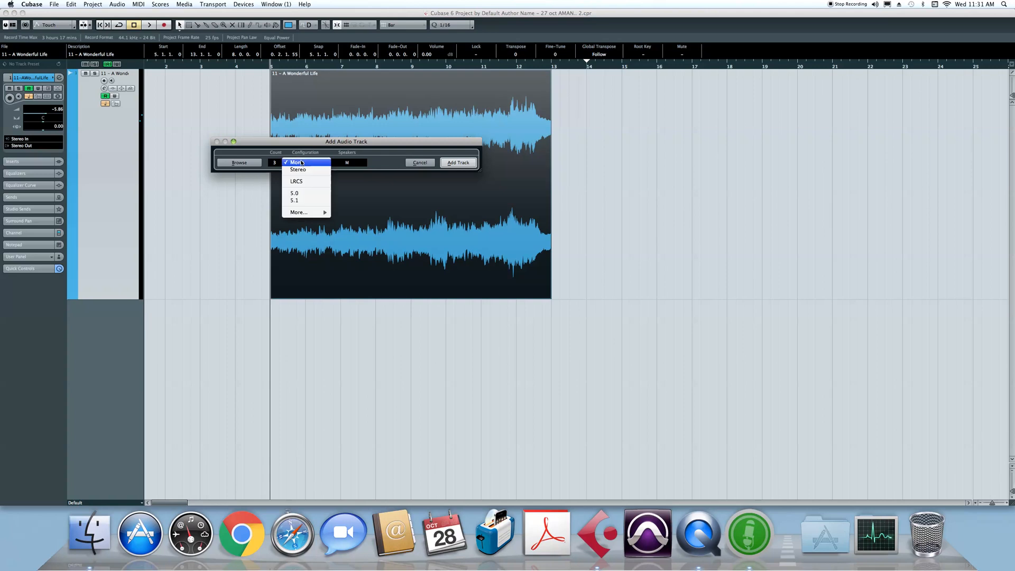
{"action": "left_click", "coordinate": [308, 162]}
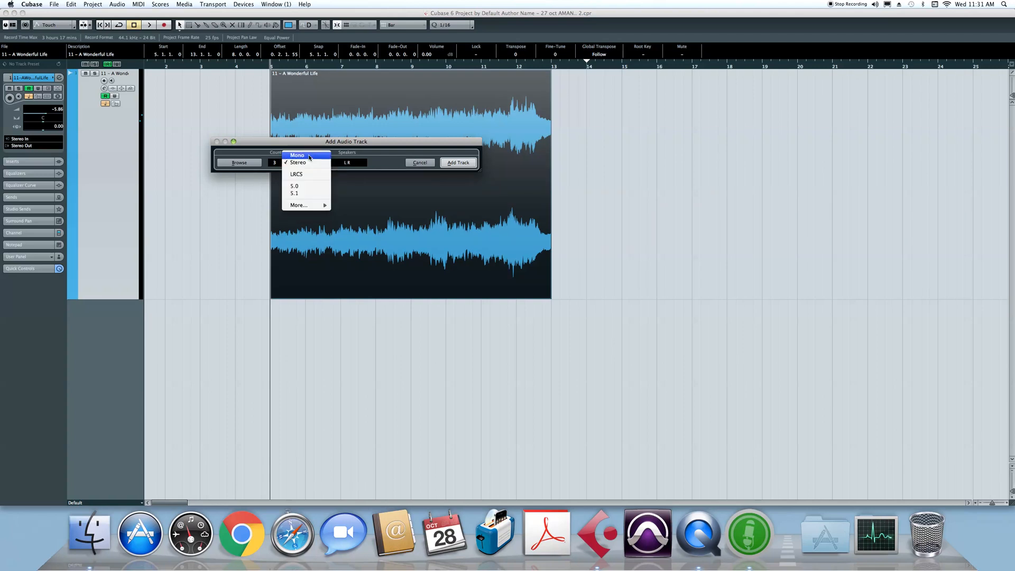
{"action": "left_click", "coordinate": [306, 155]}
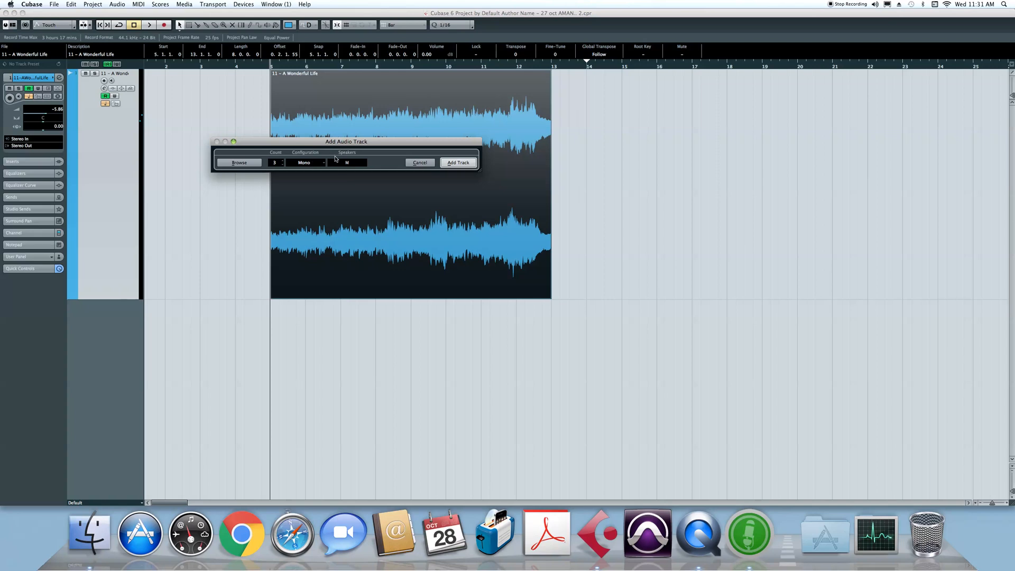
{"action": "left_click", "coordinate": [309, 162]}
{"action": "left_click", "coordinate": [312, 164]}
{"action": "left_click", "coordinate": [311, 163]}
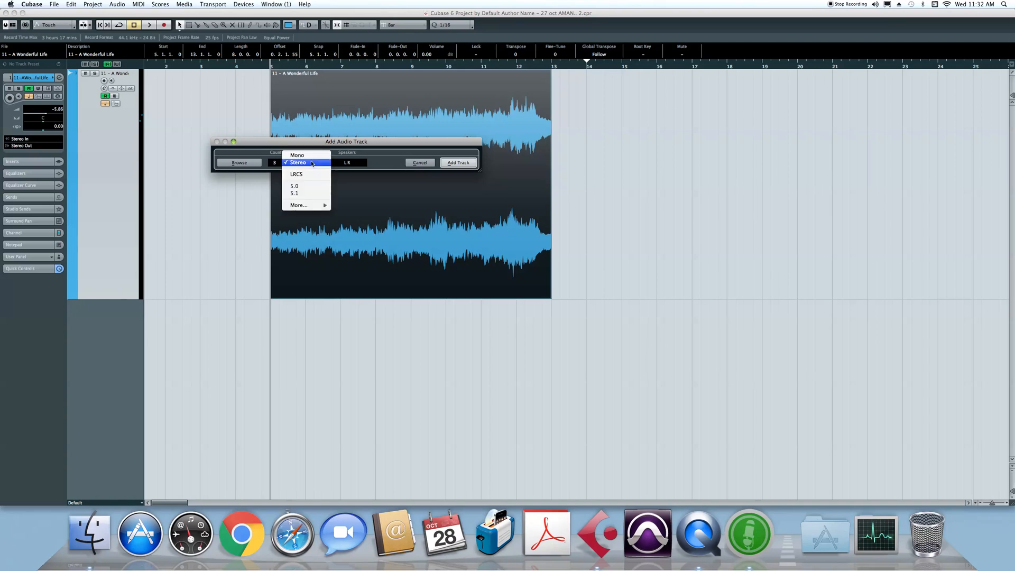
{"action": "left_click", "coordinate": [309, 162]}
{"action": "left_click", "coordinate": [312, 164]}
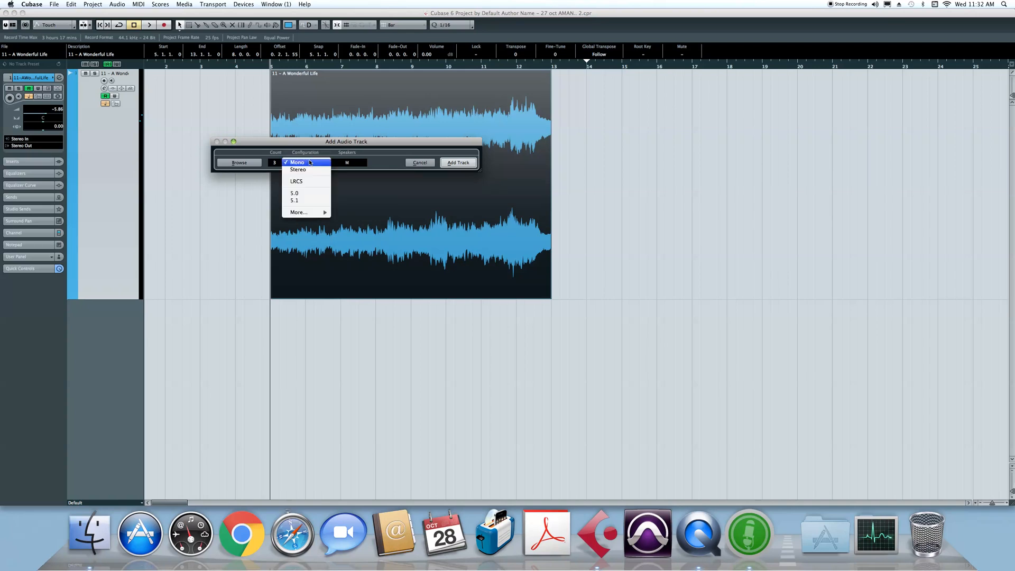
{"action": "left_click", "coordinate": [313, 164]}
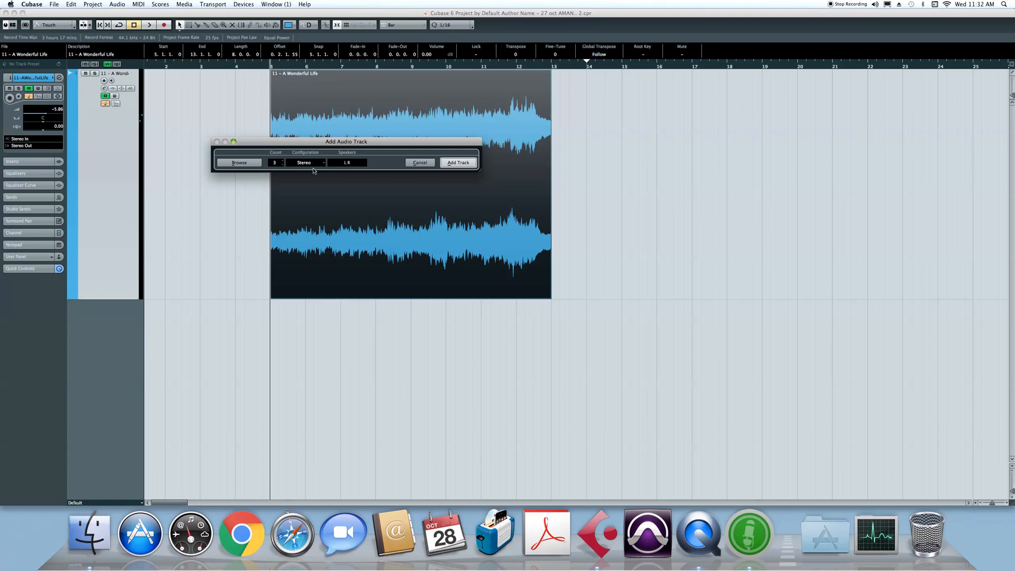
{"action": "left_click", "coordinate": [313, 168]}
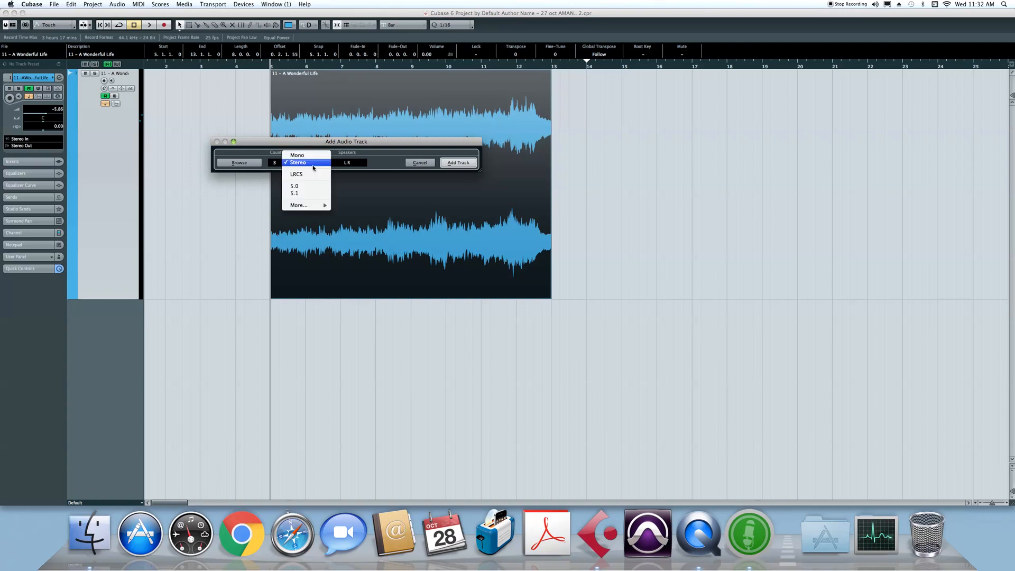
{"action": "left_click", "coordinate": [311, 160]}
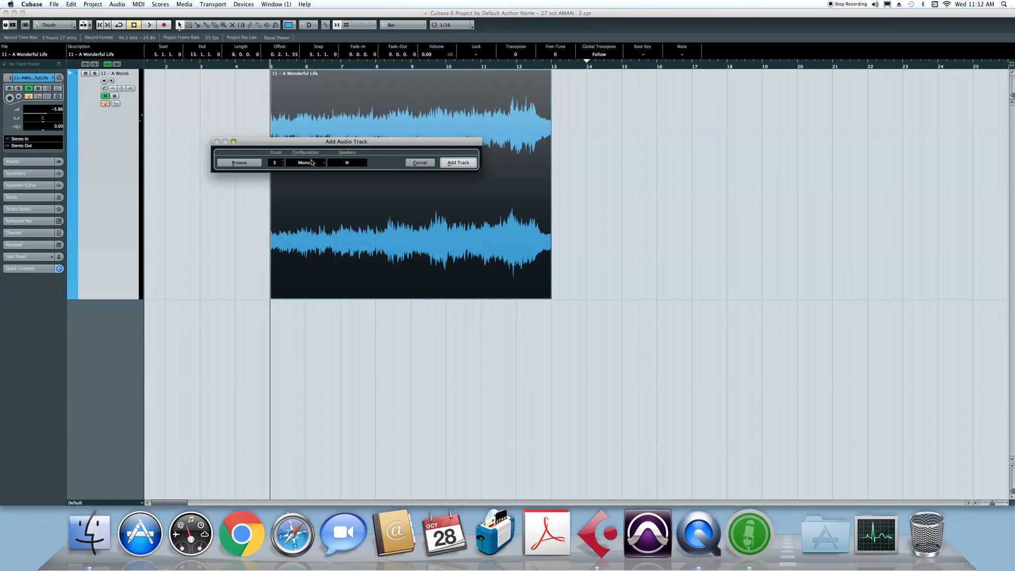
{"action": "left_click", "coordinate": [312, 162]}
{"action": "left_click", "coordinate": [311, 165]}
{"action": "left_click", "coordinate": [311, 163]}
{"action": "left_click", "coordinate": [311, 156]}
{"action": "left_click", "coordinate": [312, 162]}
{"action": "left_click", "coordinate": [315, 172]}
{"action": "left_click", "coordinate": [312, 163]}
{"action": "left_click", "coordinate": [311, 157]}
{"action": "left_click", "coordinate": [316, 164]}
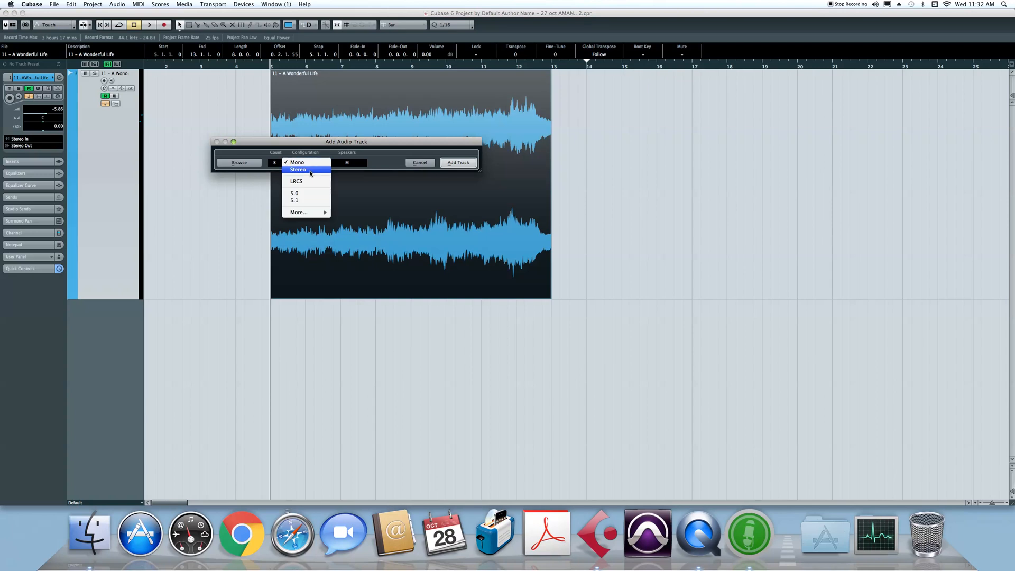
{"action": "left_click", "coordinate": [312, 169]}
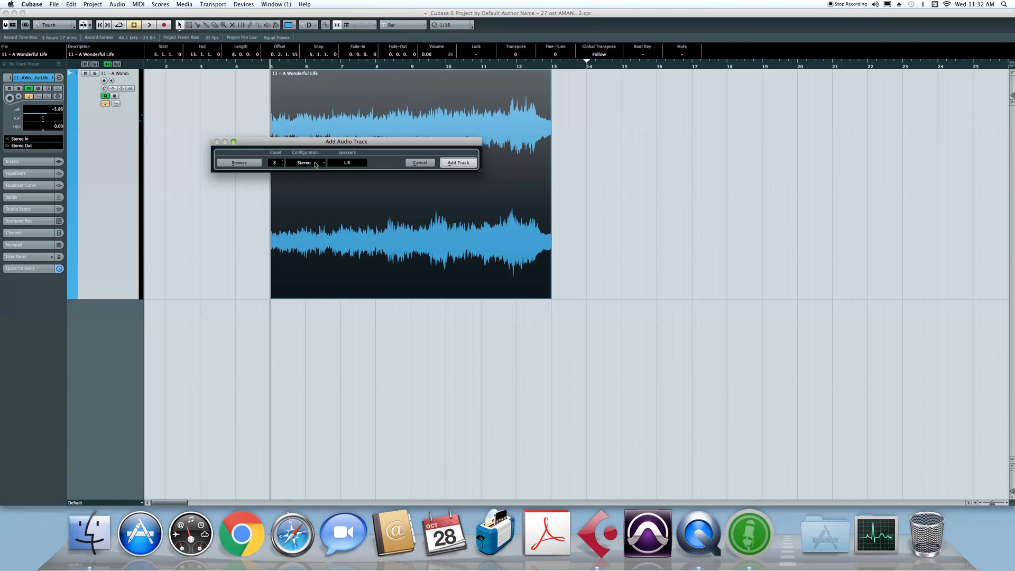
Set the configuration to Mono, add the three audio tracks and look over them in the project window.
{"action": "left_click", "coordinate": [316, 164]}
{"action": "left_click", "coordinate": [315, 157]}
{"action": "left_click", "coordinate": [448, 164]}
{"action": "scroll", "coordinate": [414, 249], "scroll_direction": "down", "scroll_amount": 10}
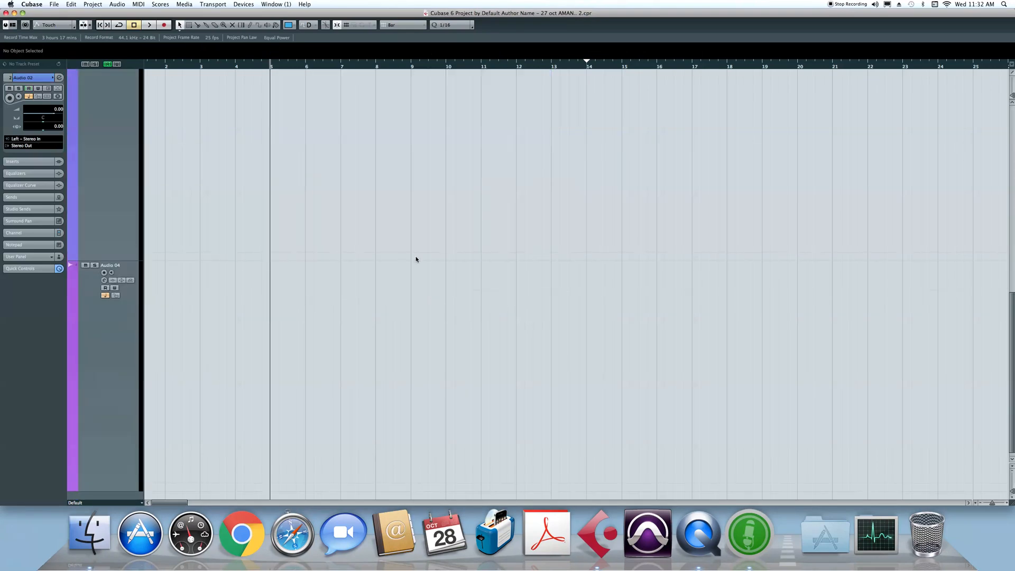
{"action": "scroll", "coordinate": [416, 257], "scroll_direction": "up", "scroll_amount": 10}
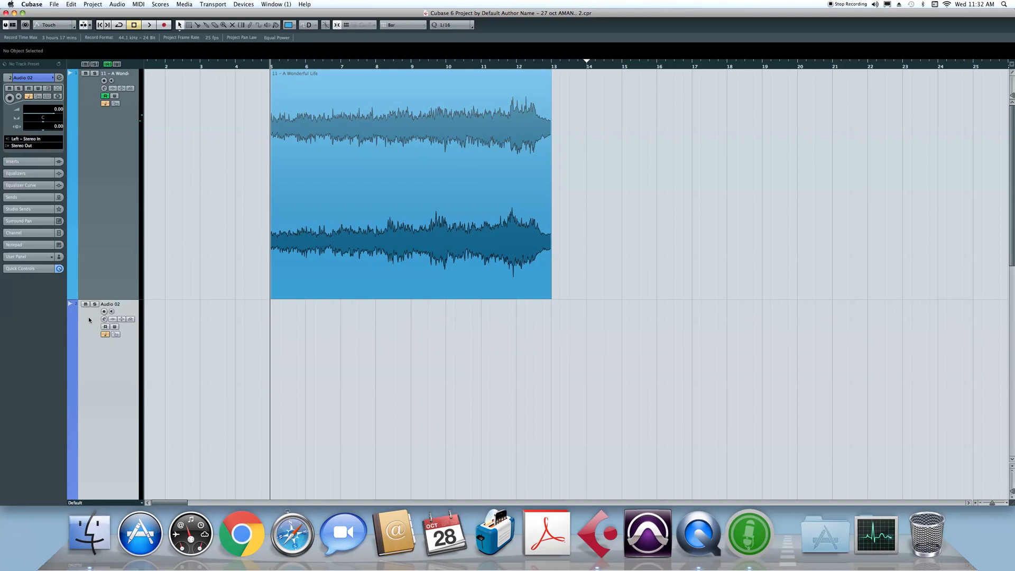
Slightly reduce the height of the A Wonderful Life track and widen the track list.
{"action": "left_click", "coordinate": [147, 265]}
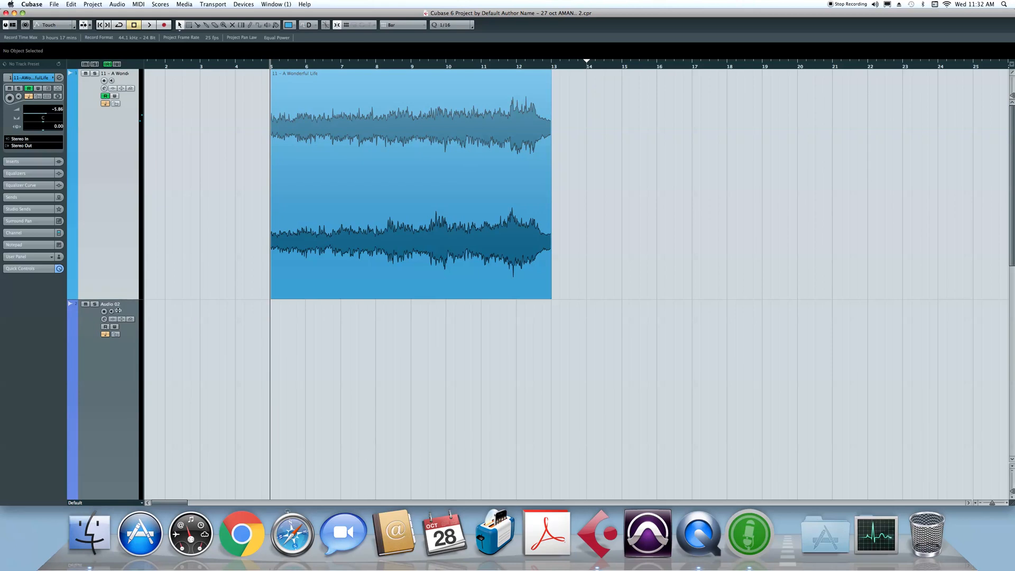
{"action": "left_click_drag", "start_coordinate": [122, 299], "coordinate": [130, 265]}
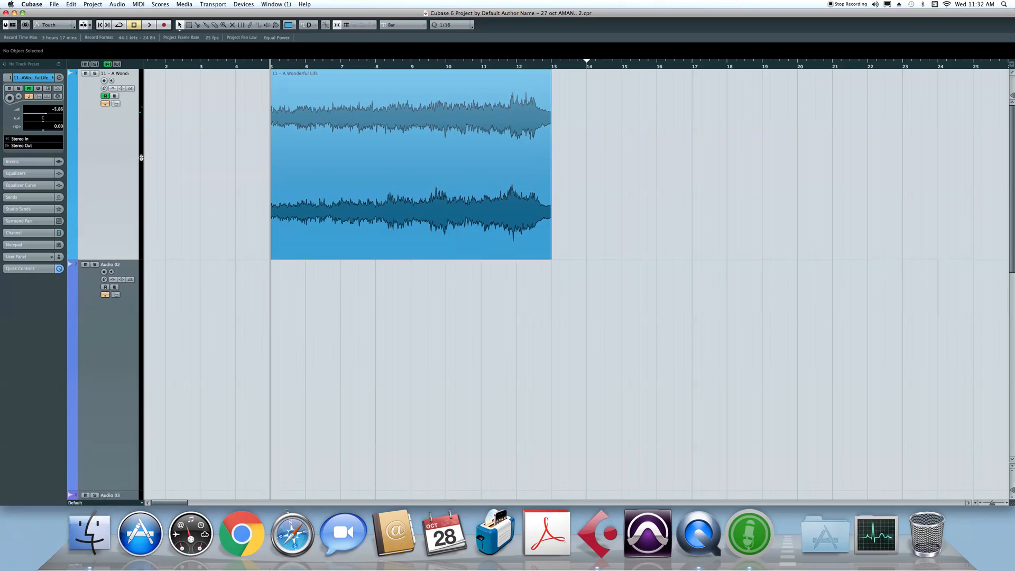
{"action": "left_click_drag", "start_coordinate": [143, 160], "coordinate": [161, 147]}
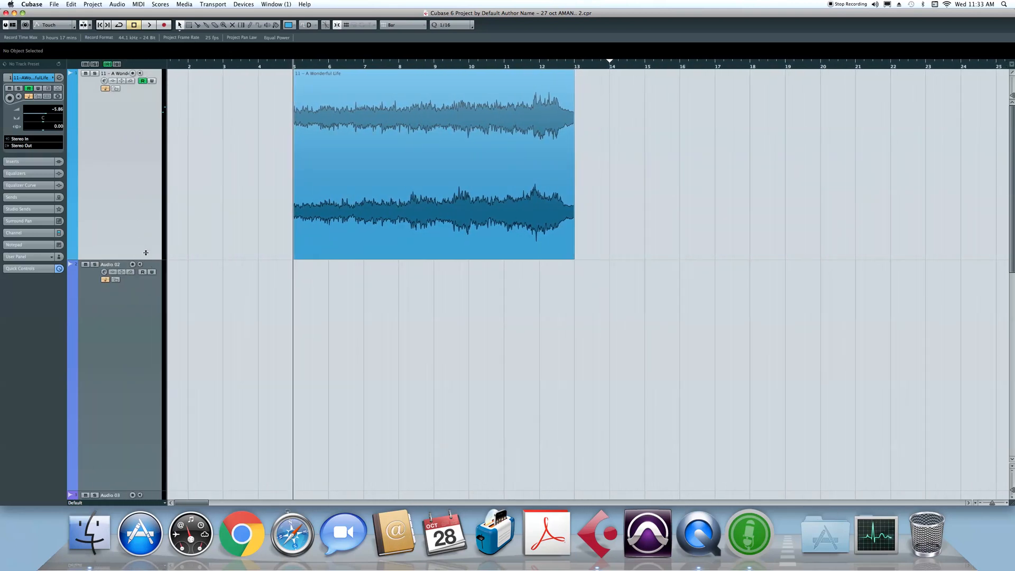
Increase the height of the A Wonderful Life track and collapse all tracks to minimum height.
{"action": "left_click_drag", "start_coordinate": [147, 260], "coordinate": [113, 299]}
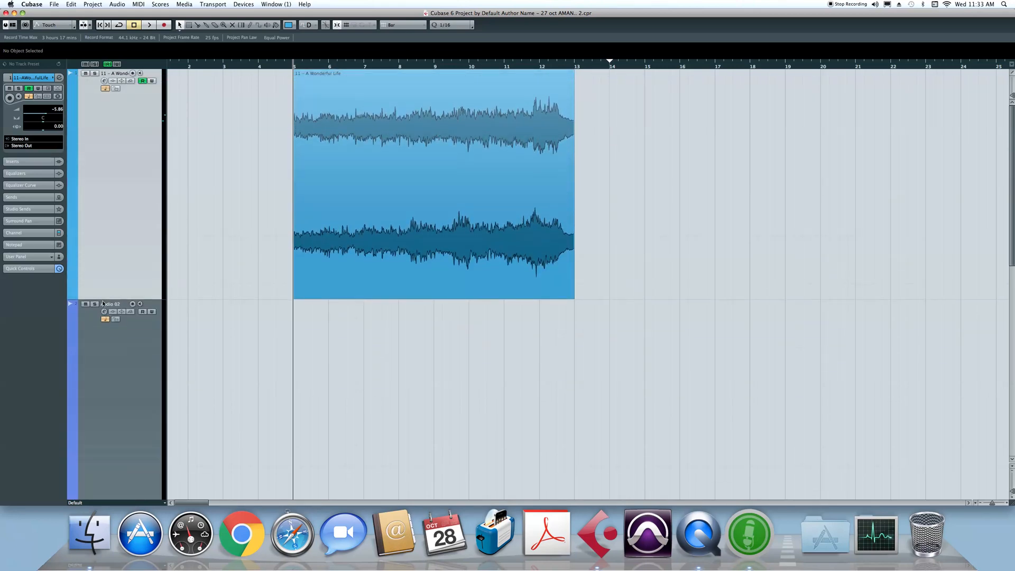
{"action": "key", "text": "z"}
{"action": "key", "text": "z"}
{"action": "key", "text": "z"}
{"action": "key", "text": "z"}
{"action": "key", "text": "z"}
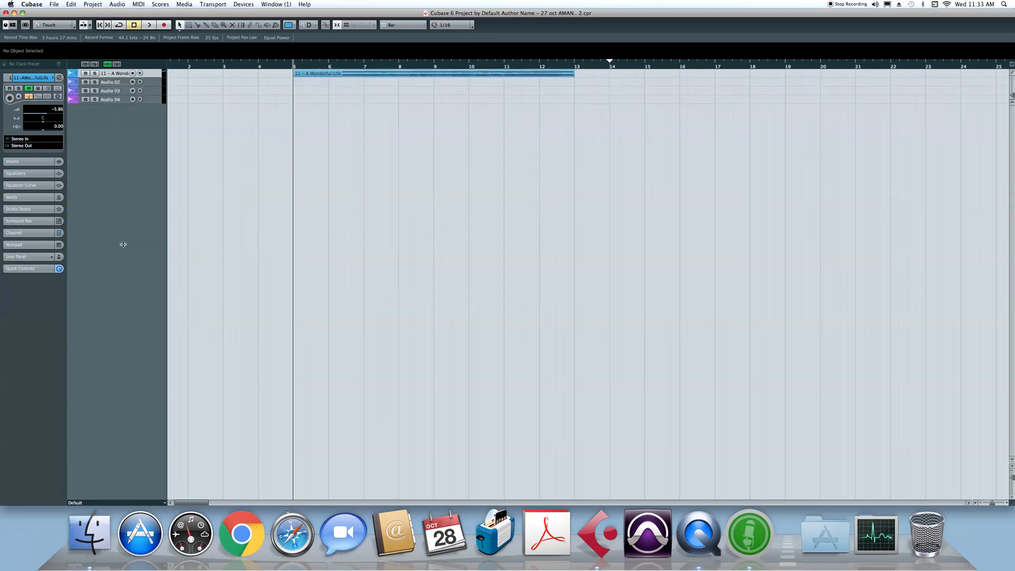
Select all four tracks as a continuous range, and select only Audio 02 and Audio 03.
{"action": "left_click", "coordinate": [156, 102], "text": "shift"}
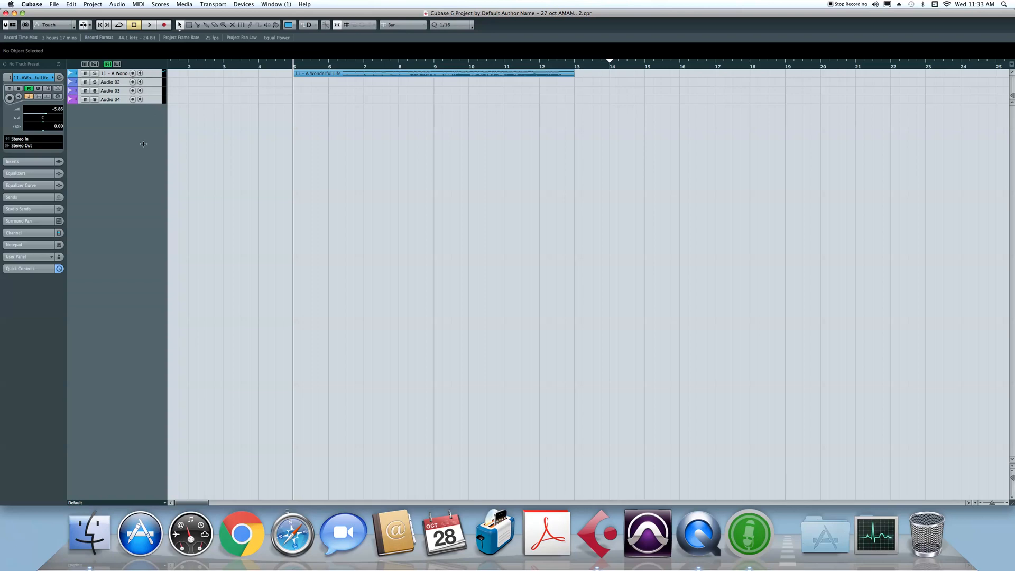
{"action": "left_click", "coordinate": [153, 76]}
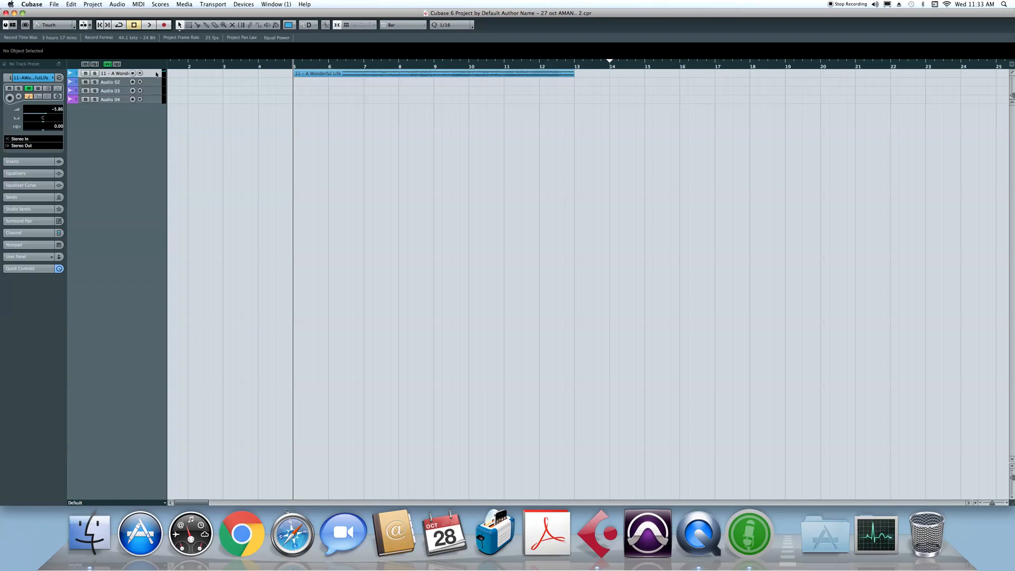
{"action": "left_click", "coordinate": [162, 101], "text": "shift"}
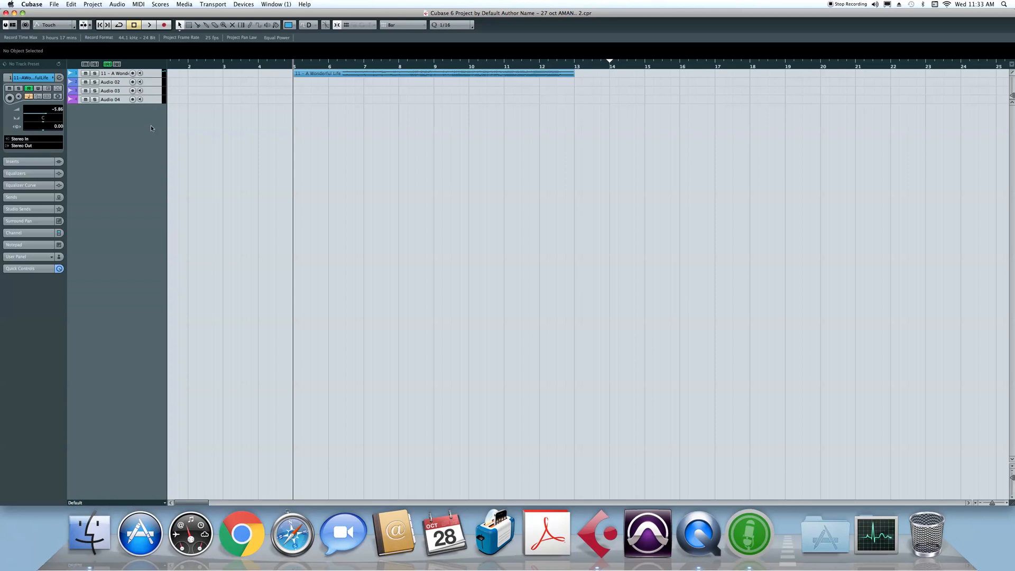
{"action": "left_click", "coordinate": [156, 83]}
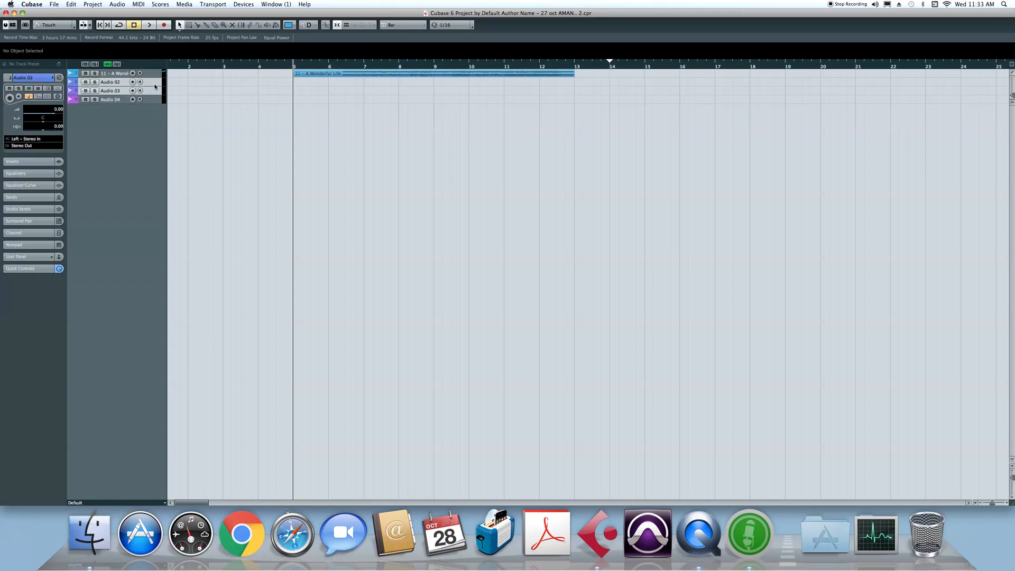
Select the first track and Audio 04 on their own, and both together without the tracks between them.
{"action": "left_click", "coordinate": [151, 100]}
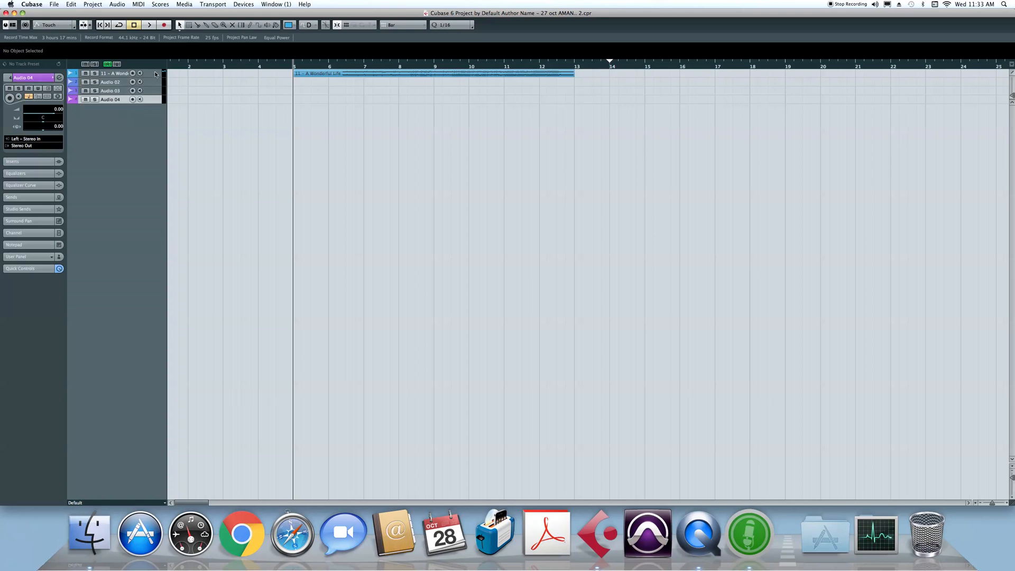
{"action": "right_click", "coordinate": [153, 73]}
{"action": "left_click", "coordinate": [151, 115]}
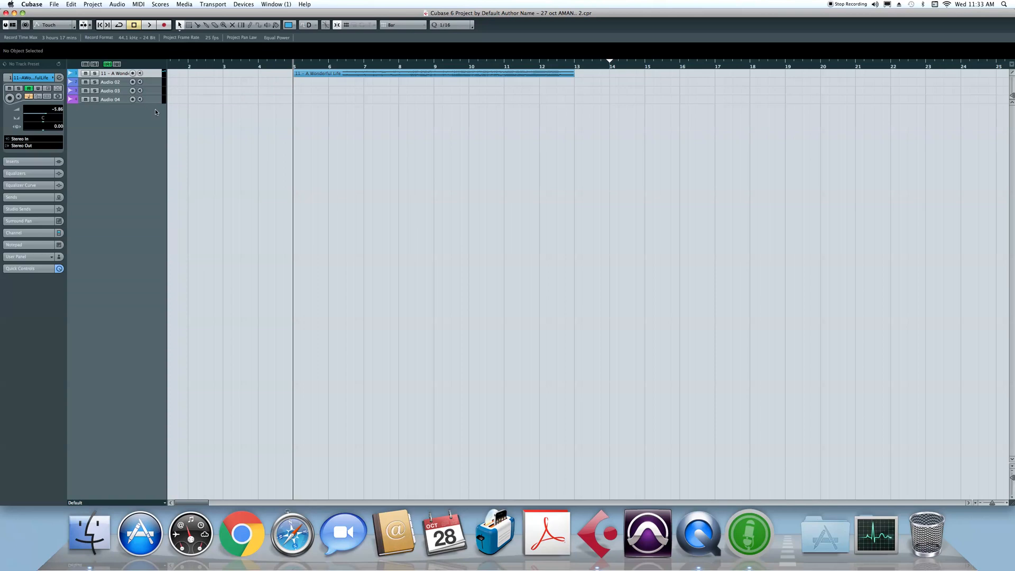
{"action": "right_click", "coordinate": [153, 101]}
{"action": "left_click", "coordinate": [531, 277]}
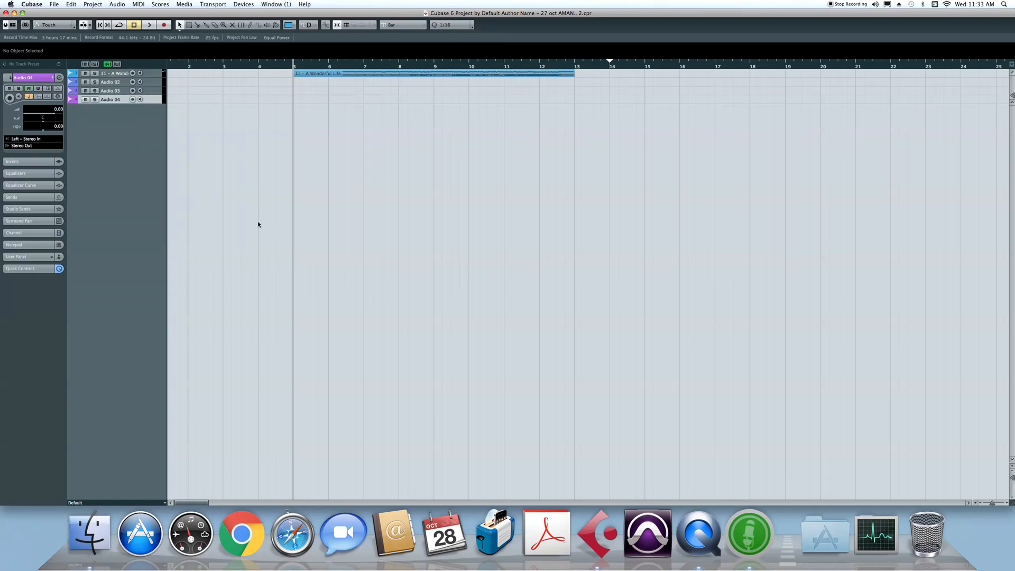
{"action": "left_click", "coordinate": [152, 74]}
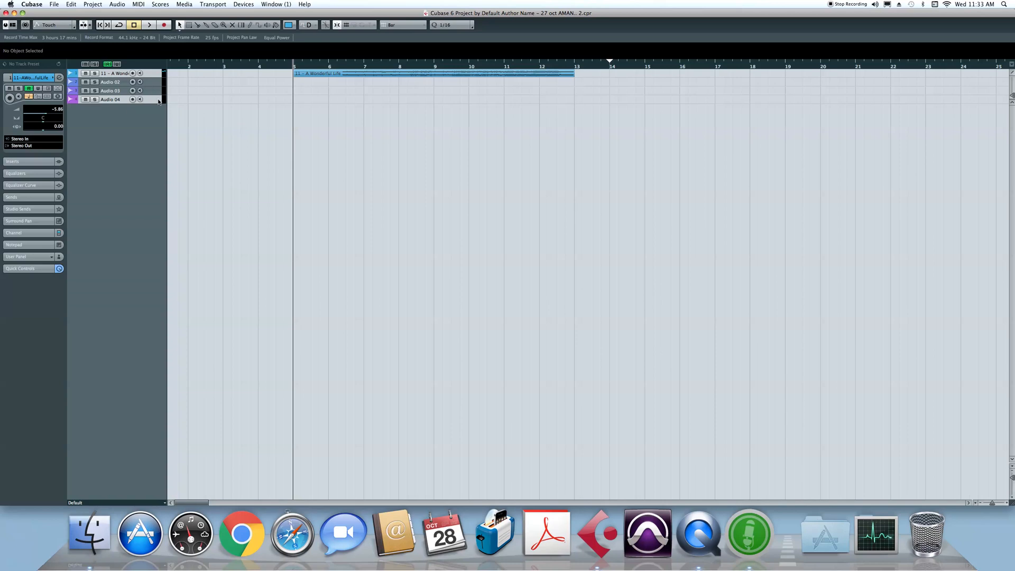
{"action": "left_click", "coordinate": [156, 92]}
Select all four tracks, enlarge them together, and reduce their shared height by about half.
{"action": "left_click", "coordinate": [154, 73]}
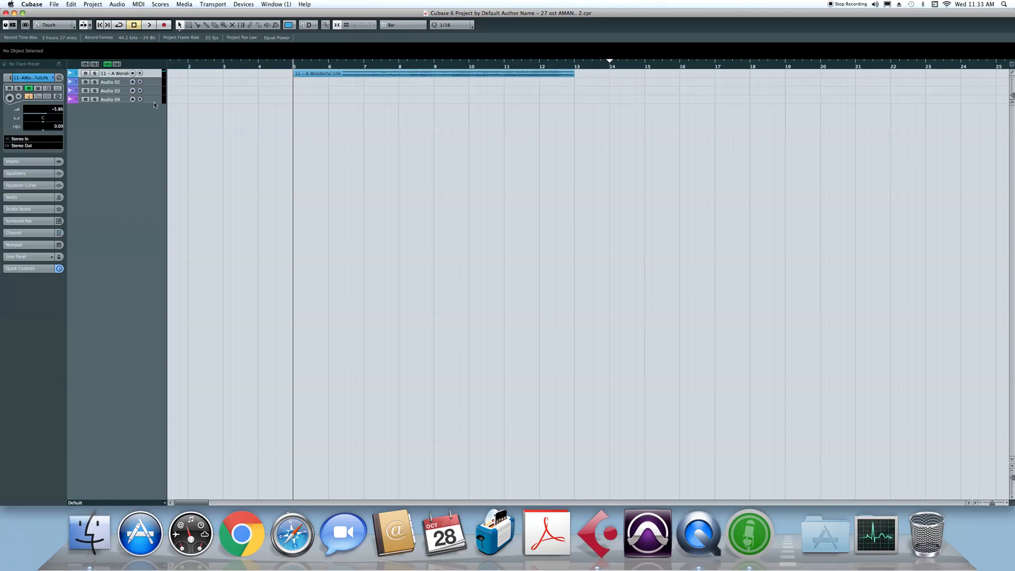
{"action": "left_click", "coordinate": [153, 100], "text": "shift"}
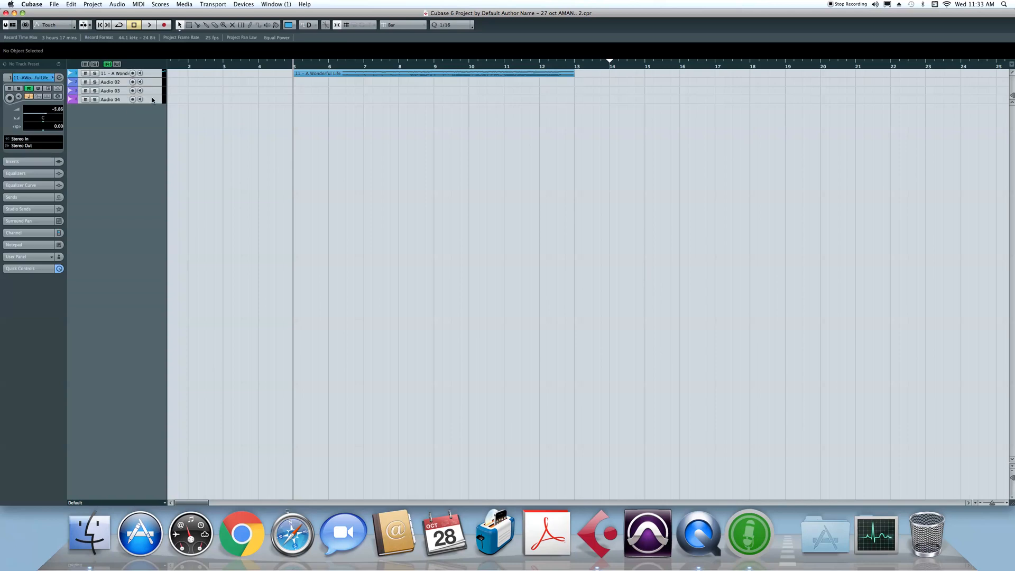
{"action": "key", "text": "z"}
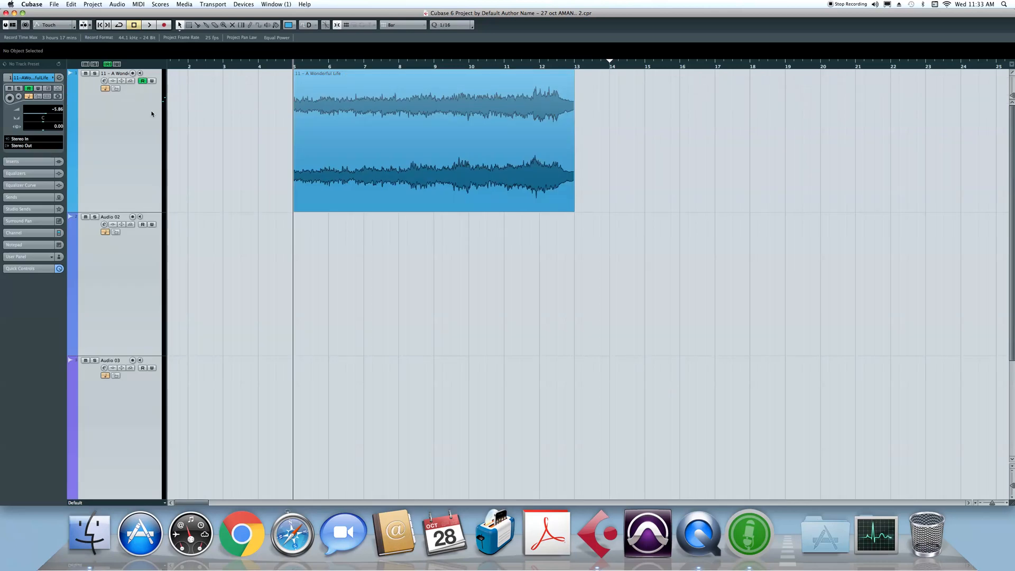
{"action": "left_click_drag", "start_coordinate": [138, 211], "coordinate": [138, 141]}
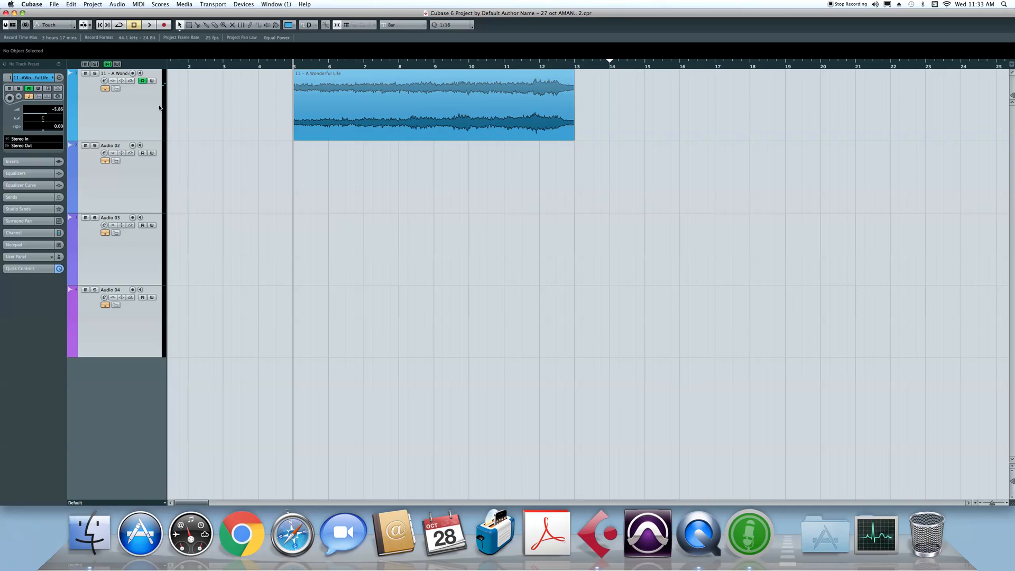
Toggle the zoom of all selected tracks repeatedly between enlarged and collapsed.
{"action": "key", "text": "z"}
{"action": "key", "text": "z"}
{"action": "key", "text": "z"}
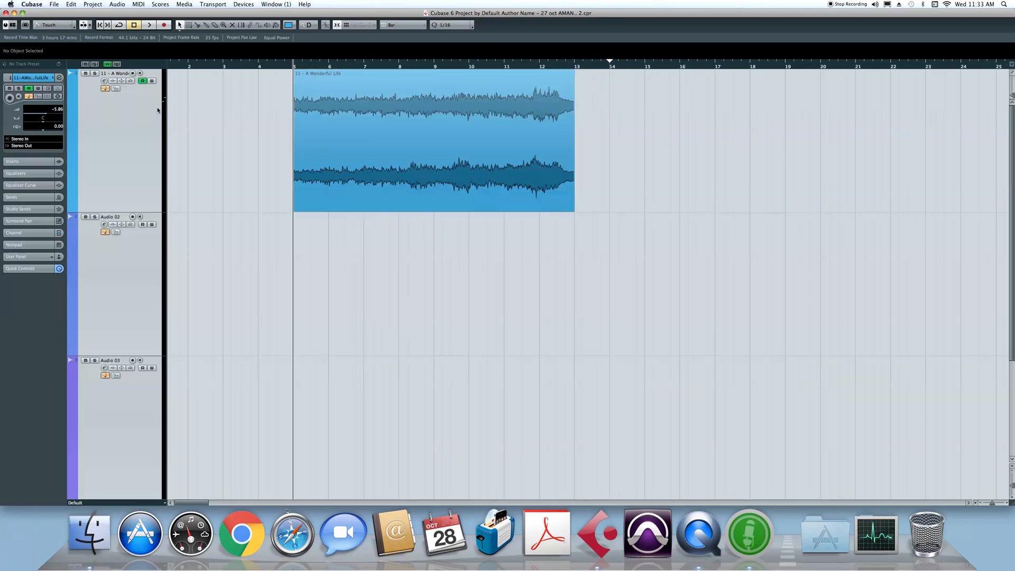
{"action": "key", "text": "z"}
{"action": "key", "text": "z"}
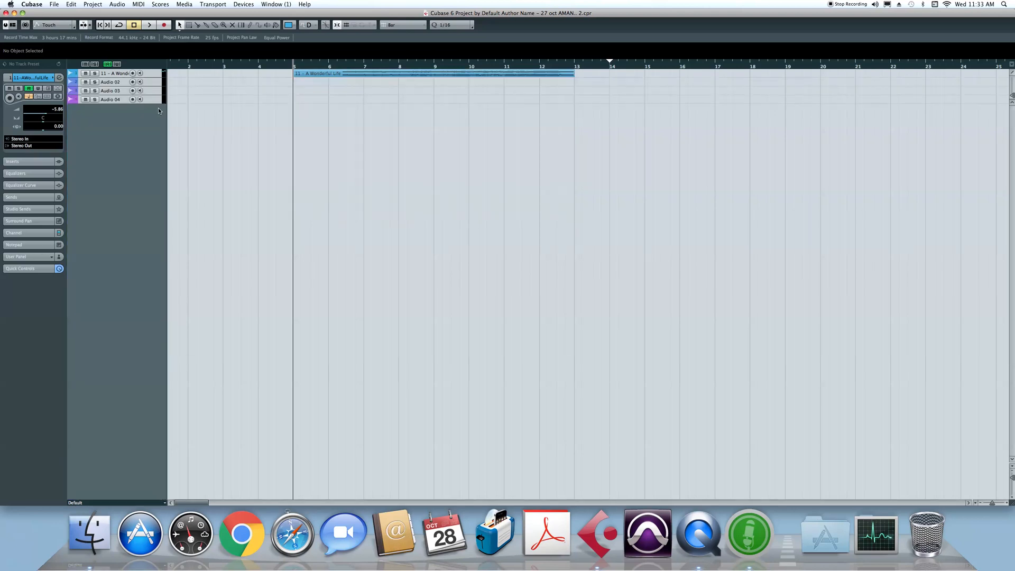
{"action": "key", "text": "z"}
{"action": "key", "text": "z"}
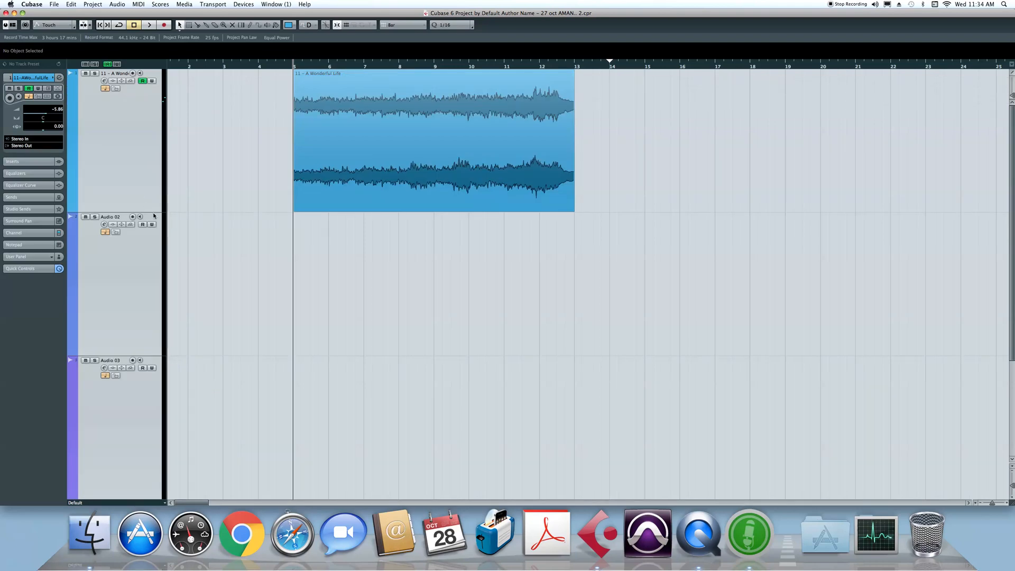
Reduce the height of the enlarged tracks and collapse them again.
{"action": "left_click_drag", "start_coordinate": [153, 212], "coordinate": [150, 164]}
{"action": "left_click", "coordinate": [150, 149]}
{"action": "key", "text": "z"}
{"action": "key", "text": "z"}
Select Audio 02 through Audio 04 and enlarge only those three tracks.
{"action": "left_click", "coordinate": [157, 83]}
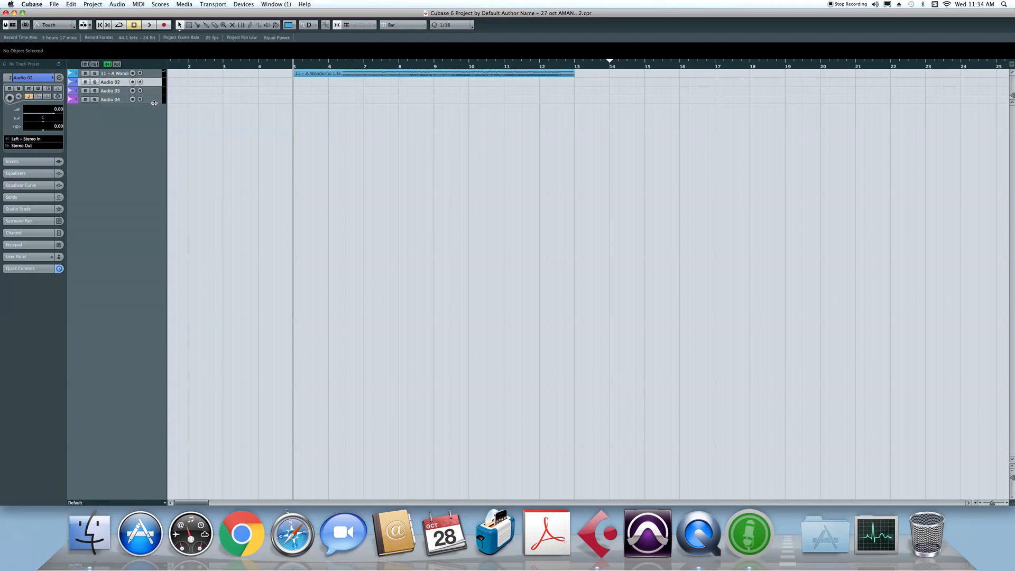
{"action": "left_click", "coordinate": [154, 104], "text": "shift"}
{"action": "key", "text": "z"}
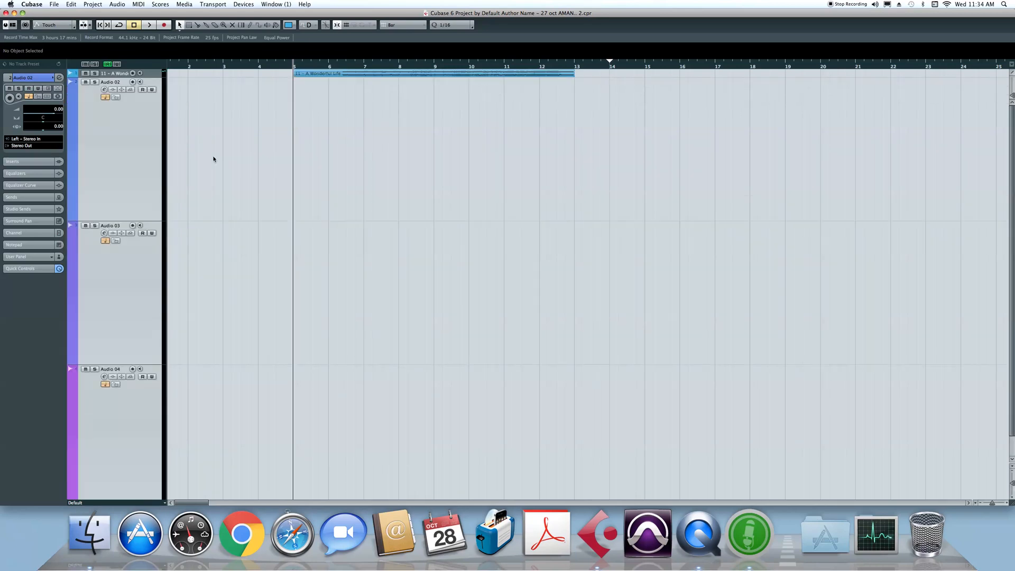
Enlarge Audio 02 alone, and switch the enlarged view to Audio 04 with the other tracks collapsed.
{"action": "left_click", "coordinate": [151, 266]}
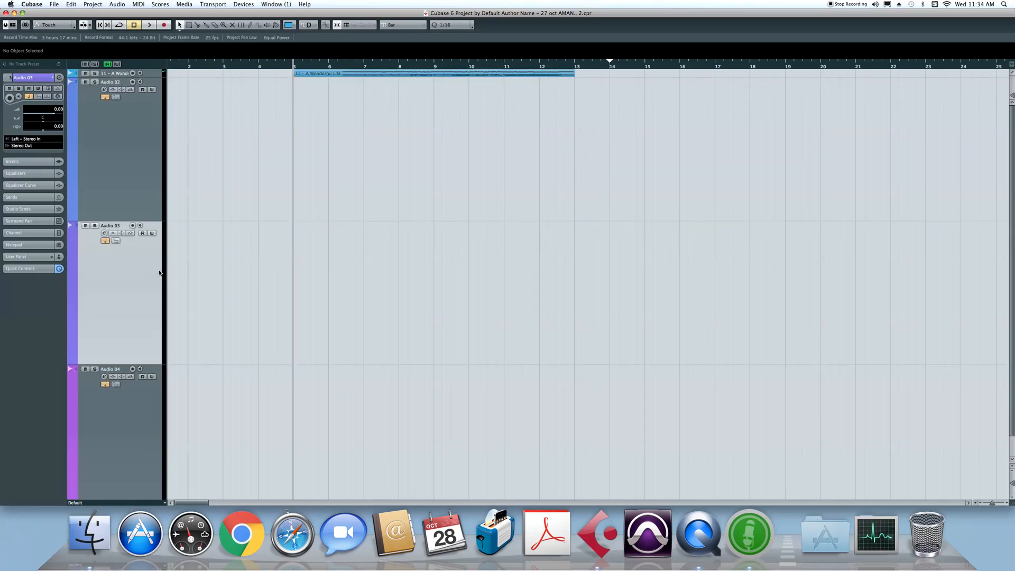
{"action": "left_click", "coordinate": [135, 196]}
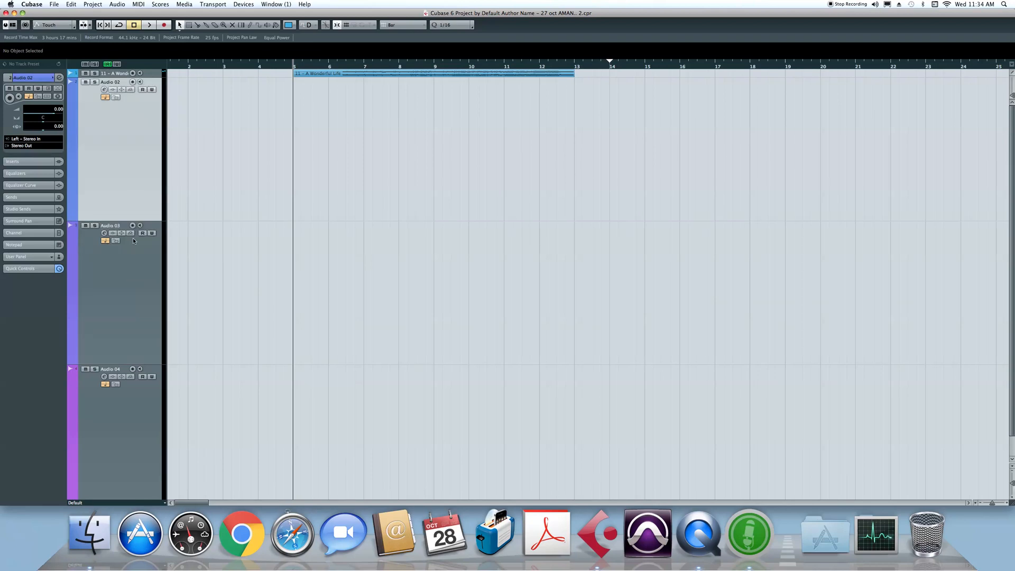
{"action": "key", "text": "z"}
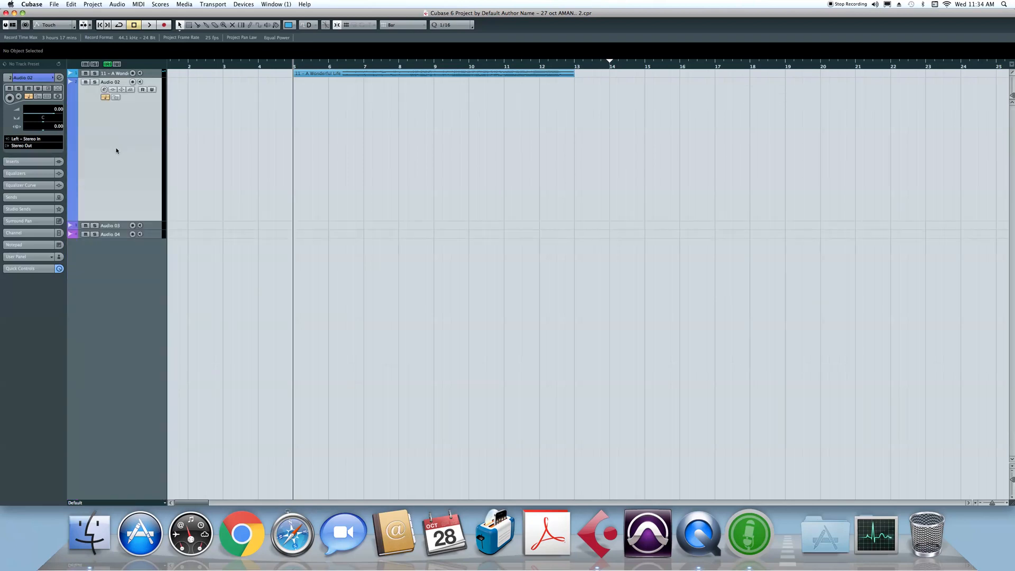
{"action": "left_click", "coordinate": [149, 235]}
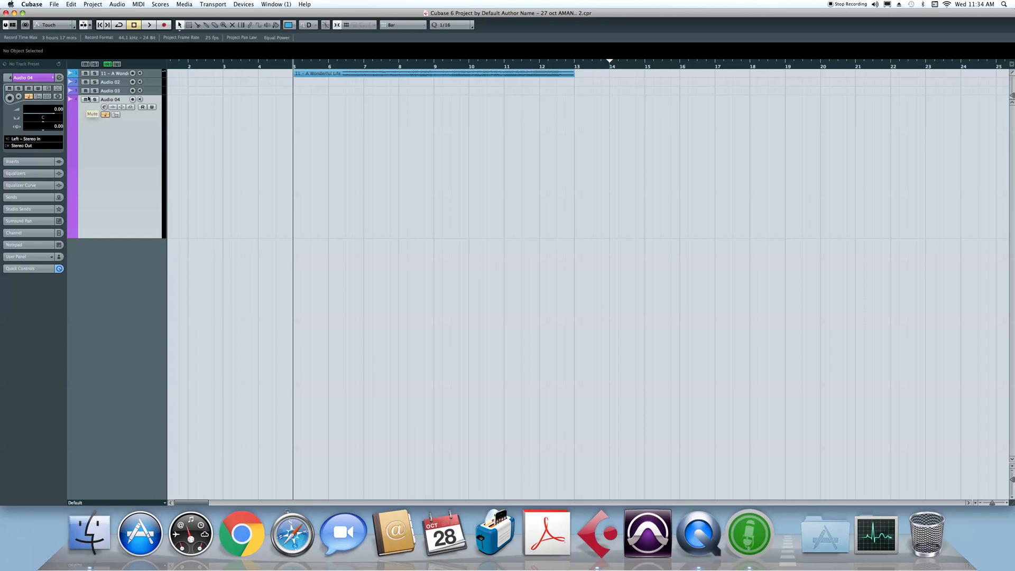
Switch solo and mute on and off again for the Audio 04 track.
{"action": "left_click", "coordinate": [94, 99]}
{"action": "left_click", "coordinate": [94, 100]}
{"action": "left_click", "coordinate": [85, 100]}
{"action": "left_click", "coordinate": [85, 100]}
Rename the Audio 04 track as whfjhaswgjg.
{"action": "double_click", "coordinate": [113, 99]}
{"action": "type", "text": "whfjhaswgjg"}
{"action": "key", "text": "Return"}
Rename the enlarged purple track as druns.
{"action": "double_click", "coordinate": [116, 100]}
{"action": "type", "text": "druns"}
{"action": "key", "text": "Return"}
Open the druns track's channel settings, move the window over the middle of the arrangement, and close and reopen it.
{"action": "left_click", "coordinate": [105, 107]}
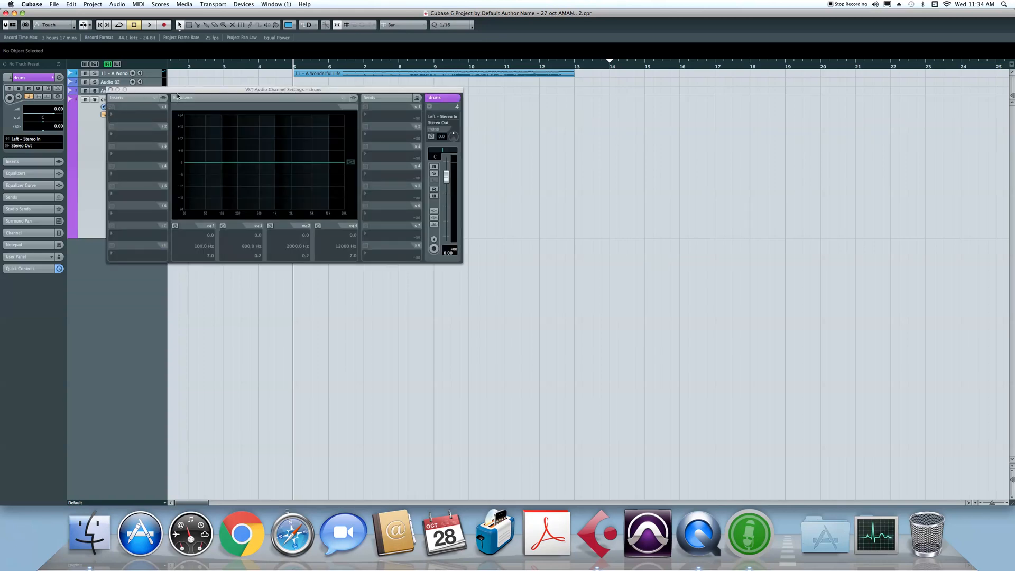
{"action": "left_click_drag", "start_coordinate": [179, 89], "coordinate": [332, 148]}
{"action": "left_click", "coordinate": [104, 108]}
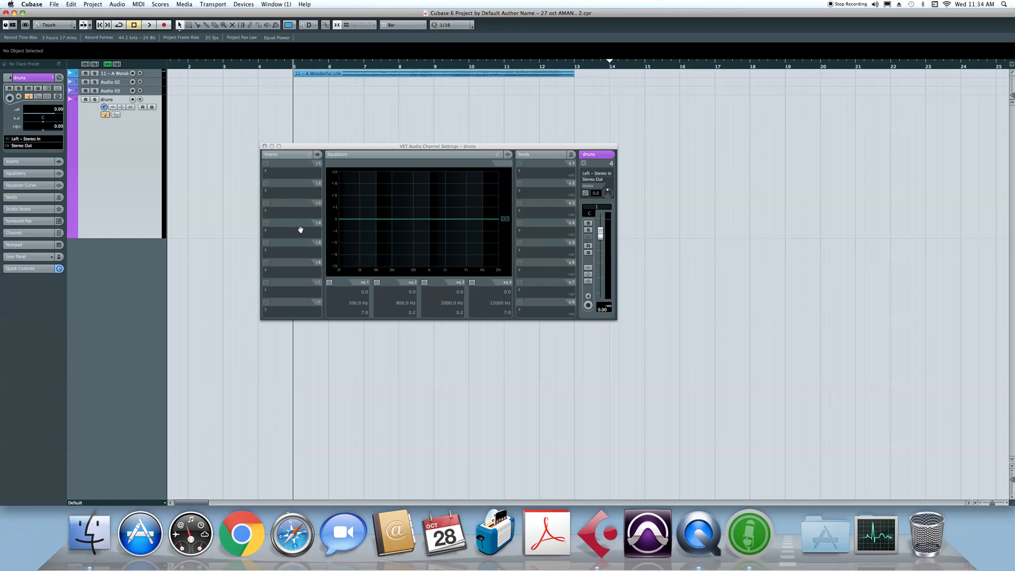
{"action": "left_click", "coordinate": [264, 147]}
{"action": "left_click", "coordinate": [105, 107]}
Raise the second EQ band to 15.0 at 3633 Hz, switch that band off, and close the channel settings.
{"action": "left_click", "coordinate": [293, 178]}
{"action": "left_click", "coordinate": [439, 197]}
{"action": "left_click_drag", "start_coordinate": [450, 217], "coordinate": [459, 188]}
{"action": "left_click", "coordinate": [377, 282]}
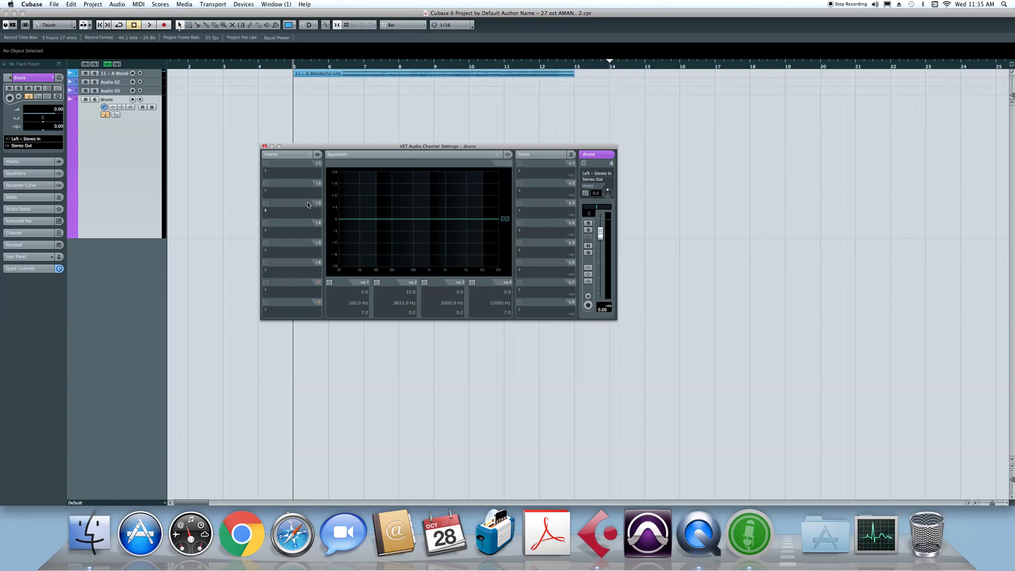
{"action": "left_click", "coordinate": [264, 146]}
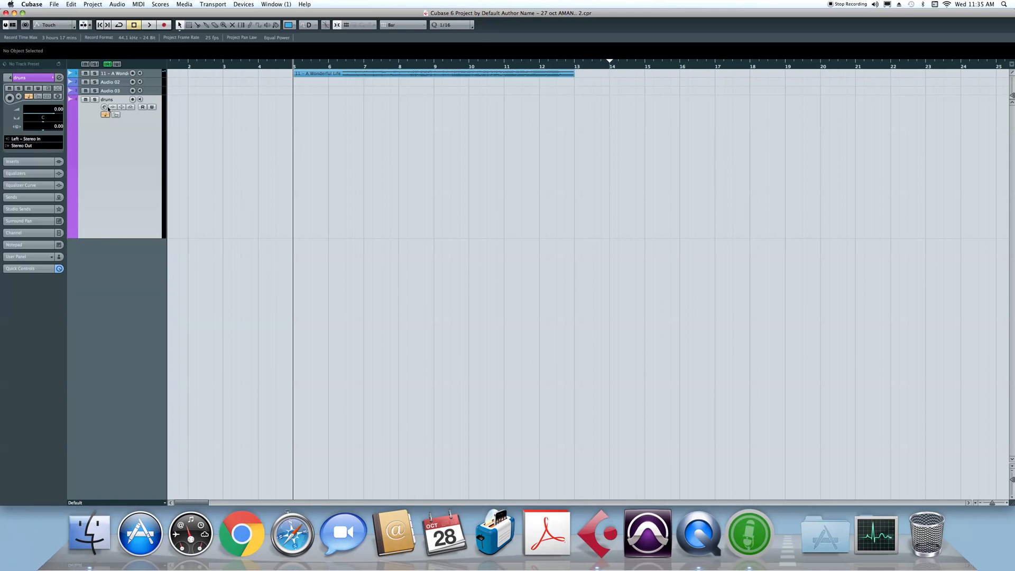
Select the A Wonderful Life track and increase its height to show its waveform and controls.
{"action": "left_click", "coordinate": [120, 74]}
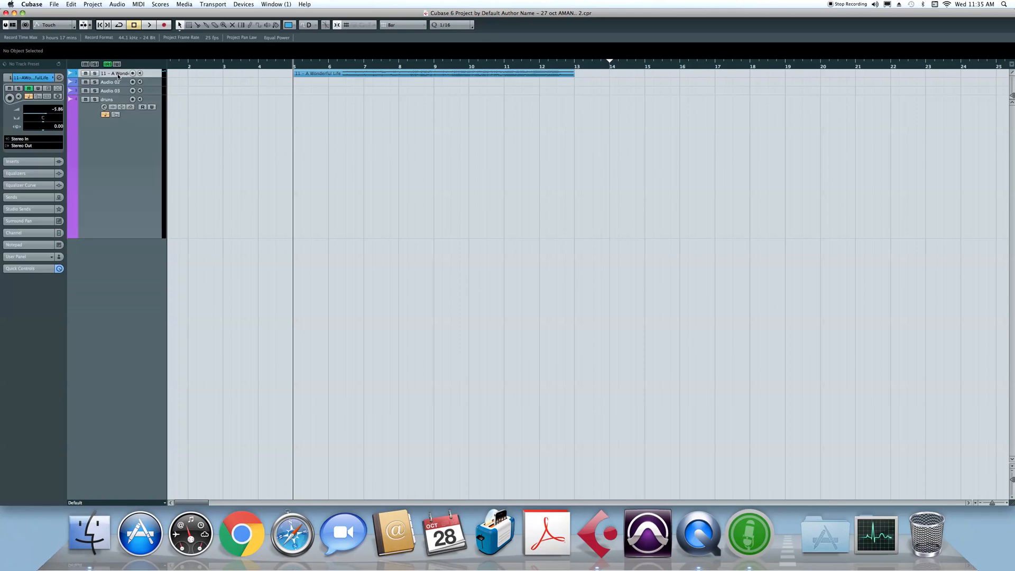
{"action": "left_click_drag", "start_coordinate": [120, 77], "coordinate": [120, 147]}
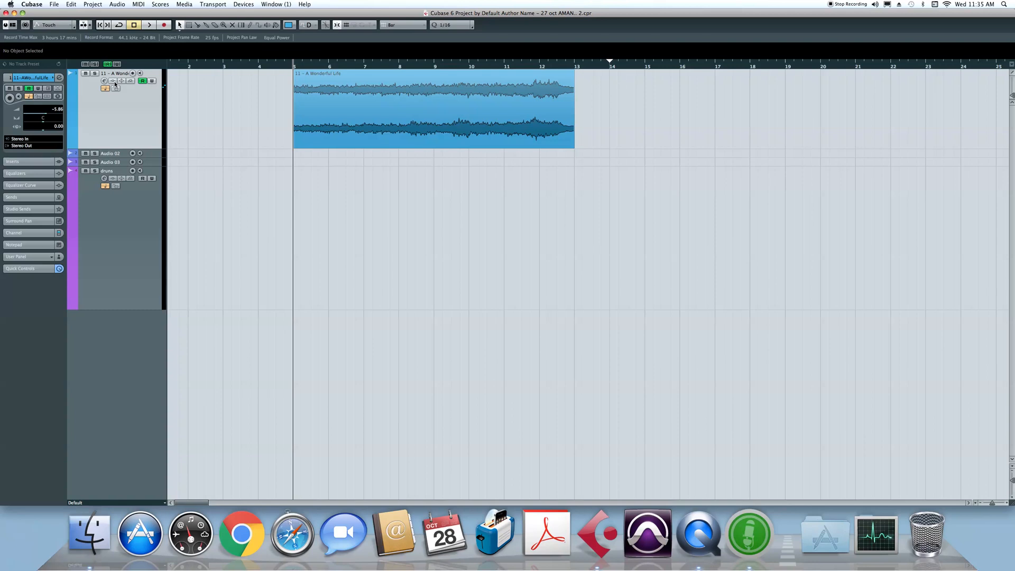
Toggle the inserts bypass and the EQ bypass on and off for the A Wonderful Life track.
{"action": "left_click", "coordinate": [114, 81]}
{"action": "left_click", "coordinate": [114, 81]}
{"action": "left_click", "coordinate": [114, 81]}
{"action": "left_click", "coordinate": [114, 82]}
{"action": "left_click", "coordinate": [122, 81]}
{"action": "left_click", "coordinate": [122, 81]}
{"action": "left_click", "coordinate": [115, 82]}
{"action": "left_click", "coordinate": [114, 82]}
Show the insert slots of the A Wonderful Life track and switch the inserts bypass on and off.
{"action": "left_click", "coordinate": [32, 162]}
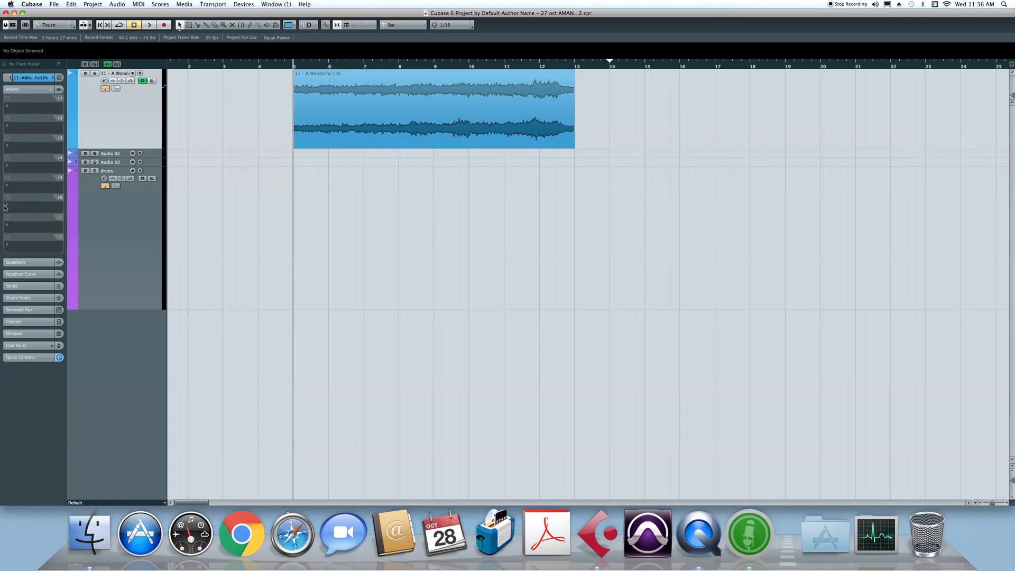
{"action": "left_click", "coordinate": [29, 91]}
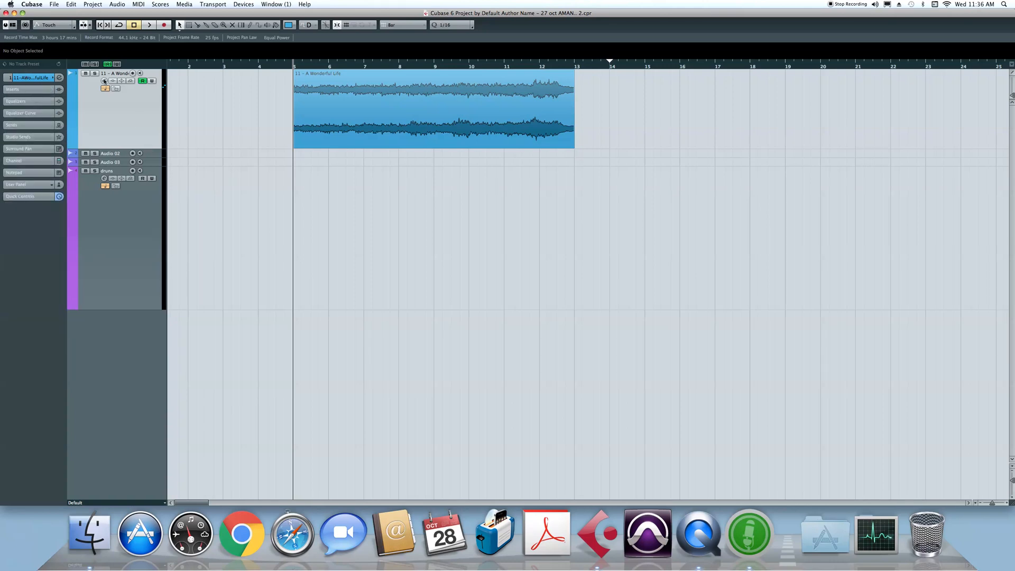
{"action": "left_click", "coordinate": [113, 81]}
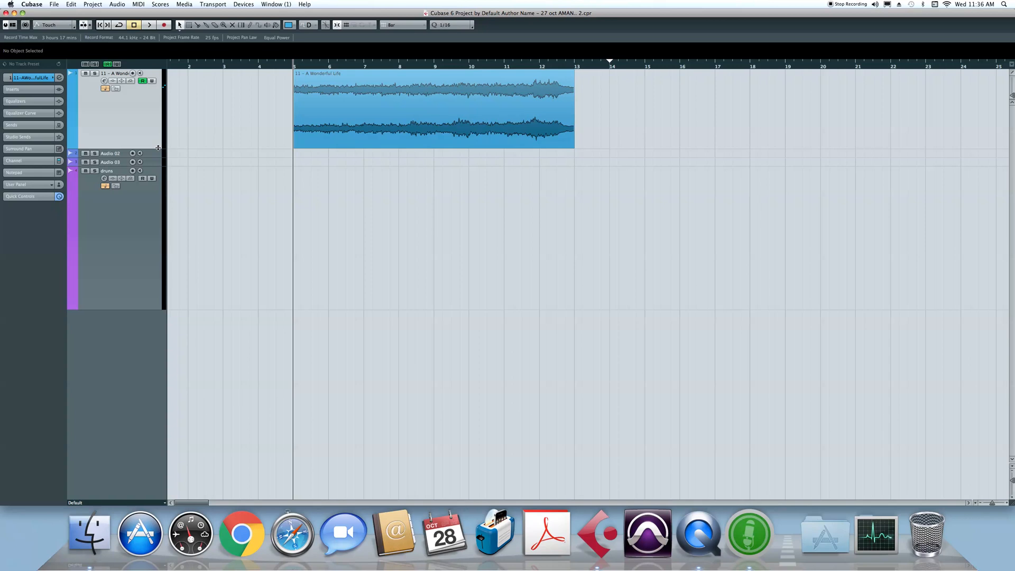
{"action": "left_click", "coordinate": [113, 81]}
{"action": "left_click", "coordinate": [21, 89]}
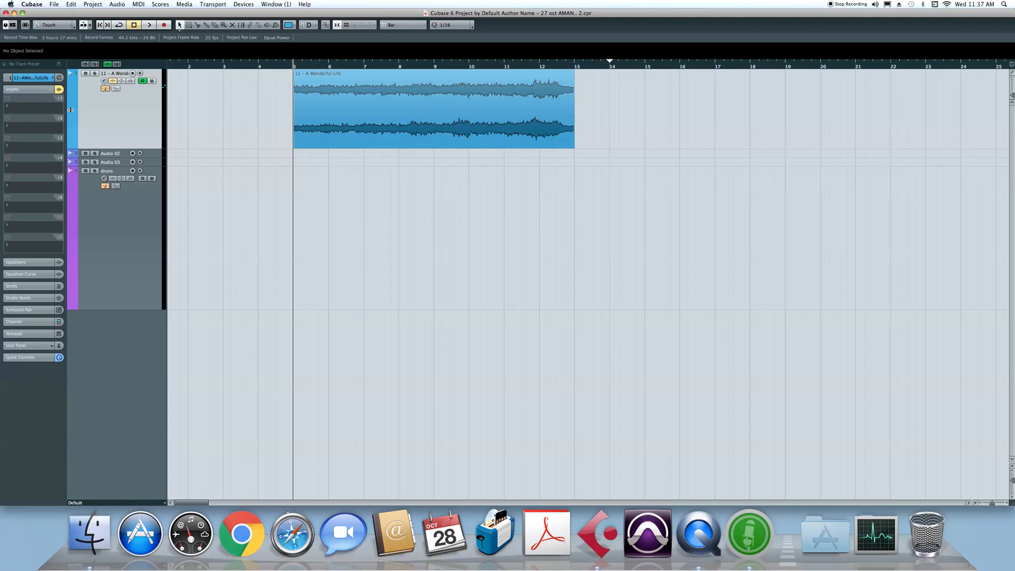
{"action": "left_click", "coordinate": [112, 81]}
Browse the effect categories available for the first insert slot of the A Wonderful Life track, then dismiss the list without loading one.
{"action": "left_click", "coordinate": [29, 102]}
{"action": "mouse_move", "coordinate": [44, 127]}
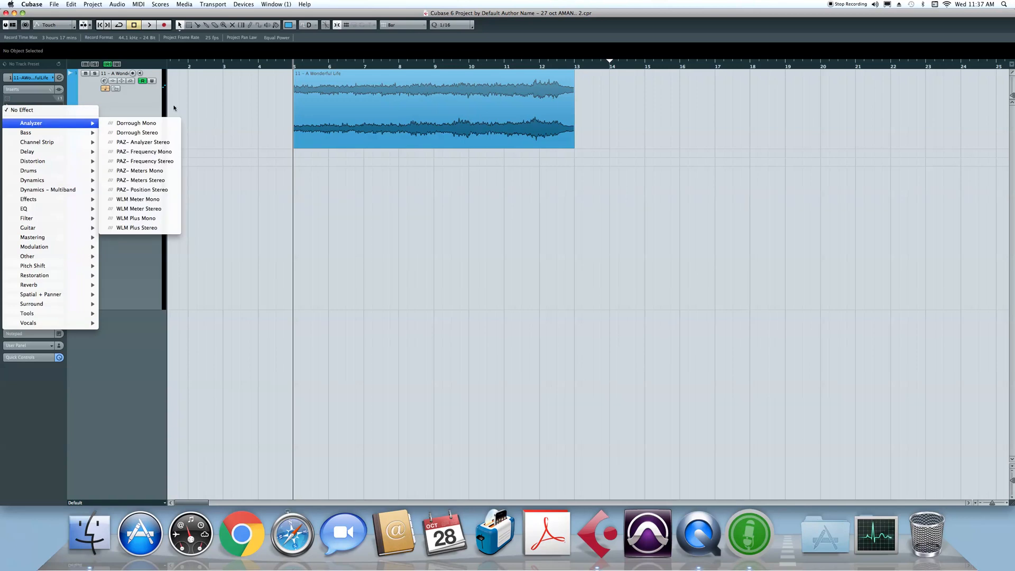
{"action": "mouse_move", "coordinate": [69, 163]}
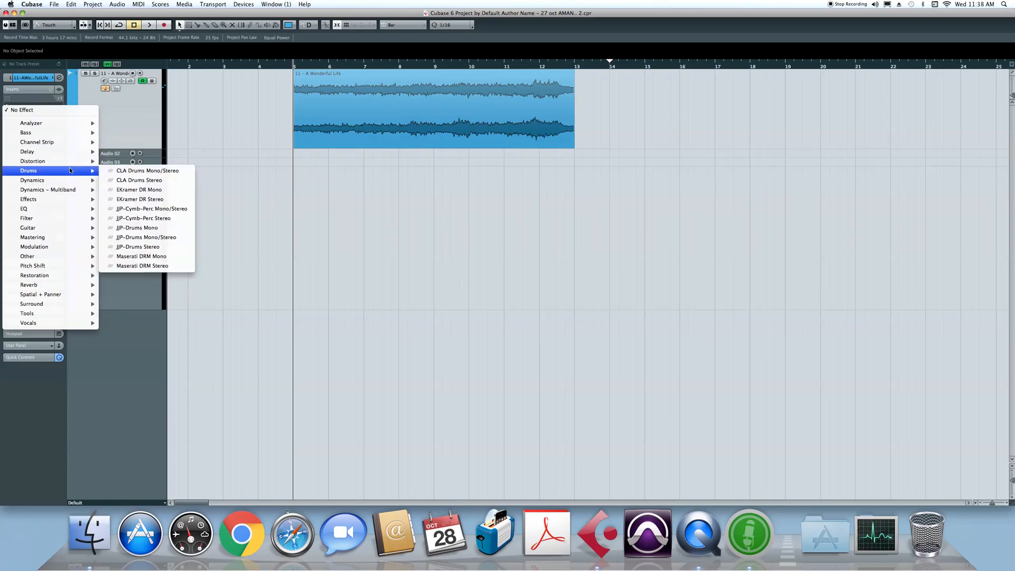
{"action": "left_click", "coordinate": [112, 103]}
{"action": "left_click", "coordinate": [115, 79]}
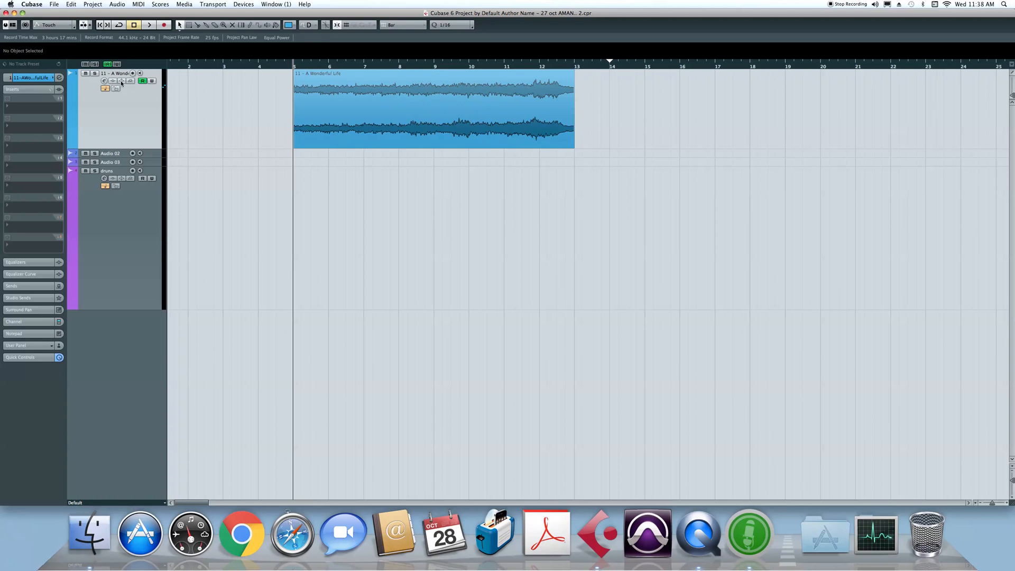
Open the channel settings of the A Wonderful Life track and set the first EQ band to -24.0 at 3116 Hz.
{"action": "left_click", "coordinate": [121, 82]}
{"action": "left_click", "coordinate": [121, 82]}
{"action": "left_click", "coordinate": [59, 78]}
{"action": "left_click_drag", "start_coordinate": [354, 219], "coordinate": [455, 267]}
Play the A Wonderful Life track from around bar 5 to hear the EQ, collapse the inserts section, and stop playback.
{"action": "left_click", "coordinate": [304, 72]}
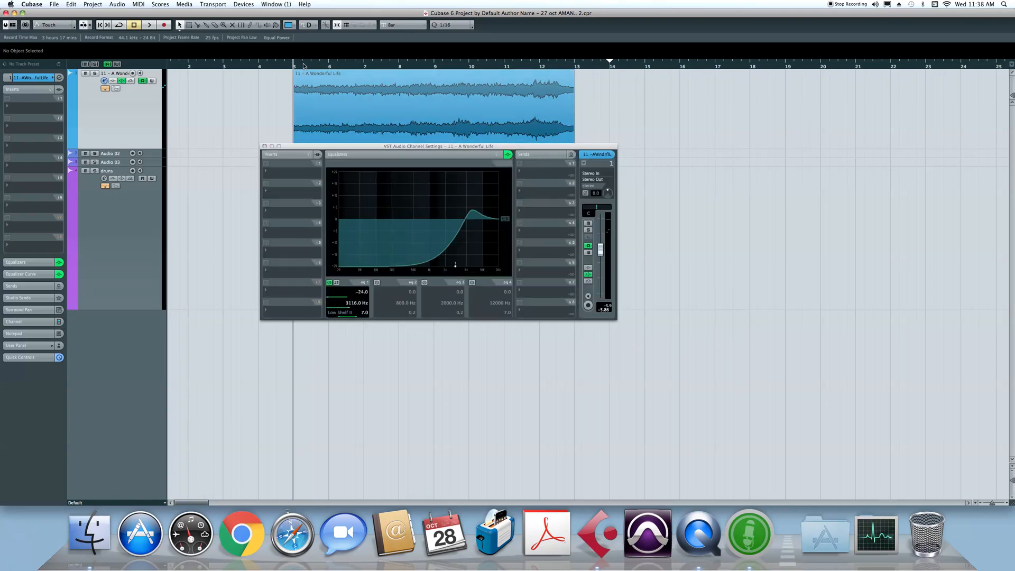
{"action": "key", "text": "space"}
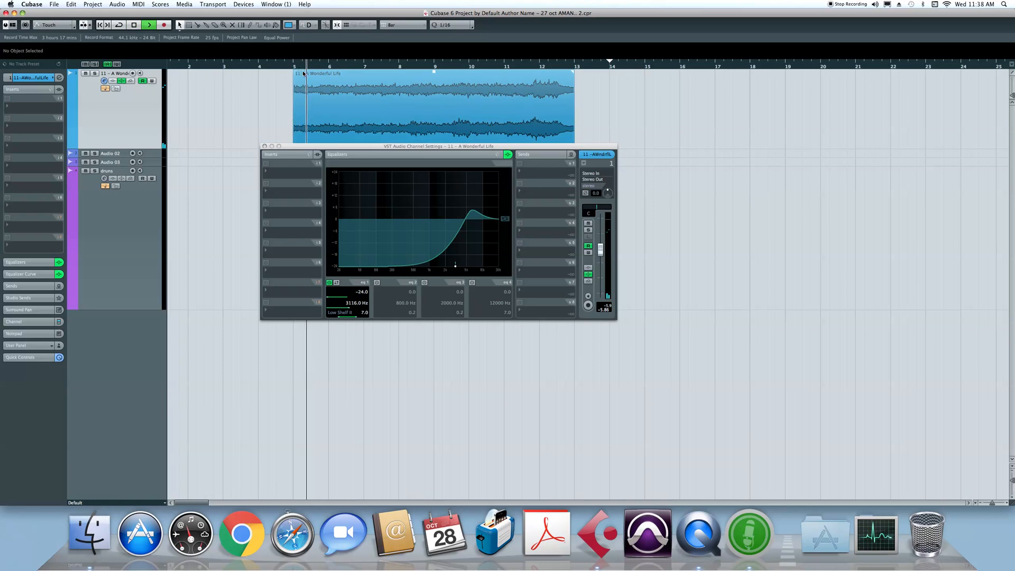
{"action": "left_click", "coordinate": [29, 89]}
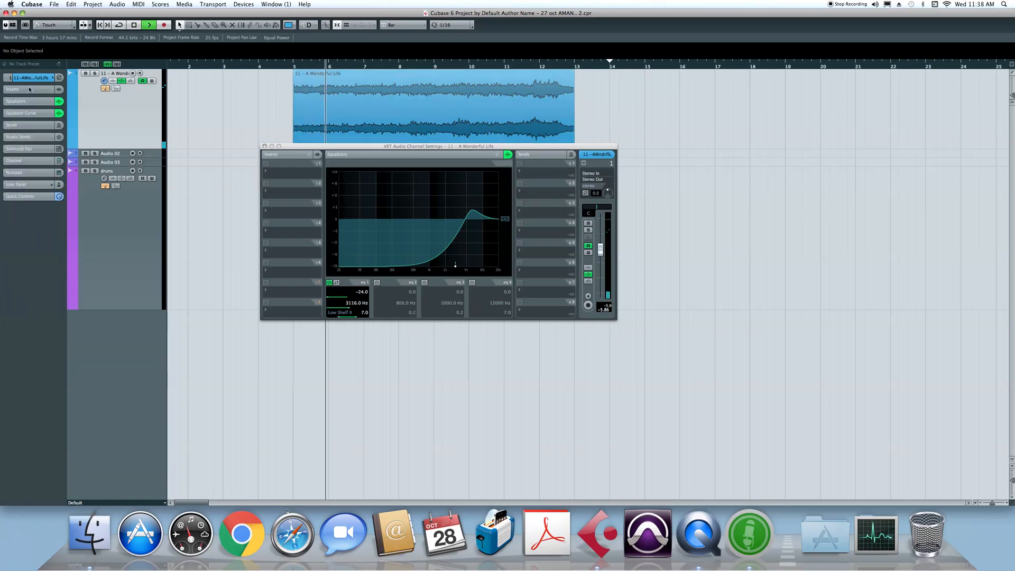
{"action": "left_click", "coordinate": [122, 81]}
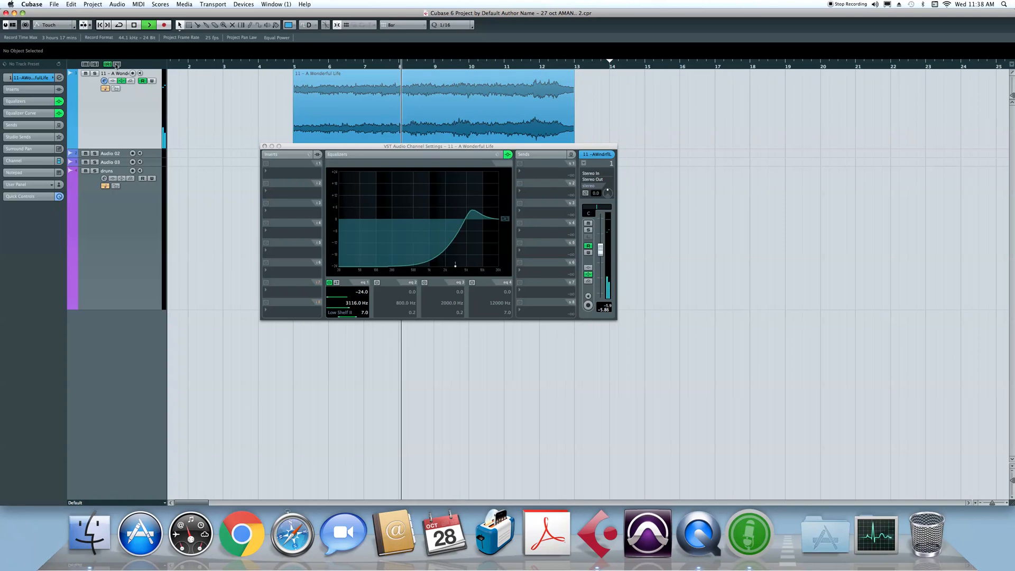
{"action": "key", "text": "space"}
Bypass the sends and the EQ of the A Wonderful Life track and close its channel settings.
{"action": "left_click", "coordinate": [131, 81]}
{"action": "left_click", "coordinate": [122, 80]}
{"action": "left_click", "coordinate": [507, 154]}
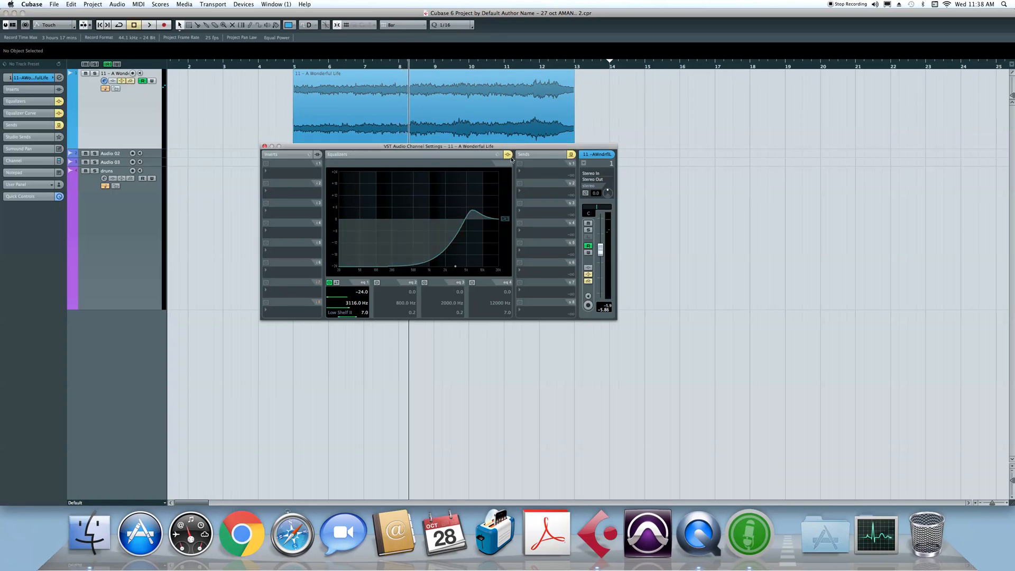
{"action": "left_click", "coordinate": [264, 146]}
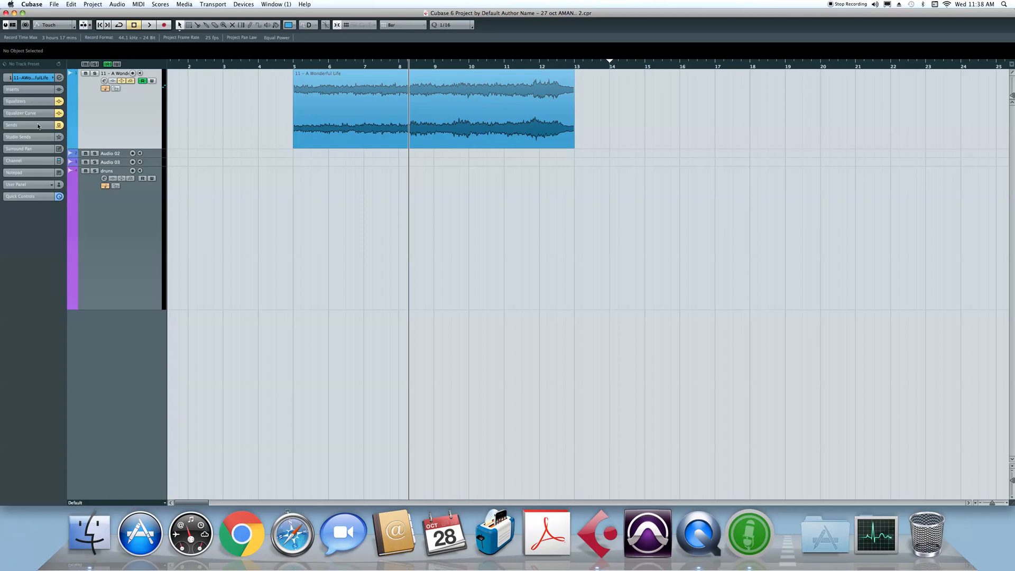
Toggle the inserts, EQ and sends bypasses of the A Wonderful Life track, ending with all three bypasses off.
{"action": "left_click", "coordinate": [131, 80]}
{"action": "left_click", "coordinate": [121, 81]}
{"action": "left_click", "coordinate": [131, 81]}
{"action": "left_click", "coordinate": [131, 81]}
{"action": "left_click", "coordinate": [122, 81]}
{"action": "left_click", "coordinate": [131, 80]}
{"action": "left_click", "coordinate": [113, 81]}
{"action": "left_click", "coordinate": [113, 81]}
{"action": "left_click", "coordinate": [122, 81]}
{"action": "left_click", "coordinate": [132, 81]}
{"action": "left_click", "coordinate": [122, 81]}
{"action": "left_click", "coordinate": [121, 81]}
{"action": "left_click", "coordinate": [130, 81]}
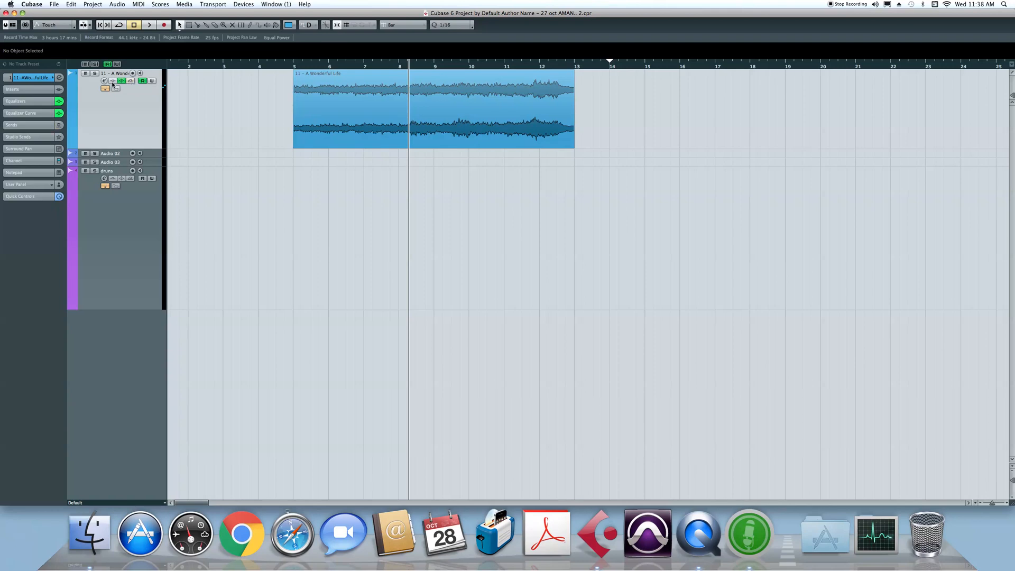
Show the equalizer bands in the track inspector, play briefly with the channel settings open, and close that window.
{"action": "left_click", "coordinate": [41, 103]}
{"action": "left_click", "coordinate": [59, 78]}
{"action": "key", "text": "space"}
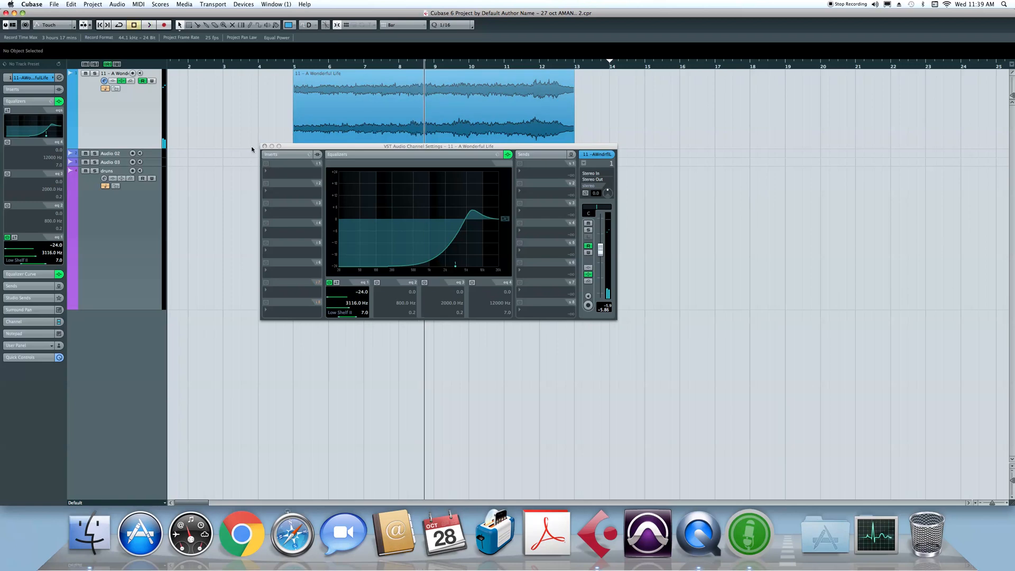
{"action": "left_click", "coordinate": [264, 146]}
Show and hide the track's basic inspector settings, and switch the EQ bypass on and off from the inspector.
{"action": "left_click", "coordinate": [33, 78]}
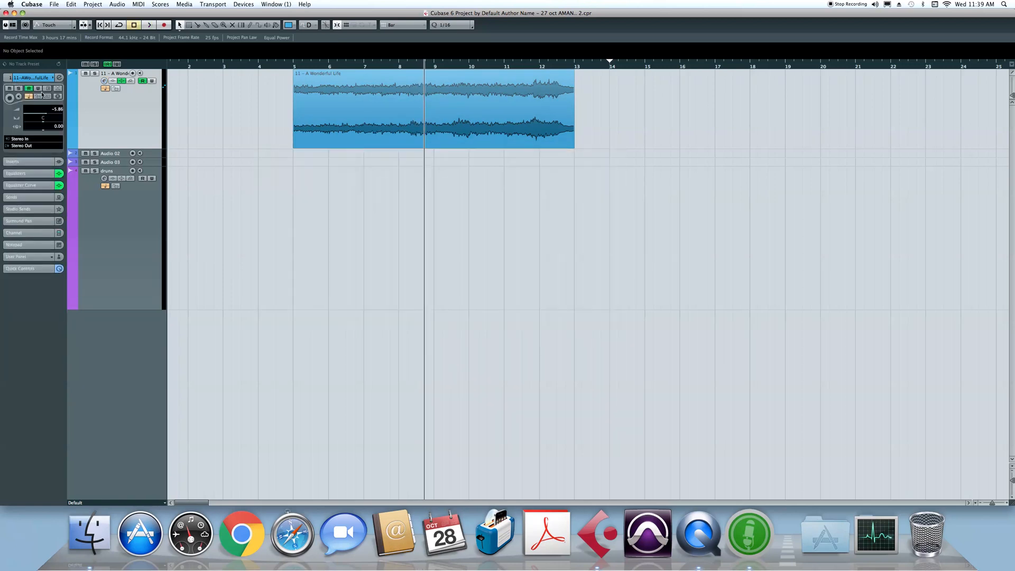
{"action": "left_click", "coordinate": [41, 79]}
{"action": "left_click", "coordinate": [59, 102]}
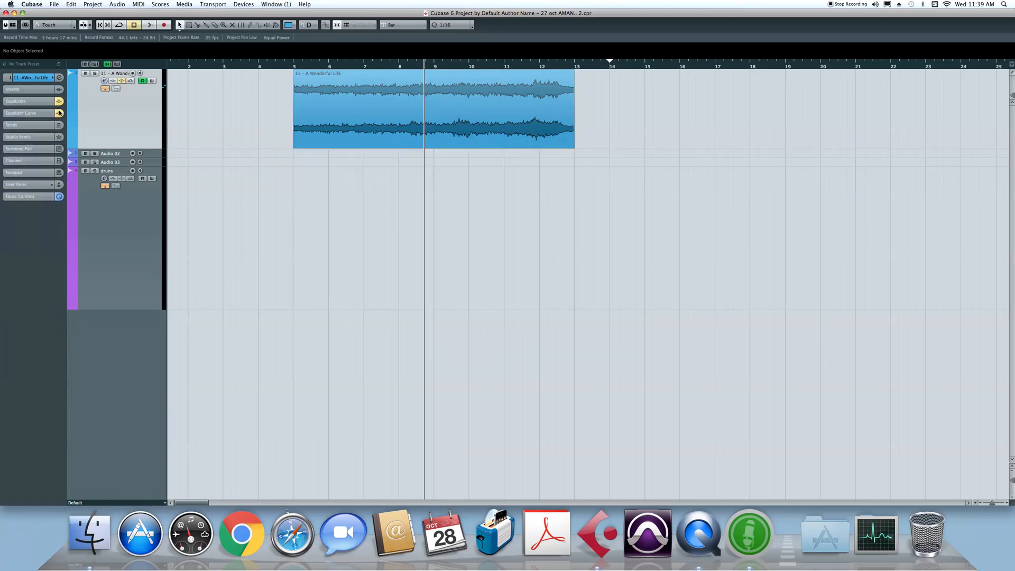
{"action": "left_click", "coordinate": [59, 112]}
Switch the EQ bypass on and off in the channel settings window and close the window.
{"action": "left_click", "coordinate": [60, 78]}
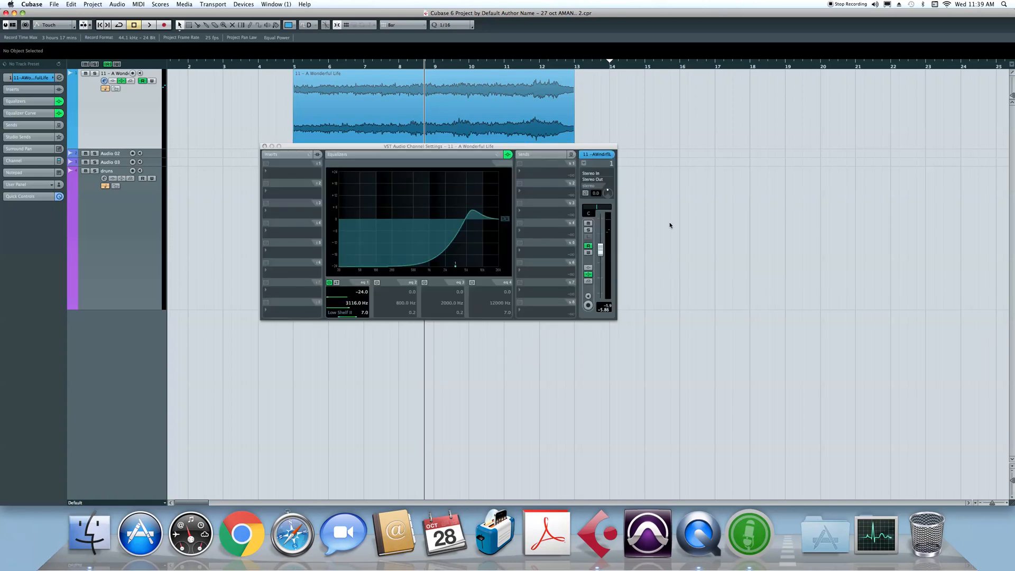
{"action": "left_click", "coordinate": [508, 155]}
{"action": "left_click", "coordinate": [508, 154]}
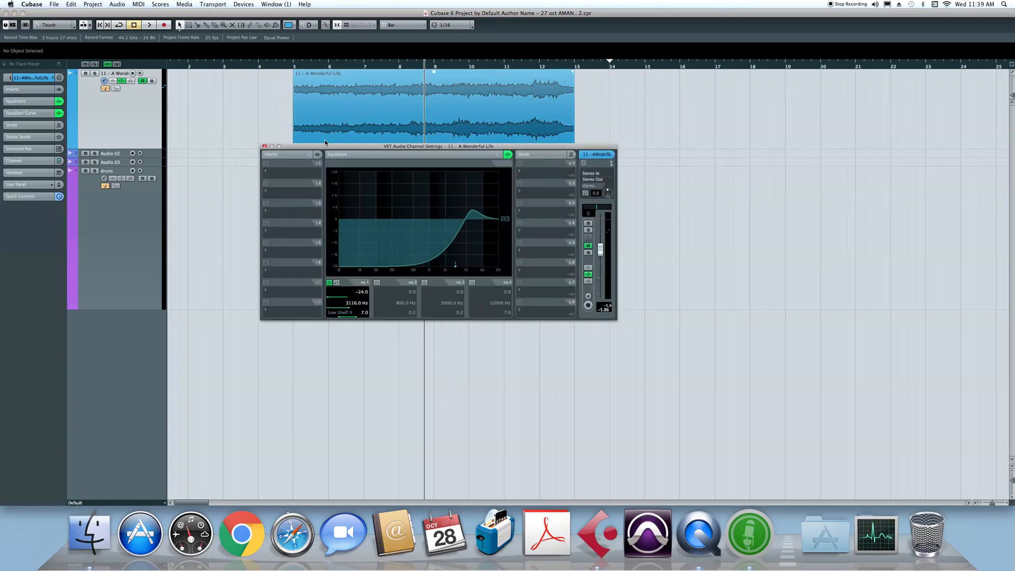
{"action": "left_click", "coordinate": [264, 146]}
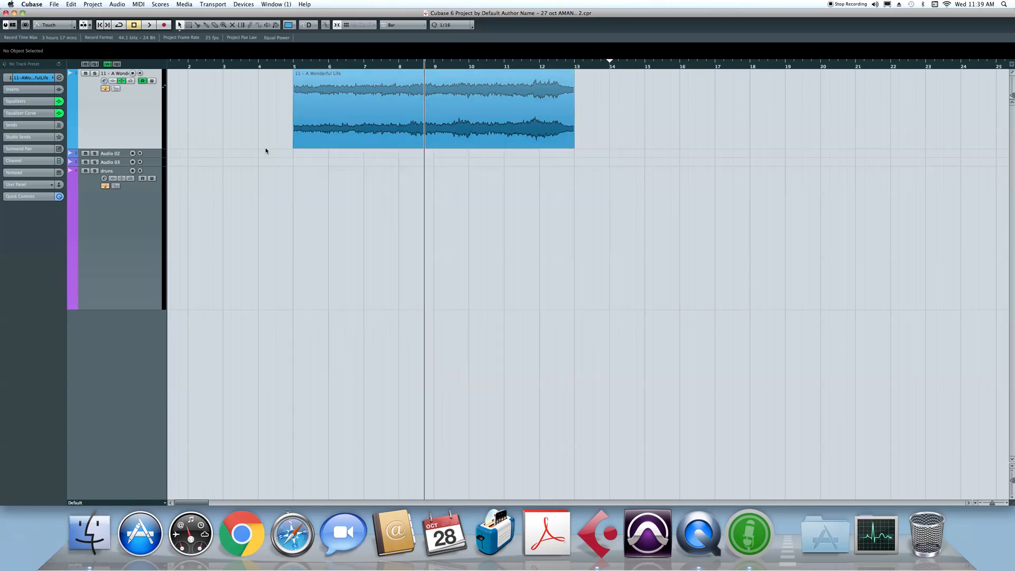
Bypass the EQ of the A Wonderful Life track, show the transport panel, and briefly show and hide the mixer.
{"action": "left_click", "coordinate": [122, 81]}
{"action": "left_click", "coordinate": [60, 104]}
{"action": "left_click", "coordinate": [123, 80]}
{"action": "key", "text": "F2"}
{"action": "key", "text": "F3"}
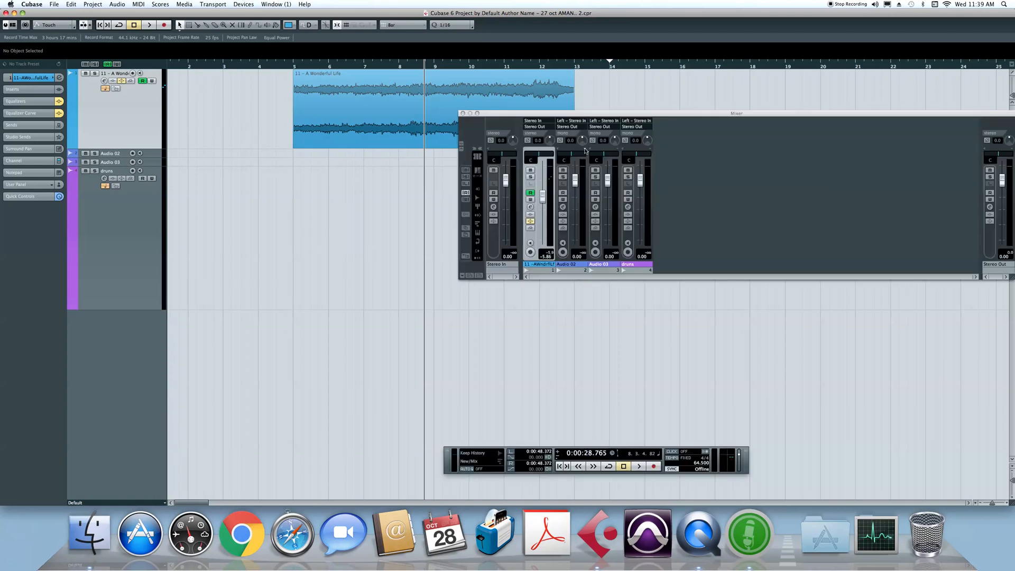
{"action": "key", "text": "F3"}
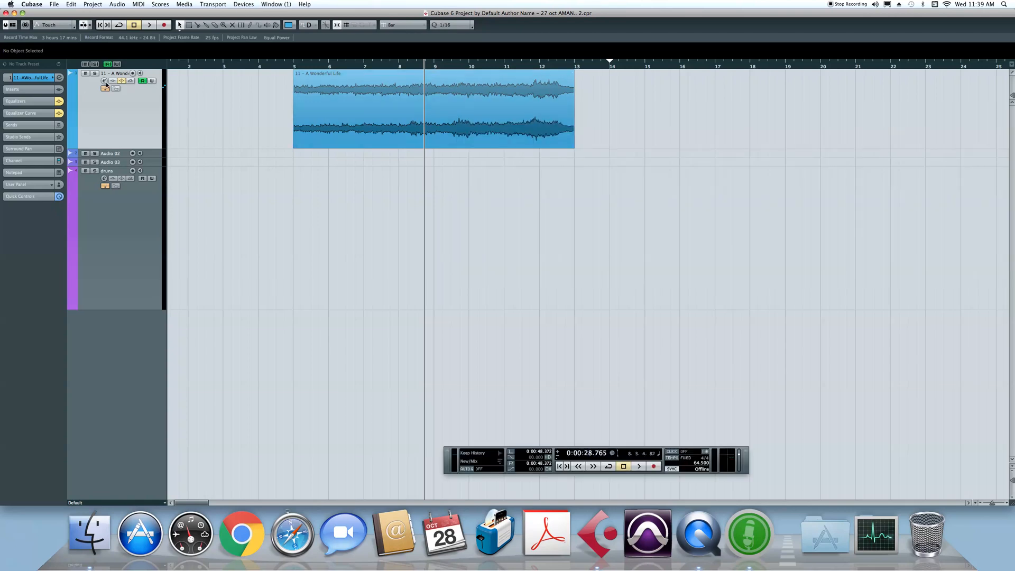
In the track's channel settings, turn off the EQ bypass and load H-Delay Mono/Stereo into the first insert slot.
{"action": "left_click", "coordinate": [105, 81]}
{"action": "left_click", "coordinate": [509, 155]}
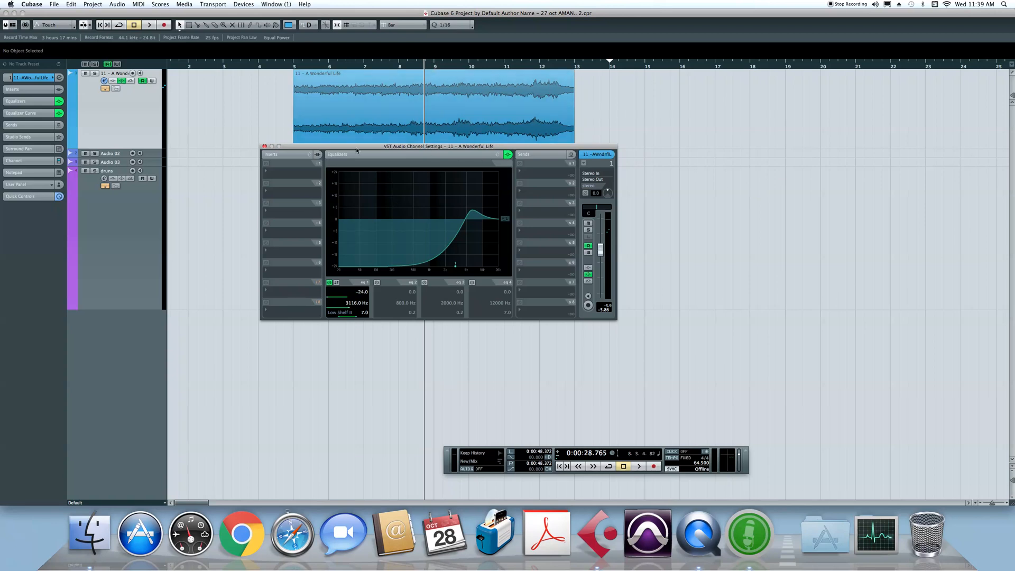
{"action": "left_click", "coordinate": [288, 164]}
{"action": "mouse_move", "coordinate": [297, 212]}
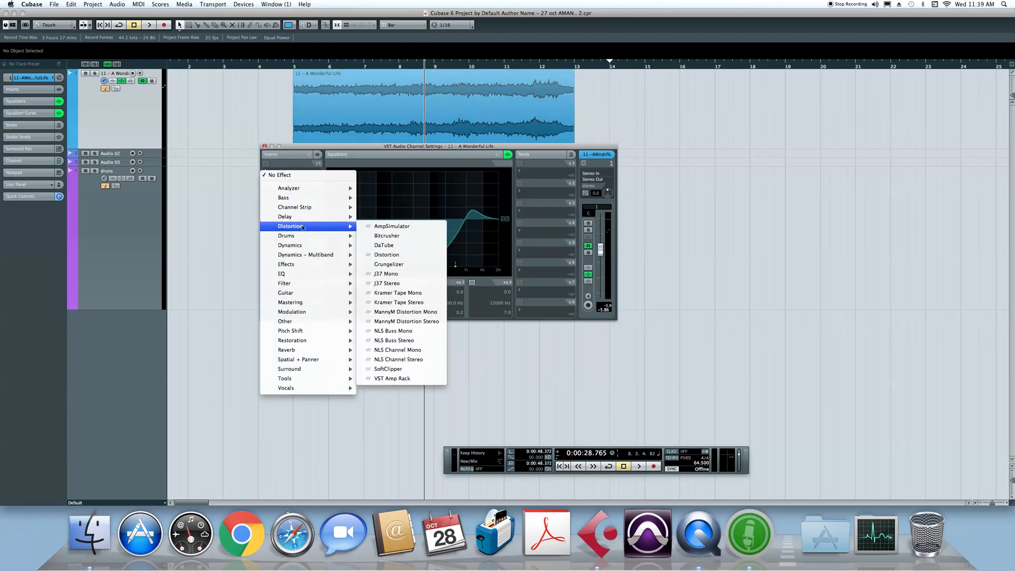
{"action": "left_click", "coordinate": [392, 227]}
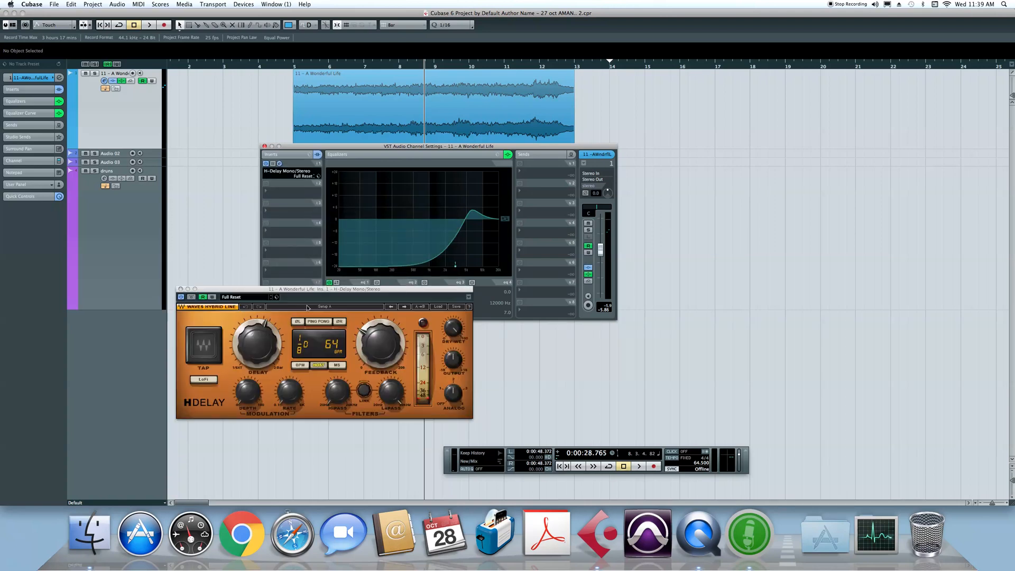
Toggle the H-Delay bypass from the track controls, from its insert slot and from the plug-in window.
{"action": "left_click", "coordinate": [113, 81]}
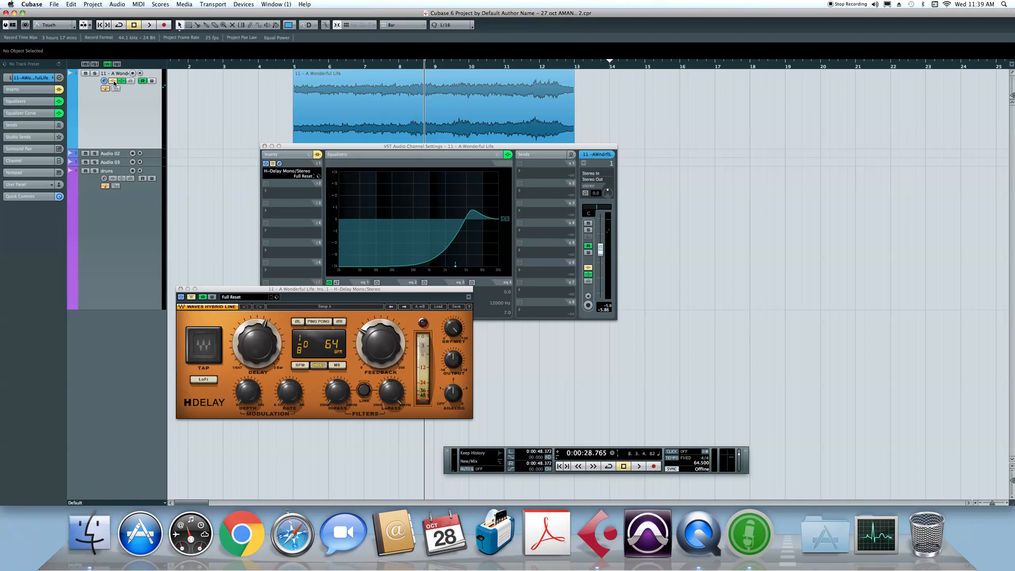
{"action": "left_click", "coordinate": [114, 82]}
{"action": "left_click", "coordinate": [272, 164]}
{"action": "left_click", "coordinate": [273, 165]}
{"action": "left_click", "coordinate": [191, 297]}
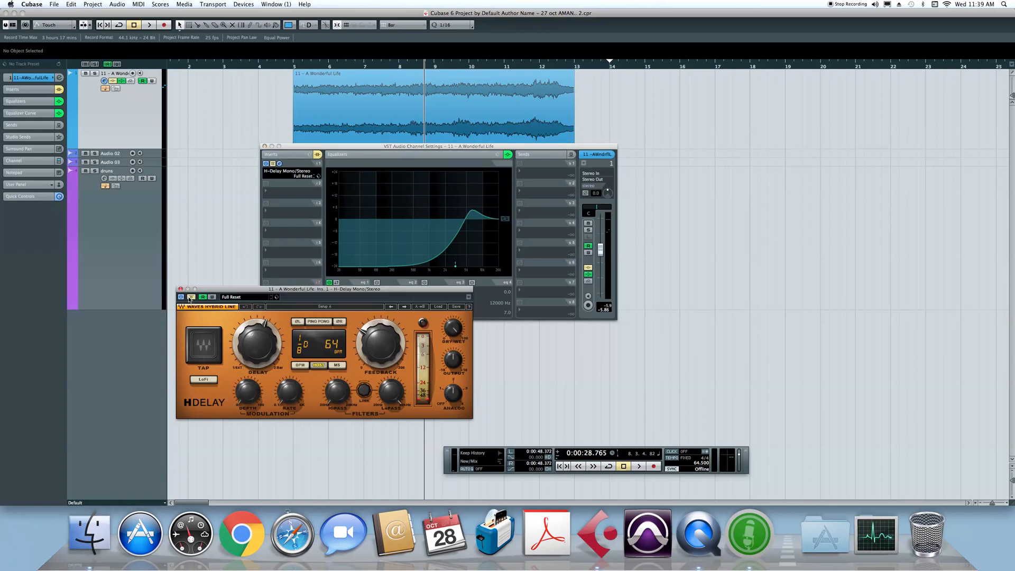
{"action": "left_click", "coordinate": [191, 297]}
Bring the channel settings forward, switch the inserts bypass on and off, and bypass H-Delay in its plug-in window.
{"action": "left_click", "coordinate": [298, 197]}
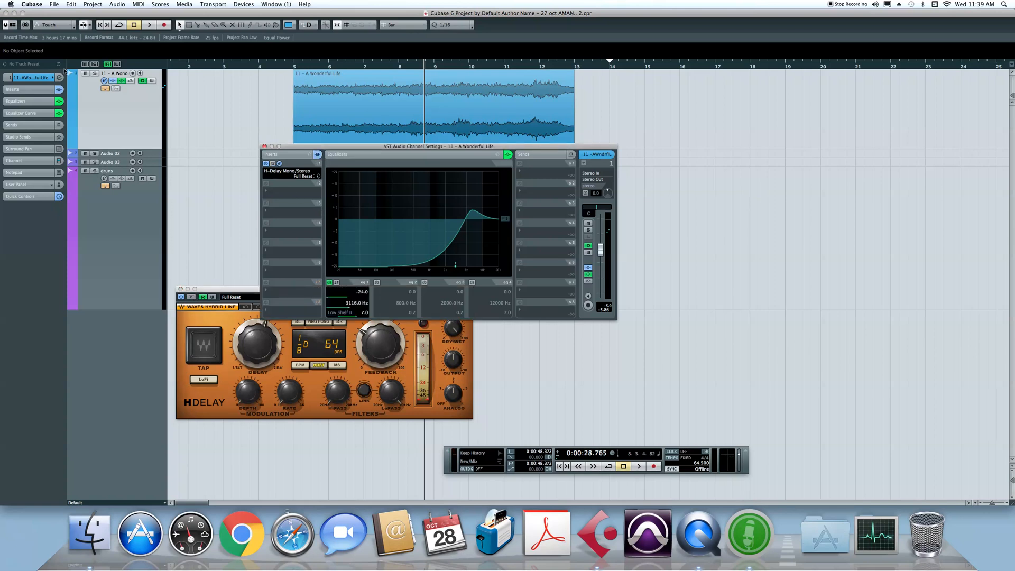
{"action": "left_click", "coordinate": [116, 80]}
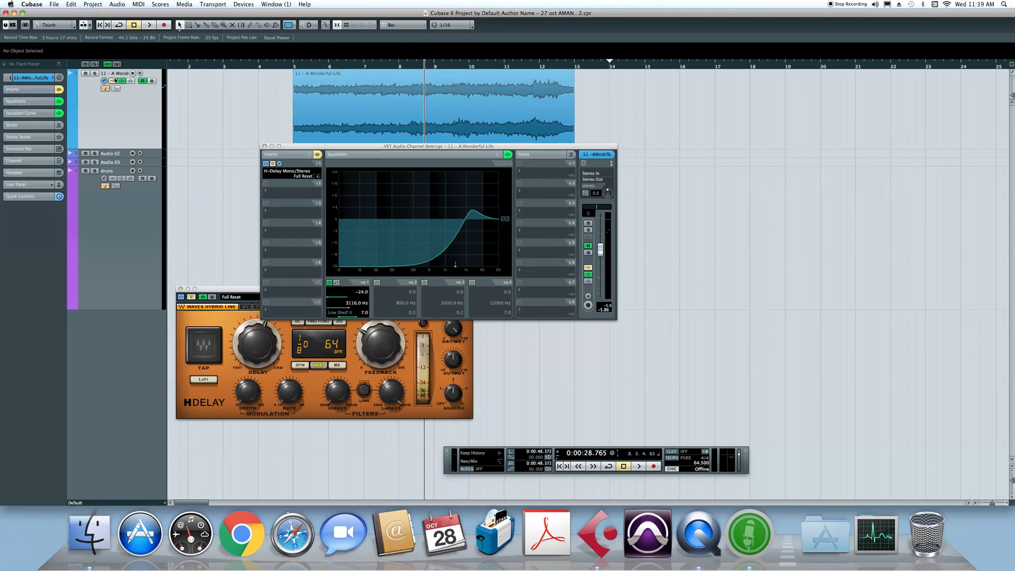
{"action": "left_click", "coordinate": [116, 81]}
{"action": "left_click", "coordinate": [192, 297]}
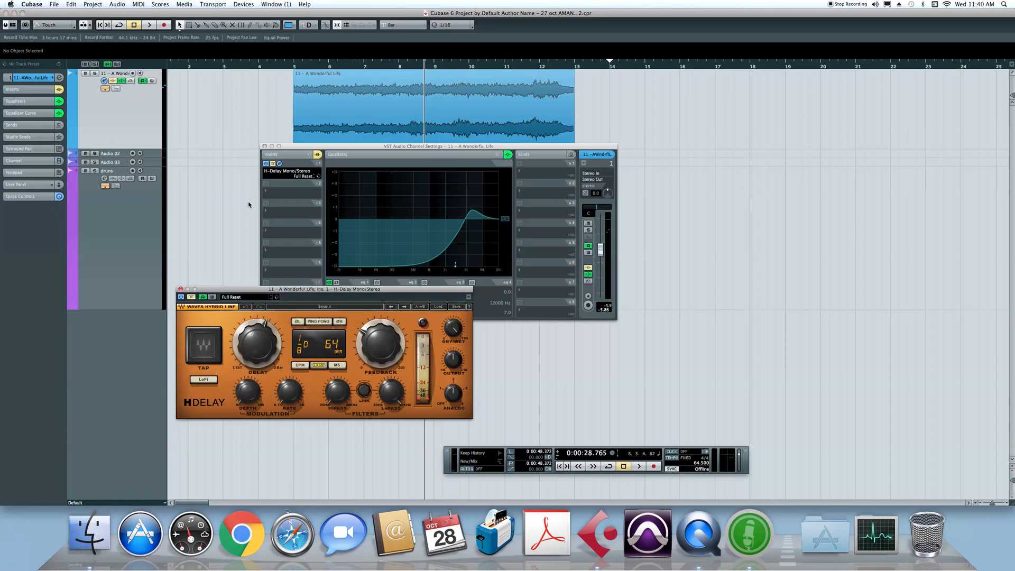
Close the H-Delay window and set the first insert slot to No Effect.
{"action": "left_click", "coordinate": [181, 289]}
{"action": "left_click", "coordinate": [318, 171]}
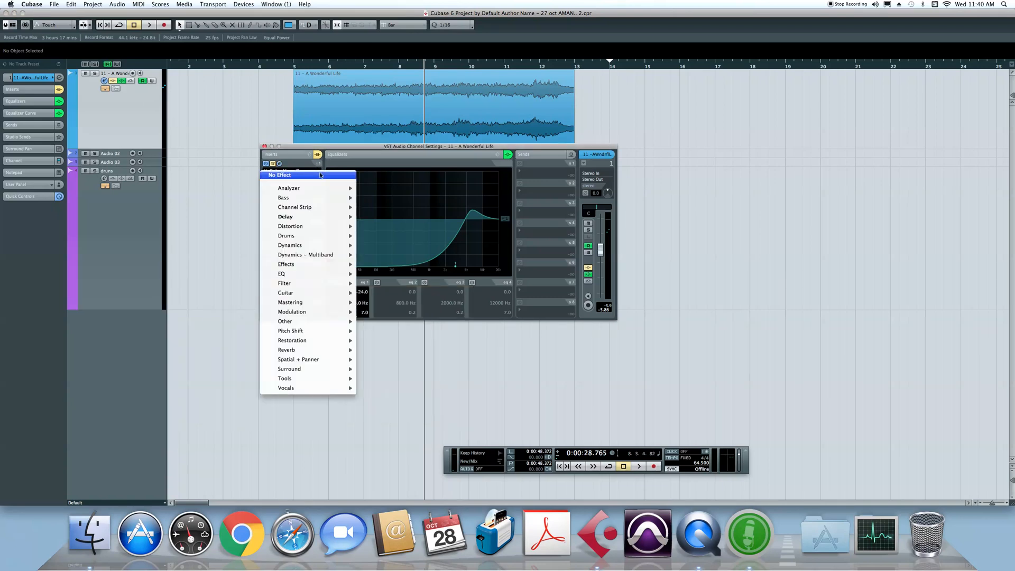
{"action": "left_click", "coordinate": [319, 178]}
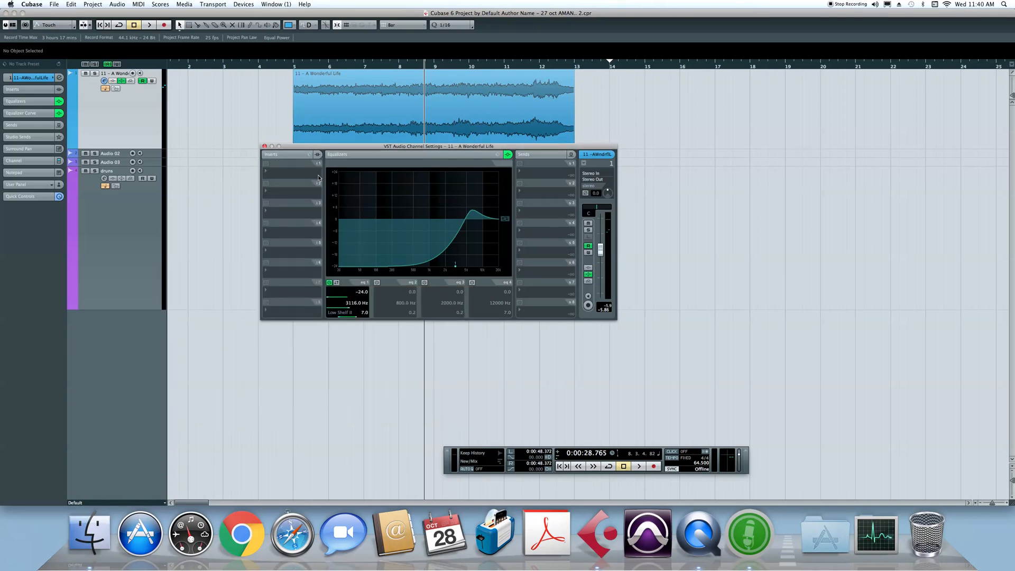
Bypass the EQ of the A Wonderful Life track in the channel settings and close the window.
{"action": "left_click", "coordinate": [116, 82]}
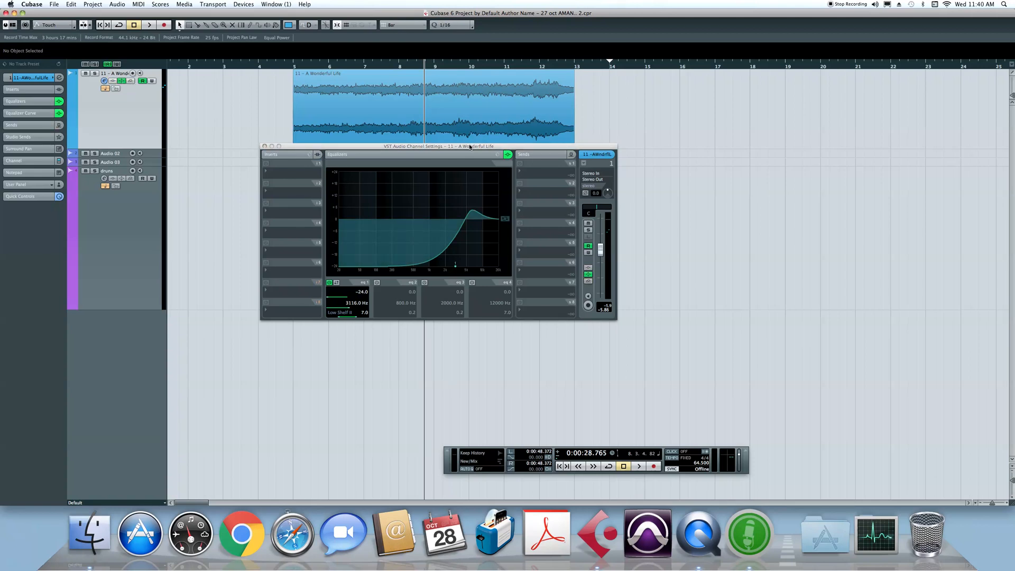
{"action": "left_click", "coordinate": [508, 153]}
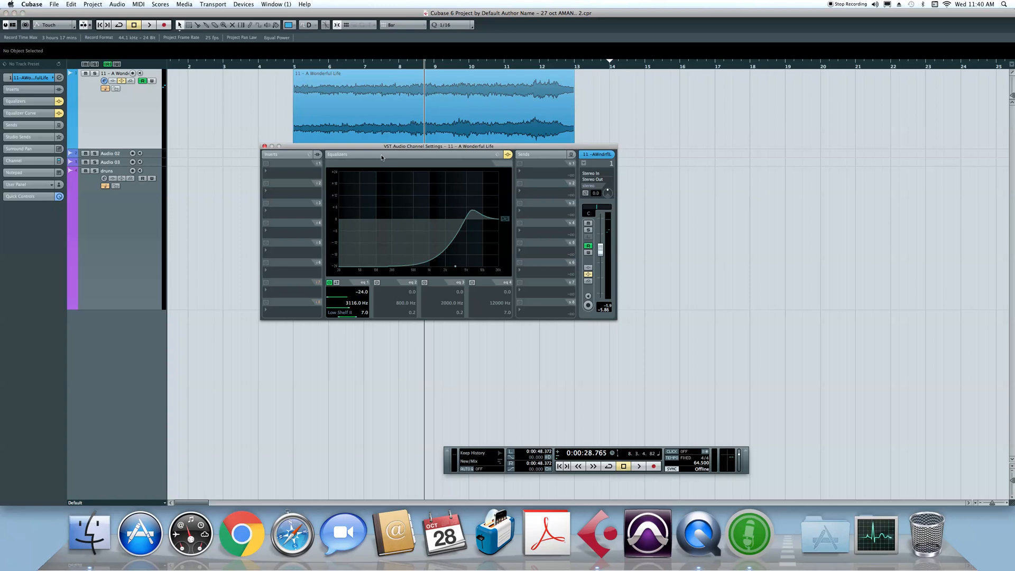
{"action": "left_click", "coordinate": [264, 146]}
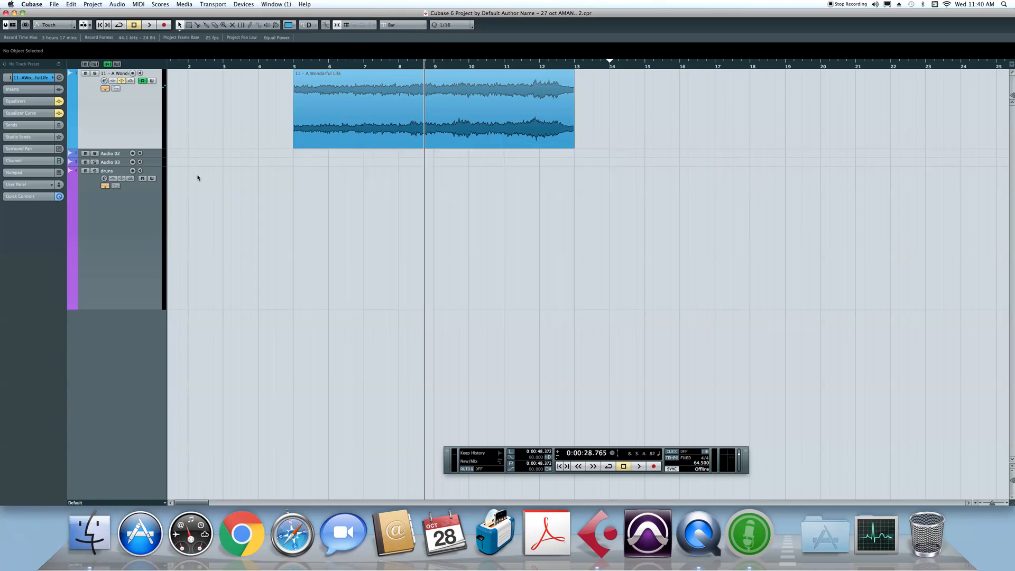
Reopen the channel settings, switch off the first EQ band so no EQ or bypass is active, and close the window.
{"action": "left_click", "coordinate": [60, 78]}
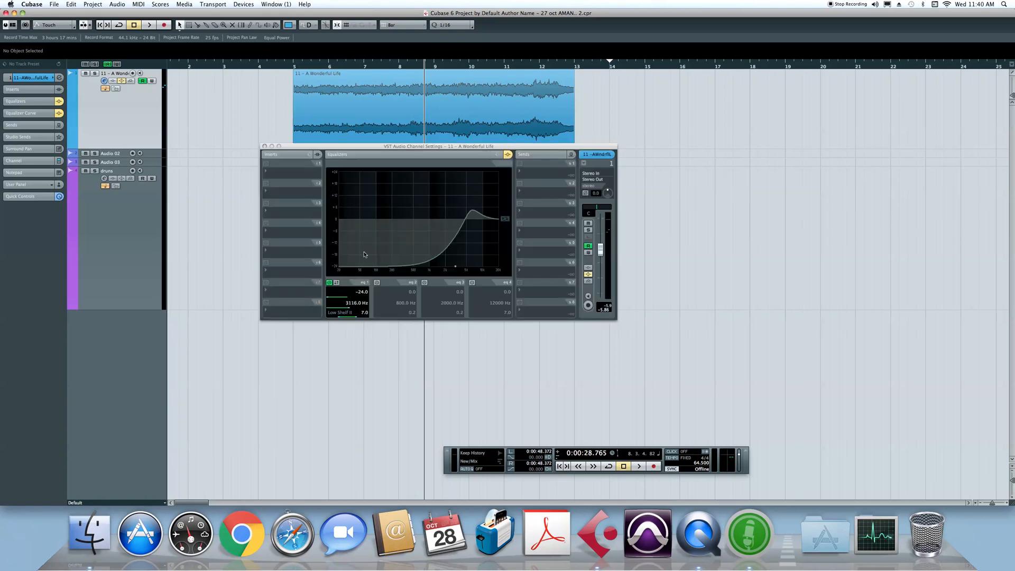
{"action": "left_click", "coordinate": [330, 282]}
{"action": "left_click", "coordinate": [508, 154]}
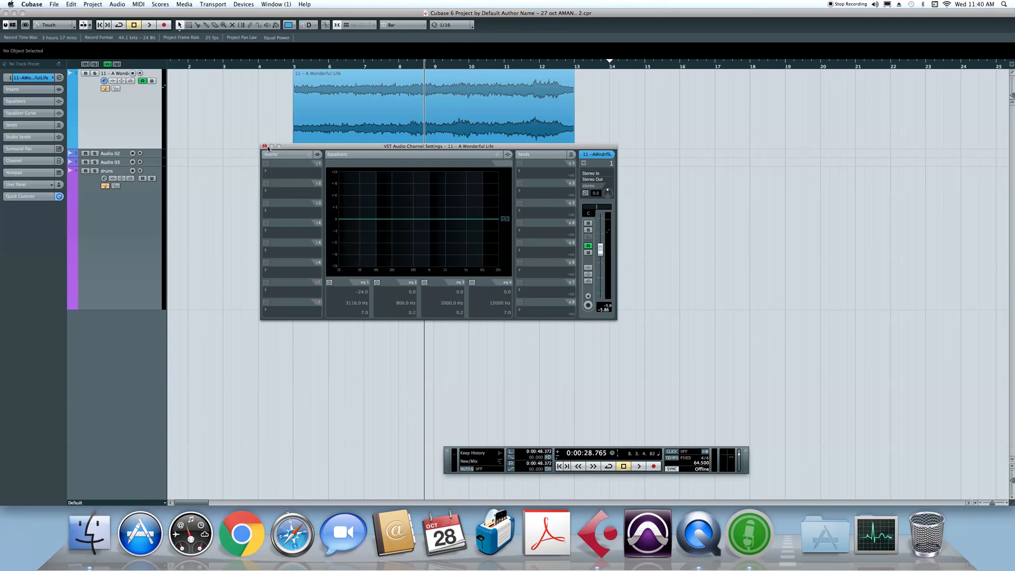
{"action": "left_click", "coordinate": [125, 89]}
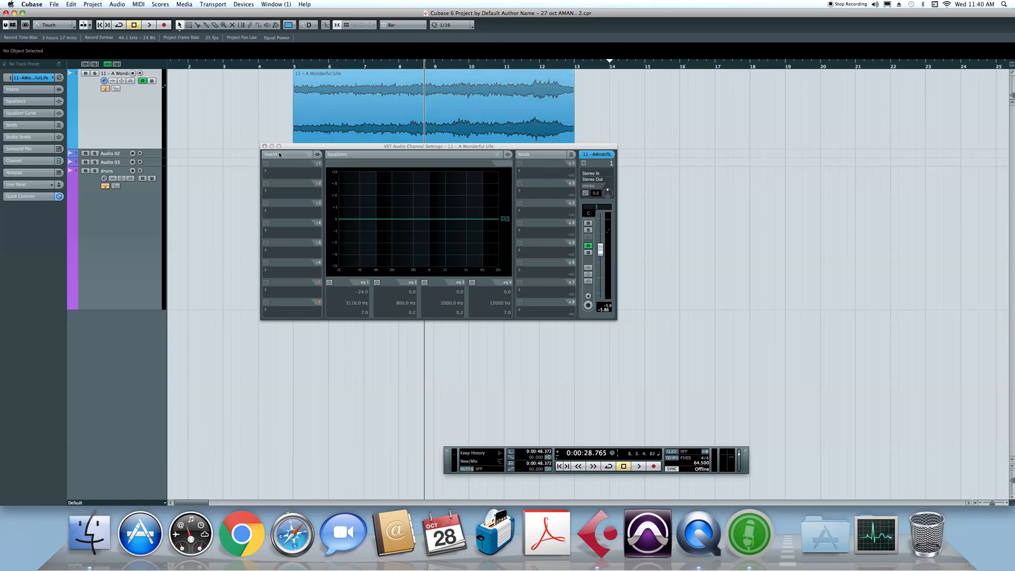
{"action": "left_click", "coordinate": [264, 146]}
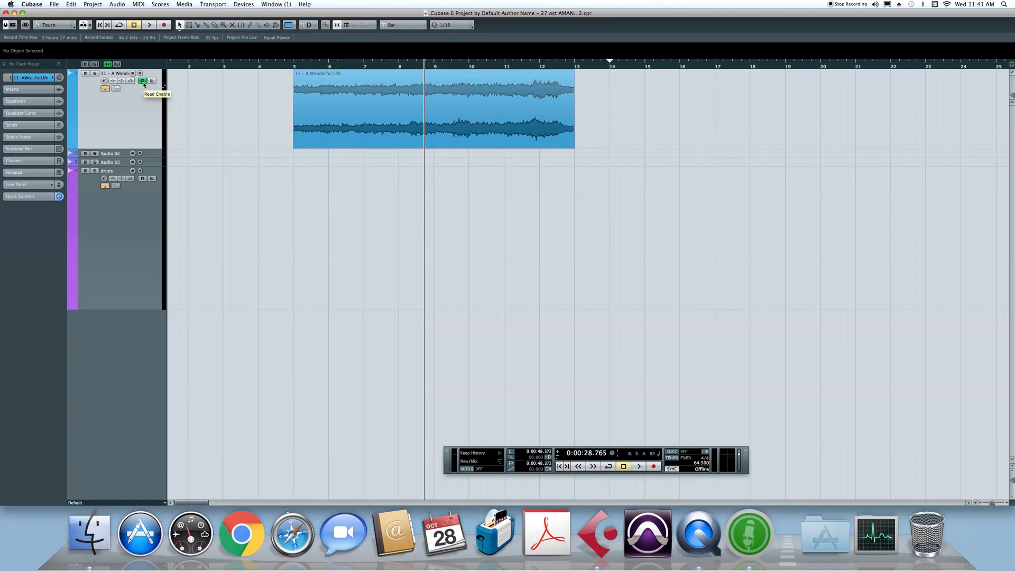
Toggle the automation Read and Write states of the A Wonderful Life track, leaving both switched off.
{"action": "left_click", "coordinate": [143, 82]}
{"action": "left_click", "coordinate": [153, 81]}
{"action": "left_click", "coordinate": [153, 82]}
{"action": "left_click", "coordinate": [153, 82]}
{"action": "left_click", "coordinate": [145, 81]}
Toggle Record Enable on the A Wonderful Life track several times and leave it armed.
{"action": "left_click", "coordinate": [133, 74]}
{"action": "left_click", "coordinate": [134, 76]}
{"action": "left_click", "coordinate": [133, 76]}
{"action": "left_click", "coordinate": [133, 76]}
{"action": "left_click", "coordinate": [134, 76]}
{"action": "left_click", "coordinate": [133, 76]}
{"action": "left_click", "coordinate": [133, 74]}
{"action": "key", "text": "KP_Multiply"}
Add one mono audio track below the drums track.
{"action": "left_click", "coordinate": [104, 264]}
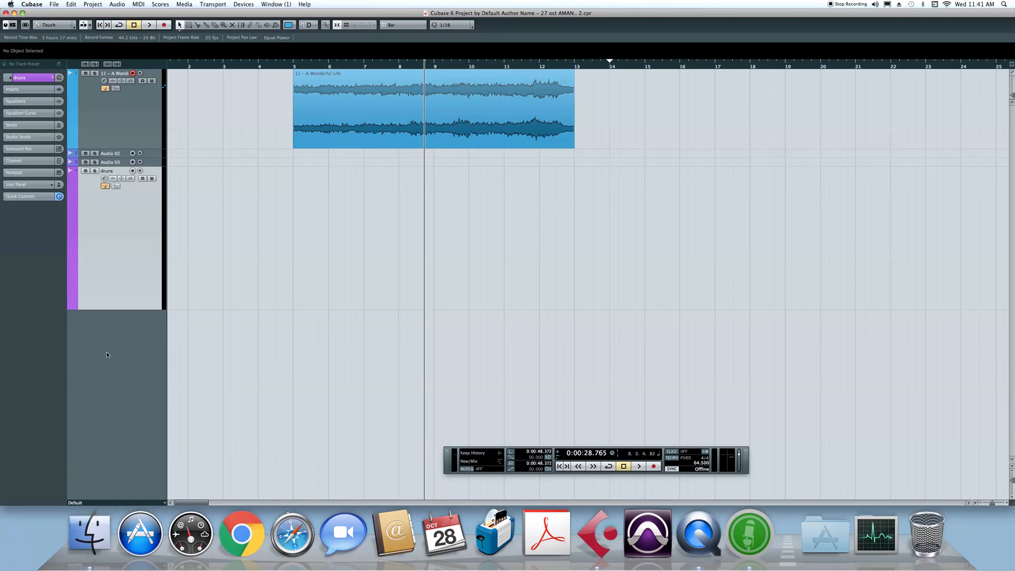
{"action": "right_click", "coordinate": [124, 349]}
{"action": "left_click", "coordinate": [133, 355]}
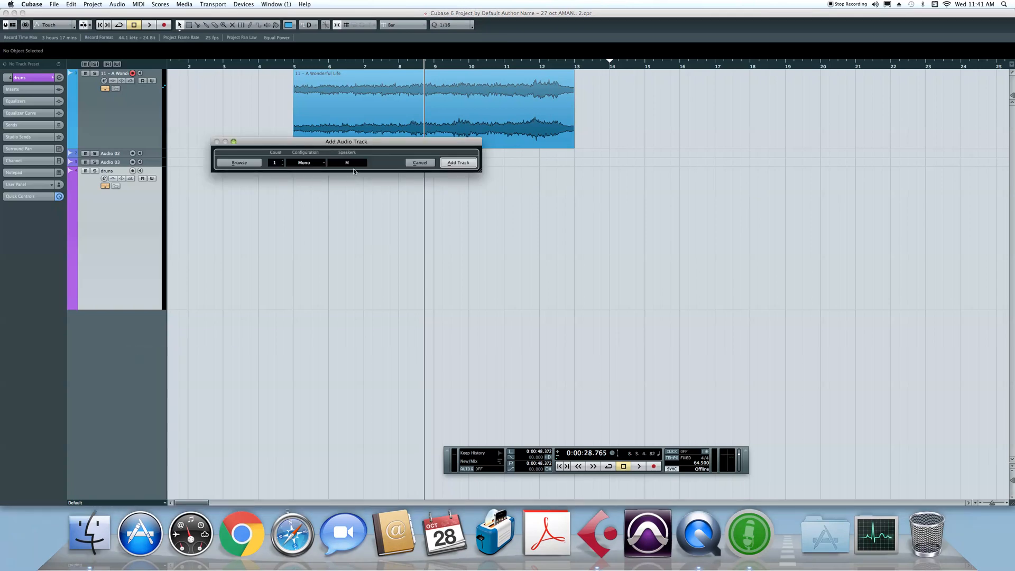
{"action": "left_click", "coordinate": [458, 163]}
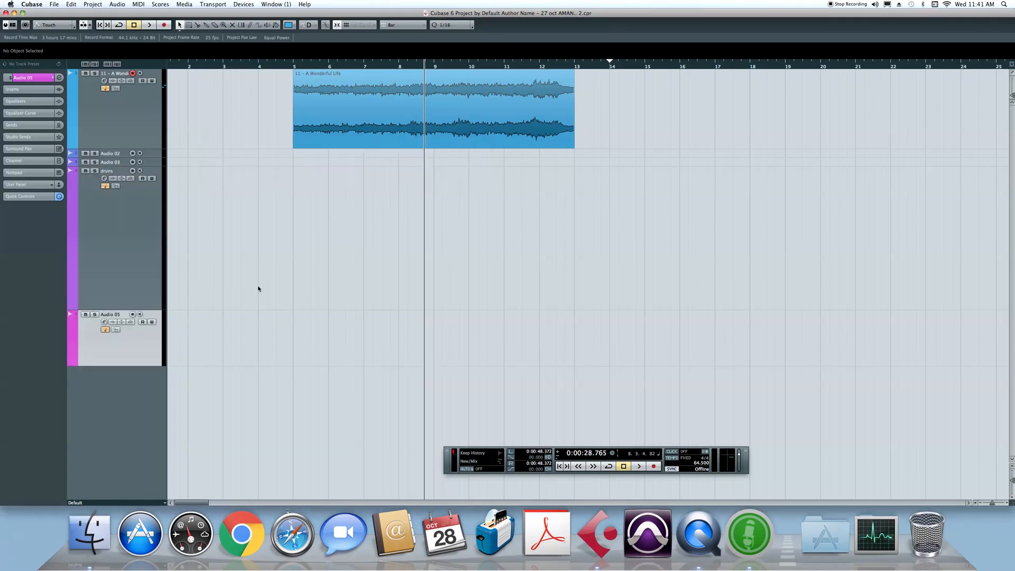
Show the new Audio 05 track's basic settings in the Inspector and set its input routing to Left - Stereo In.
{"action": "left_click", "coordinate": [25, 81]}
{"action": "left_click", "coordinate": [38, 140]}
{"action": "mouse_move", "coordinate": [37, 154]}
{"action": "left_click", "coordinate": [77, 157]}
Move the playhead to bar 14 and run playback briefly.
{"action": "left_click", "coordinate": [623, 67]}
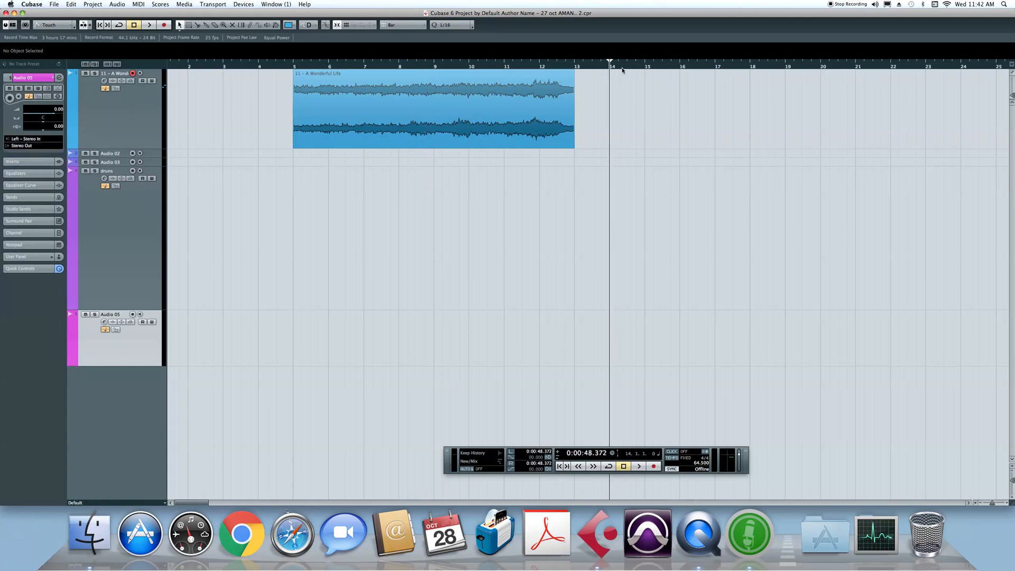
{"action": "key", "text": "space"}
{"action": "key", "text": "space"}
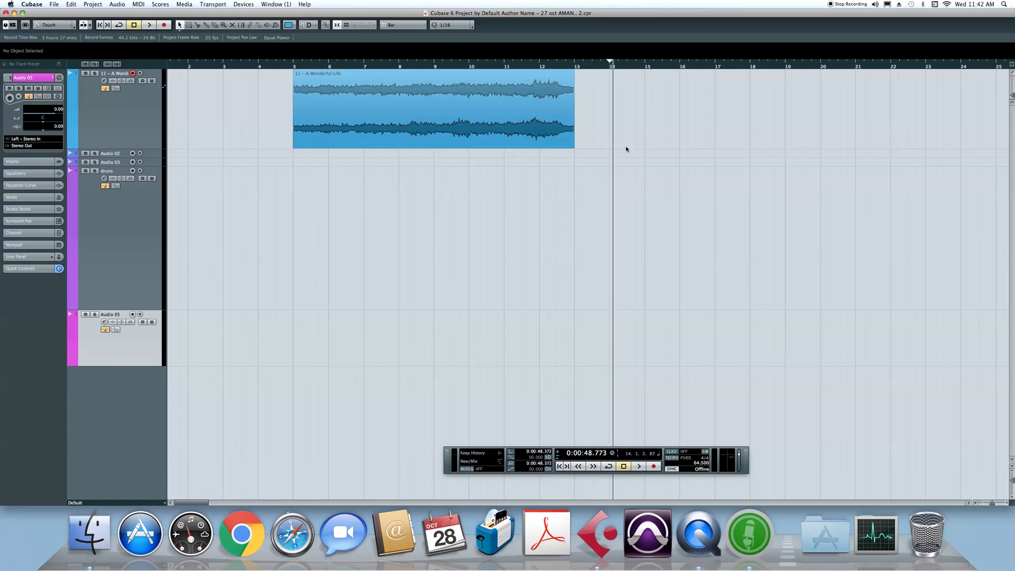
Assign the Left channel of the Stereo In bus to Mic/Instrument 1 in VST Connections and close the window.
{"action": "key", "text": "F4"}
{"action": "left_click", "coordinate": [587, 139]}
{"action": "left_click", "coordinate": [535, 139]}
{"action": "left_click", "coordinate": [498, 170]}
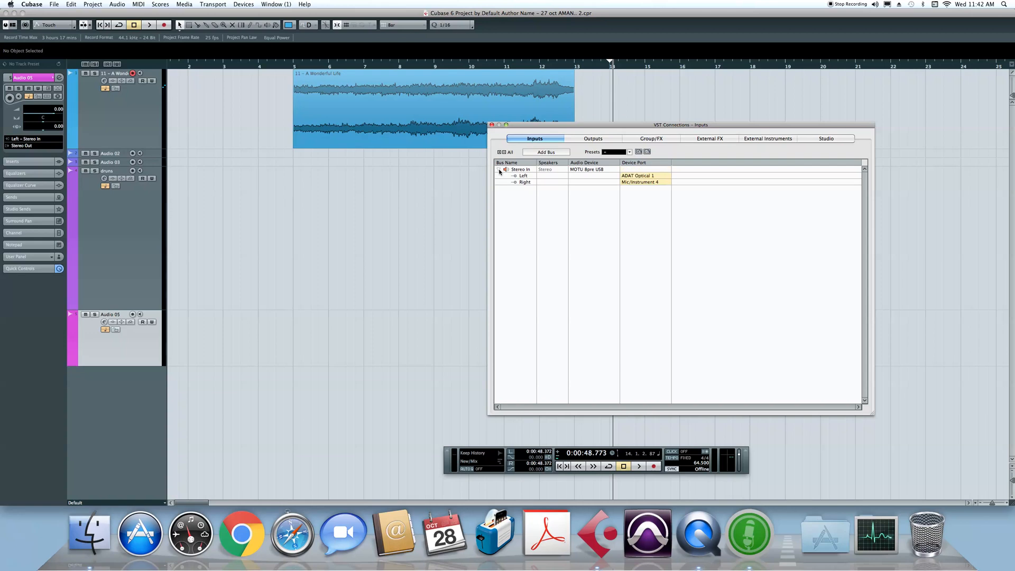
{"action": "left_click", "coordinate": [631, 179]}
{"action": "left_click", "coordinate": [640, 197]}
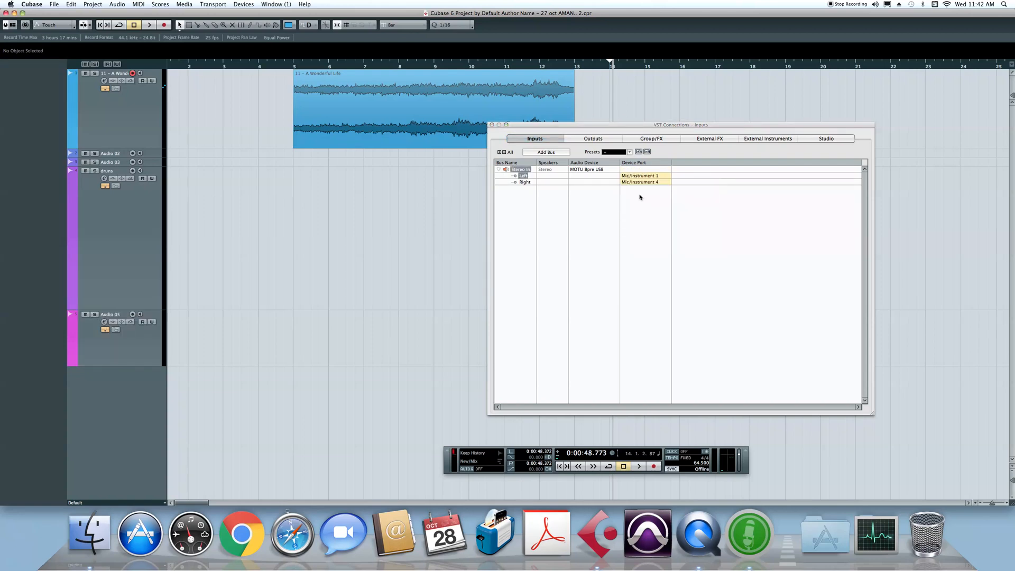
{"action": "left_click", "coordinate": [492, 125]}
Record a short take on the armed A Wonderful Life track while Audio 05 is only selected.
{"action": "left_click", "coordinate": [103, 353]}
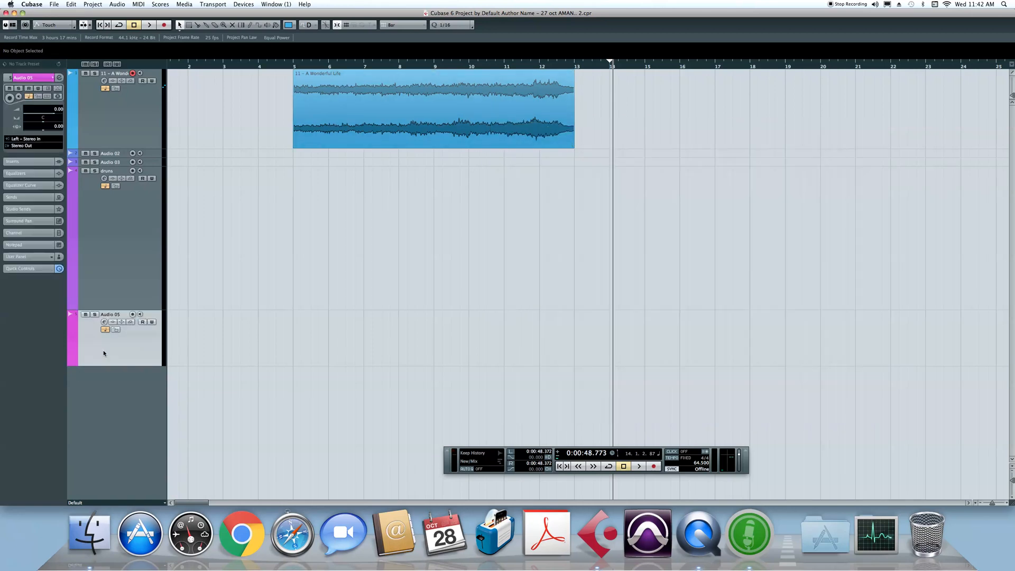
{"action": "key", "text": "space"}
{"action": "key", "text": "KP_Multiply"}
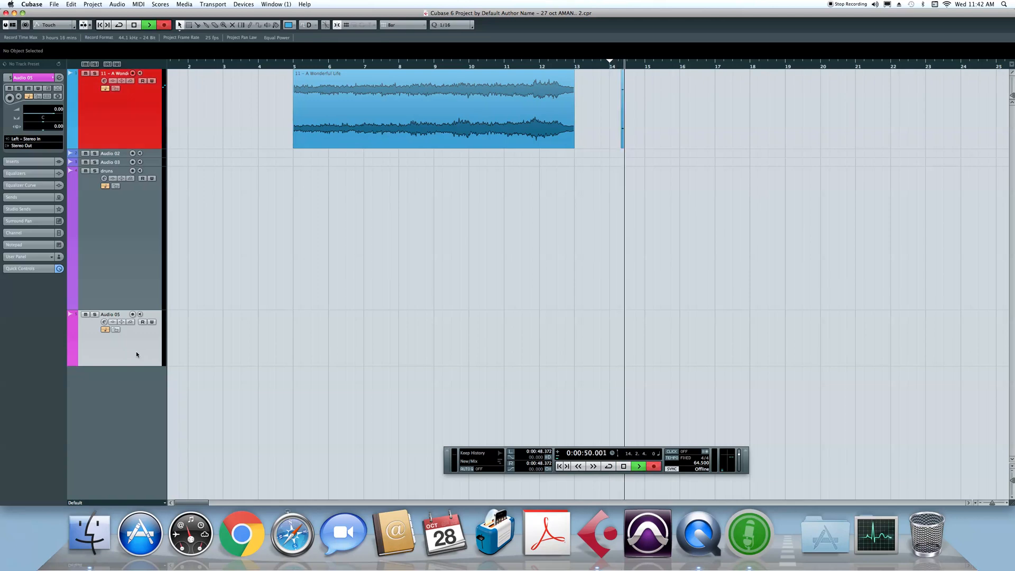
{"action": "key", "text": "space"}
Arm and disarm Audio 05, and record a second short take on the A Wonderful Life track.
{"action": "left_click", "coordinate": [133, 314]}
{"action": "left_click", "coordinate": [132, 314]}
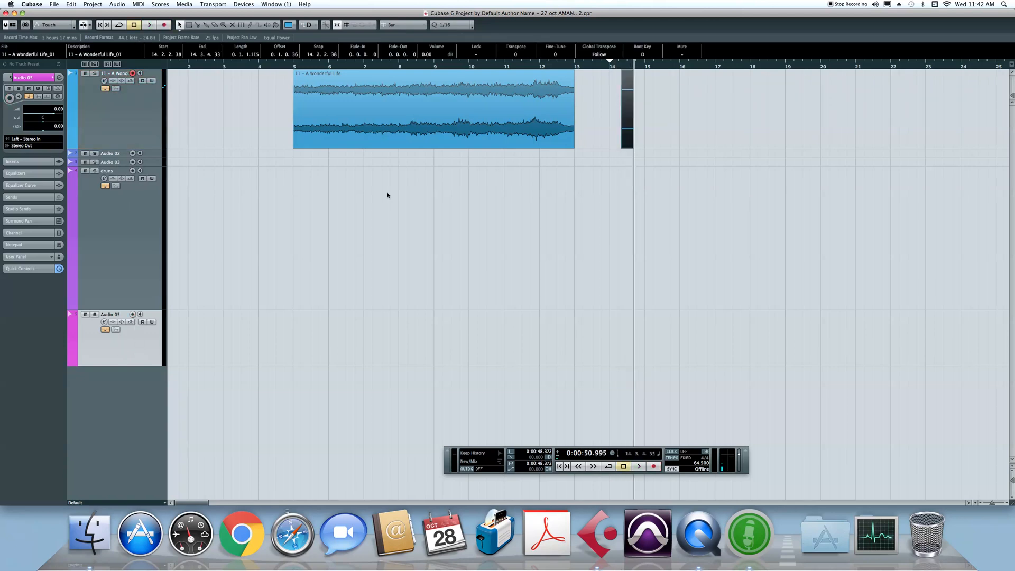
{"action": "key", "text": "KP_Multiply"}
{"action": "key", "text": "space"}
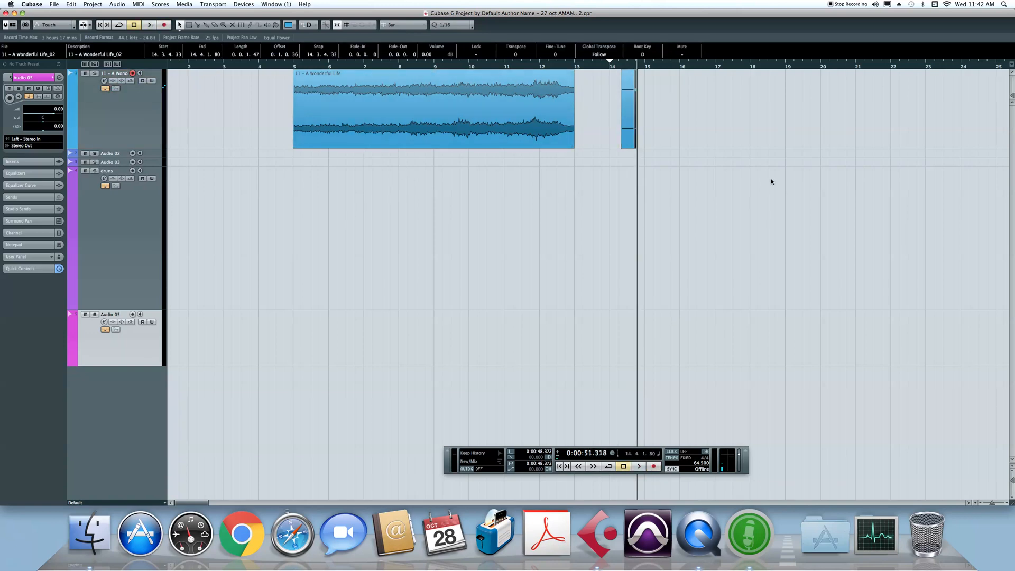
Disarm the A Wonderful Life track, arm Audio 05, and record a take about three bars long on it.
{"action": "left_click", "coordinate": [132, 73]}
{"action": "left_click", "coordinate": [132, 314]}
{"action": "key", "text": "KP_Multiply"}
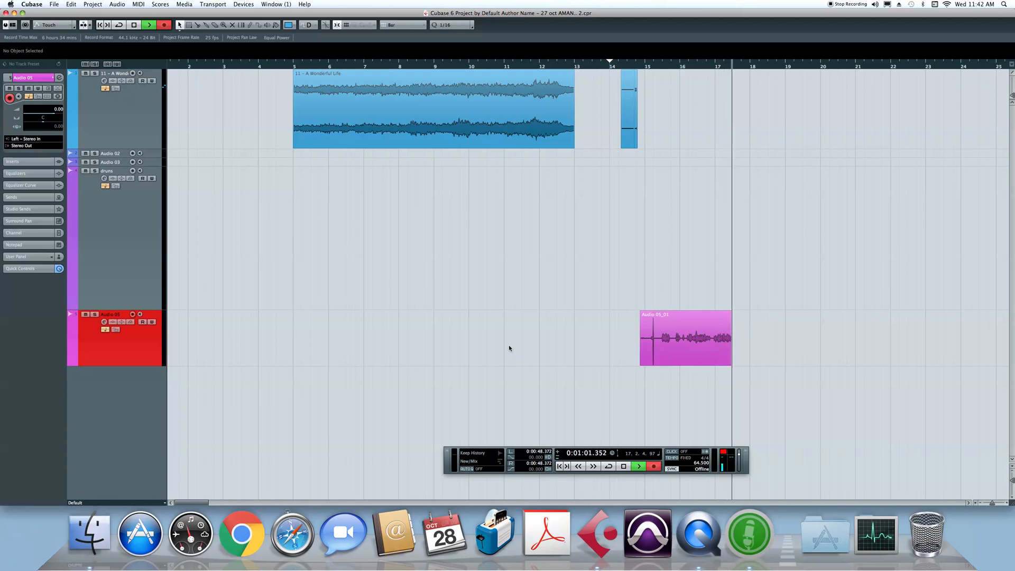
{"action": "key", "text": "space"}
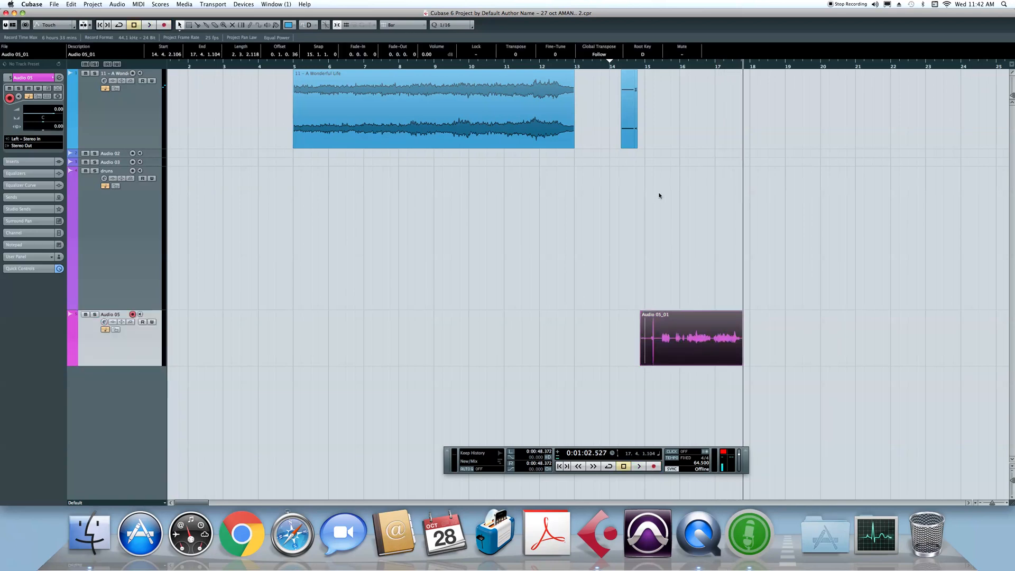
Play the new Audio 05 recording from about bar 16, stop, and delete the clip.
{"action": "left_click_drag", "start_coordinate": [670, 67], "coordinate": [679, 69]}
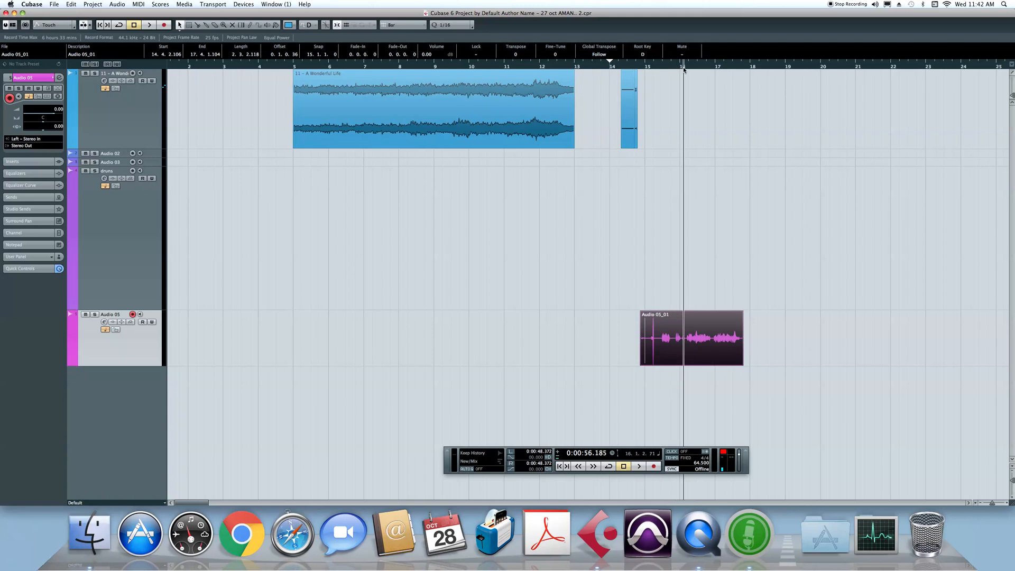
{"action": "key", "text": "space"}
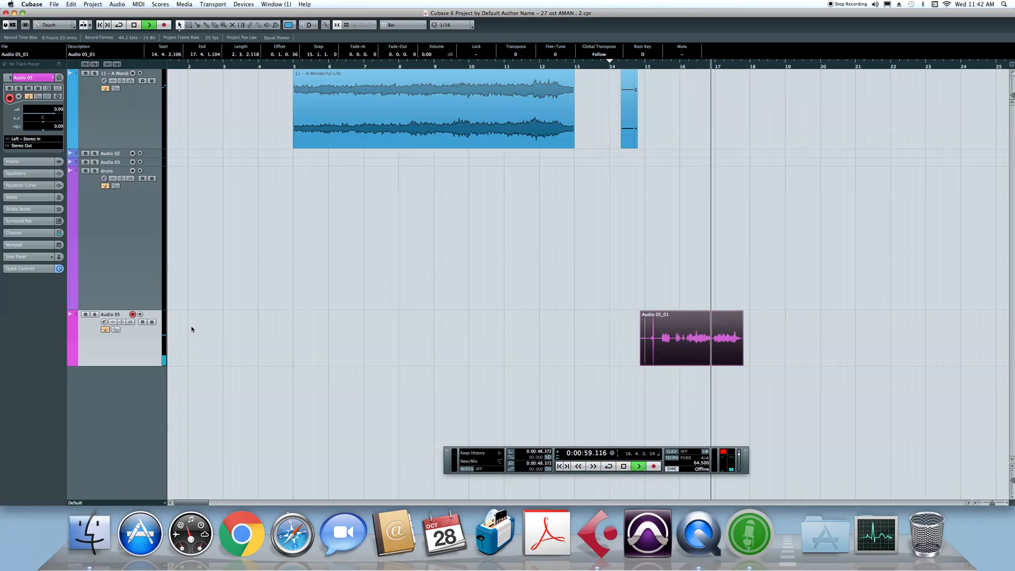
{"action": "key", "text": "space"}
{"action": "key", "text": "Delete"}
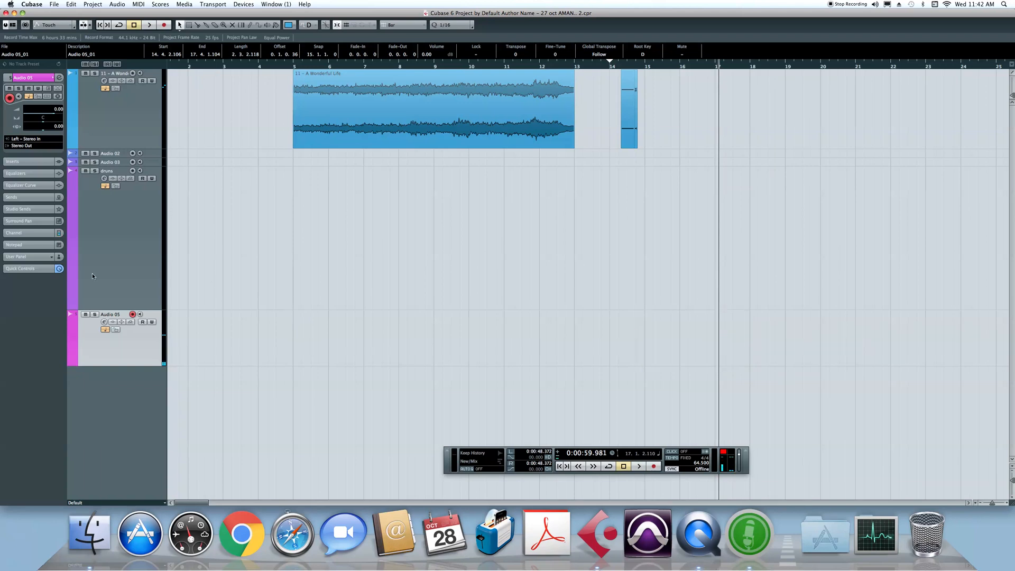
Switch on input monitoring for Audio 05 and play its recorded clip from between bars 15 and 16.
{"action": "left_click", "coordinate": [140, 314]}
{"action": "left_click", "coordinate": [660, 60]}
{"action": "left_click", "coordinate": [141, 314]}
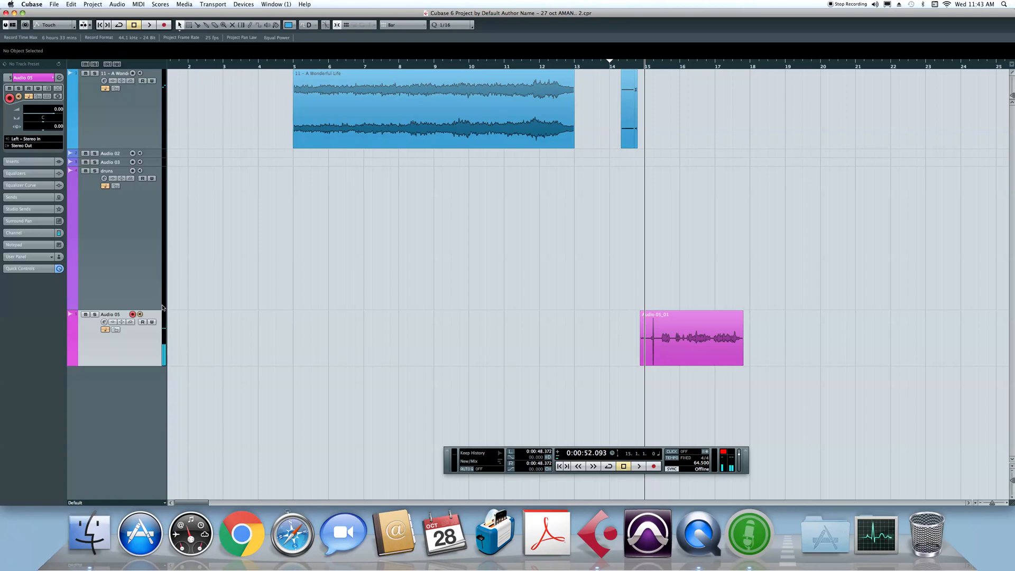
{"action": "left_click", "coordinate": [666, 68]}
{"action": "key", "text": "space"}
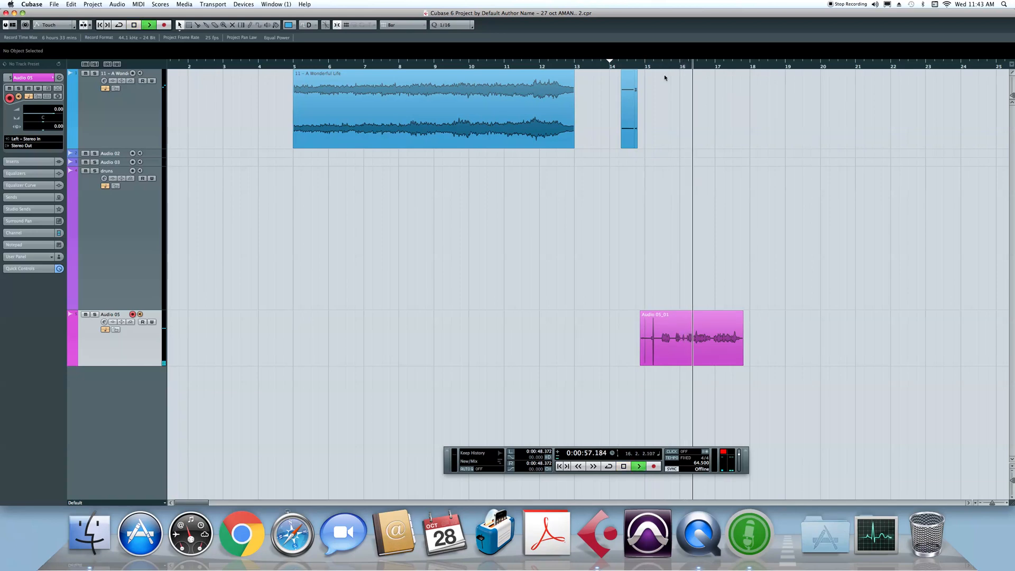
{"action": "key", "text": "space"}
Switch off monitoring for Audio 05 and play its recorded clip from about bar 16.
{"action": "left_click", "coordinate": [141, 314]}
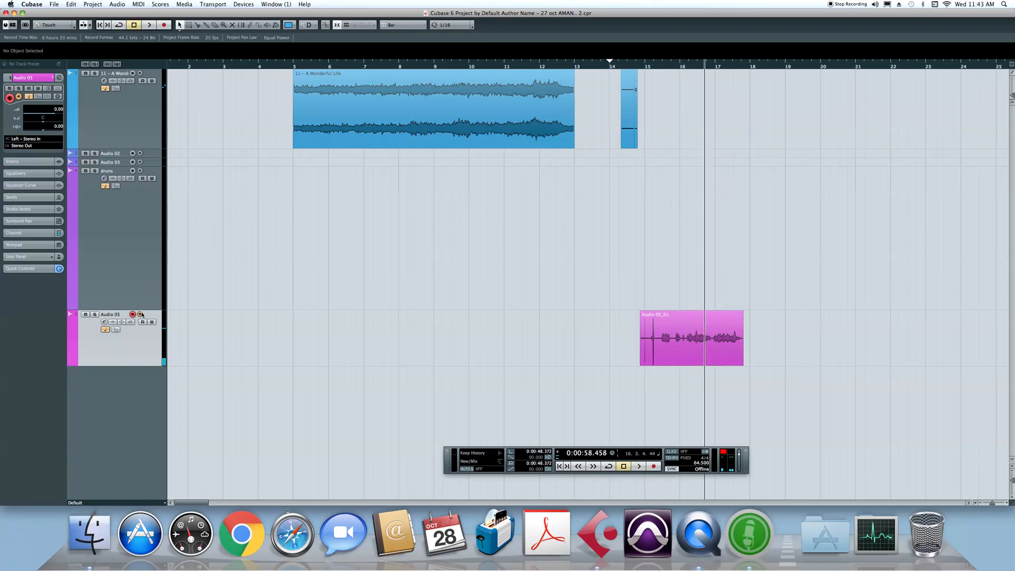
{"action": "left_click", "coordinate": [681, 65]}
{"action": "key", "text": "space"}
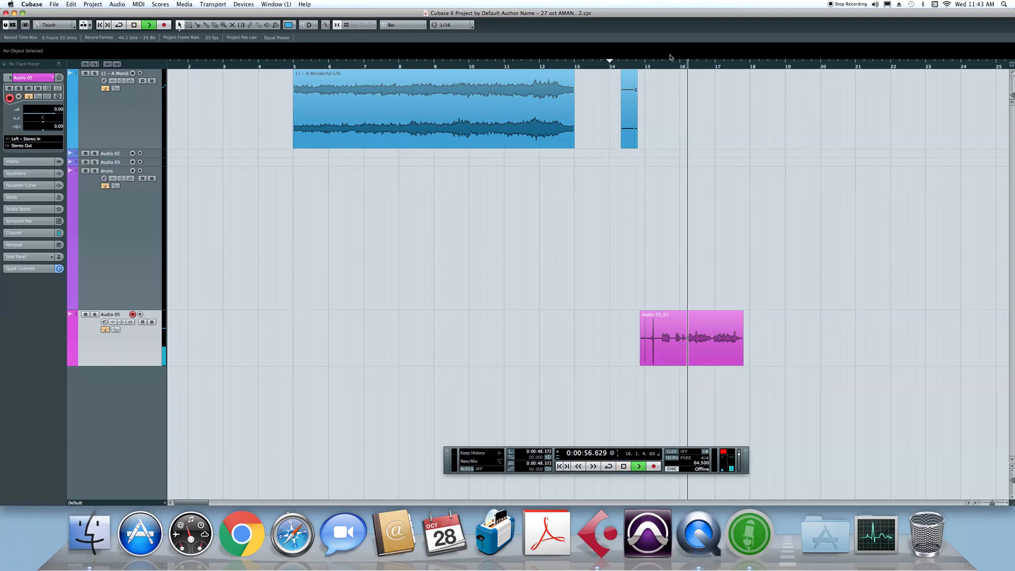
{"action": "key", "text": "space"}
Delete the recorded clip on Audio 05 and disarm the track.
{"action": "left_click", "coordinate": [705, 351]}
{"action": "key", "text": "Delete"}
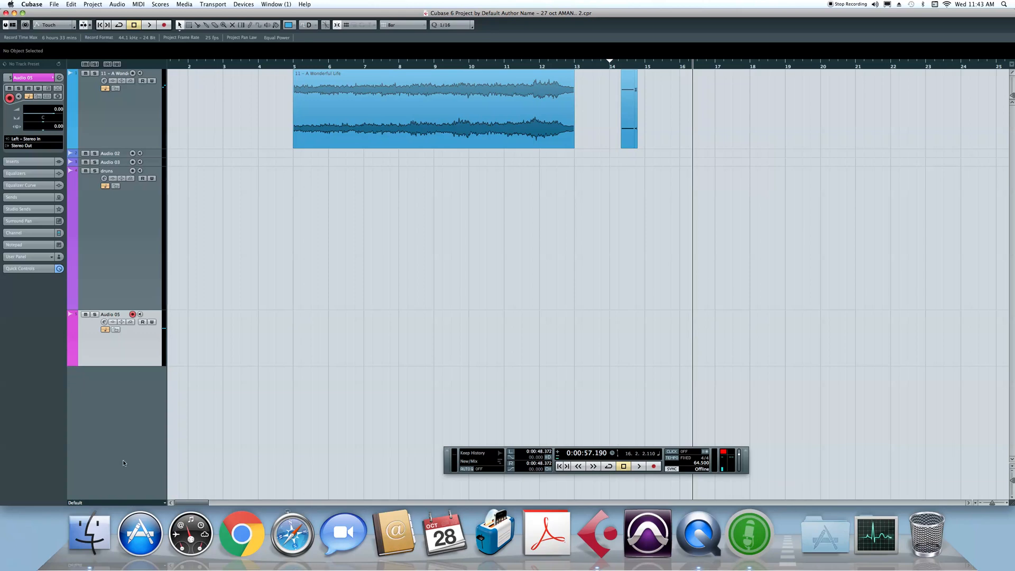
{"action": "left_click", "coordinate": [133, 314]}
Select the Audio 05 track and increase its height.
{"action": "left_click", "coordinate": [107, 134]}
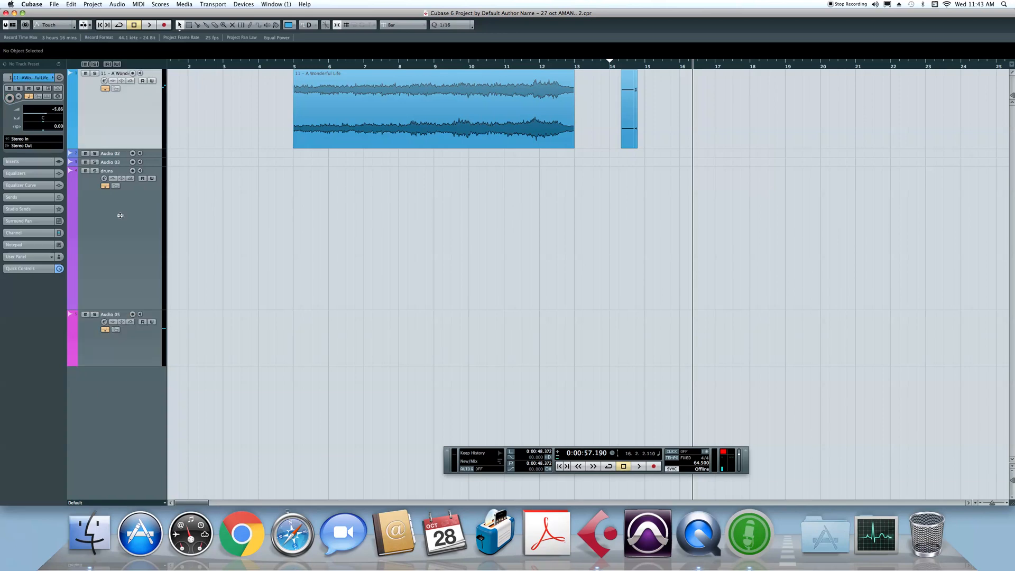
{"action": "left_click", "coordinate": [136, 359]}
{"action": "left_click_drag", "start_coordinate": [132, 366], "coordinate": [136, 414]}
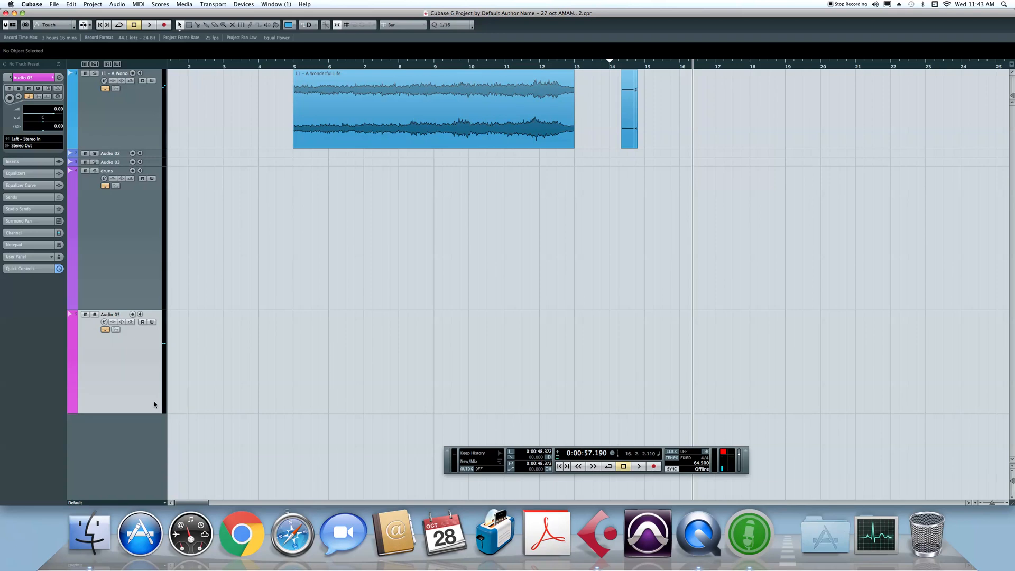
Hide and restore the Transport panel, and toggle Audio 05 between musical and linear time base, ending on musical.
{"action": "key", "text": "F2"}
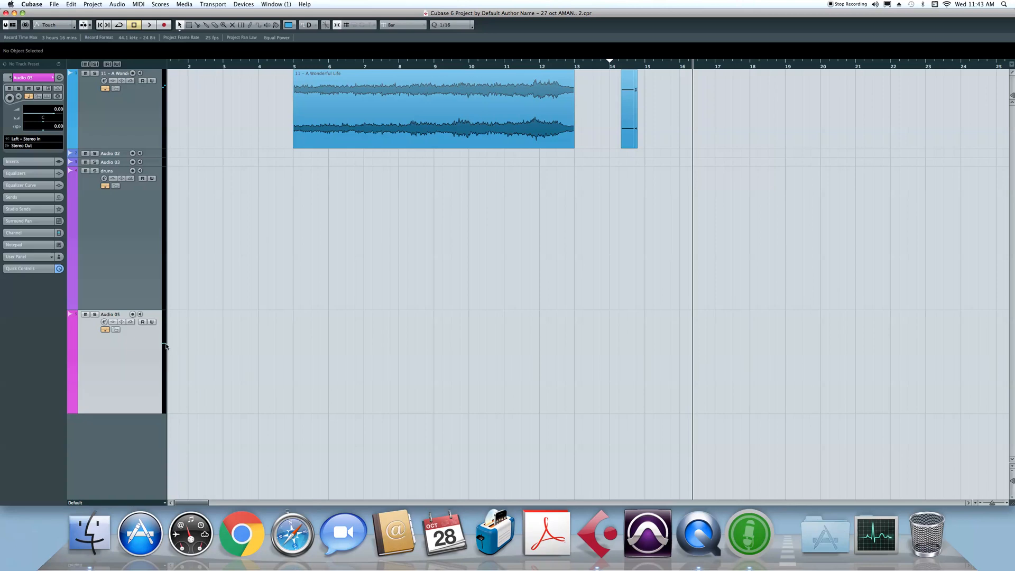
{"action": "left_click", "coordinate": [104, 330]}
{"action": "key", "text": "F2"}
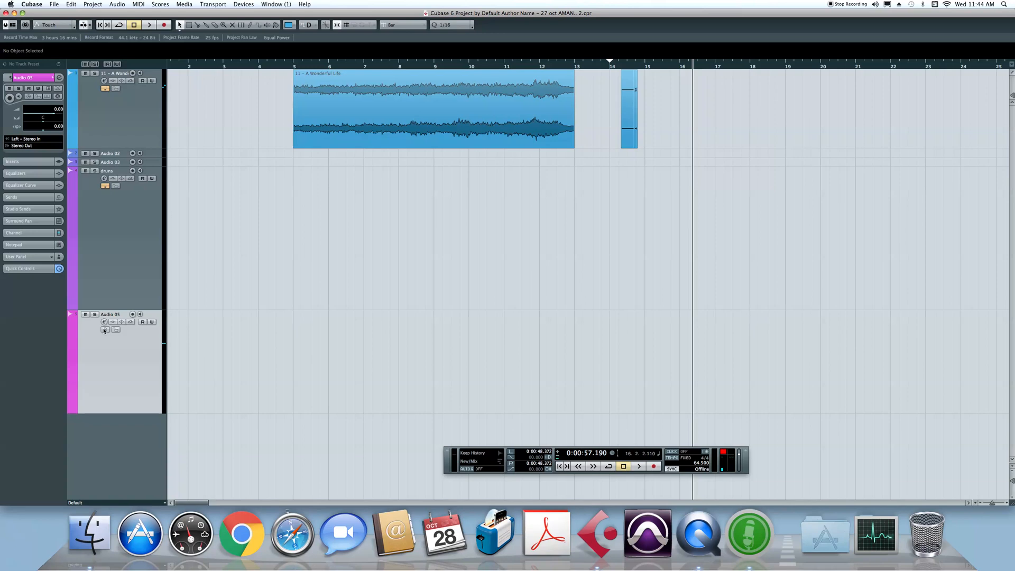
{"action": "left_click", "coordinate": [105, 330]}
{"action": "left_click", "coordinate": [104, 330]}
{"action": "left_click", "coordinate": [372, 138]}
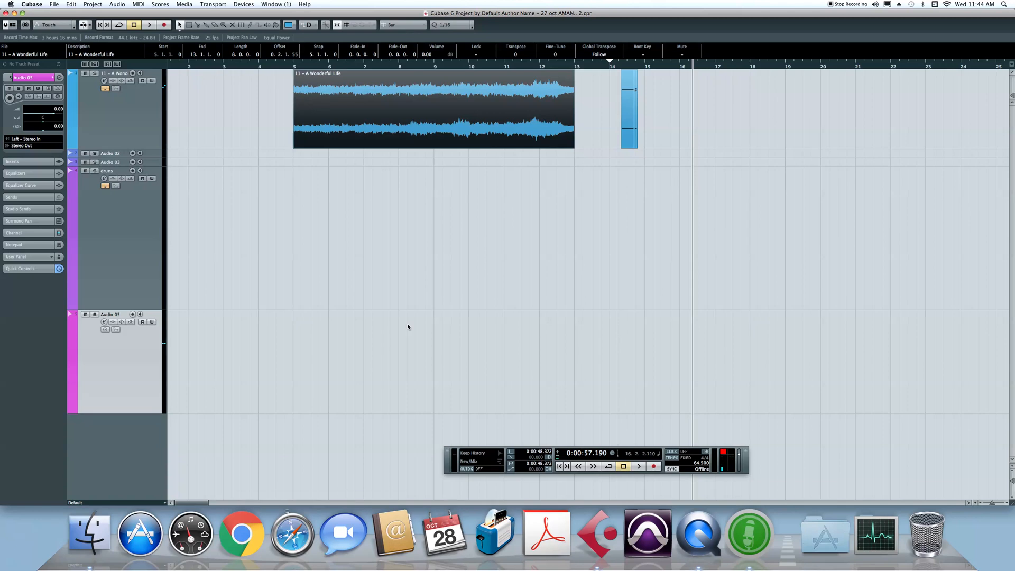
{"action": "left_click", "coordinate": [105, 330]}
Lock the A Wonderful Life track and try to move its long clip to other tracks and later bars.
{"action": "left_click", "coordinate": [115, 89]}
{"action": "left_click_drag", "start_coordinate": [548, 103], "coordinate": [378, 281]}
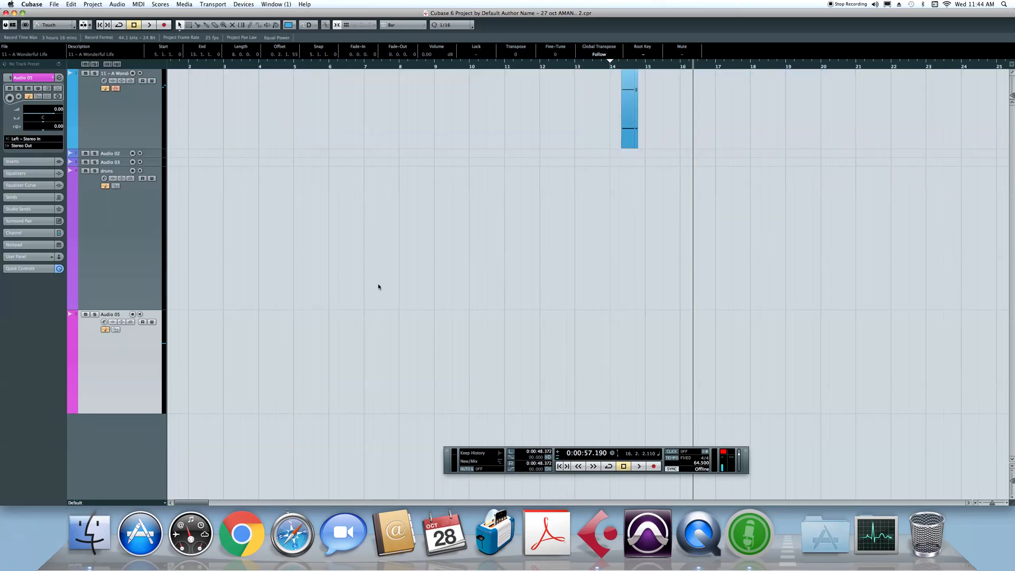
{"action": "left_click_drag", "start_coordinate": [441, 108], "coordinate": [437, 269]}
{"action": "left_click_drag", "start_coordinate": [398, 119], "coordinate": [833, 113]}
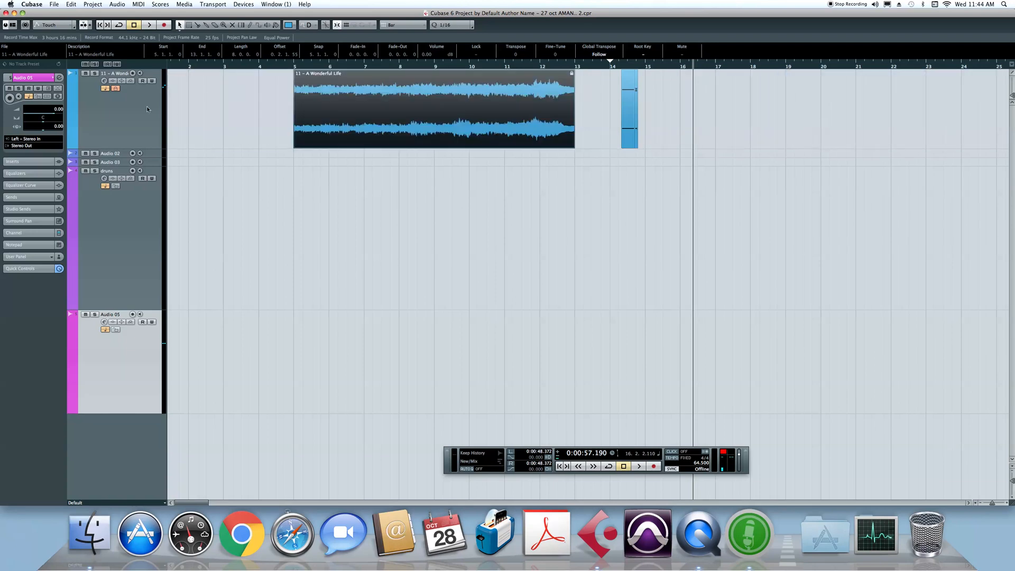
{"action": "right_click", "coordinate": [100, 105]}
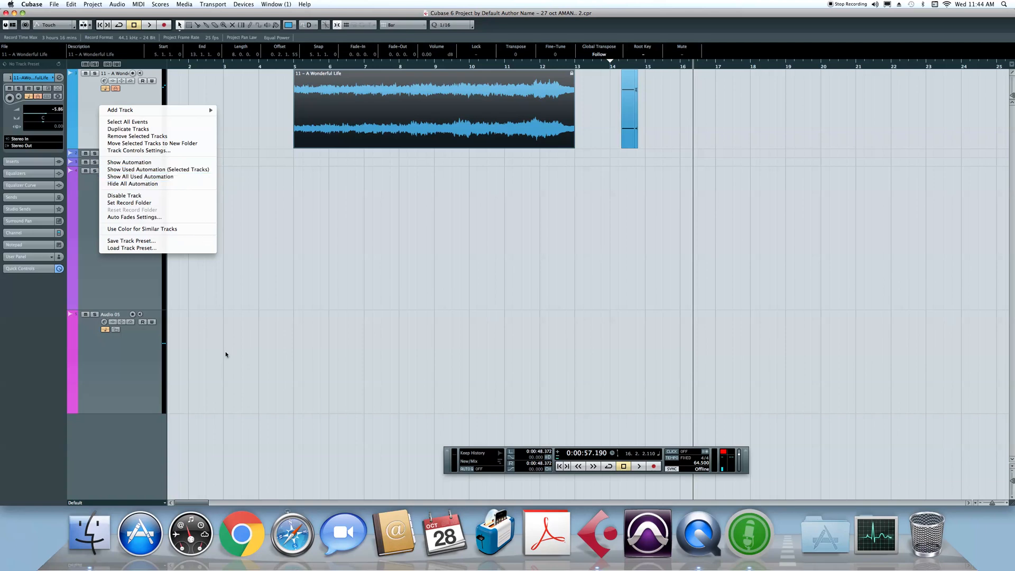
{"action": "left_click", "coordinate": [328, 313]}
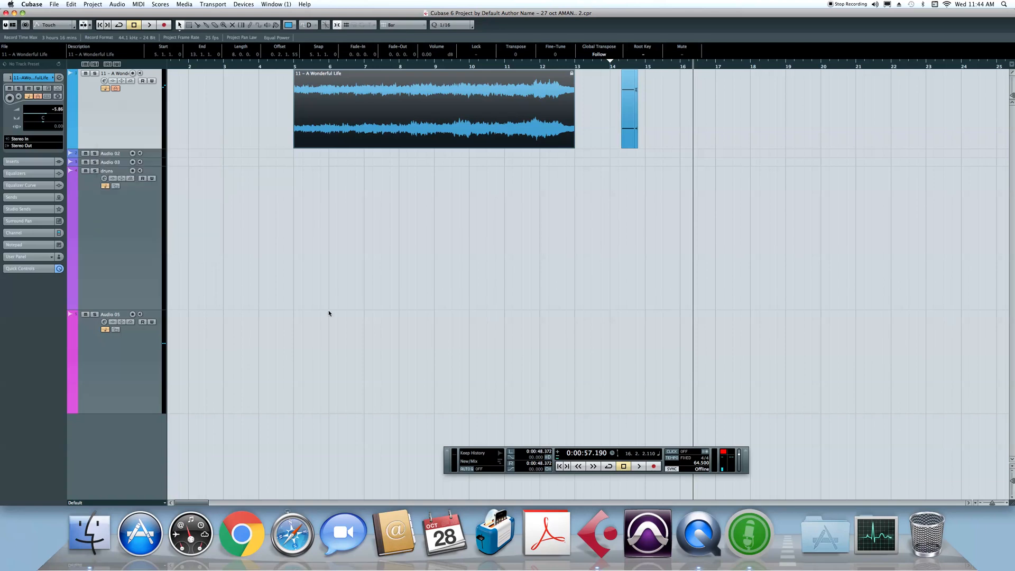
{"action": "left_click", "coordinate": [136, 230]}
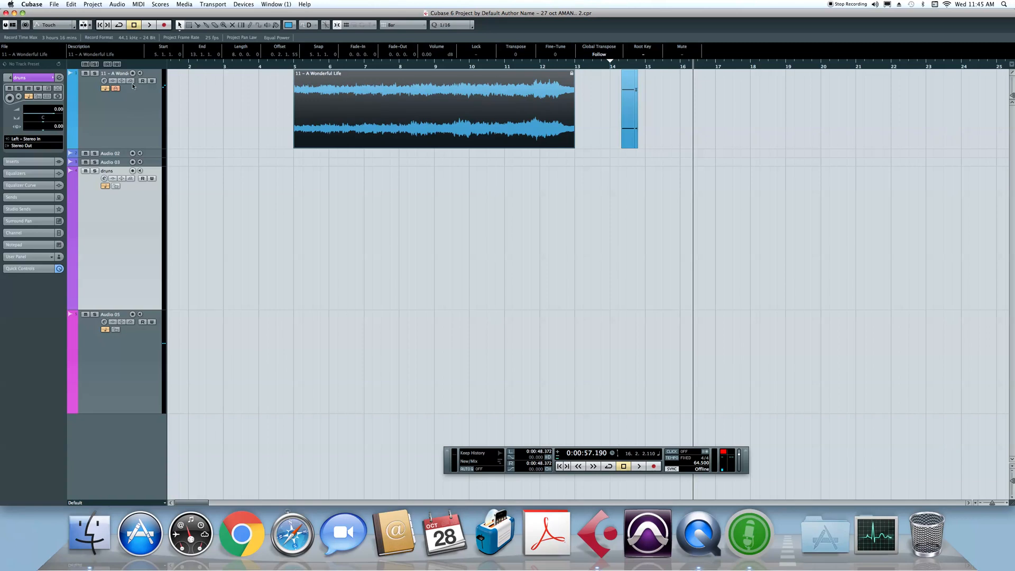
Toggle the lock of the A Wonderful Life track repeatedly and leave the track unlocked and selected.
{"action": "left_click", "coordinate": [116, 89]}
{"action": "left_click", "coordinate": [116, 89]}
{"action": "left_click", "coordinate": [116, 89]}
{"action": "left_click", "coordinate": [116, 88]}
{"action": "scroll", "coordinate": [776, 131], "scroll_direction": "right", "scroll_amount": 1}
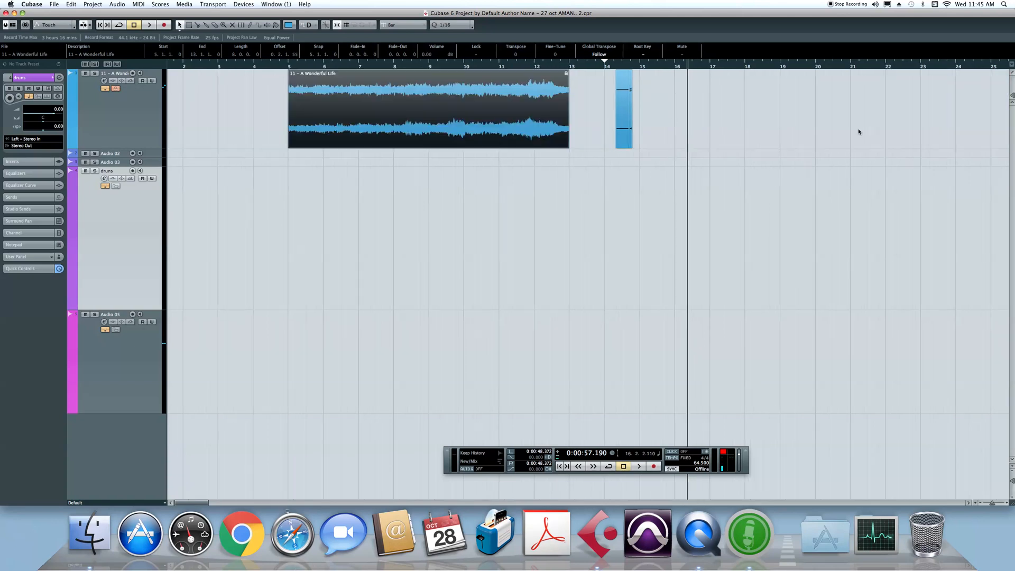
{"action": "left_click", "coordinate": [108, 91]}
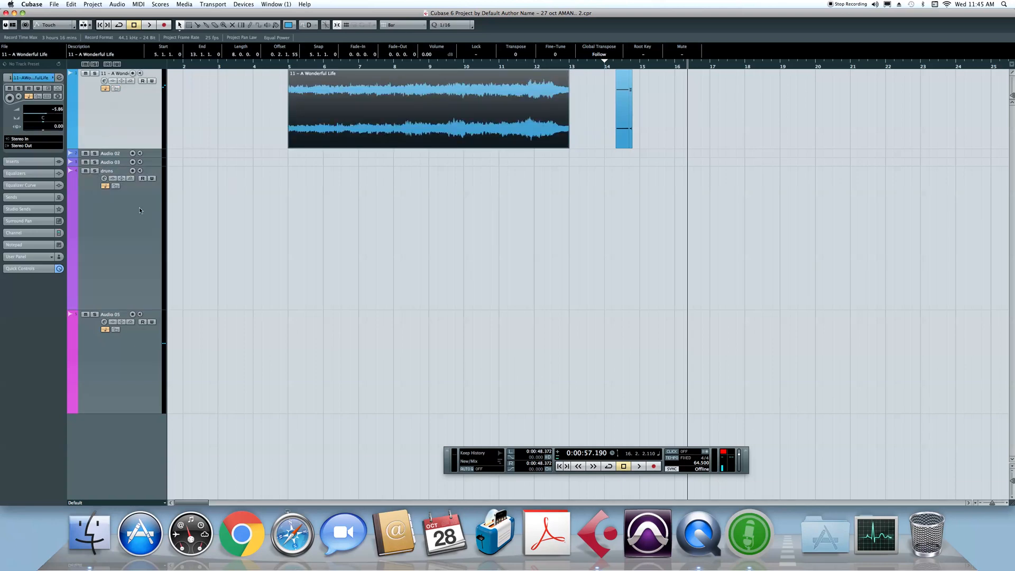
Select the Audio 05 track and raise the fixed project tempo to 88.5 BPM.
{"action": "left_click", "coordinate": [102, 341]}
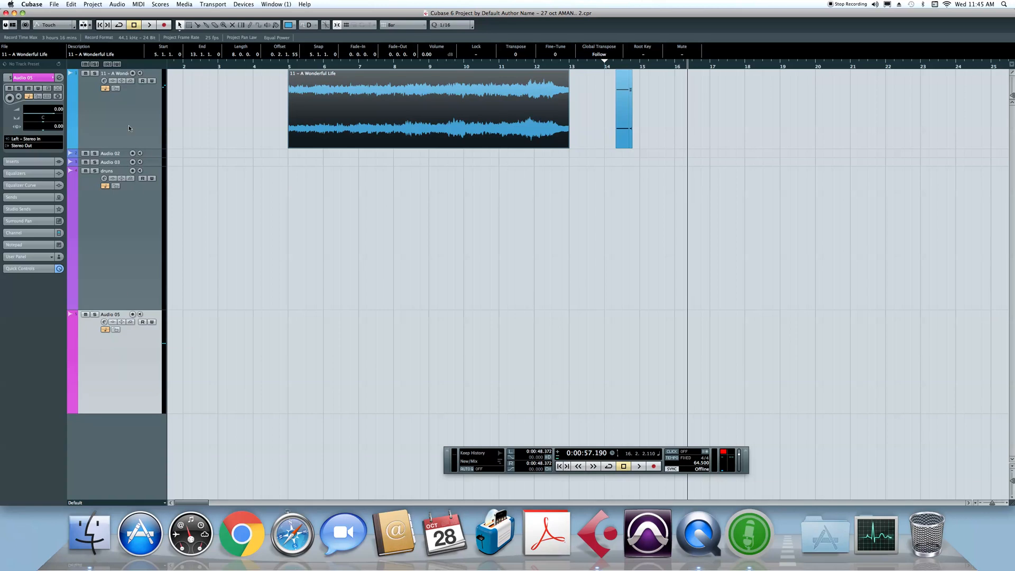
{"action": "left_click", "coordinate": [375, 147]}
{"action": "left_click", "coordinate": [141, 353]}
{"action": "scroll", "coordinate": [695, 463], "scroll_direction": "up", "scroll_amount": 7}
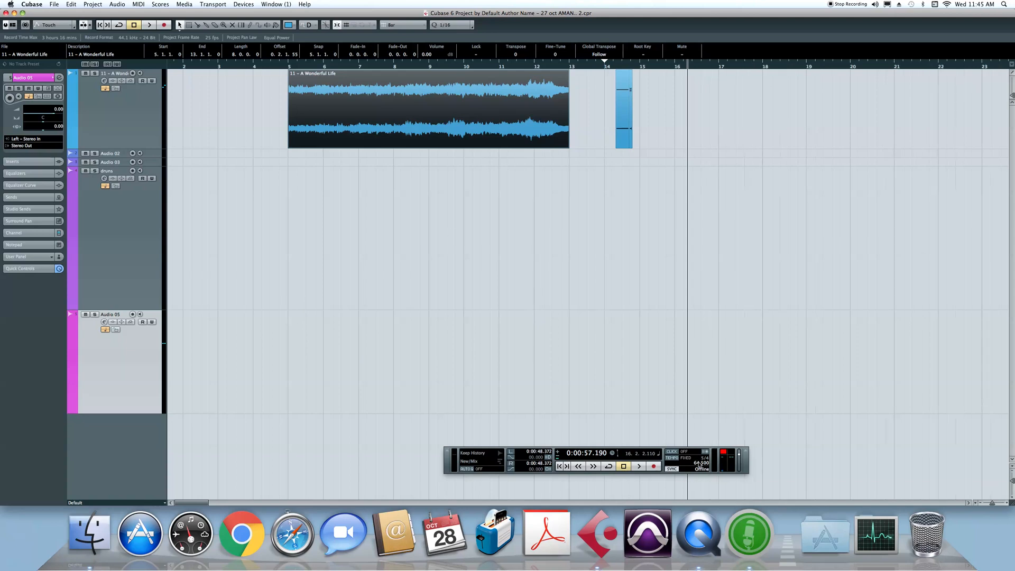
{"action": "scroll", "coordinate": [697, 466], "scroll_direction": "up", "scroll_amount": 10}
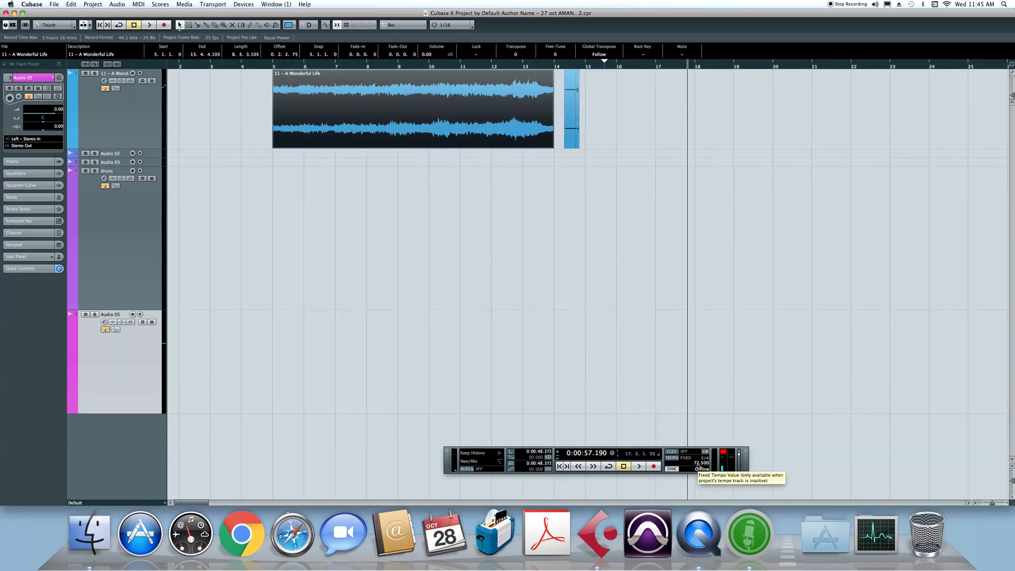
{"action": "scroll", "coordinate": [698, 467], "scroll_direction": "up", "scroll_amount": 7}
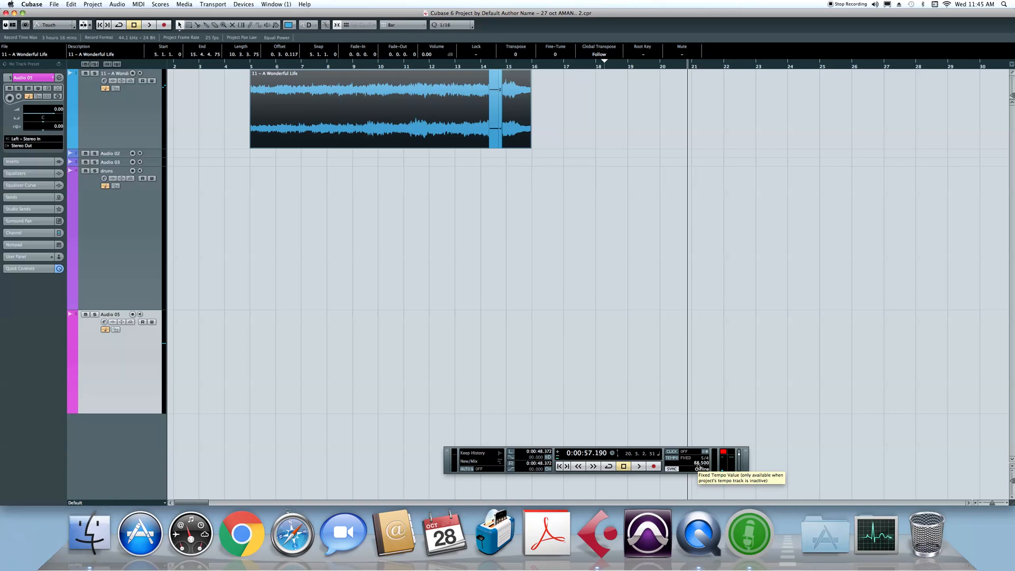
Switch Audio 05 to linear time base and lower the project tempo back to 64.5 BPM.
{"action": "scroll", "coordinate": [702, 459], "scroll_direction": "down", "scroll_amount": 1}
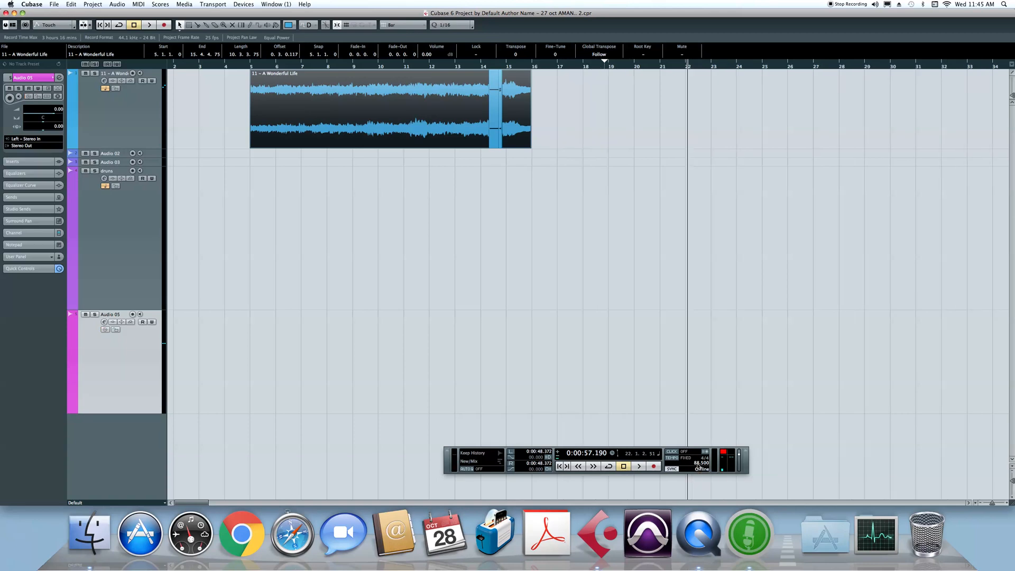
{"action": "scroll", "coordinate": [697, 464], "scroll_direction": "down", "scroll_amount": 10}
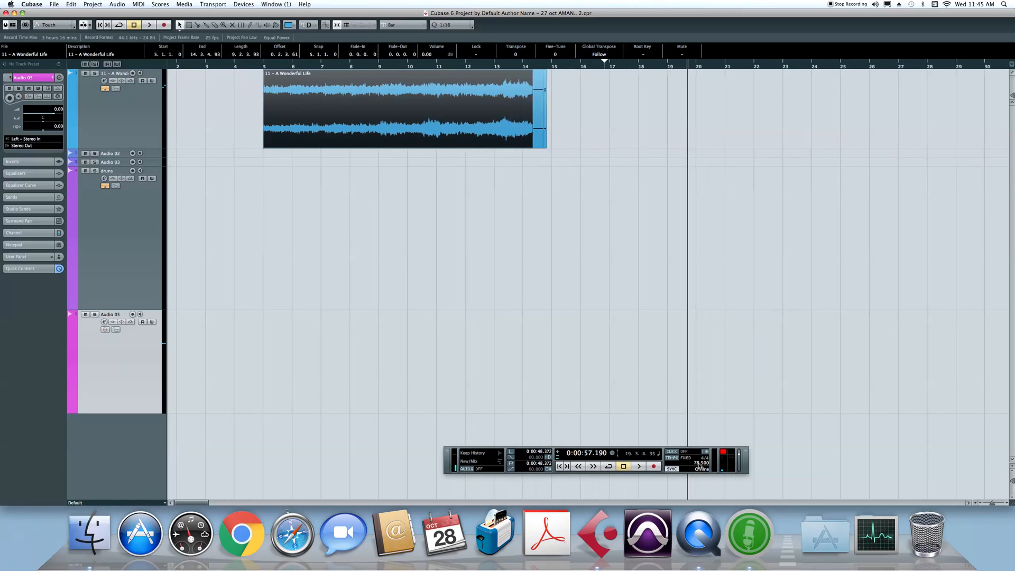
{"action": "scroll", "coordinate": [699, 465], "scroll_direction": "down", "scroll_amount": 9}
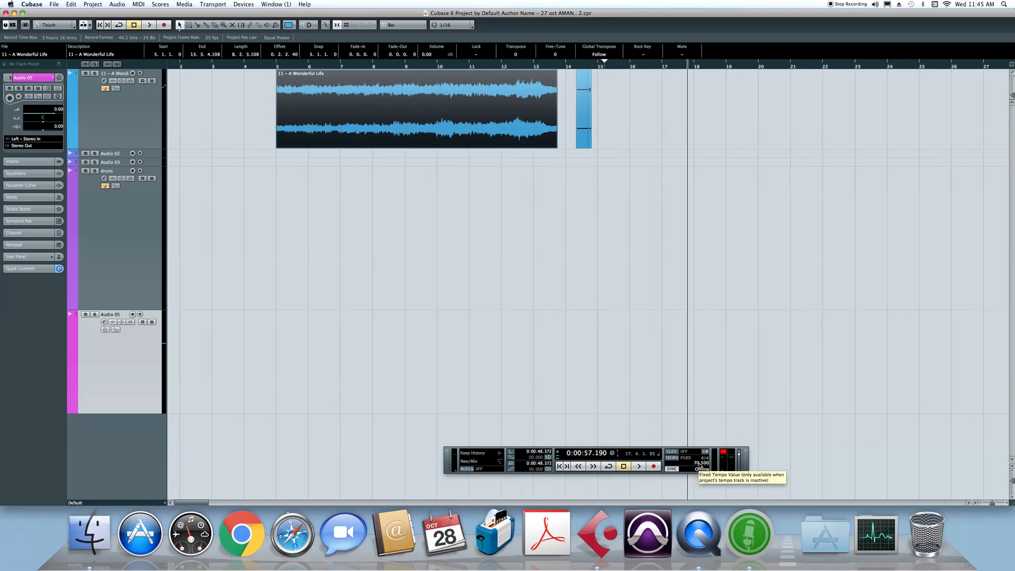
{"action": "scroll", "coordinate": [699, 466], "scroll_direction": "down", "scroll_amount": 5}
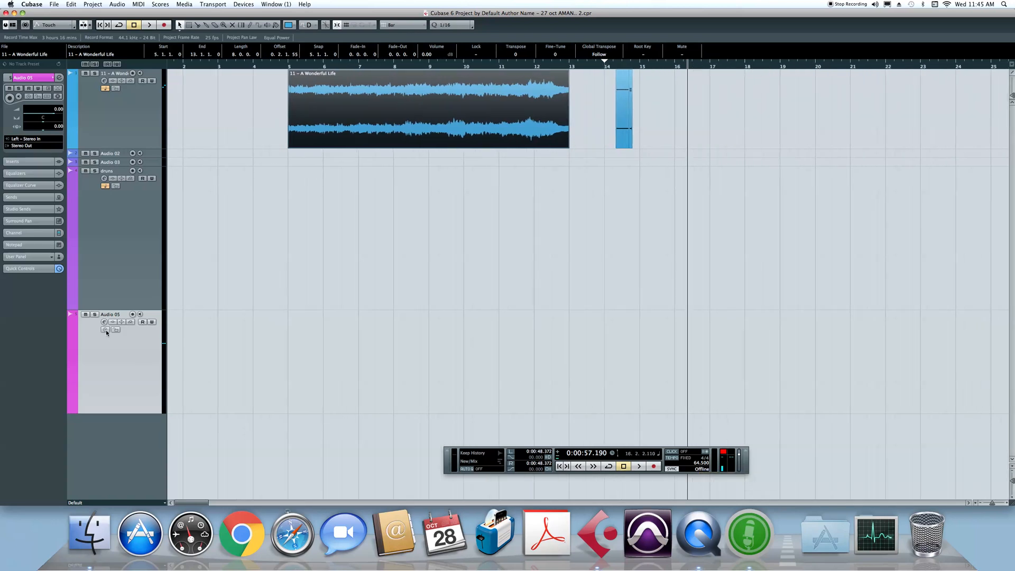
Select the A Wonderful Life track, raise the tempo to 67.5 BPM and return it to 64.5 BPM.
{"action": "left_click", "coordinate": [116, 132]}
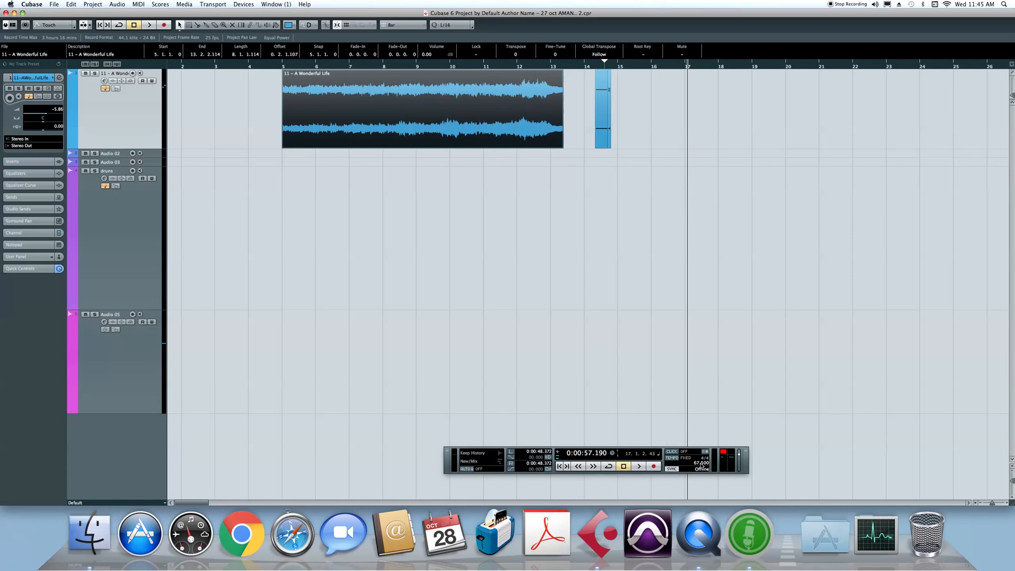
{"action": "scroll", "coordinate": [700, 464], "scroll_direction": "up", "scroll_amount": 11}
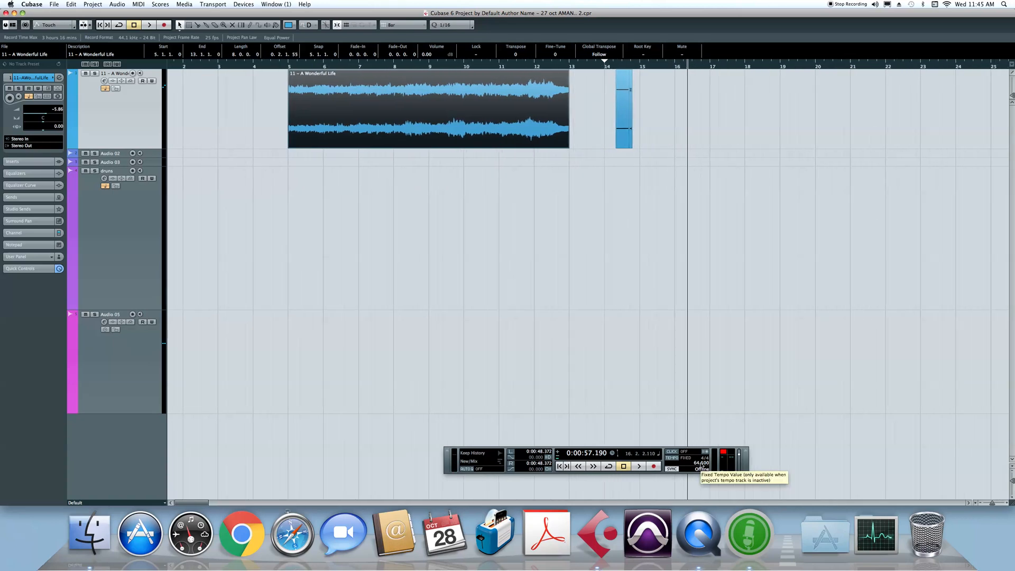
{"action": "scroll", "coordinate": [701, 464], "scroll_direction": "down", "scroll_amount": 11}
Set A Wonderful Life to linear time base and vary the tempo between 63.5 and 65.5 BPM.
{"action": "left_click", "coordinate": [105, 88]}
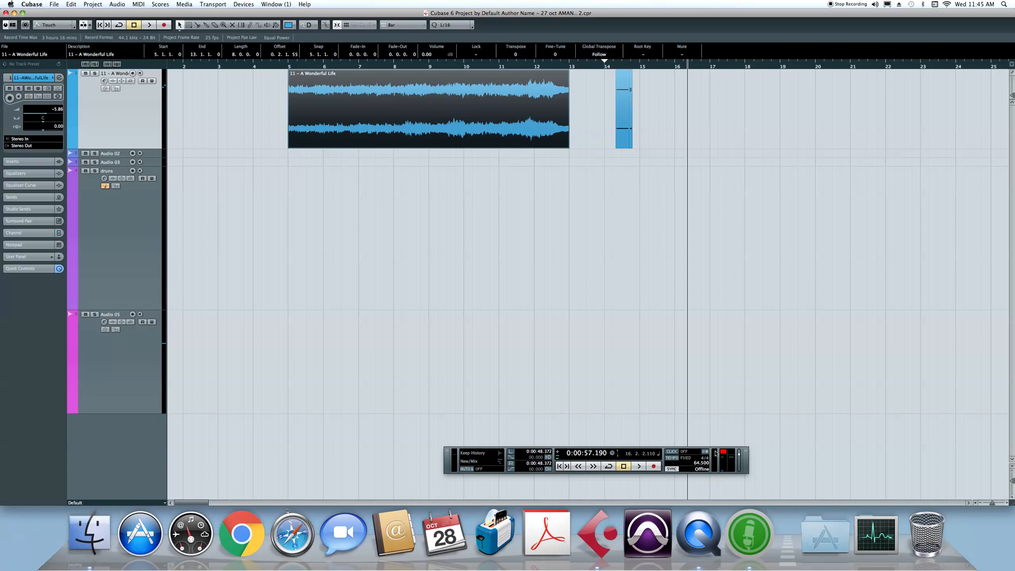
{"action": "scroll", "coordinate": [705, 464], "scroll_direction": "down", "scroll_amount": 10}
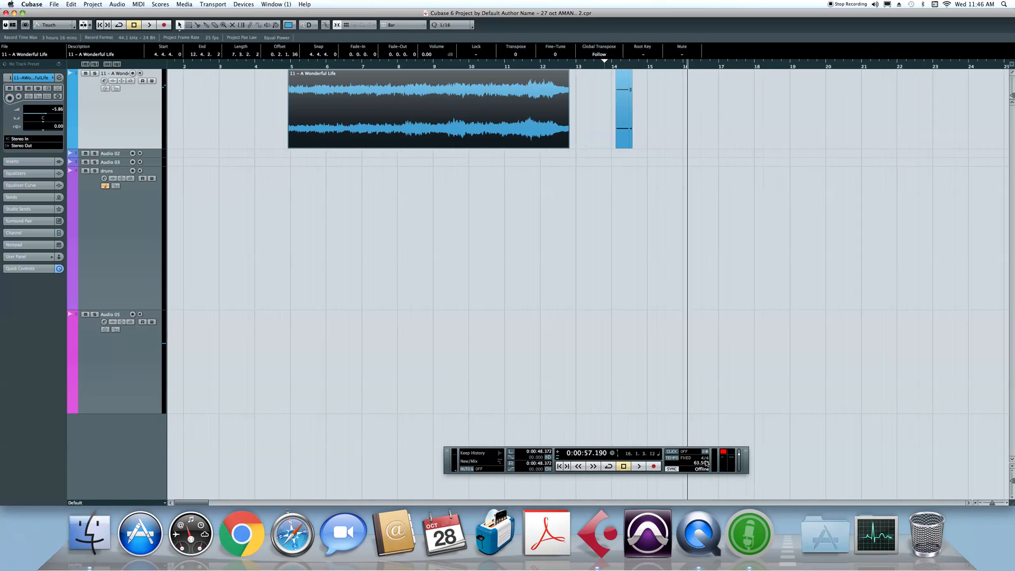
{"action": "scroll", "coordinate": [706, 464], "scroll_direction": "up", "scroll_amount": 10}
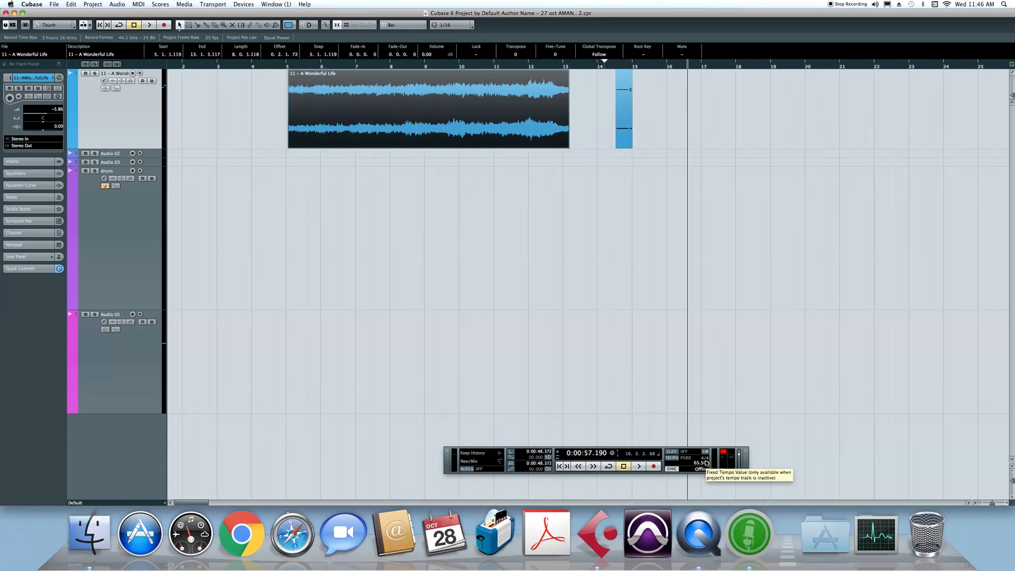
Set A Wonderful Life to musical time base, lower the tempo to 53.5 BPM and bring it back to 64.5 BPM.
{"action": "left_click", "coordinate": [105, 88]}
{"action": "scroll", "coordinate": [701, 461], "scroll_direction": "down", "scroll_amount": 10}
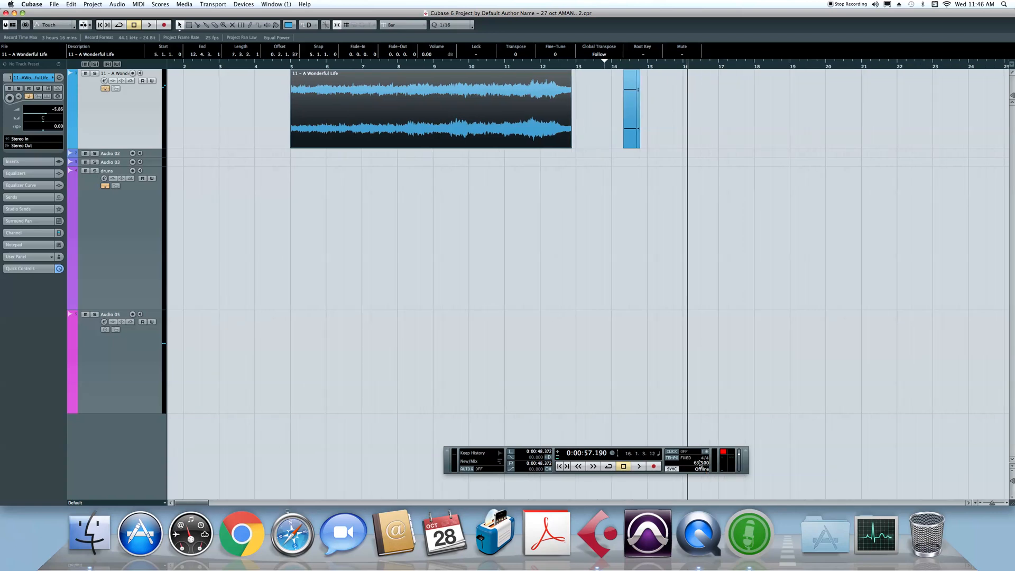
{"action": "scroll", "coordinate": [699, 464], "scroll_direction": "down", "scroll_amount": 5}
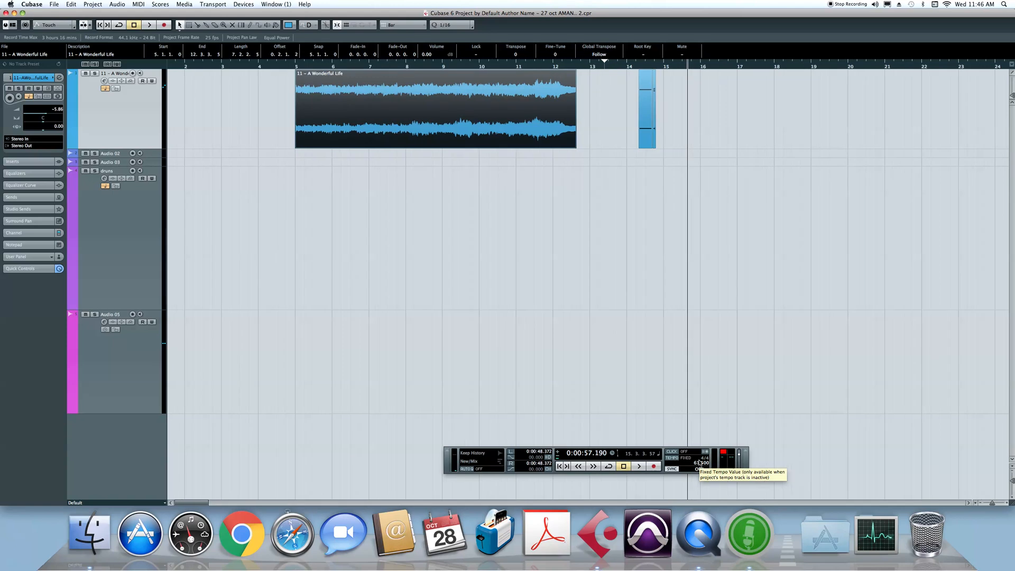
{"action": "scroll", "coordinate": [698, 463], "scroll_direction": "down", "scroll_amount": 7}
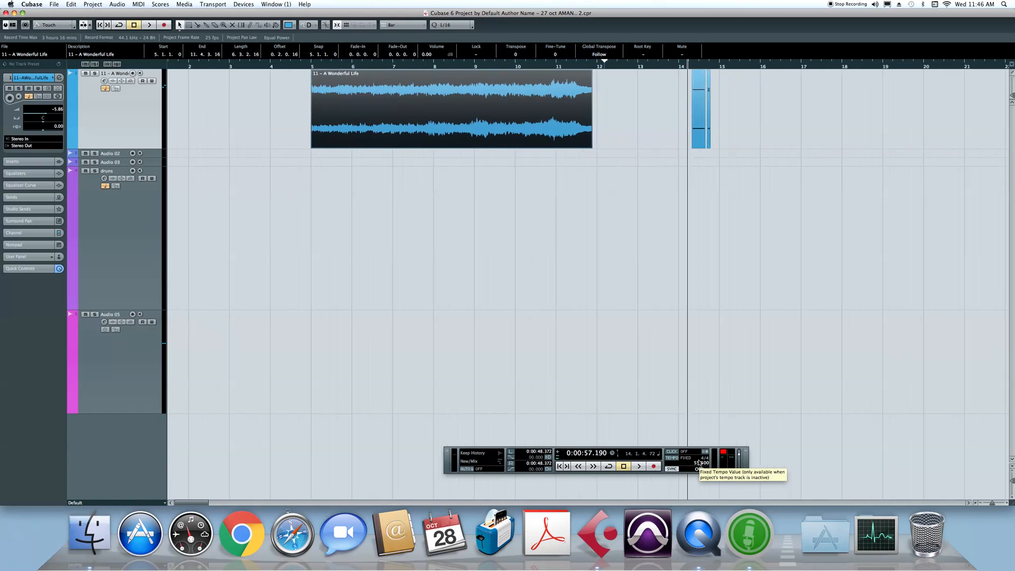
{"action": "scroll", "coordinate": [699, 464], "scroll_direction": "up", "scroll_amount": 5}
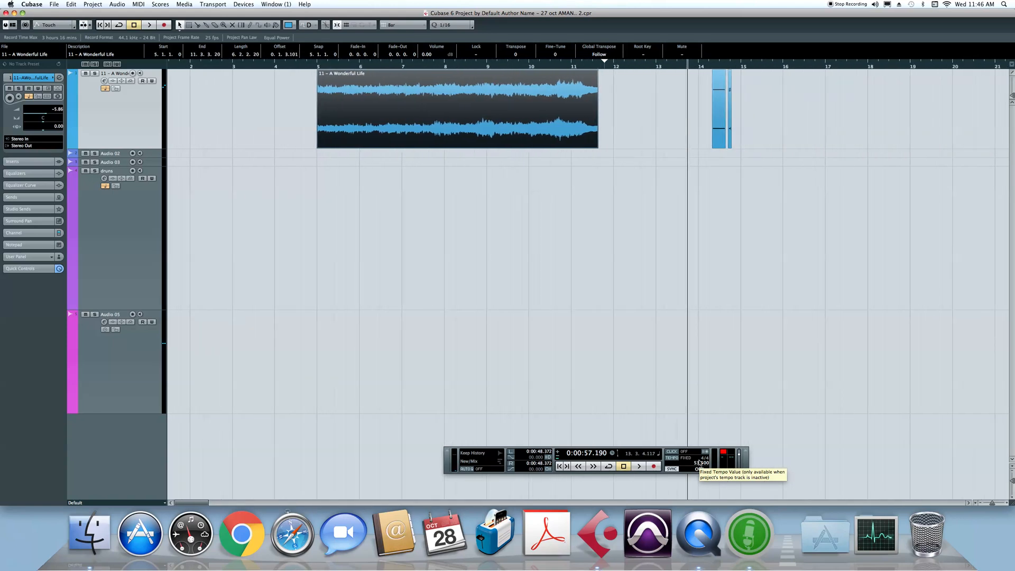
{"action": "scroll", "coordinate": [699, 463], "scroll_direction": "up", "scroll_amount": 9}
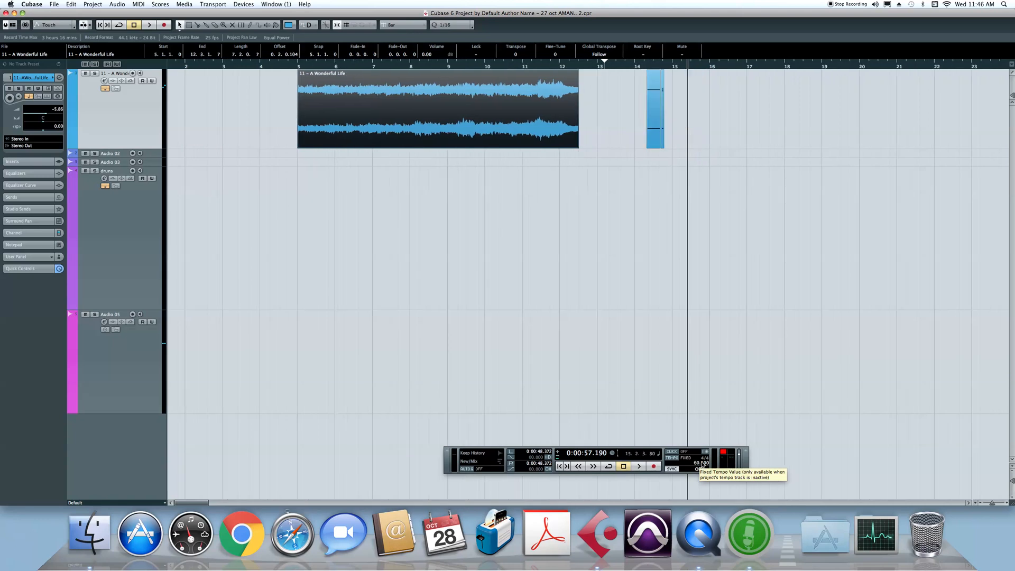
{"action": "scroll", "coordinate": [702, 463], "scroll_direction": "down", "scroll_amount": 1}
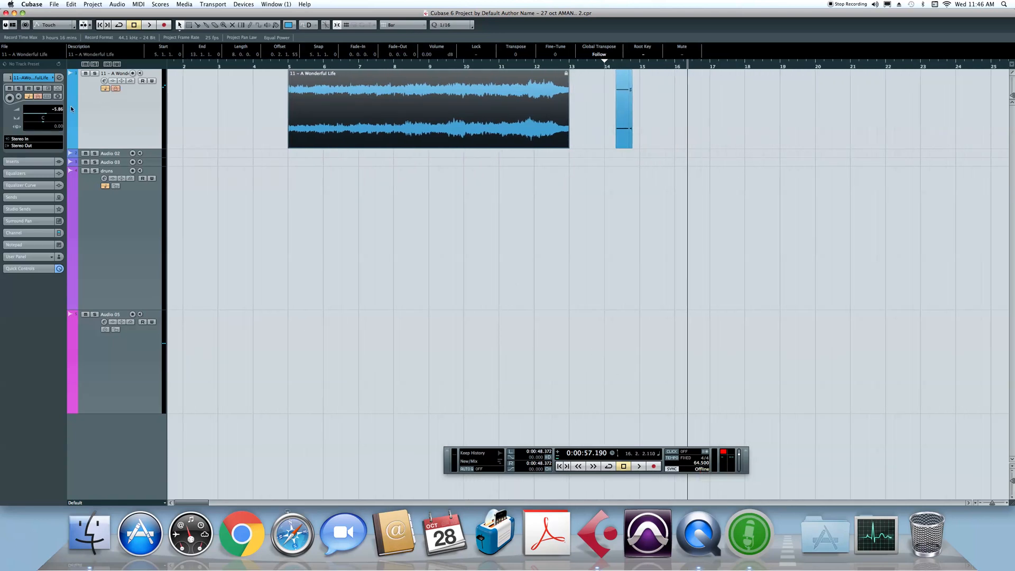
Unlock A Wonderful Life, switch it to linear time base and test lower tempos such as 61.5 BPM, returning to 64.5 BPM.
{"action": "left_click", "coordinate": [116, 89]}
{"action": "left_click", "coordinate": [106, 89]}
{"action": "scroll", "coordinate": [695, 464], "scroll_direction": "down", "scroll_amount": 2}
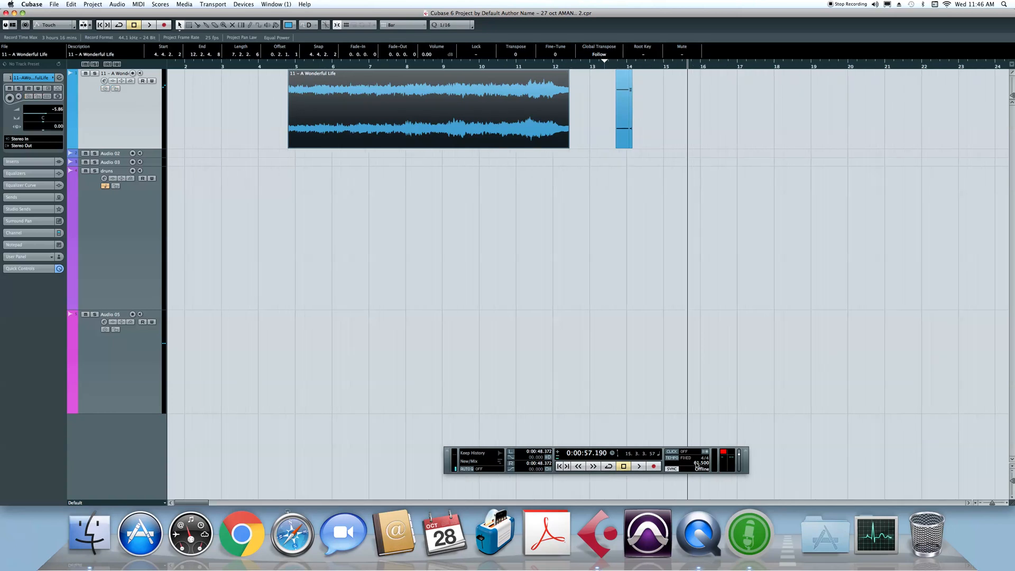
{"action": "scroll", "coordinate": [695, 465], "scroll_direction": "up", "scroll_amount": 2}
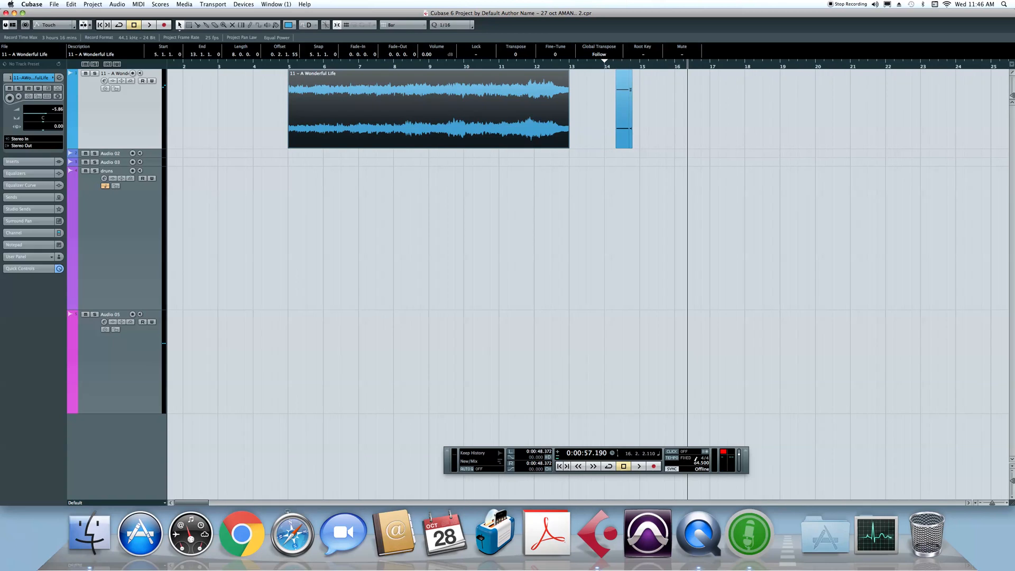
{"action": "left_click_drag", "start_coordinate": [284, 67], "coordinate": [316, 121]}
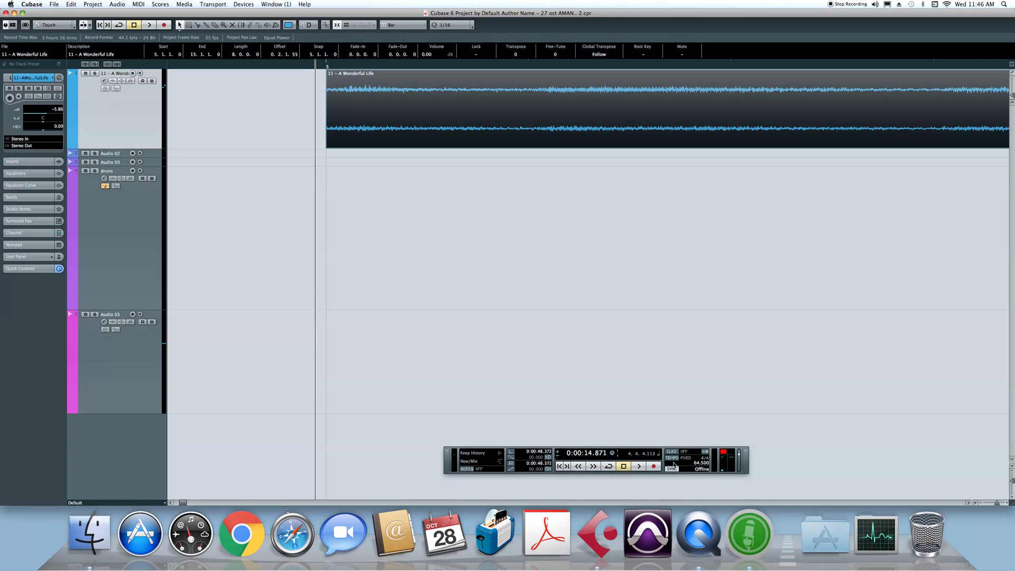
{"action": "scroll", "coordinate": [699, 464], "scroll_direction": "down", "scroll_amount": 3}
{"action": "scroll", "coordinate": [699, 464], "scroll_direction": "up", "scroll_amount": 3}
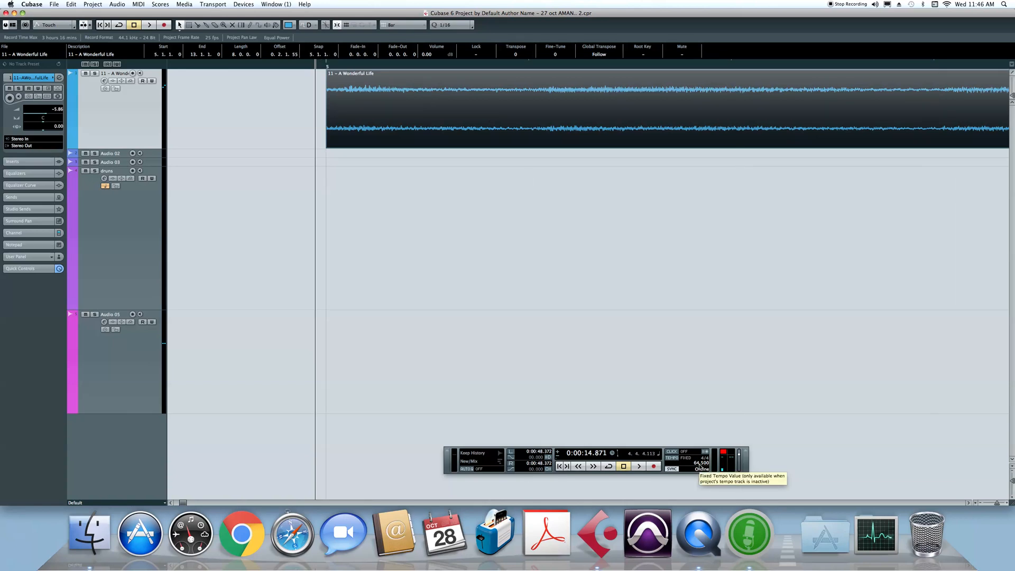
Set A Wonderful Life to musical time base and raise the project tempo to 84.5 BPM.
{"action": "left_click", "coordinate": [105, 88]}
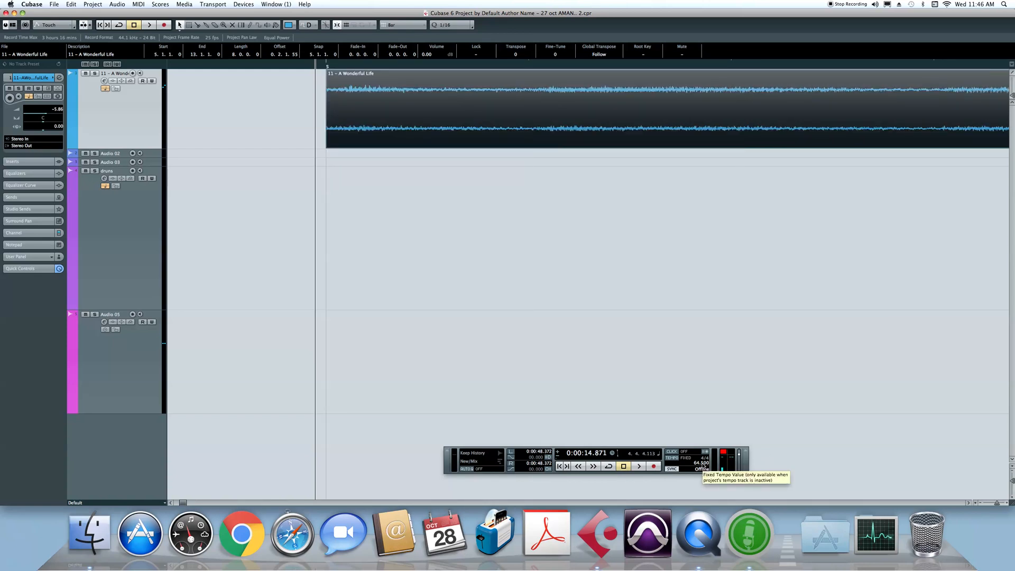
{"action": "scroll", "coordinate": [703, 464], "scroll_direction": "up", "scroll_amount": 1}
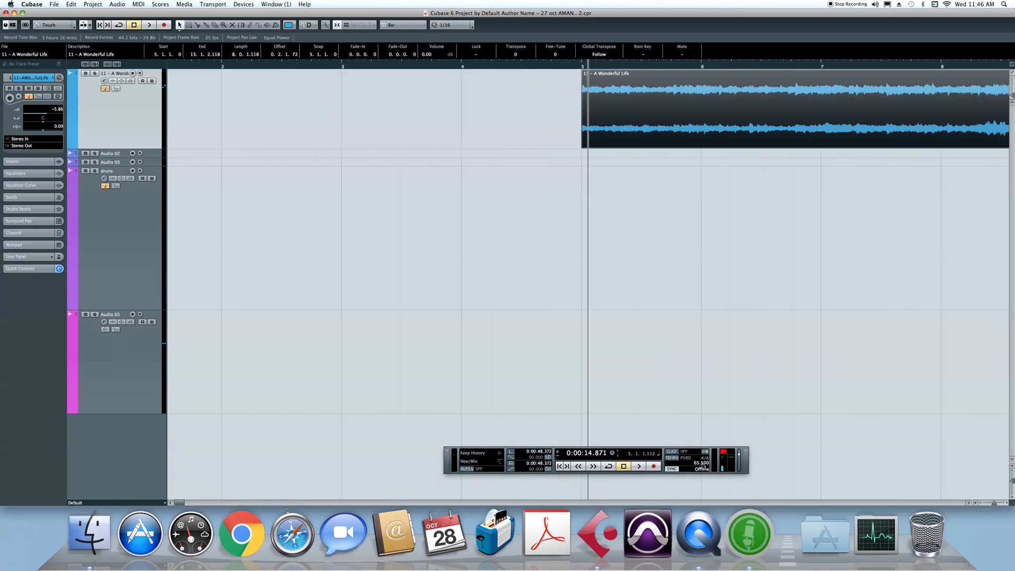
{"action": "key", "text": "g"}
{"action": "key", "text": "g"}
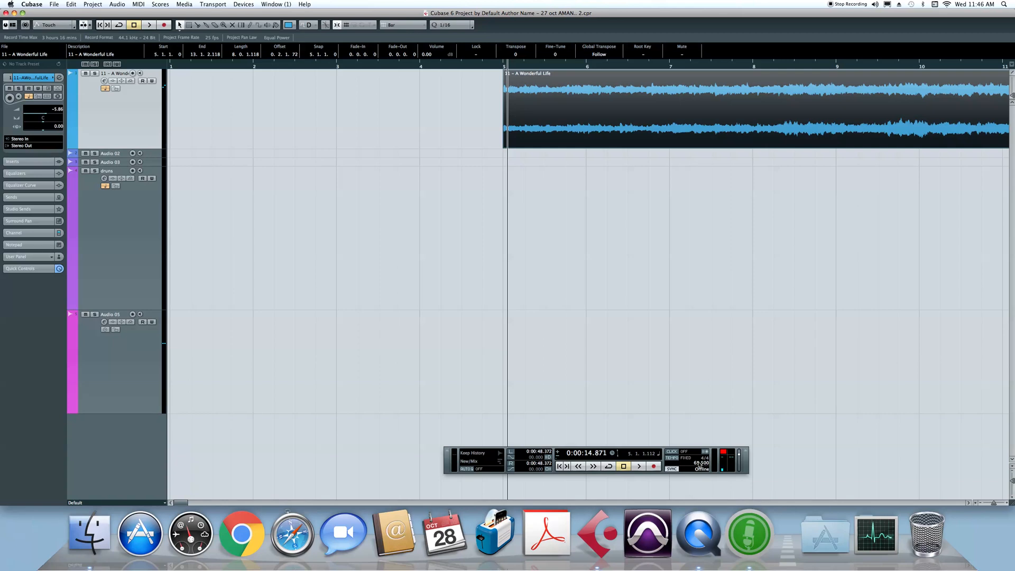
{"action": "scroll", "coordinate": [700, 464], "scroll_direction": "up", "scroll_amount": 18}
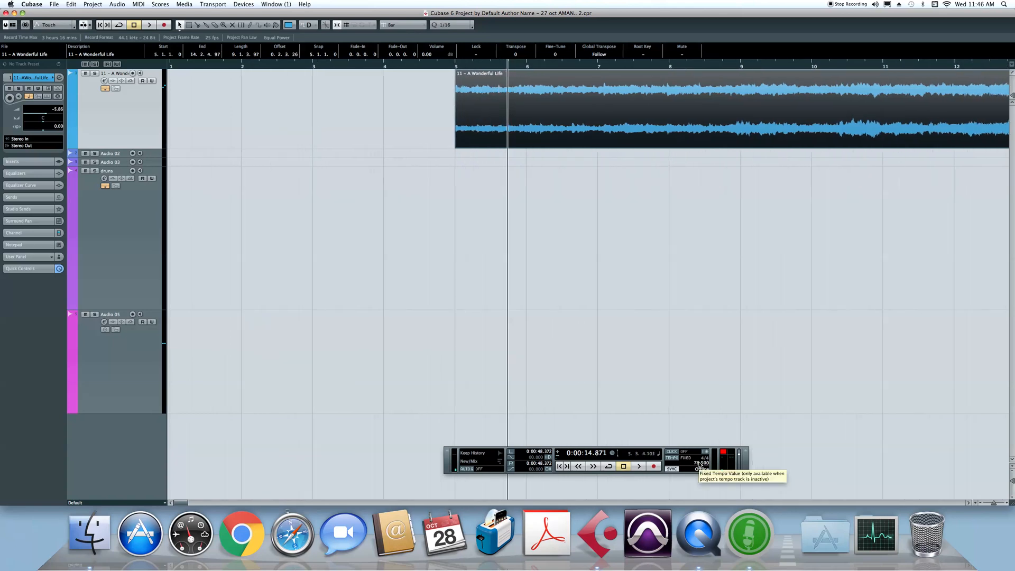
{"action": "scroll", "coordinate": [701, 464], "scroll_direction": "up", "scroll_amount": 3}
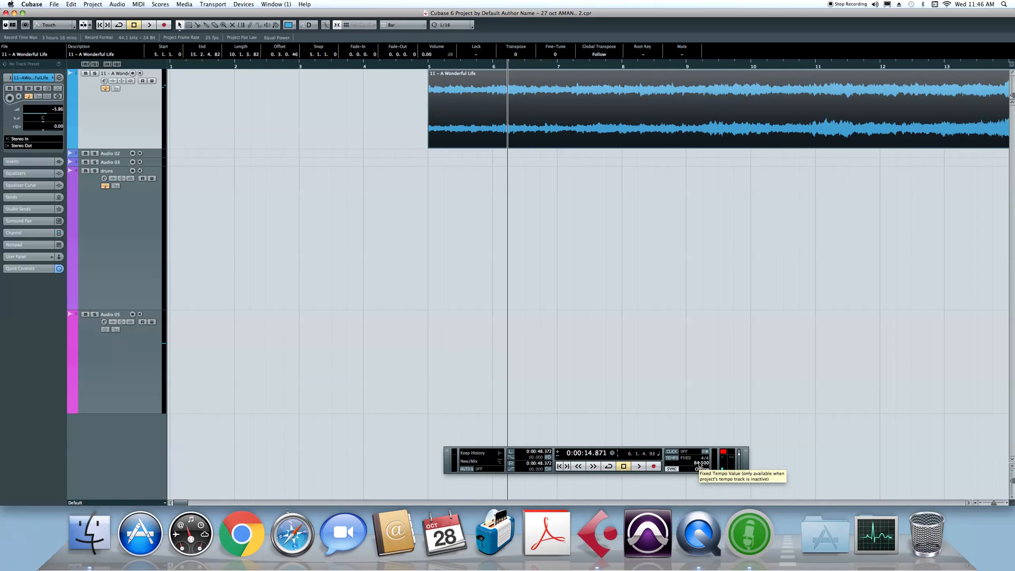
Delete the short clip overlapping the end of the long A Wonderful Life clip.
{"action": "key", "text": "g"}
{"action": "key", "text": "g"}
{"action": "left_click", "coordinate": [593, 111]}
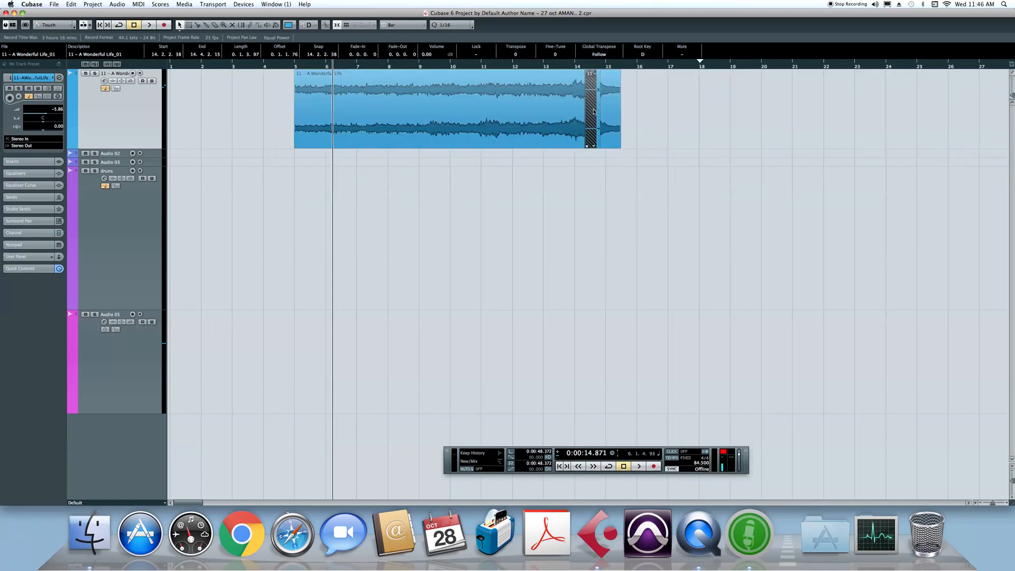
{"action": "key", "text": "Delete"}
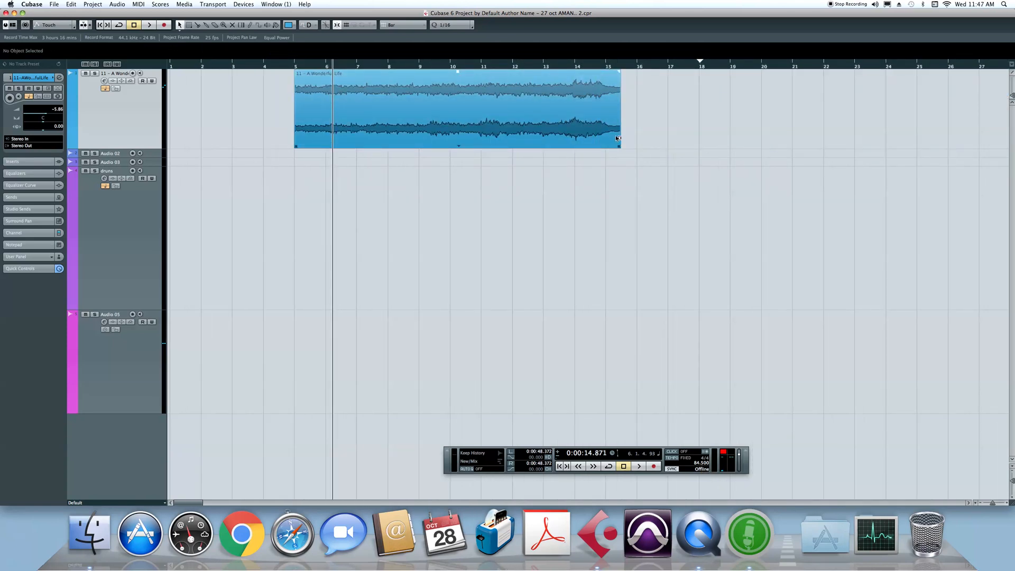
Time-stretch the long A Wonderful Life clip from its end so that it finishes just before bar 15.
{"action": "left_click", "coordinate": [534, 97]}
{"action": "key", "text": "1"}
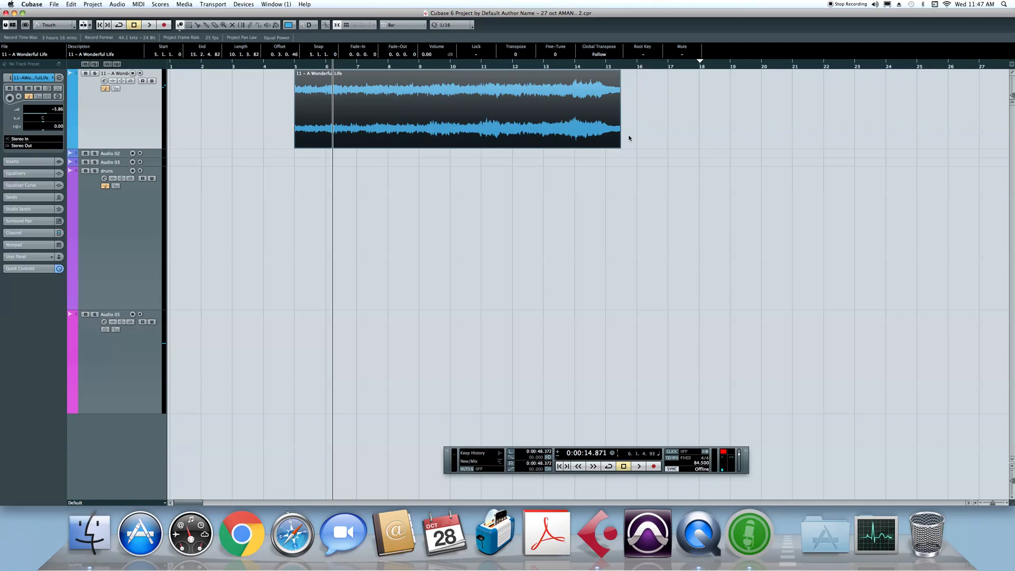
{"action": "left_click", "coordinate": [107, 90]}
{"action": "left_click", "coordinate": [104, 90]}
{"action": "left_click", "coordinate": [410, 64]}
{"action": "left_click_drag", "start_coordinate": [411, 64], "coordinate": [413, 75]}
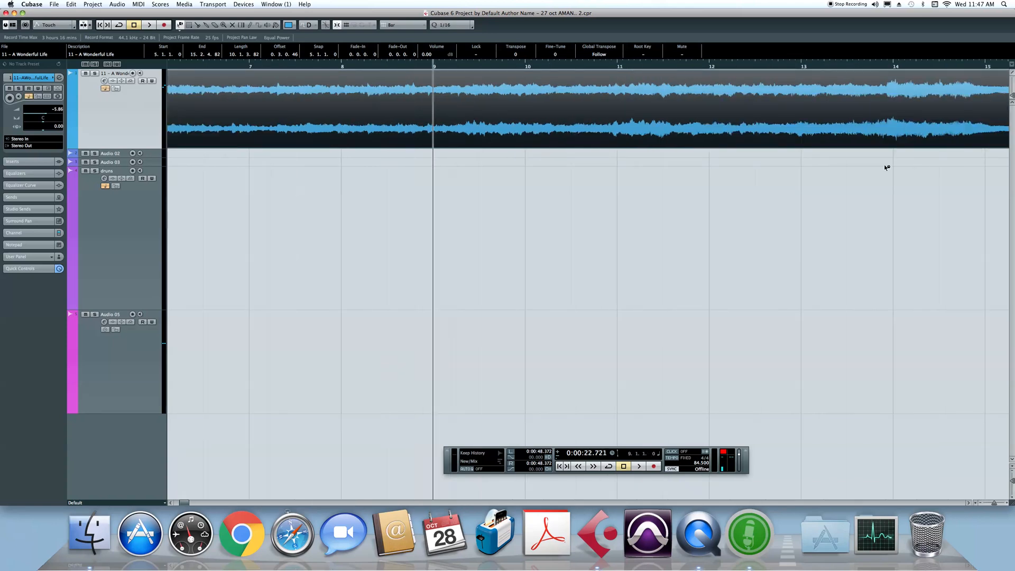
{"action": "key", "text": "g"}
{"action": "key", "text": "g"}
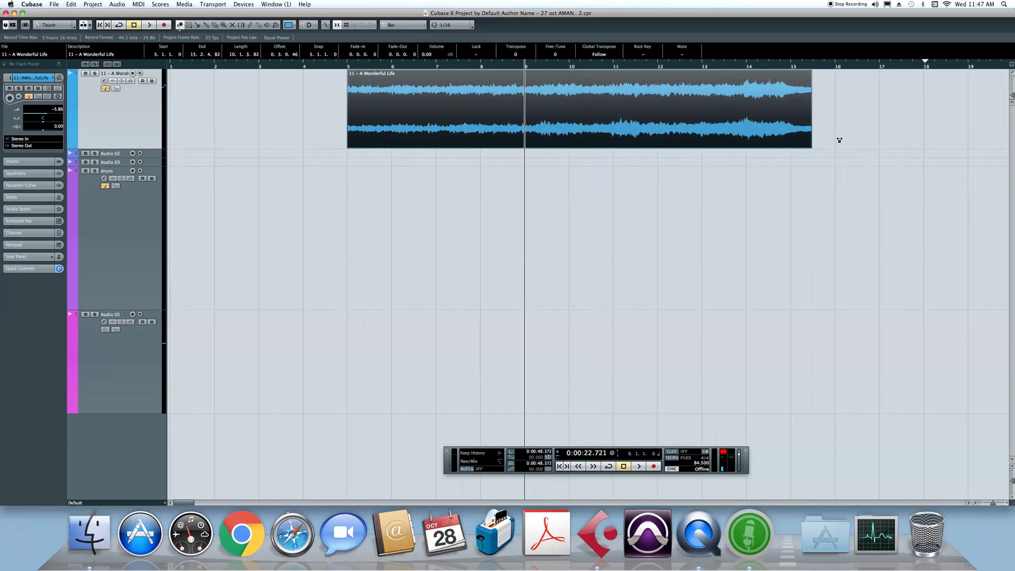
{"action": "left_click_drag", "start_coordinate": [809, 146], "coordinate": [790, 148]}
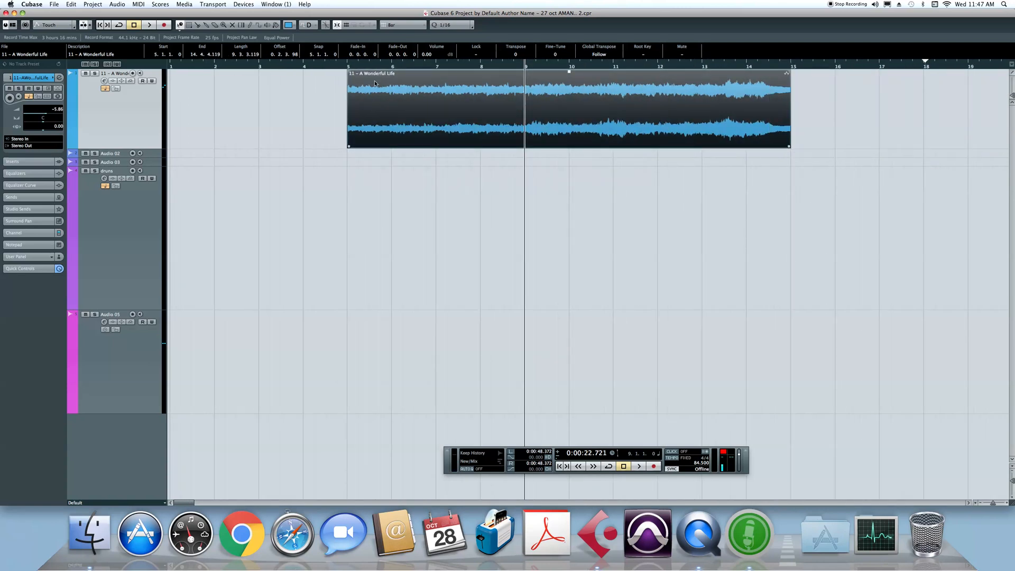
Restore normal object selection and undo the clip stretch, the short clip's deletion and the track's change to musical time base.
{"action": "key", "text": "1"}
{"action": "key", "text": "super+z"}
{"action": "key", "text": "super+z"}
{"action": "key", "text": "super+z"}
{"action": "key", "text": "super+z"}
{"action": "key", "text": "super+z"}
{"action": "key", "text": "super+z"}
{"action": "key", "text": "super+z"}
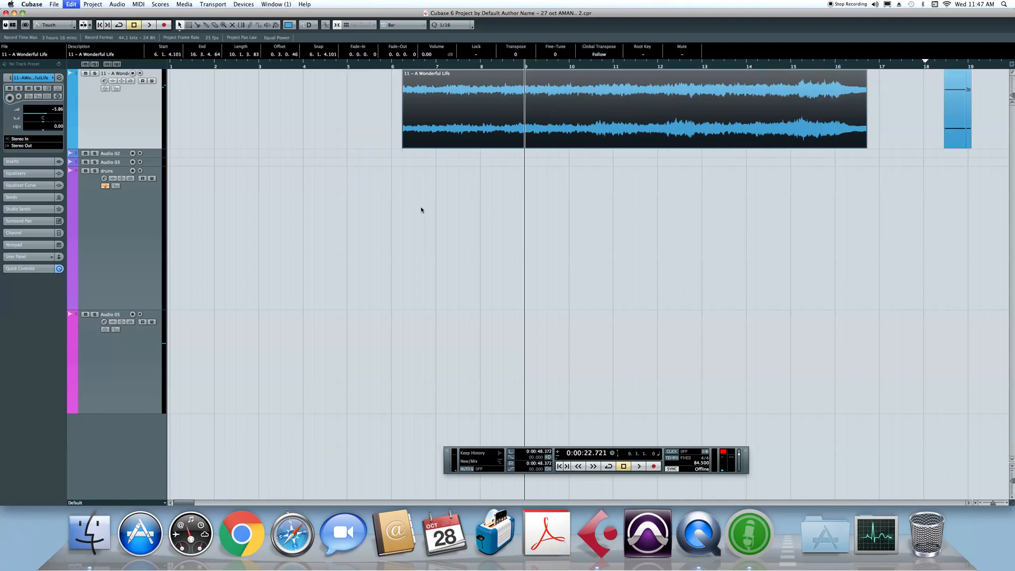
Set the project tempo to 64.5 BPM.
{"action": "double_click", "coordinate": [703, 465]}
{"action": "type", "text": "64.5"}
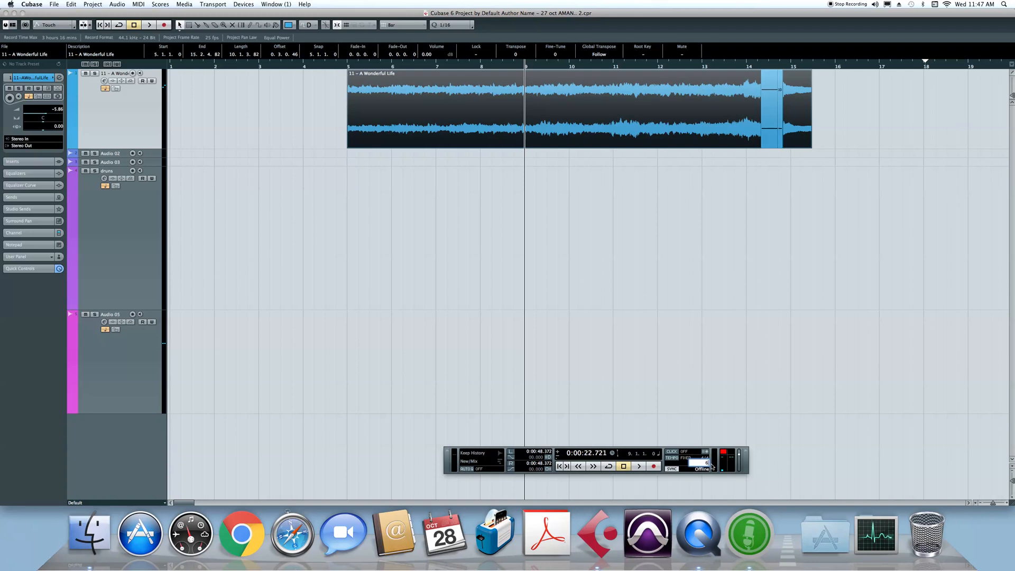
{"action": "key", "text": "Return"}
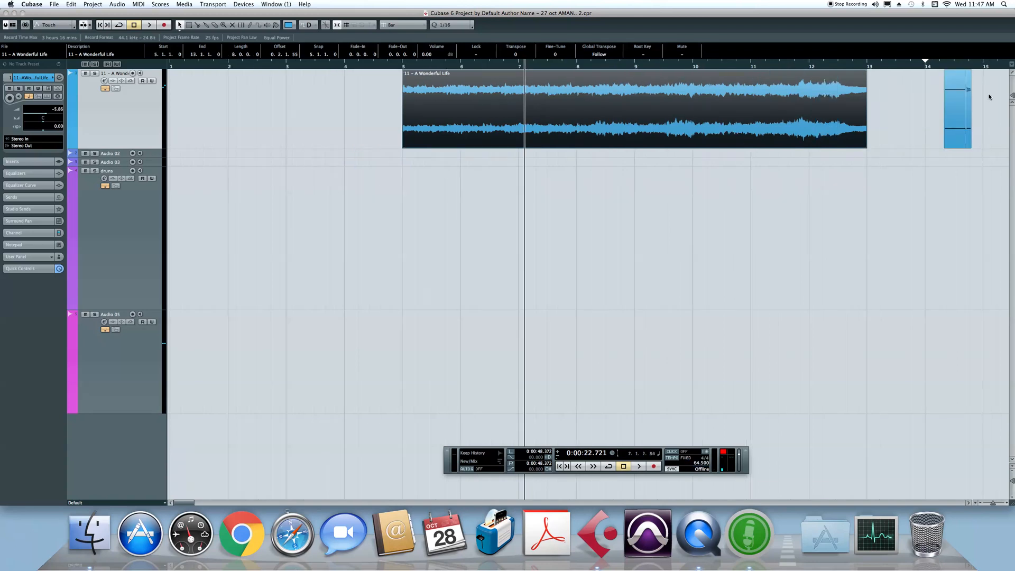
Delete the short clip that lies after the end of the long A Wonderful Life clip.
{"action": "left_click", "coordinate": [973, 112]}
{"action": "left_click", "coordinate": [957, 112]}
{"action": "key", "text": "g"}
{"action": "key", "text": "g"}
{"action": "key", "text": "g"}
{"action": "key", "text": "g"}
{"action": "key", "text": "g"}
{"action": "key", "text": "g"}
{"action": "key", "text": "g"}
{"action": "left_click", "coordinate": [385, 126]}
{"action": "key", "text": "Delete"}
Remove the Audio 02, Audio 03, drums and Audio 05 tracks from the project.
{"action": "left_click_drag", "start_coordinate": [100, 146], "coordinate": [116, 74]}
{"action": "left_click", "coordinate": [119, 154]}
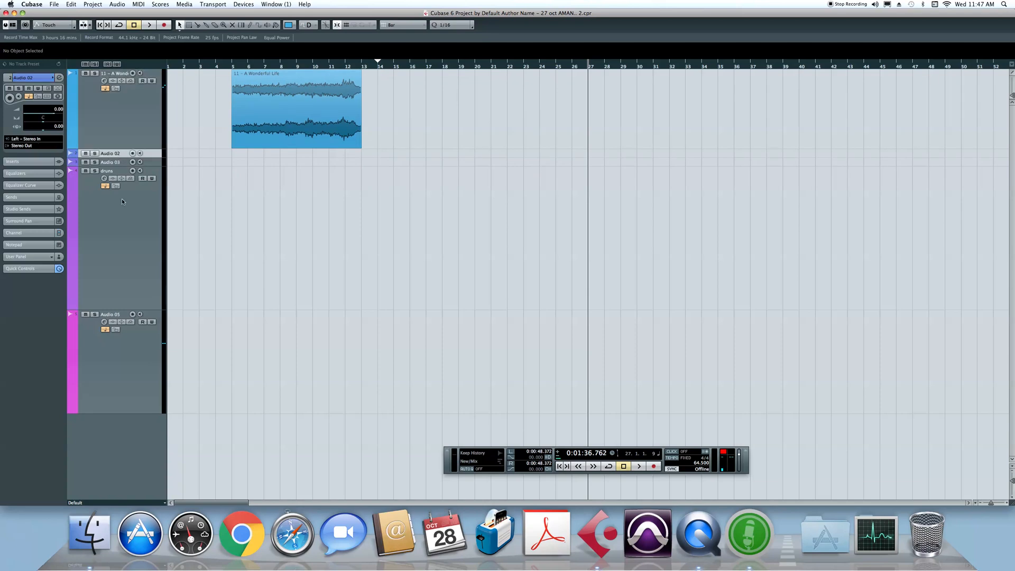
{"action": "left_click", "coordinate": [137, 333], "text": "shift"}
{"action": "right_click", "coordinate": [116, 234]}
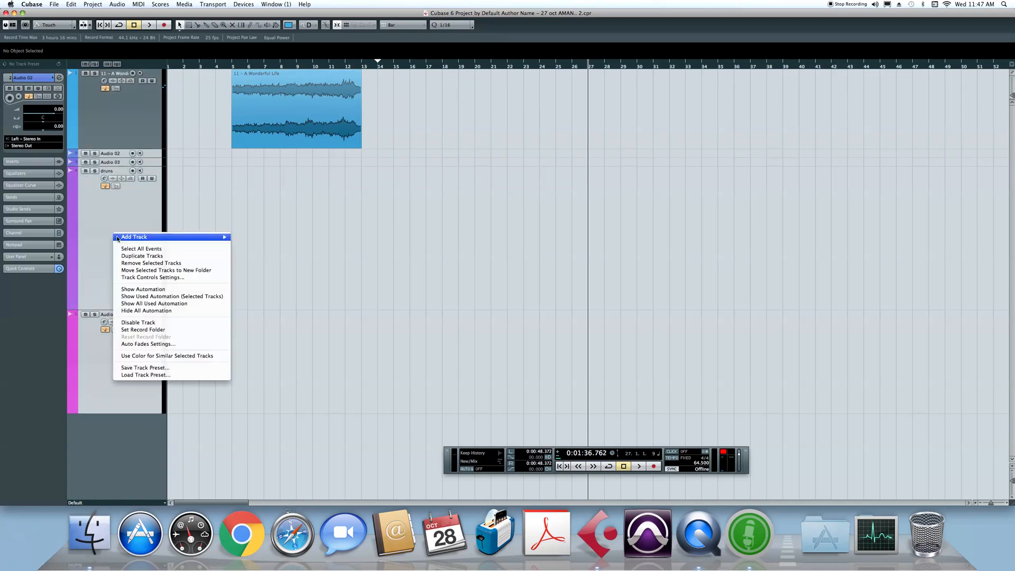
{"action": "left_click", "coordinate": [151, 263]}
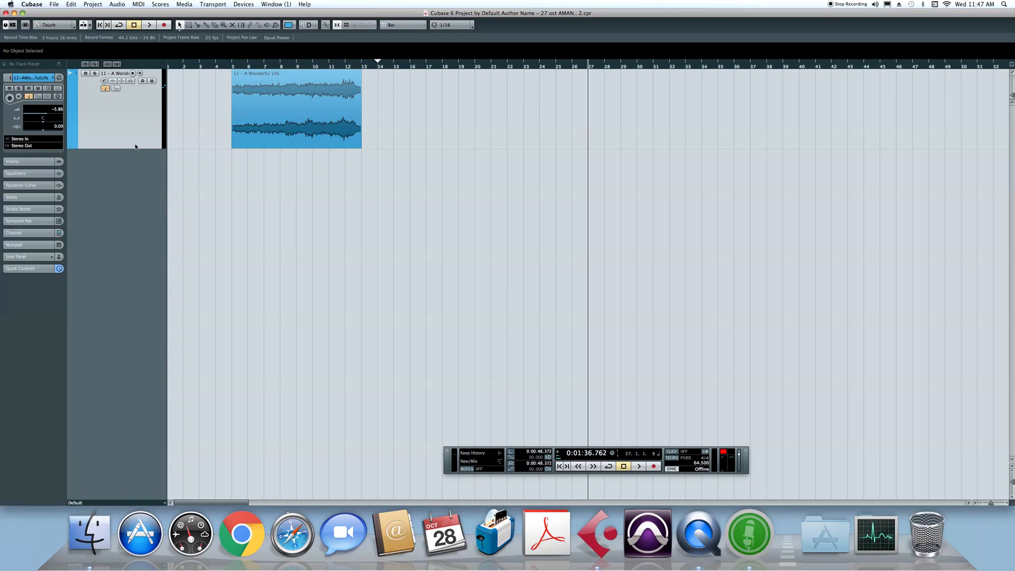
Enlarge the A Wonderful Life track, show its Volume automation lane and view the additional automation parameters without adding any.
{"action": "left_click_drag", "start_coordinate": [135, 147], "coordinate": [79, 220]}
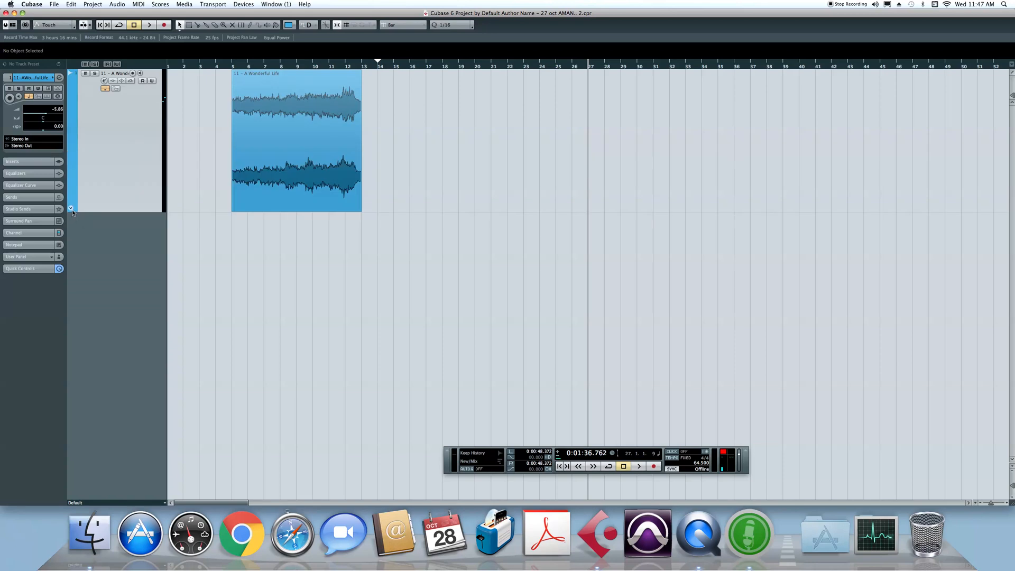
{"action": "left_click", "coordinate": [71, 210]}
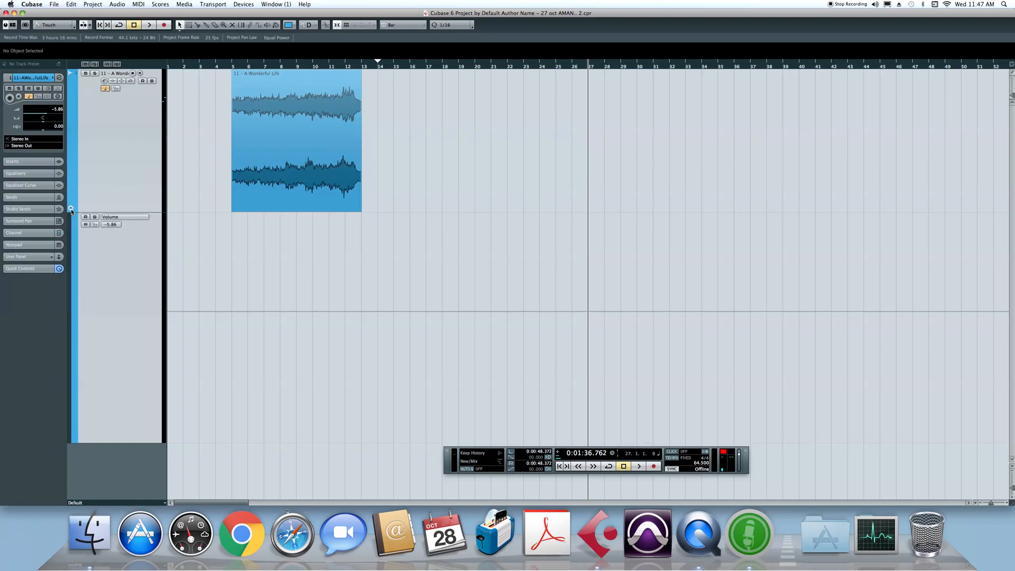
{"action": "left_click", "coordinate": [113, 218]}
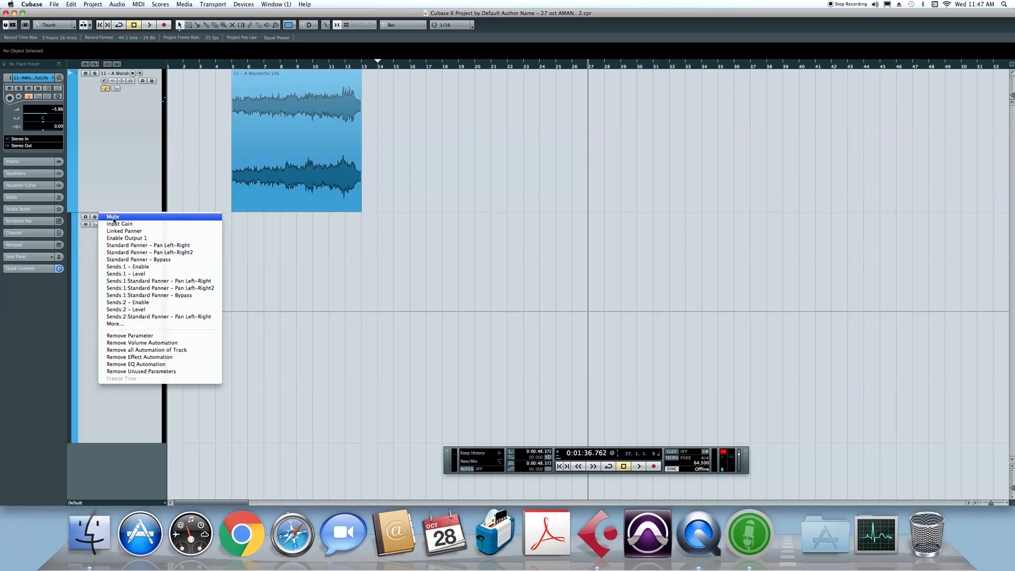
{"action": "left_click", "coordinate": [139, 324]}
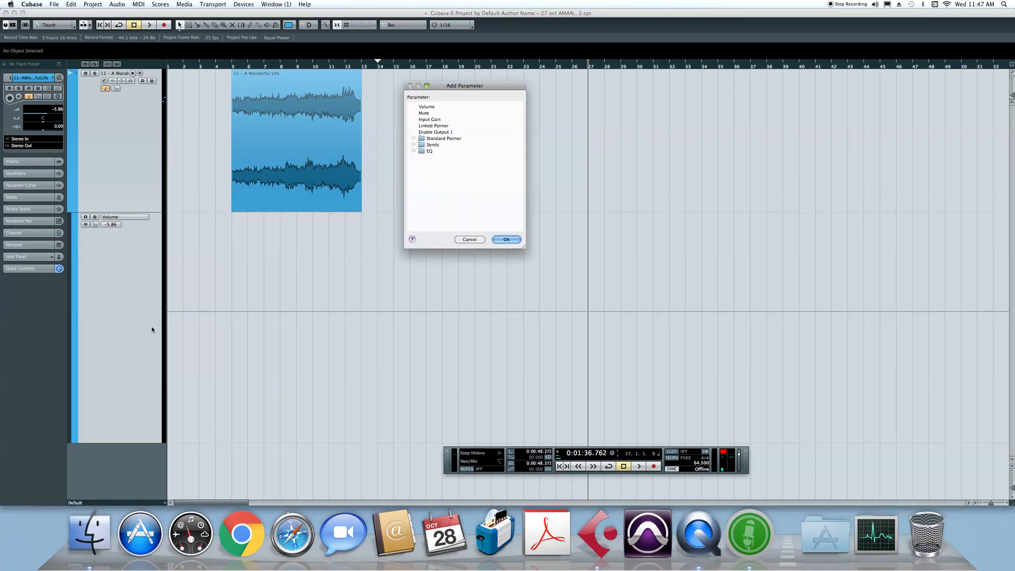
{"action": "left_click", "coordinate": [466, 240]}
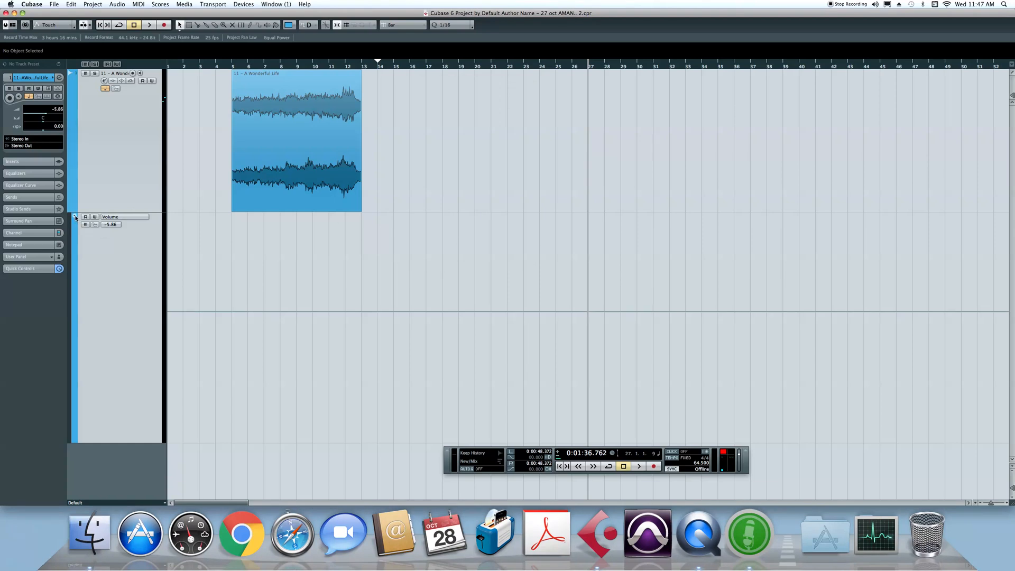
Hide the Volume automation lane, show it once more and hide it again.
{"action": "left_click", "coordinate": [75, 216]}
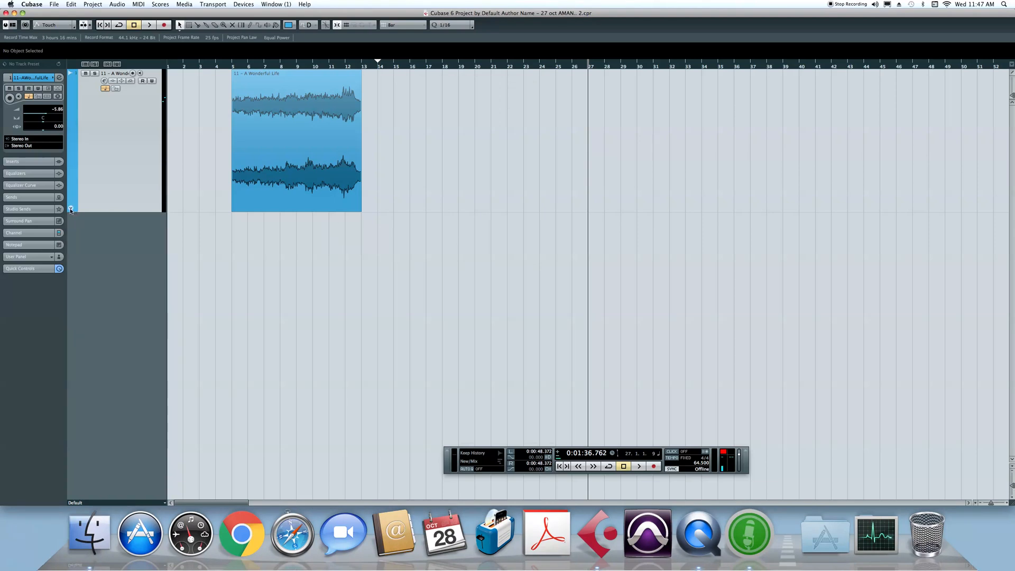
{"action": "left_click", "coordinate": [70, 209]}
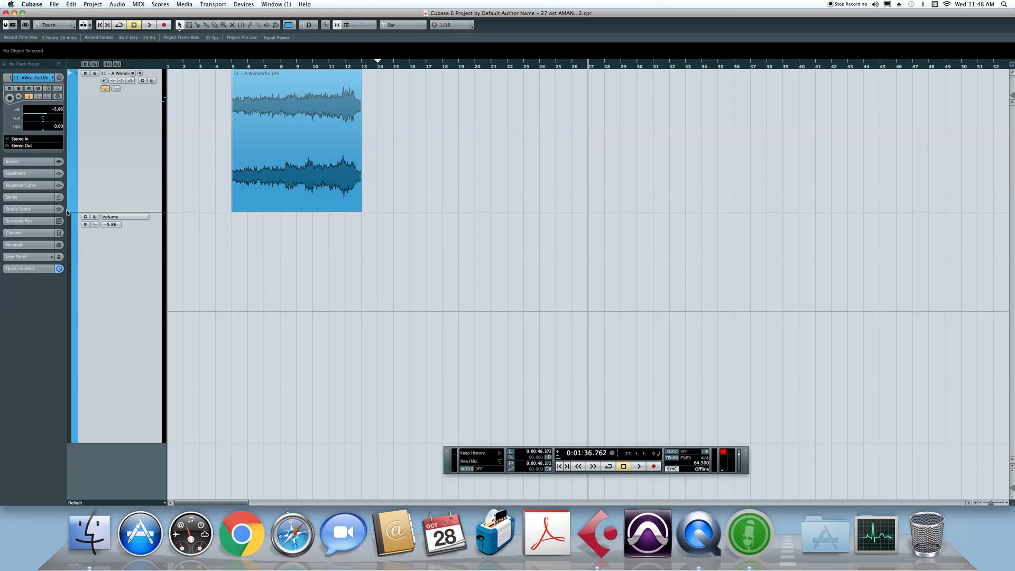
{"action": "left_click", "coordinate": [74, 217]}
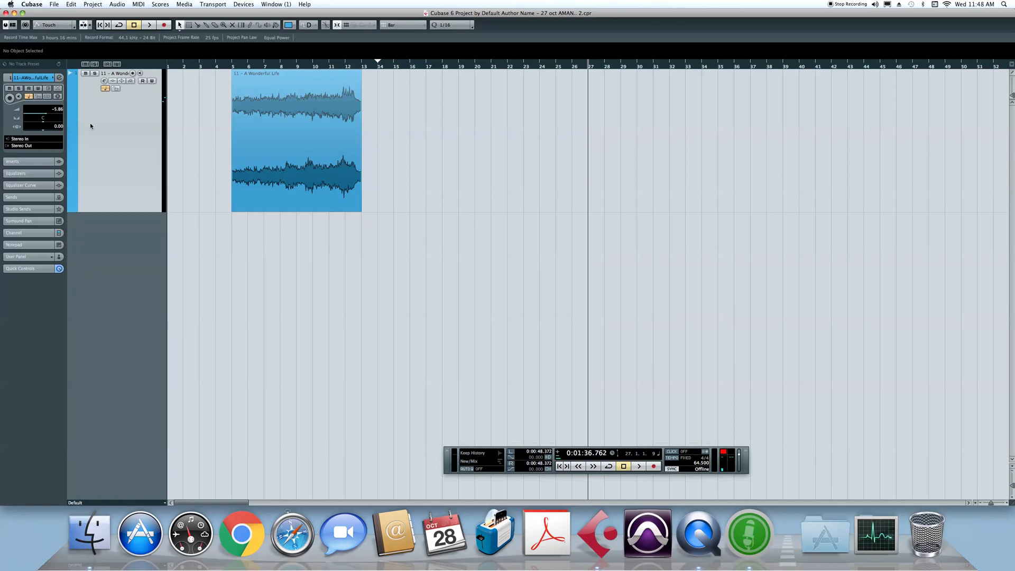
Examine the track's context commands and the track types that can be added to the project.
{"action": "right_click", "coordinate": [120, 155]}
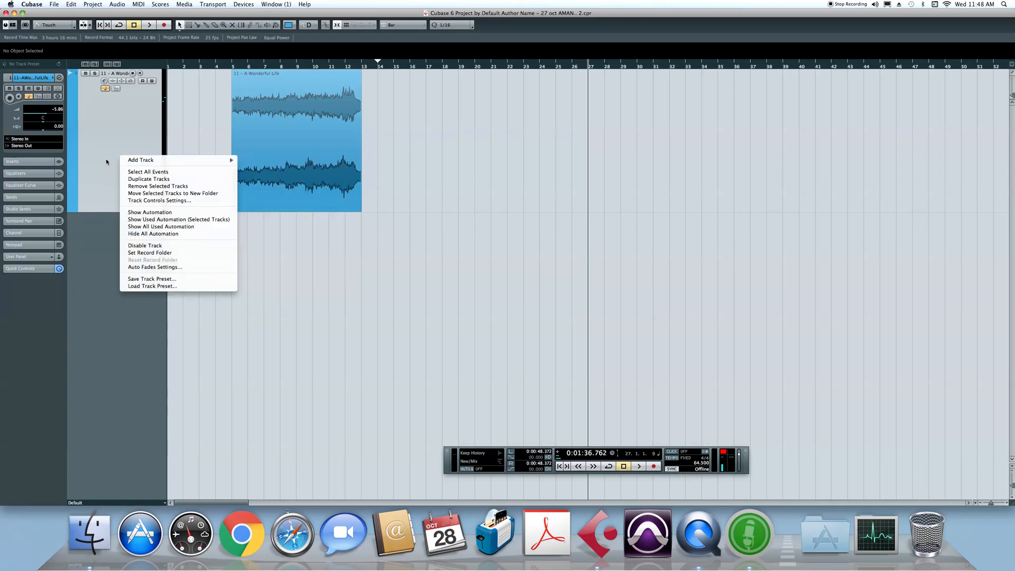
{"action": "left_click", "coordinate": [104, 142]}
{"action": "right_click", "coordinate": [104, 143]}
{"action": "mouse_move", "coordinate": [107, 147]}
{"action": "key", "text": "Escape"}
{"action": "left_click", "coordinate": [92, 4]}
{"action": "mouse_move", "coordinate": [94, 13]}
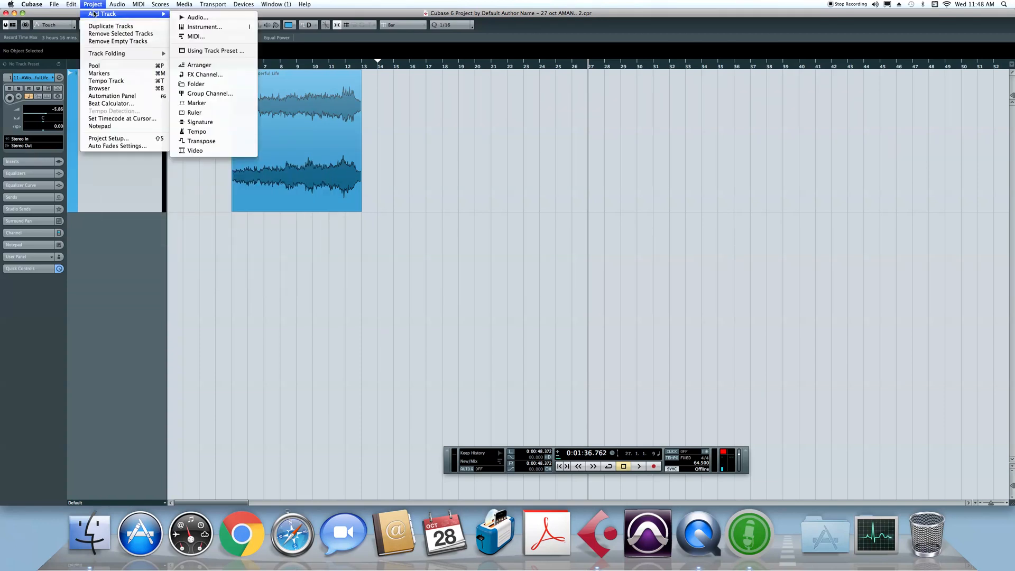
Select all events on the A Wonderful Life track, then clear the selection.
{"action": "right_click", "coordinate": [117, 177]}
{"action": "mouse_move", "coordinate": [136, 181]}
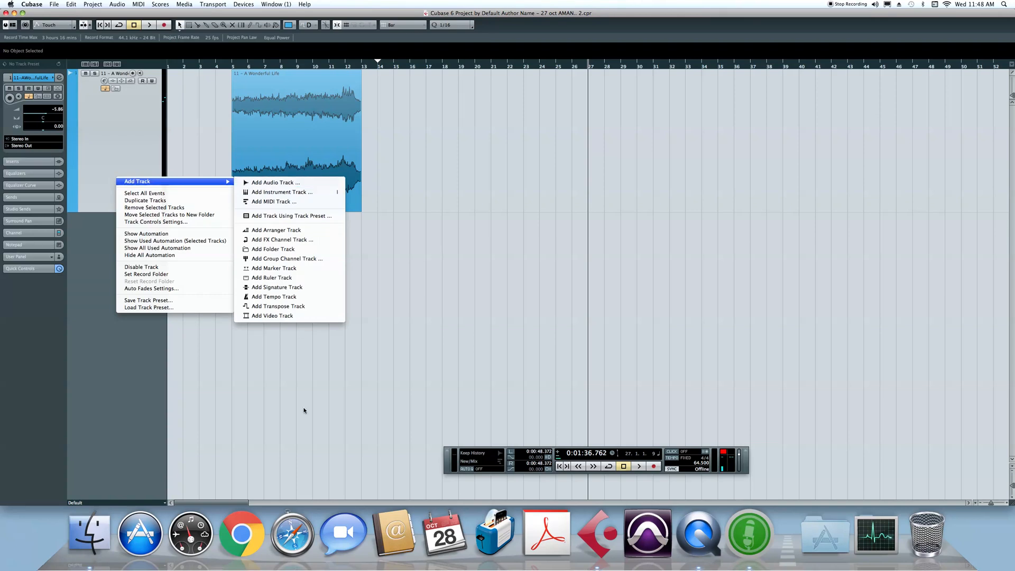
{"action": "left_click", "coordinate": [159, 193]}
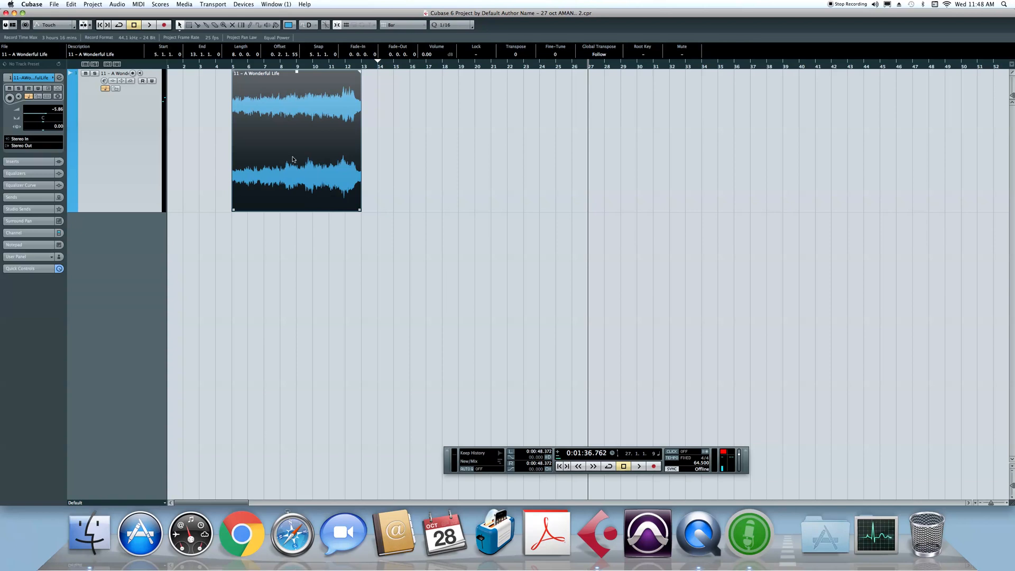
{"action": "left_click", "coordinate": [508, 264]}
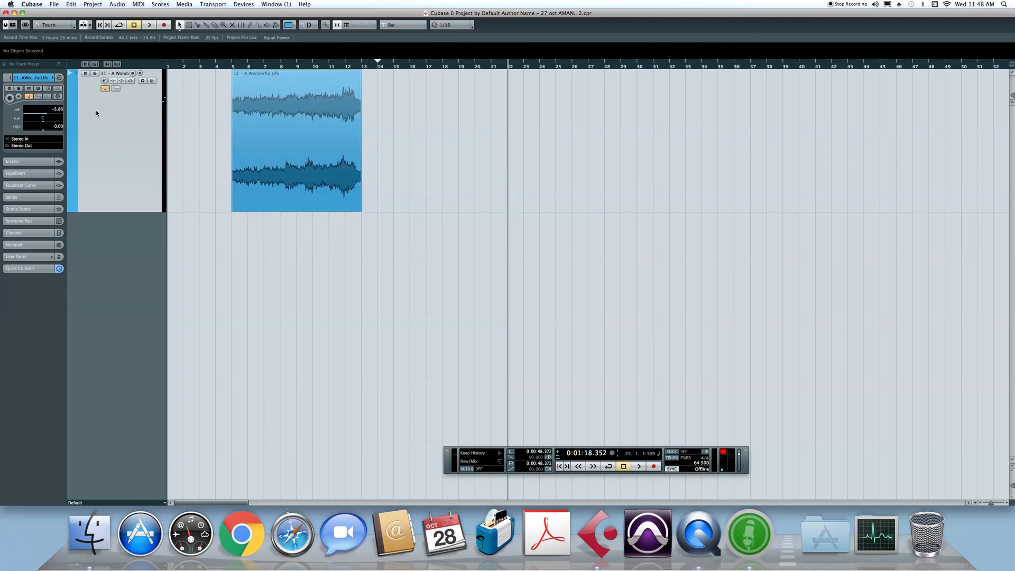
Duplicate the A Wonderful Life track twice and reduce all three tracks to minimum height.
{"action": "right_click", "coordinate": [102, 118]}
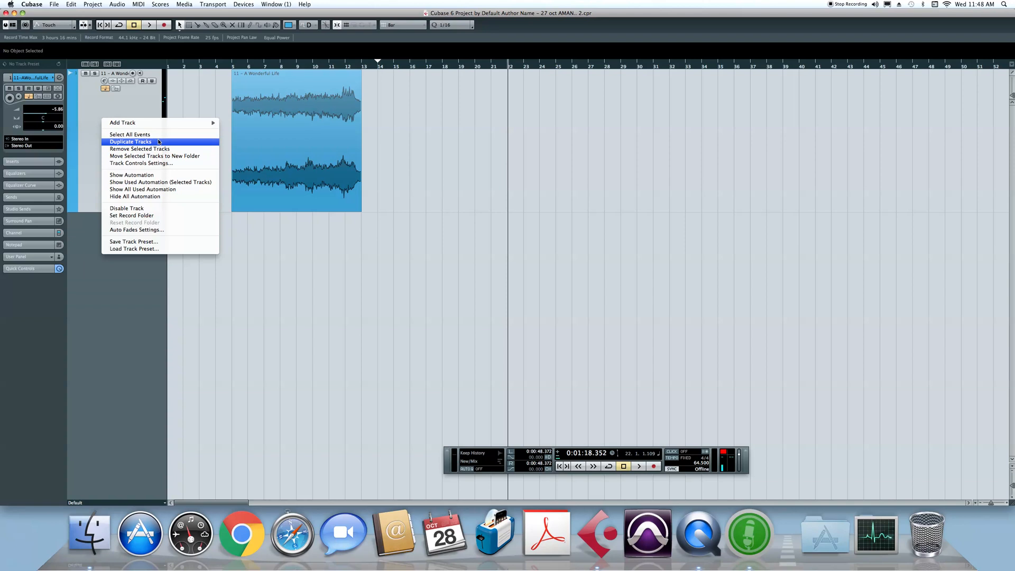
{"action": "left_click", "coordinate": [158, 142]}
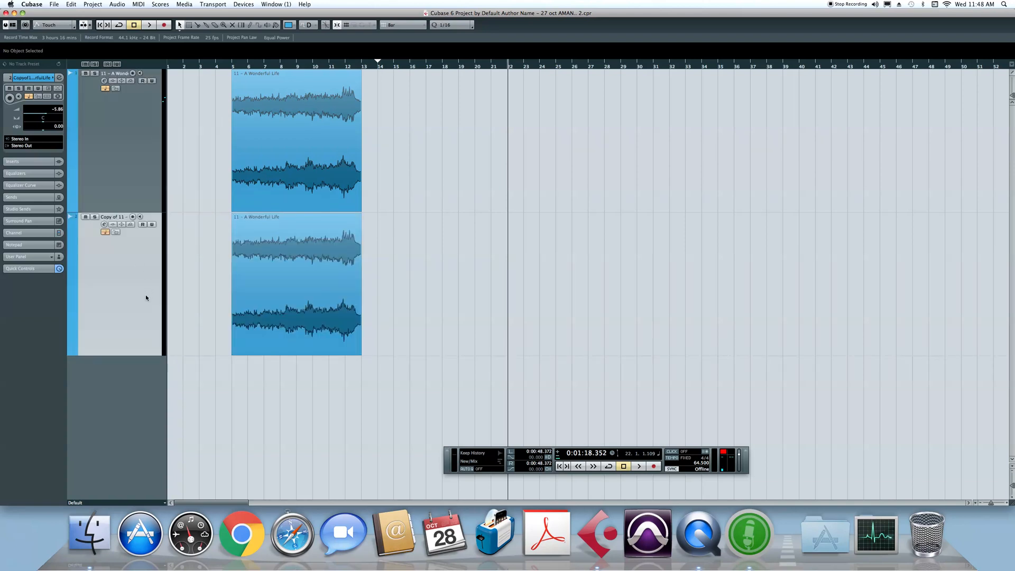
{"action": "right_click", "coordinate": [147, 295]}
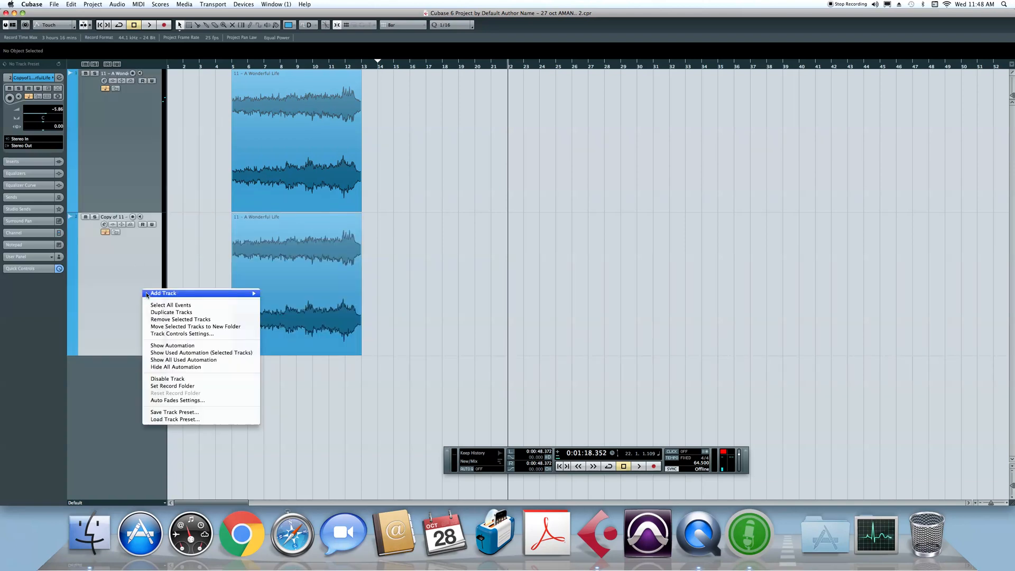
{"action": "left_click", "coordinate": [174, 314]}
{"action": "key", "text": "z"}
{"action": "key", "text": "z"}
{"action": "key", "text": "z"}
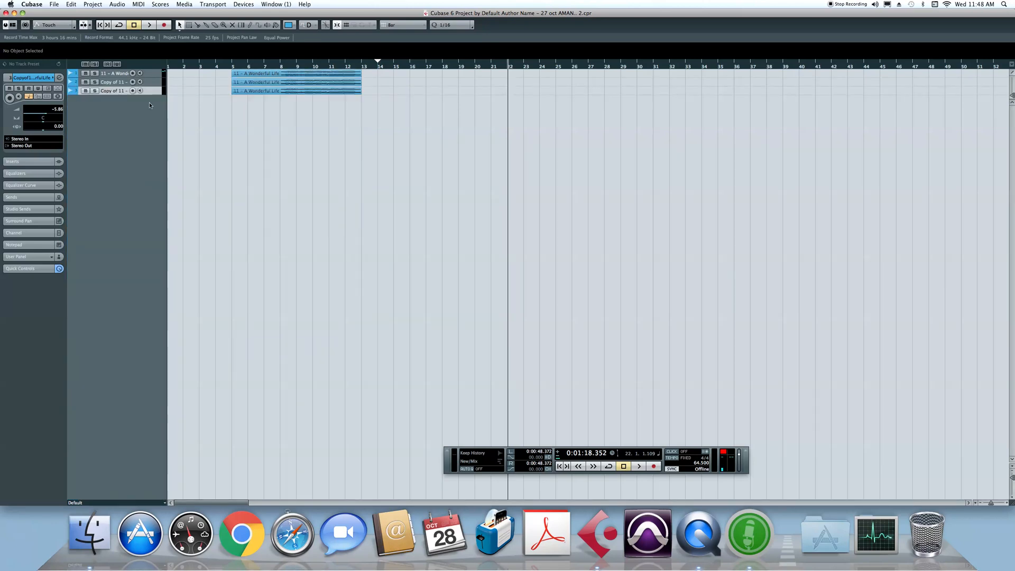
Duplicate all the A Wonderful Life tracks together, then duplicate the whole enlarged set once more.
{"action": "right_click", "coordinate": [153, 76]}
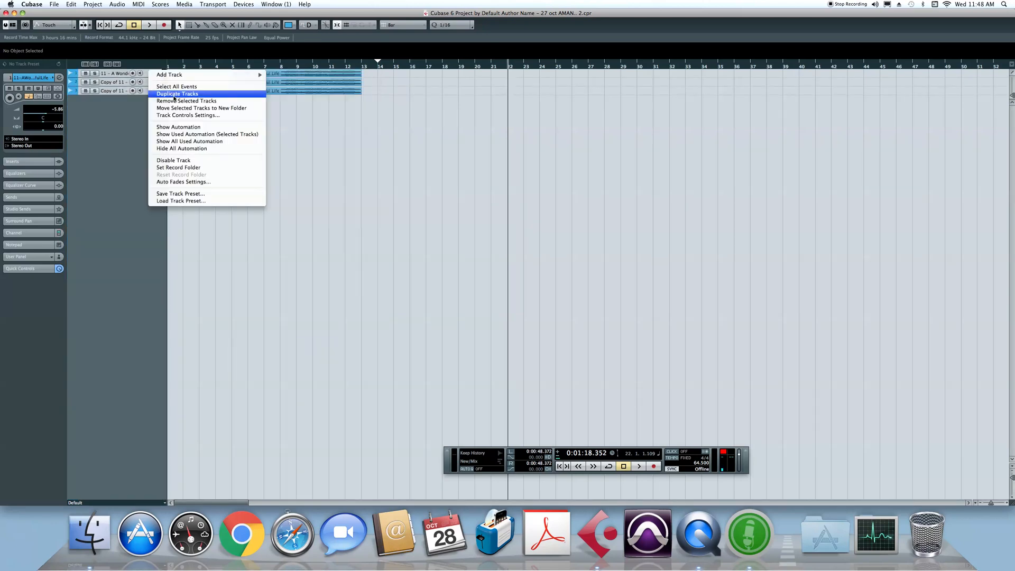
{"action": "left_click", "coordinate": [159, 94]}
{"action": "left_click", "coordinate": [150, 76], "text": "shift"}
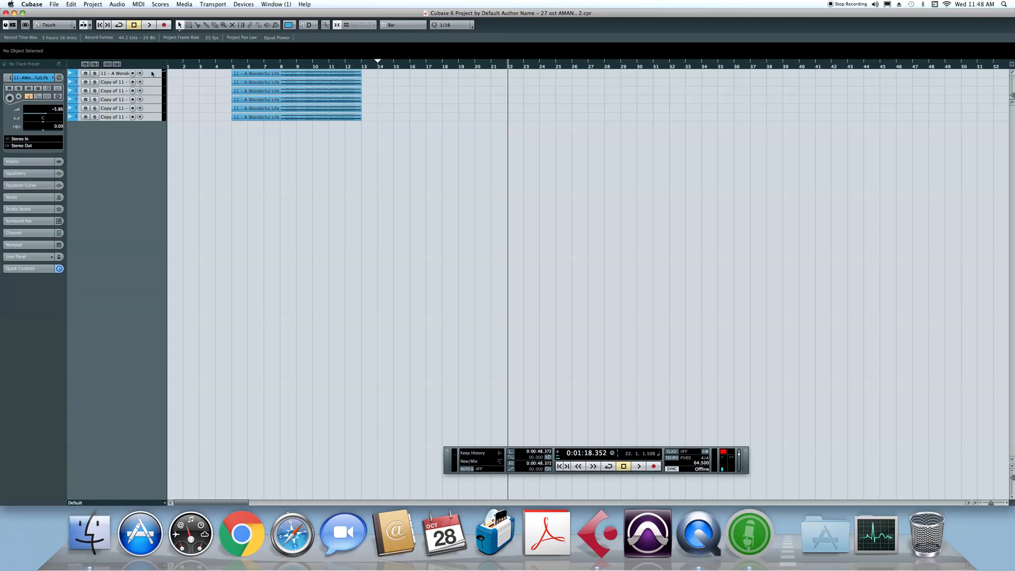
{"action": "right_click", "coordinate": [150, 77]}
{"action": "left_click", "coordinate": [169, 92]}
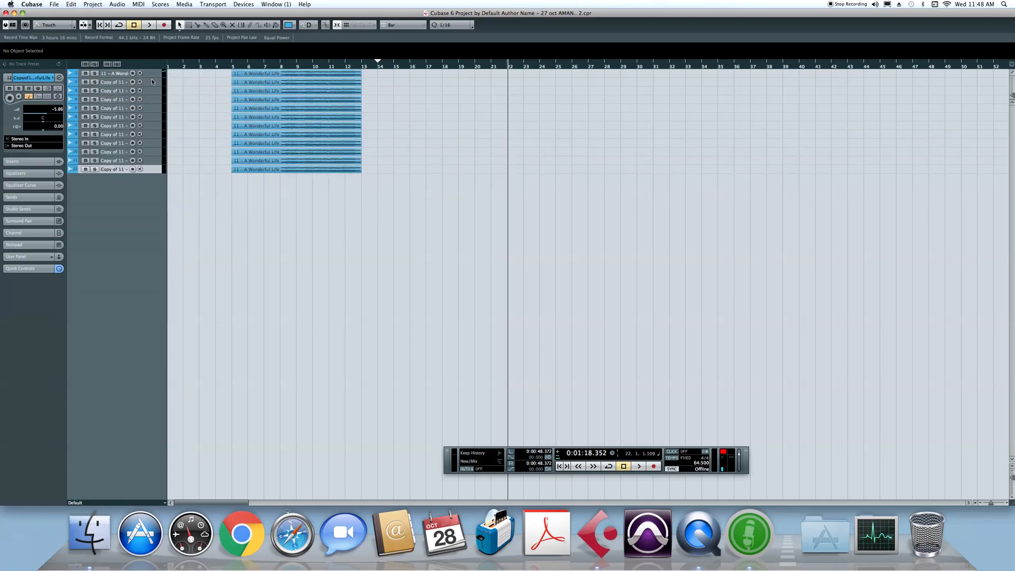
Remove every copied track, keeping only the original A Wonderful Life track, and increase its height.
{"action": "left_click", "coordinate": [151, 81], "text": "shift"}
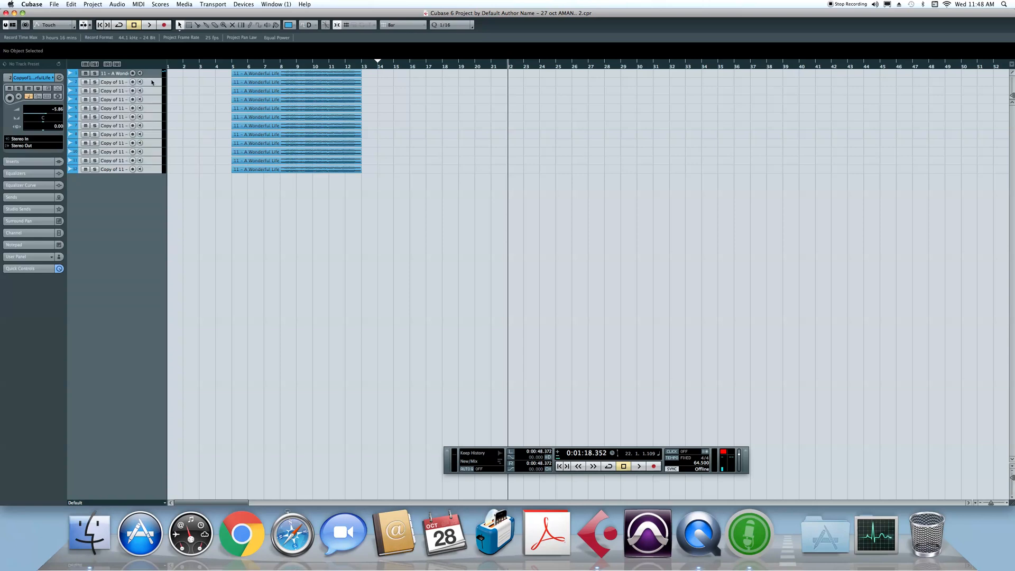
{"action": "right_click", "coordinate": [152, 82]}
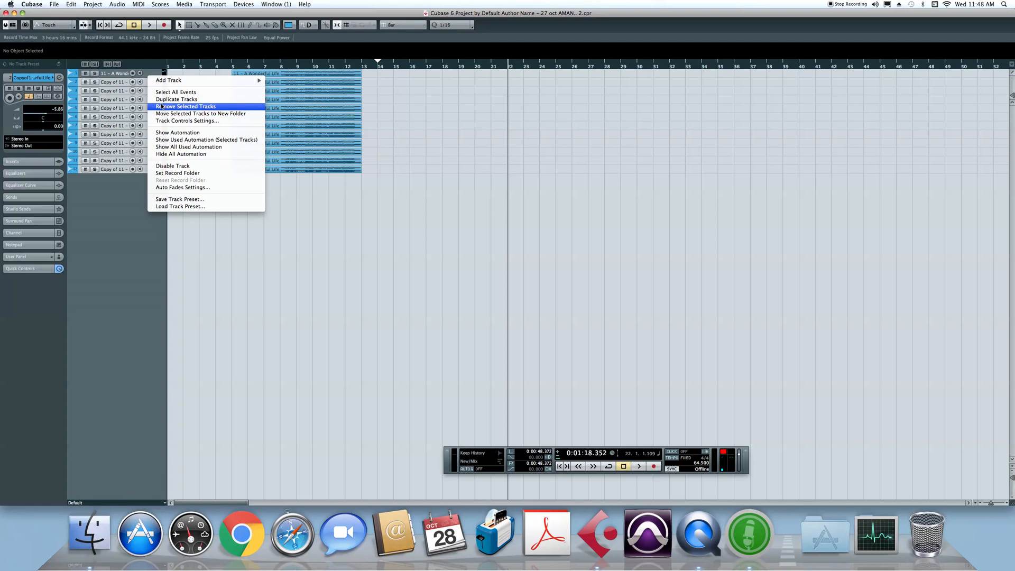
{"action": "left_click", "coordinate": [162, 106]}
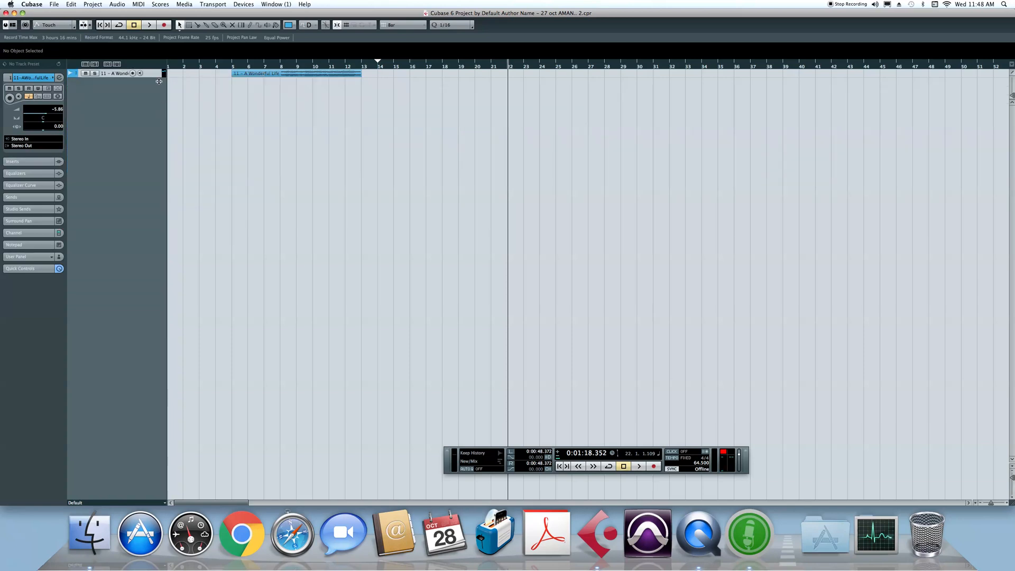
{"action": "left_click_drag", "start_coordinate": [156, 78], "coordinate": [154, 213]}
Move the A Wonderful Life track to a new folder, then undo the move.
{"action": "right_click", "coordinate": [142, 122]}
{"action": "left_click", "coordinate": [141, 129]}
{"action": "right_click", "coordinate": [103, 121]}
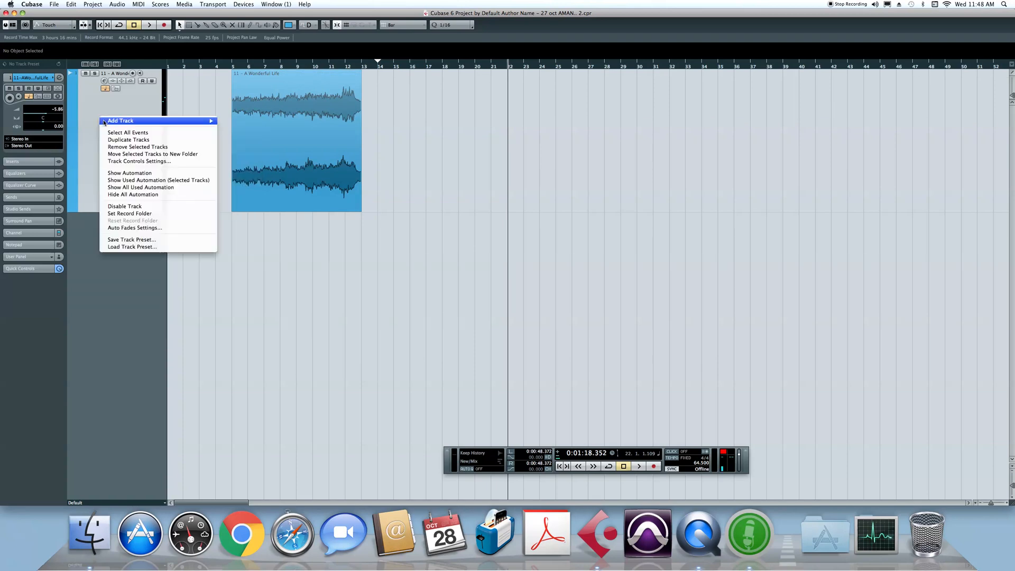
{"action": "left_click", "coordinate": [197, 154]}
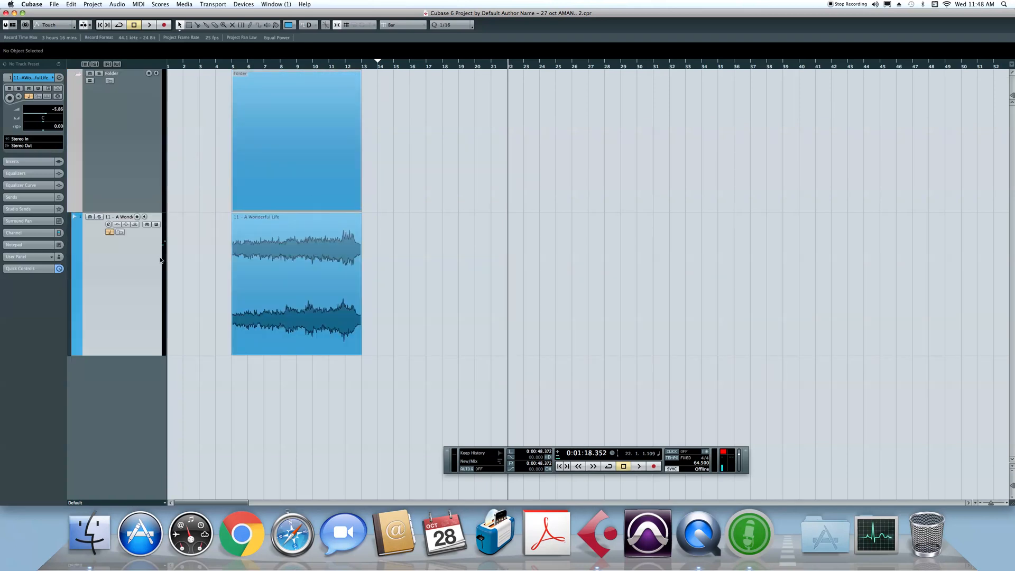
{"action": "key", "text": "super+z"}
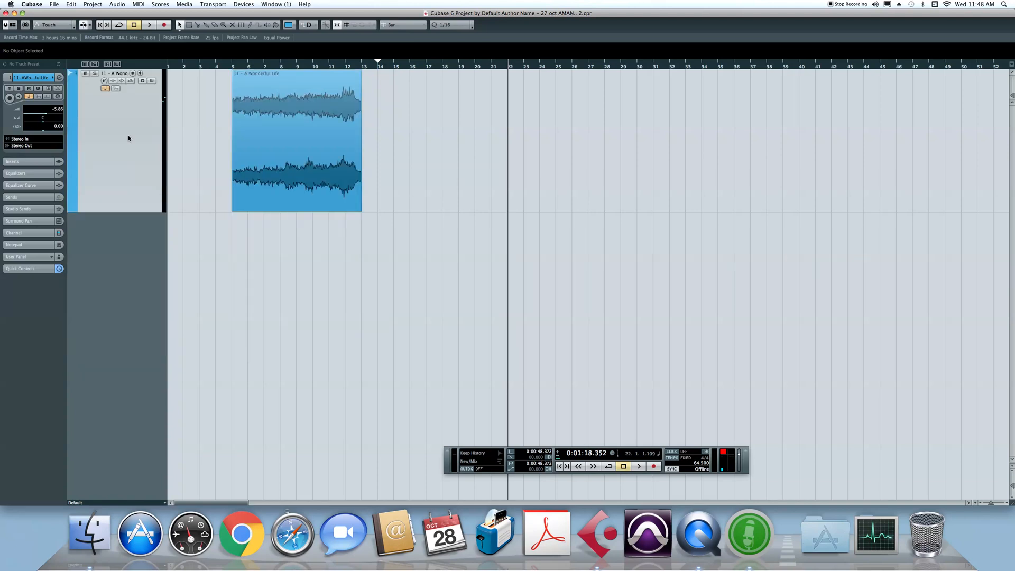
Move the A Wonderful Life track to a new folder and rename the folder track bgjksfk.
{"action": "right_click", "coordinate": [128, 135]}
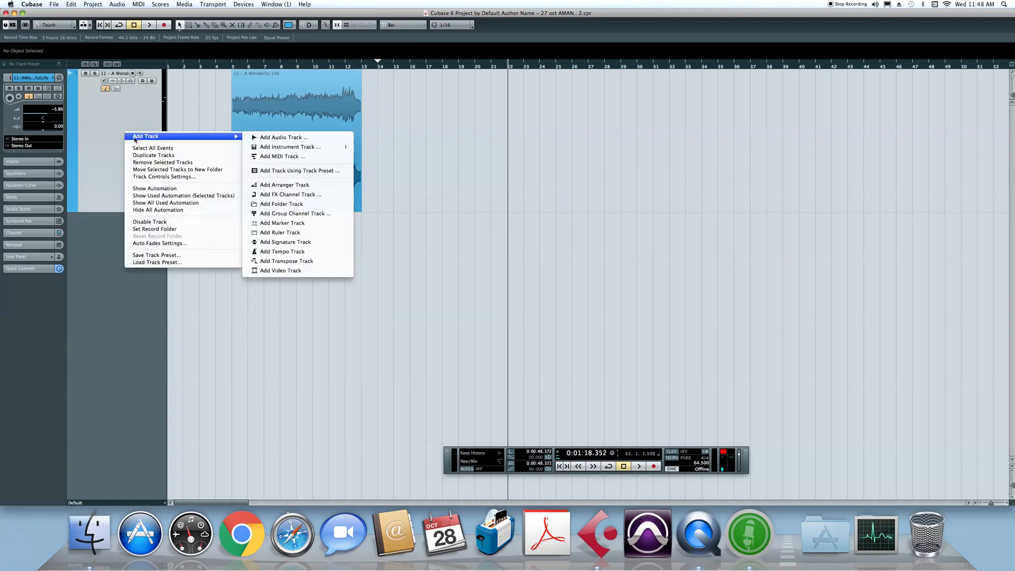
{"action": "left_click", "coordinate": [171, 171]}
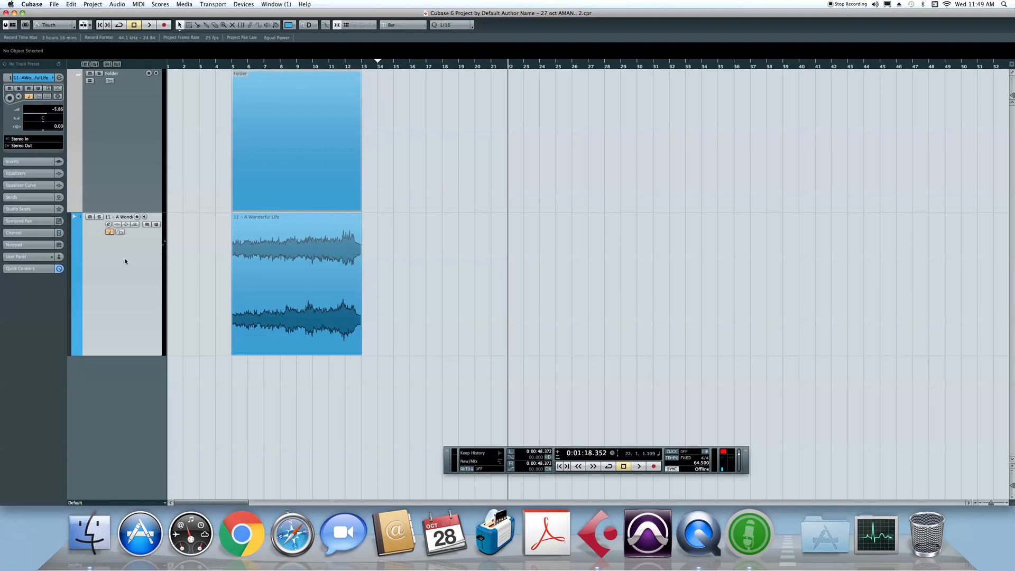
{"action": "double_click", "coordinate": [118, 76]}
{"action": "type", "text": "bgjksfk"}
{"action": "key", "text": "Return"}
Collapse the bgjksfk folder track and expand it again.
{"action": "left_click", "coordinate": [78, 76]}
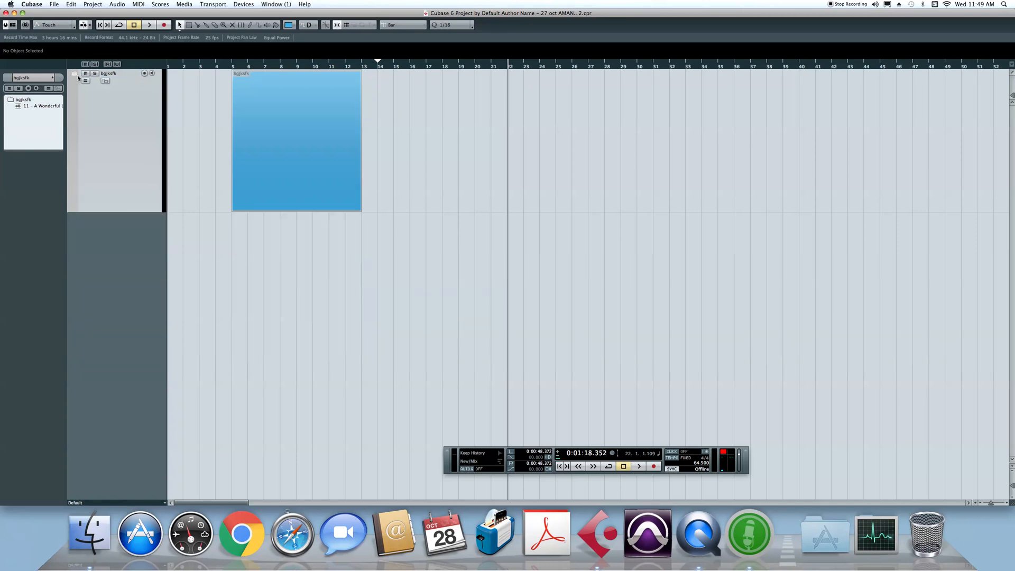
{"action": "left_click", "coordinate": [78, 77]}
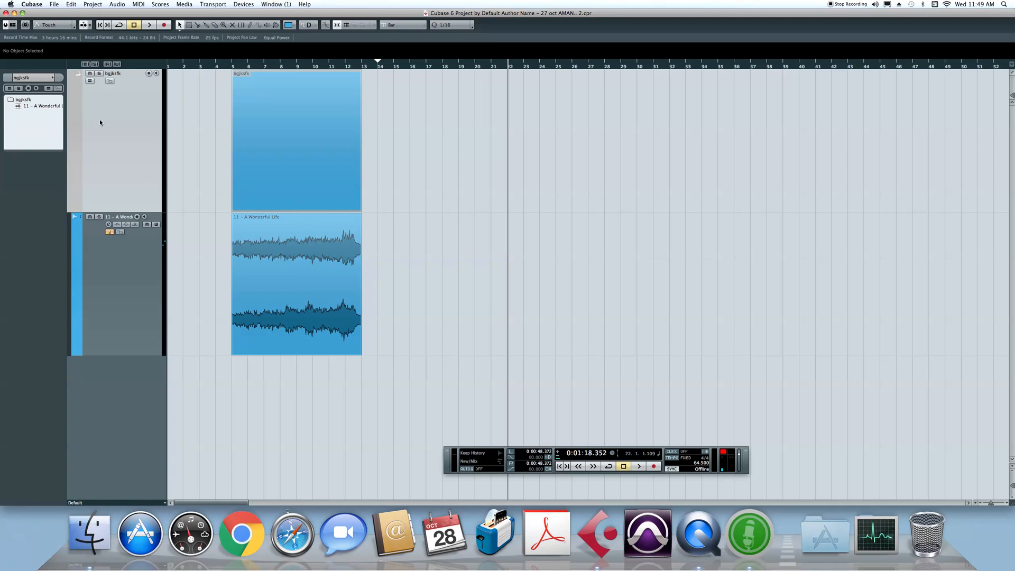
{"action": "left_click", "coordinate": [93, 4]}
{"action": "mouse_move", "coordinate": [158, 15]}
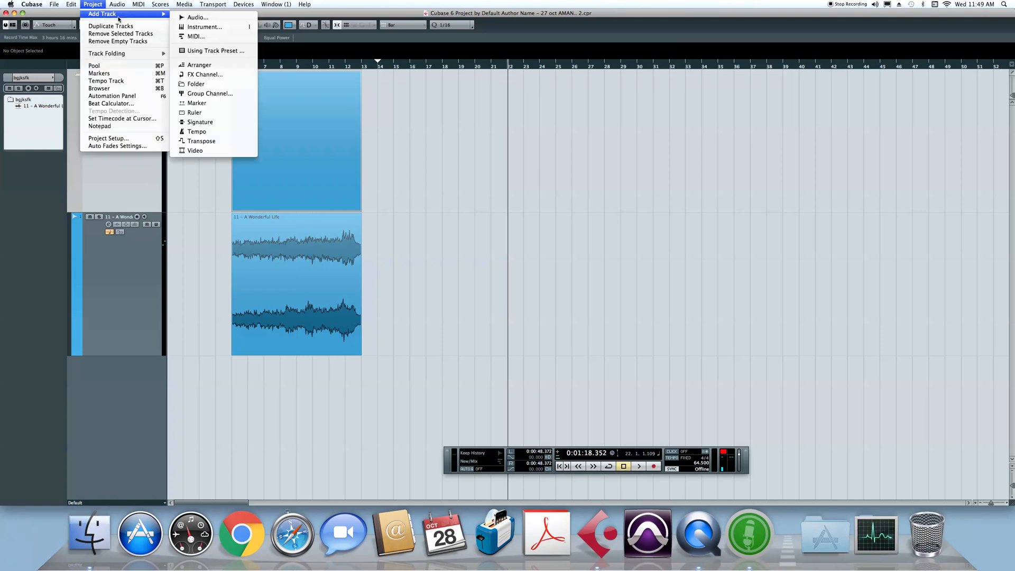
{"action": "left_click", "coordinate": [125, 266]}
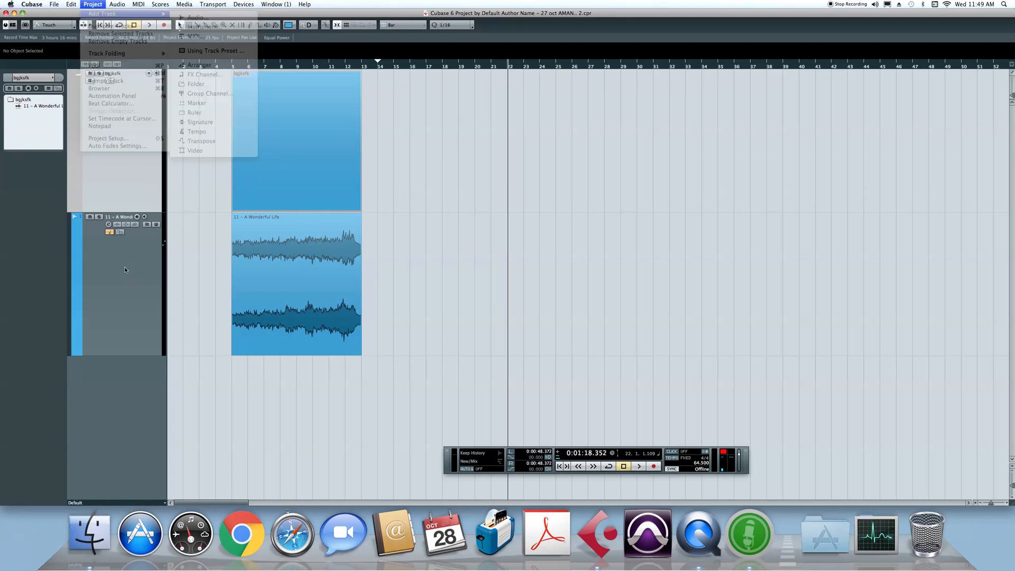
Remove the bgjksfk folder track along with its contents, then undo the removal.
{"action": "right_click", "coordinate": [128, 162]}
{"action": "mouse_move", "coordinate": [157, 168]}
{"action": "left_click", "coordinate": [170, 192]}
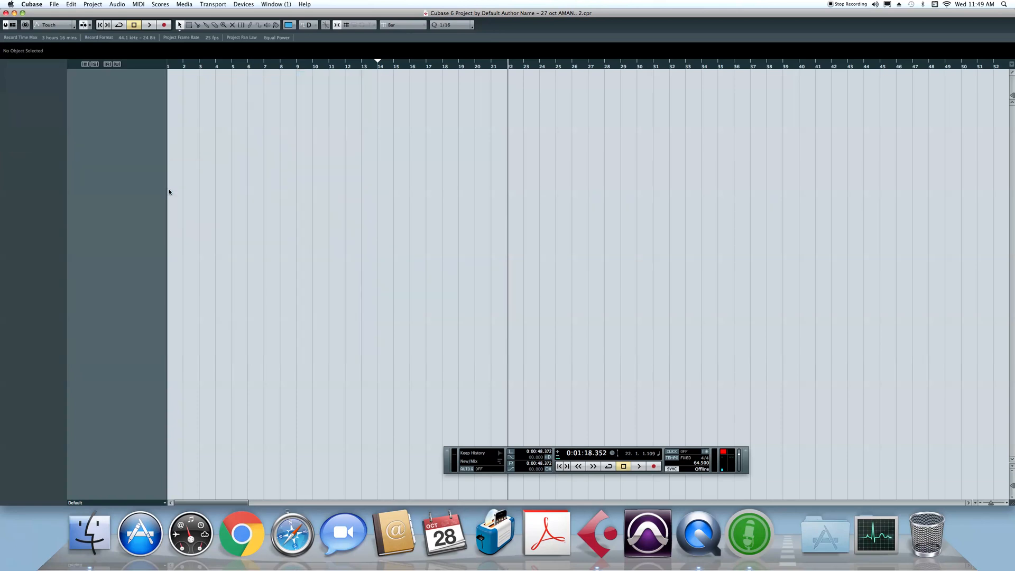
{"action": "key", "text": "super+z"}
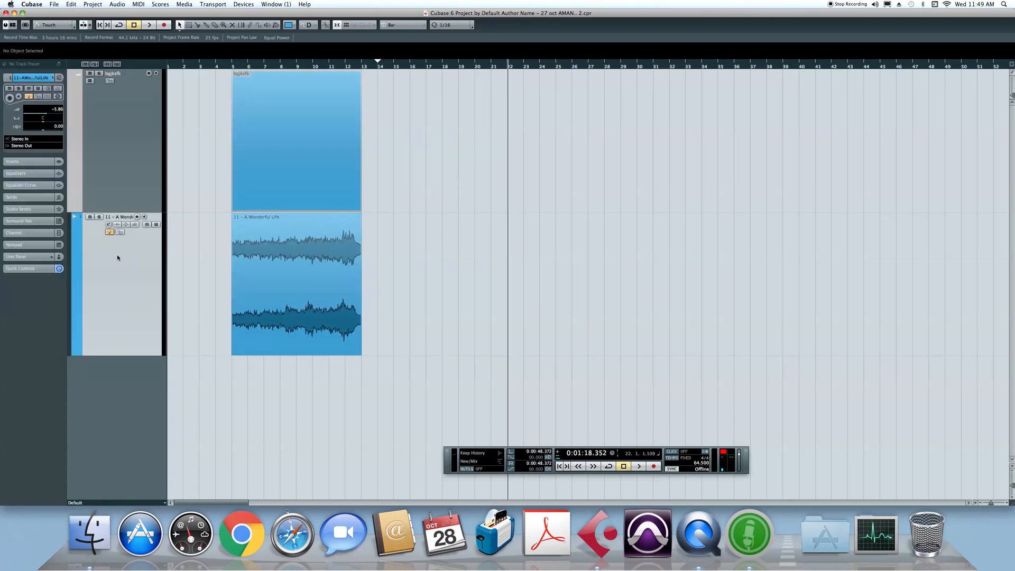
Move the A Wonderful Life track out of the bgjksfk folder and remove the empty folder track.
{"action": "left_click_drag", "start_coordinate": [121, 397], "coordinate": [120, 397]}
{"action": "left_click", "coordinate": [163, 172]}
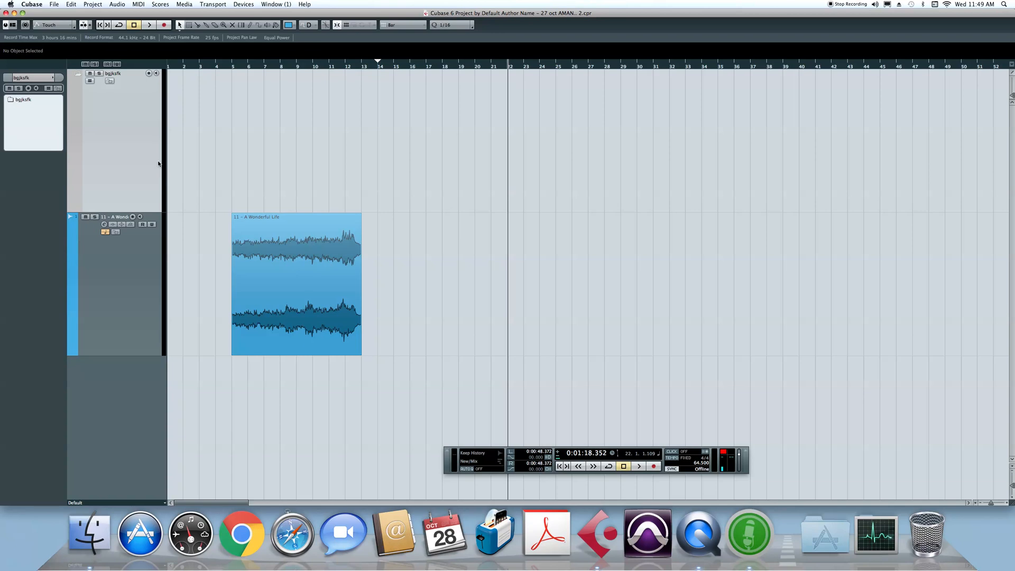
{"action": "right_click", "coordinate": [137, 132]}
{"action": "left_click", "coordinate": [160, 163]}
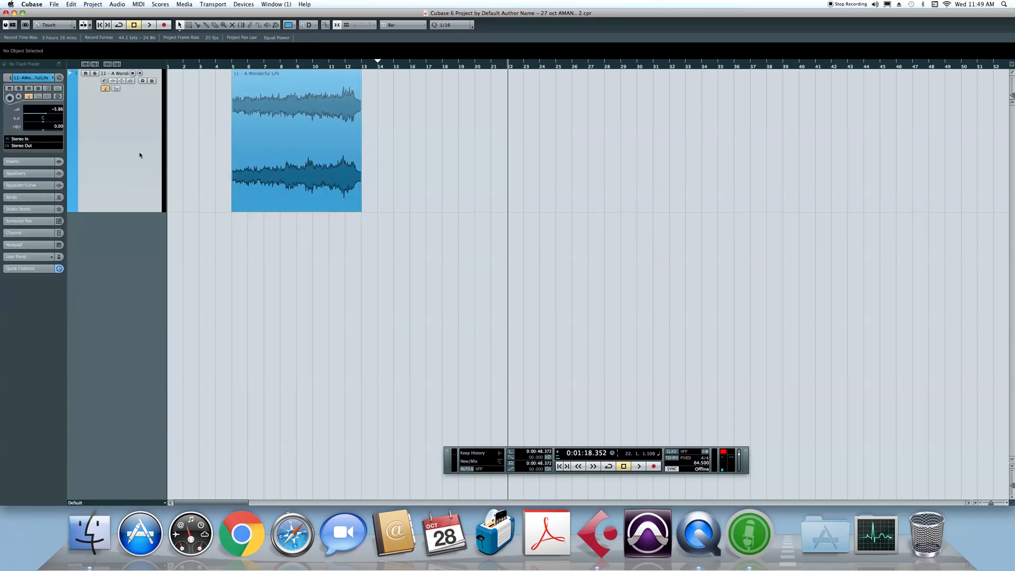
Open the Track Controls Settings for the audio track, look over its visible and hidden controls, and close without changes.
{"action": "right_click", "coordinate": [116, 116]}
{"action": "mouse_move", "coordinate": [117, 121]}
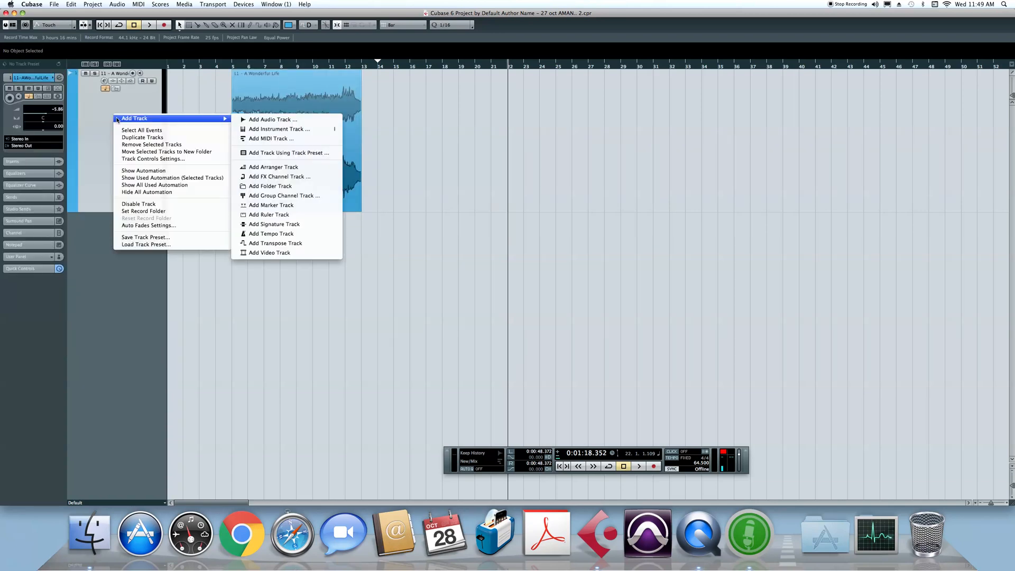
{"action": "left_click", "coordinate": [177, 158]}
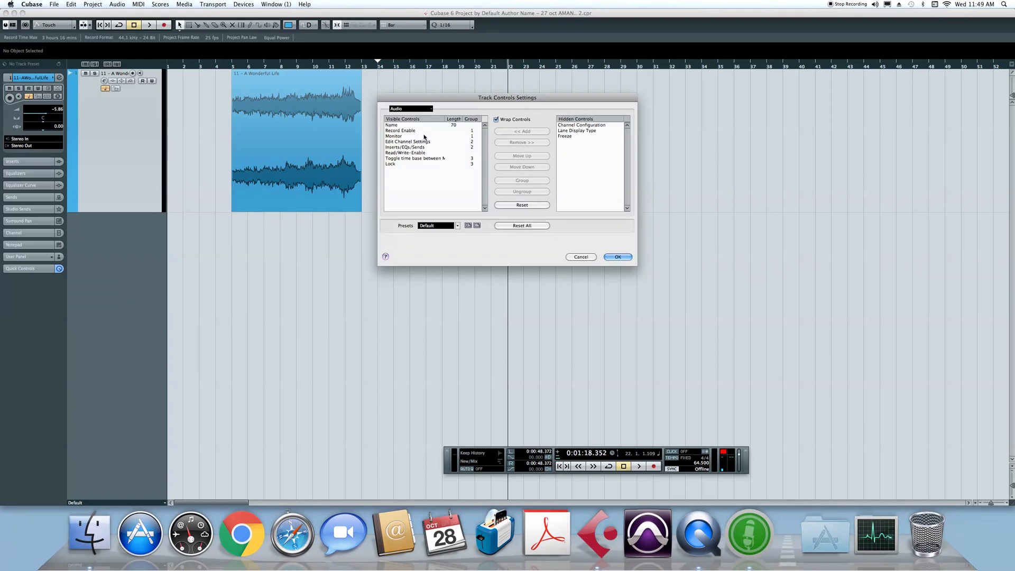
{"action": "left_click", "coordinate": [411, 132]}
{"action": "left_click", "coordinate": [408, 142]}
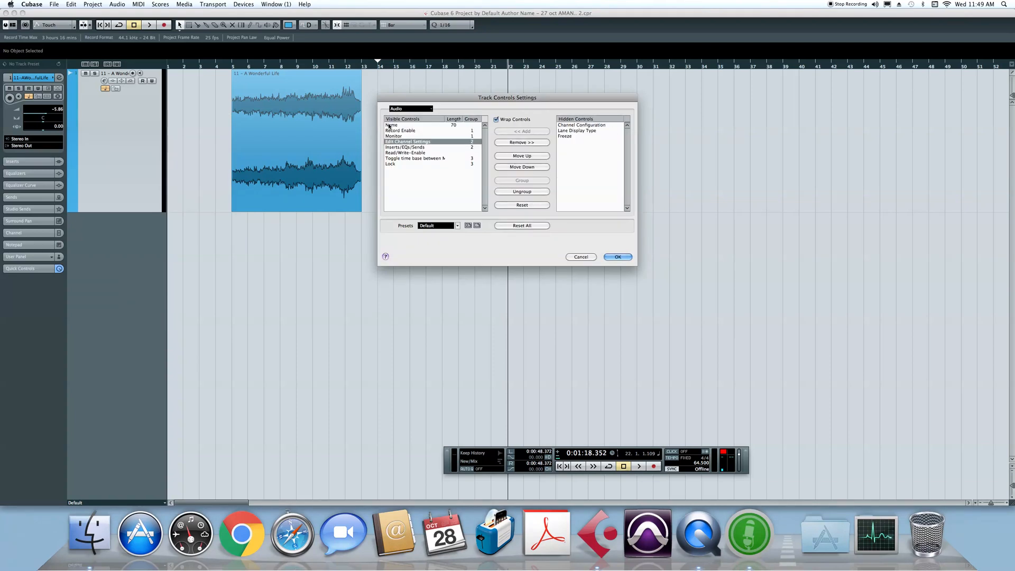
{"action": "left_click", "coordinate": [578, 257]}
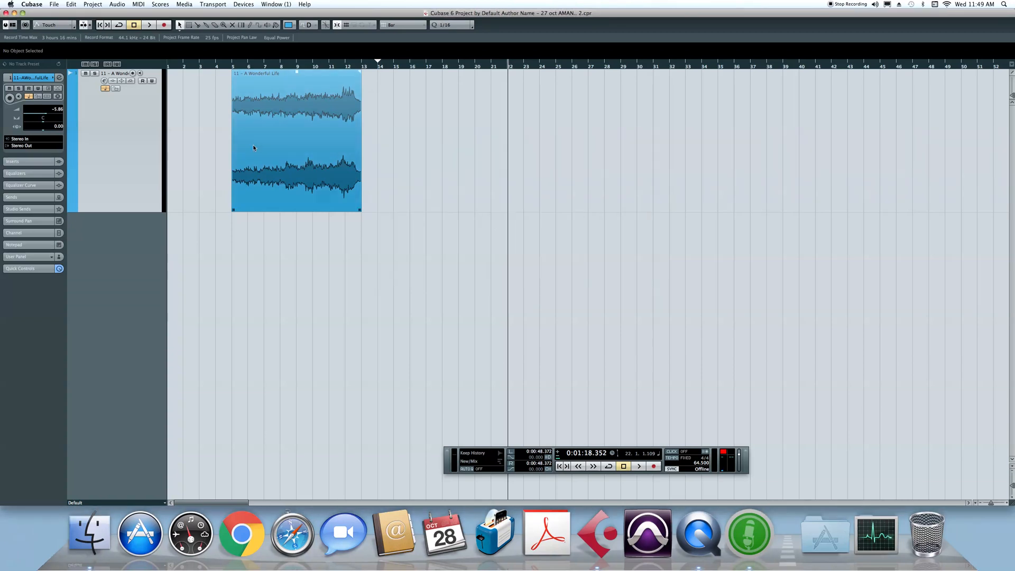
Disable the A Wonderful Life track, then enable it again.
{"action": "right_click", "coordinate": [136, 138]}
{"action": "mouse_move", "coordinate": [140, 139]}
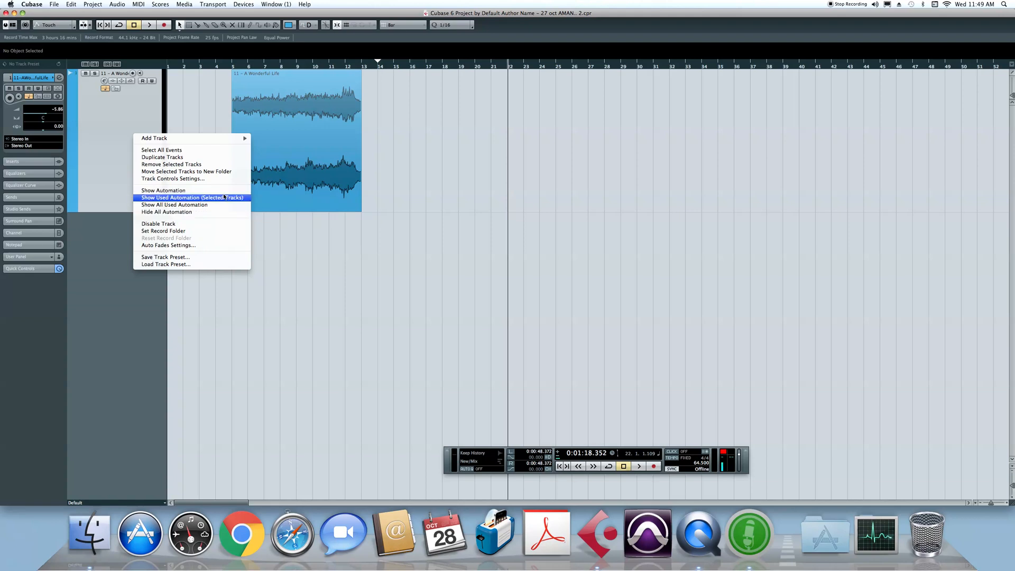
{"action": "left_click", "coordinate": [211, 224]}
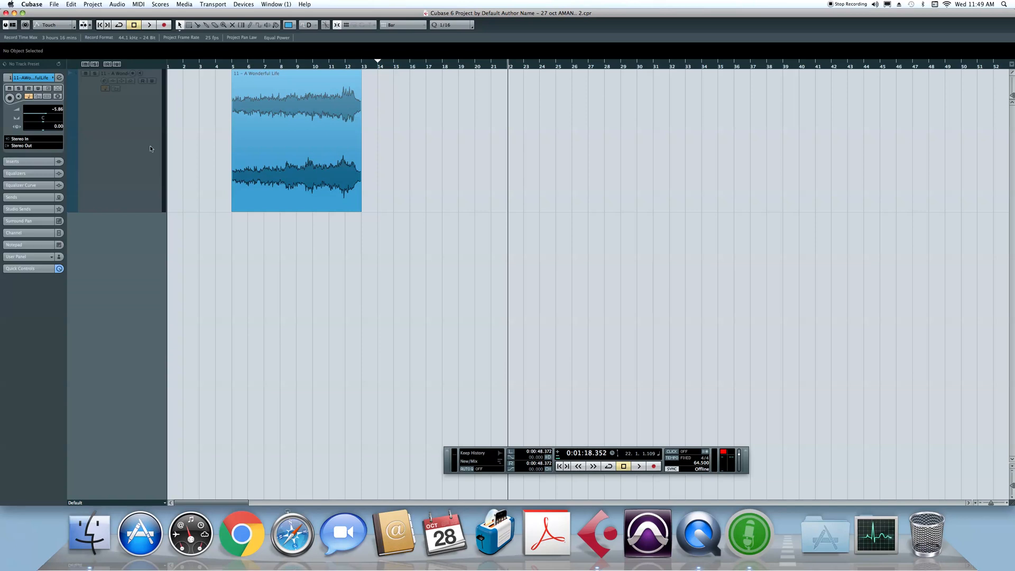
{"action": "scroll", "coordinate": [170, 150], "scroll_direction": "up", "scroll_amount": 2}
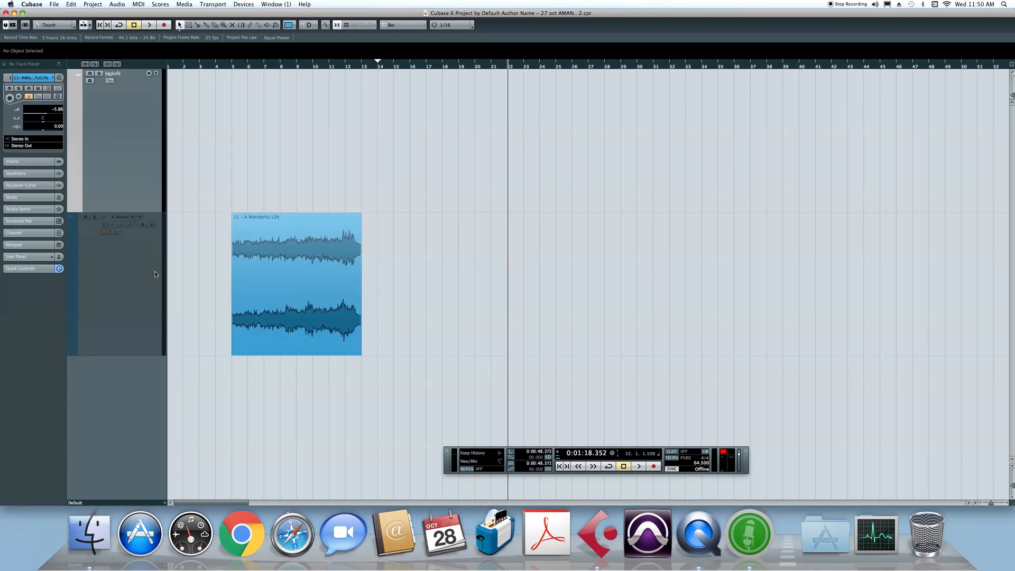
{"action": "scroll", "coordinate": [144, 272], "scroll_direction": "down", "scroll_amount": 2}
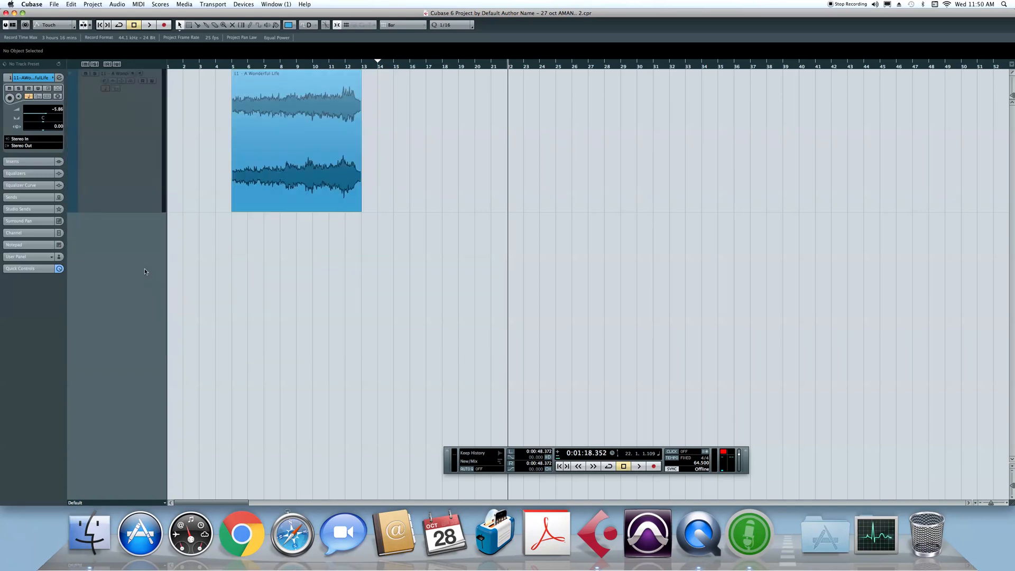
{"action": "right_click", "coordinate": [121, 141]}
{"action": "left_click", "coordinate": [144, 230]}
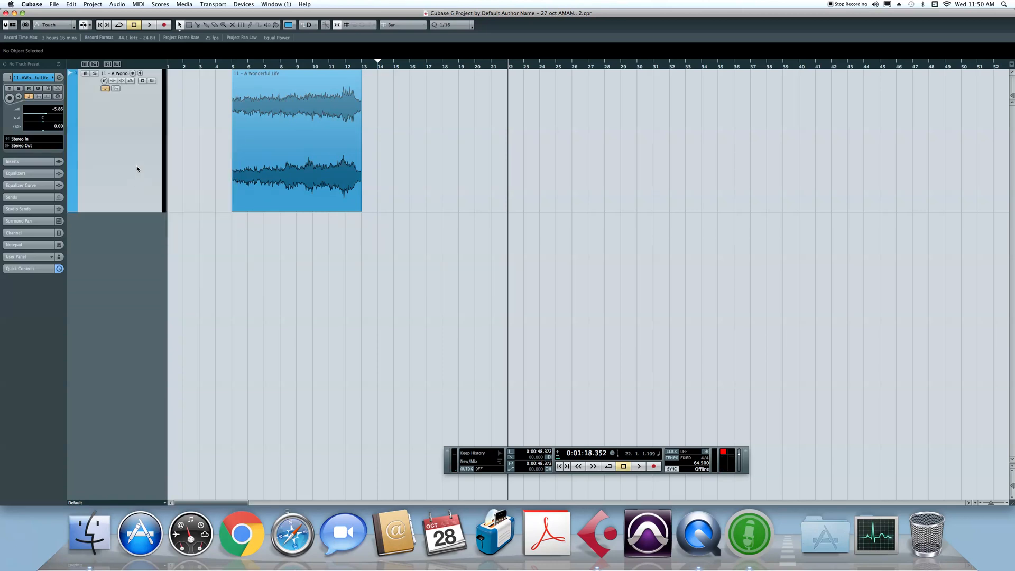
Duplicate the A Wonderful Life track and its copy to make four tracks, and reduce all track heights.
{"action": "right_click", "coordinate": [131, 150]}
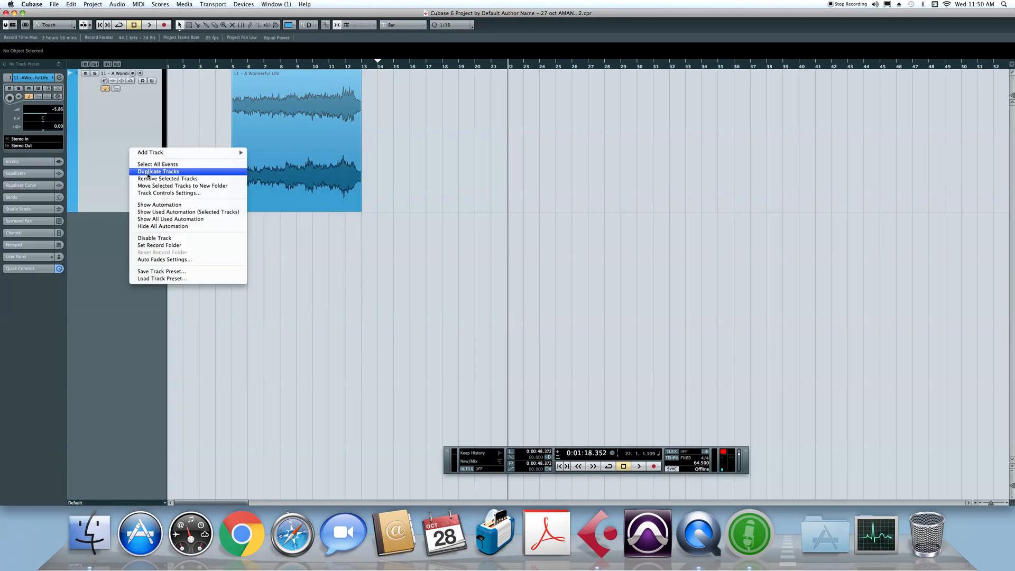
{"action": "left_click", "coordinate": [148, 173]}
{"action": "right_click", "coordinate": [138, 185]}
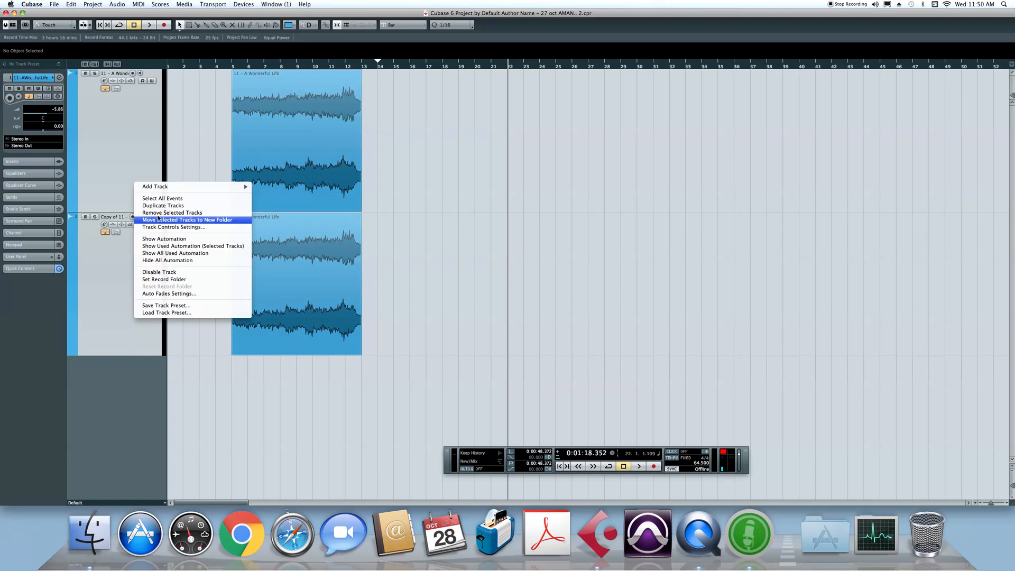
{"action": "left_click", "coordinate": [159, 206]}
{"action": "key", "text": "shift+g"}
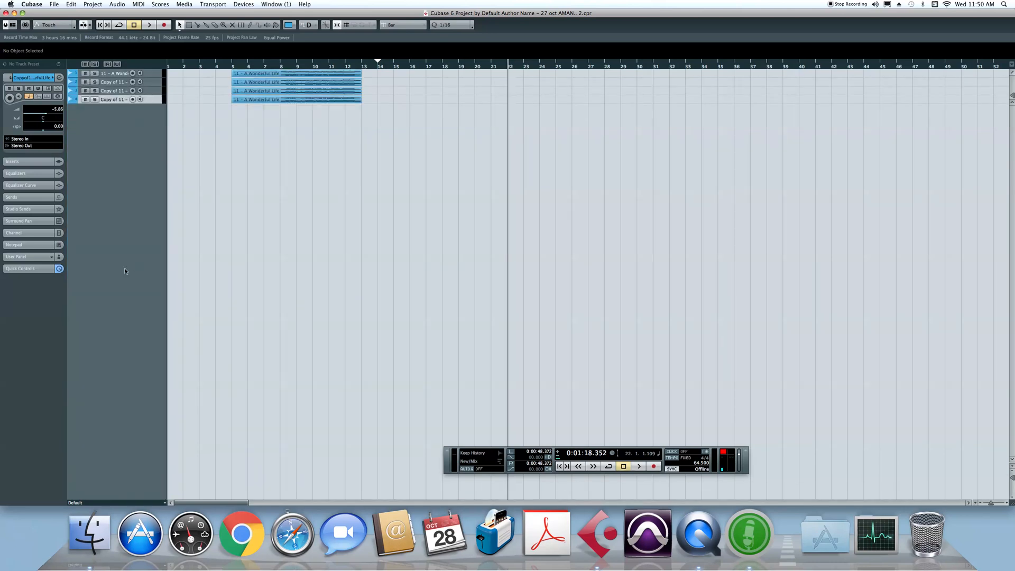
Repeatedly select all the tracks and duplicate them until there are 32 A Wonderful Life tracks.
{"action": "left_click", "coordinate": [156, 73], "text": "shift"}
{"action": "right_click", "coordinate": [152, 88]}
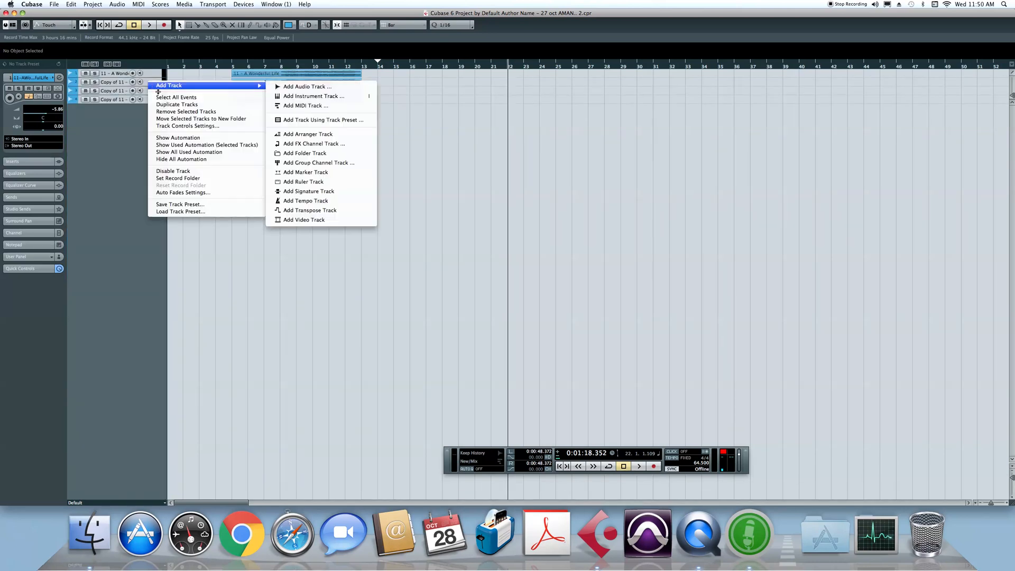
{"action": "left_click", "coordinate": [161, 104]}
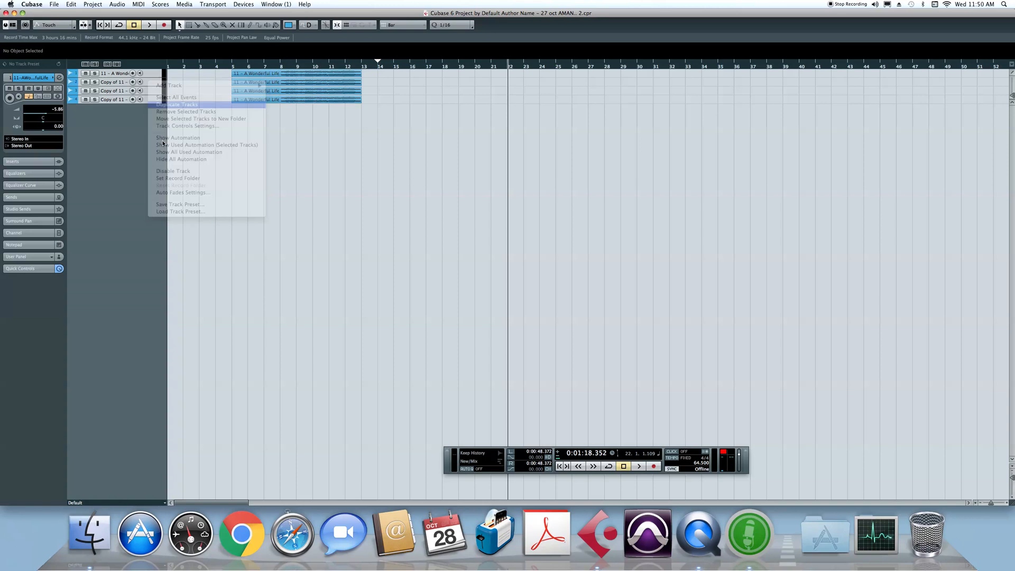
{"action": "left_click", "coordinate": [156, 73], "text": "shift"}
{"action": "right_click", "coordinate": [153, 70]}
{"action": "left_click", "coordinate": [179, 90]}
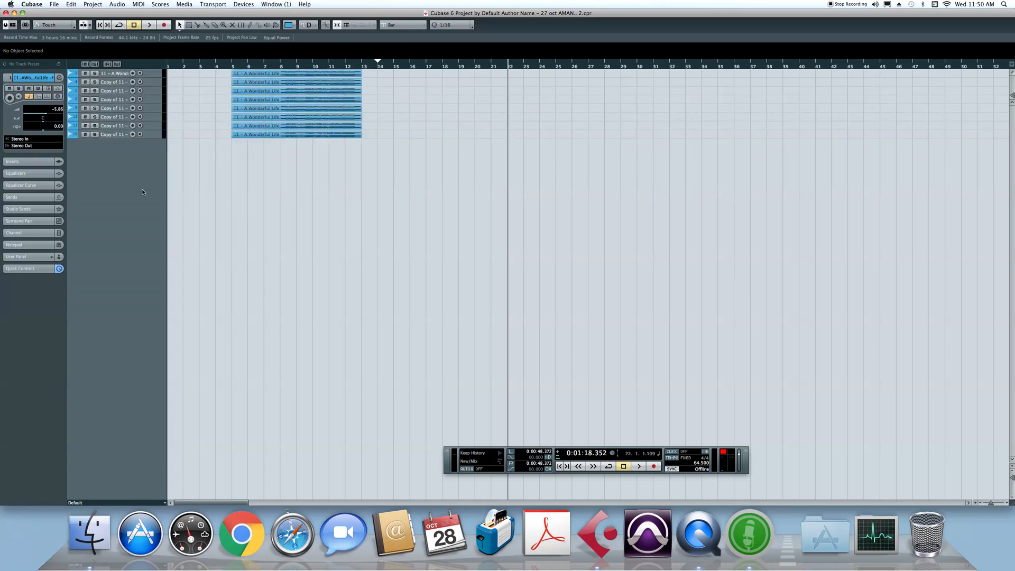
{"action": "left_click", "coordinate": [156, 74], "text": "shift"}
{"action": "right_click", "coordinate": [151, 71]}
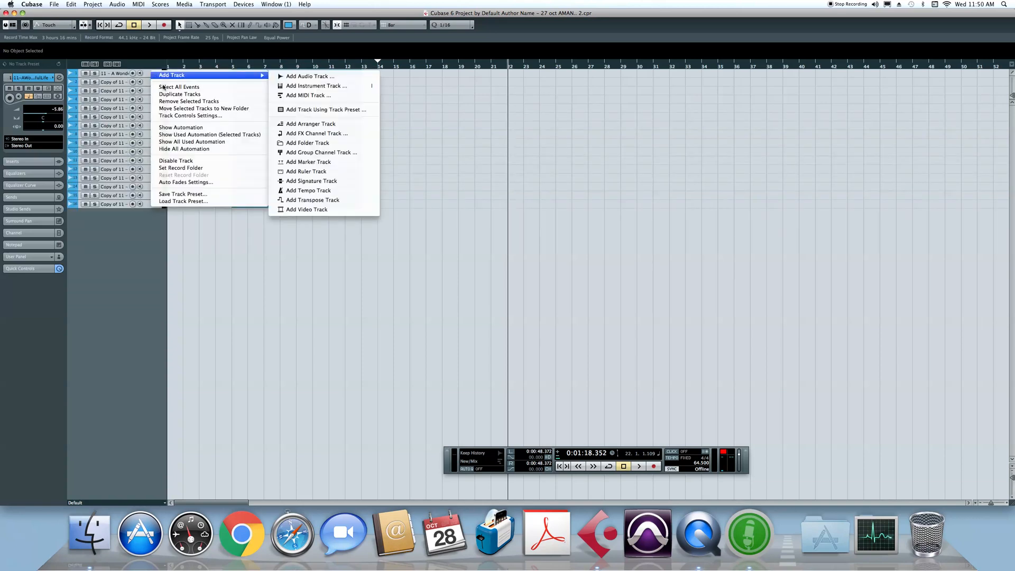
{"action": "left_click", "coordinate": [170, 94]}
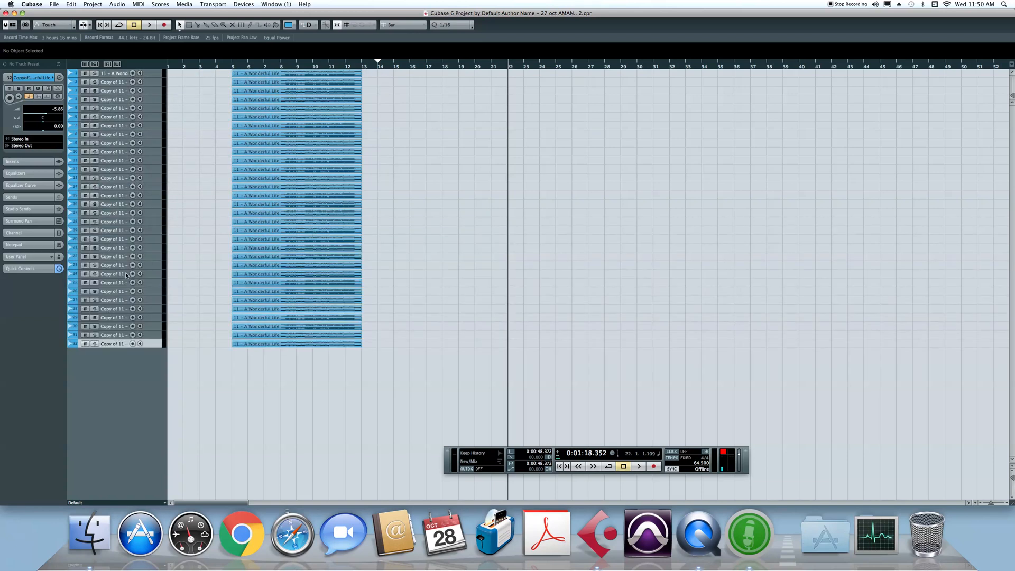
Select the first 22 tracks and increase their height together.
{"action": "left_click", "coordinate": [151, 72]}
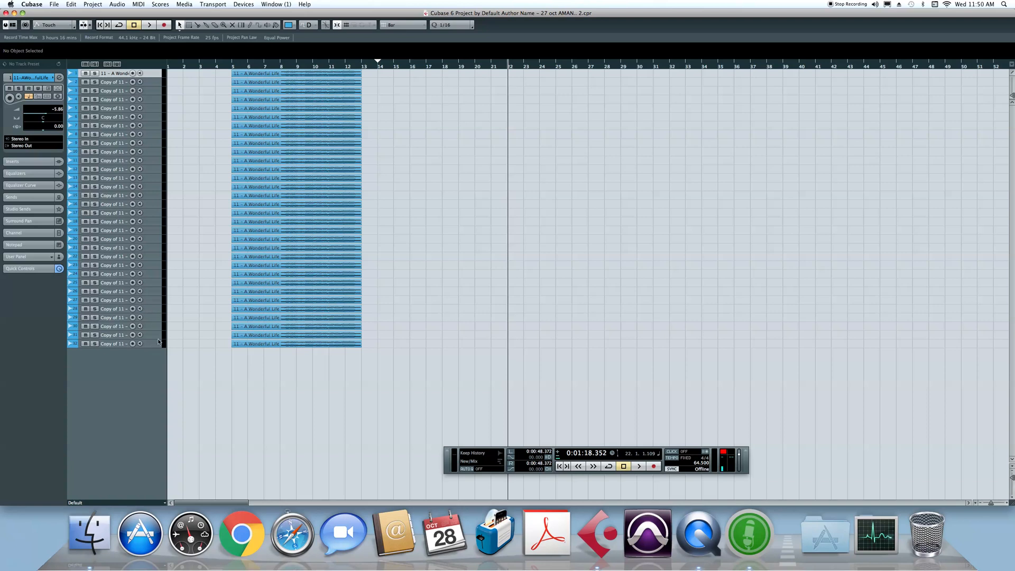
{"action": "left_click", "coordinate": [153, 253], "text": "shift"}
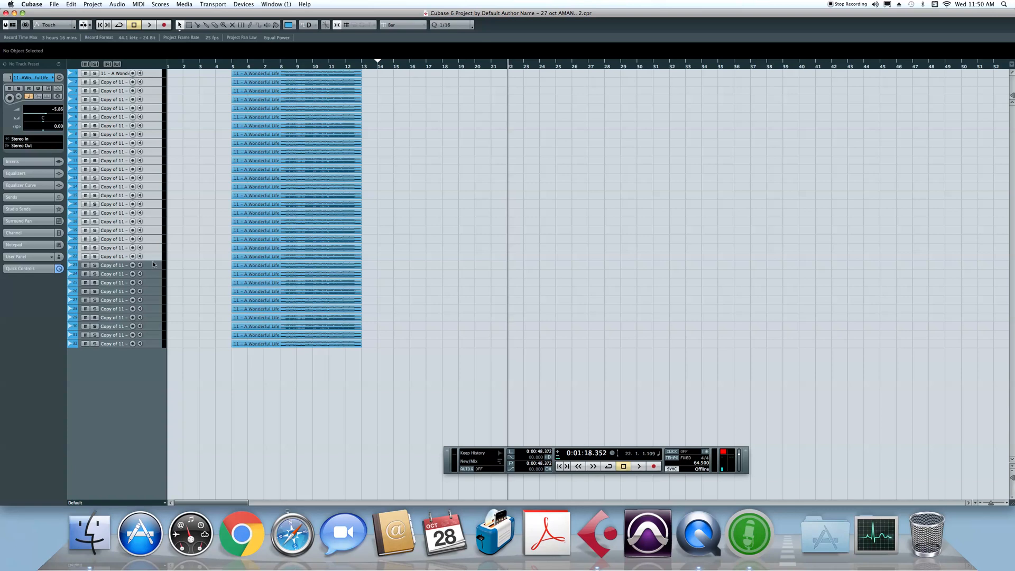
{"action": "left_click_drag", "start_coordinate": [153, 261], "coordinate": [154, 270]}
{"action": "scroll", "coordinate": [240, 269], "scroll_direction": "down", "scroll_amount": 2}
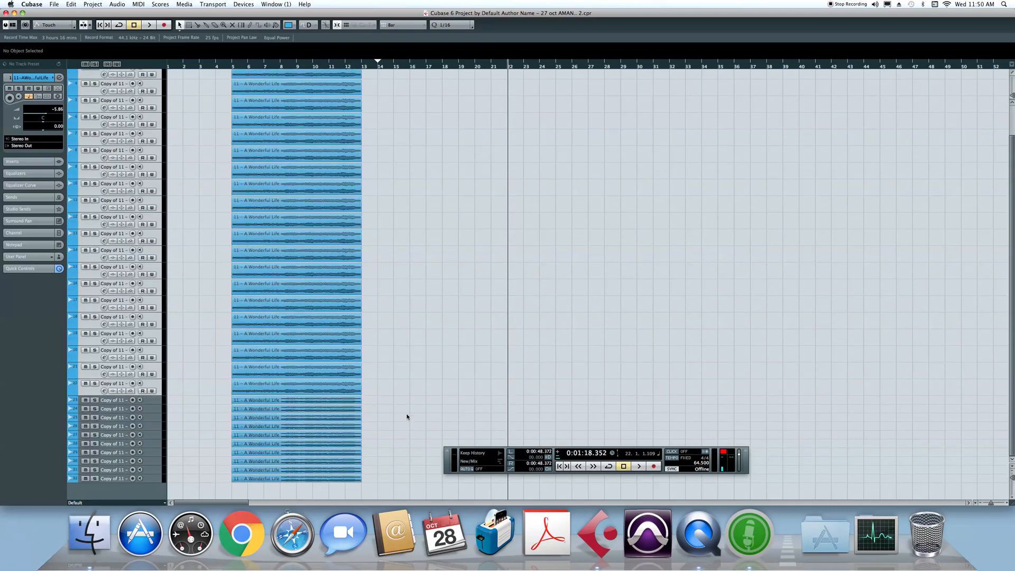
Mute the audio events on the ten shortest tracks with the Mute tool, then unmute them.
{"action": "left_click_drag", "start_coordinate": [389, 400], "coordinate": [226, 479]}
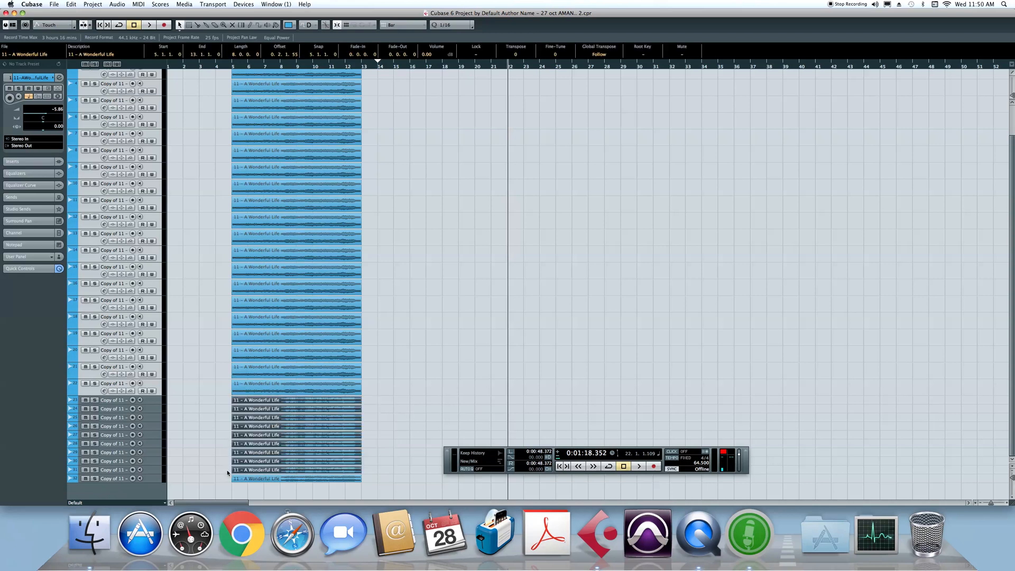
{"action": "left_click_drag", "start_coordinate": [212, 402], "coordinate": [392, 481]}
{"action": "key", "text": "7"}
{"action": "left_click_drag", "start_coordinate": [370, 403], "coordinate": [217, 481]}
{"action": "left_click", "coordinate": [408, 429]}
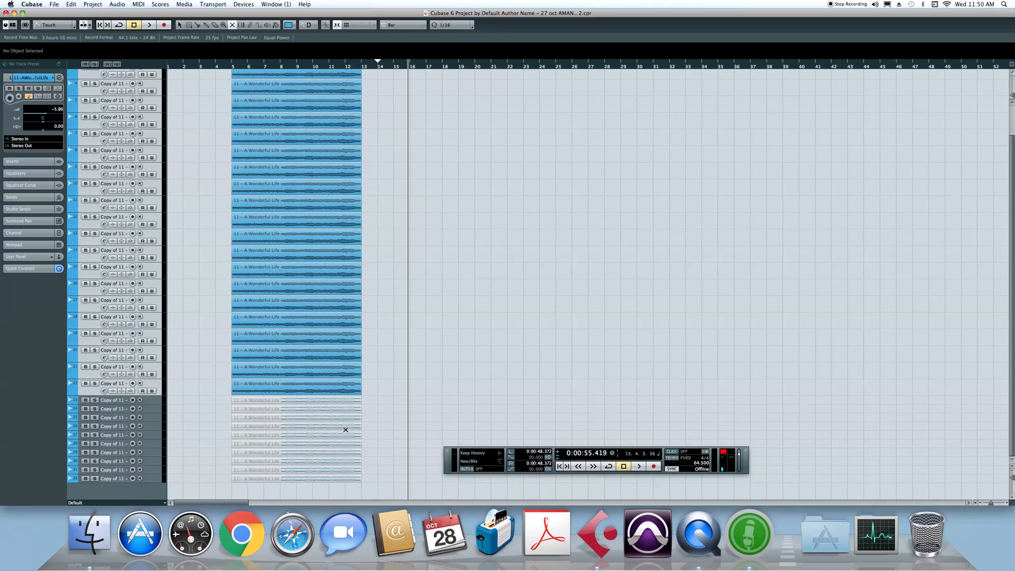
{"action": "left_click_drag", "start_coordinate": [370, 405], "coordinate": [233, 475]}
{"action": "left_click", "coordinate": [242, 404]}
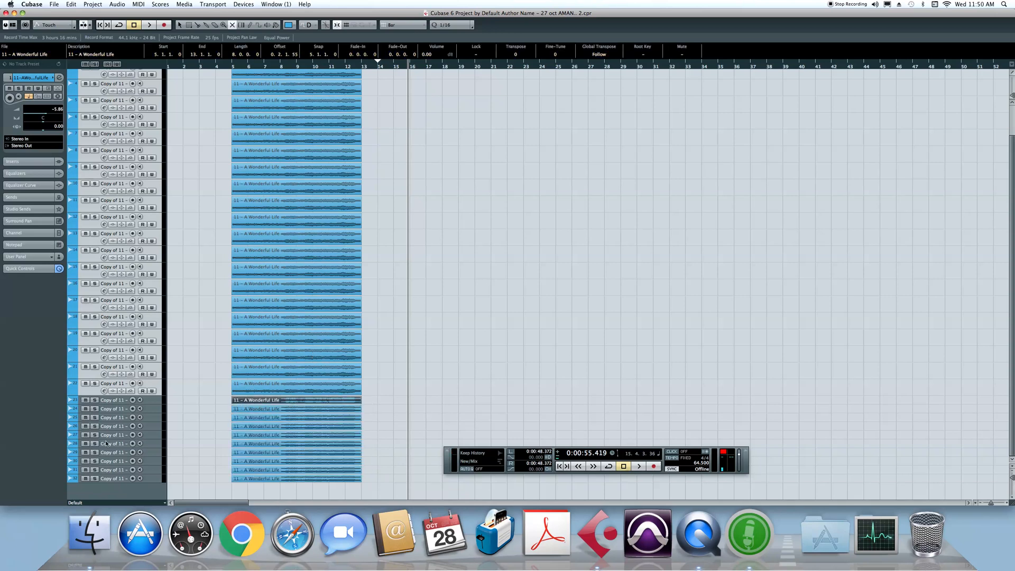
Toggle track mute on the first few of the short copied tracks, starting with track 23.
{"action": "left_click", "coordinate": [87, 401]}
{"action": "left_click", "coordinate": [86, 412]}
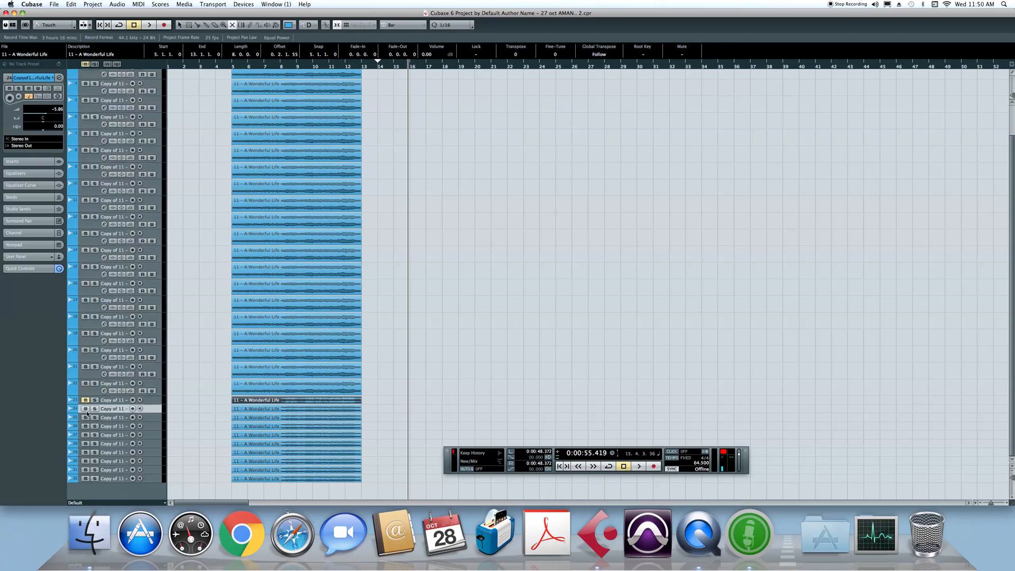
{"action": "left_click", "coordinate": [85, 417]}
{"action": "left_click", "coordinate": [85, 408]}
{"action": "left_click", "coordinate": [85, 409]}
{"action": "left_click", "coordinate": [85, 417]}
{"action": "key", "text": "1"}
{"action": "key", "text": "8"}
{"action": "left_click", "coordinate": [385, 403]}
{"action": "key", "text": "super+z"}
{"action": "key", "text": "1"}
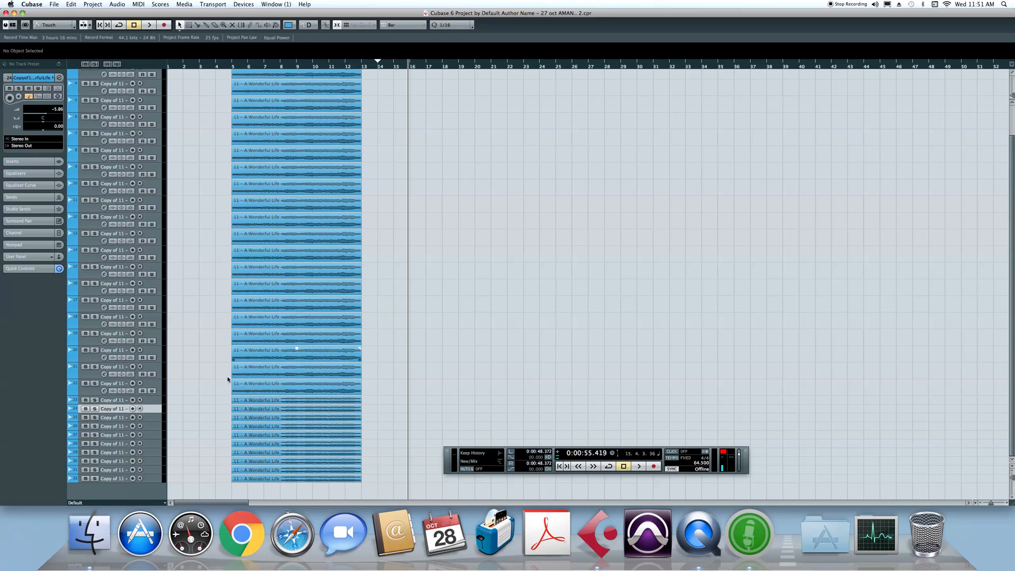
Extend the selection from track 24 through the last copied track and disable all the selected tracks.
{"action": "left_click", "coordinate": [160, 478], "text": "shift"}
{"action": "right_click", "coordinate": [157, 476]}
{"action": "mouse_move", "coordinate": [157, 475]}
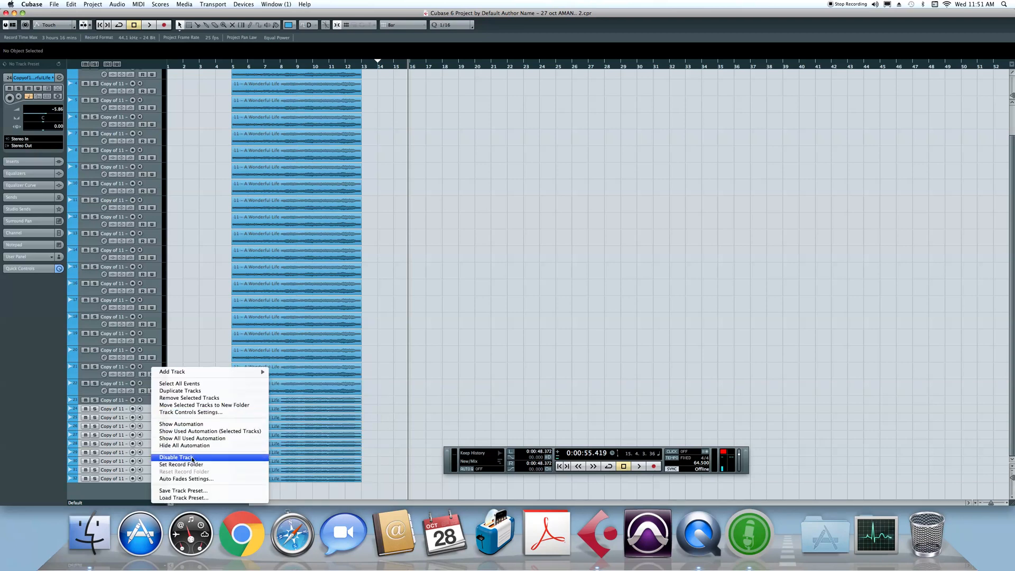
{"action": "left_click", "coordinate": [192, 458]}
{"action": "left_click", "coordinate": [386, 444]}
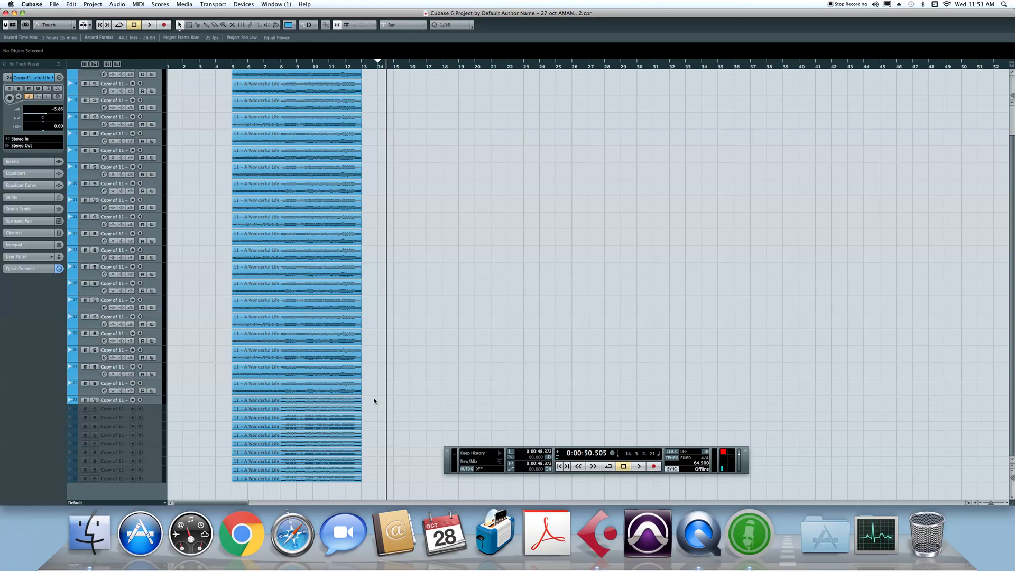
Set the left and right locators to the audio event on the first track.
{"action": "scroll", "coordinate": [373, 401], "scroll_direction": "up", "scroll_amount": 3}
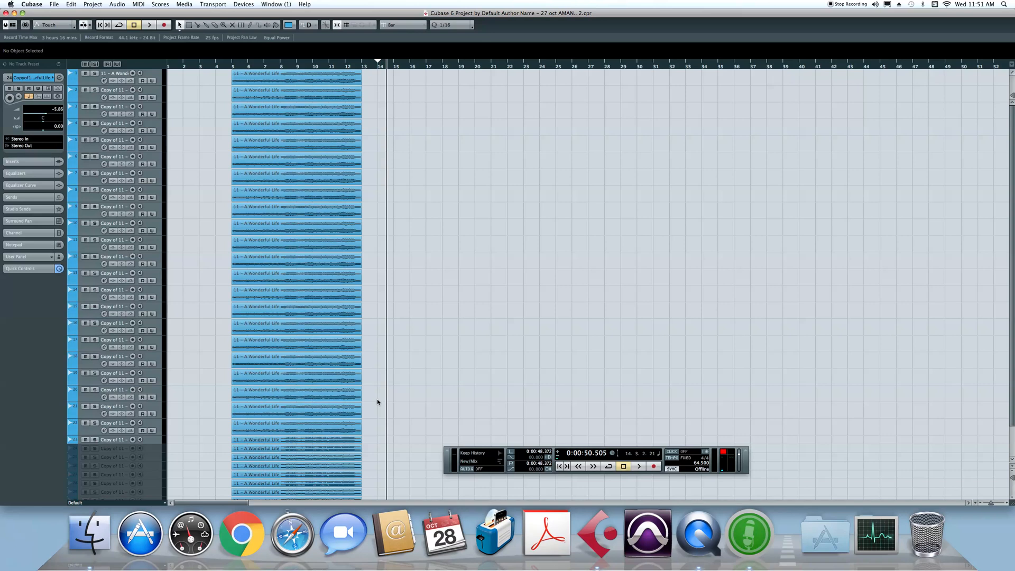
{"action": "scroll", "coordinate": [521, 453], "scroll_direction": "up", "scroll_amount": 1}
{"action": "scroll", "coordinate": [209, 333], "scroll_direction": "down", "scroll_amount": 3}
{"action": "scroll", "coordinate": [222, 312], "scroll_direction": "up", "scroll_amount": 3}
{"action": "left_click", "coordinate": [272, 83]}
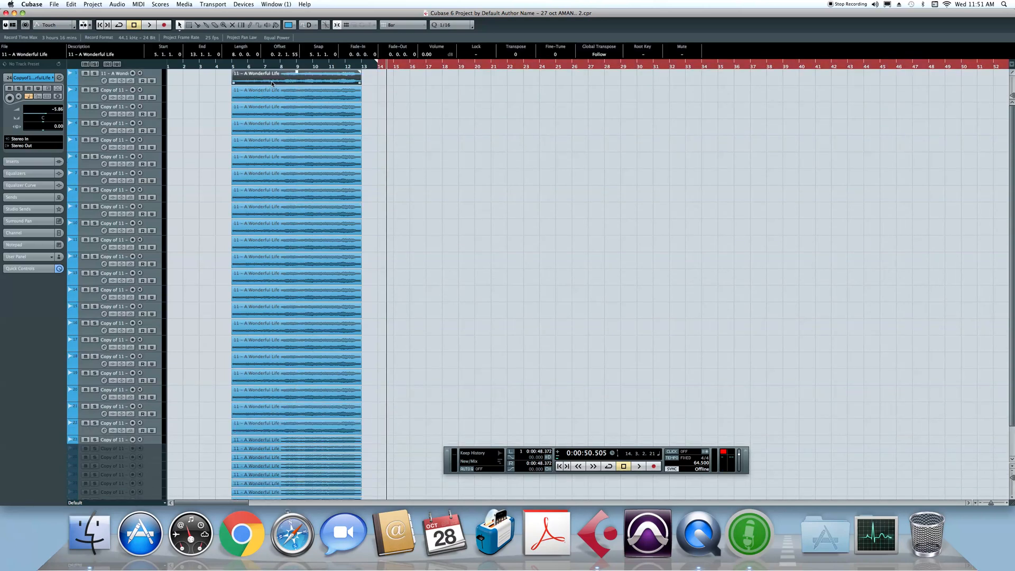
{"action": "key", "text": "p"}
{"action": "key", "text": "super+z"}
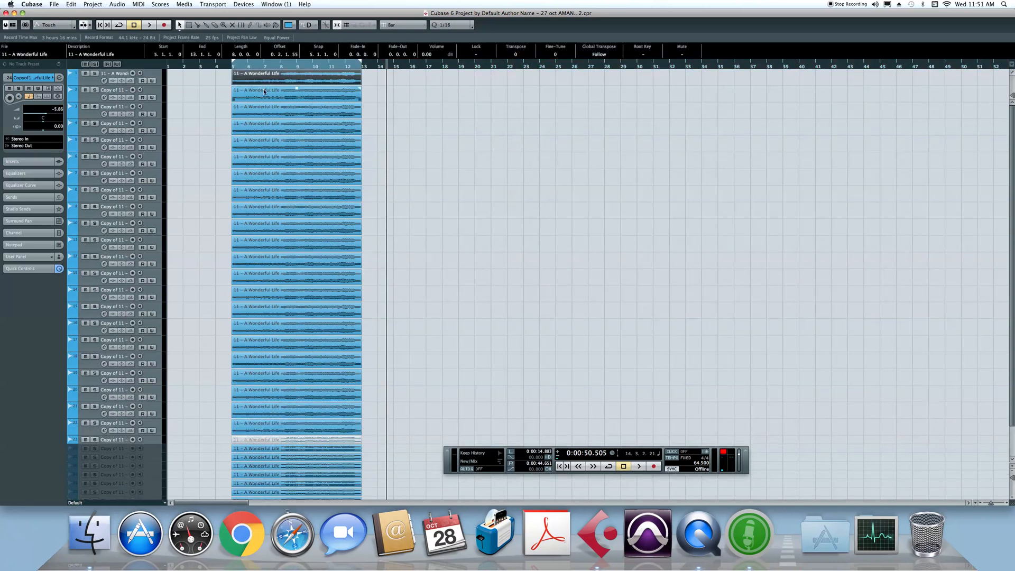
Remove all the selected copied tracks and zoom the remaining track to a taller height.
{"action": "scroll", "coordinate": [151, 356], "scroll_direction": "down", "scroll_amount": 3}
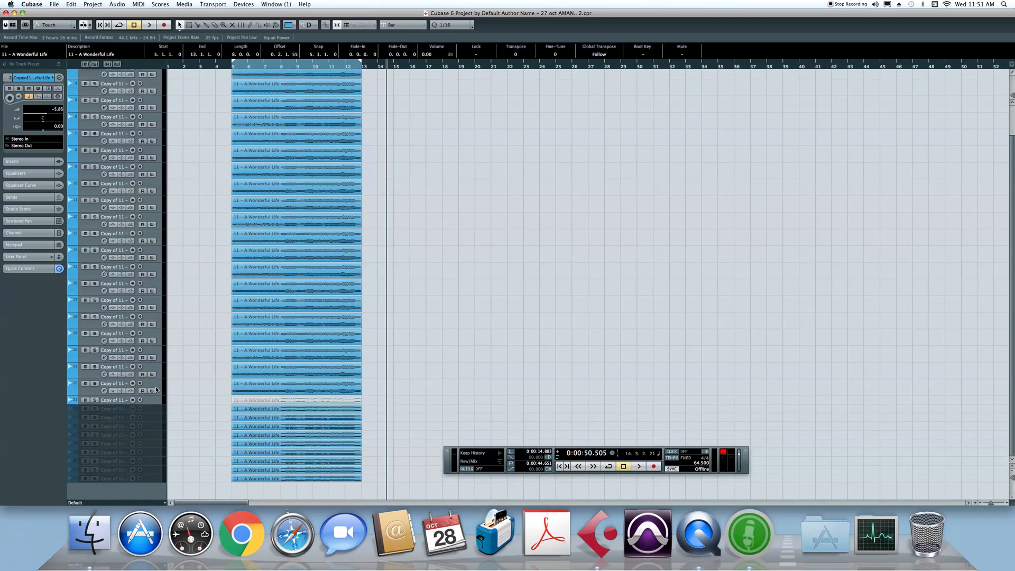
{"action": "right_click", "coordinate": [153, 472]}
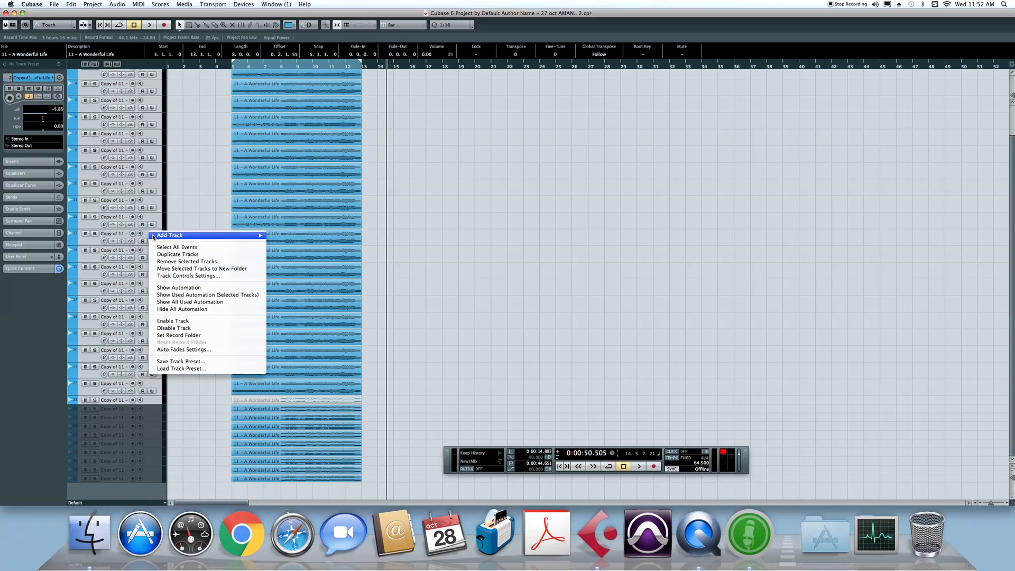
{"action": "left_click", "coordinate": [169, 263]}
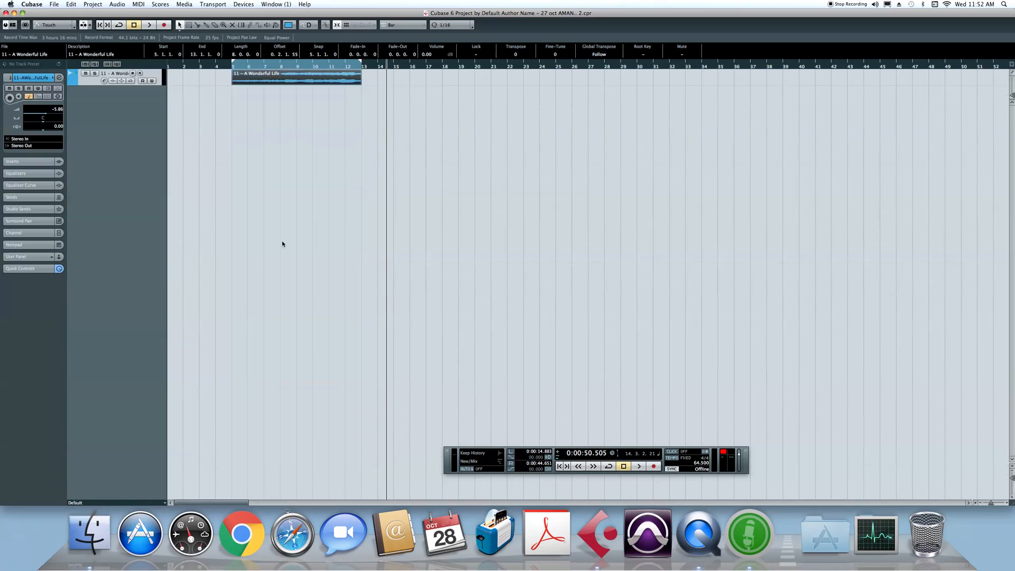
{"action": "key", "text": "z"}
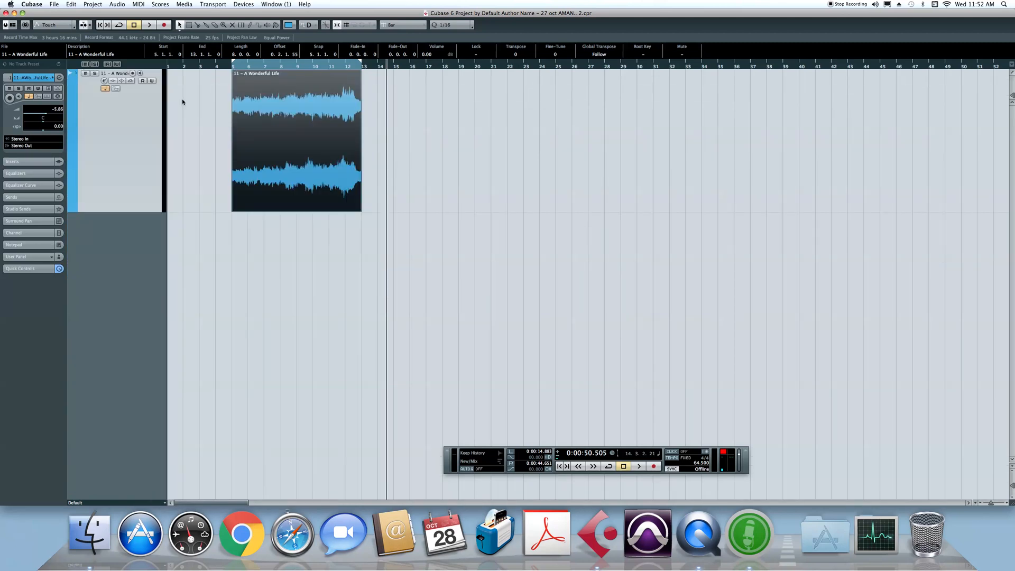
View the record folder selection for the track and close it without choosing a folder.
{"action": "right_click", "coordinate": [115, 141]}
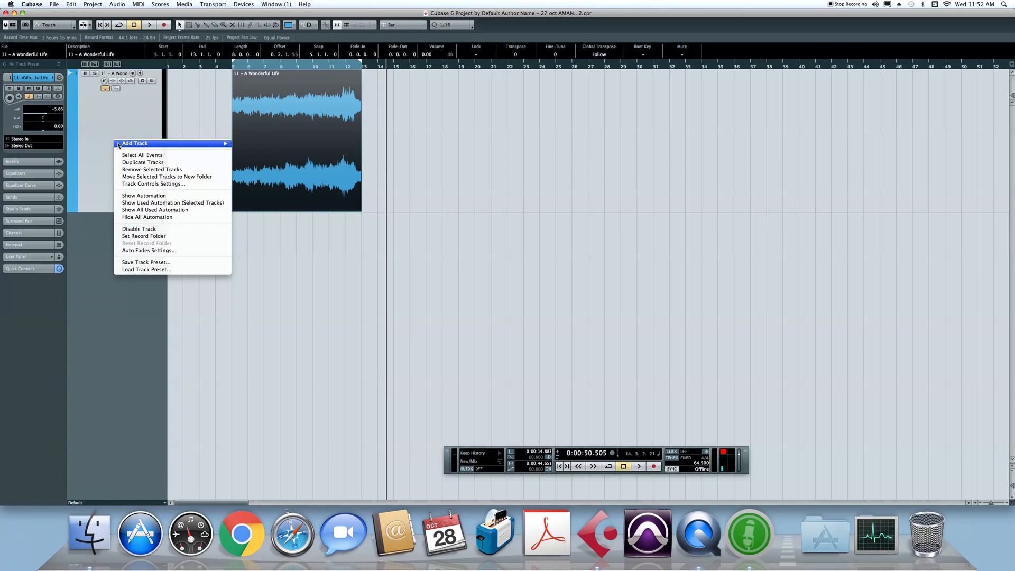
{"action": "left_click", "coordinate": [176, 236]}
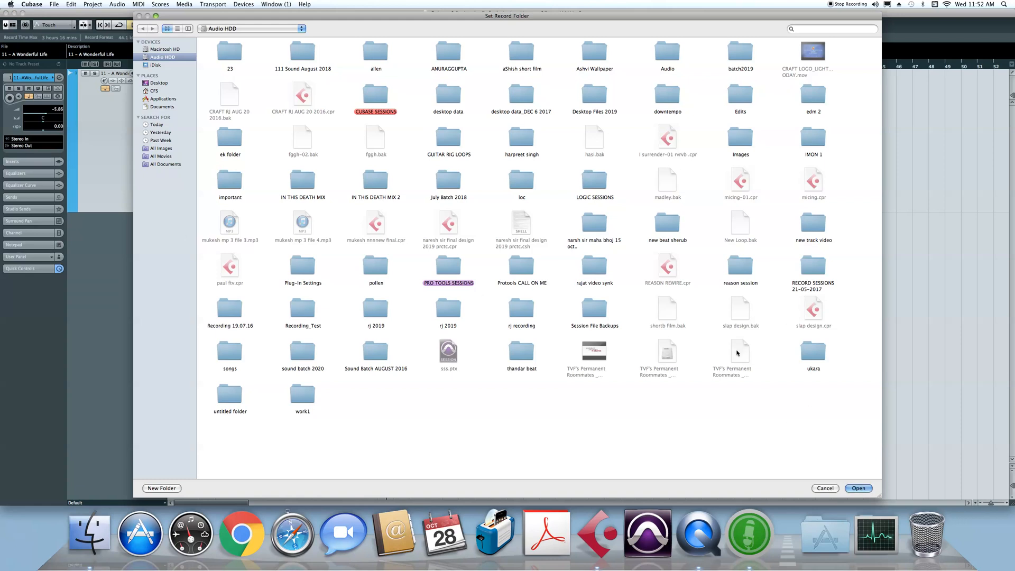
{"action": "left_click", "coordinate": [823, 489]}
View the track's Auto Fades settings and close them without changes.
{"action": "right_click", "coordinate": [107, 144]}
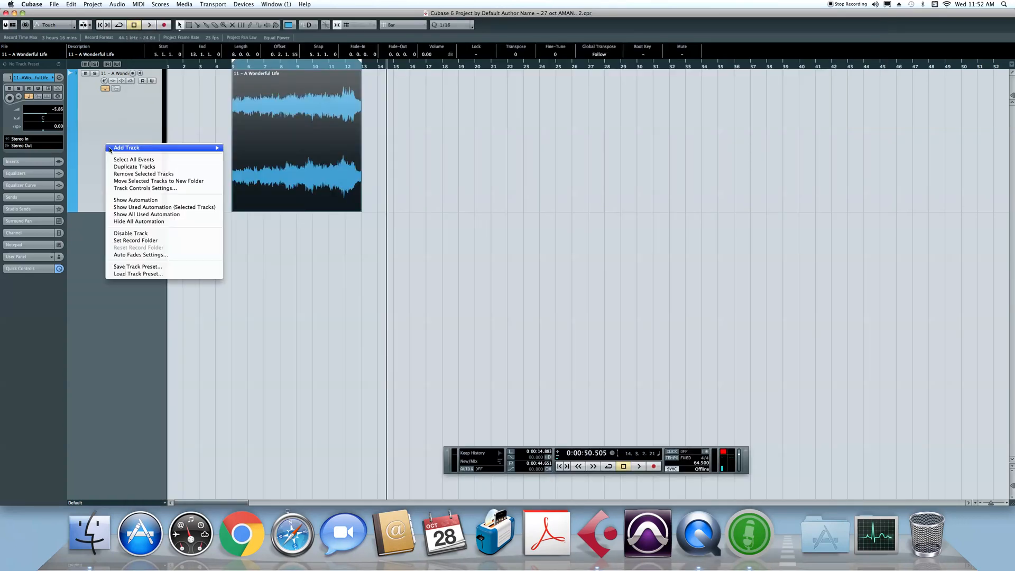
{"action": "left_click", "coordinate": [151, 256]}
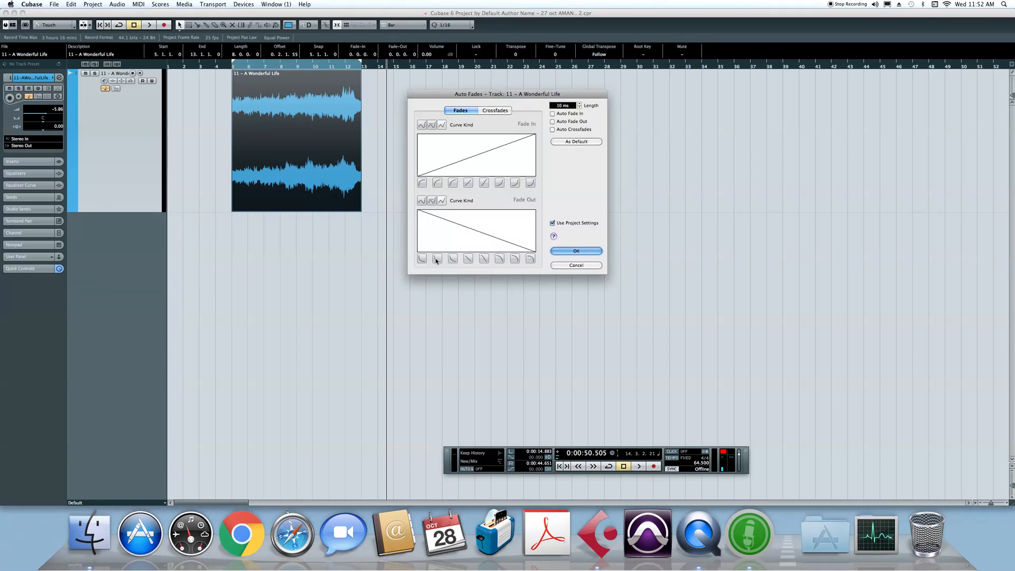
{"action": "left_click", "coordinate": [577, 265]}
Add a fade-in of about 0.0.3.15 at the start of the A Wonderful Life event.
{"action": "left_click_drag", "start_coordinate": [228, 67], "coordinate": [233, 97]}
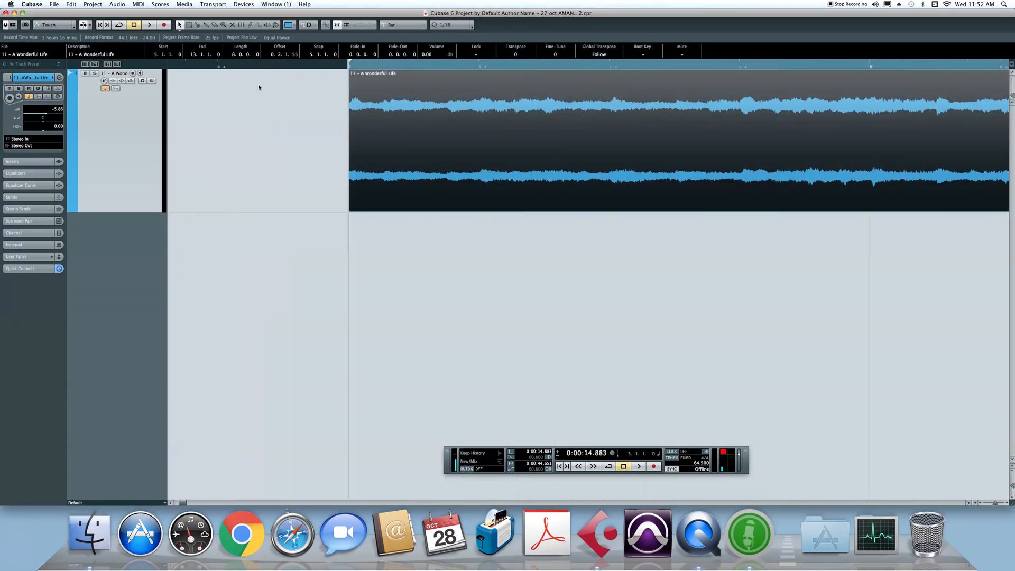
{"action": "left_click_drag", "start_coordinate": [351, 73], "coordinate": [451, 78]}
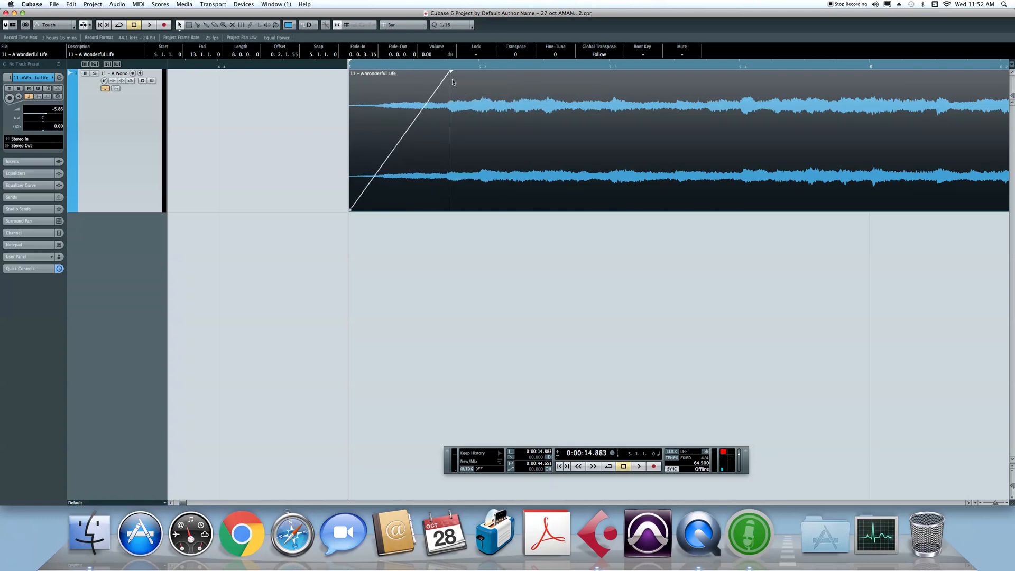
Try bending the fade-in curve downward in the track's Auto Fades settings, and close the dialog.
{"action": "right_click", "coordinate": [97, 157]}
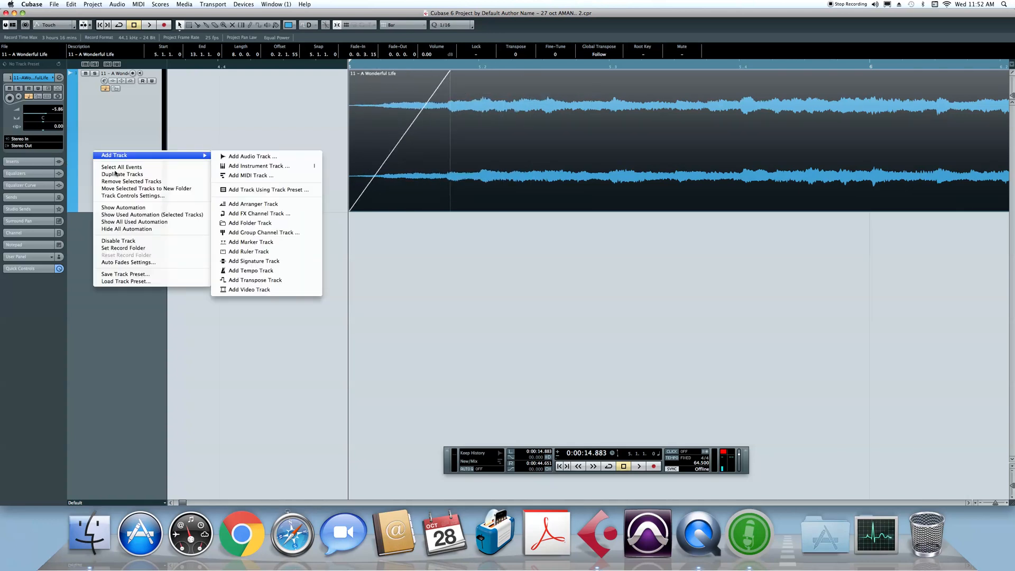
{"action": "left_click", "coordinate": [129, 262]}
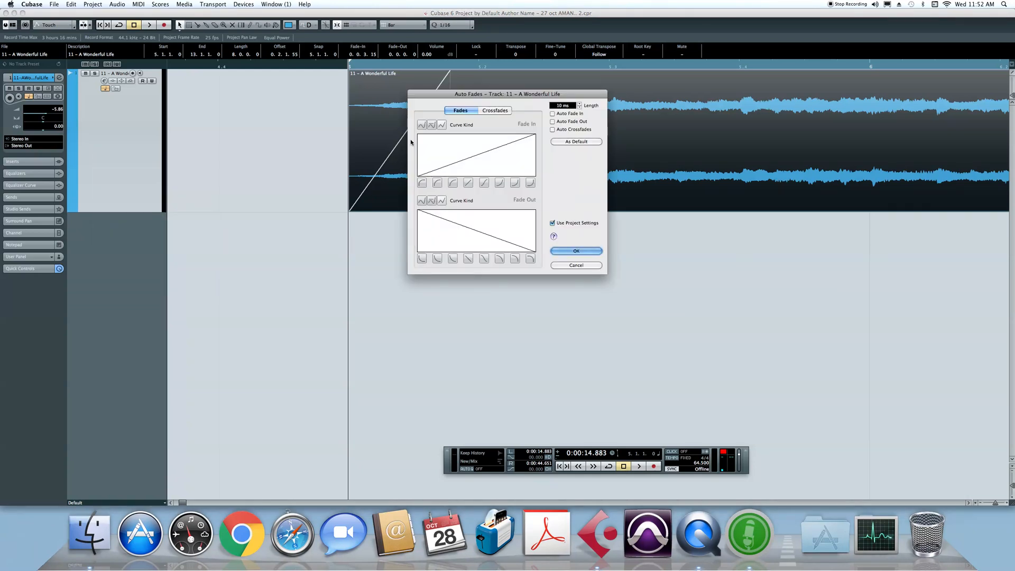
{"action": "left_click_drag", "start_coordinate": [475, 155], "coordinate": [504, 172]}
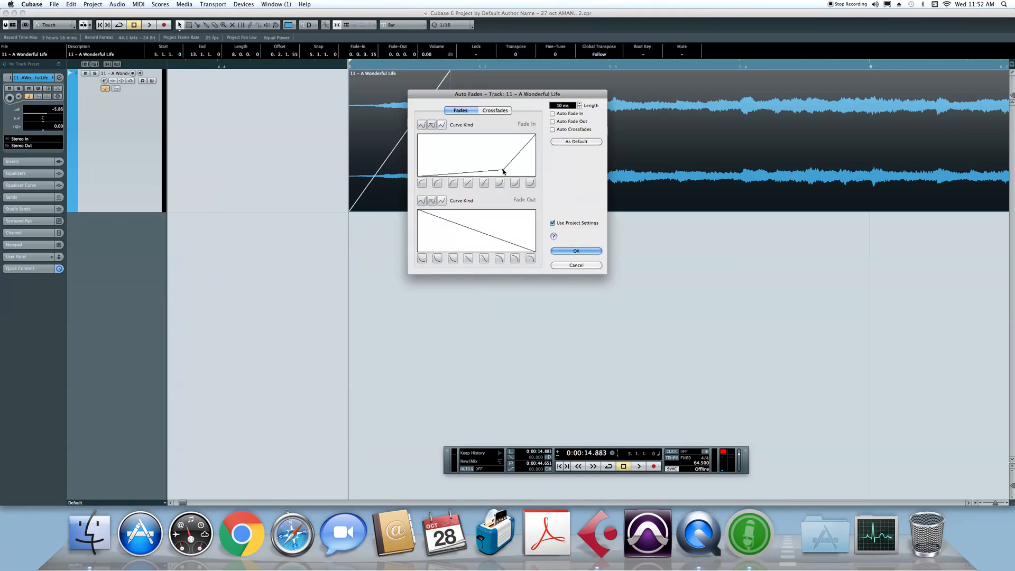
{"action": "left_click", "coordinate": [573, 251]}
{"action": "left_click", "coordinate": [541, 171]}
{"action": "left_click", "coordinate": [572, 265]}
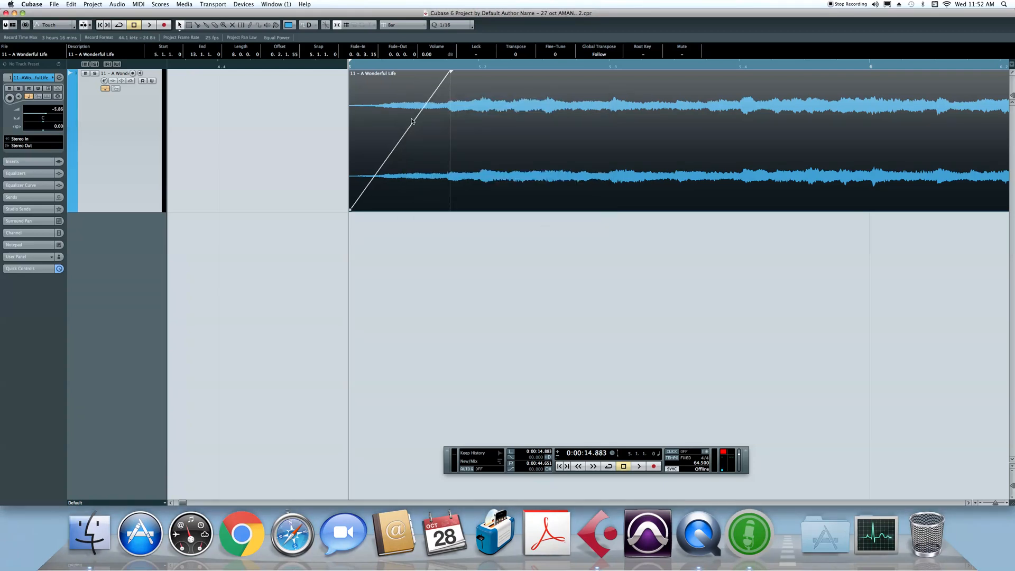
Try the preset curve shapes for the fade-in and fade-out in the track's Auto Fades settings, then cancel the changes.
{"action": "right_click", "coordinate": [122, 179]}
{"action": "left_click", "coordinate": [121, 179]}
{"action": "right_click", "coordinate": [130, 178]}
{"action": "left_click", "coordinate": [191, 290]}
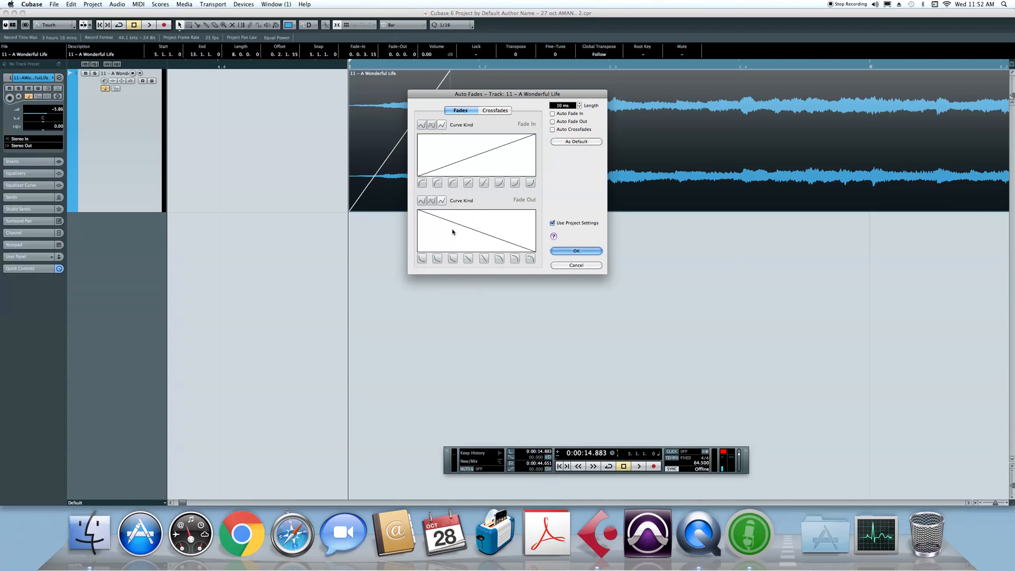
{"action": "left_click", "coordinate": [516, 182]}
{"action": "left_click", "coordinate": [531, 182]}
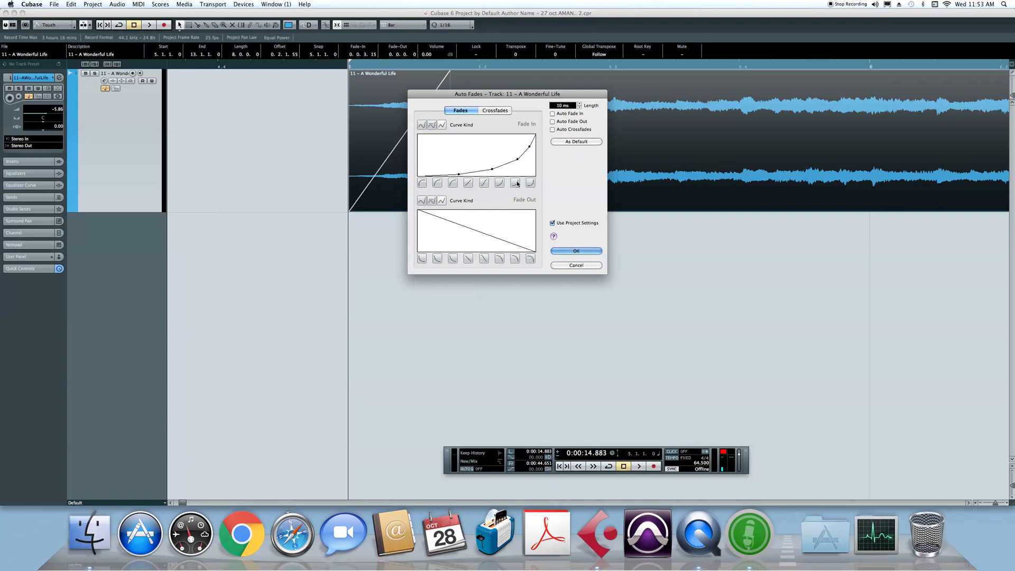
{"action": "left_click", "coordinate": [484, 183]}
{"action": "left_click", "coordinate": [468, 183]}
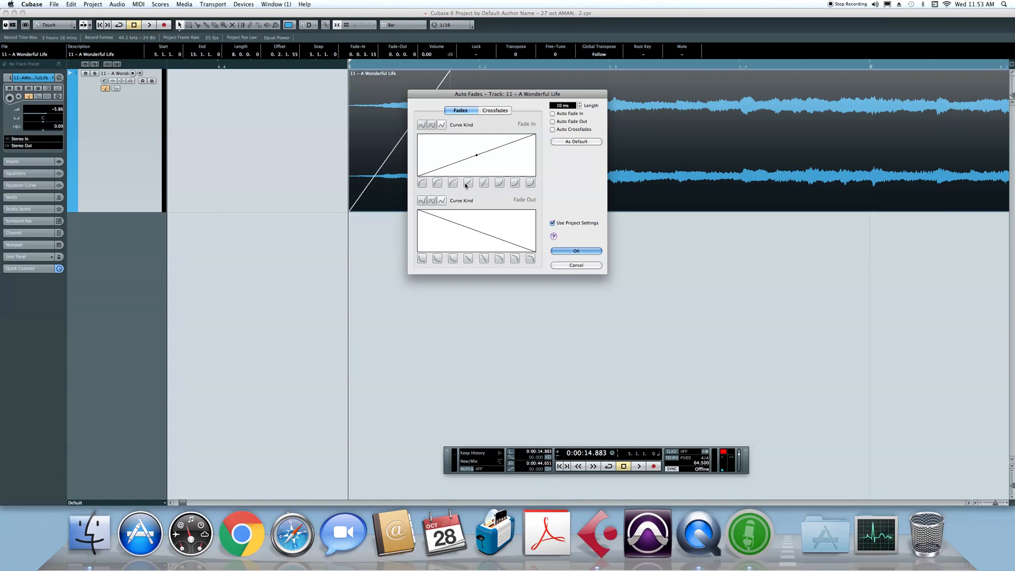
{"action": "left_click", "coordinate": [453, 183]}
{"action": "left_click", "coordinate": [435, 183]}
{"action": "left_click", "coordinate": [426, 183]}
{"action": "left_click", "coordinate": [467, 183]}
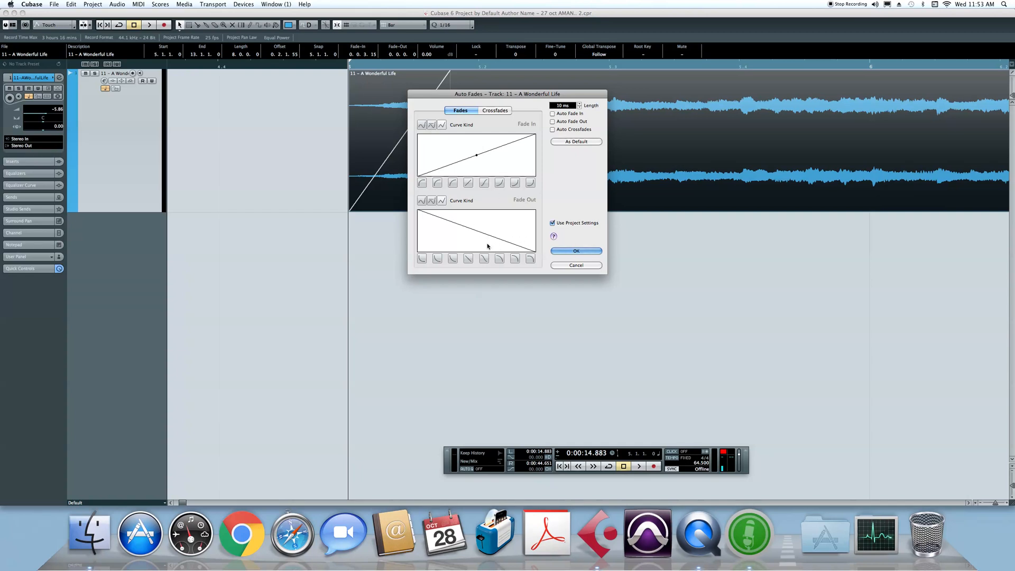
{"action": "left_click", "coordinate": [511, 259]}
{"action": "left_click", "coordinate": [577, 265]}
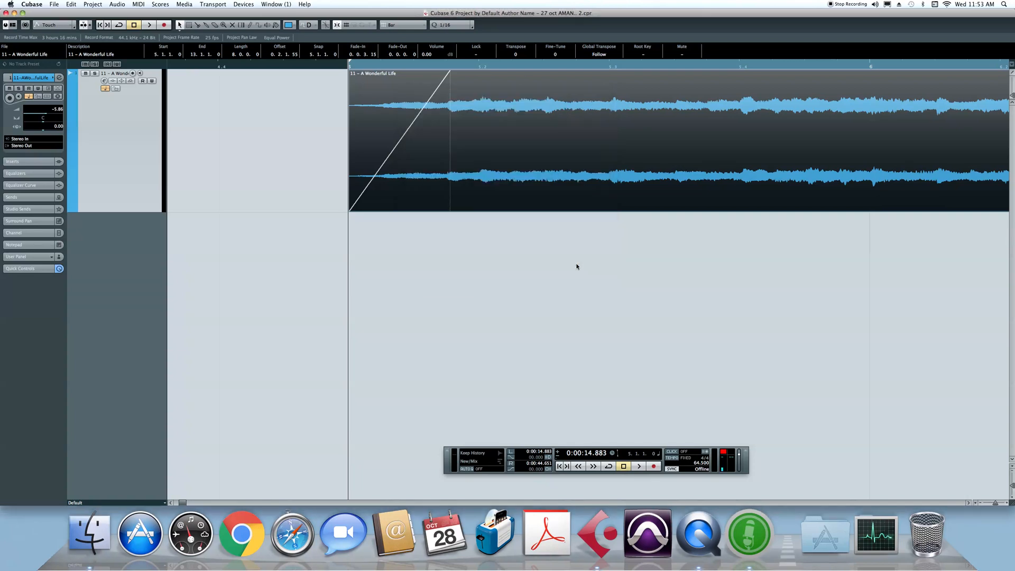
View the Save Track Preset dialog for the track and cancel without saving.
{"action": "right_click", "coordinate": [117, 159]}
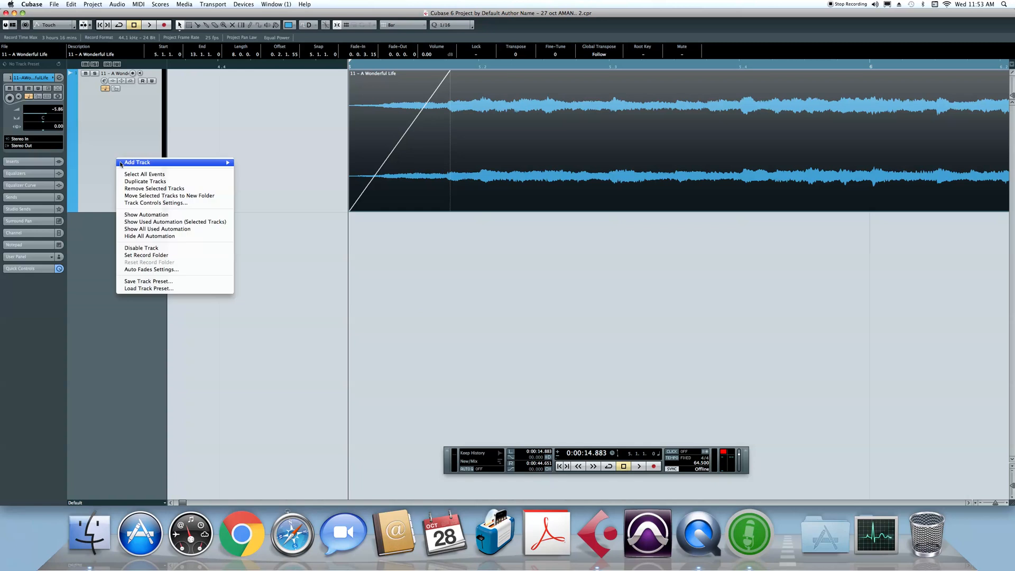
{"action": "left_click", "coordinate": [164, 281]}
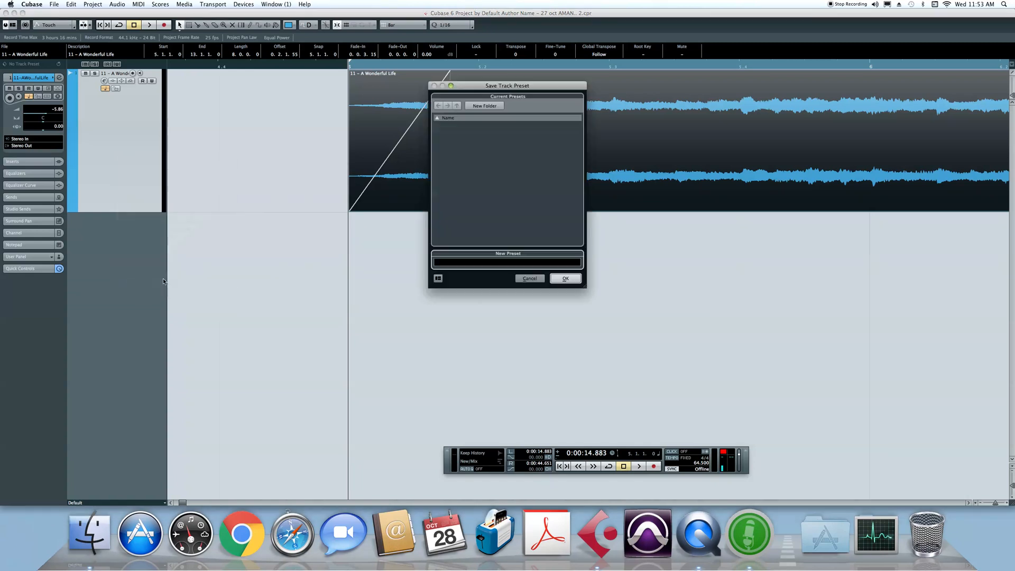
{"action": "left_click", "coordinate": [533, 279]}
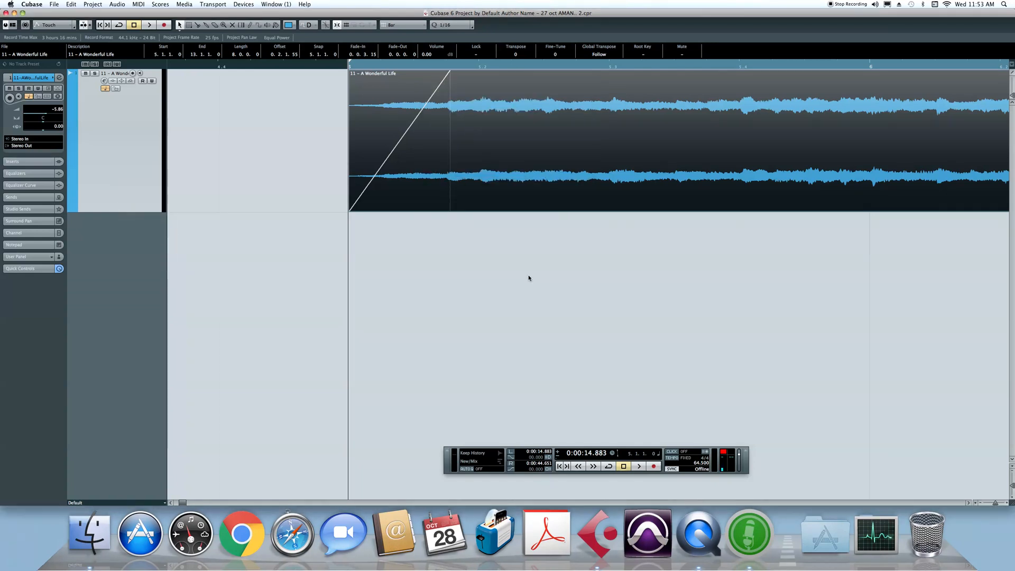
Load the Mono Audio Track preset onto the A Wonderful Life track.
{"action": "right_click", "coordinate": [134, 165]}
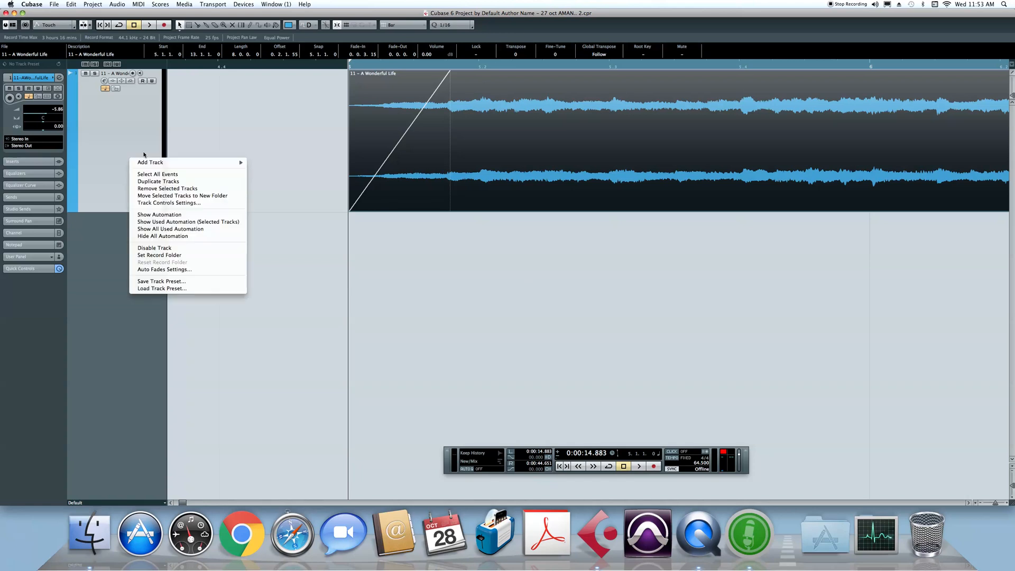
{"action": "left_click", "coordinate": [161, 289]}
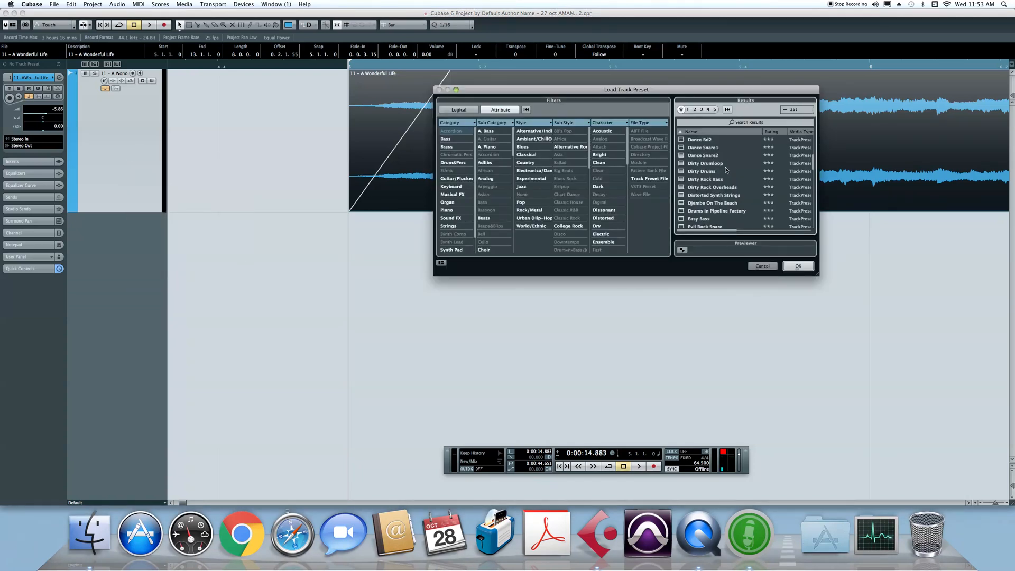
{"action": "double_click", "coordinate": [730, 141]}
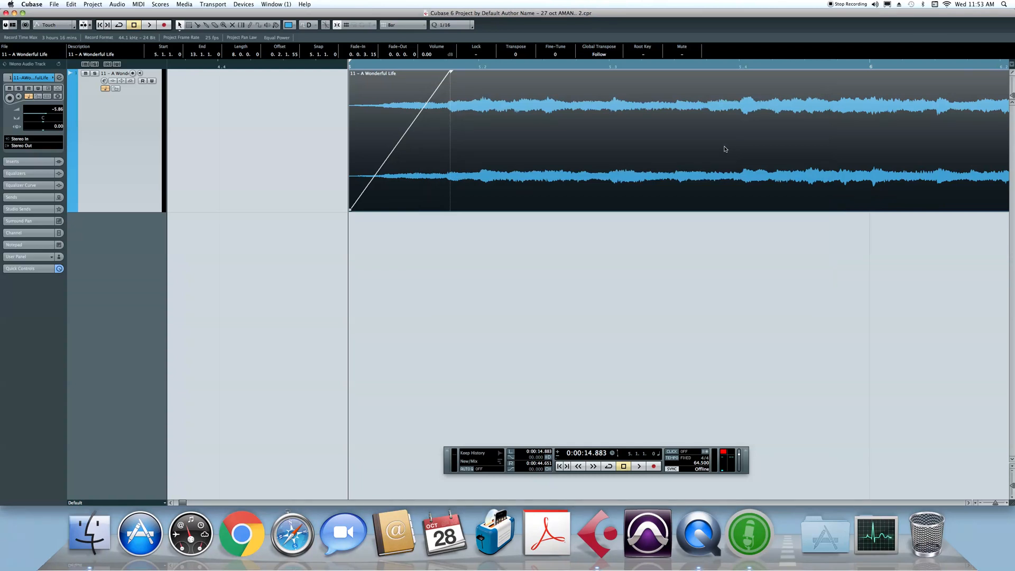
{"action": "right_click", "coordinate": [118, 144]}
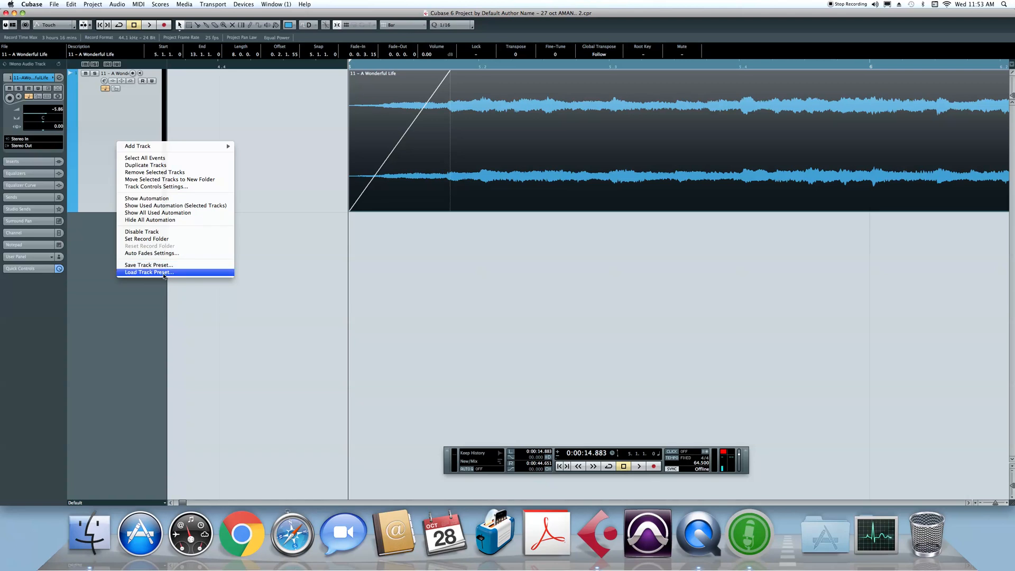
{"action": "left_click", "coordinate": [261, 281]}
Shape the channel's EQ with four bands: about -14.8 at 796 Hz, -18.6 at 4855 Hz, 22.2 at 225 Hz and 12.4 at 316 Hz.
{"action": "left_click", "coordinate": [104, 80]}
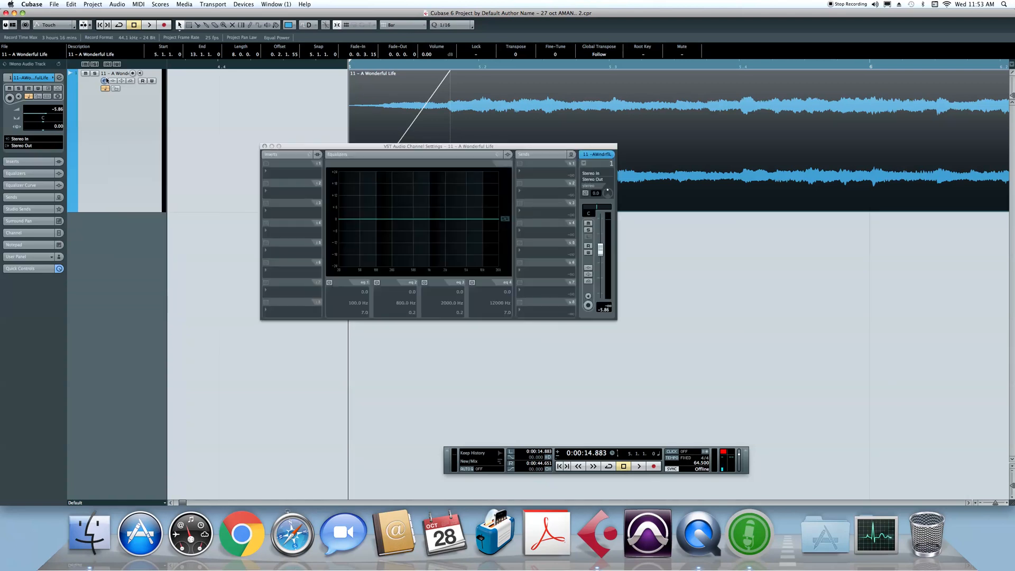
{"action": "left_click_drag", "start_coordinate": [385, 216], "coordinate": [452, 226]}
{"action": "left_click", "coordinate": [466, 255]}
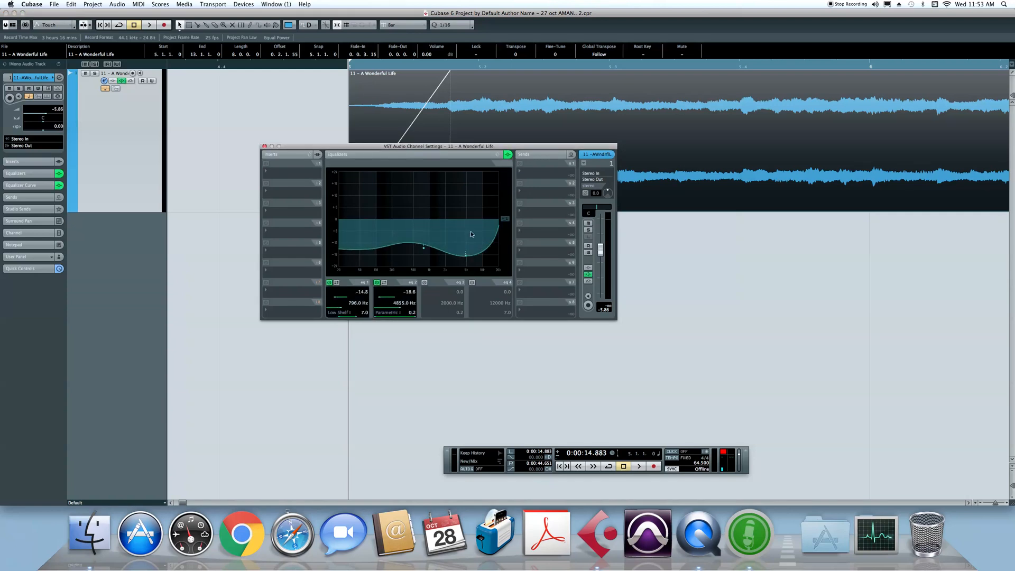
{"action": "left_click", "coordinate": [395, 175]}
{"action": "left_click", "coordinate": [471, 188]}
{"action": "left_click_drag", "start_coordinate": [471, 188], "coordinate": [403, 197]}
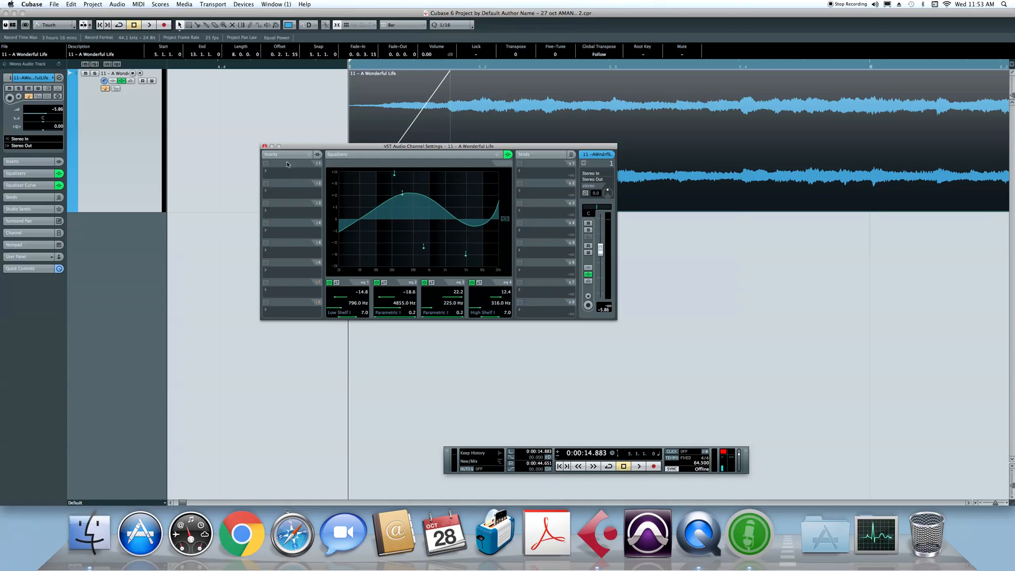
{"action": "left_click", "coordinate": [264, 146]}
Add one mono audio track below the existing track.
{"action": "right_click", "coordinate": [123, 271]}
{"action": "left_click", "coordinate": [139, 273]}
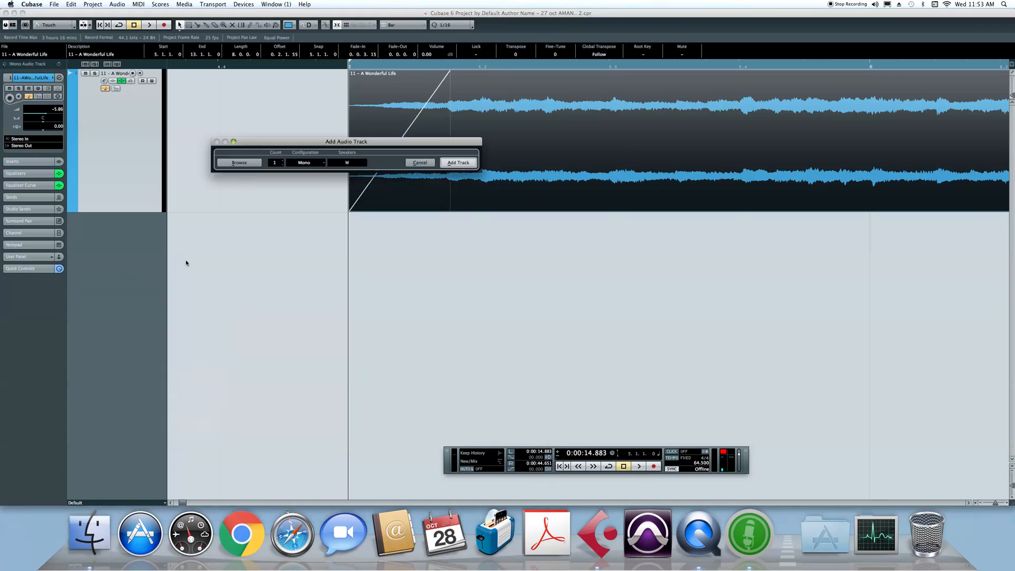
{"action": "left_click", "coordinate": [474, 159]}
View the Load Track Preset dialog for the Audio 02 track, cancel without loading, and remove that track.
{"action": "right_click", "coordinate": [107, 255]}
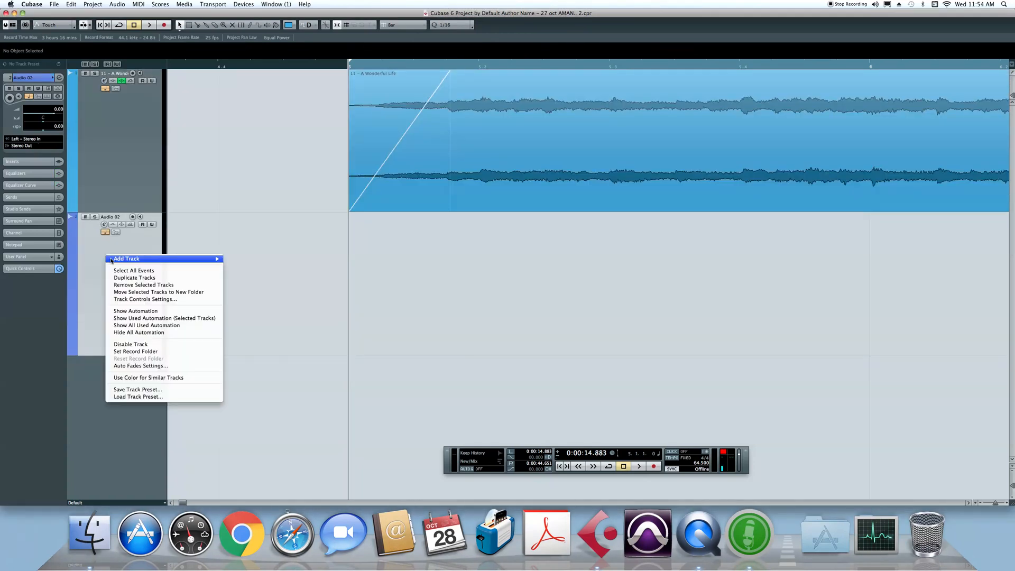
{"action": "left_click", "coordinate": [137, 397]}
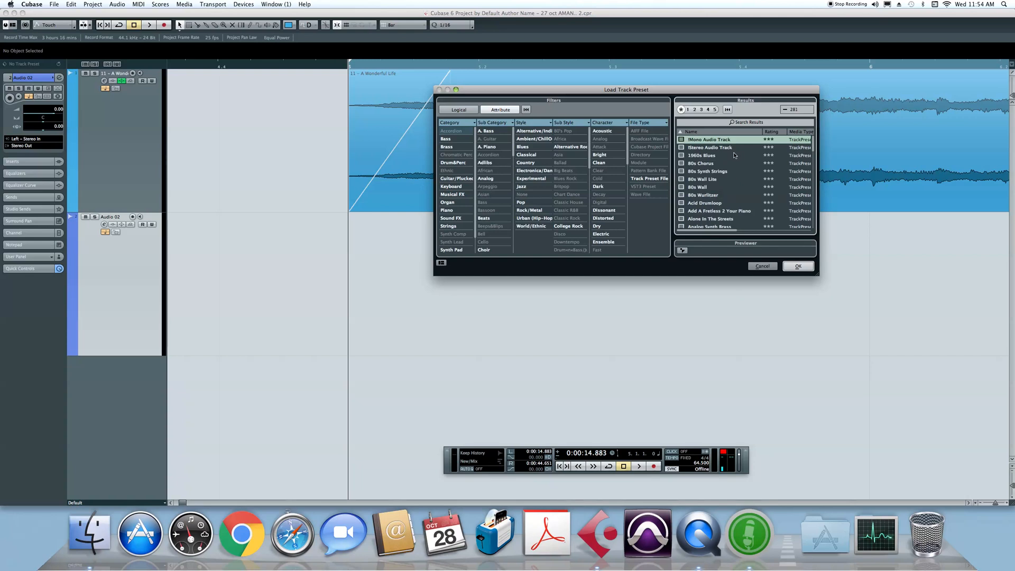
{"action": "left_click", "coordinate": [763, 266]}
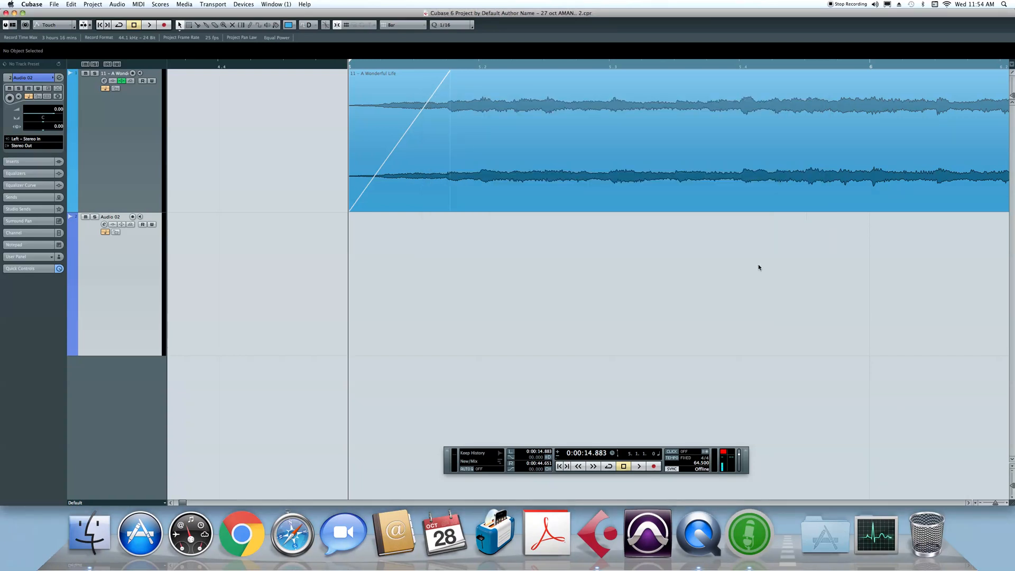
{"action": "right_click", "coordinate": [108, 267]}
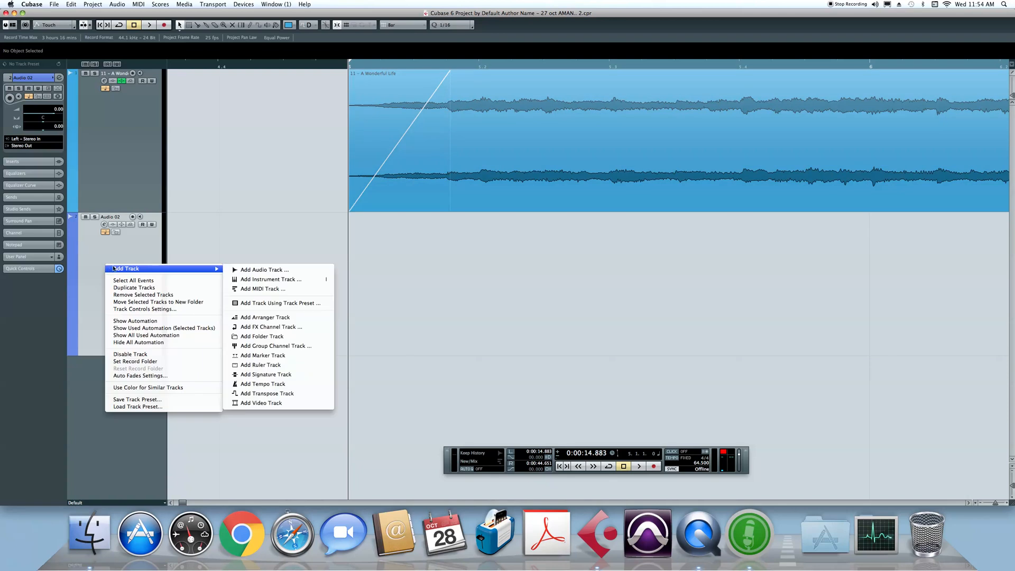
{"action": "left_click", "coordinate": [150, 297]}
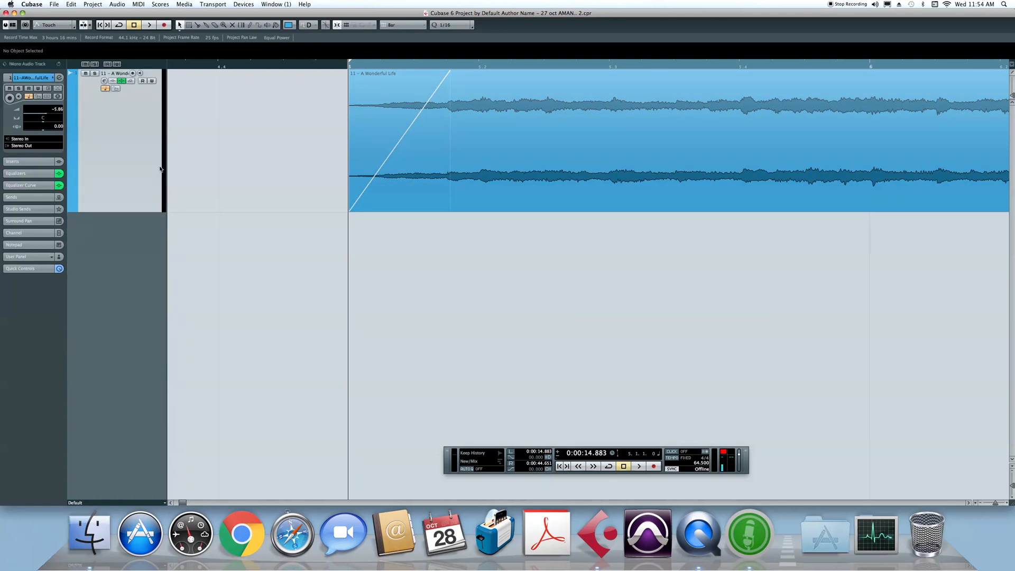
In the A Wonderful Life channel settings, bypass the EQ and insert C1 comp Mono in the first insert slot.
{"action": "left_click", "coordinate": [60, 78]}
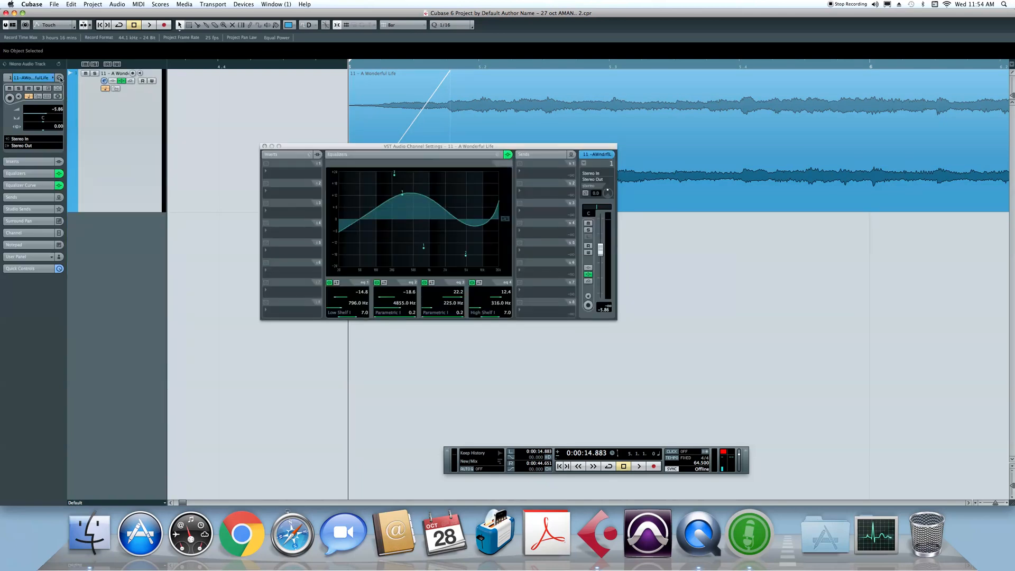
{"action": "left_click", "coordinate": [507, 154]}
{"action": "left_click", "coordinate": [282, 163]}
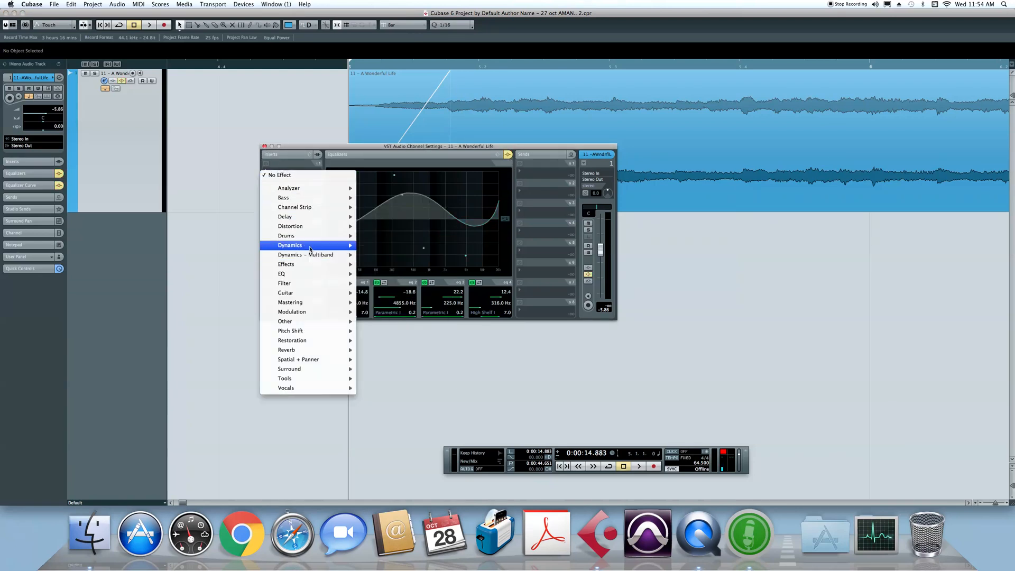
{"action": "mouse_move", "coordinate": [312, 246]}
{"action": "left_click", "coordinate": [395, 221]}
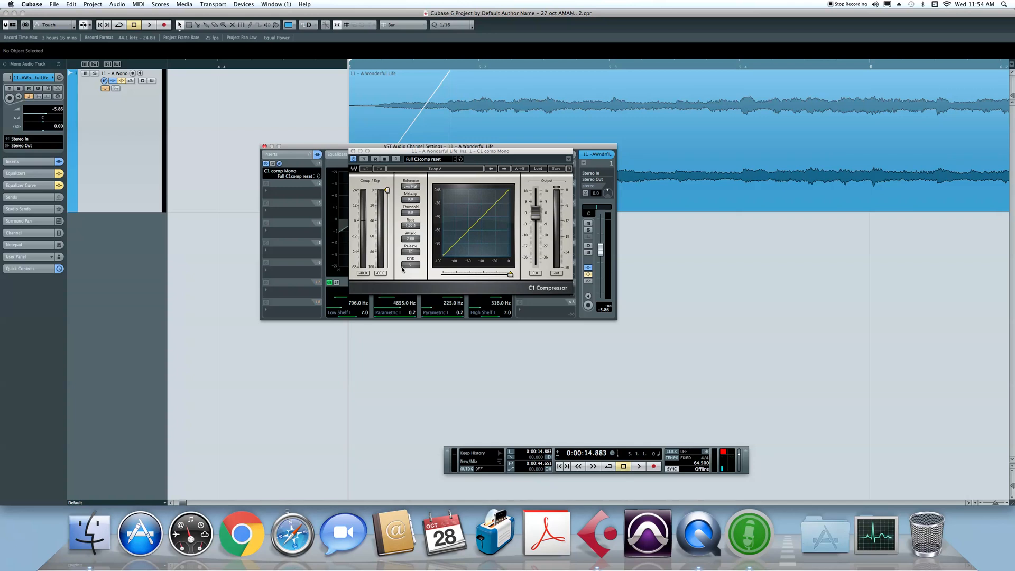
Examine the C1 compressor's factory presets and its Open Preset File dialog, without loading anything.
{"action": "left_click", "coordinate": [426, 161]}
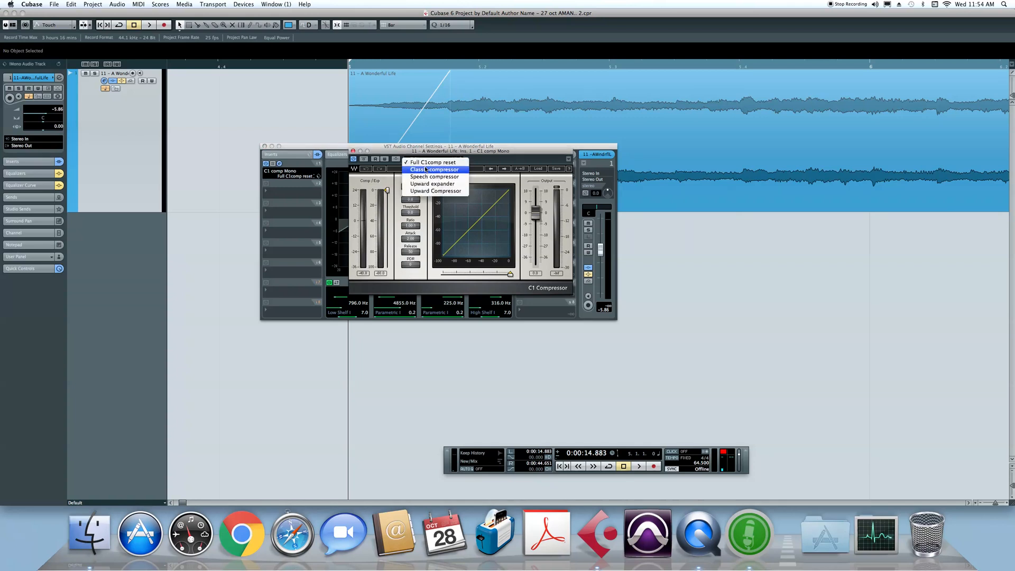
{"action": "left_click", "coordinate": [508, 160]}
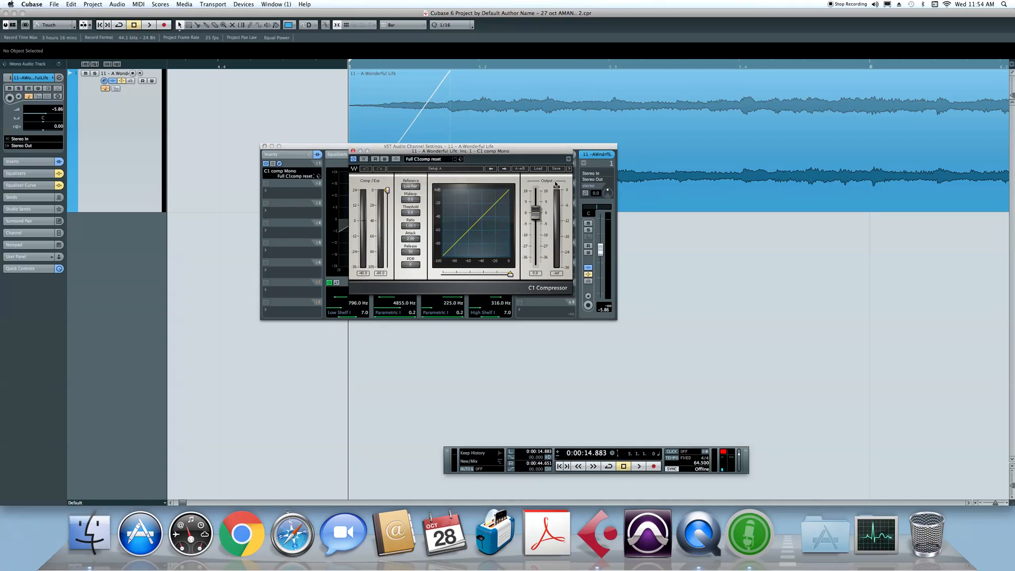
{"action": "left_click", "coordinate": [536, 170]}
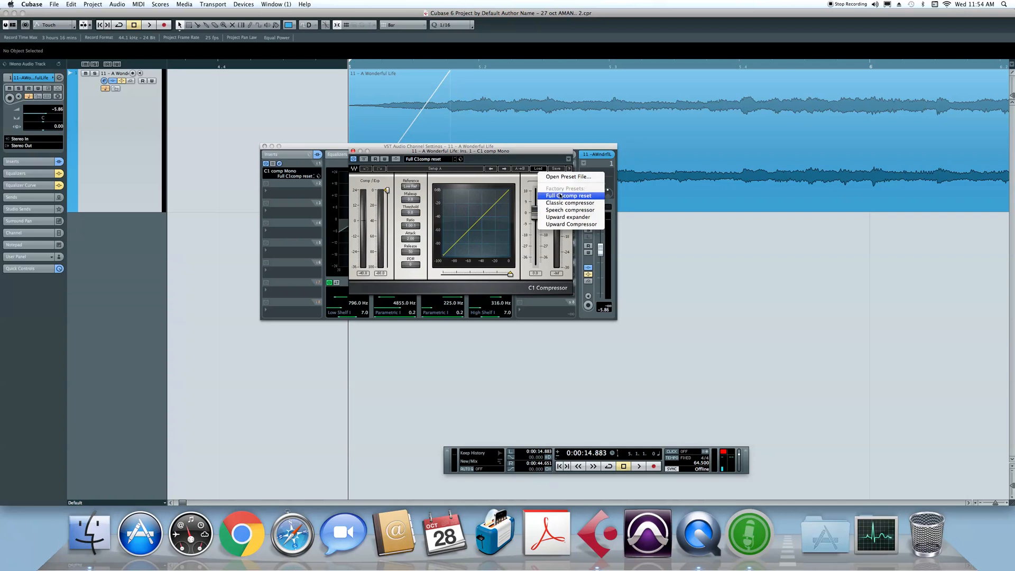
{"action": "left_click", "coordinate": [556, 169]}
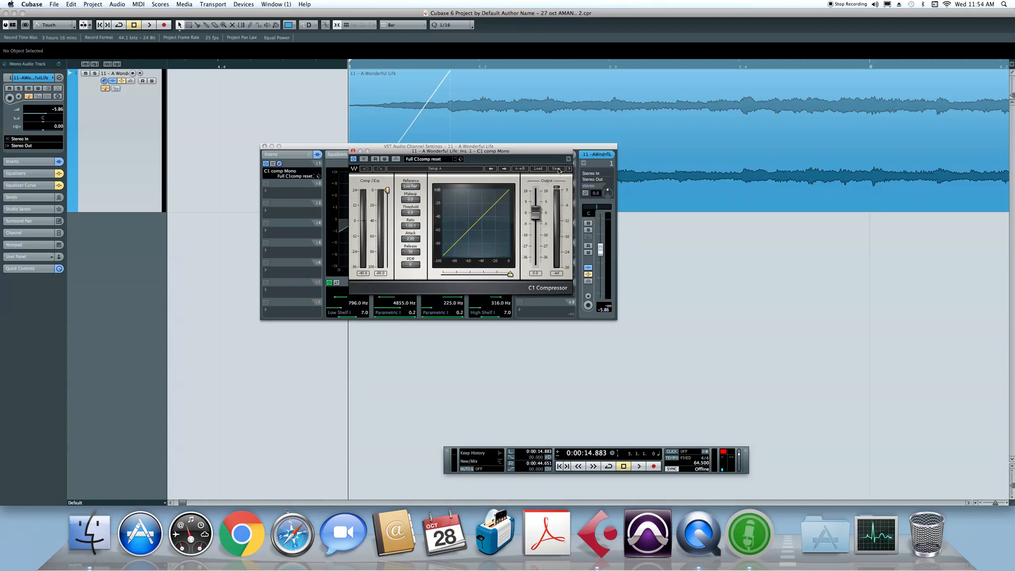
{"action": "left_click", "coordinate": [538, 170]}
{"action": "left_click", "coordinate": [562, 193]}
{"action": "left_click", "coordinate": [537, 169]}
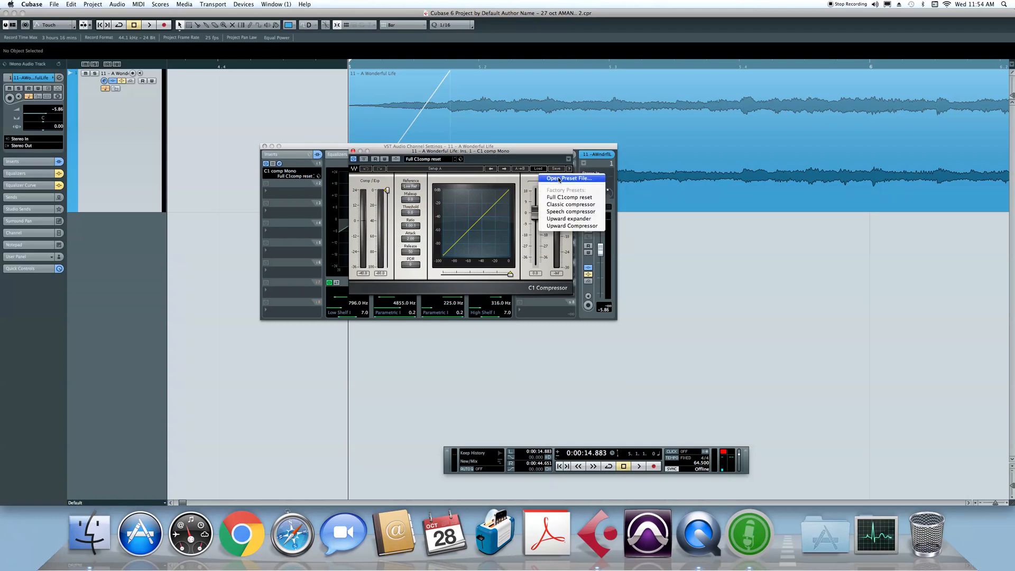
{"action": "left_click", "coordinate": [559, 179]}
{"action": "left_click", "coordinate": [832, 489]}
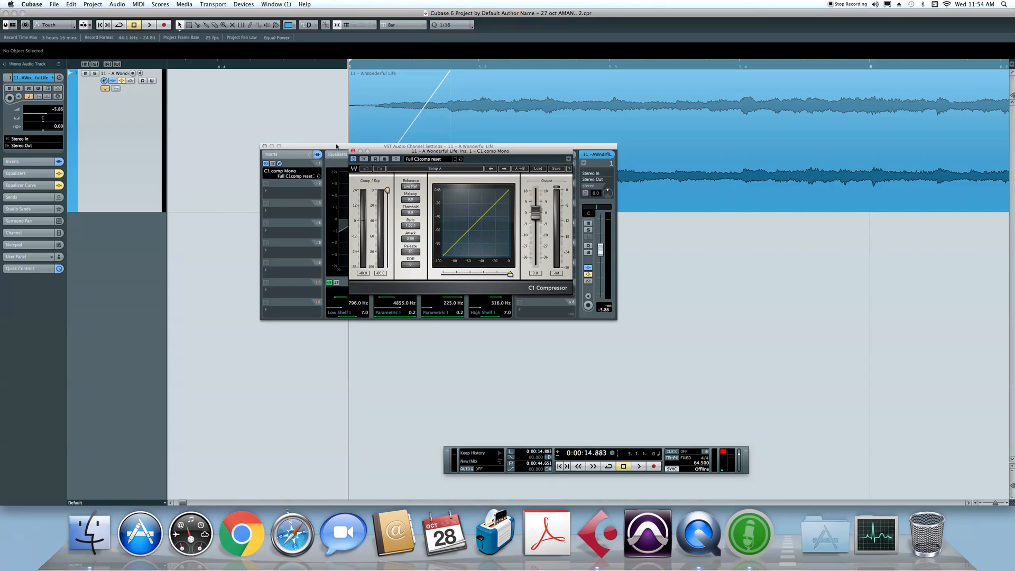
Close the C1 compressor window and set the first insert slot to No Effect.
{"action": "left_click", "coordinate": [353, 151]}
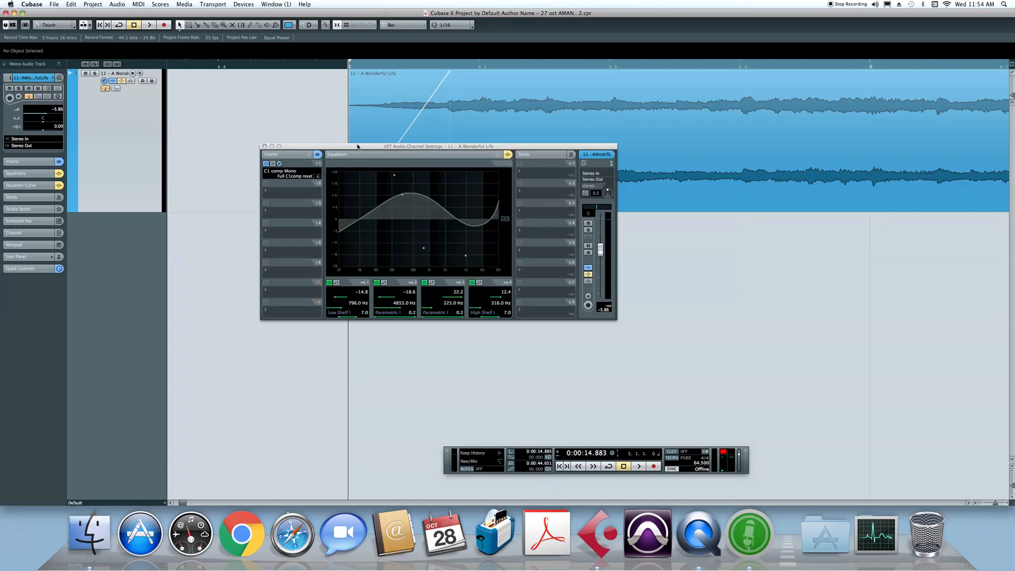
{"action": "left_click", "coordinate": [315, 173]}
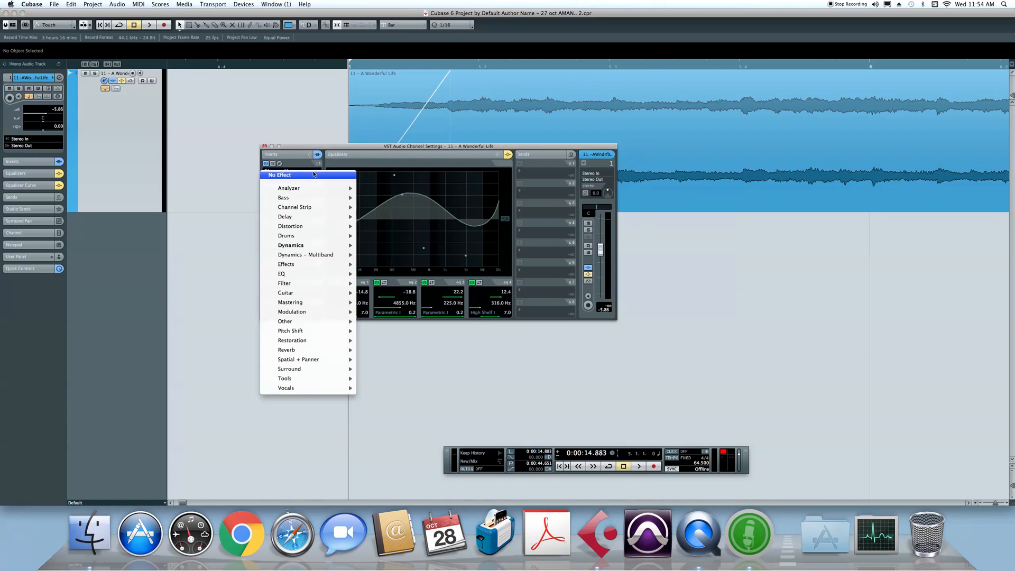
{"action": "left_click", "coordinate": [315, 174]}
{"action": "left_click", "coordinate": [507, 155]}
{"action": "left_click", "coordinate": [507, 156]}
Insert StereoDelay in the first slot, with delays of 1/1 T and 1/8 T and both feedbacks at 100.
{"action": "left_click", "coordinate": [273, 170]}
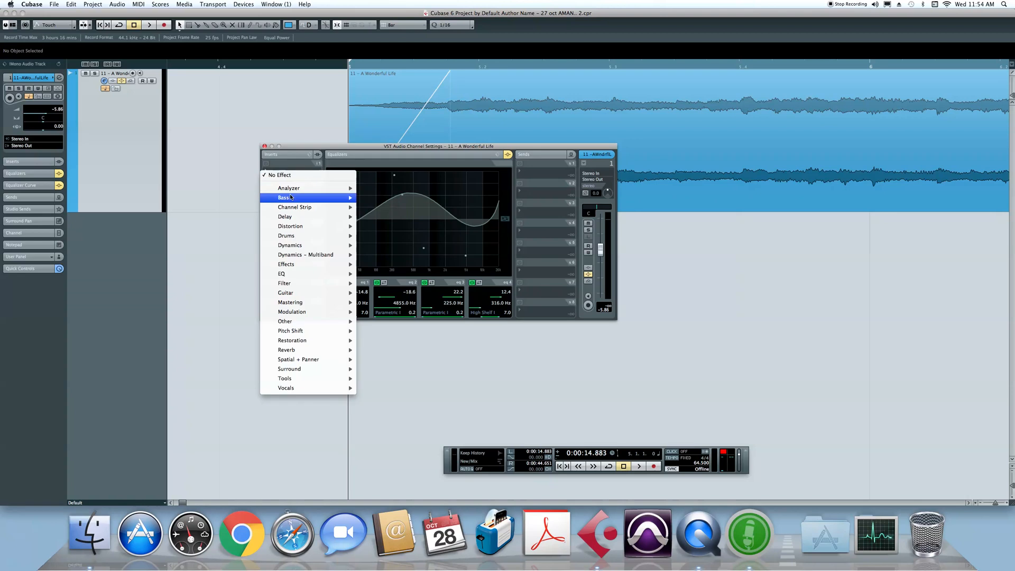
{"action": "mouse_move", "coordinate": [317, 216]}
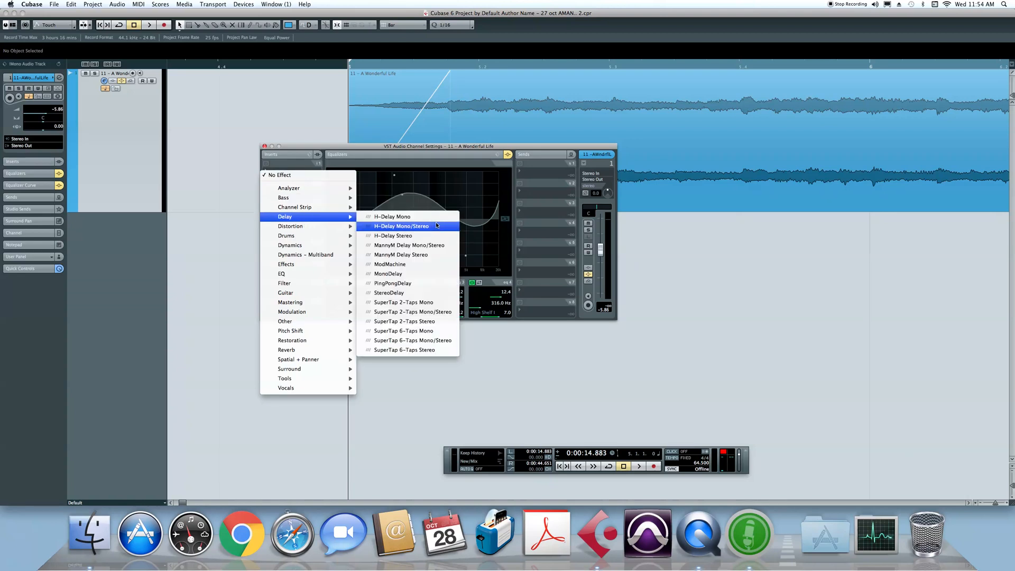
{"action": "left_click", "coordinate": [418, 292]}
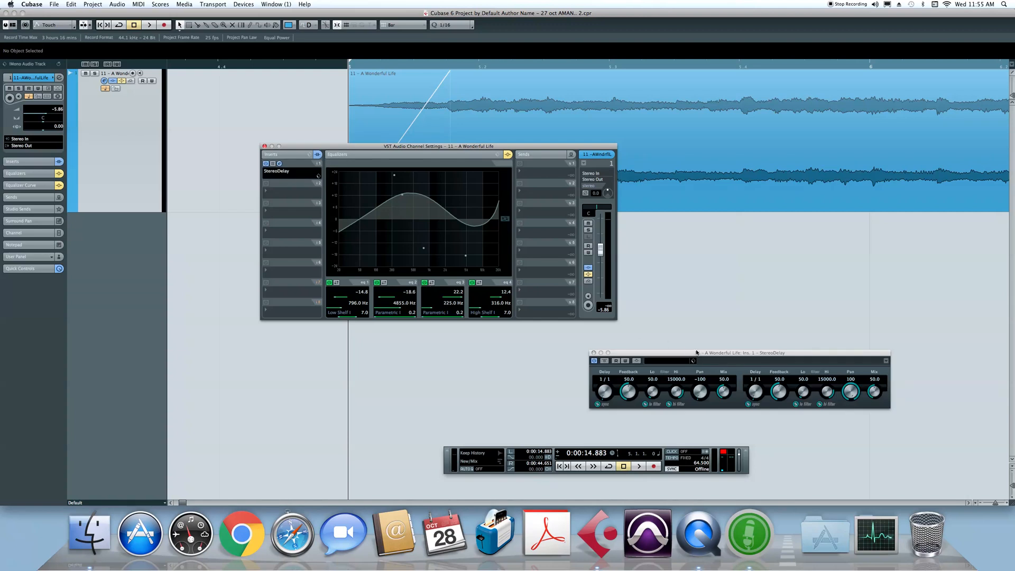
{"action": "left_click_drag", "start_coordinate": [684, 354], "coordinate": [435, 322]}
{"action": "left_click_drag", "start_coordinate": [391, 365], "coordinate": [402, 357]}
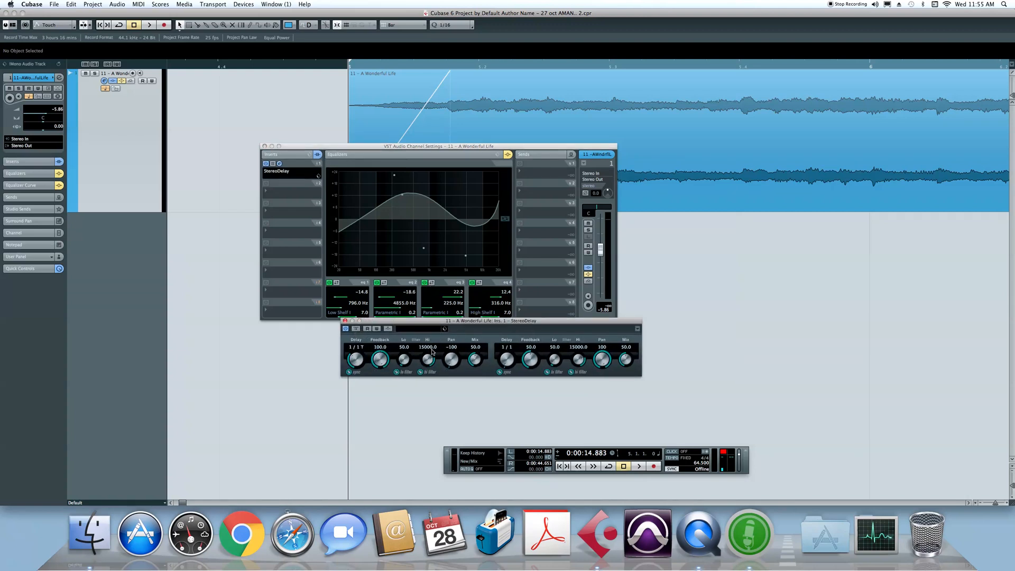
{"action": "left_click_drag", "start_coordinate": [530, 361], "coordinate": [509, 344]}
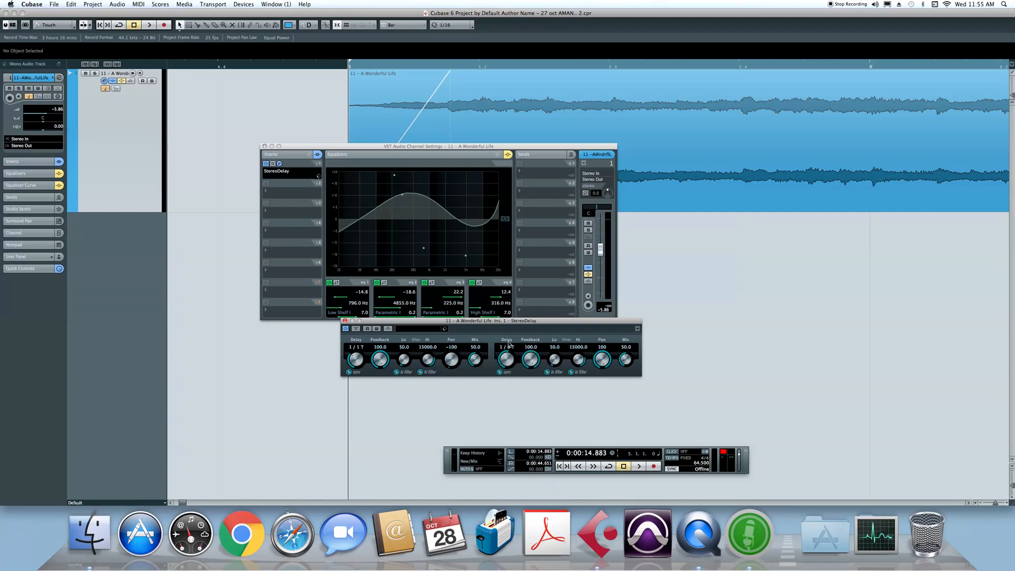
Examine StereoDelay's editor options and preset list without choosing a preset.
{"action": "left_click", "coordinate": [637, 329]}
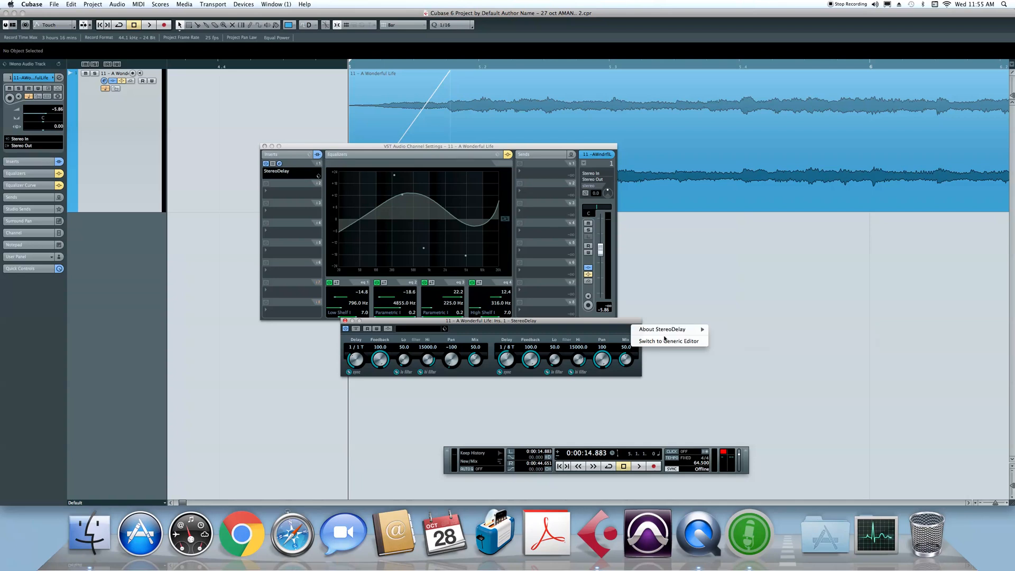
{"action": "left_click", "coordinate": [440, 333]}
{"action": "left_click", "coordinate": [421, 333]}
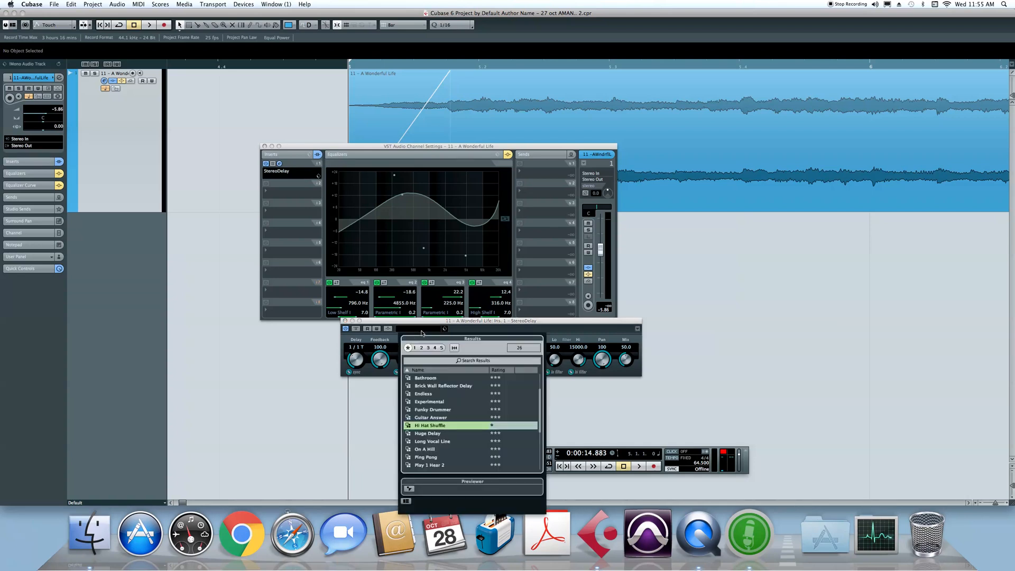
{"action": "left_click", "coordinate": [503, 332]}
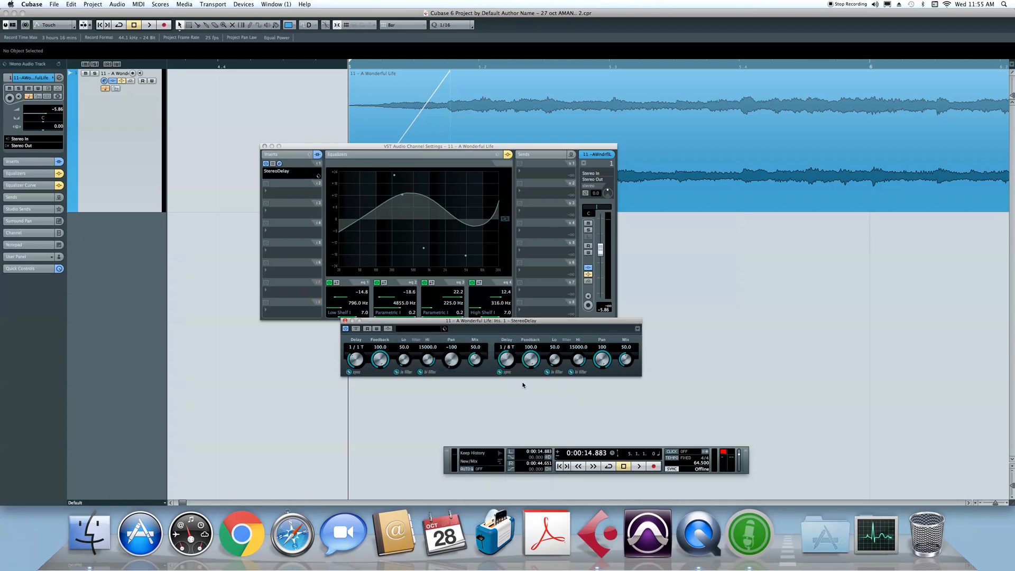
Turn off Always on Top for the StereoDelay window and bring the channel settings window forward.
{"action": "right_click", "coordinate": [474, 327]}
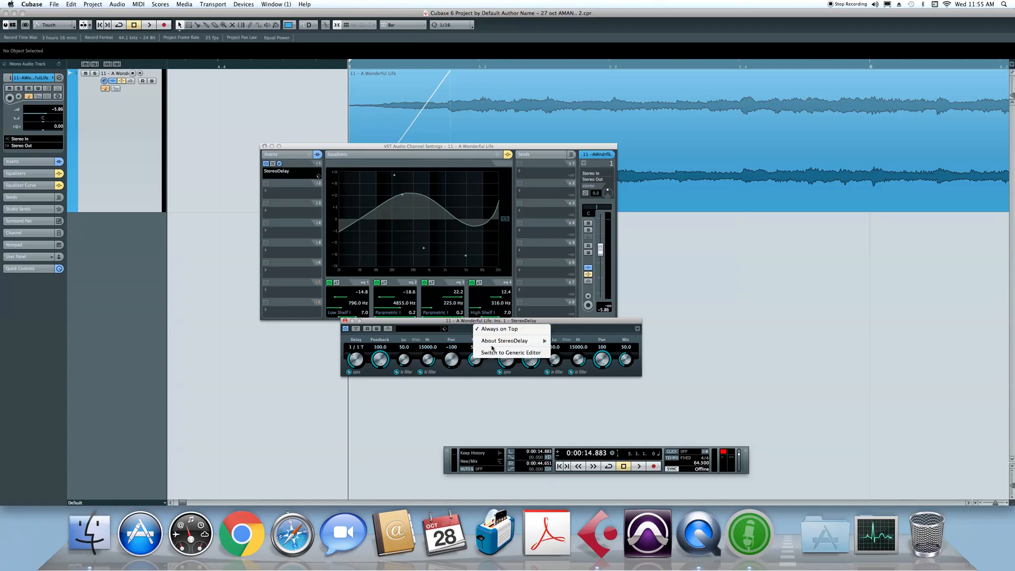
{"action": "left_click", "coordinate": [505, 330]}
{"action": "left_click", "coordinate": [387, 329]}
{"action": "left_click", "coordinate": [413, 314]}
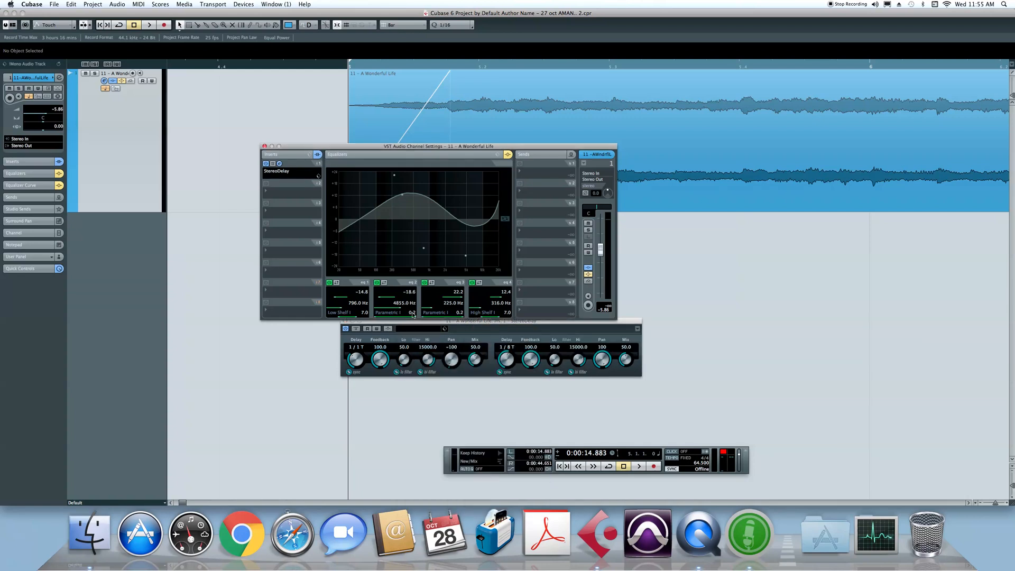
Replace StereoDelay with C1 comp Mono, lower its threshold to about -41, and adjust the makeup, ratio, attack and release.
{"action": "left_click", "coordinate": [316, 175]}
{"action": "mouse_move", "coordinate": [329, 201]}
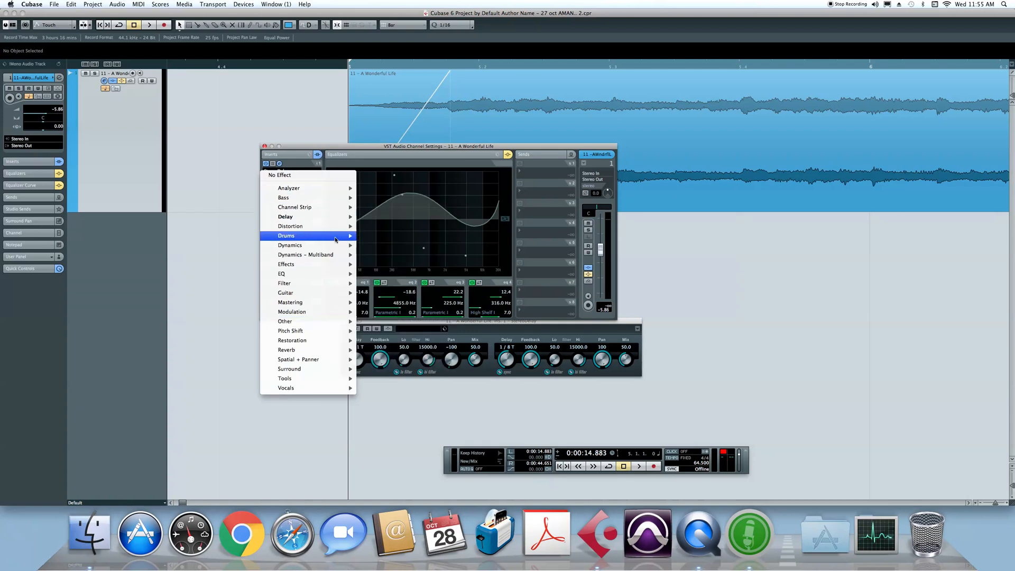
{"action": "mouse_move", "coordinate": [325, 245]}
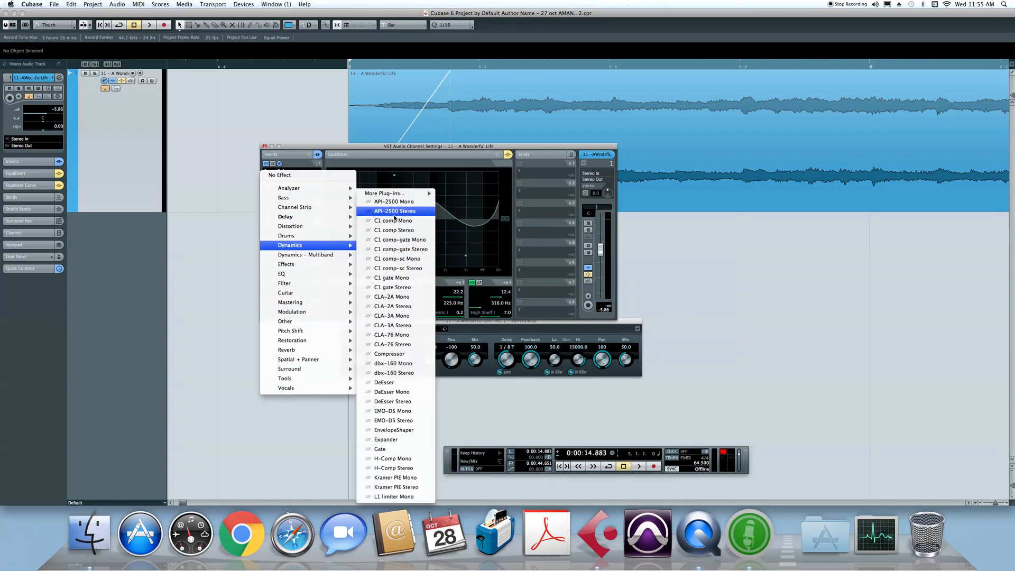
{"action": "left_click", "coordinate": [419, 221]}
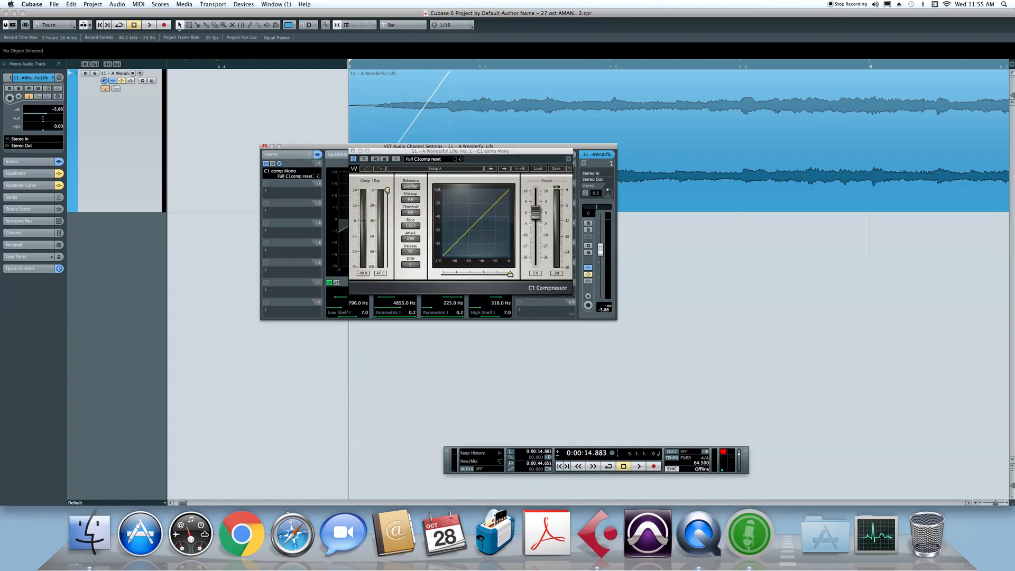
{"action": "mouse_move", "coordinate": [387, 190]}
{"action": "left_mouse_down"}
{"action": "mouse_move", "coordinate": [387, 232]}
{"action": "mouse_move", "coordinate": [411, 214]}
{"action": "mouse_move", "coordinate": [426, 245]}
{"action": "left_mouse_up"}
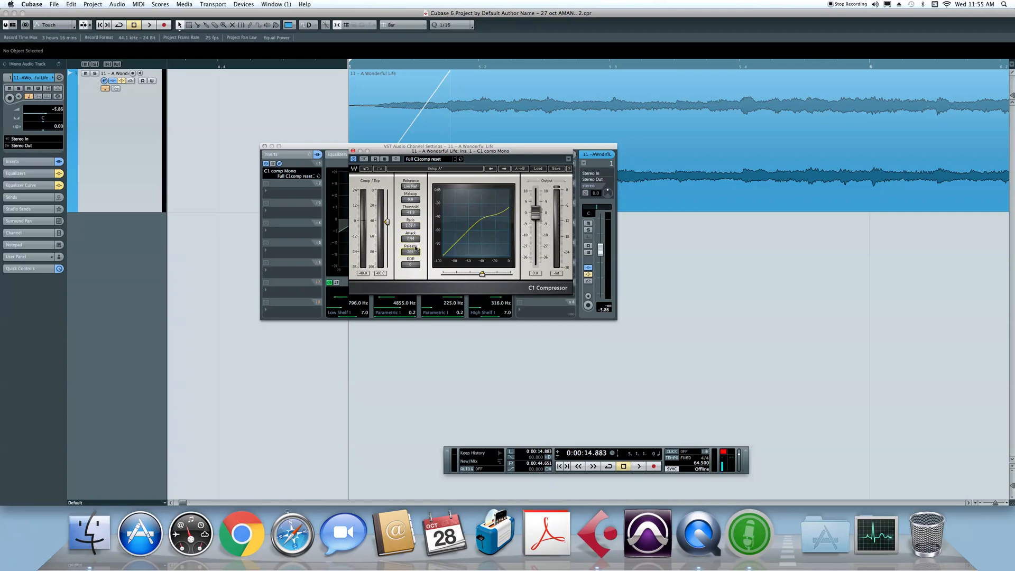
{"action": "left_click_drag", "start_coordinate": [415, 200], "coordinate": [578, 202]}
View the C1 compressor's Save To New File dialog and cancel without saving.
{"action": "left_click", "coordinate": [557, 169]}
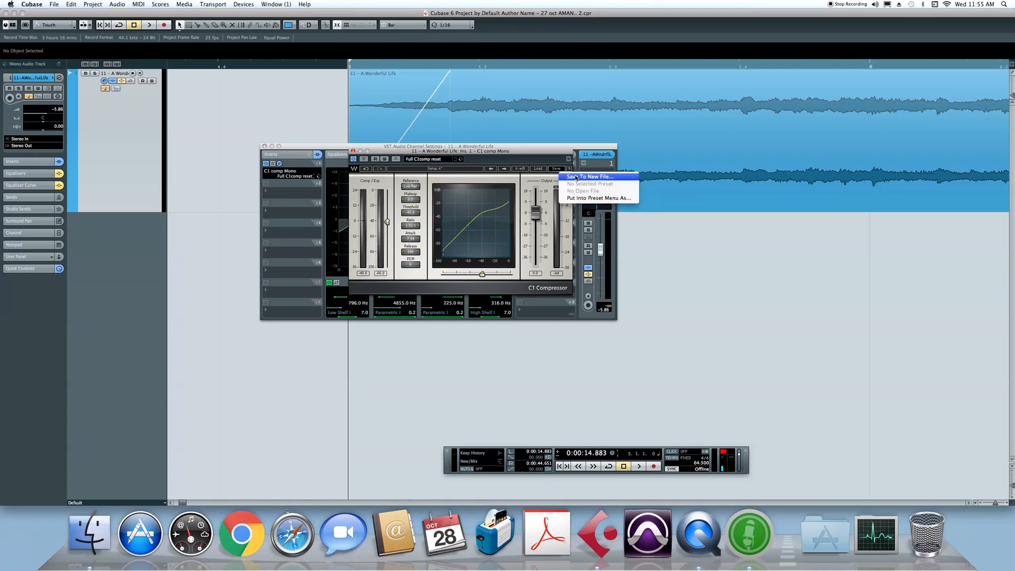
{"action": "left_click", "coordinate": [576, 178]}
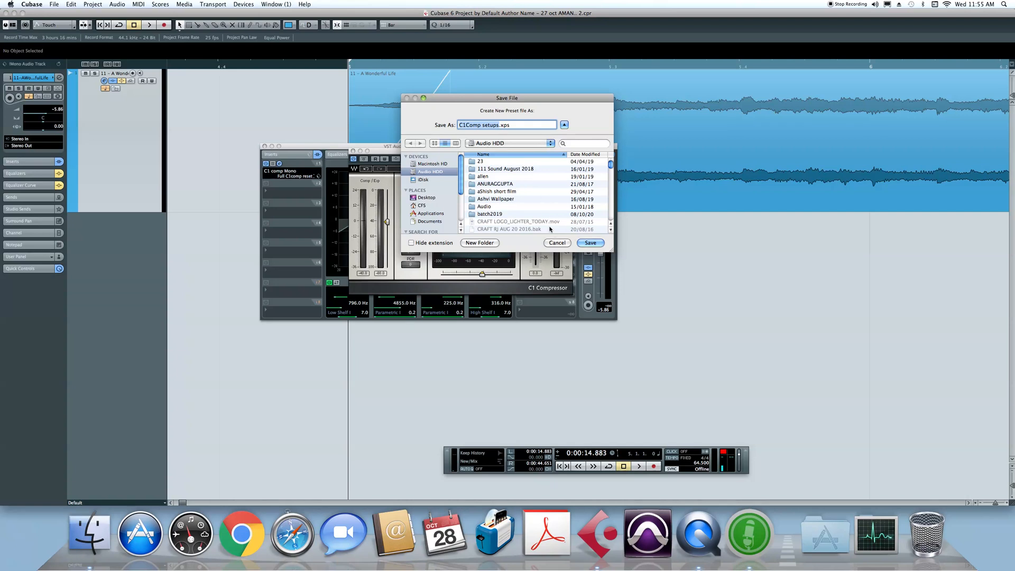
{"action": "left_click", "coordinate": [556, 242]}
Browse the Audio HDD for a C1 compressor preset file and leave the dialog without loading one.
{"action": "left_click", "coordinate": [538, 169]}
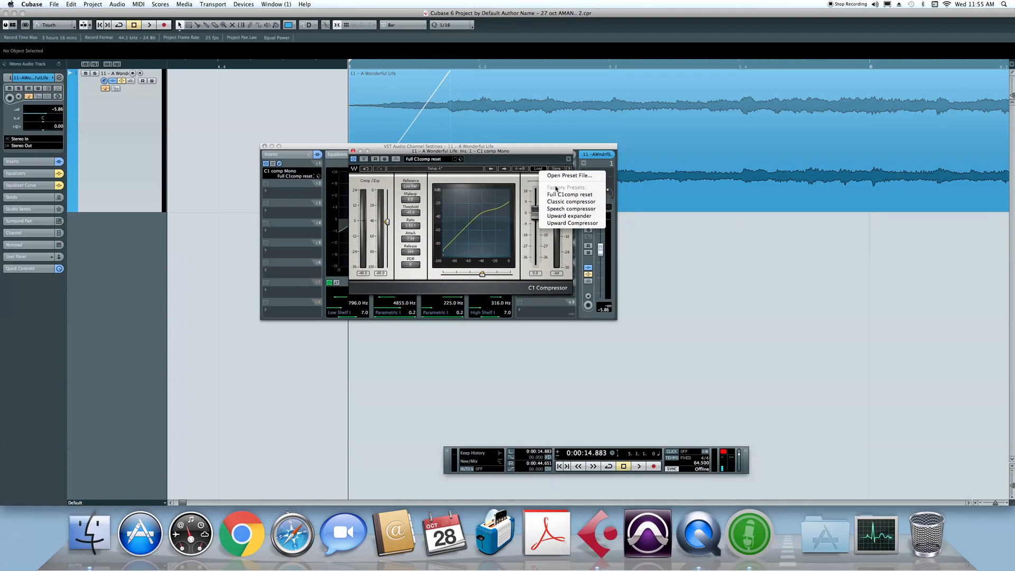
{"action": "left_click", "coordinate": [561, 176]}
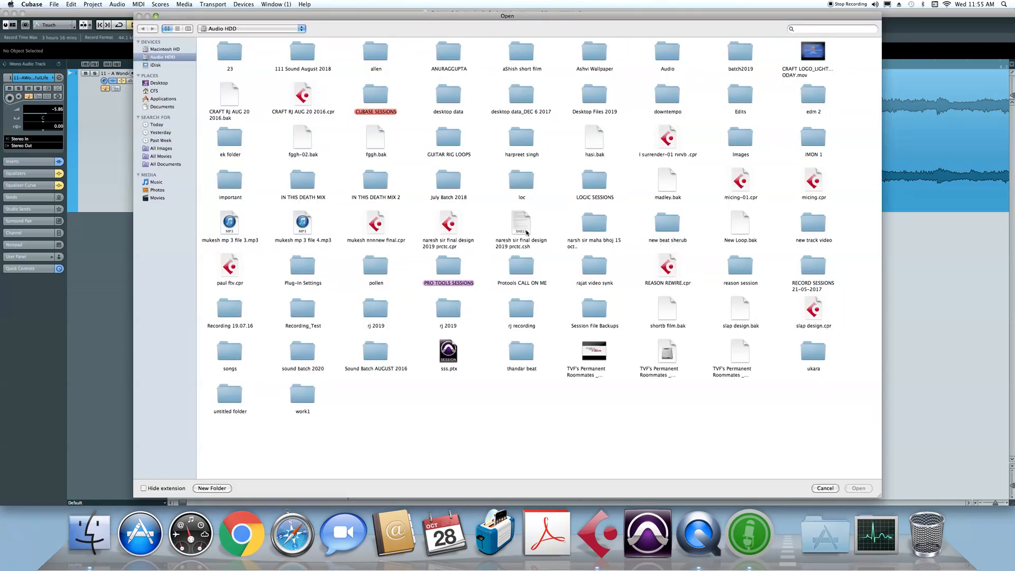
{"action": "left_click", "coordinate": [527, 232]}
{"action": "left_click", "coordinate": [859, 488]}
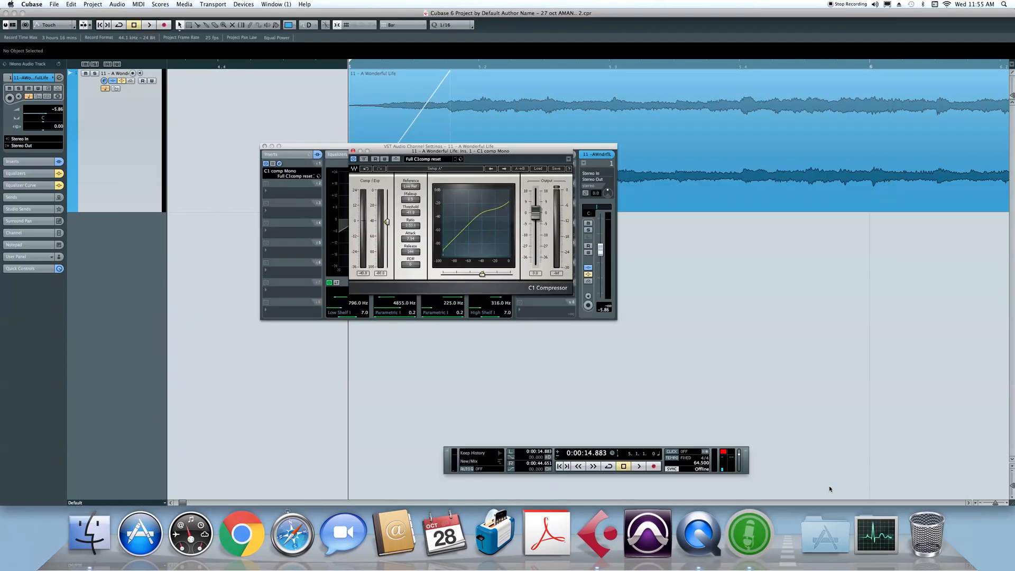
Close the C1 compressor window, view the Save Track Preset dialog for the A Wonderful Life track, and cancel without saving.
{"action": "left_click", "coordinate": [353, 151]}
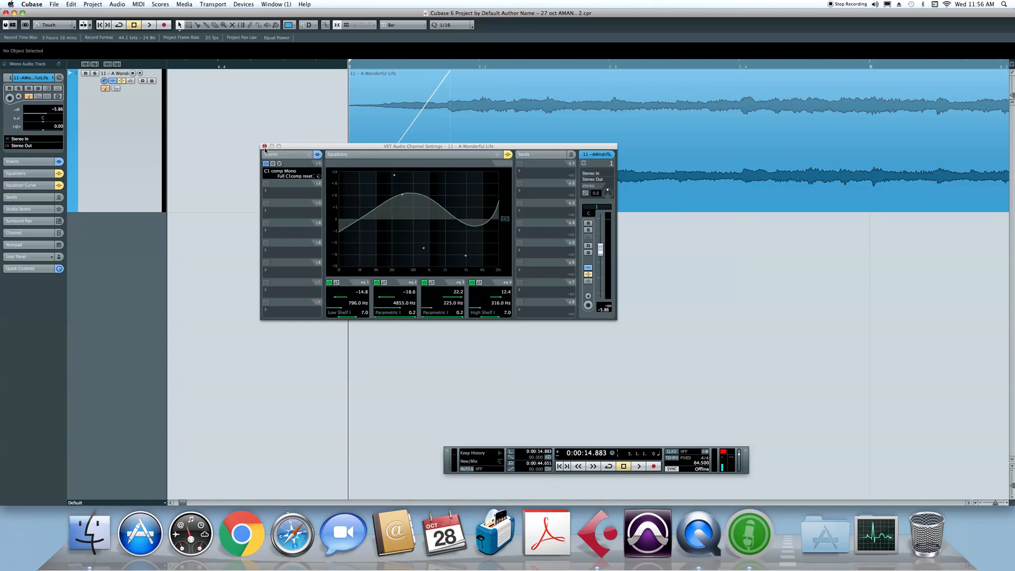
{"action": "right_click", "coordinate": [88, 149]}
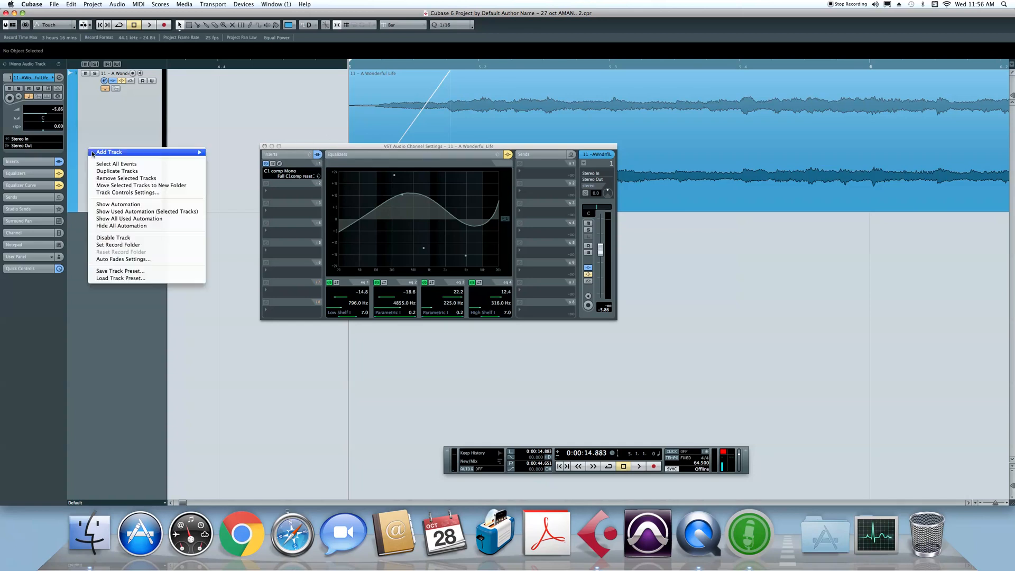
{"action": "left_click", "coordinate": [135, 271]}
{"action": "left_click", "coordinate": [485, 105]}
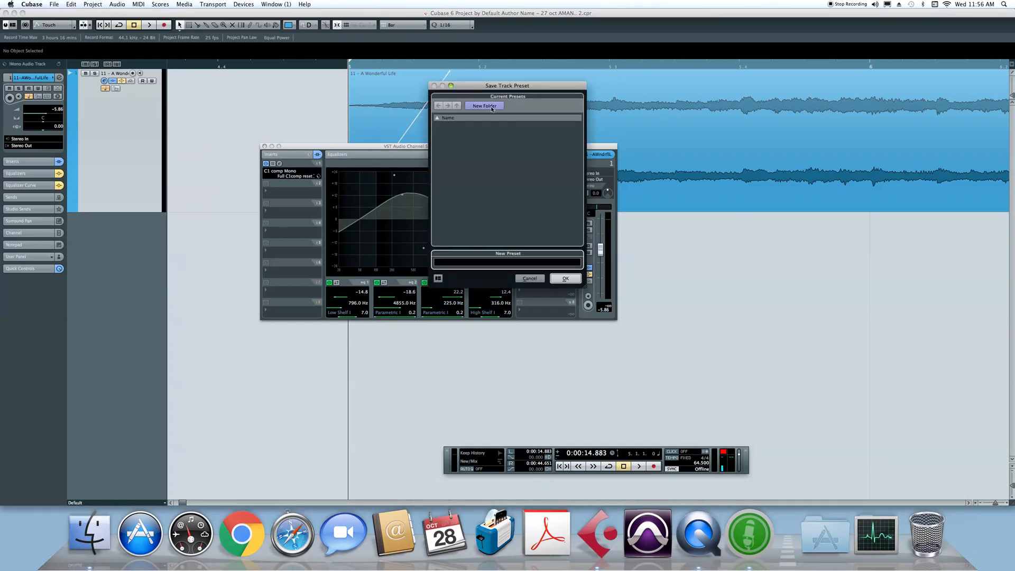
{"action": "left_click", "coordinate": [564, 164]}
{"action": "left_click", "coordinate": [469, 129]}
{"action": "left_click", "coordinate": [535, 281]}
Browse the track presets available for the A Wonderful Life track and leave the Load Track Preset dialog without loading one.
{"action": "right_click", "coordinate": [98, 247]}
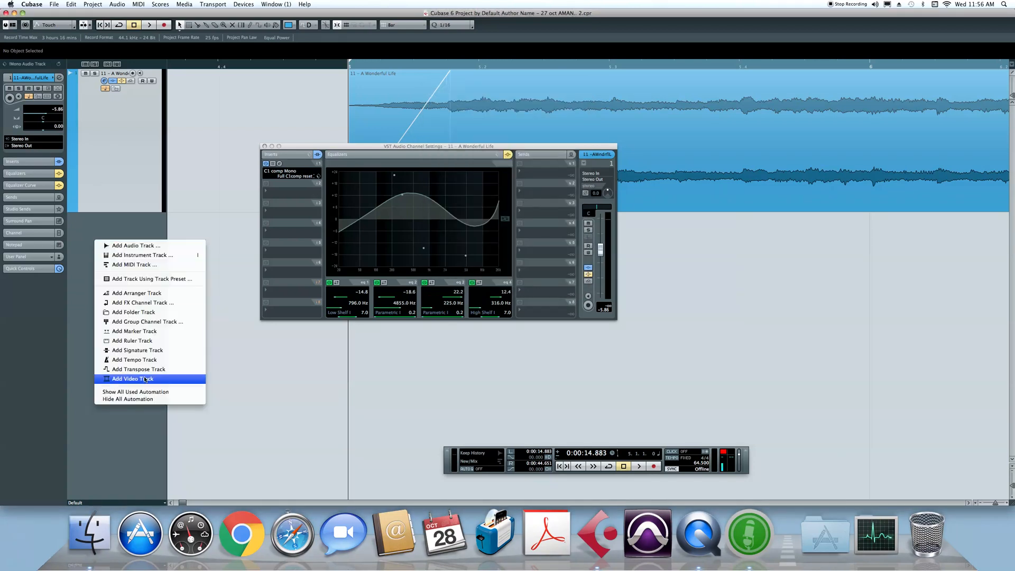
{"action": "right_click", "coordinate": [99, 141]}
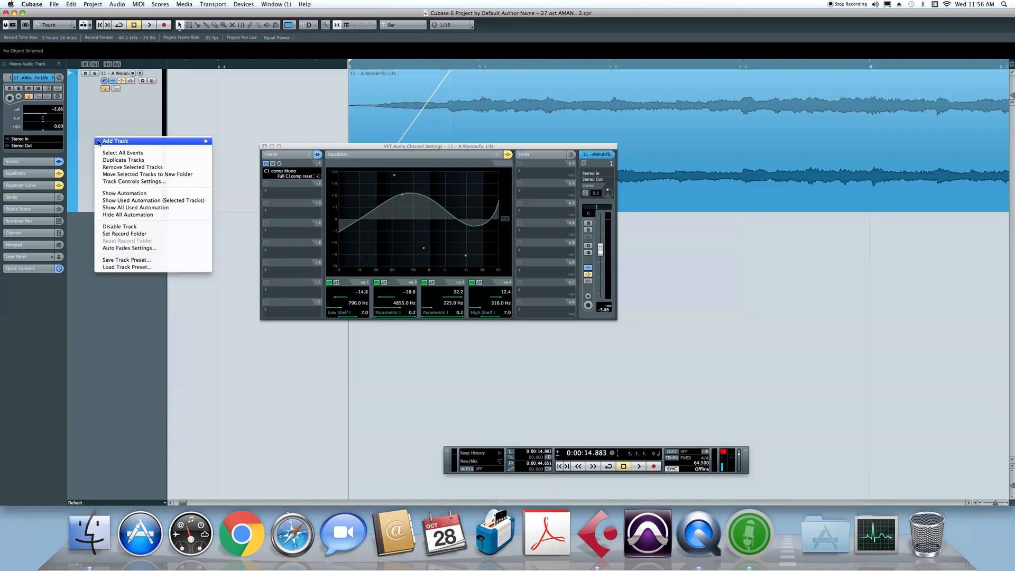
{"action": "left_click", "coordinate": [153, 267]}
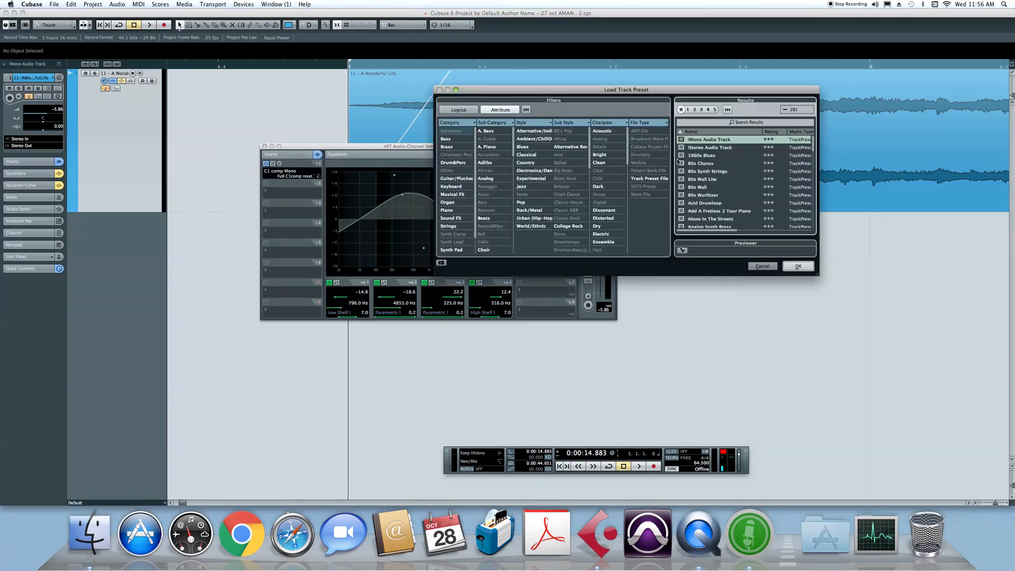
{"action": "scroll", "coordinate": [710, 182], "scroll_direction": "down", "scroll_amount": 20}
{"action": "scroll", "coordinate": [711, 181], "scroll_direction": "down", "scroll_amount": 5}
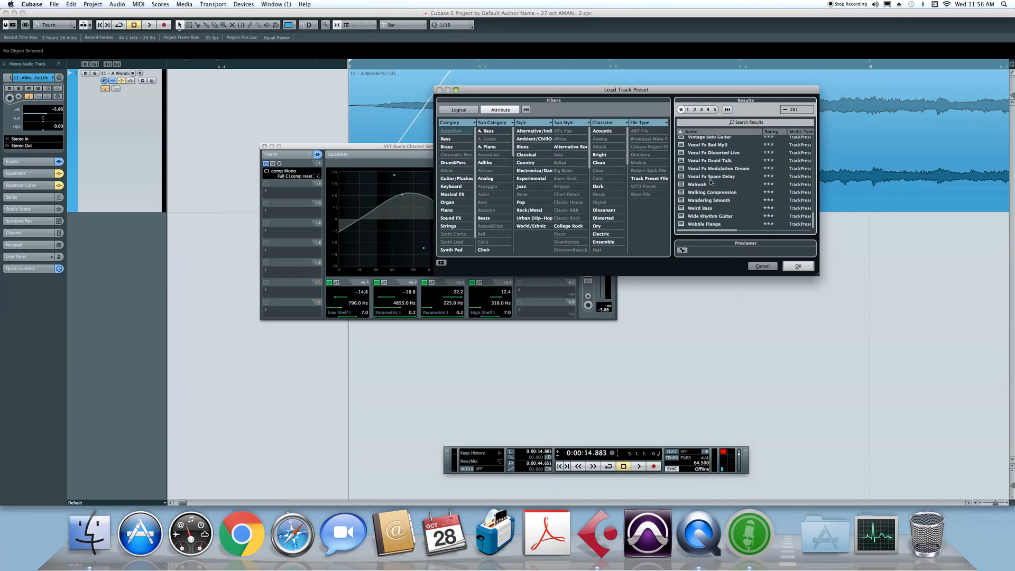
{"action": "left_click", "coordinate": [761, 266]}
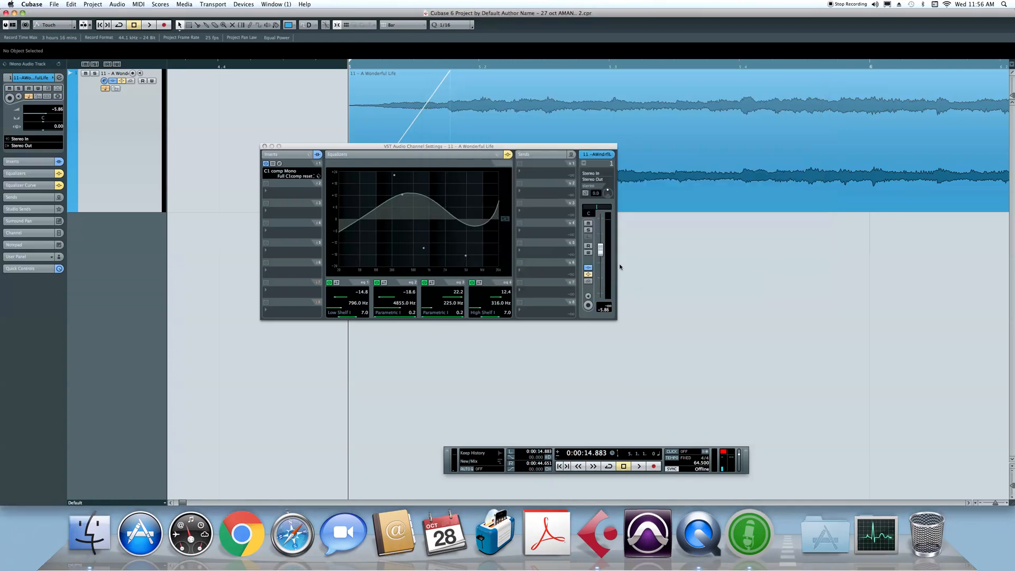
Add one mono audio track to the project and load the Stereo Audio Track preset on it.
{"action": "right_click", "coordinate": [174, 300]}
{"action": "left_click", "coordinate": [183, 300]}
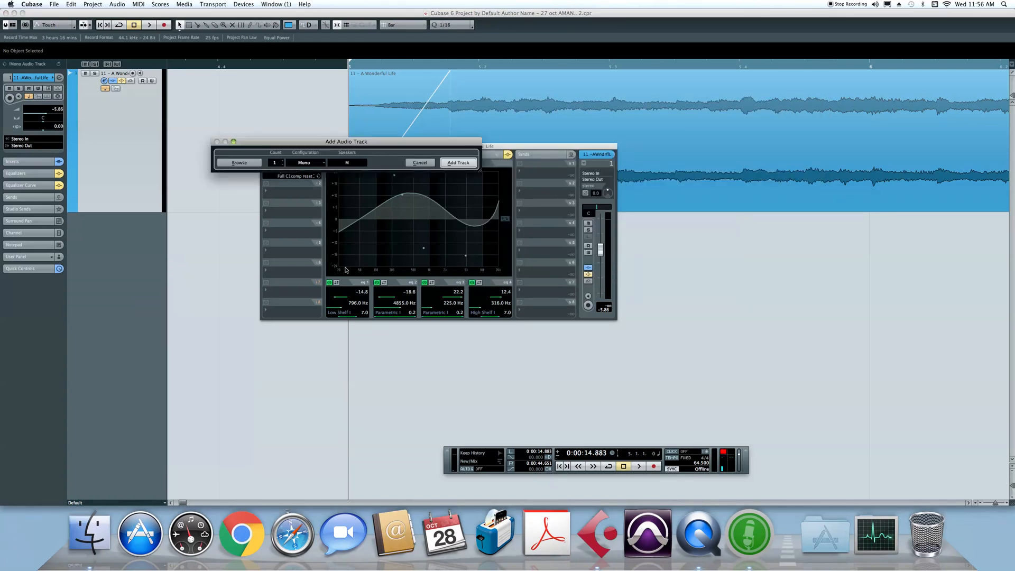
{"action": "left_click", "coordinate": [448, 163]}
{"action": "right_click", "coordinate": [114, 275]}
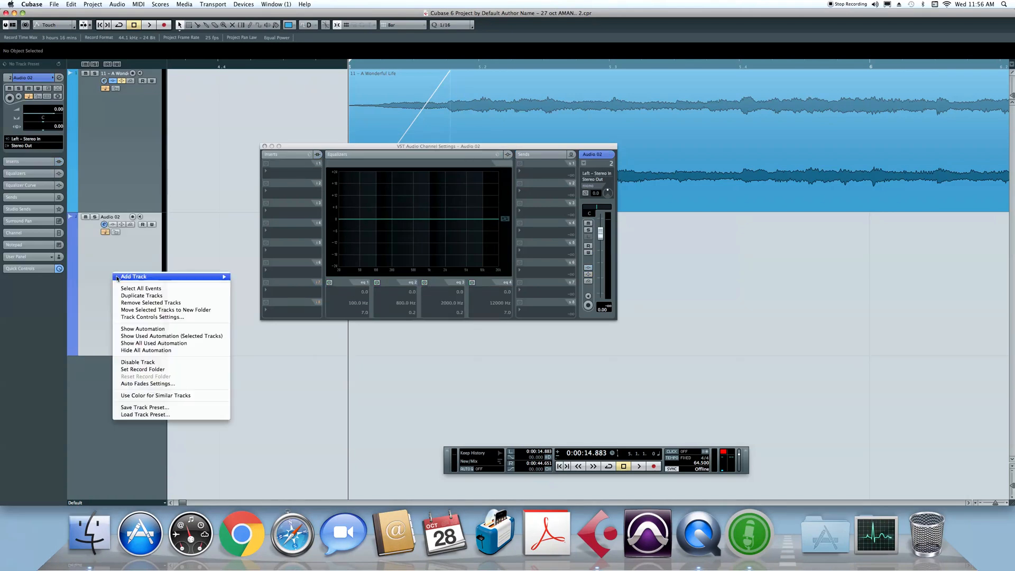
{"action": "left_click", "coordinate": [168, 415]}
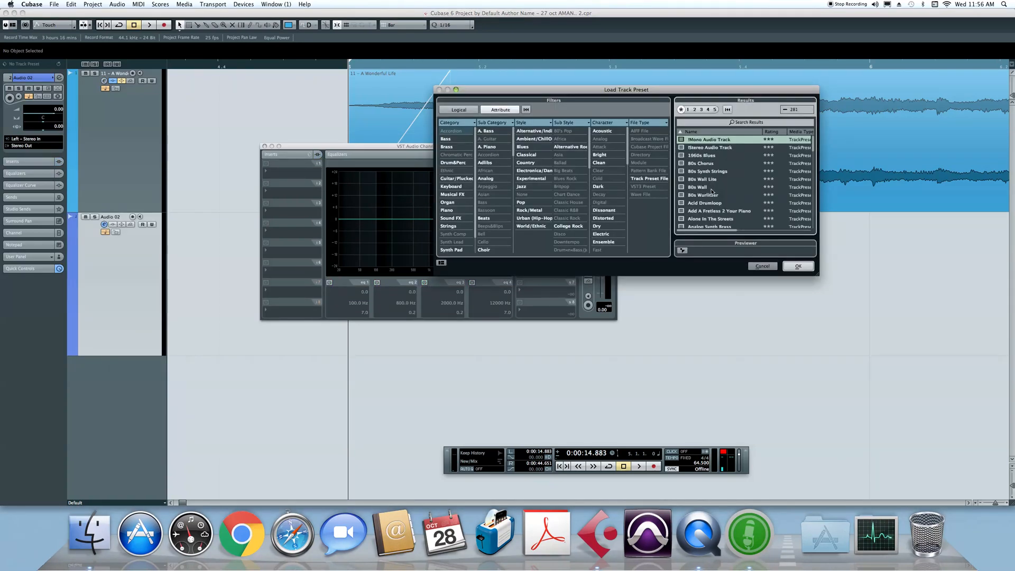
{"action": "double_click", "coordinate": [723, 148]}
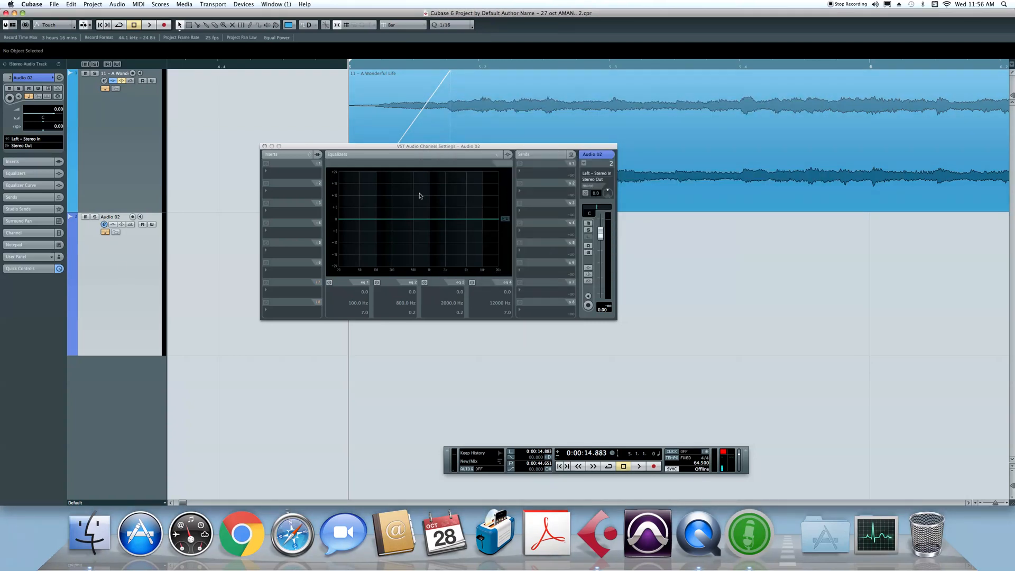
Load the Power Chords track preset on the Audio 02 track.
{"action": "right_click", "coordinate": [88, 307]}
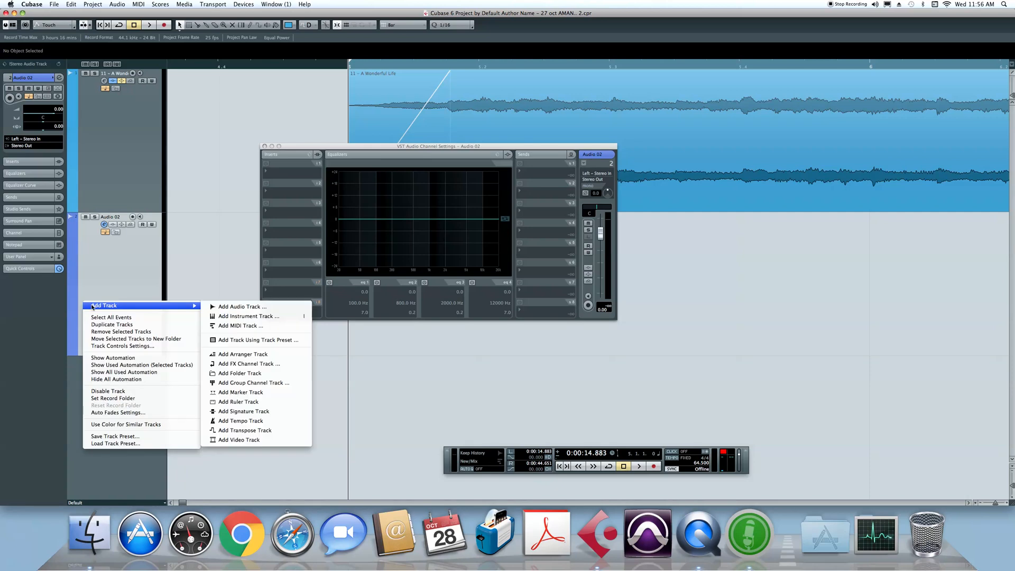
{"action": "left_click", "coordinate": [122, 444]}
{"action": "scroll", "coordinate": [708, 199], "scroll_direction": "down", "scroll_amount": 10}
{"action": "left_click", "coordinate": [717, 188]}
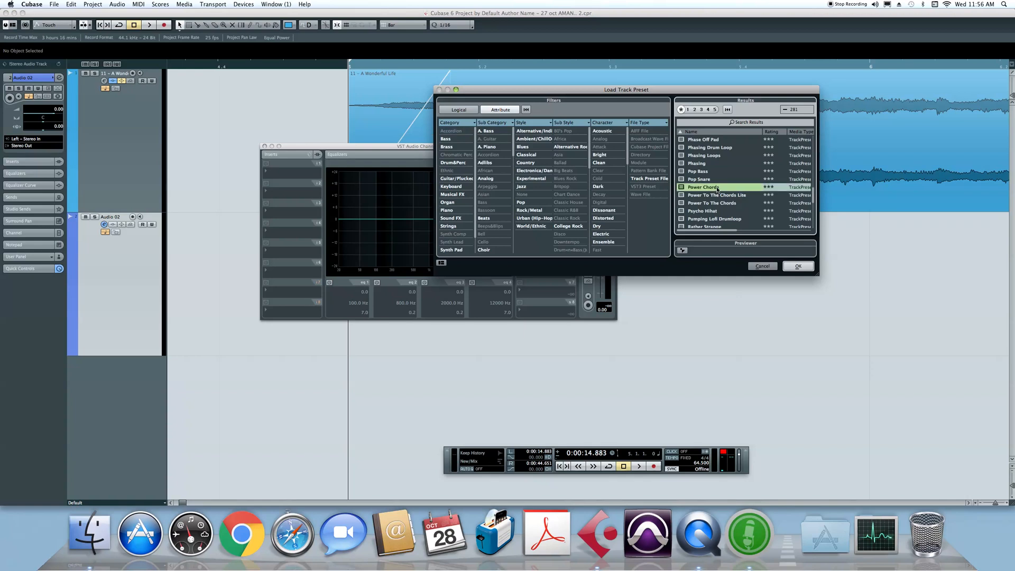
{"action": "left_click", "coordinate": [797, 266]}
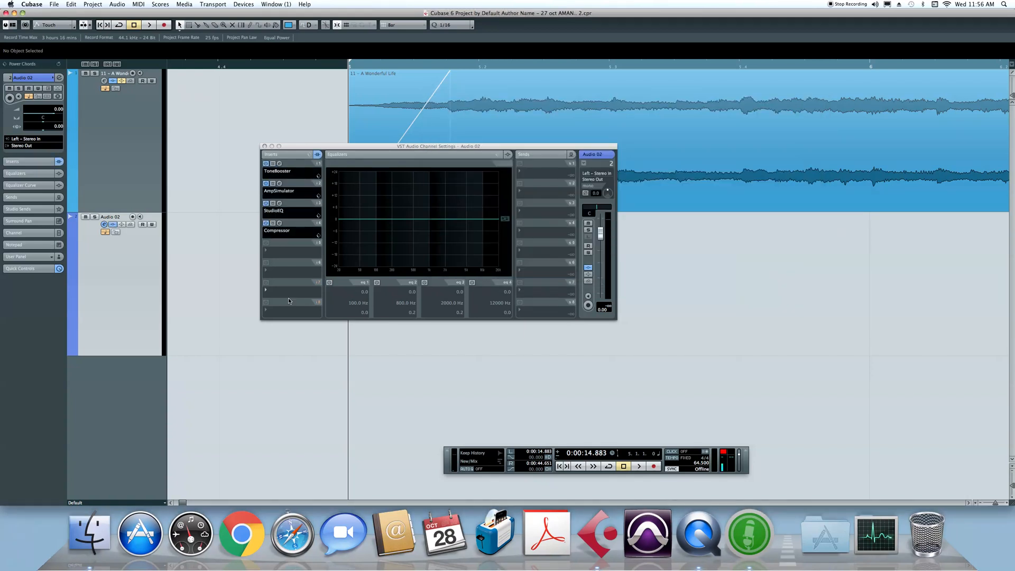
Switch Audio 02's ToneBooster, AmpSimulator and StudioEQ inserts off and back on.
{"action": "left_click", "coordinate": [266, 163]}
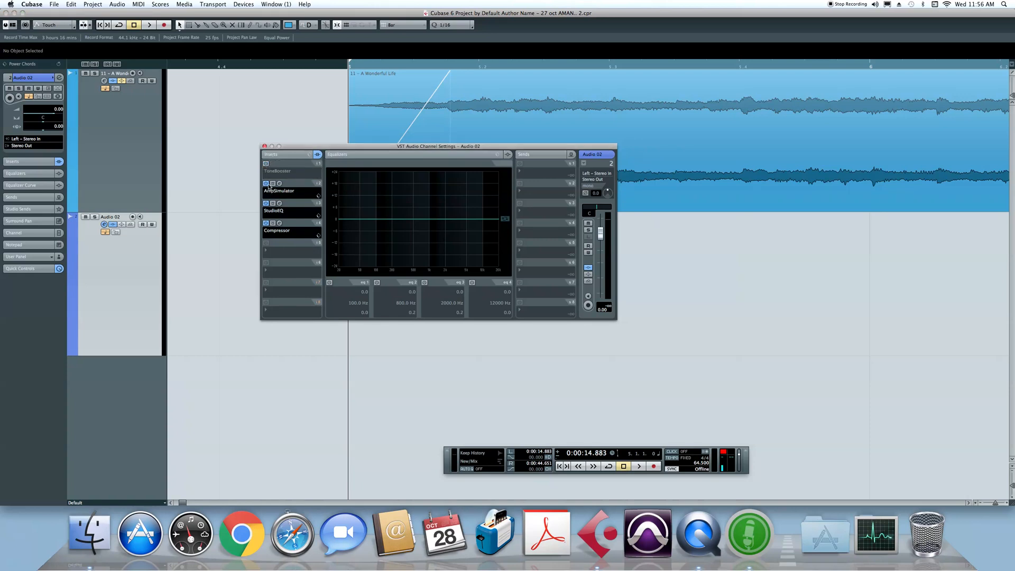
{"action": "left_click", "coordinate": [266, 182]}
{"action": "left_click", "coordinate": [266, 203]}
{"action": "left_click", "coordinate": [266, 168]}
{"action": "left_click", "coordinate": [265, 167]}
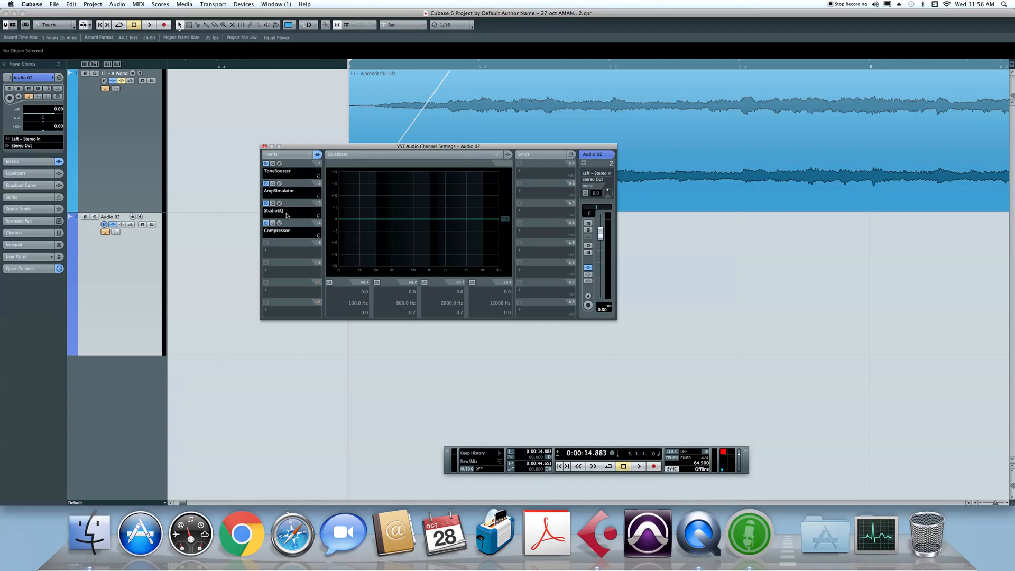
Load two factory equalizer presets in turn on the Audio 02 channel and view the channel window's context commands.
{"action": "left_click", "coordinate": [497, 156]}
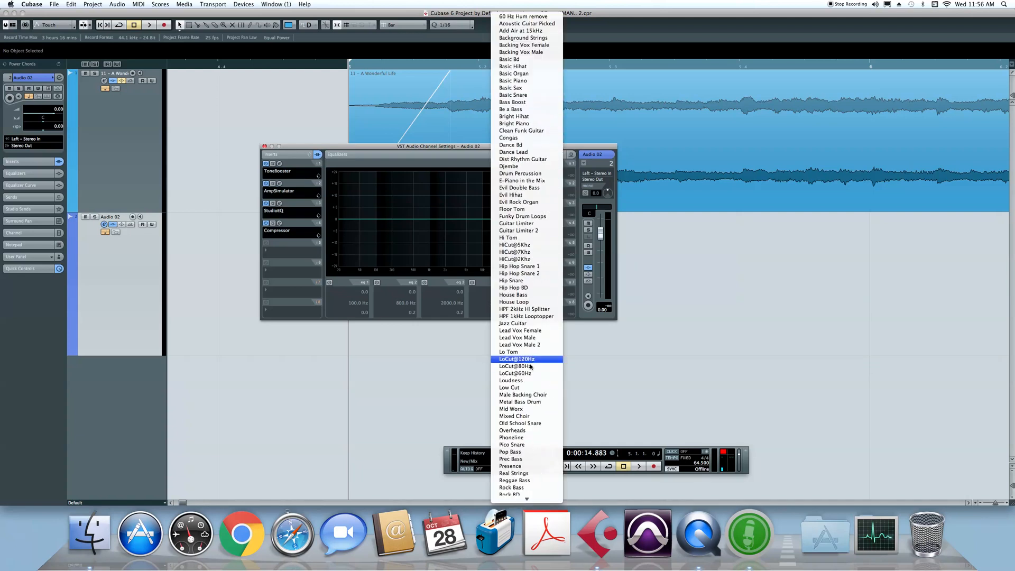
{"action": "left_click", "coordinate": [537, 252]}
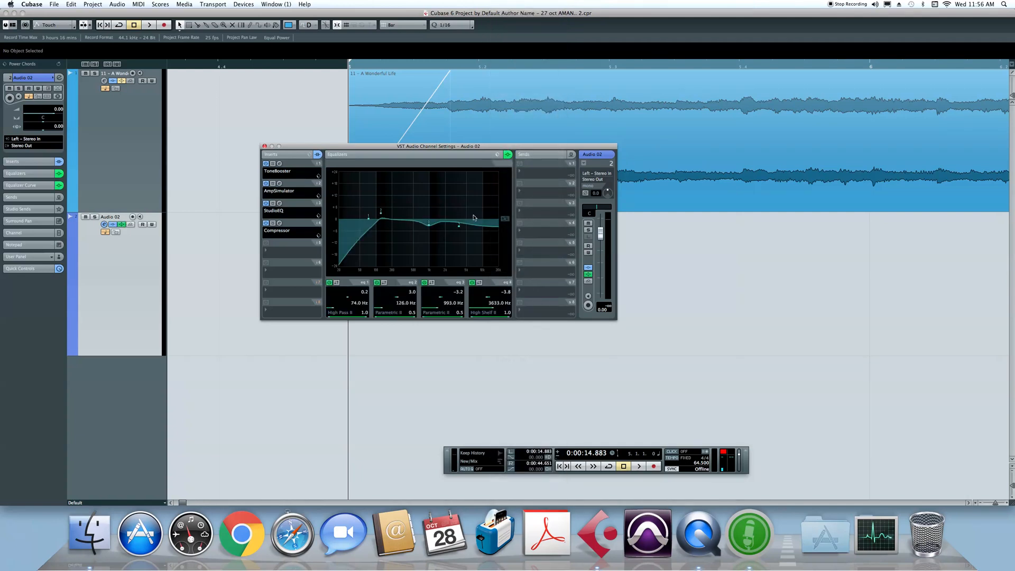
{"action": "left_click", "coordinate": [496, 157]}
{"action": "left_click", "coordinate": [521, 288]}
{"action": "left_click", "coordinate": [431, 283]}
{"action": "right_click", "coordinate": [483, 155]}
{"action": "mouse_move", "coordinate": [484, 155]}
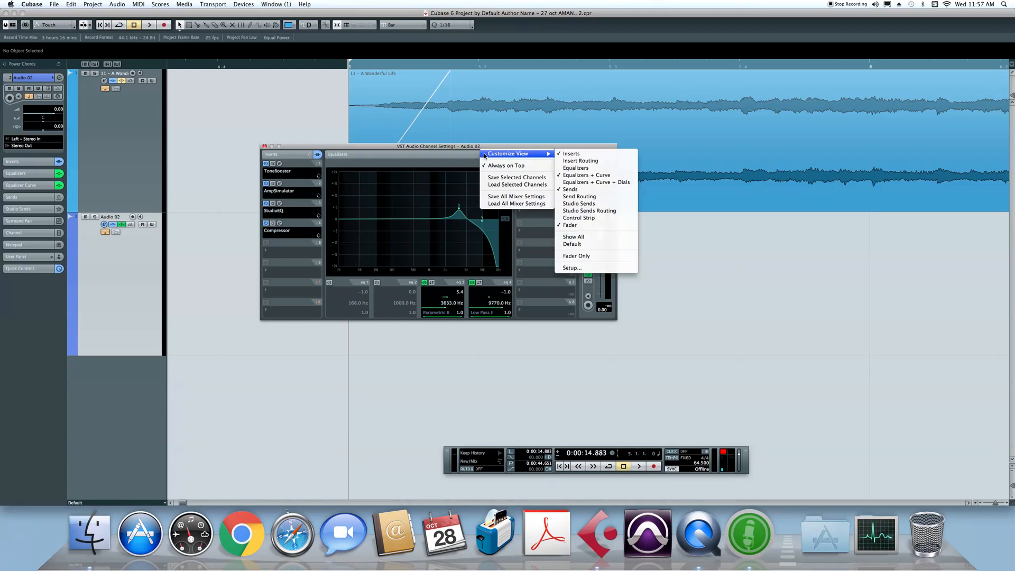
{"action": "left_click", "coordinate": [462, 158]}
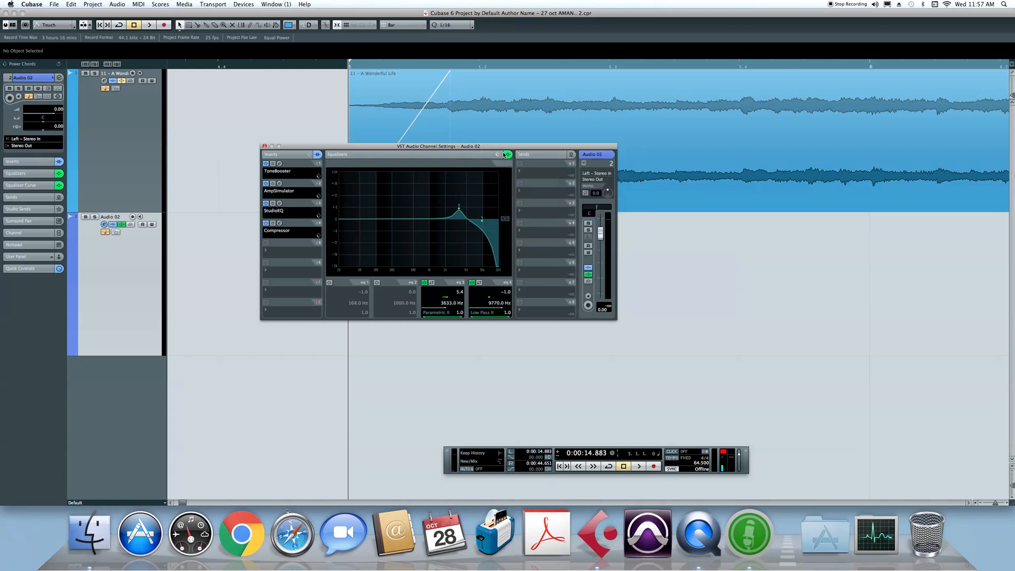
Browse the equalizer presets and reshape Audio 02's curve with bands at about 8099 Hz, gain 24.0, and 276 Hz, gain 18.8.
{"action": "left_click", "coordinate": [497, 154]}
{"action": "left_click", "coordinate": [470, 172]}
{"action": "left_click", "coordinate": [497, 155]}
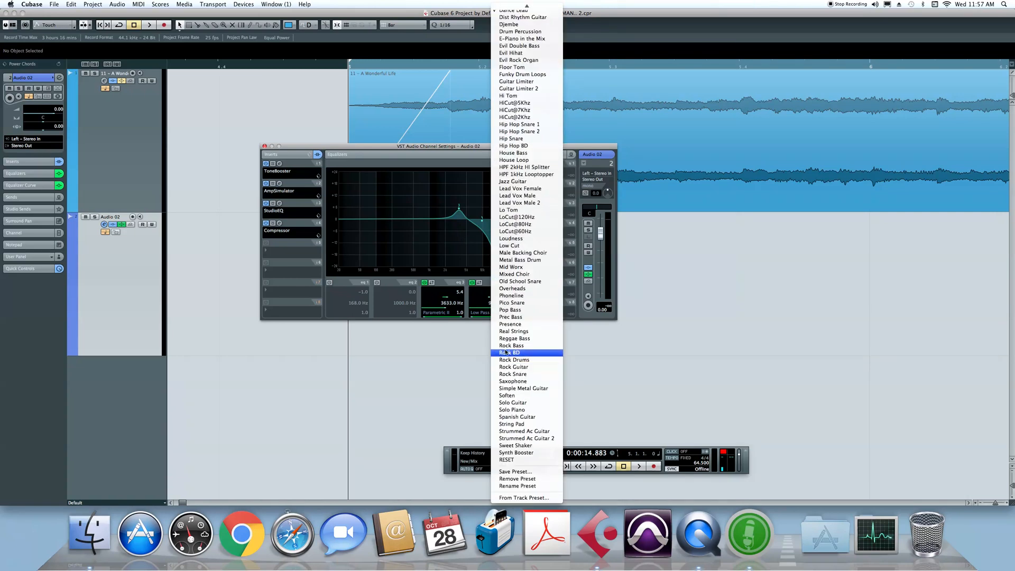
{"action": "left_click", "coordinate": [506, 352]}
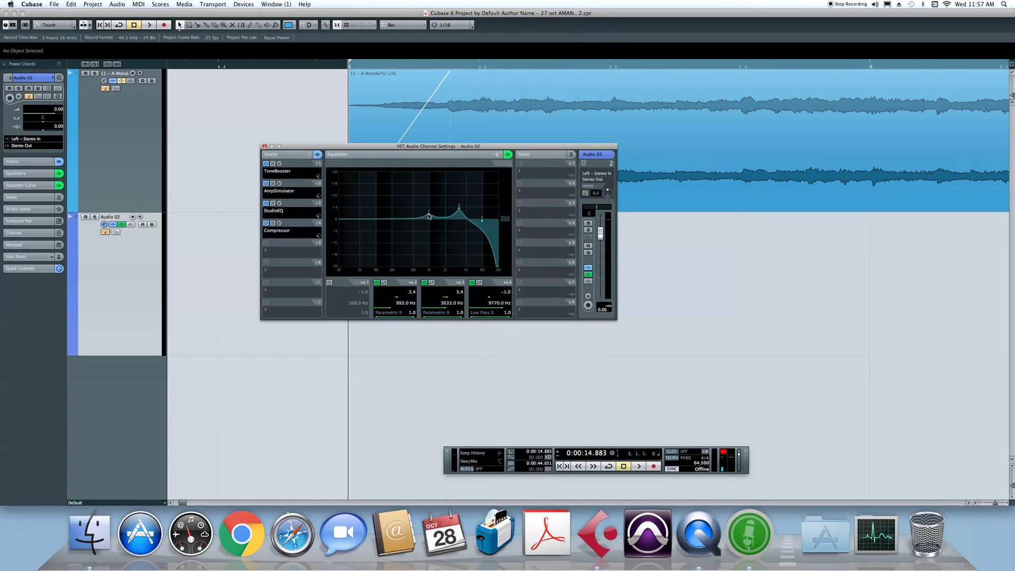
{"action": "left_click", "coordinate": [478, 171]}
Save Audio 02's equalizer settings as a new preset named with a first name and select it from the preset list.
{"action": "left_click", "coordinate": [497, 154]}
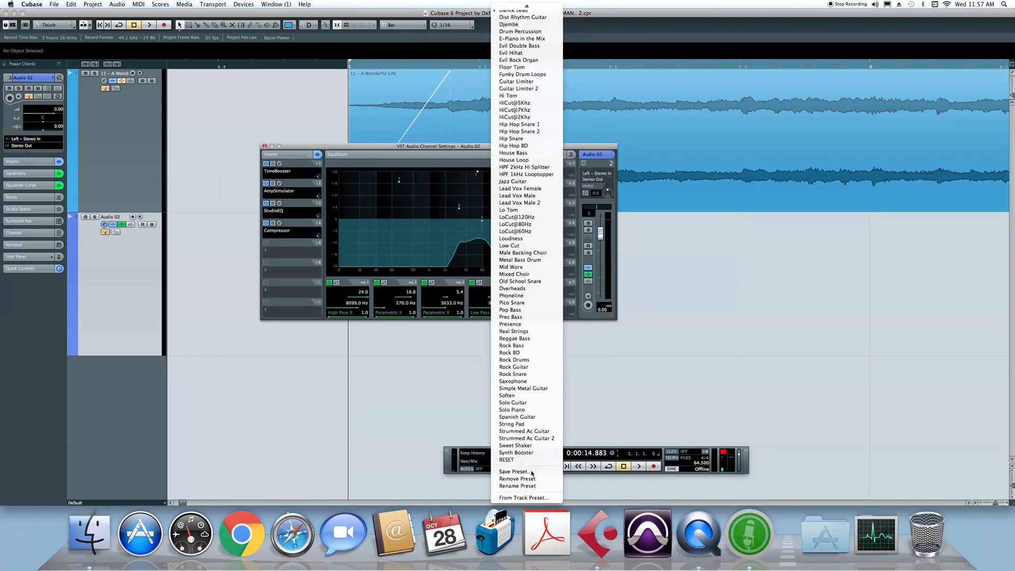
{"action": "left_click", "coordinate": [531, 471]}
{"action": "type", "text": "an"}
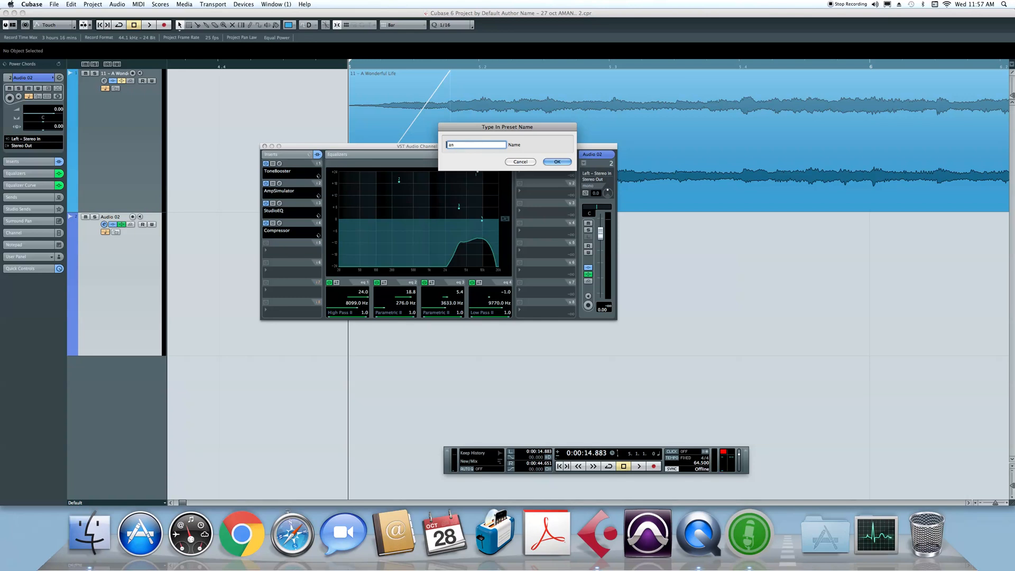
{"action": "type", "text": "ma"}
{"action": "key", "text": "Return"}
{"action": "left_click", "coordinate": [498, 155]}
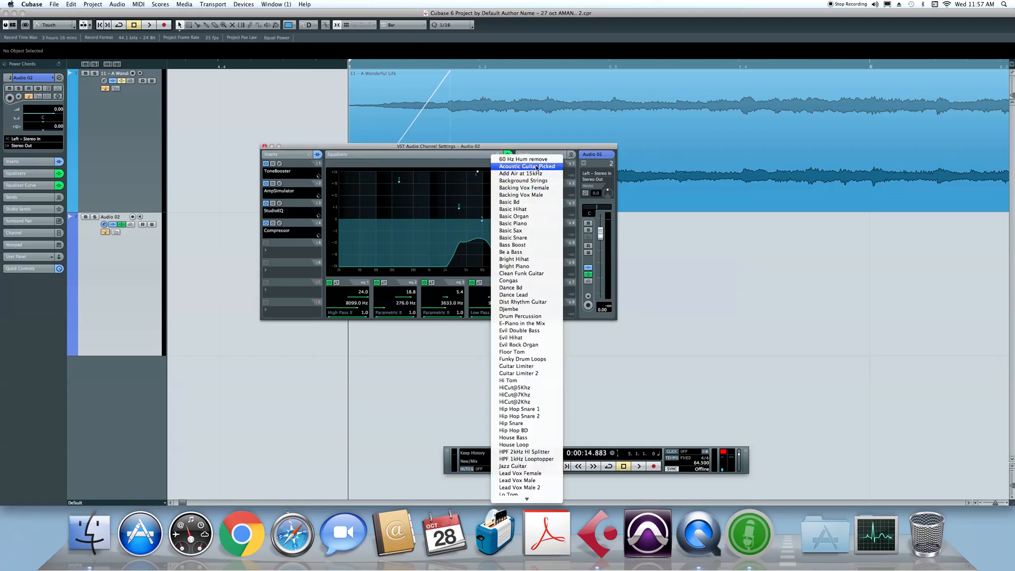
{"action": "scroll", "coordinate": [531, 263], "scroll_direction": "down", "scroll_amount": 10}
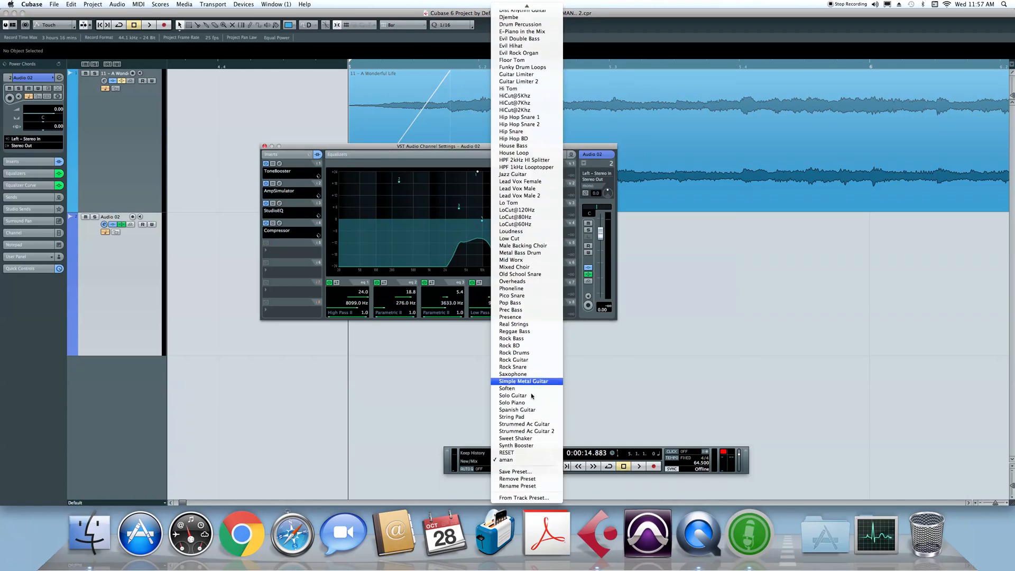
{"action": "left_click", "coordinate": [527, 461]}
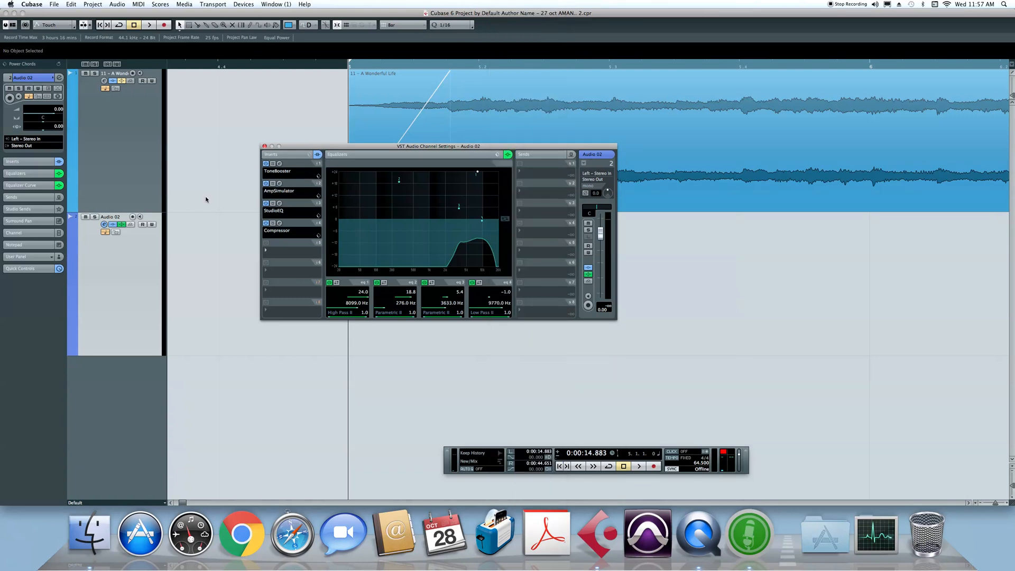
Select the A Wonderful Life track and load the custom equalizer preset on its channel.
{"action": "left_click", "coordinate": [127, 187]}
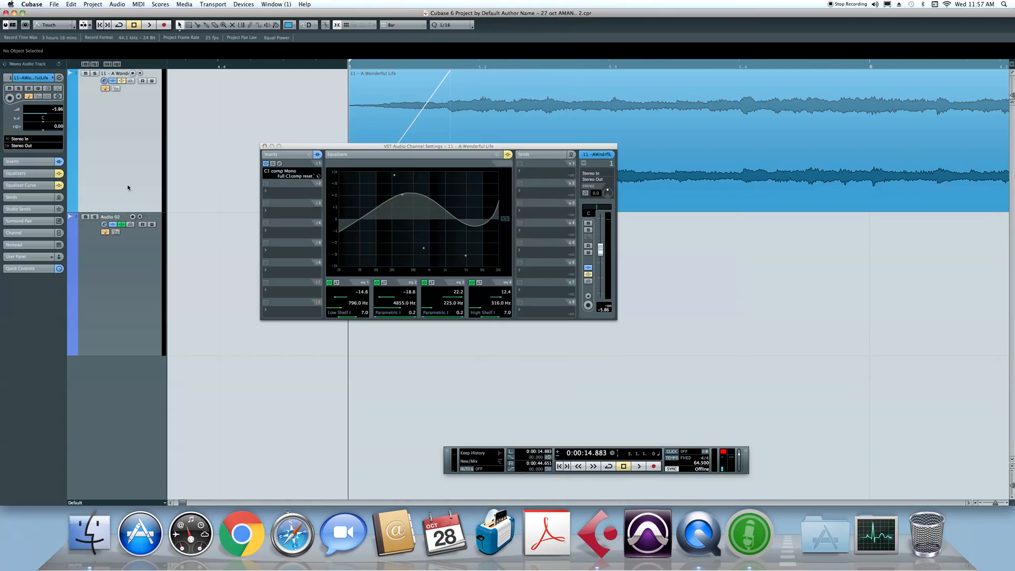
{"action": "left_click", "coordinate": [506, 155]}
{"action": "scroll", "coordinate": [526, 233], "scroll_direction": "down", "scroll_amount": 10}
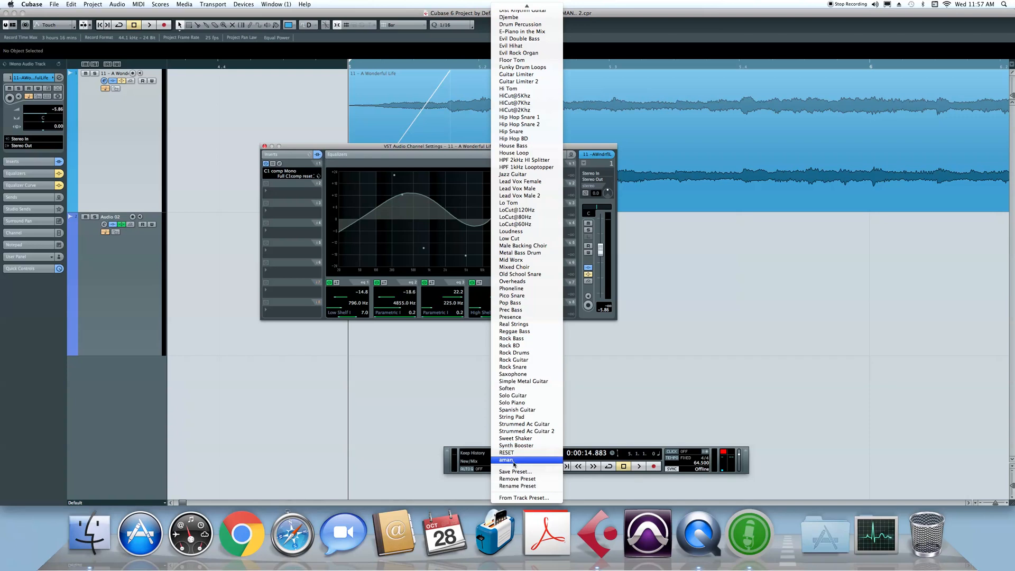
{"action": "left_click", "coordinate": [512, 461]}
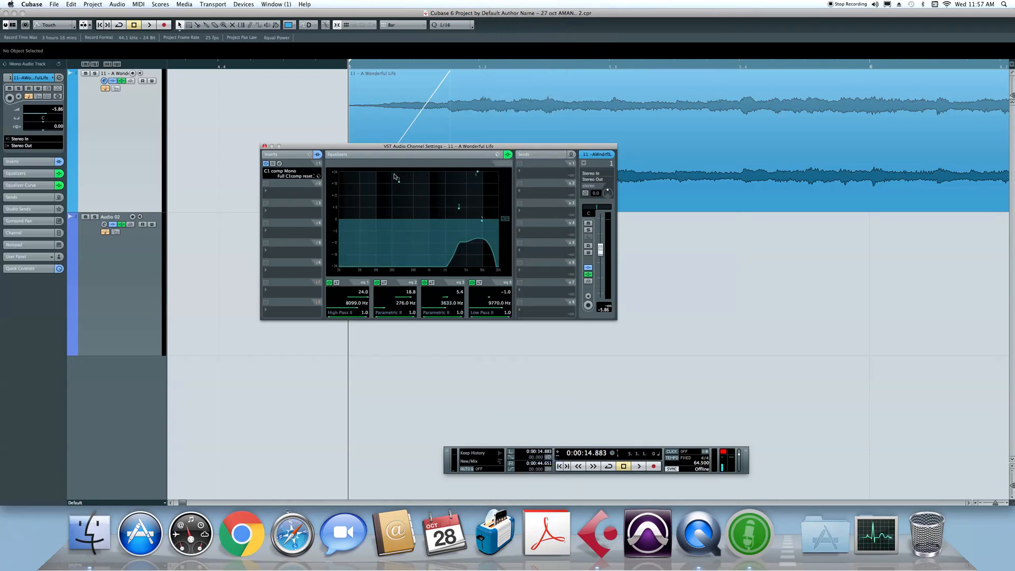
Close the channel settings window and remove the Audio 02 track from the project.
{"action": "left_click", "coordinate": [265, 146]}
{"action": "right_click", "coordinate": [119, 252]}
{"action": "left_click", "coordinate": [148, 281]}
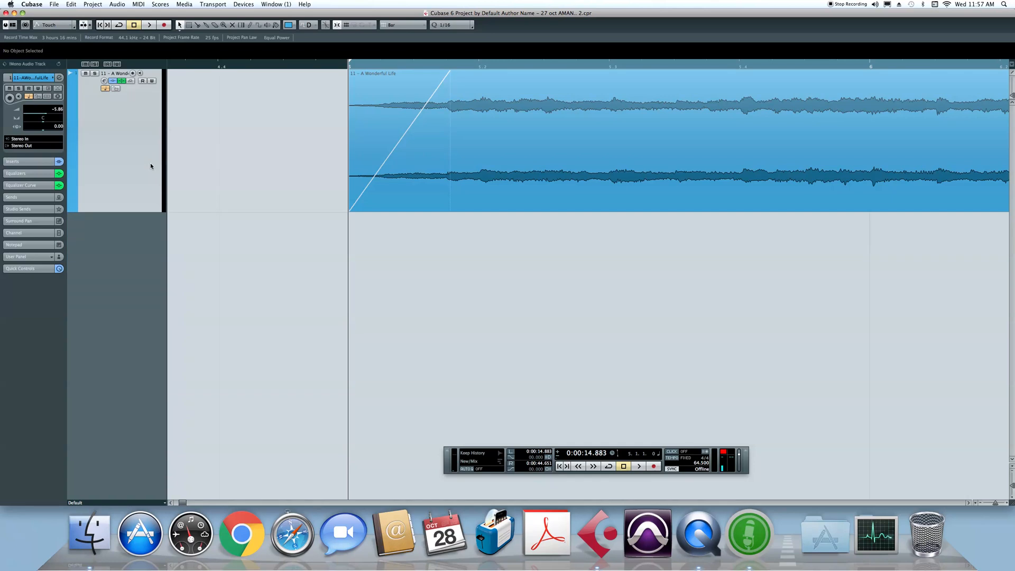
Select the A Wonderful Life audio event and remove its fade-in.
{"action": "left_click", "coordinate": [427, 184]}
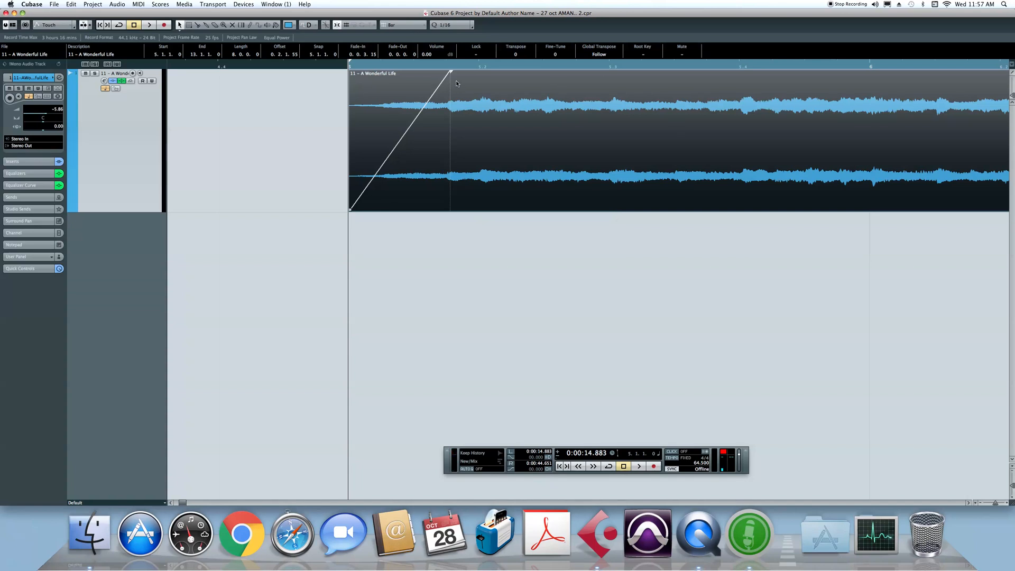
{"action": "left_click_drag", "start_coordinate": [452, 74], "coordinate": [312, 78]}
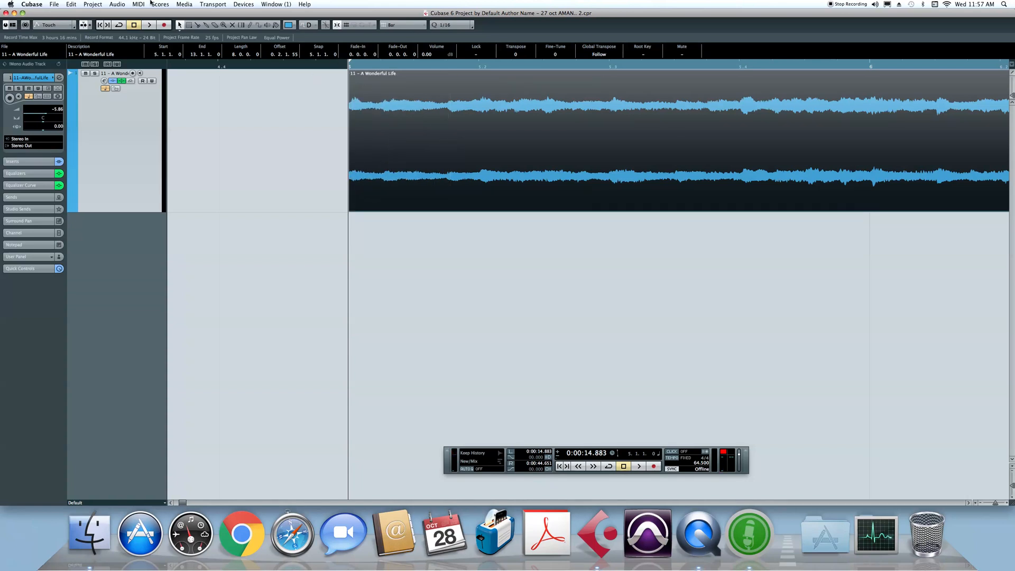
{"action": "left_click", "coordinate": [117, 4]}
{"action": "left_click", "coordinate": [558, 195]}
{"action": "left_click", "coordinate": [88, 5]}
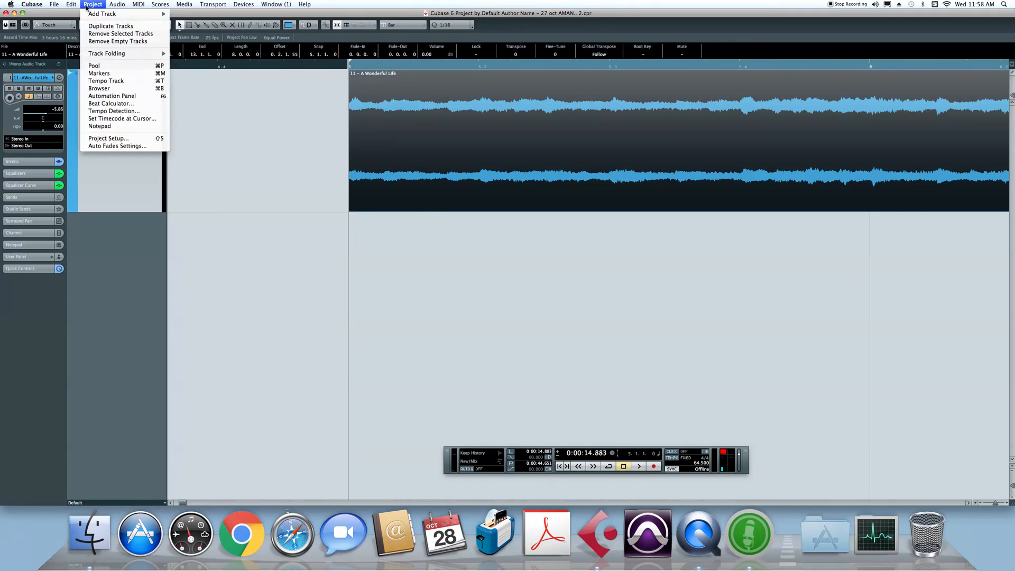
{"action": "mouse_move", "coordinate": [81, 9]}
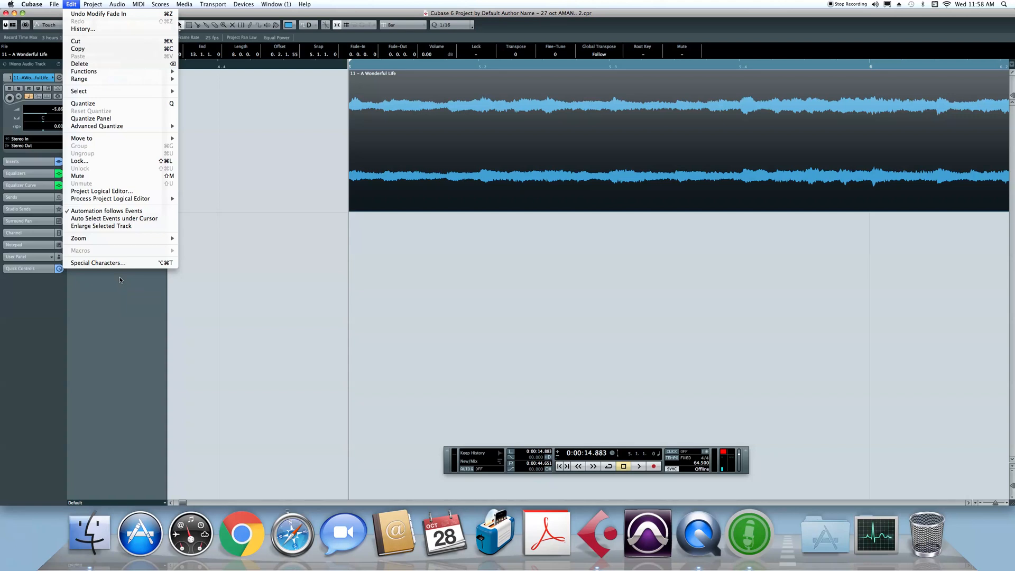
{"action": "mouse_move", "coordinate": [128, 242]}
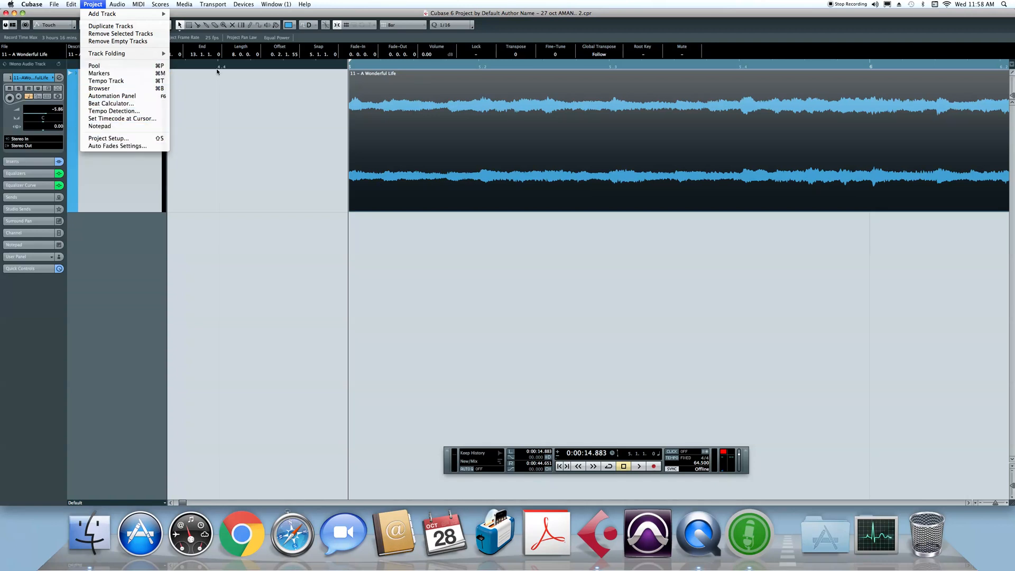
{"action": "mouse_move", "coordinate": [127, 3]}
{"action": "left_click", "coordinate": [123, 213]}
Try several fade-in curve shapes in the auto fades settings of the A Wonderful Life track and cancel the changes.
{"action": "right_click", "coordinate": [124, 186]}
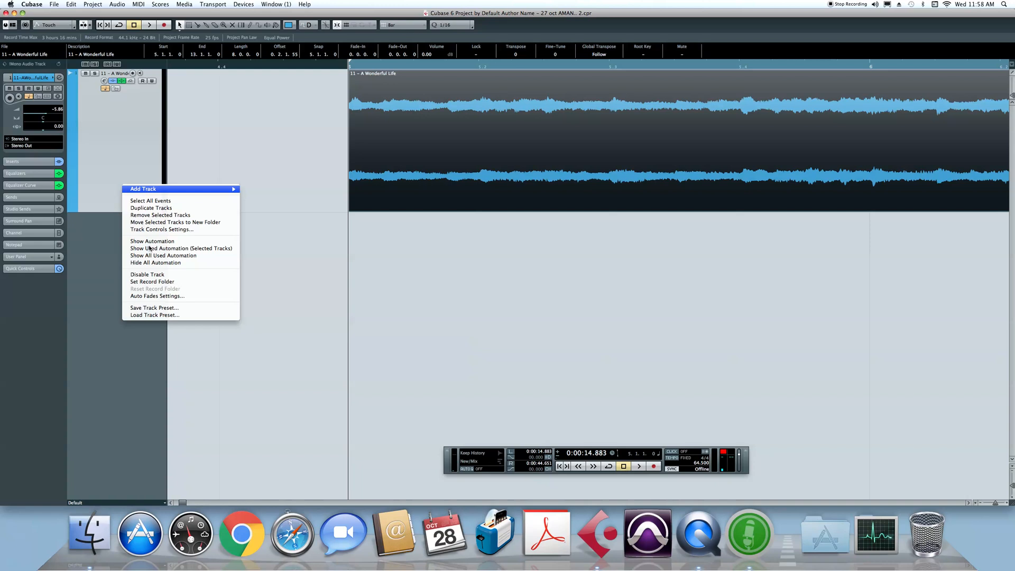
{"action": "left_click", "coordinate": [163, 297]}
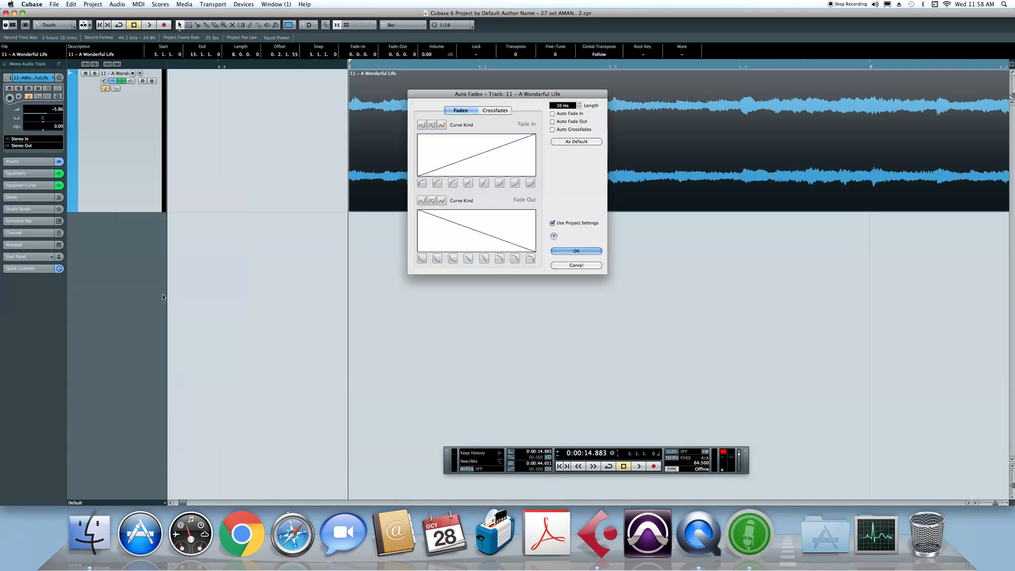
{"action": "left_click", "coordinate": [481, 183]}
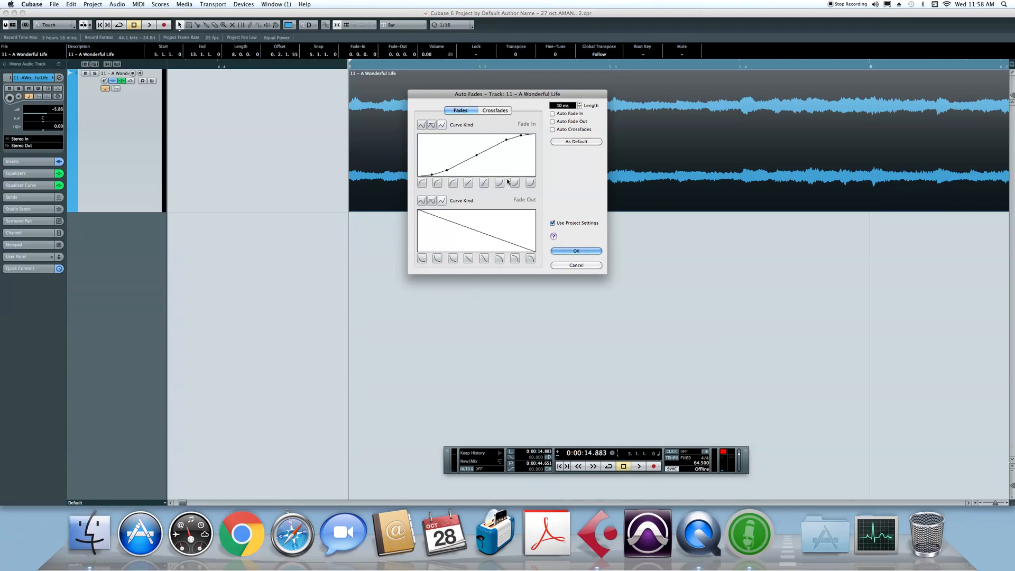
{"action": "left_click", "coordinate": [515, 183]}
{"action": "left_click", "coordinate": [530, 184]}
{"action": "left_click", "coordinate": [438, 184]}
{"action": "left_click_drag", "start_coordinate": [521, 100], "coordinate": [589, 185]}
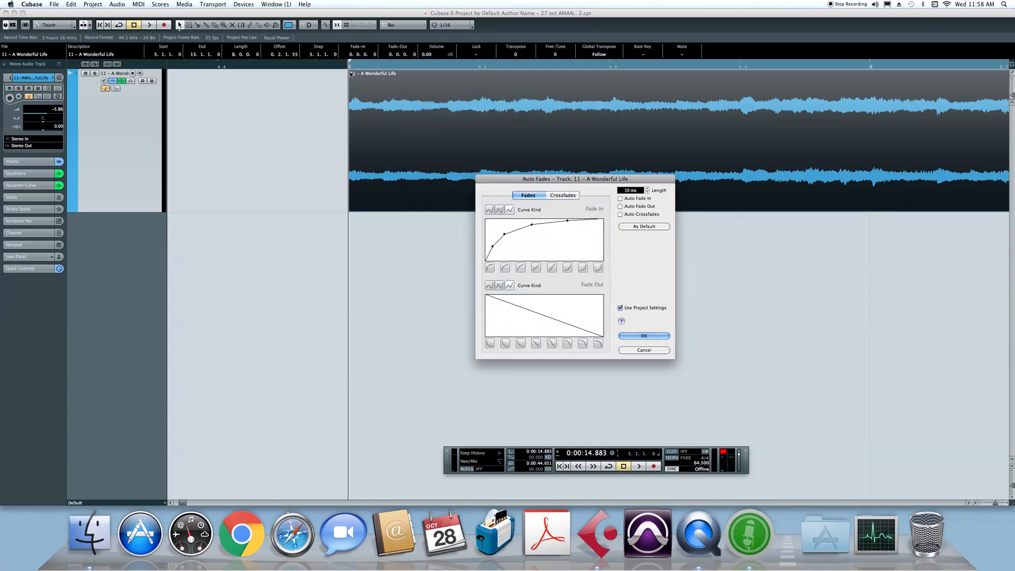
{"action": "left_click", "coordinate": [635, 351]}
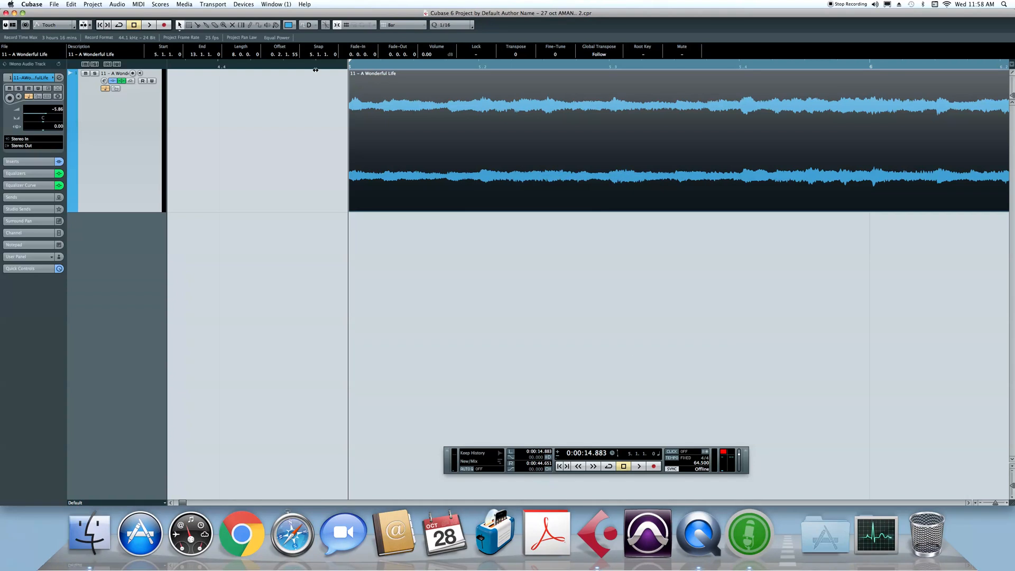
Try a fade-in at the start of the A Wonderful Life event, lengthen it to about 0.1.1.68, and remove it.
{"action": "left_click_drag", "start_coordinate": [352, 73], "coordinate": [465, 85]}
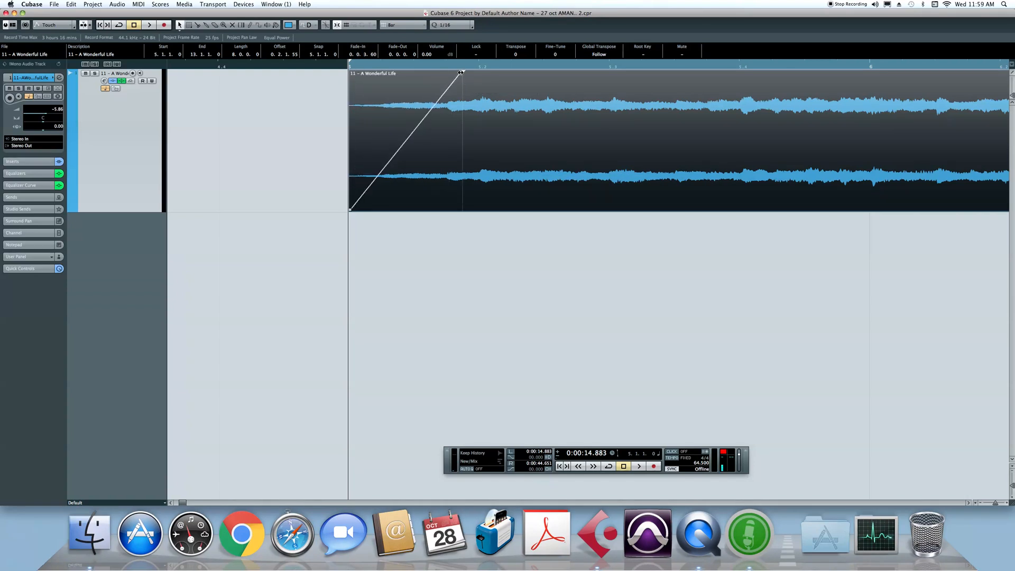
{"action": "left_click_drag", "start_coordinate": [462, 72], "coordinate": [532, 76]}
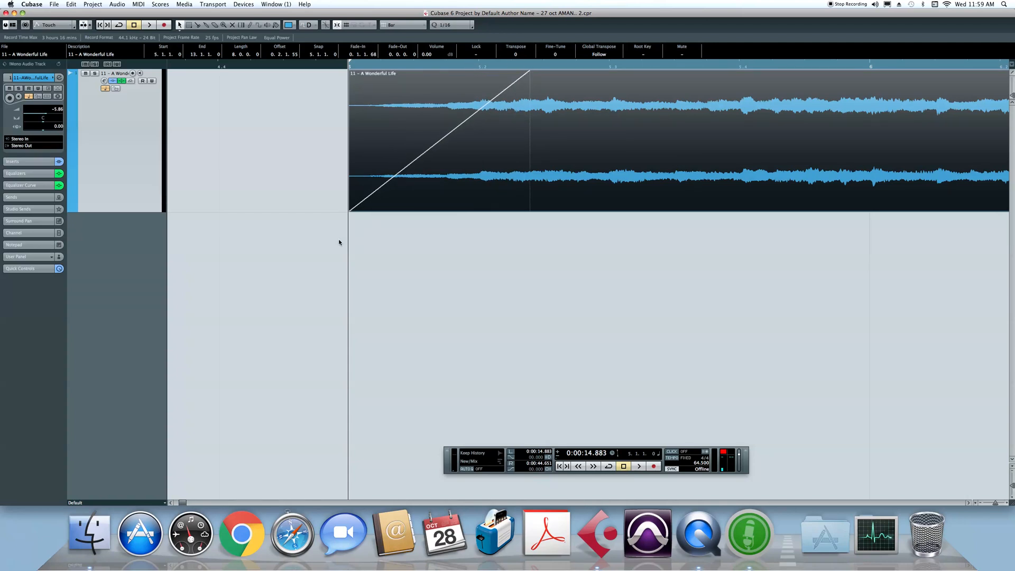
{"action": "left_click_drag", "start_coordinate": [530, 72], "coordinate": [183, 95]}
Zoom out the timeline to view the whole A Wonderful Life event.
{"action": "key", "text": "g"}
{"action": "key", "text": "g"}
{"action": "key", "text": "g"}
{"action": "key", "text": "g"}
{"action": "key", "text": "g"}
{"action": "key", "text": "g"}
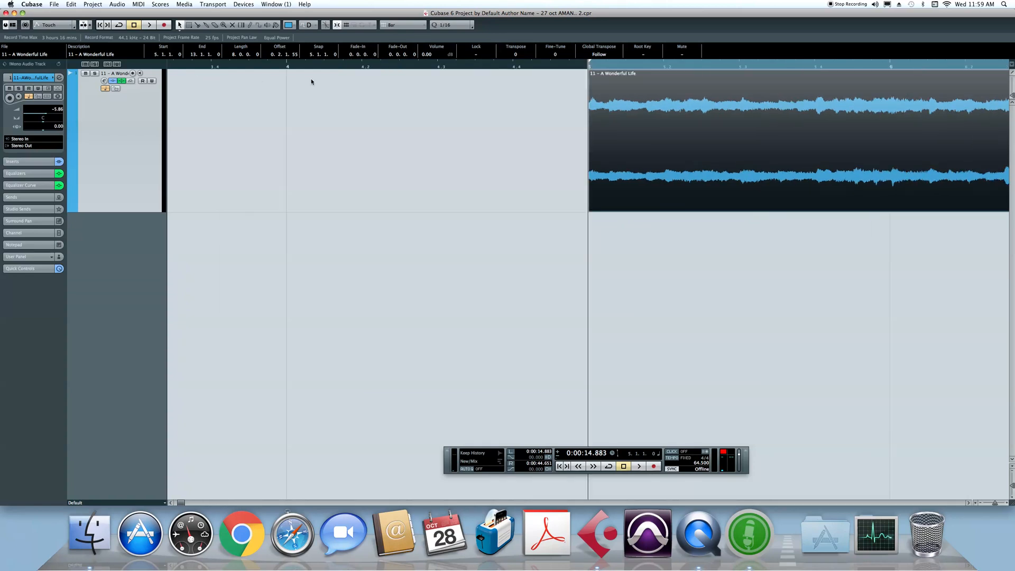
{"action": "key", "text": "g"}
{"action": "key", "text": "g"}
{"action": "key", "text": "g"}
{"action": "key", "text": "g"}
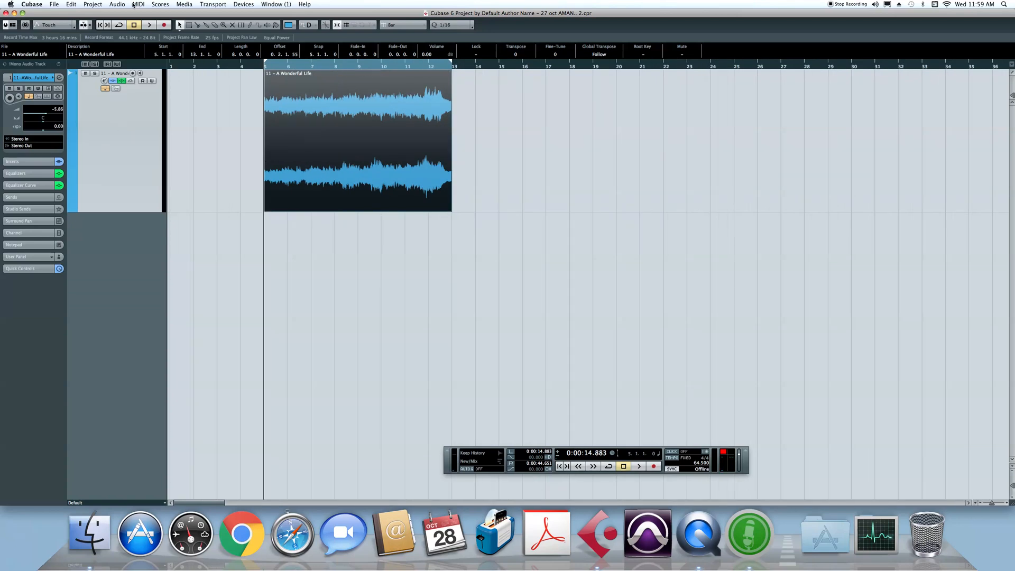
Examine the Project Setup options, including frame rate, sample rate, bit resolution and record file type, and cancel out of them.
{"action": "left_click", "coordinate": [94, 4]}
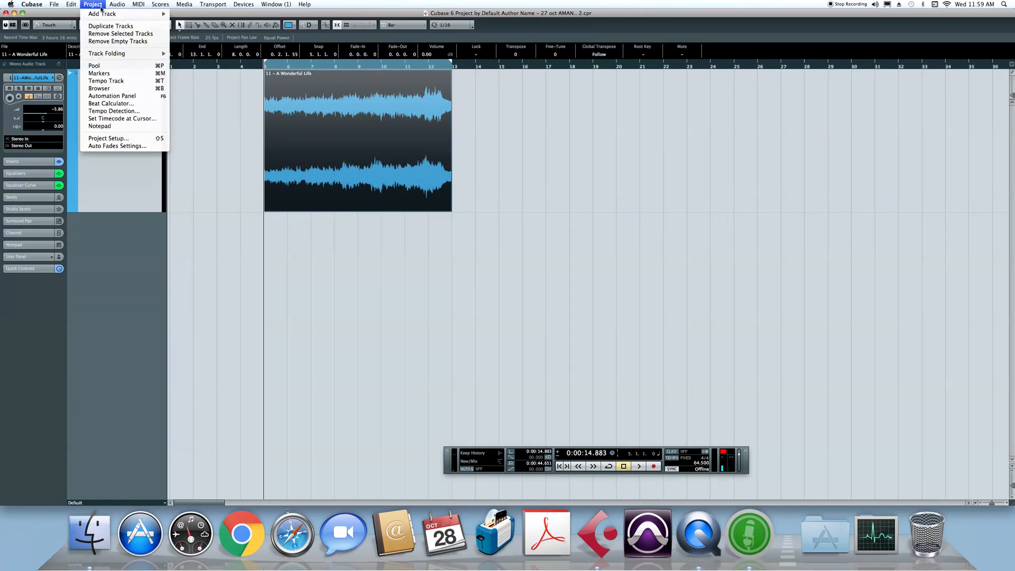
{"action": "mouse_move", "coordinate": [124, 6]}
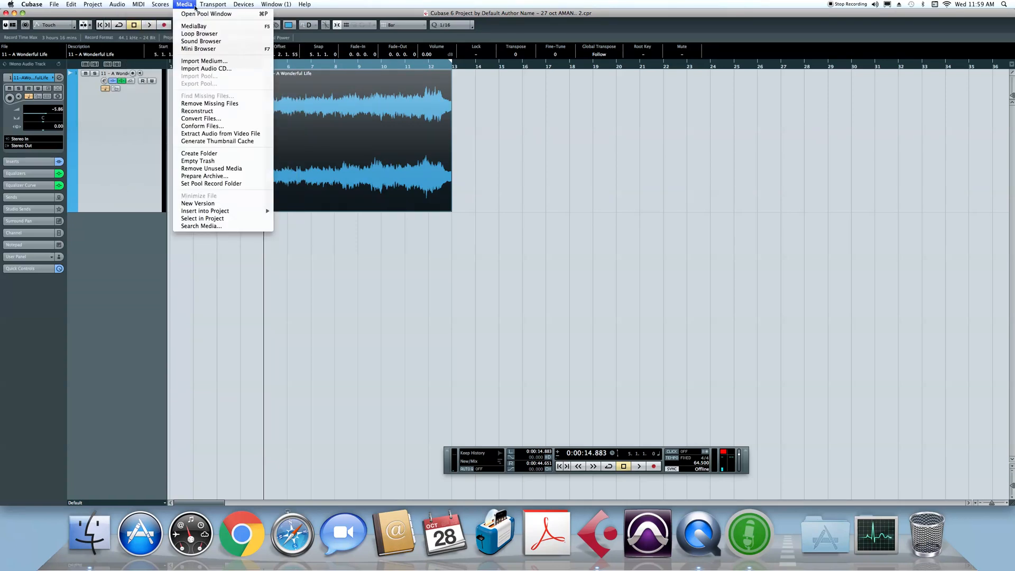
{"action": "mouse_move", "coordinate": [197, 6]}
{"action": "mouse_move", "coordinate": [242, 3]}
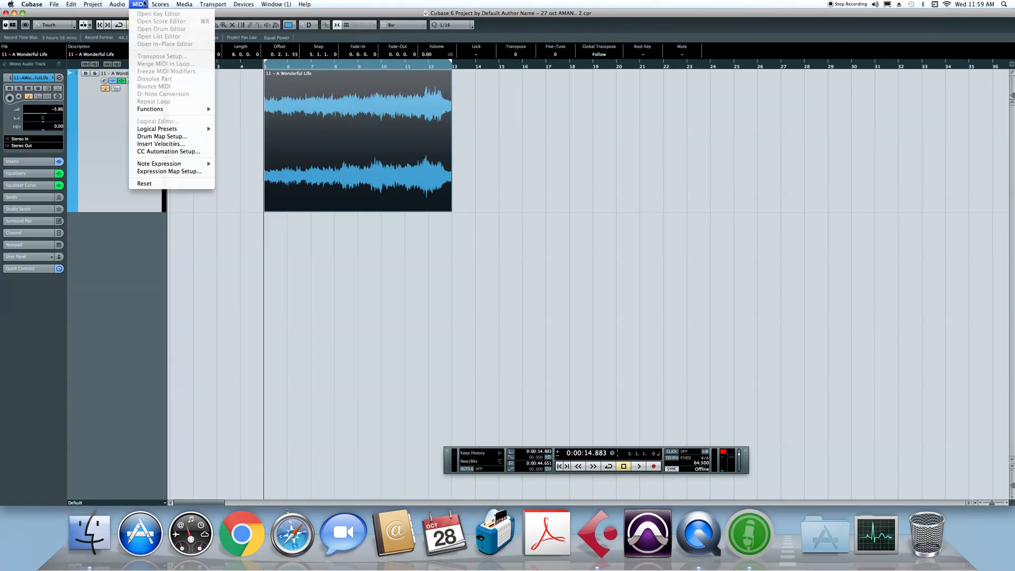
{"action": "mouse_move", "coordinate": [167, 114]}
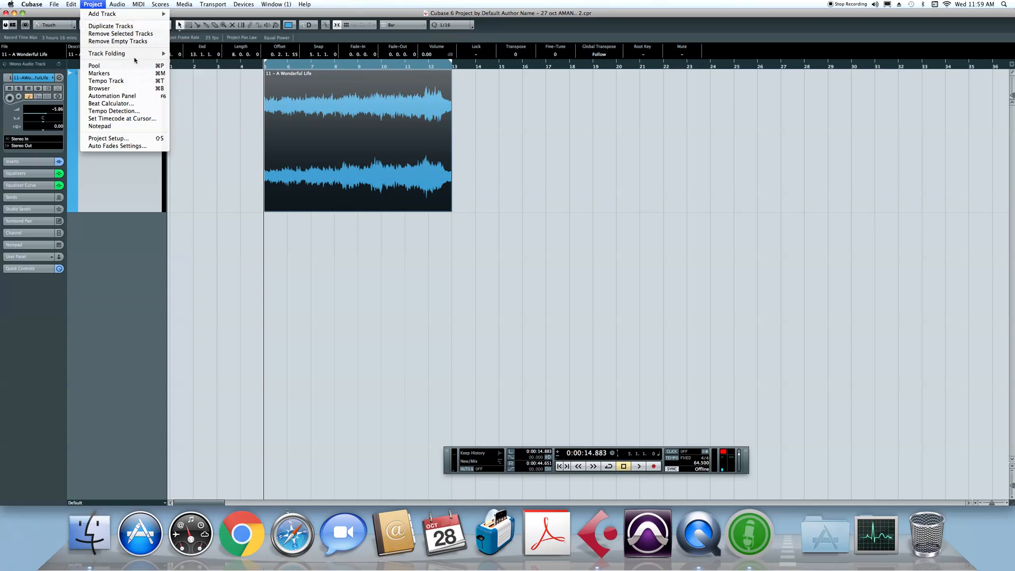
{"action": "left_click", "coordinate": [139, 143]}
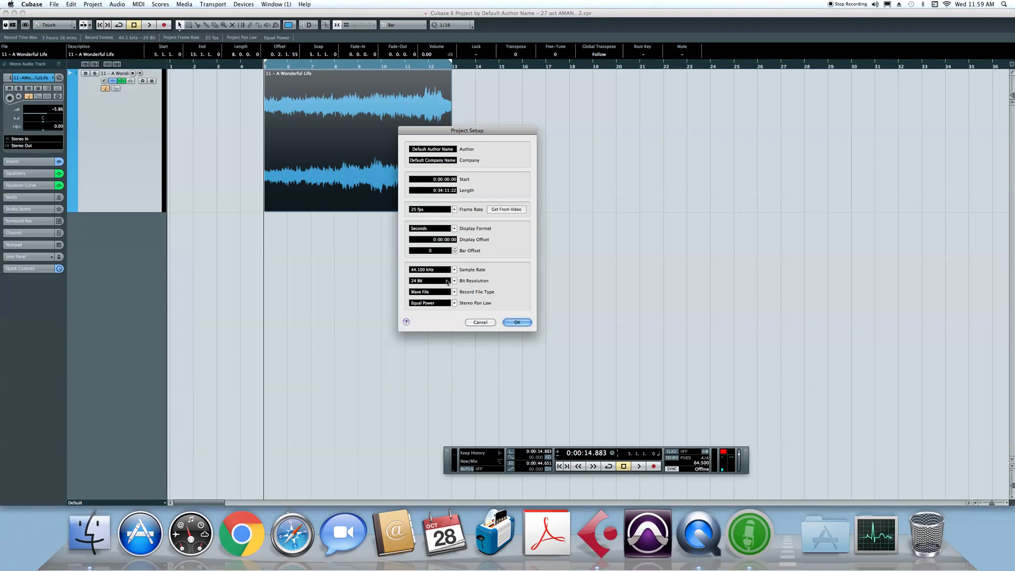
{"action": "left_click", "coordinate": [480, 322]}
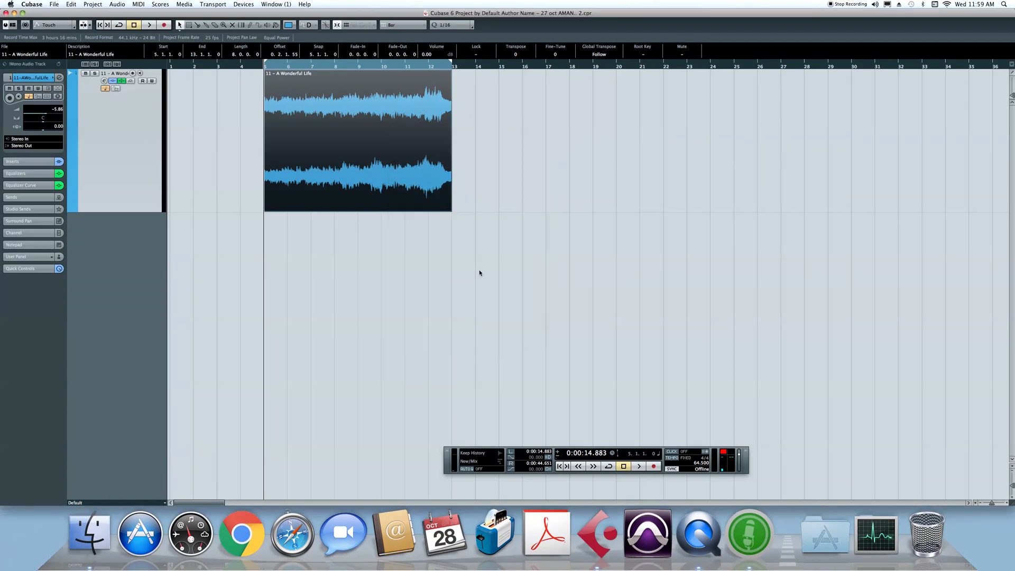
{"action": "left_click", "coordinate": [170, 5]}
{"action": "mouse_move", "coordinate": [186, 5]}
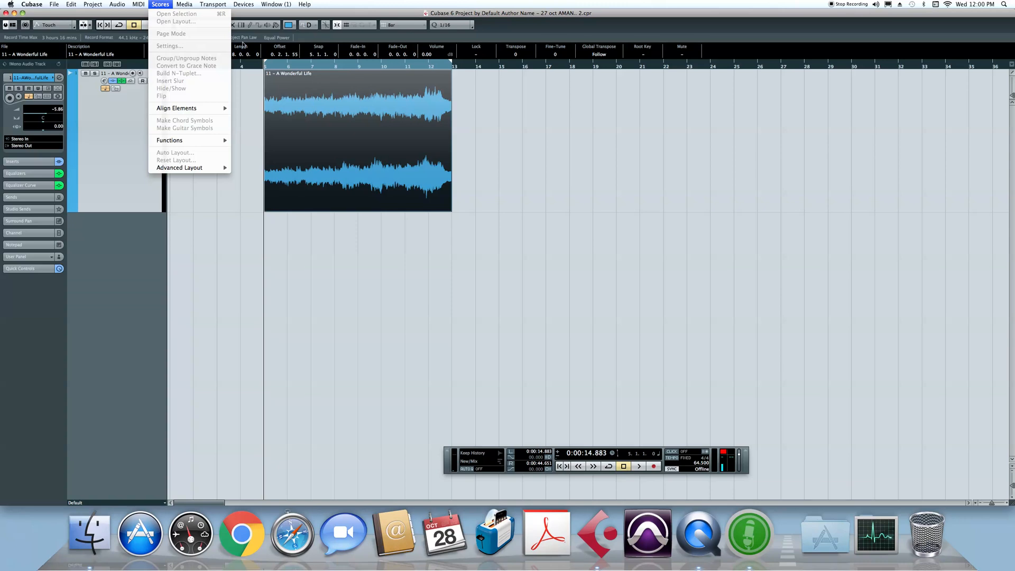
{"action": "left_click", "coordinate": [350, 149]}
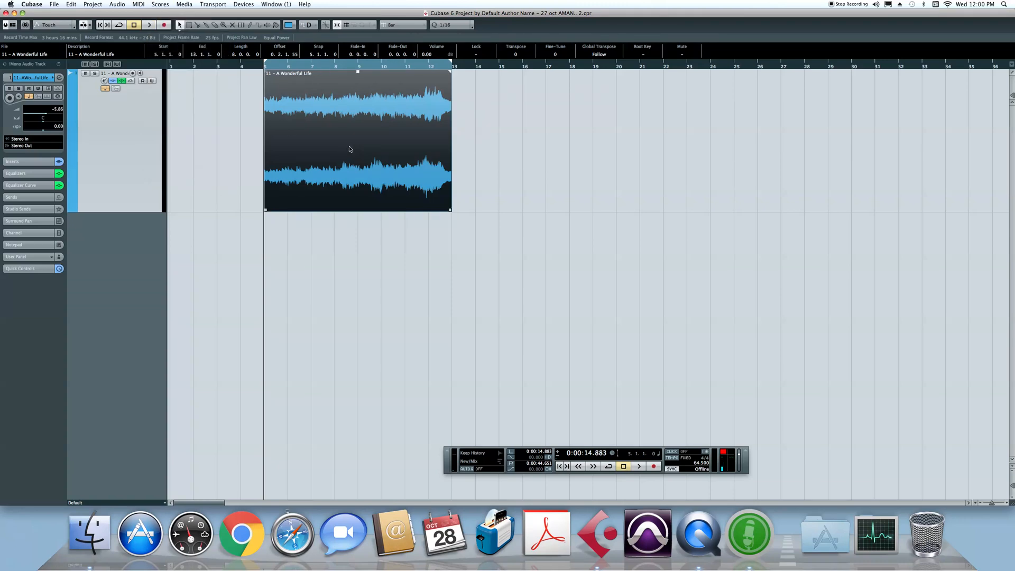
{"action": "left_click", "coordinate": [139, 4]}
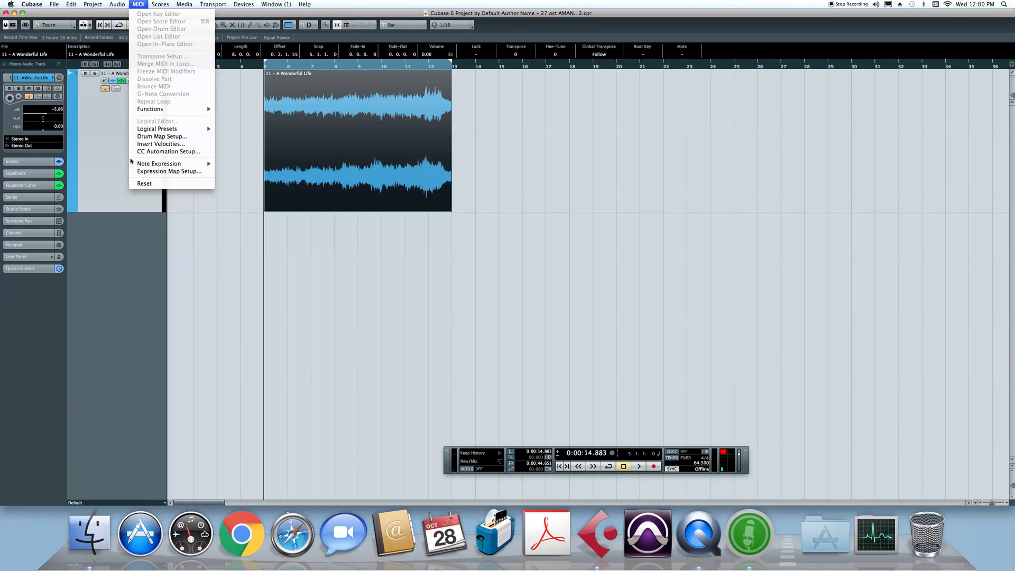
{"action": "left_click", "coordinate": [114, 4]}
{"action": "left_click", "coordinate": [114, 5]}
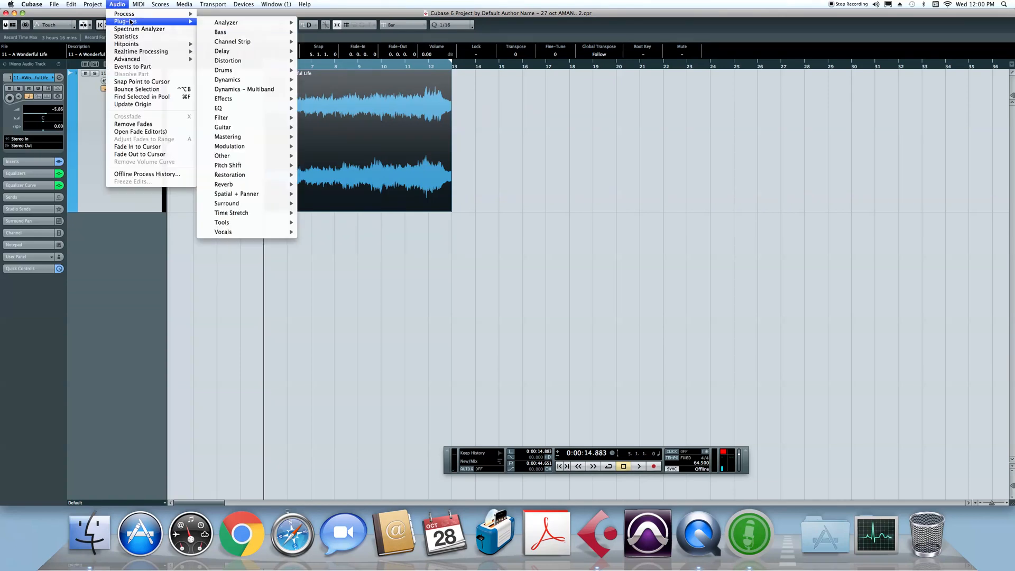
Start adding a MIDI track and cancel it.
{"action": "mouse_move", "coordinate": [94, 5]}
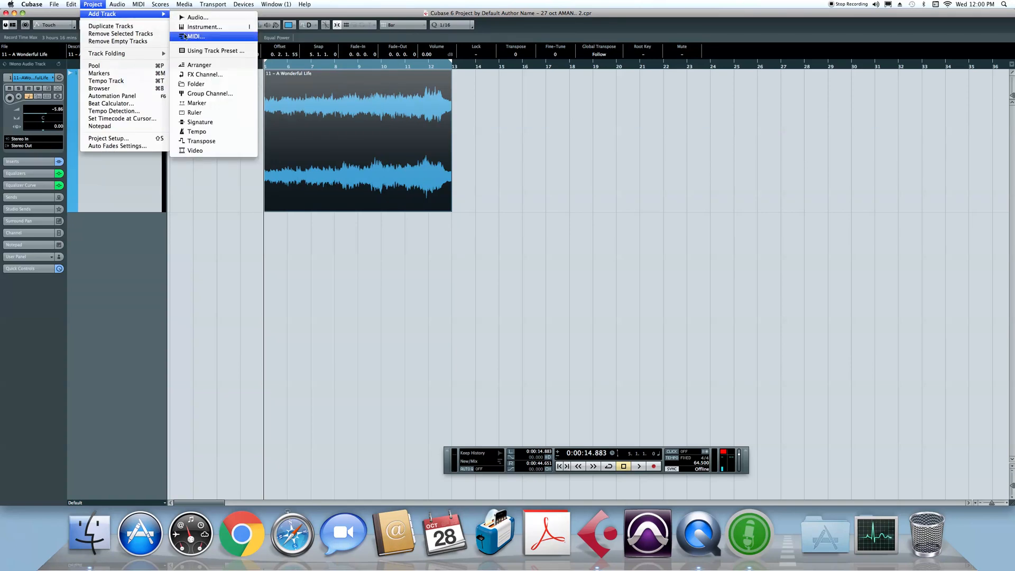
{"action": "left_click", "coordinate": [185, 36]}
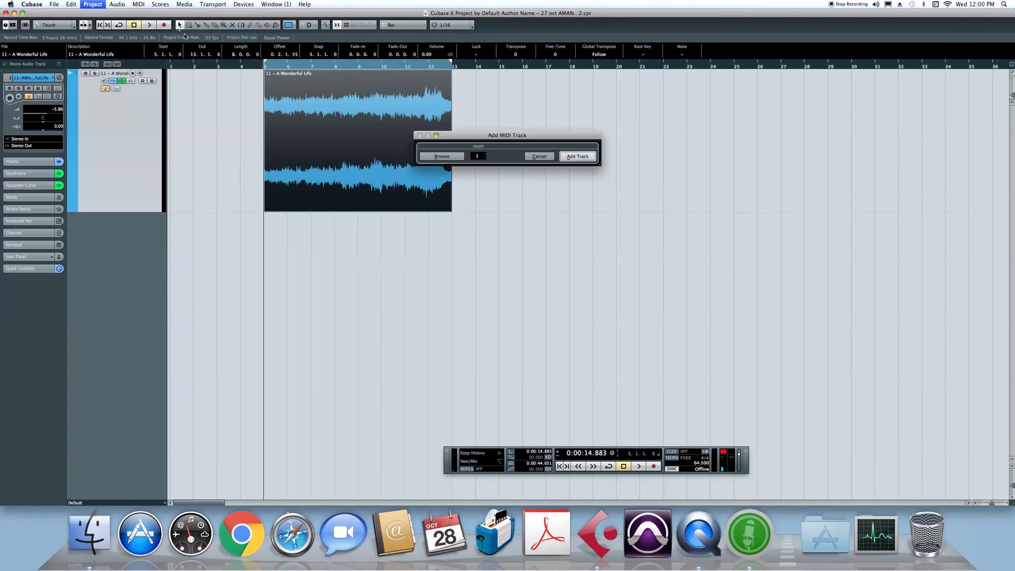
{"action": "left_click", "coordinate": [540, 157]}
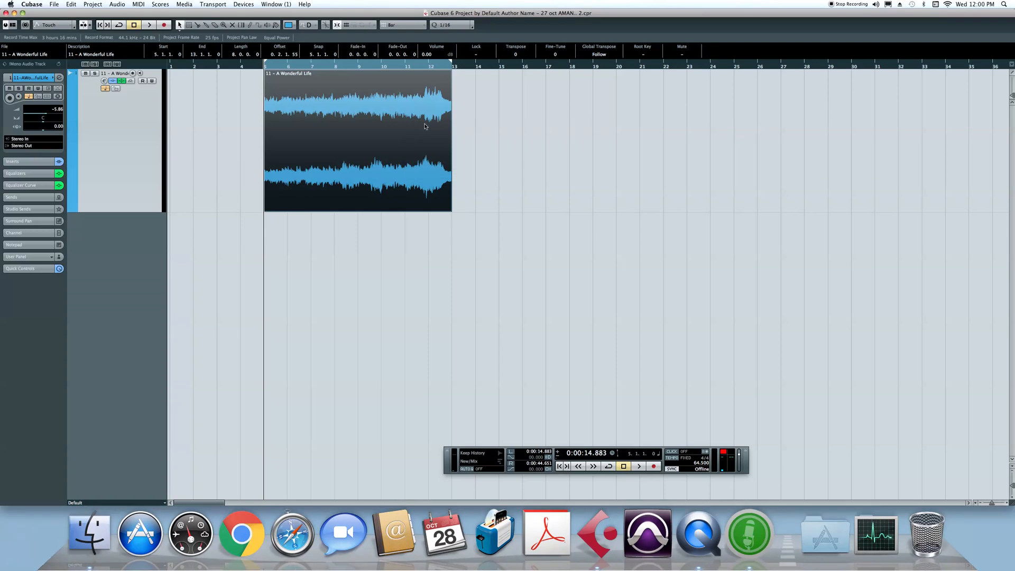
Close the current project.
{"action": "left_click", "coordinate": [92, 4]}
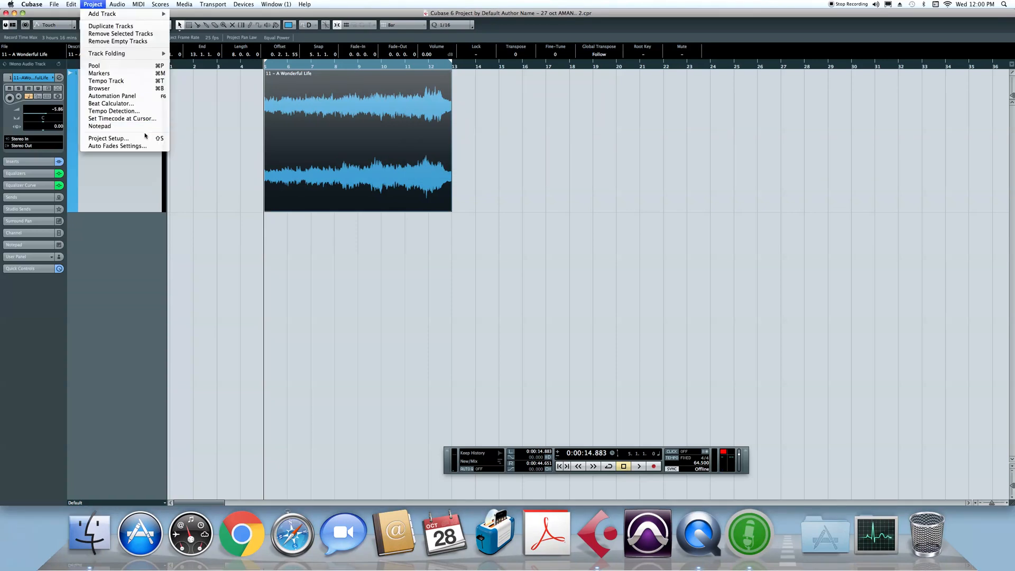
{"action": "left_click", "coordinate": [566, 176]}
{"action": "left_click", "coordinate": [6, 14]}
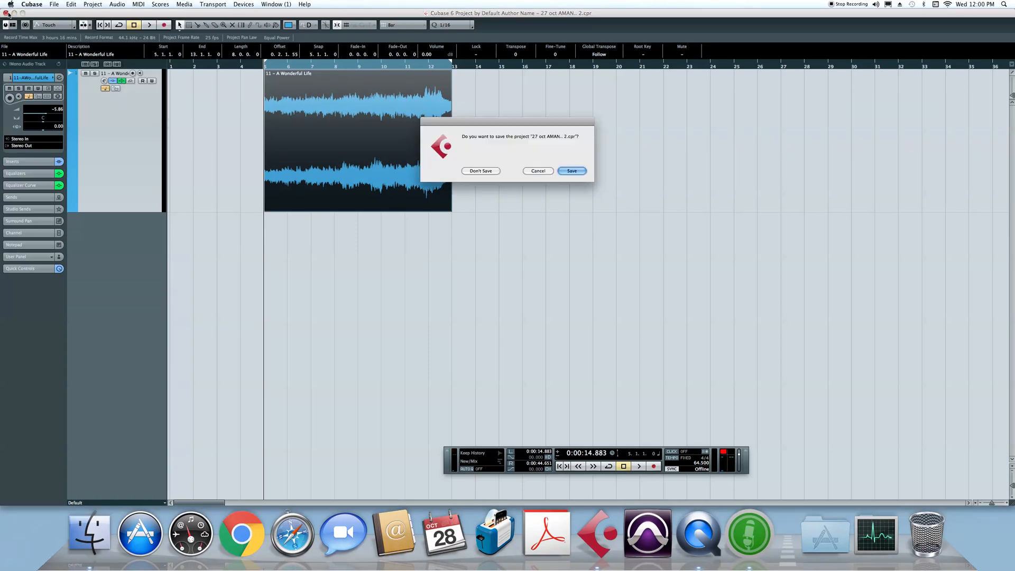